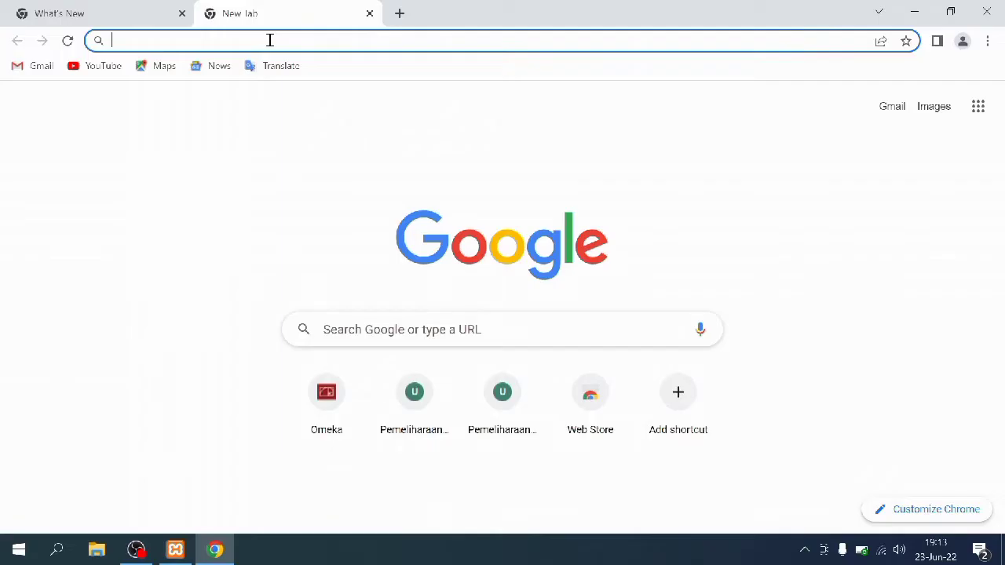
Download the Omeka Classic v3.0.3 package from omeka.org, then bring up File Explorer
type("omeka")
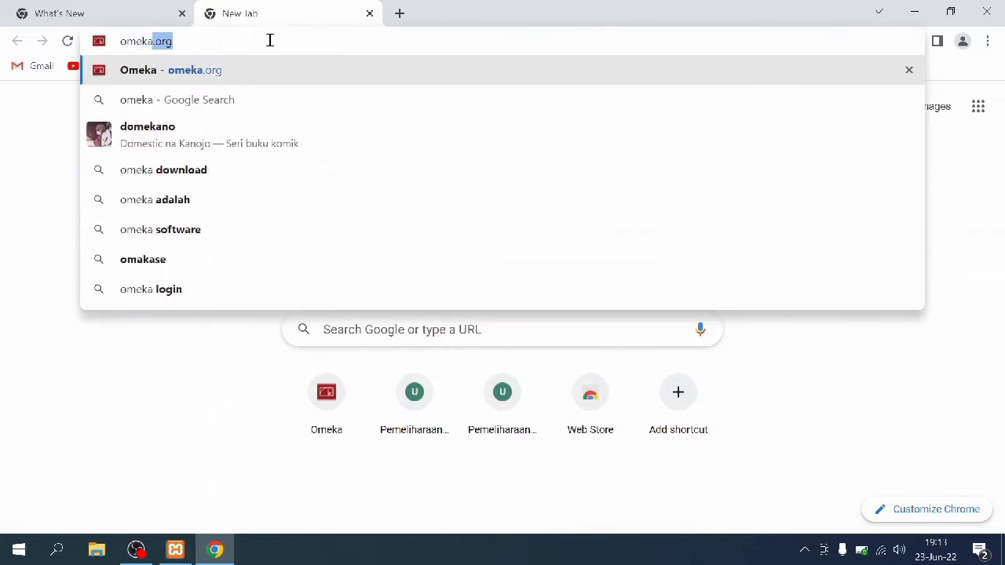
key("Return")
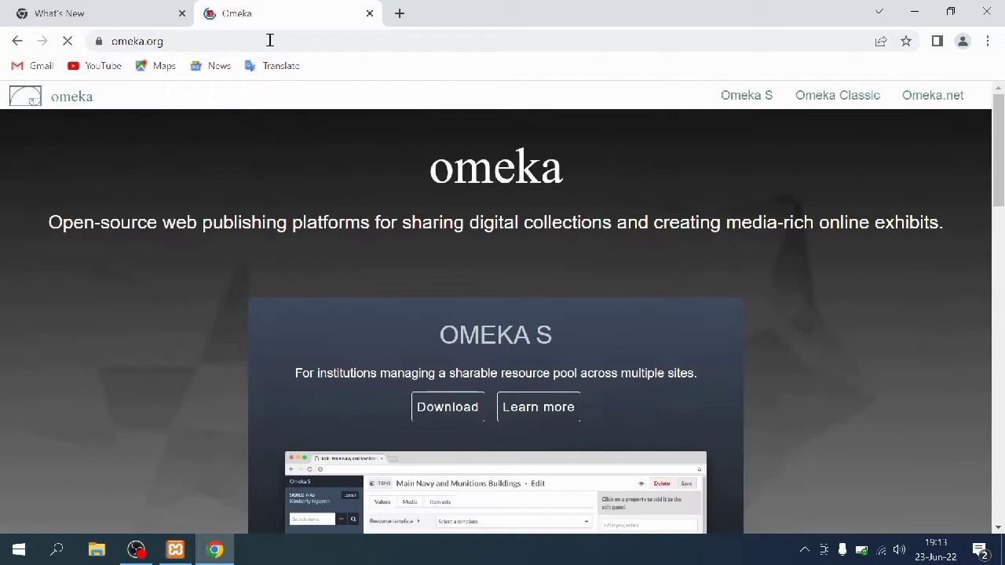
scroll(327, 287, "down", 5)
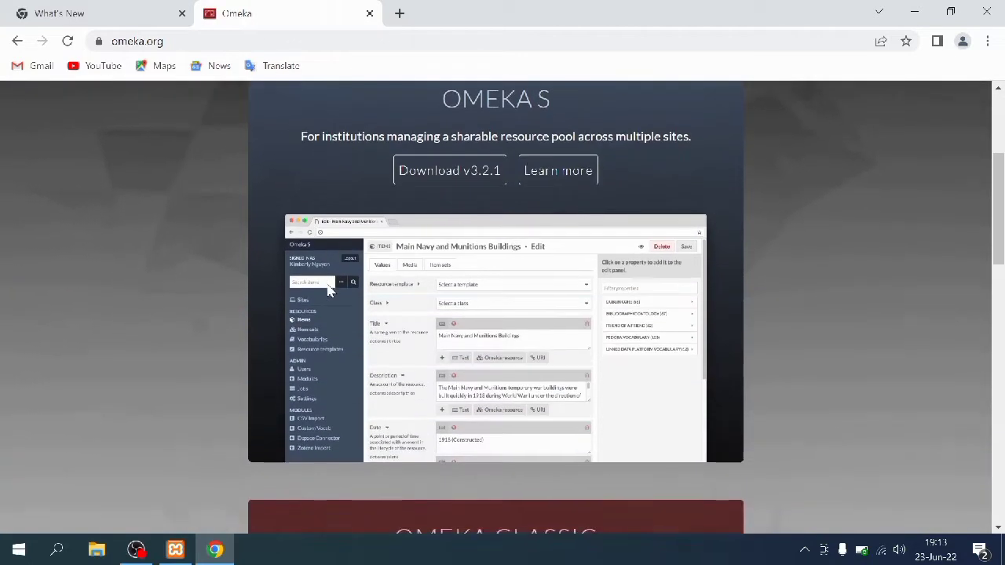
scroll(328, 291, "down", 2)
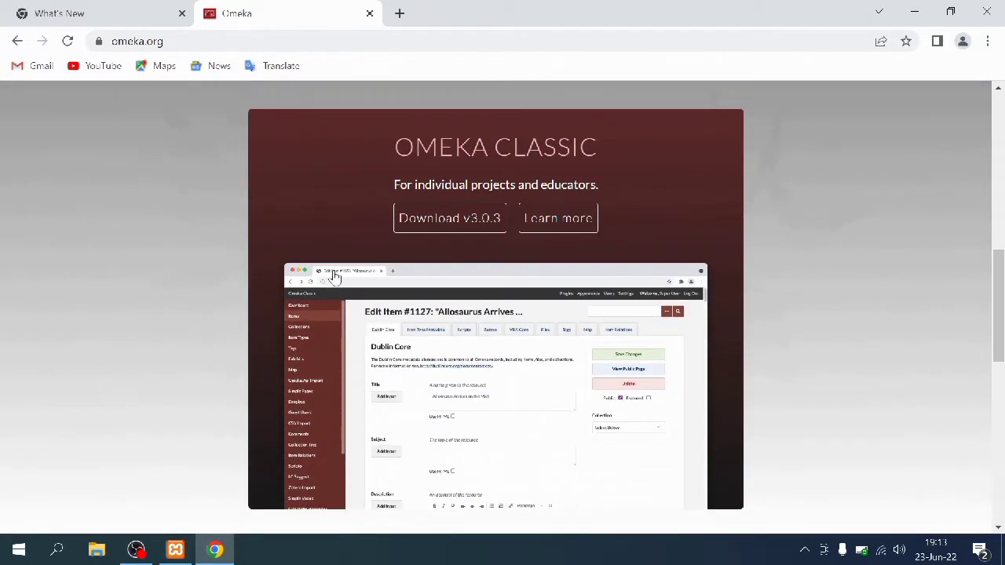
left_click(430, 213)
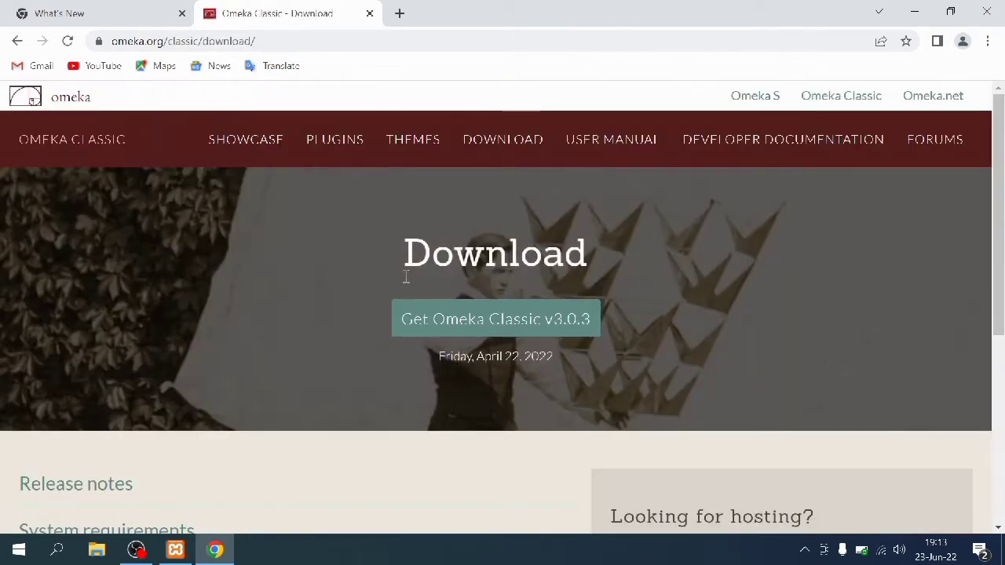
left_click(396, 312)
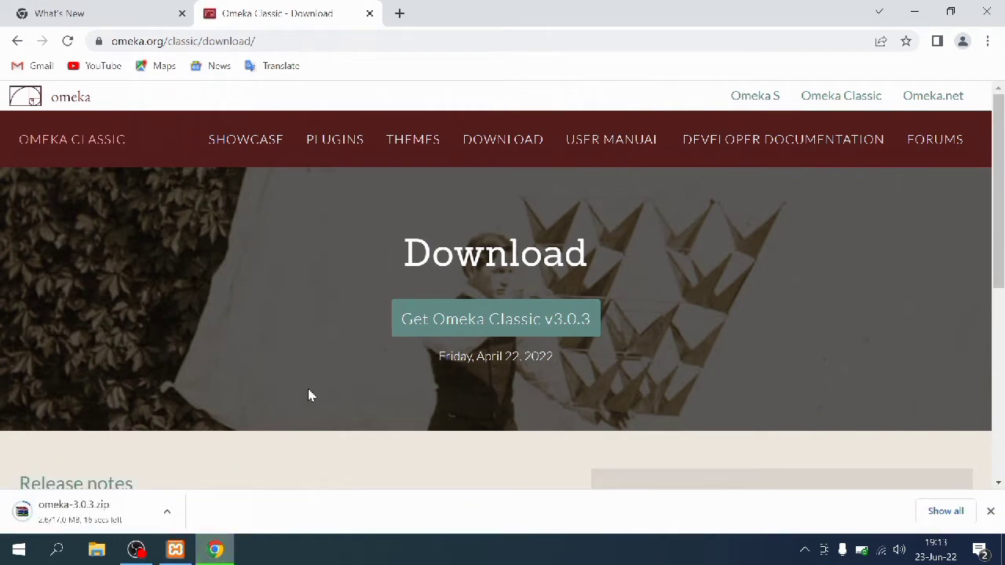
left_click(93, 552)
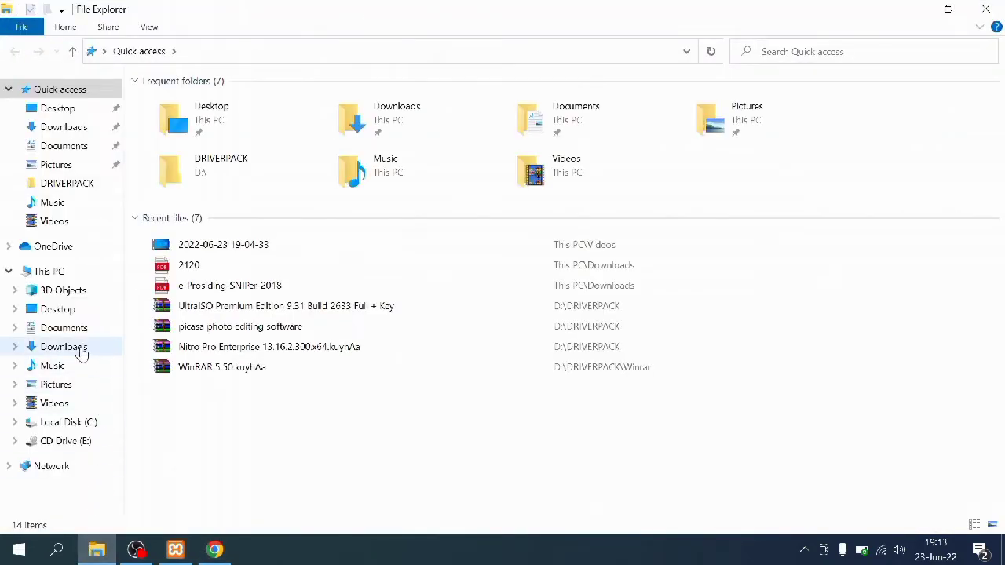
Copy the omeka-3.0.3 zip archive from the Downloads folder
left_click(80, 350)
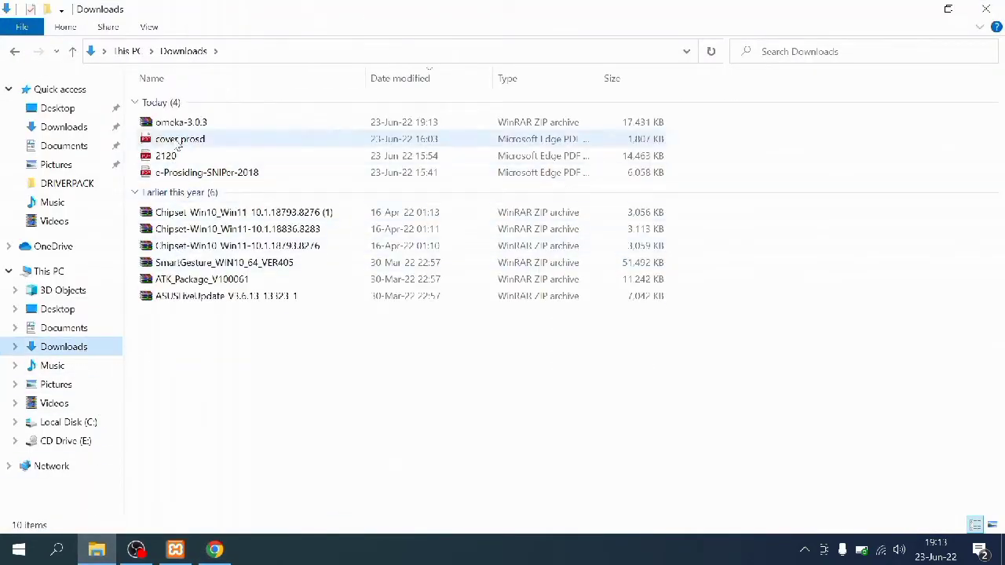
left_click(177, 126)
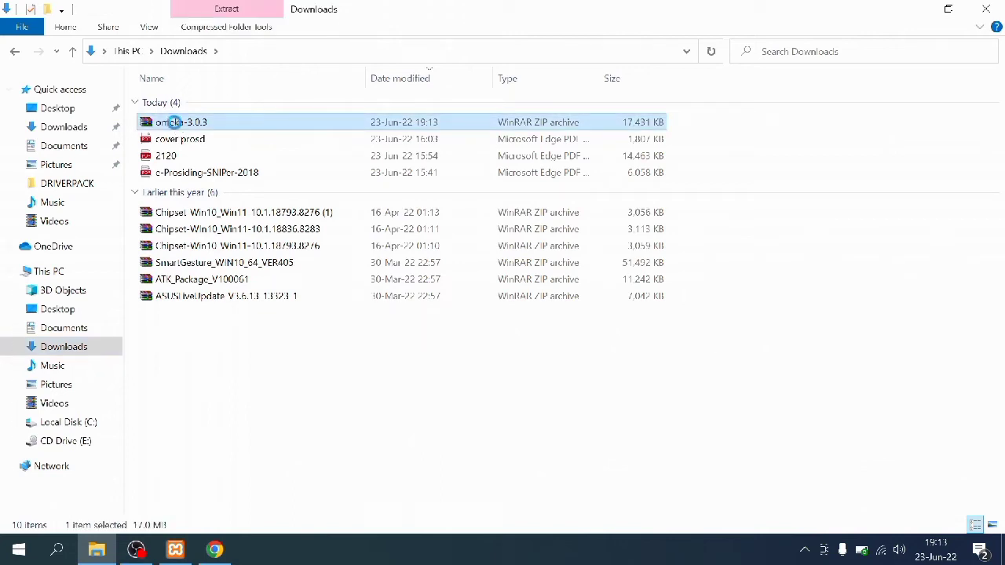
right_click(176, 125)
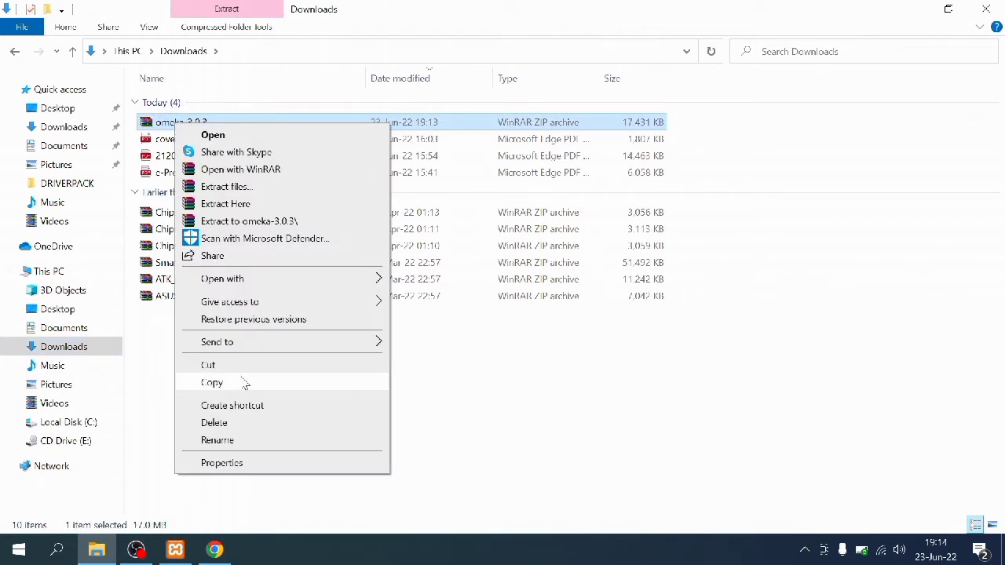
left_click(245, 383)
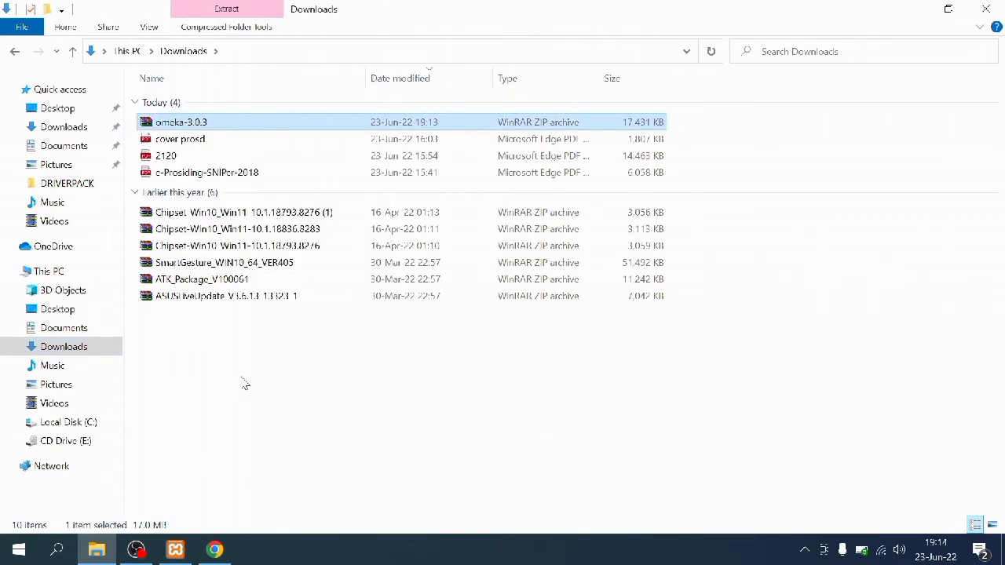
Paste the zip into C:\xampp\htdocs and extract it there
left_click(69, 423)
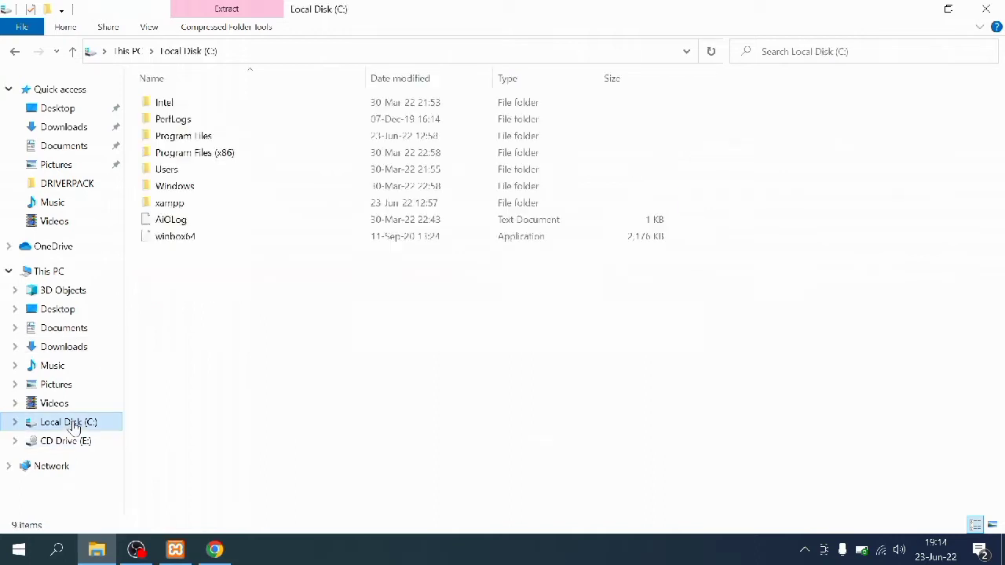
double_click(161, 204)
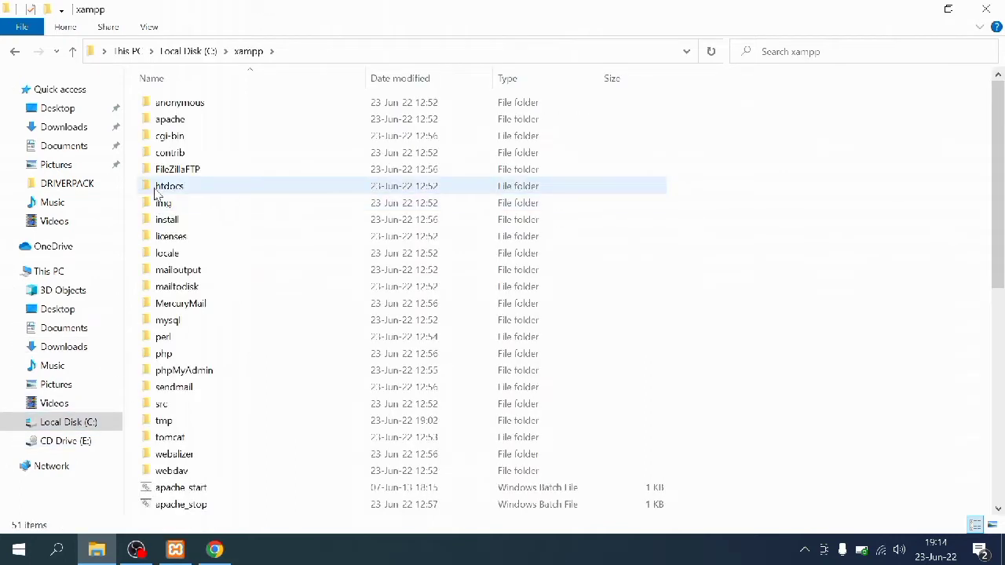
double_click(157, 186)
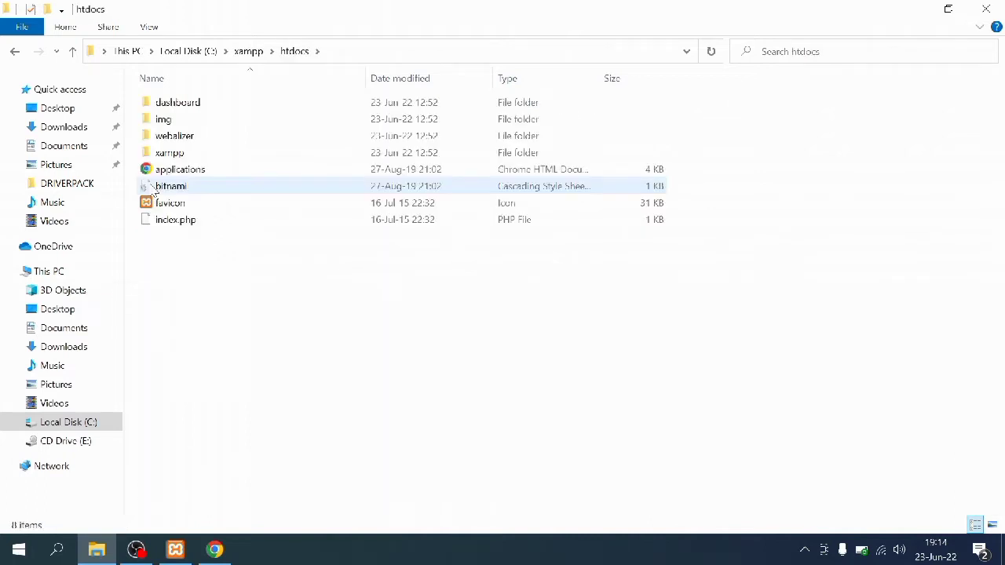
right_click(167, 261)
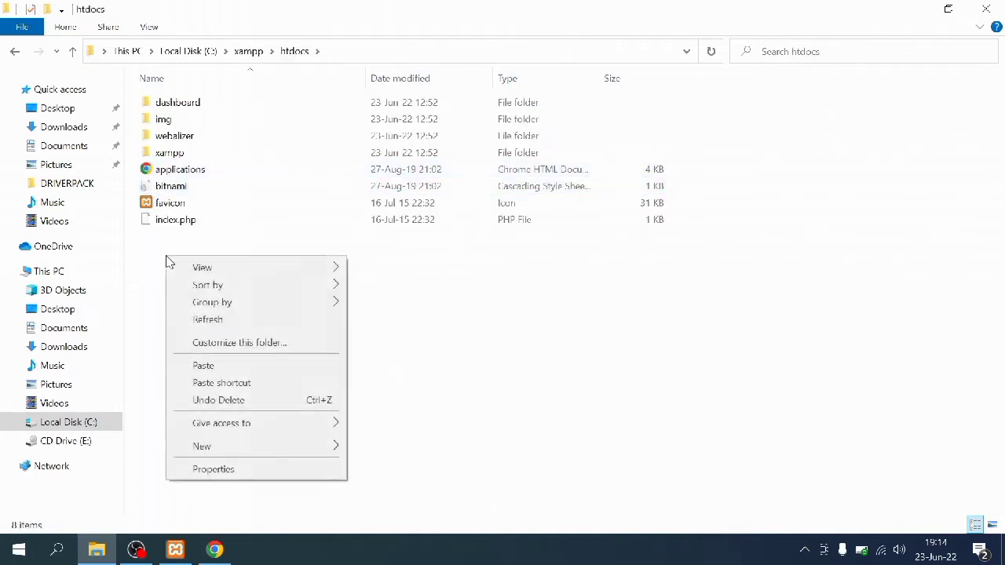
left_click(203, 365)
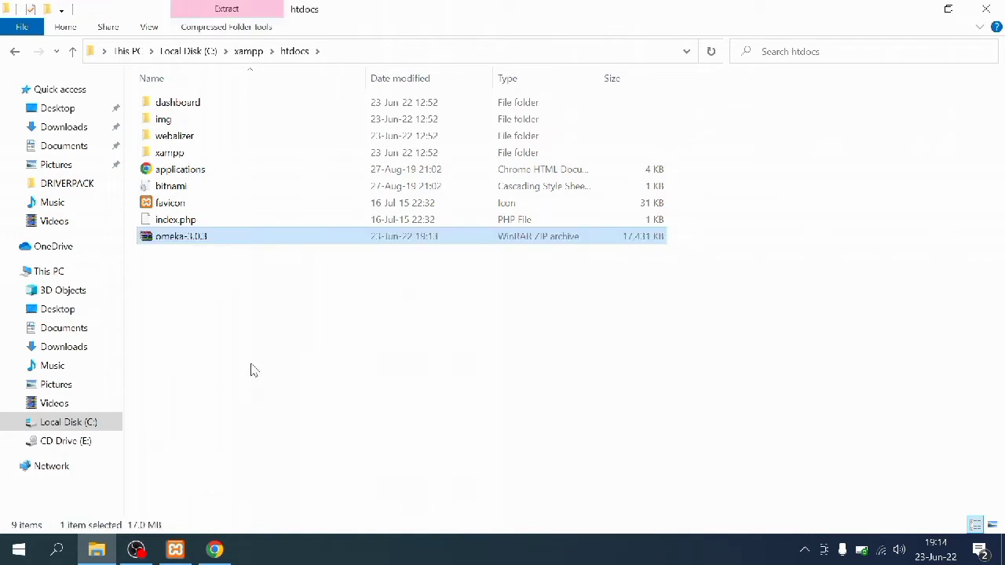
right_click(229, 246)
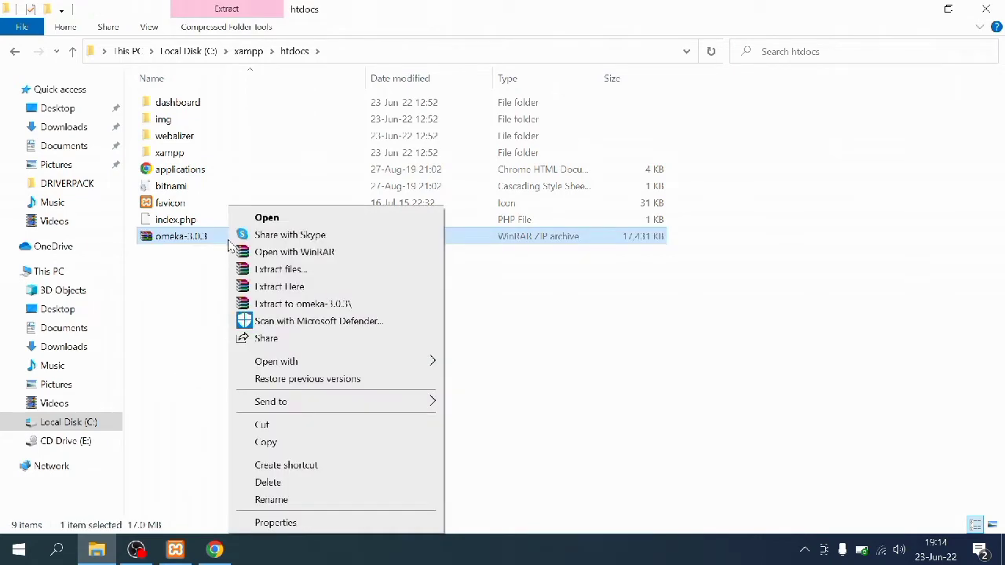
left_click(247, 287)
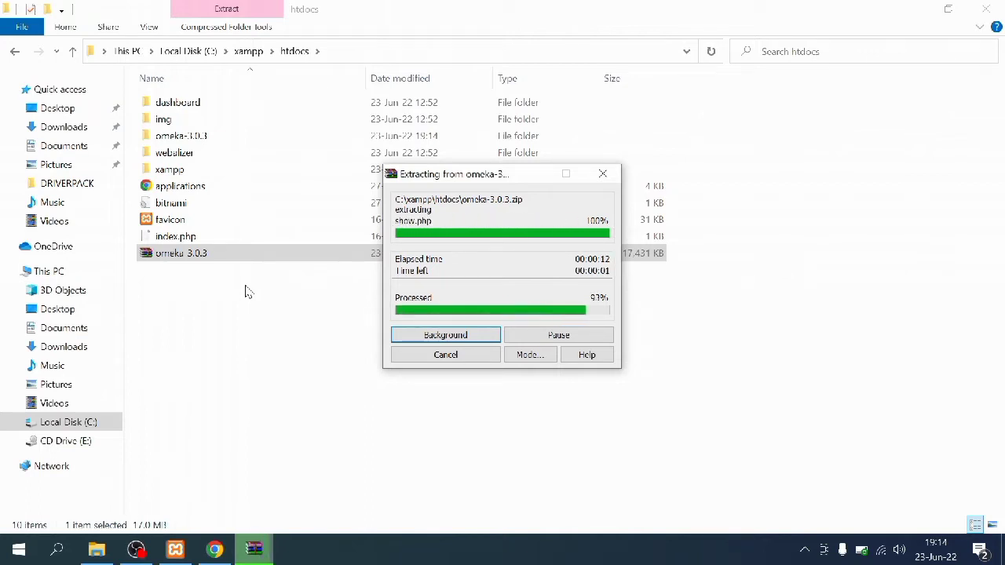
Check the contents of the extracted omeka-3.0.3 folder, then return to htdocs
left_click(227, 148)
double_click(225, 143)
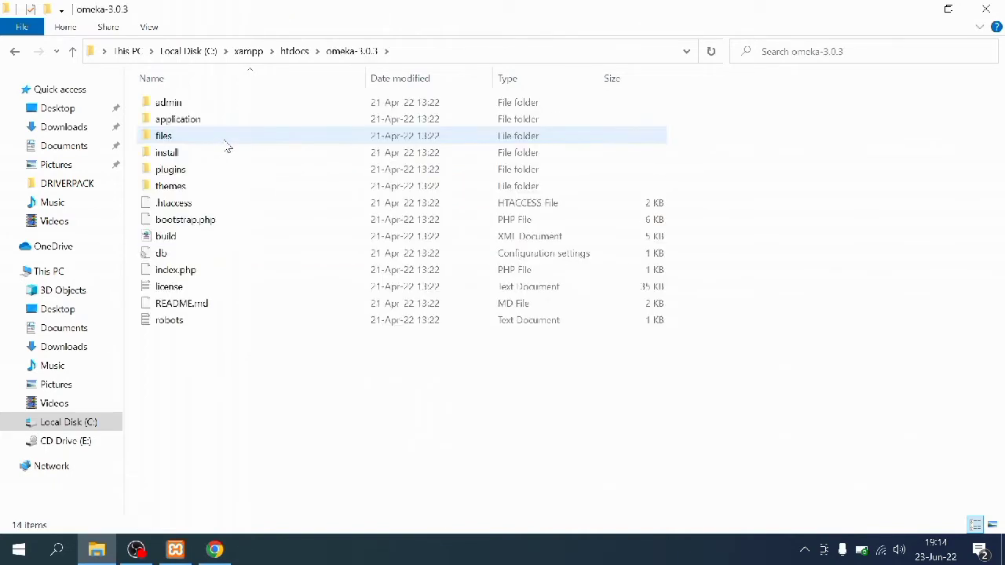
left_click(14, 53)
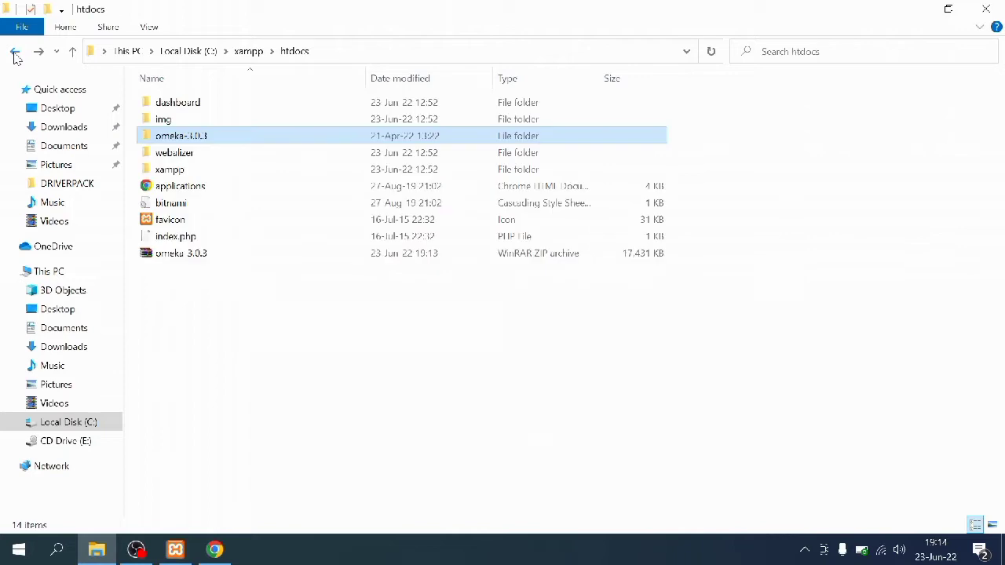
Rename the omeka-3.0.3 folder to omeka_afifah, then go back to Chrome
right_click(208, 139)
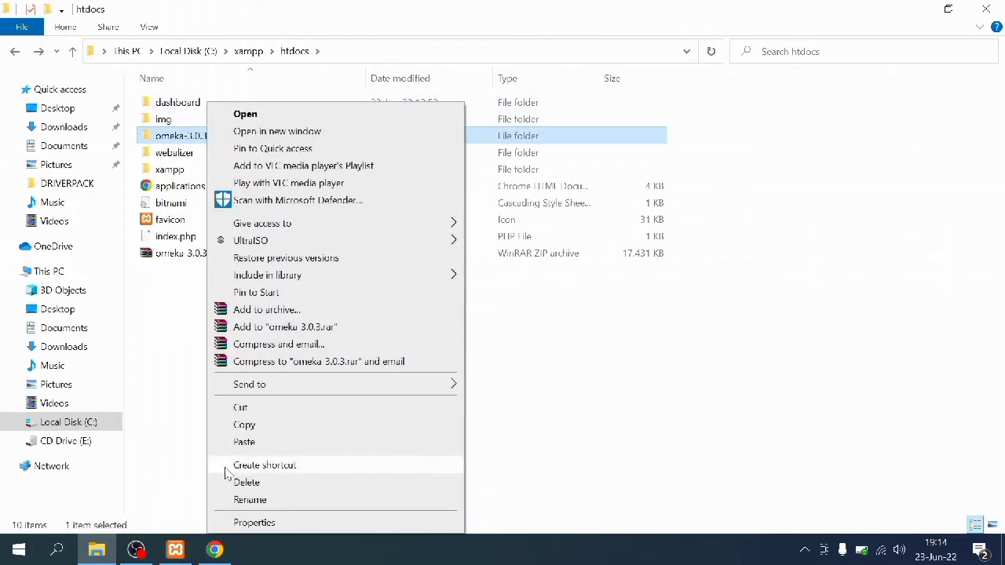
left_click(229, 502)
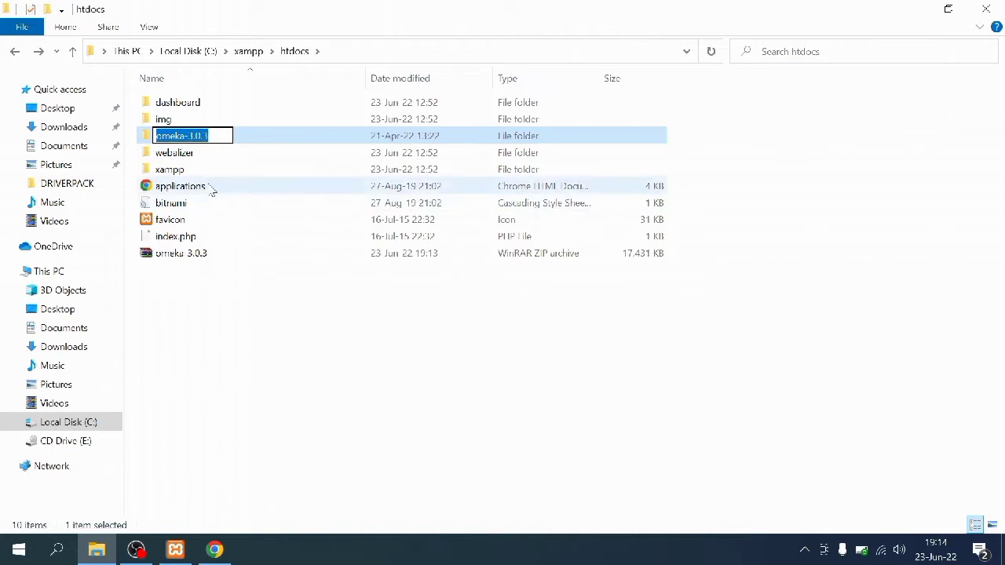
left_click(205, 135)
left_click_drag(205, 135, 185, 135)
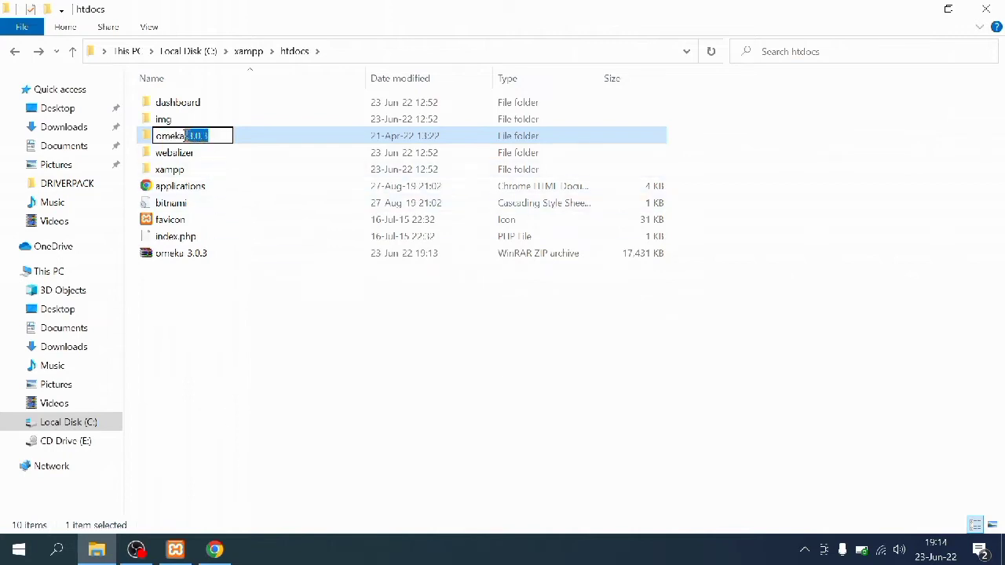
key("BackSpace")
type("_afifah")
key("Return")
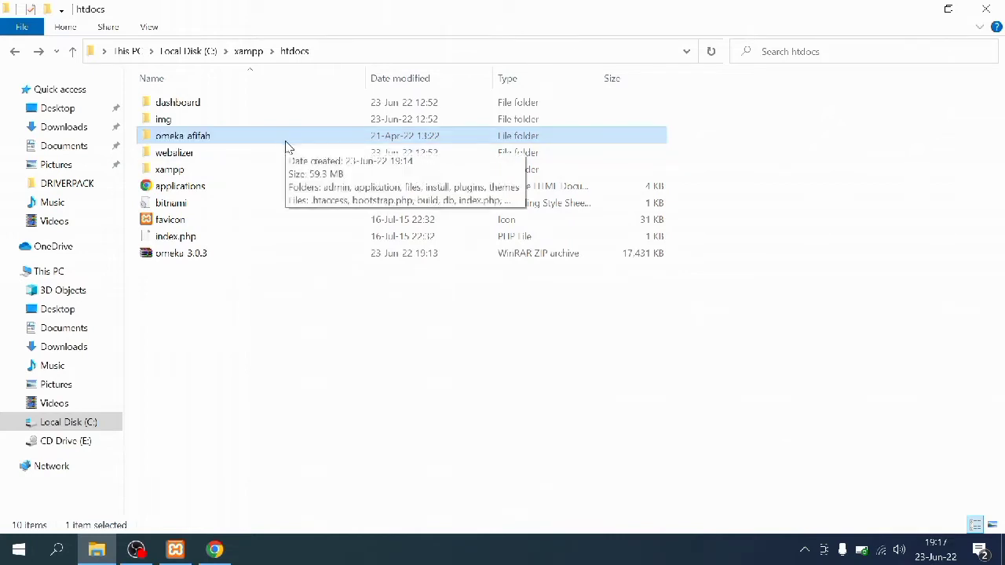
left_click(219, 550)
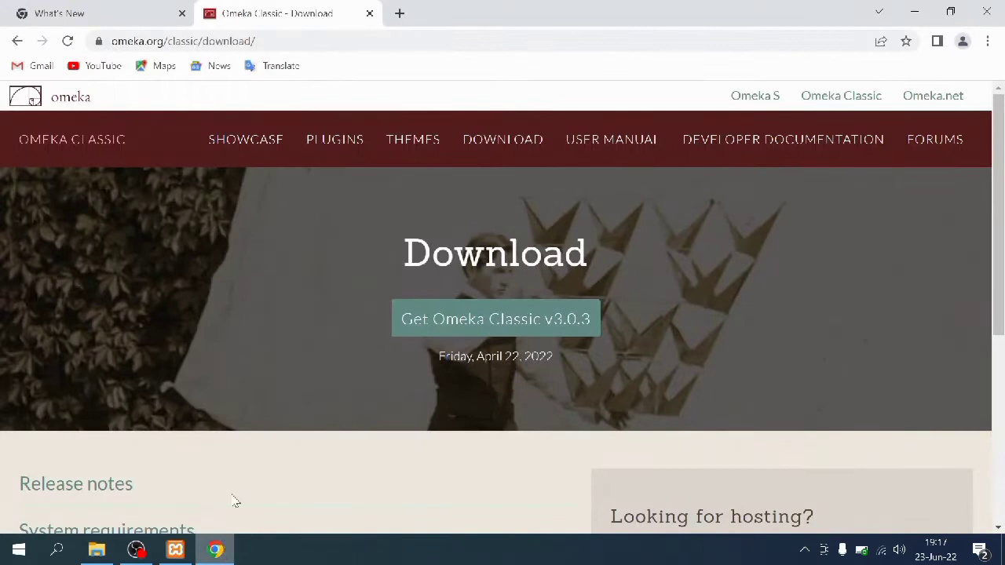
Open phpMyAdmin on localhost in a new browser tab
left_click(399, 13)
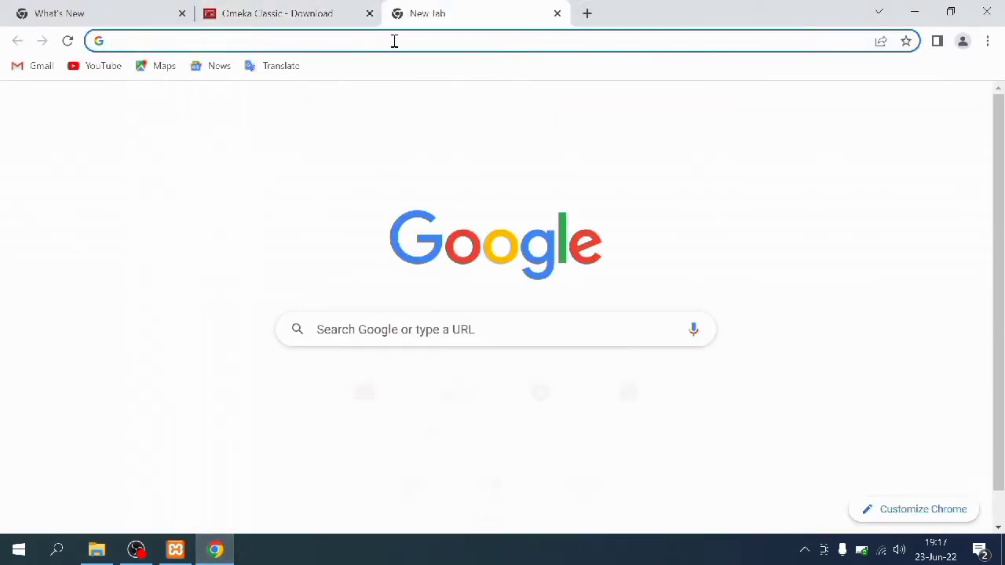
type("lo")
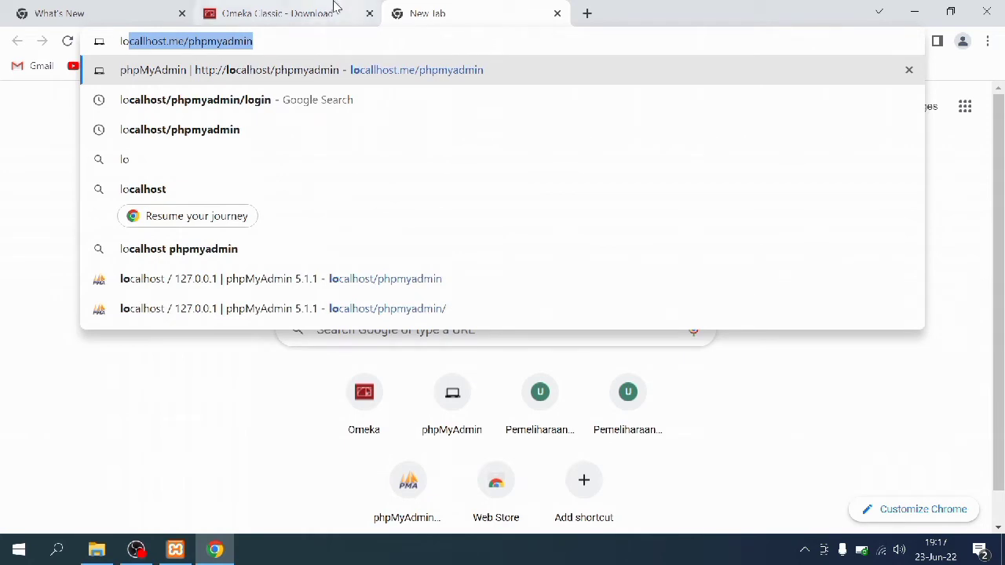
left_click(384, 281)
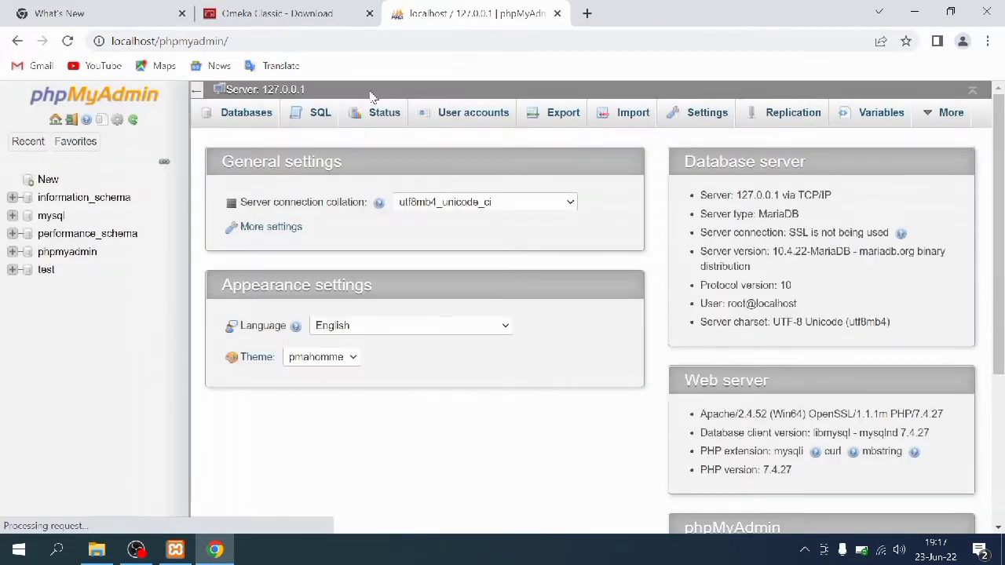
Create the database omeka_afifah with utf8_unicode_ci collation
left_click(48, 181)
left_click(227, 218)
type("omeka_affah")
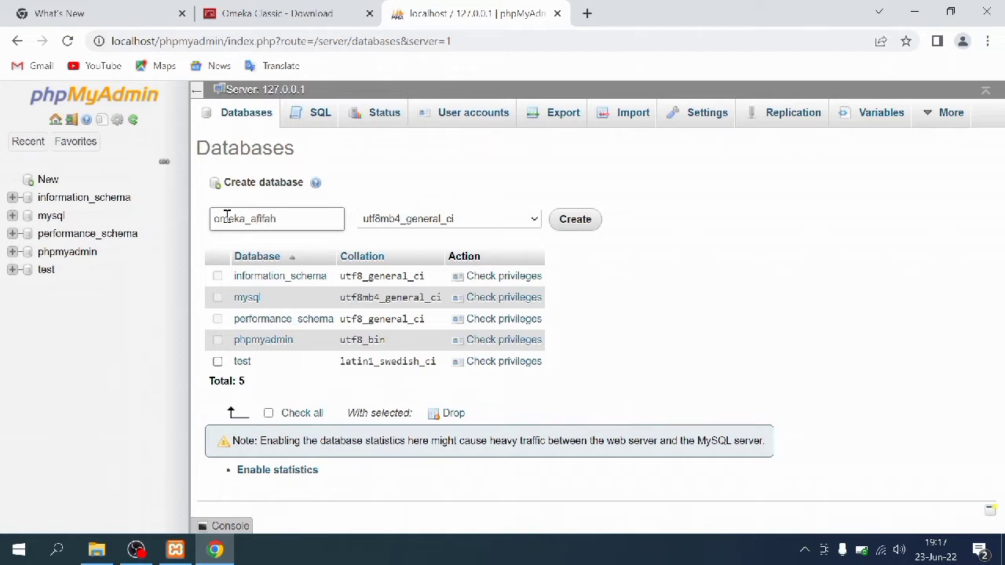
left_click(518, 220)
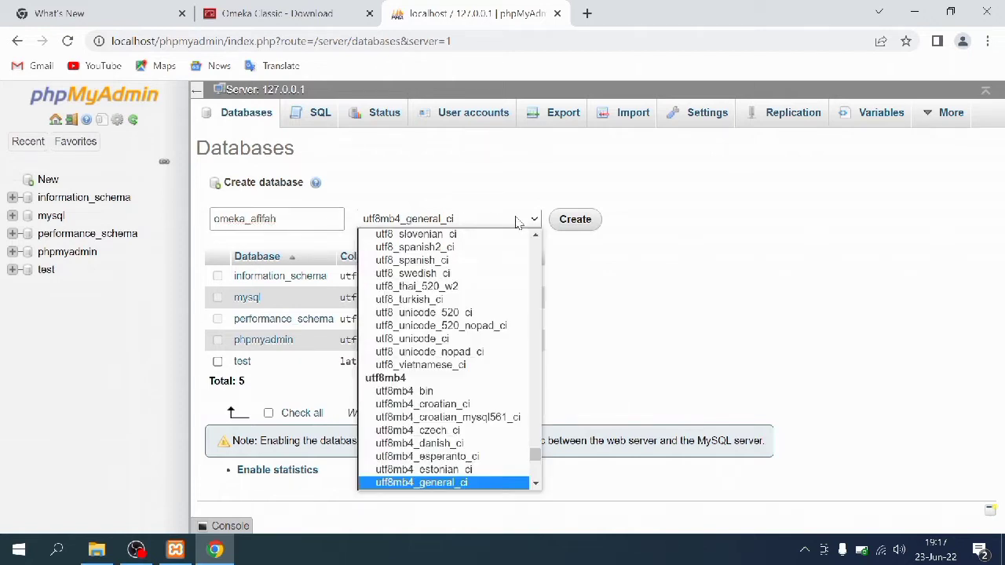
left_click(520, 339)
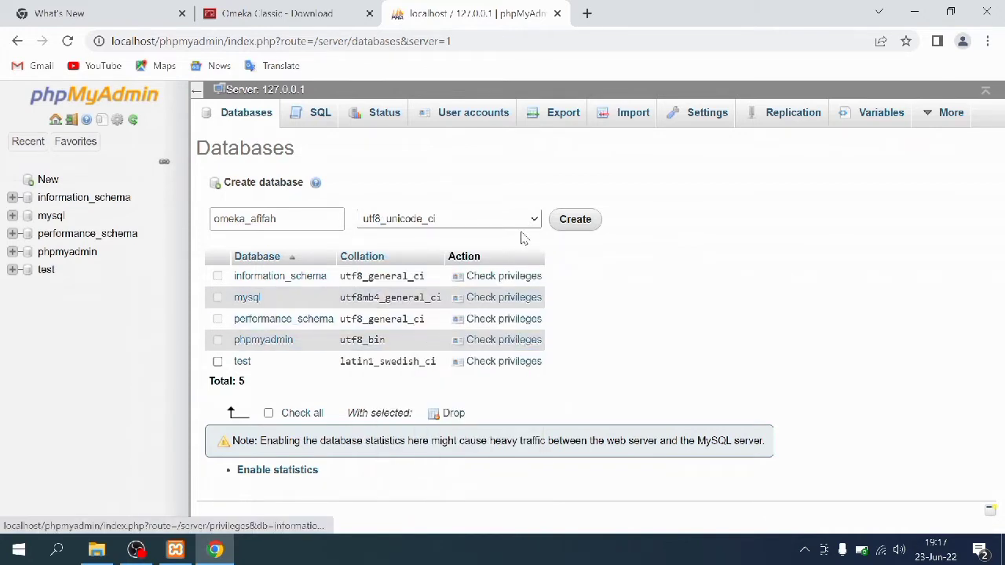
left_click(573, 221)
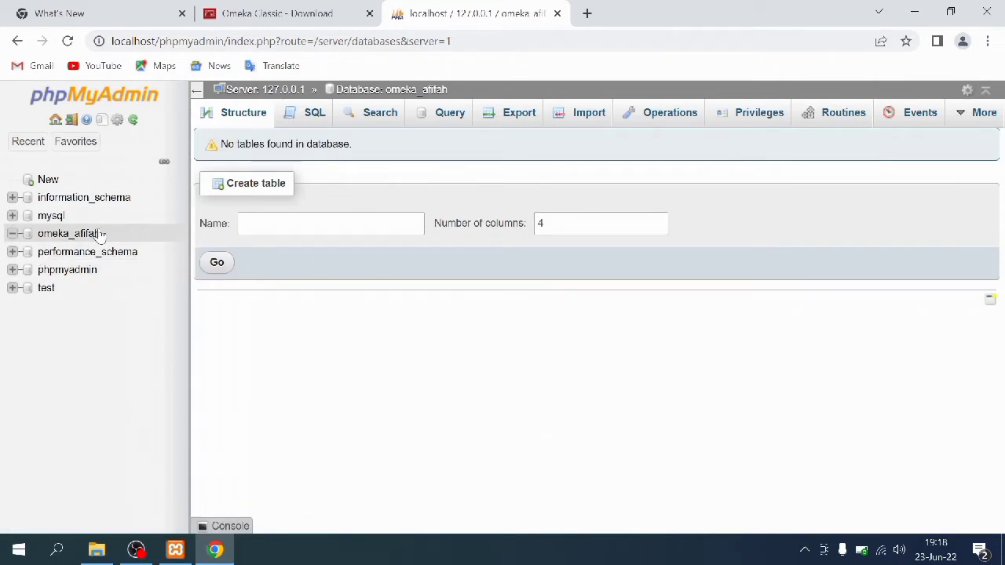
Load localhost/omeka_afifah in a new tab, which shows an Omeka error, then switch to File Explorer
left_click(587, 14)
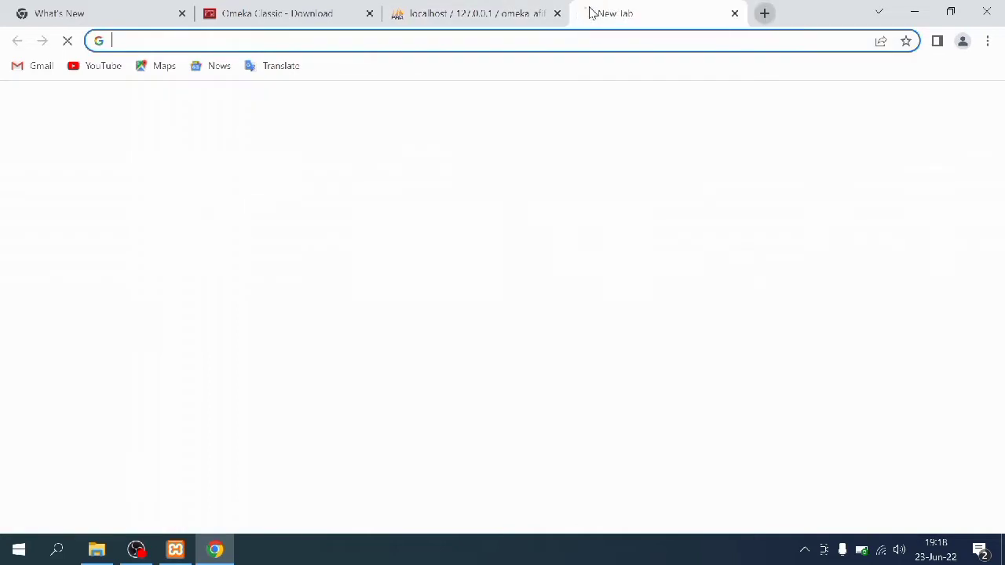
type("l")
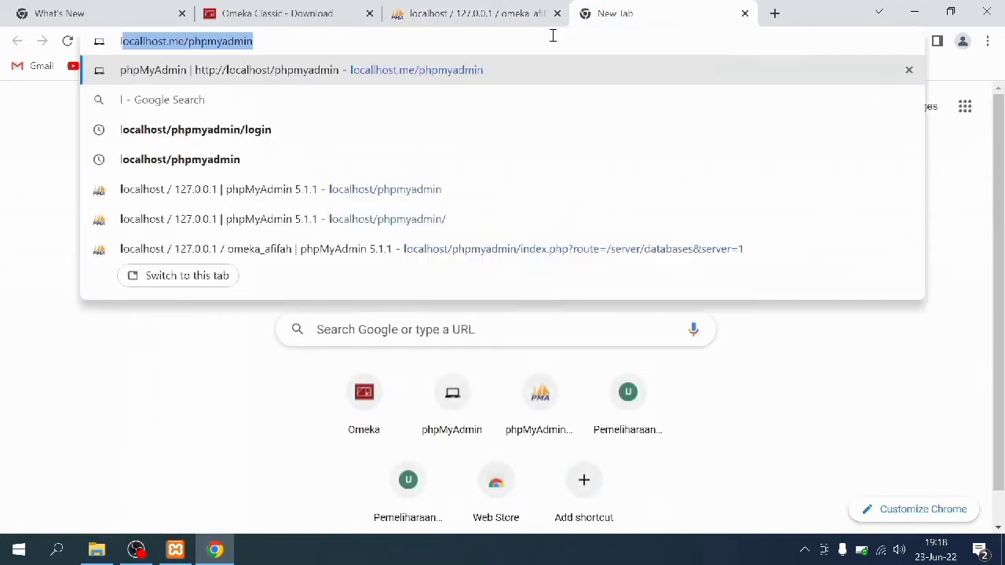
type("ocalhost")
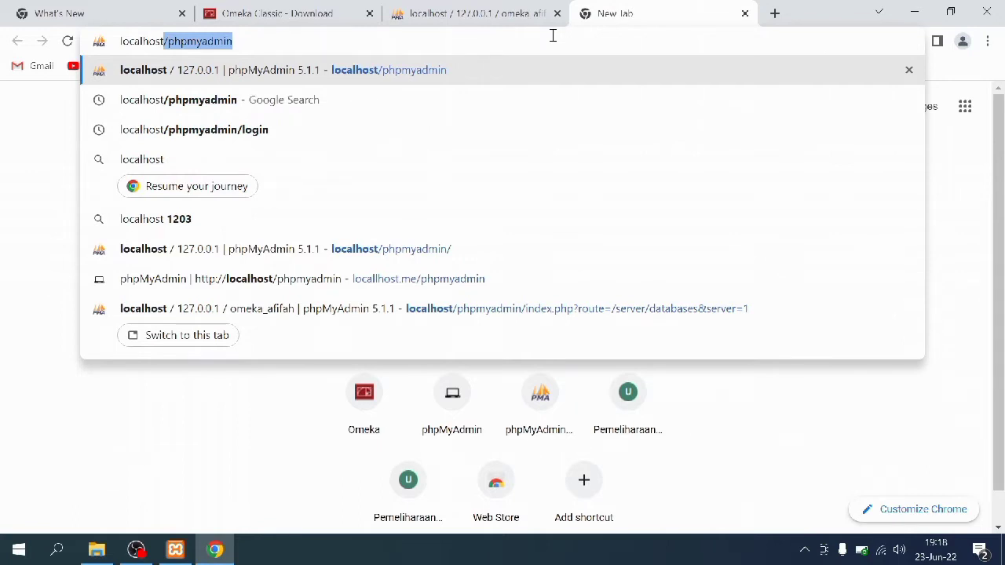
type("/omek")
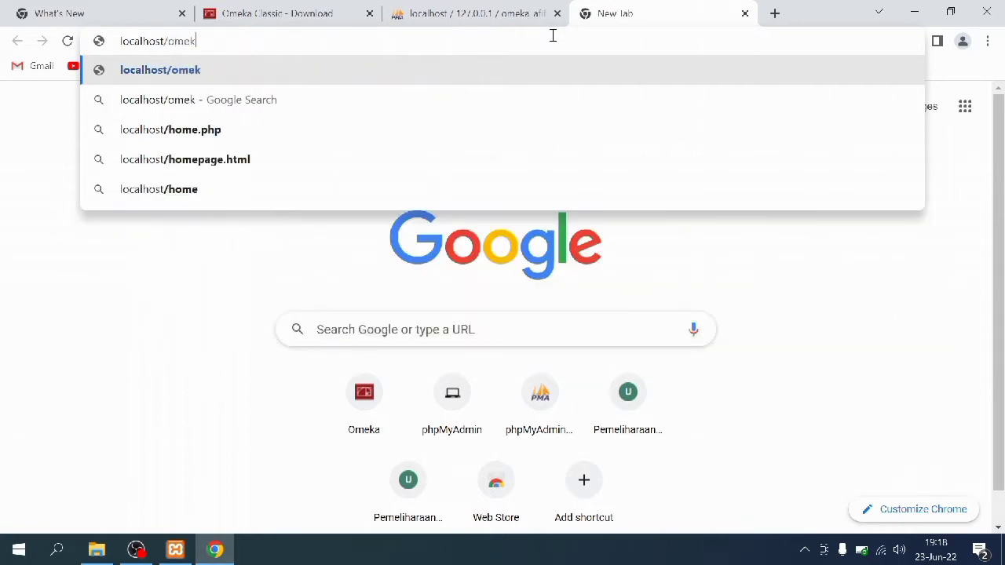
type("a_afifah")
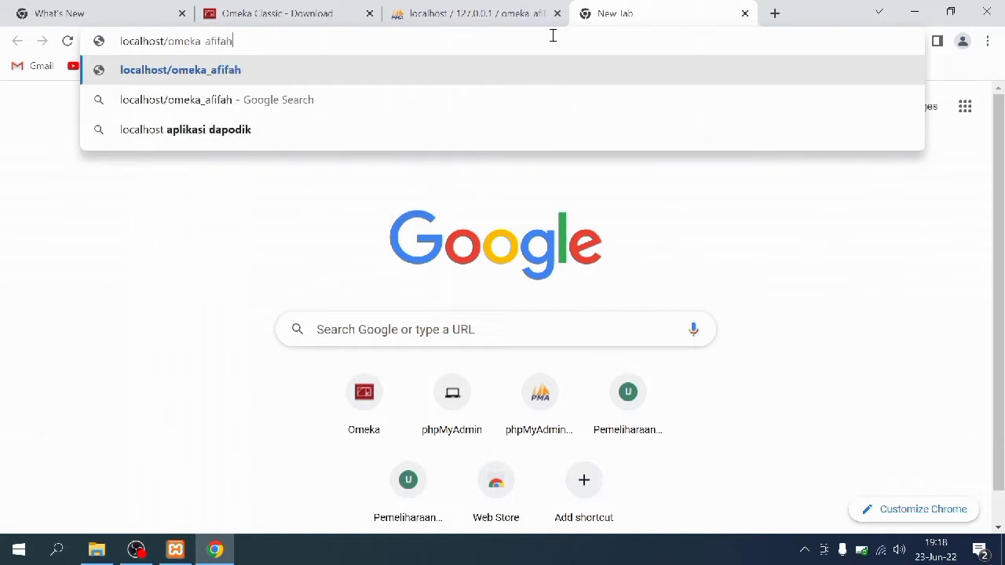
key("Return")
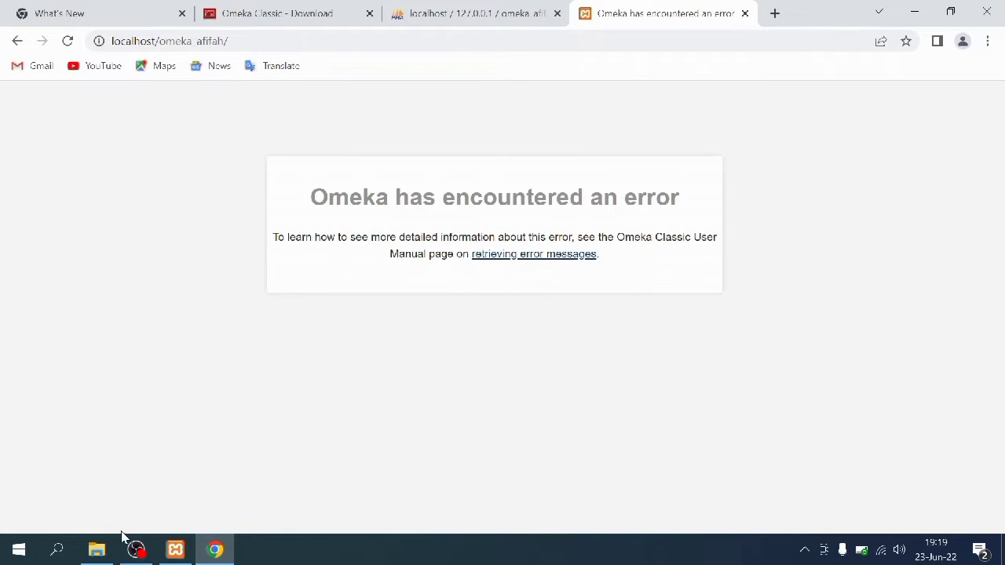
left_click(98, 547)
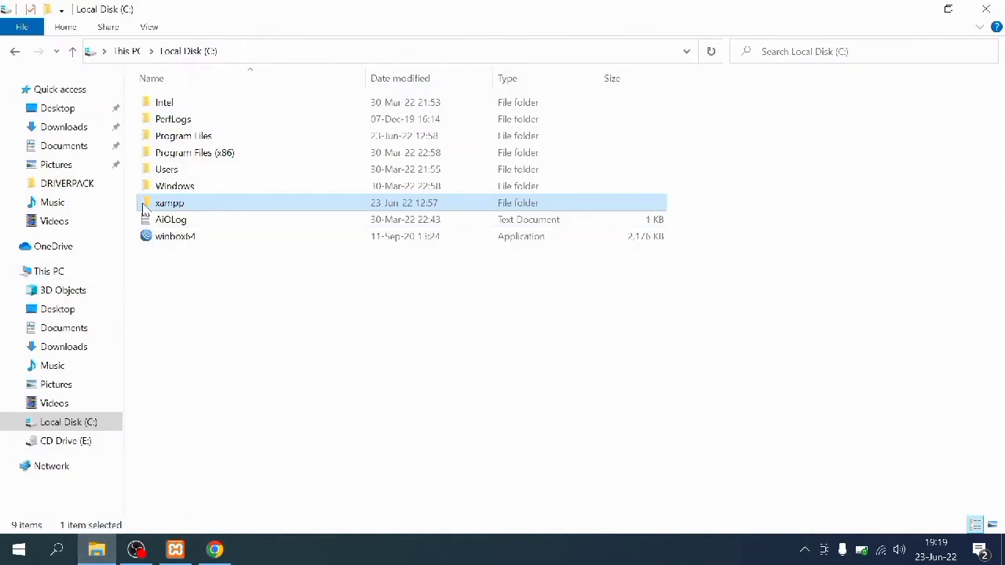
Navigate to the C:\xampp\htdocs\omeka_afifah folder
double_click(144, 208)
double_click(149, 189)
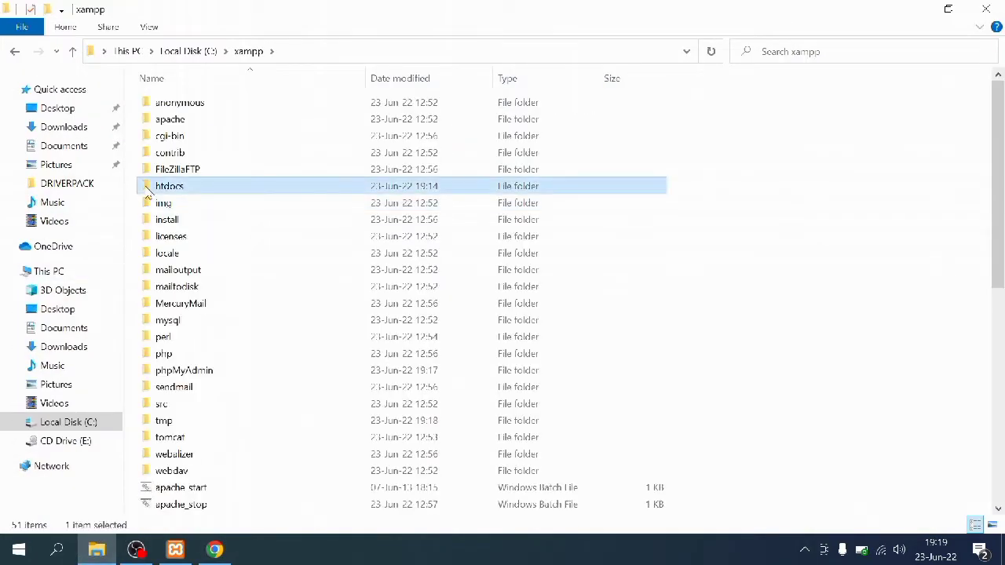
double_click(161, 138)
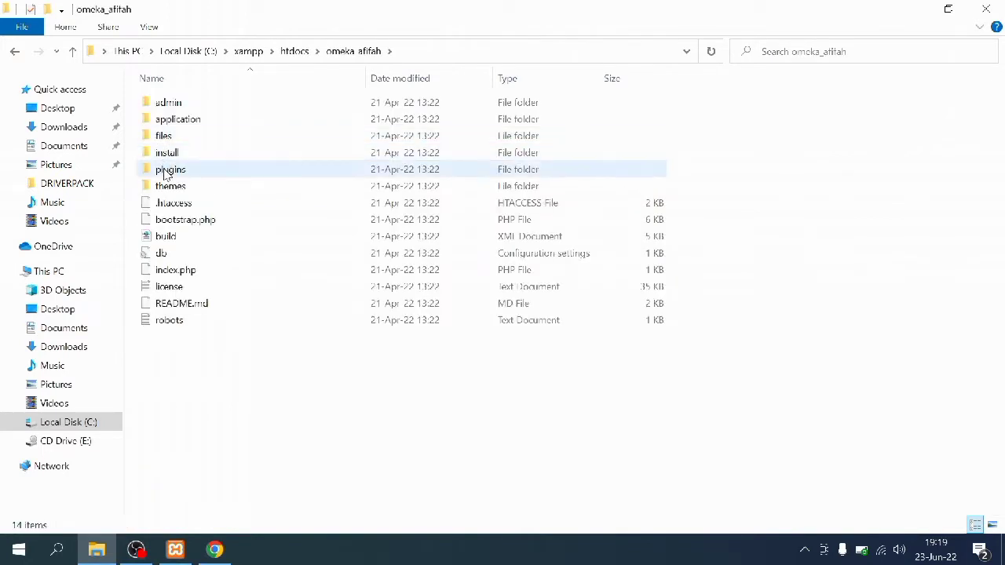
Set db.ini to host localhost, username root, blank password, dbname omeka_afifah, and save
double_click(146, 259)
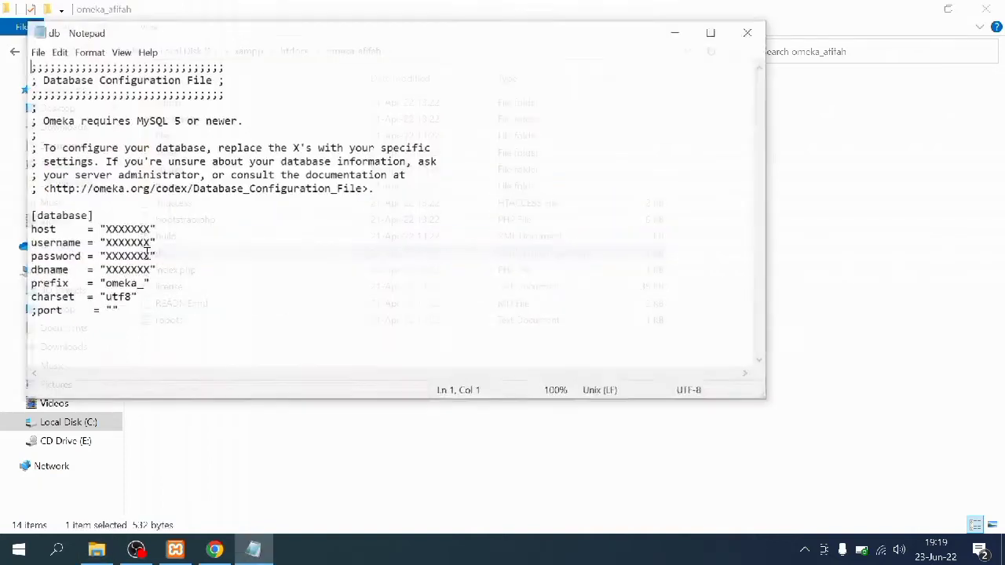
left_click_drag(151, 228, 105, 233)
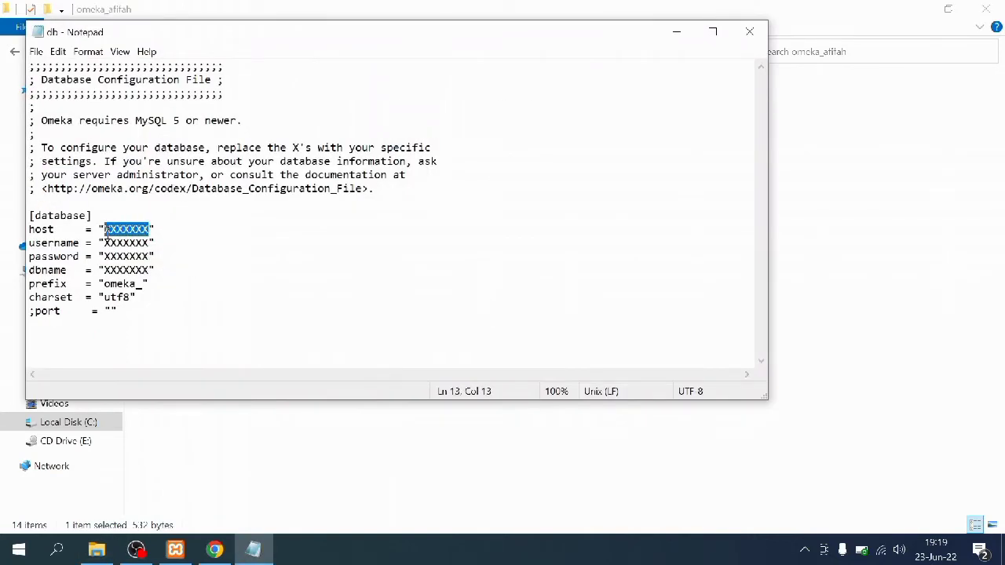
type("lo")
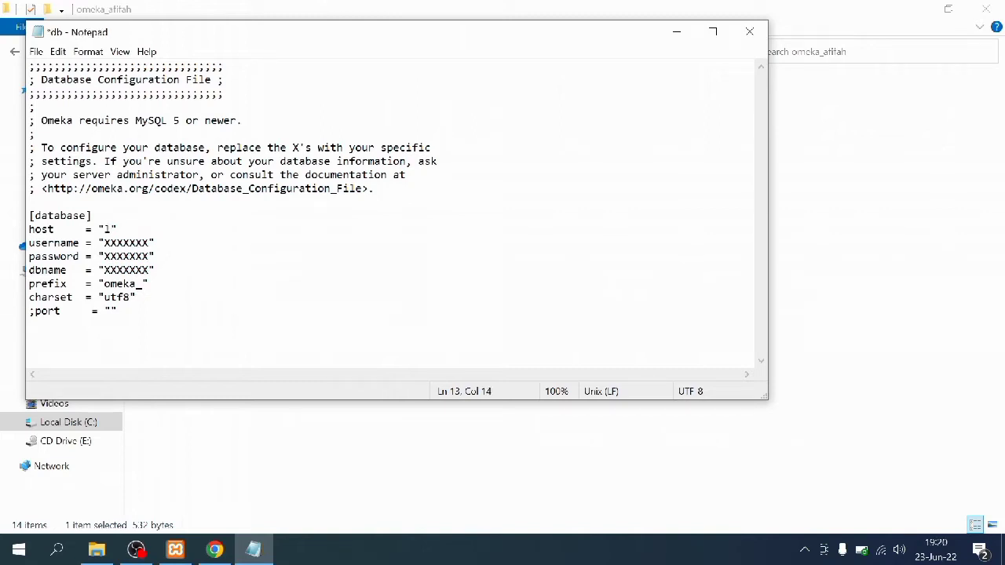
type("calhost")
left_click_drag(148, 244, 104, 244)
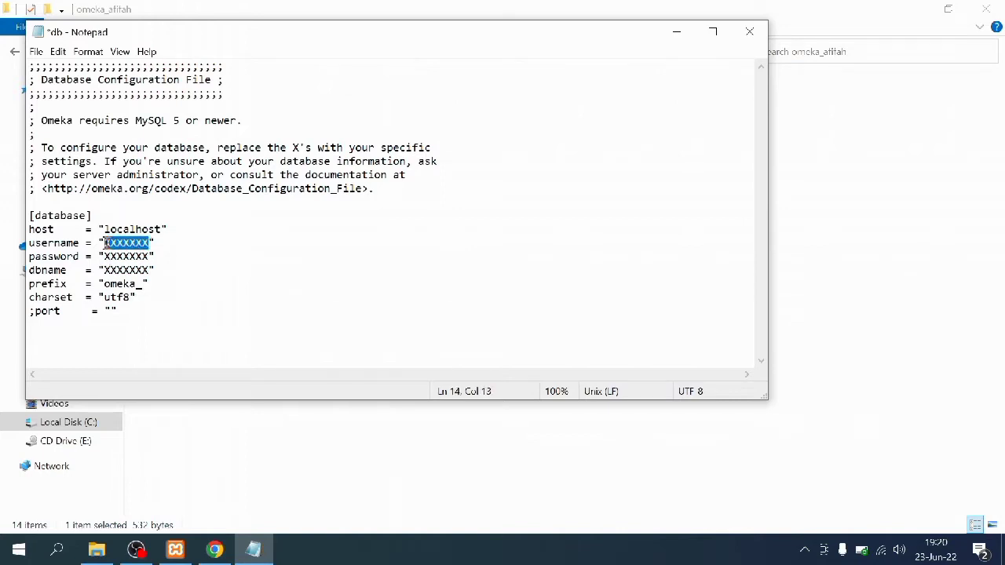
type("root")
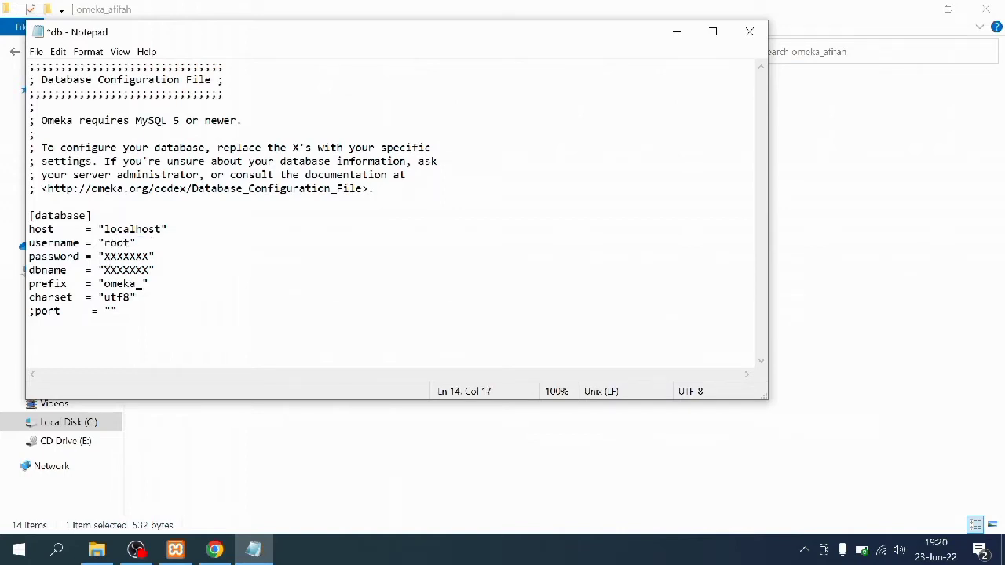
left_click_drag(152, 256, 104, 257)
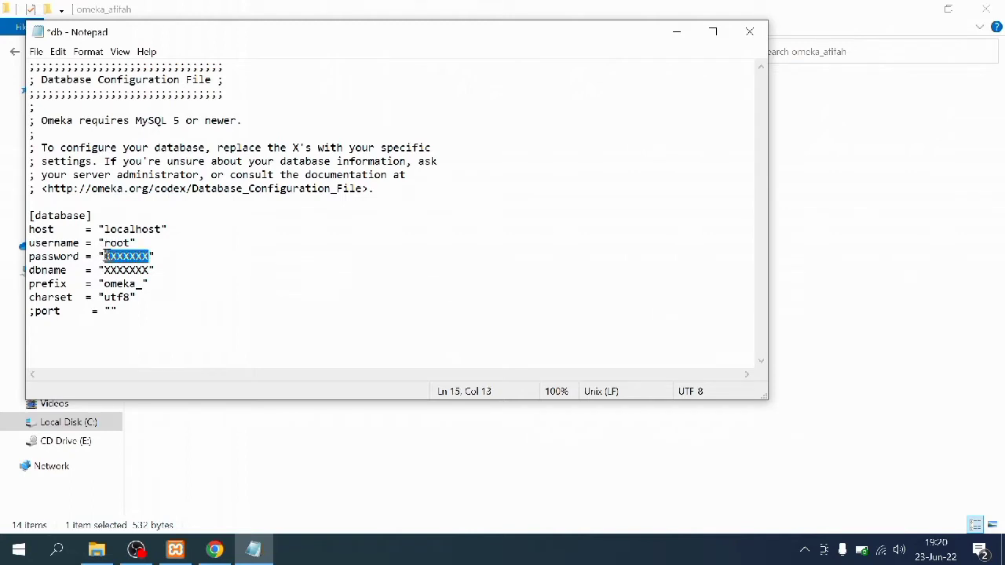
key("BackSpace")
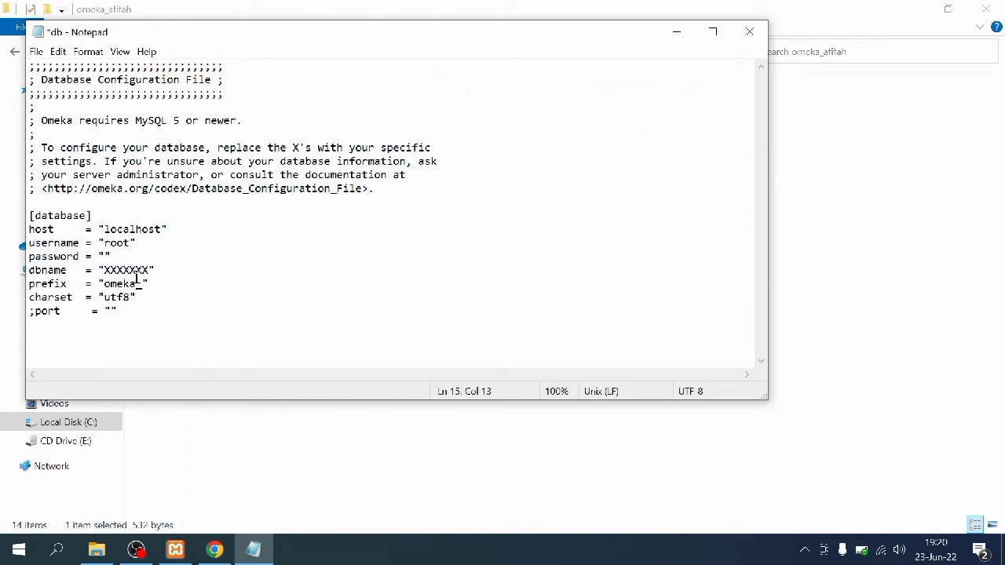
left_click_drag(150, 270, 105, 270)
type("omeka_afifah")
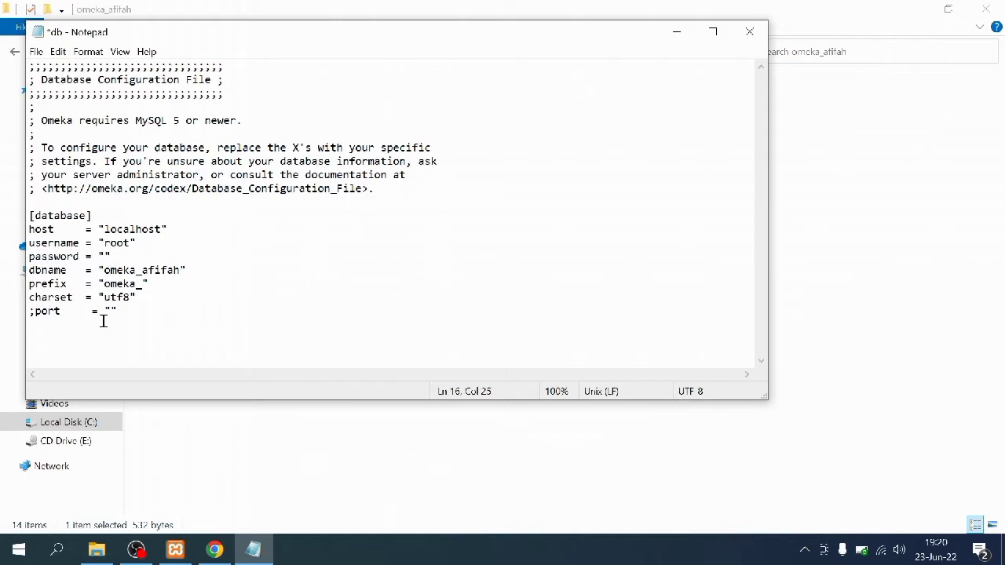
left_click(36, 51)
left_click(40, 117)
Close Notepad and reload the Omeka page in Chrome to reach the installer
left_click(749, 31)
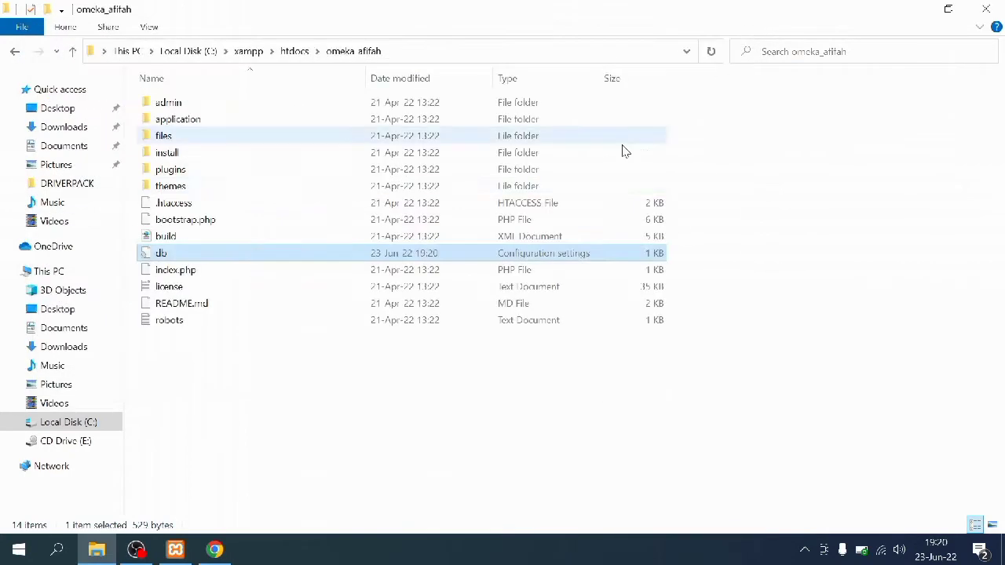
left_click(228, 552)
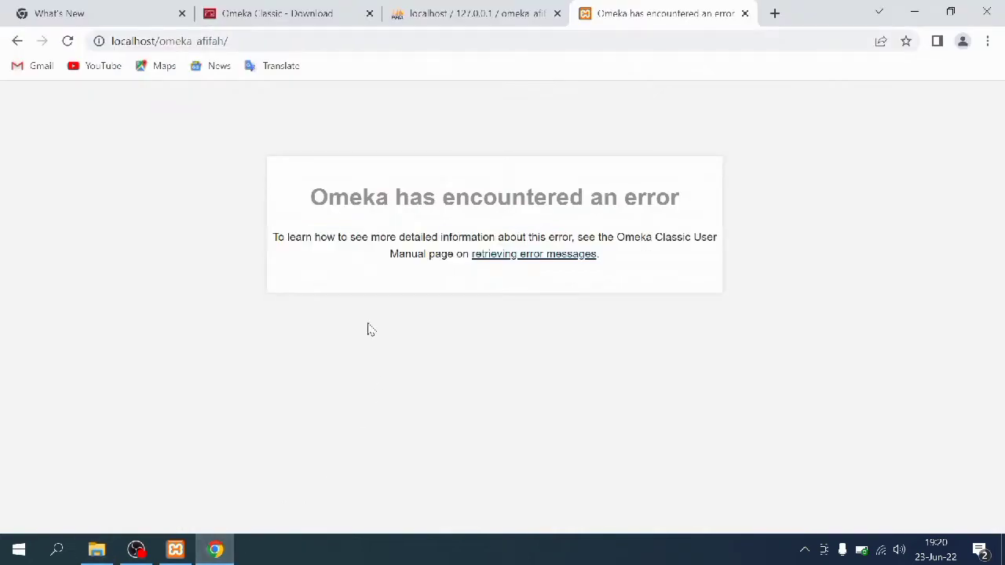
left_click(69, 41)
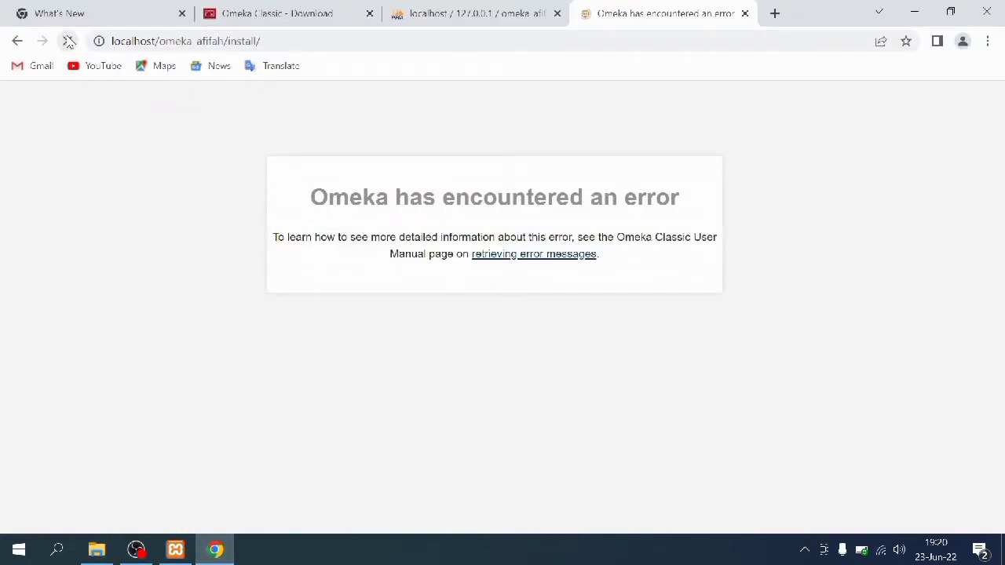
scroll(419, 328, "down", 2)
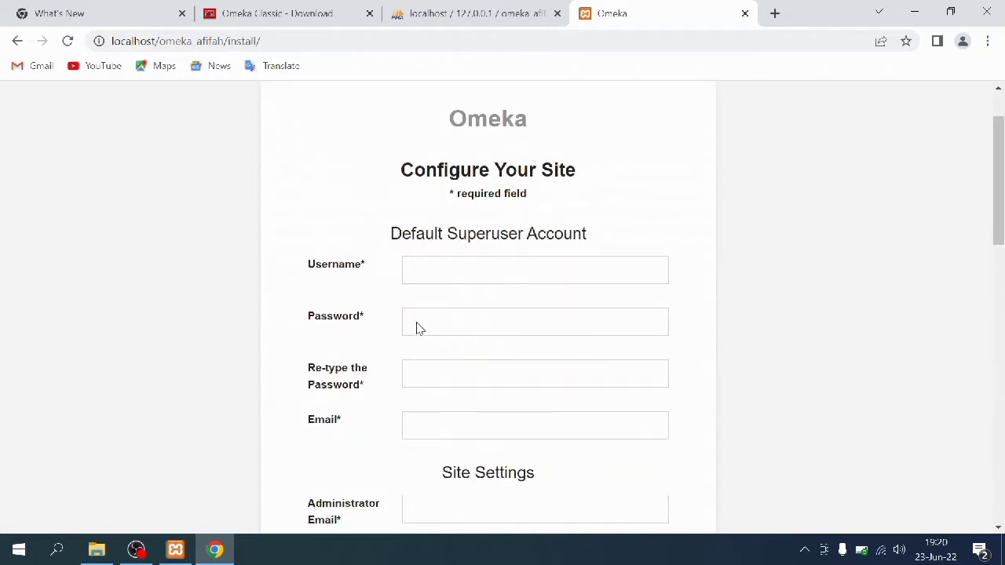
Enter the superuser's username, password, confirmed password and e-mail address
left_click(451, 197)
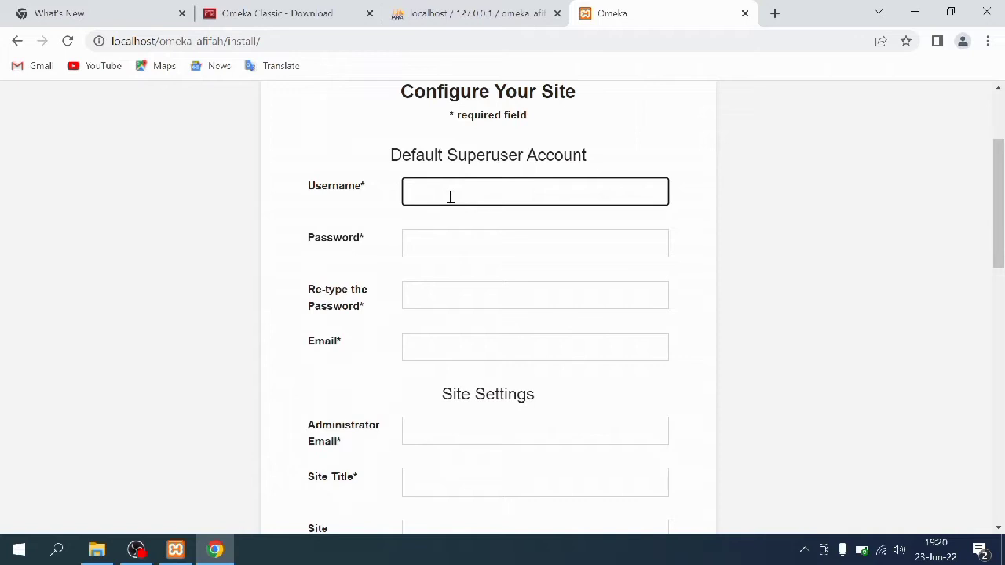
type("n")
type("urulafifah")
left_click(438, 249)
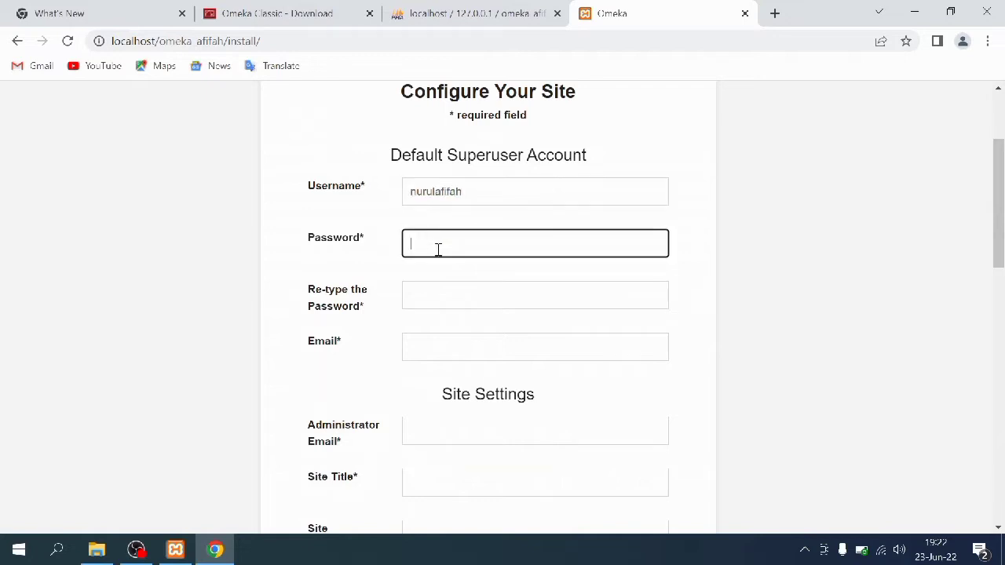
type("n")
type("•••••••")
left_click(450, 289)
type("••••••••")
left_click(452, 336)
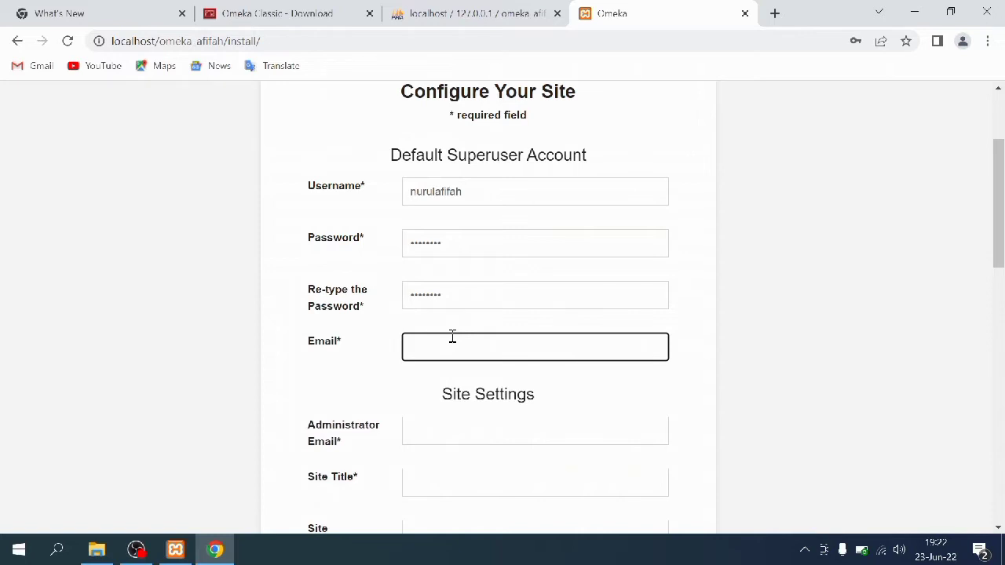
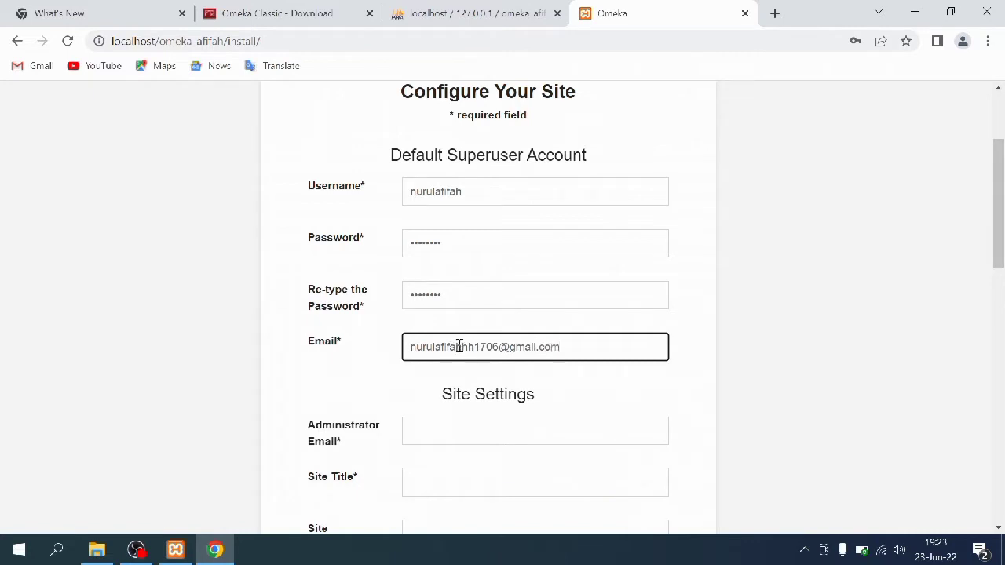
Copy the superuser e-mail into the Administrator Email field
left_click_drag(577, 348, 406, 346)
right_click(417, 349)
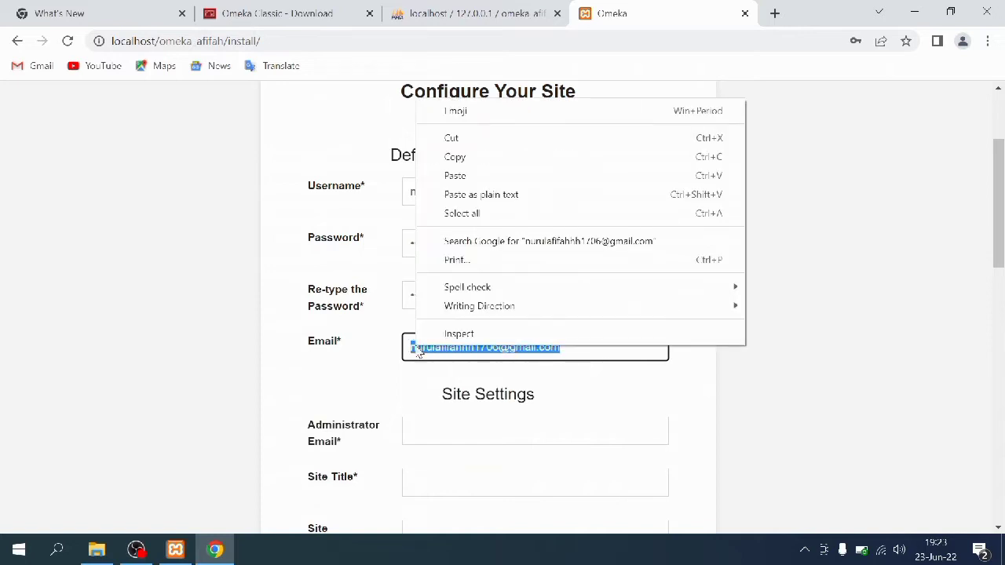
left_click(455, 160)
left_click(453, 429)
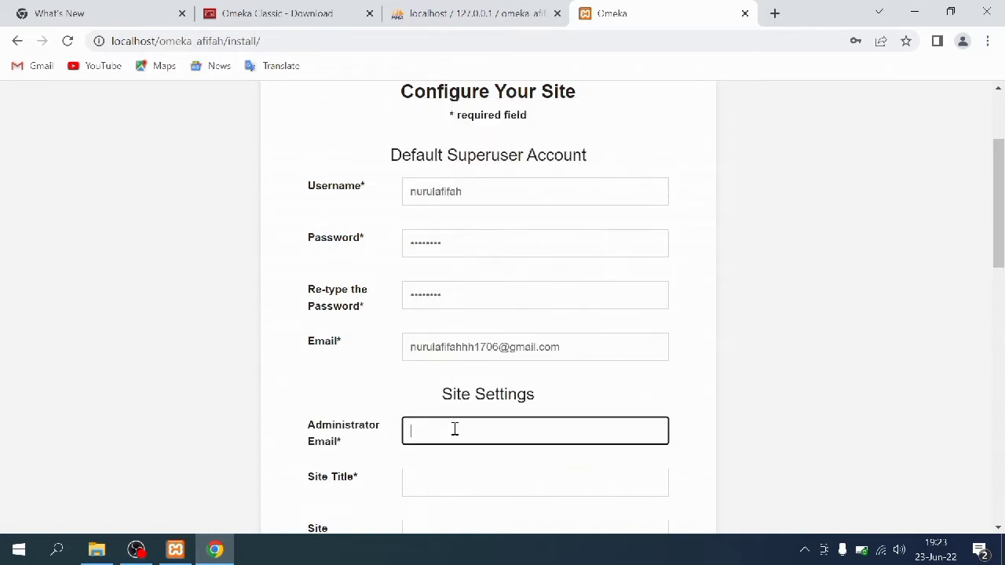
right_click(453, 429)
left_click(489, 305)
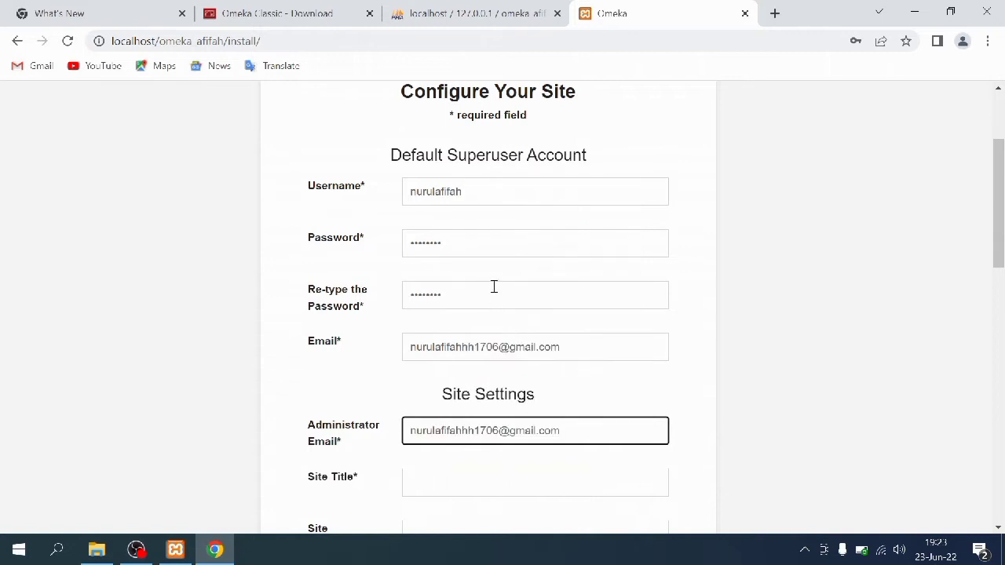
scroll(498, 396, "down", 3)
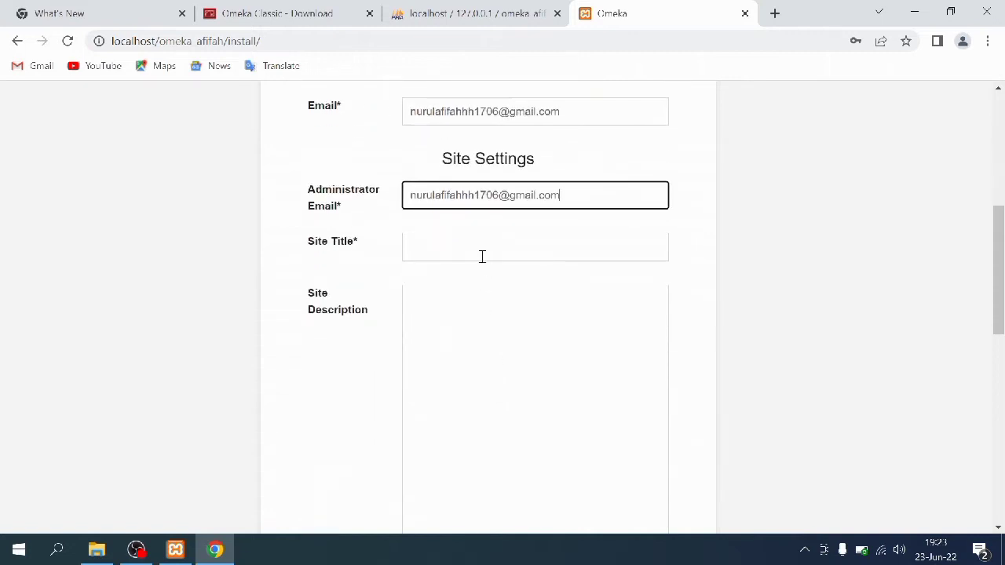
Set the site title to 'Perpustakaan Digital Afifah'
left_click(482, 255)
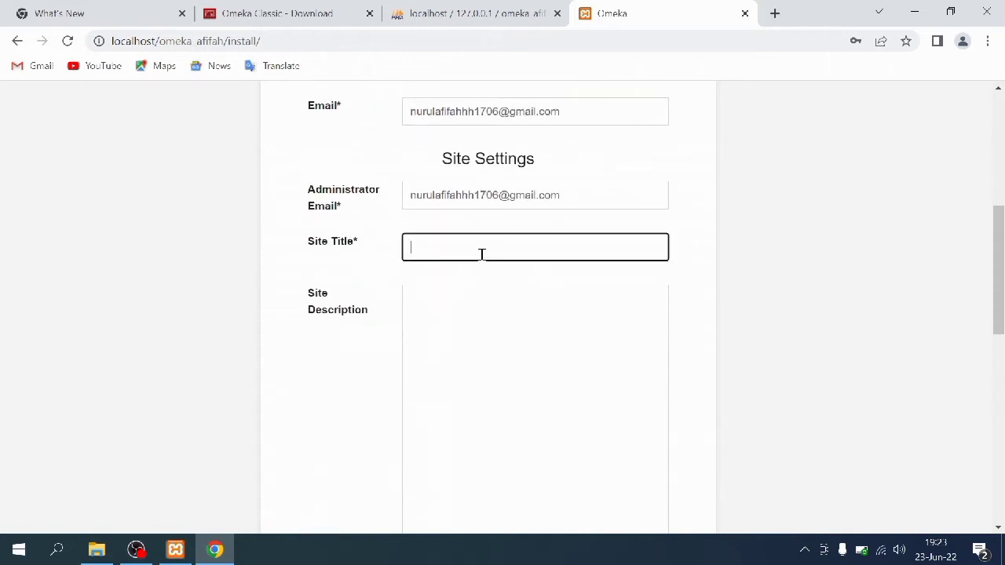
type("Perpustakaan Digital Afifah")
scroll(486, 259, "down", 1)
Write a short site description and run the Omeka installation
left_click(491, 266)
type("Perpustakaan")
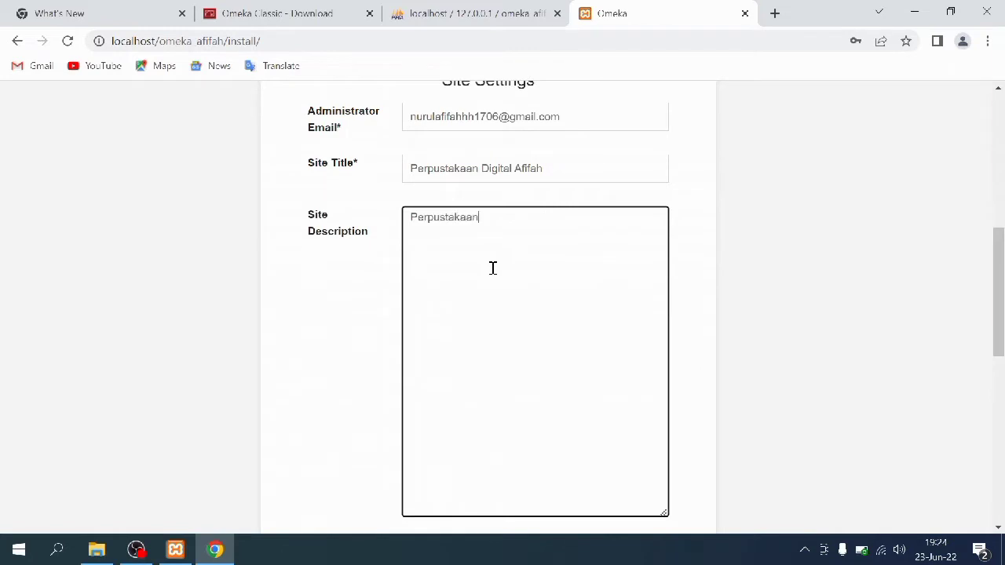
type(" Digital Afifah d")
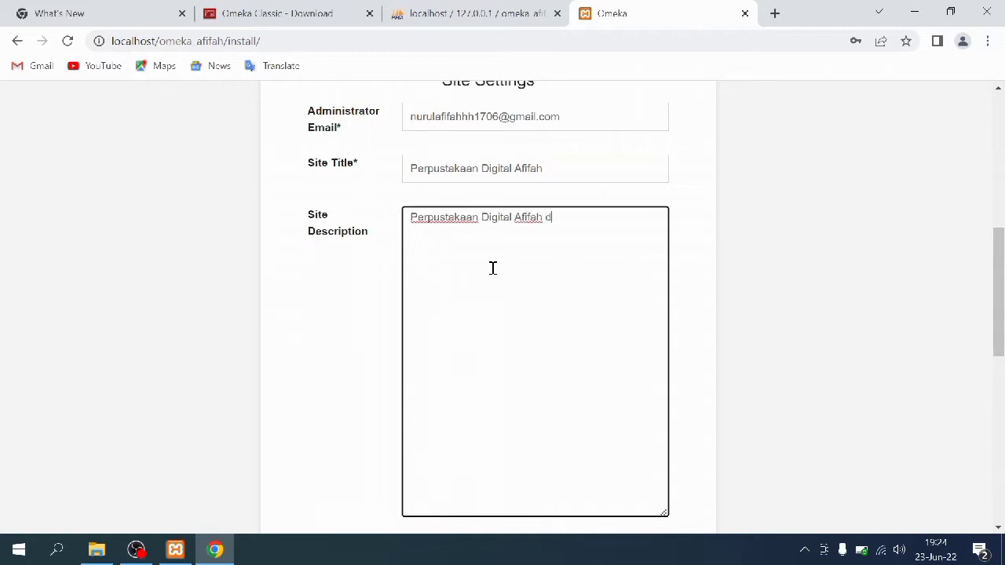
type("ikembangkan oleh Nurul Afifah")
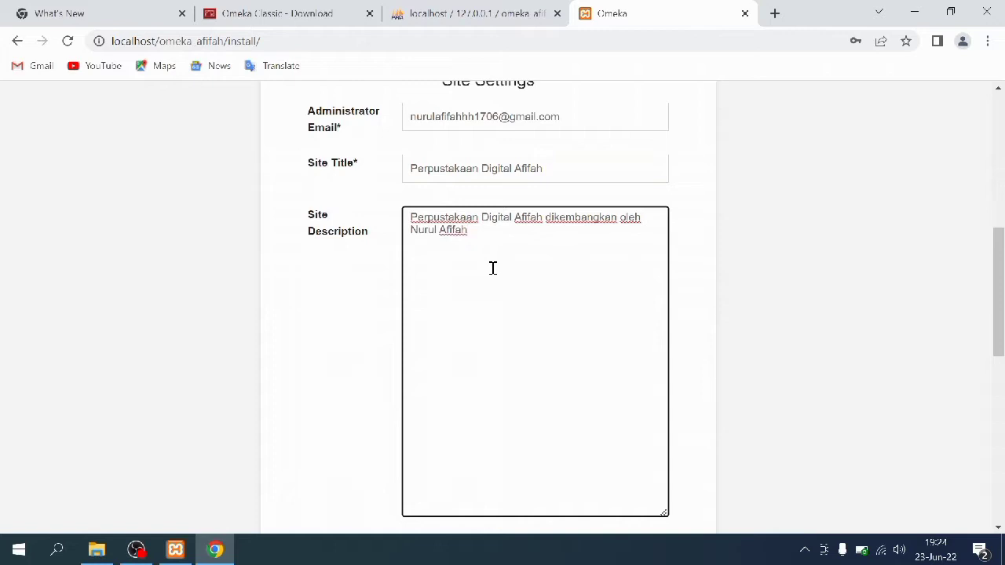
scroll(493, 268, "down", 4)
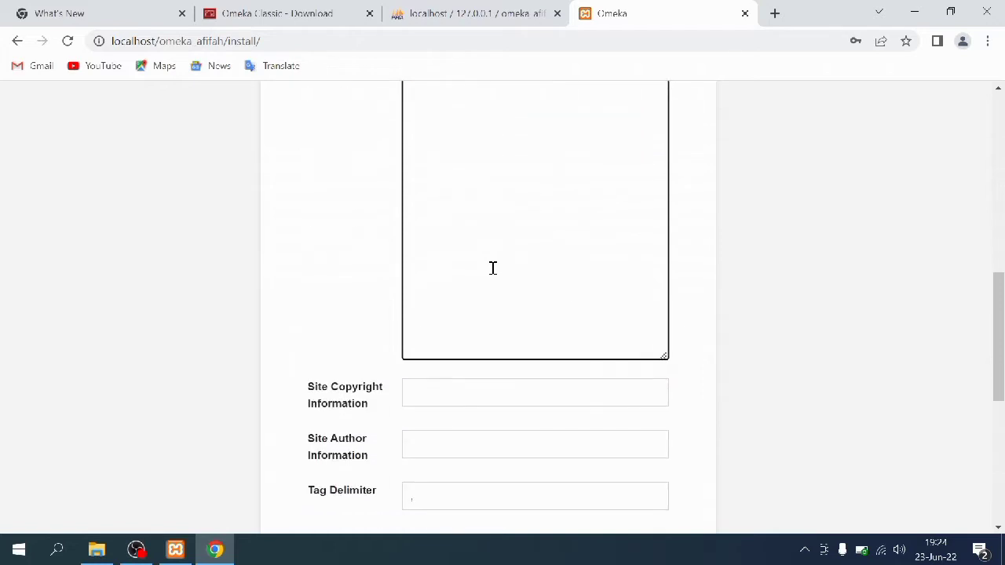
scroll(494, 274, "down", 3)
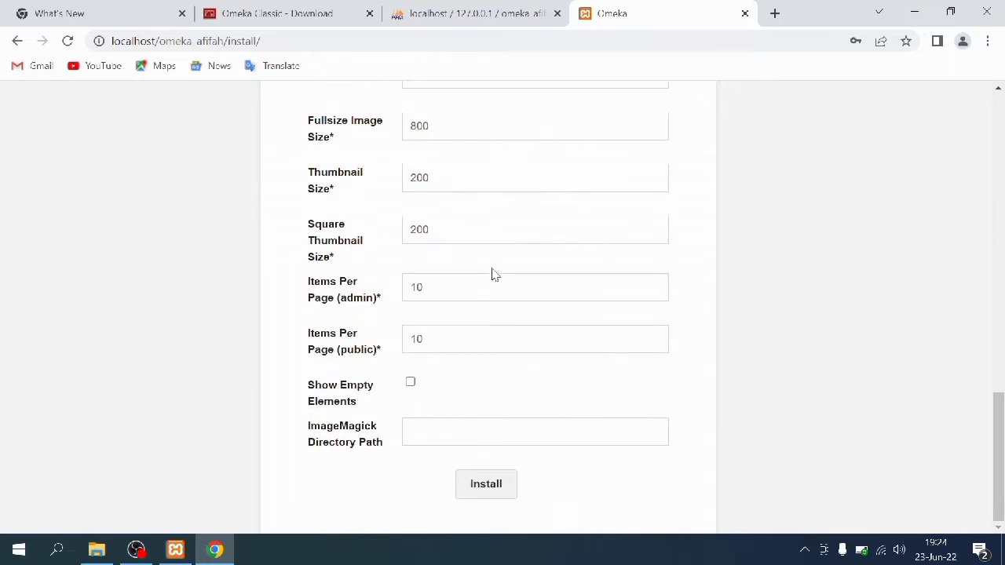
left_click(505, 493)
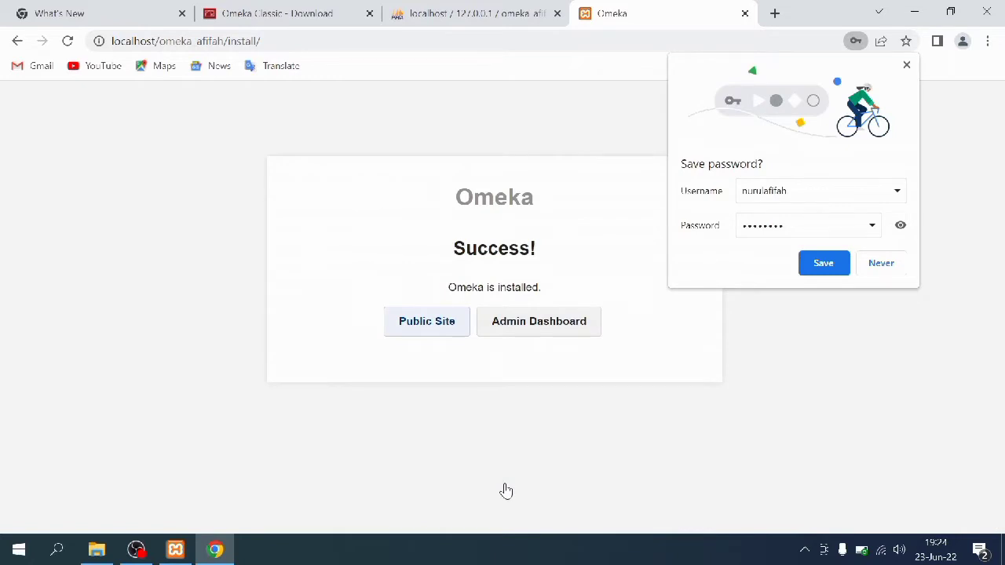
Log in to the admin dashboard as the superuser with Remember Me ticked
left_click(509, 331)
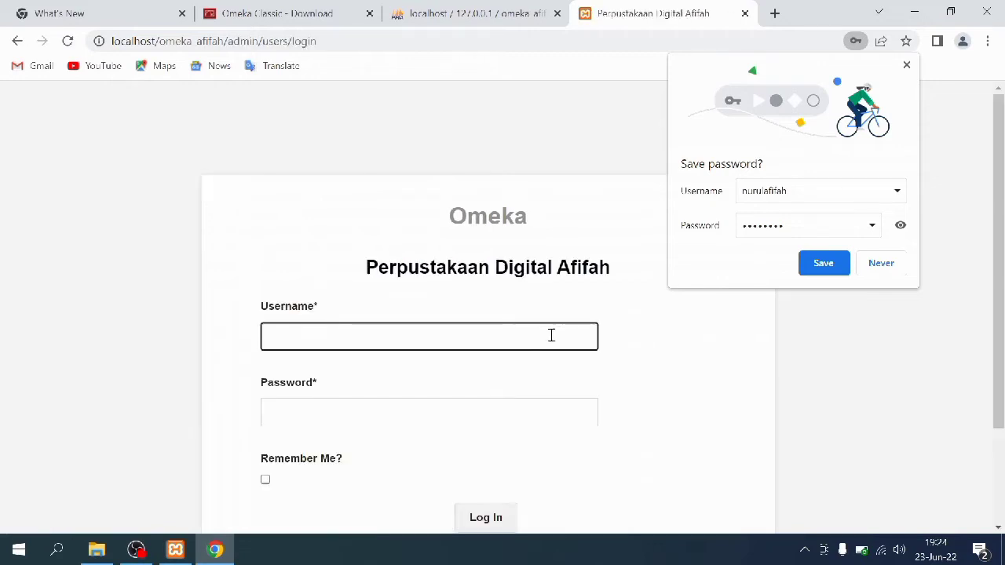
scroll(528, 330, "down", 1)
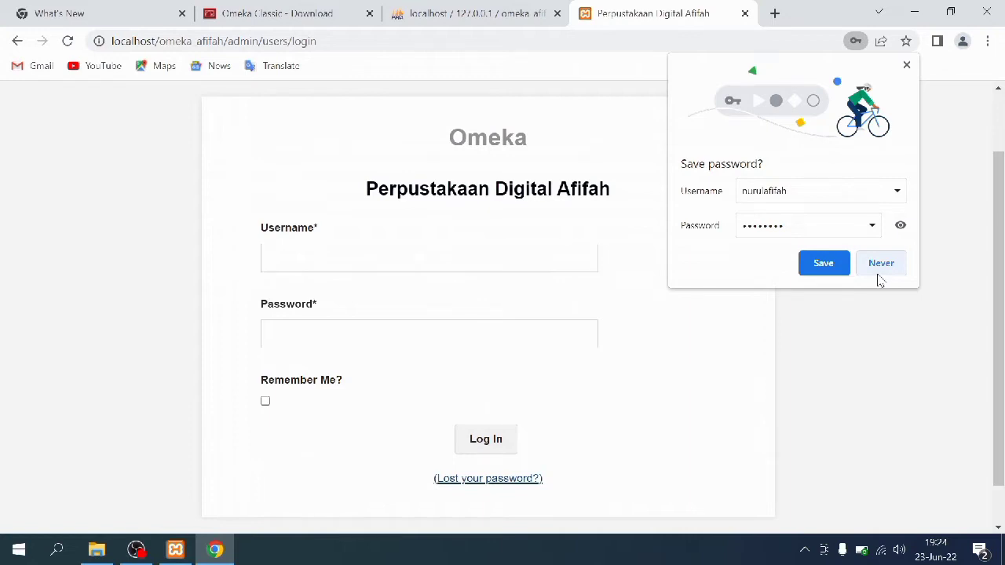
left_click(879, 274)
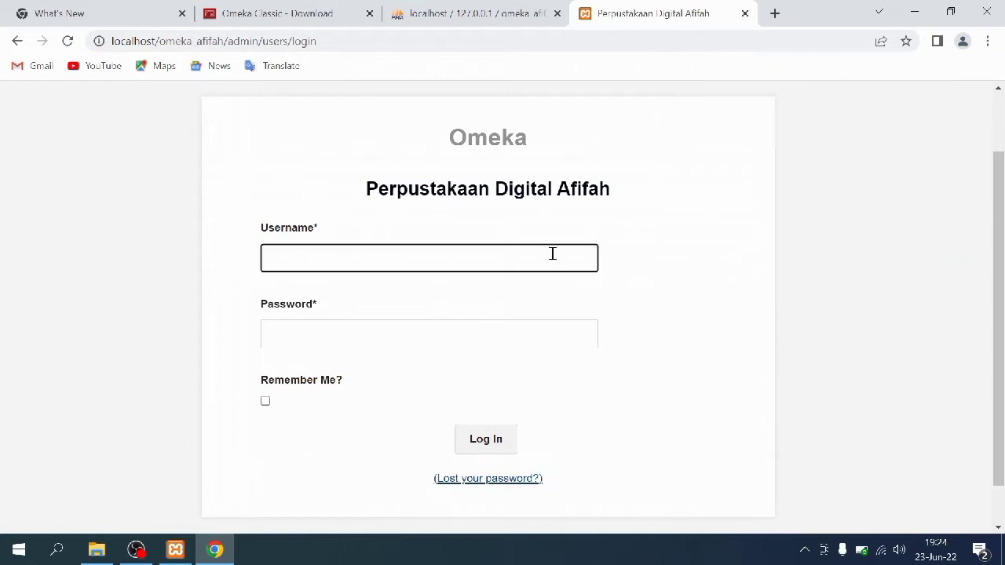
type("nurulafifah")
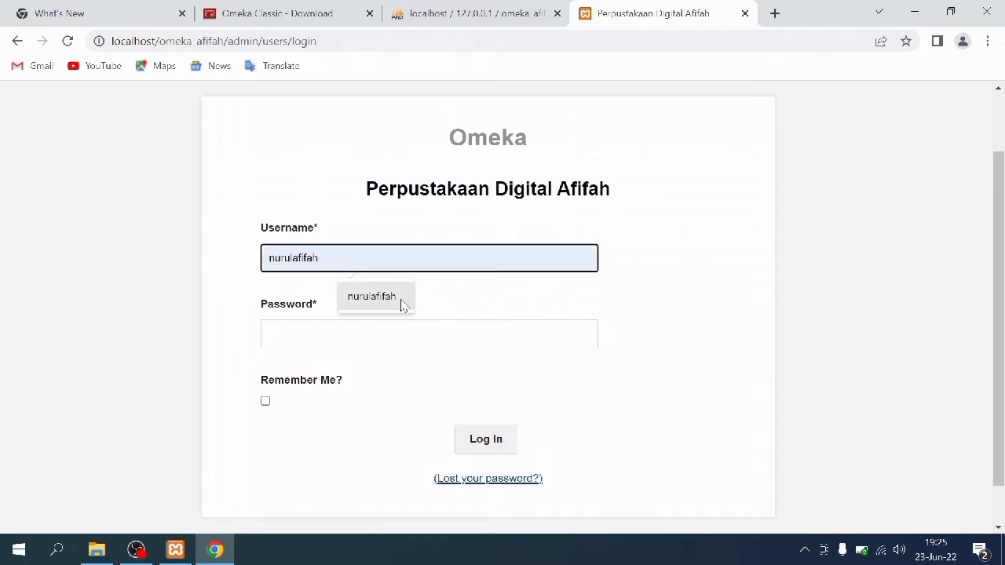
left_click(402, 303)
left_click(395, 338)
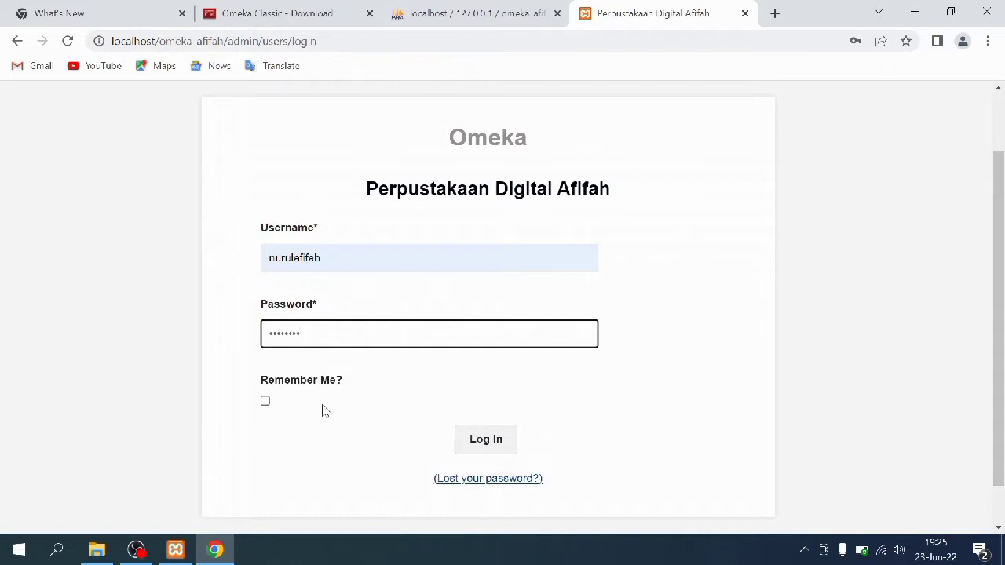
left_click(266, 401)
left_click(479, 444)
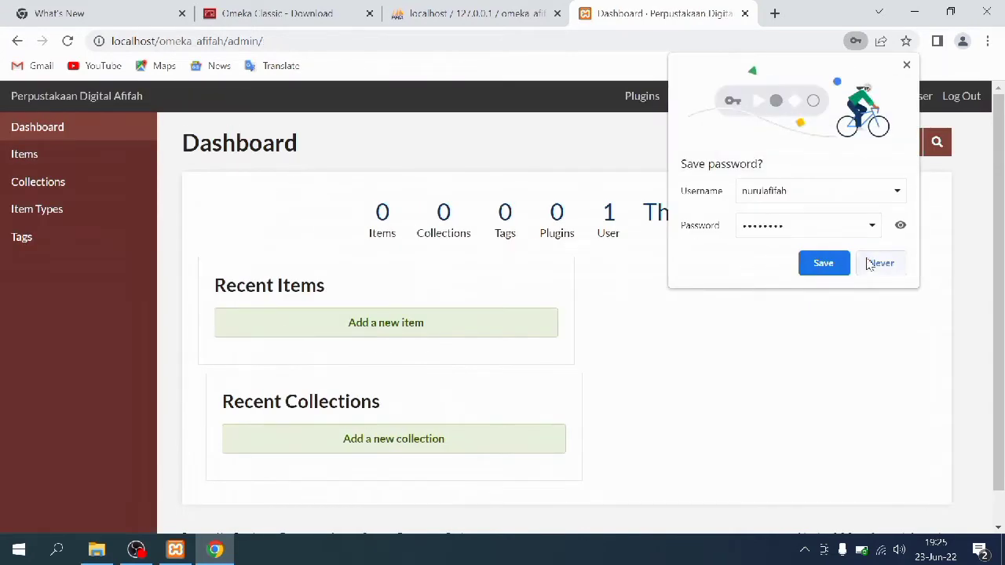
Dismiss the save-password prompt and look over the admin Dashboard
left_click(841, 270)
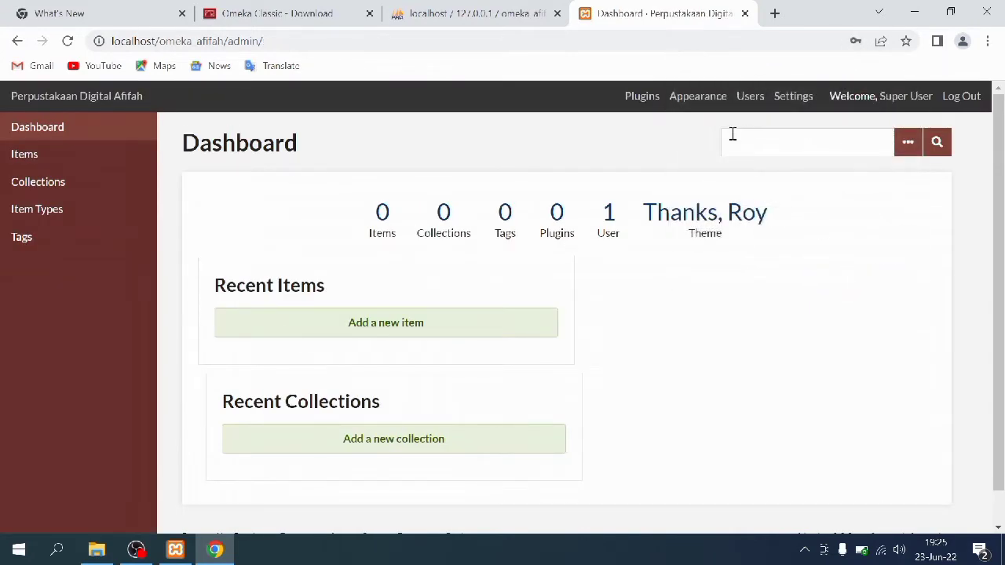
scroll(395, 232, "down", 1)
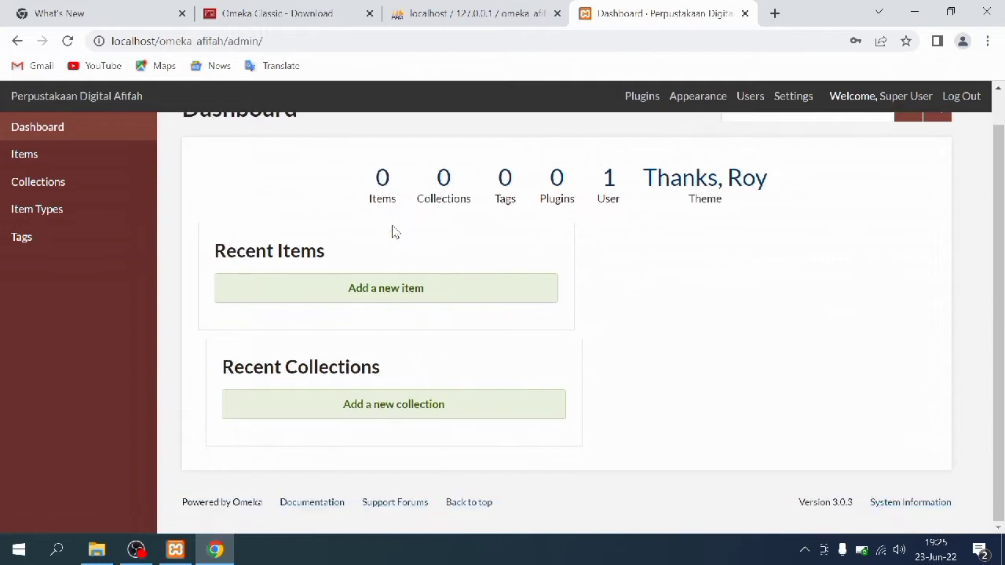
scroll(395, 232, "up", 1)
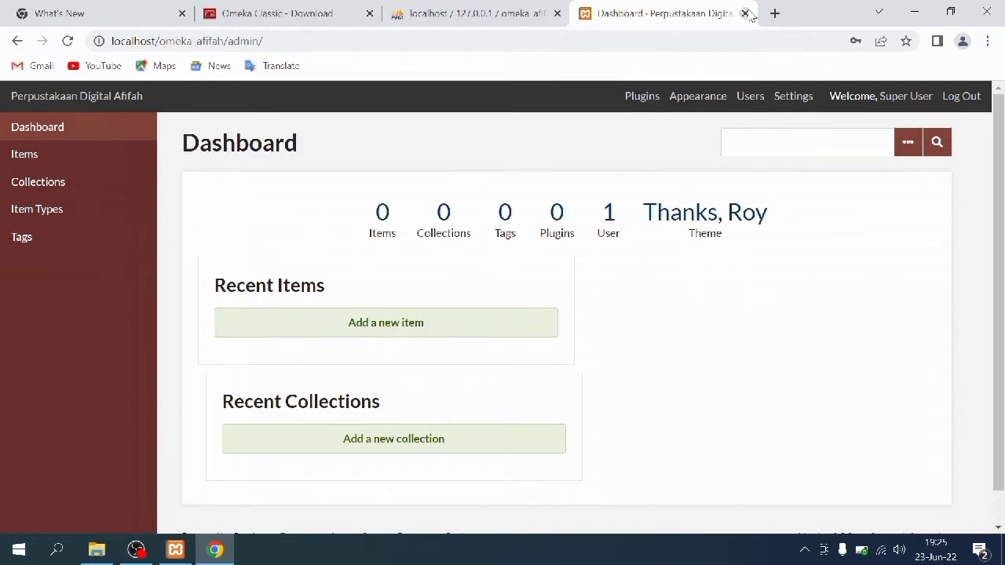
Open a new blank tab and copy the admin dashboard's web address
left_click(774, 13)
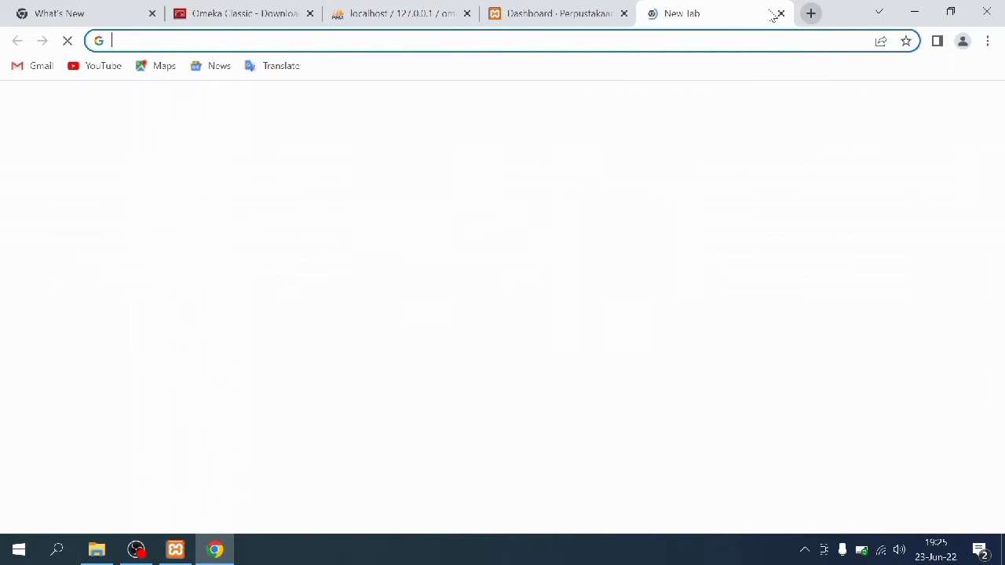
left_click(584, 7)
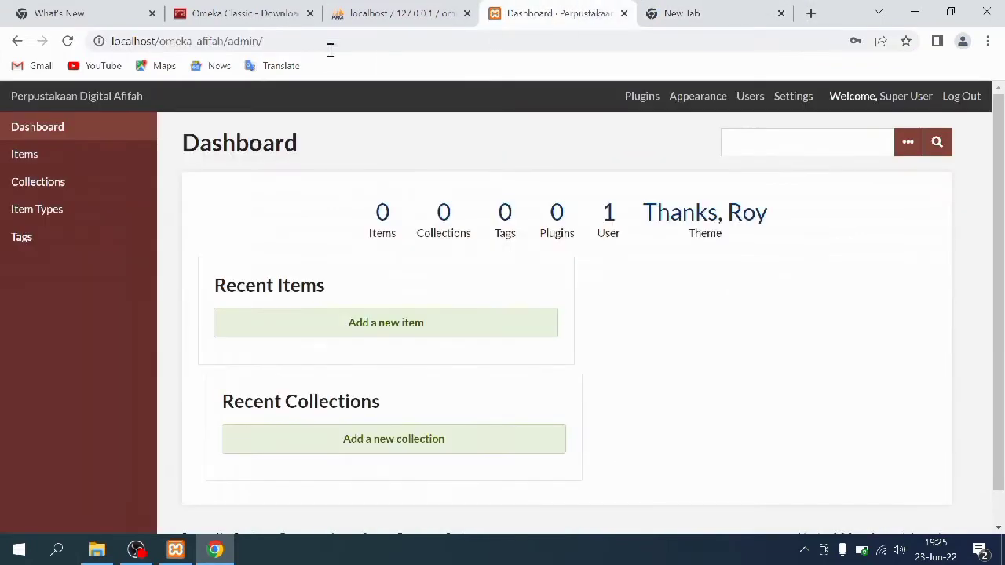
left_click_drag(287, 40, 99, 46)
right_click(169, 43)
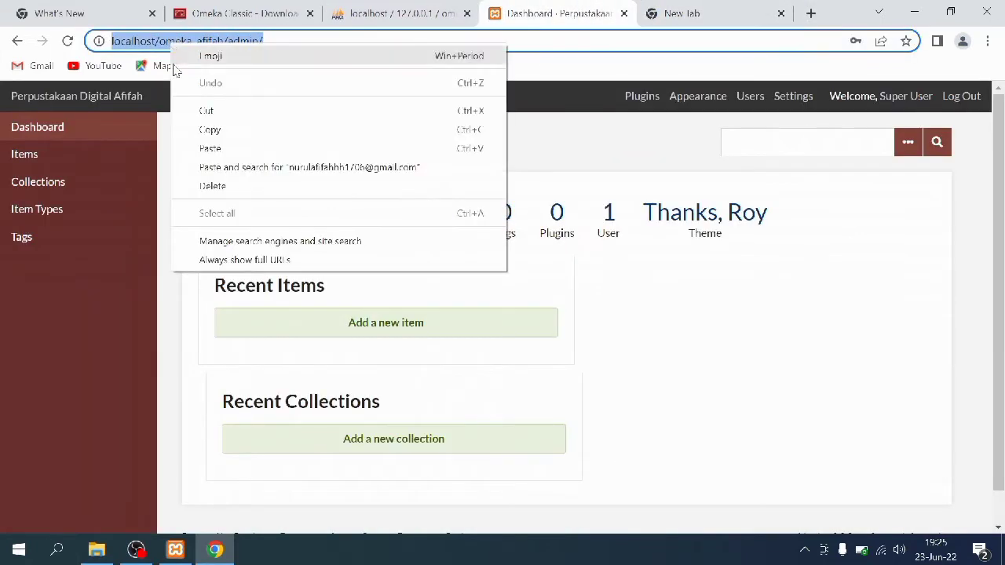
left_click(197, 131)
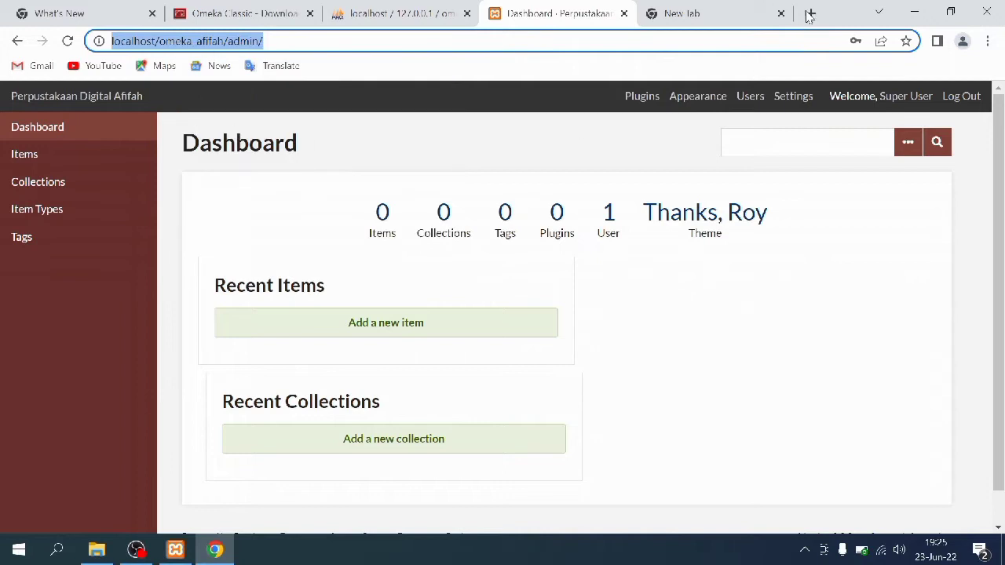
Load the public site from that address minus 'admin/', then return to the Omeka Classic download page
left_click(716, 8)
left_click(479, 154)
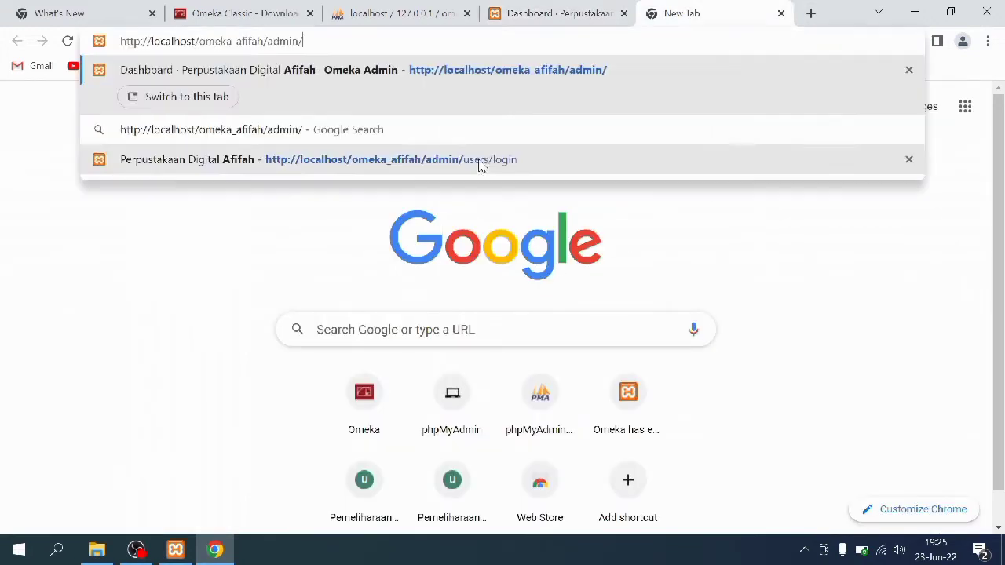
left_click_drag(316, 45, 269, 45)
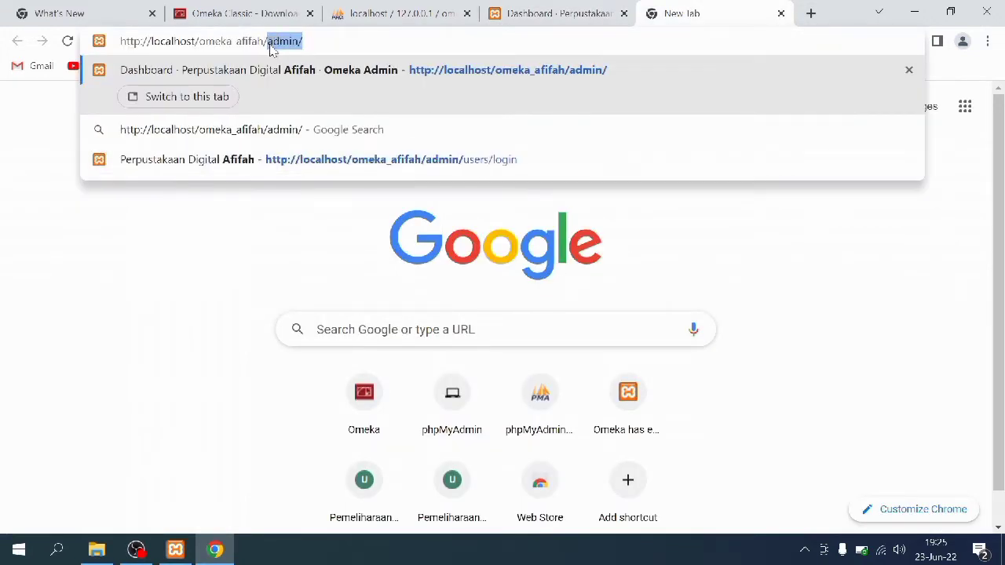
key("BackSpace")
key("Return")
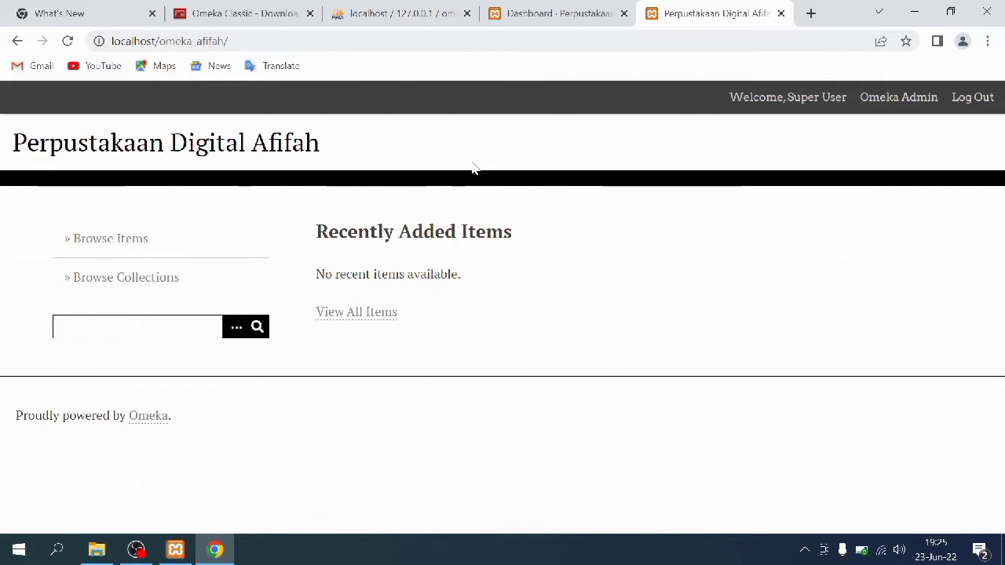
left_click(528, 9)
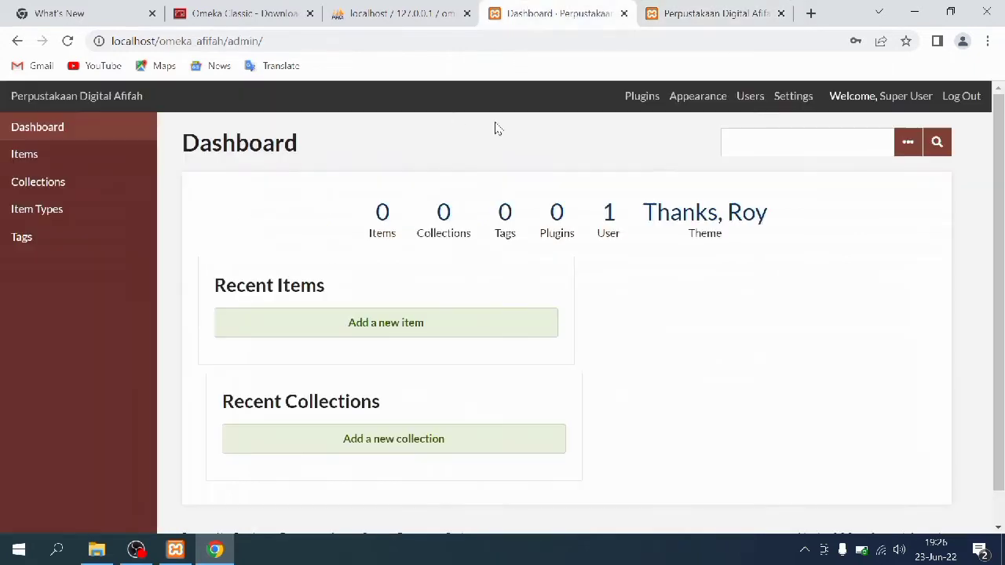
left_click(268, 22)
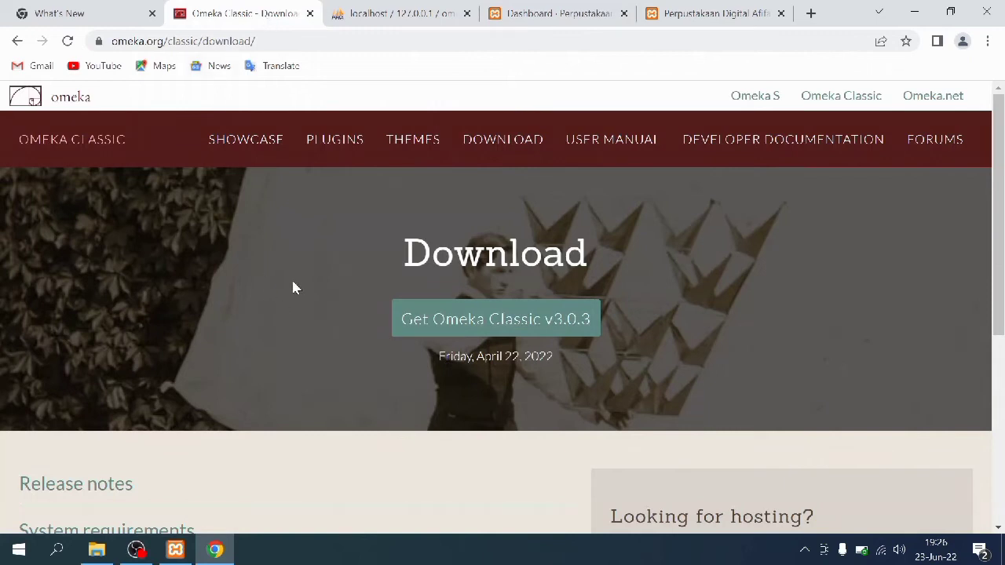
Browse the Omeka Classic themes catalogue and download the BigStuff theme as bigstuff.zip
left_click(414, 143)
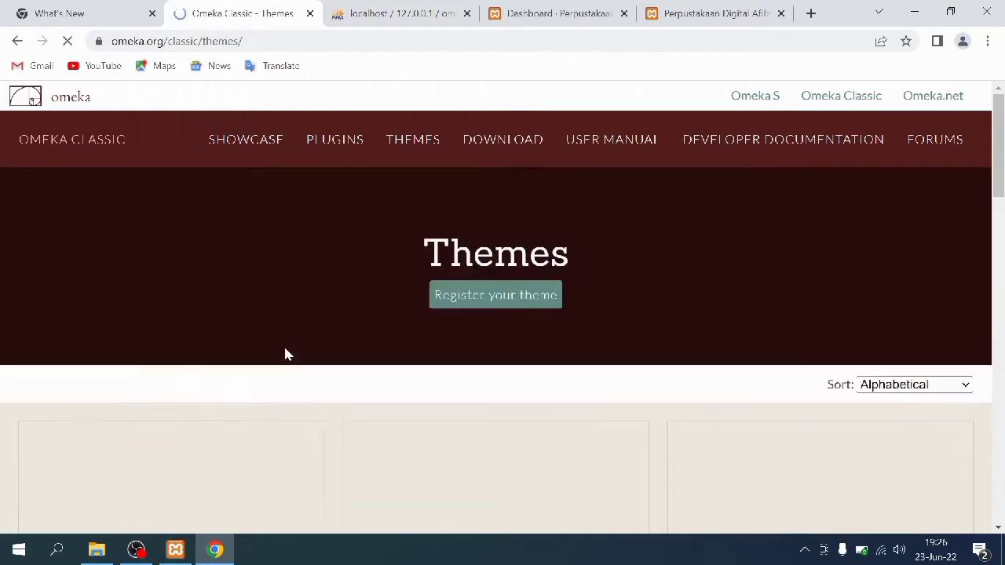
scroll(346, 283, "down", 2)
scroll(348, 284, "down", 3)
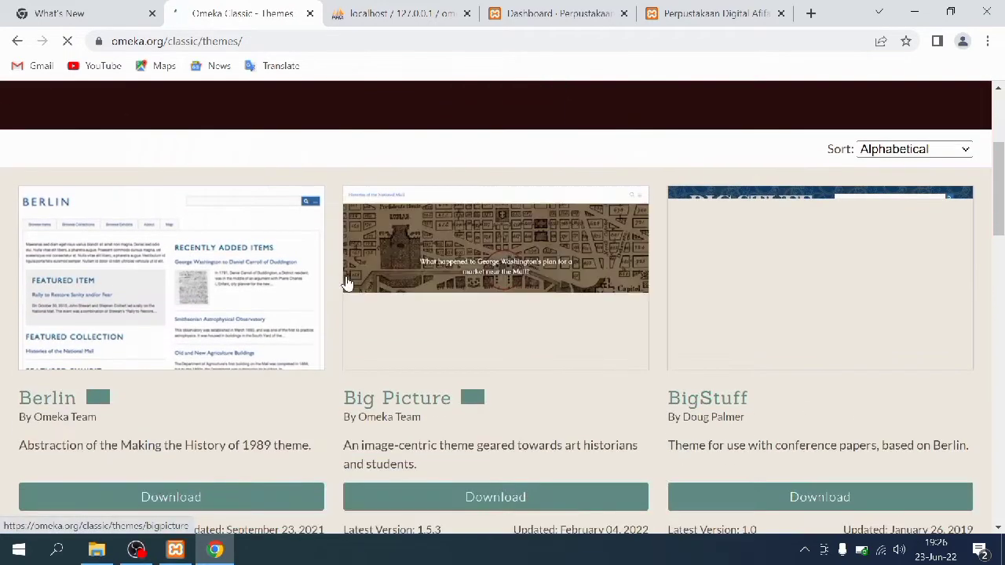
scroll(467, 285, "down", 2)
scroll(472, 288, "down", 3)
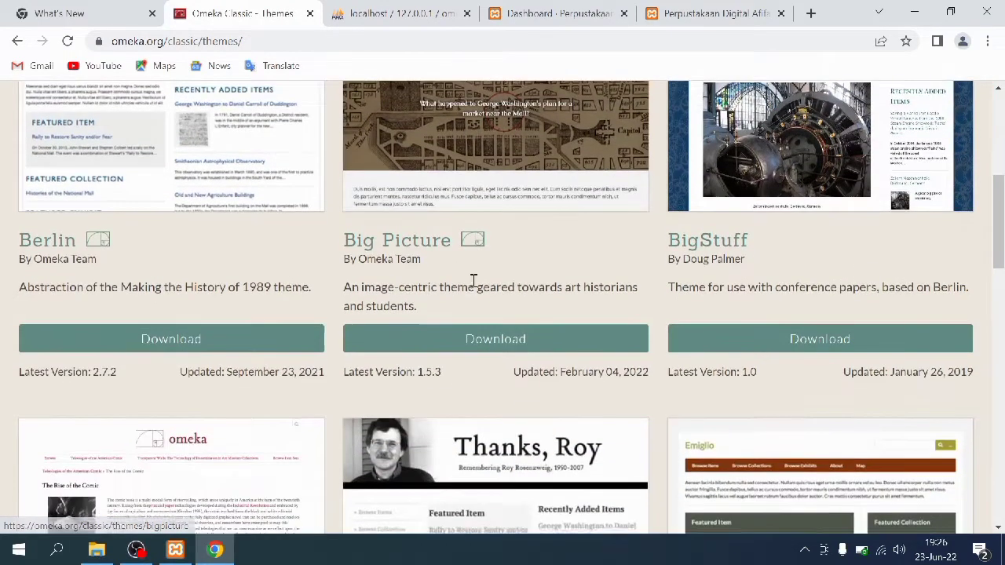
scroll(472, 288, "down", 3)
scroll(472, 288, "down", 2)
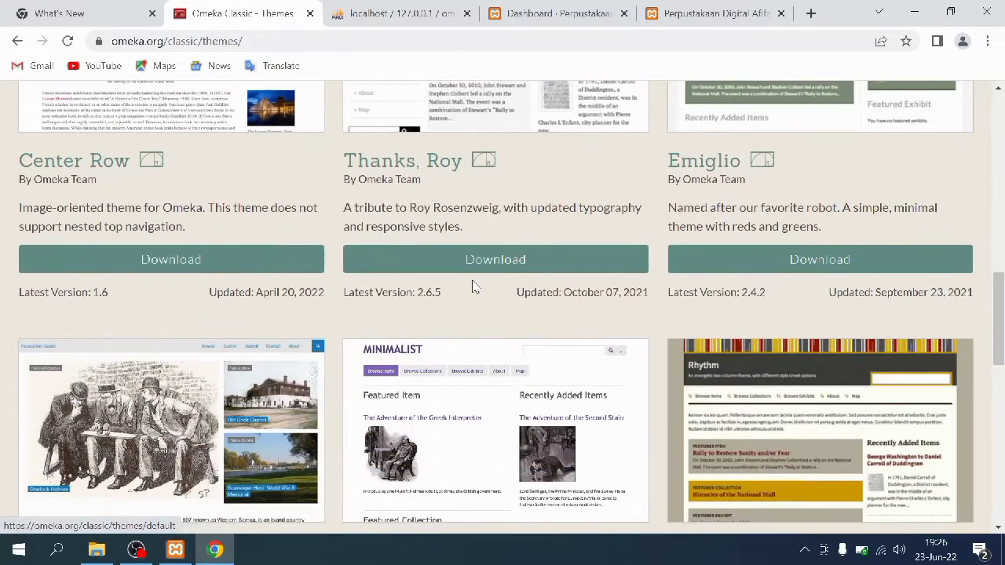
scroll(471, 288, "down", 3)
scroll(473, 288, "down", 2)
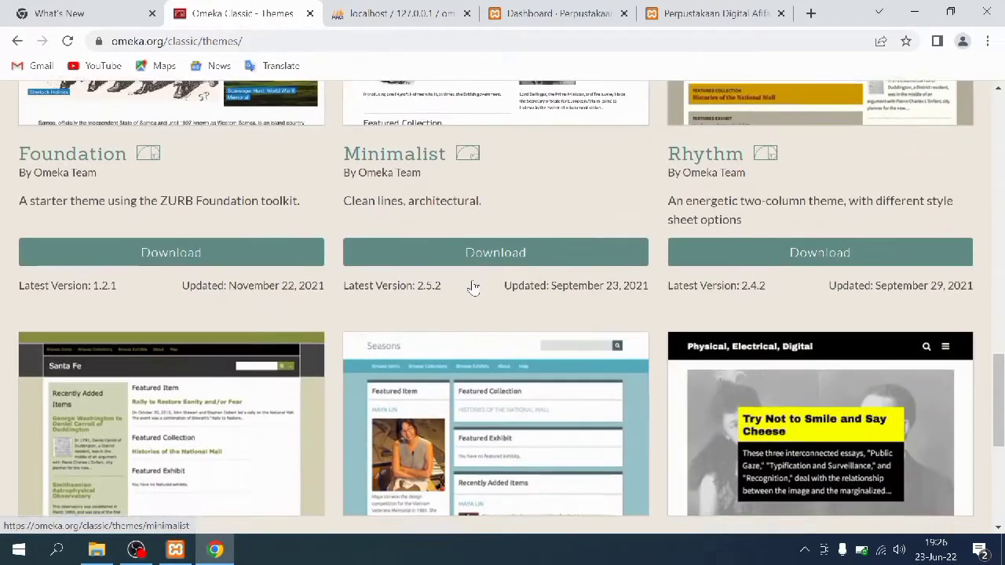
scroll(474, 282, "down", 3)
scroll(475, 277, "up", 2)
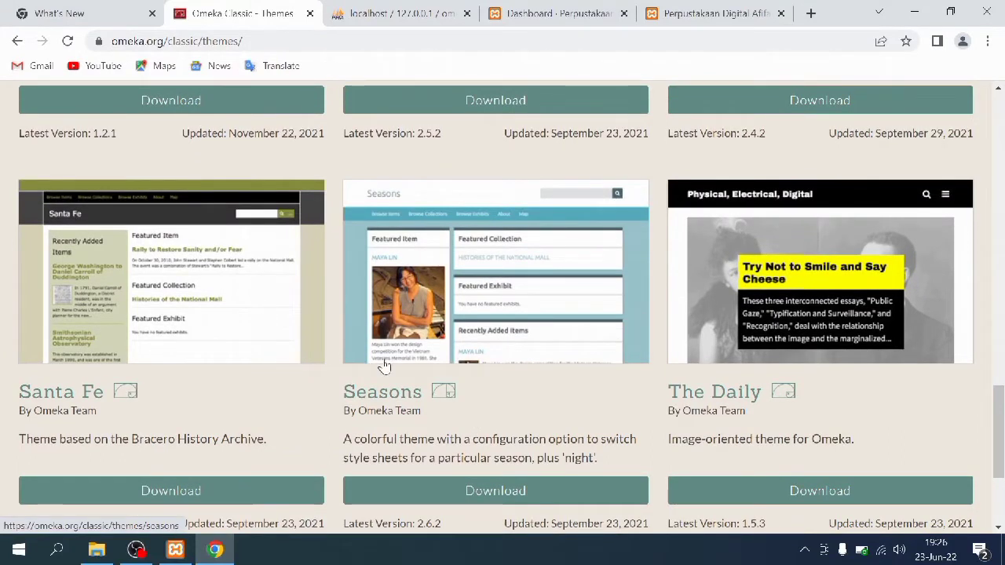
scroll(404, 377, "down", 2)
scroll(405, 374, "up", 7)
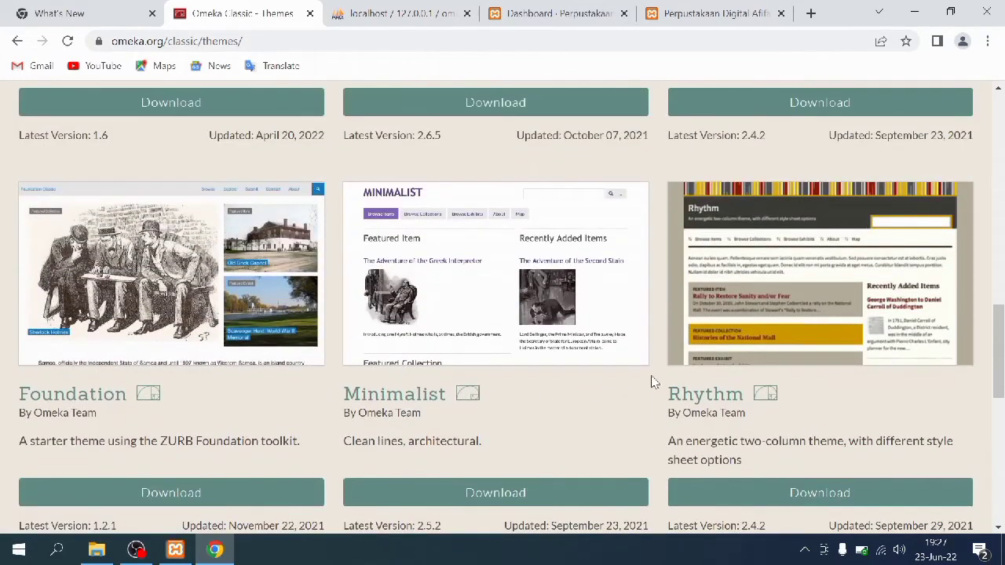
scroll(753, 362, "up", 3)
scroll(754, 361, "up", 7)
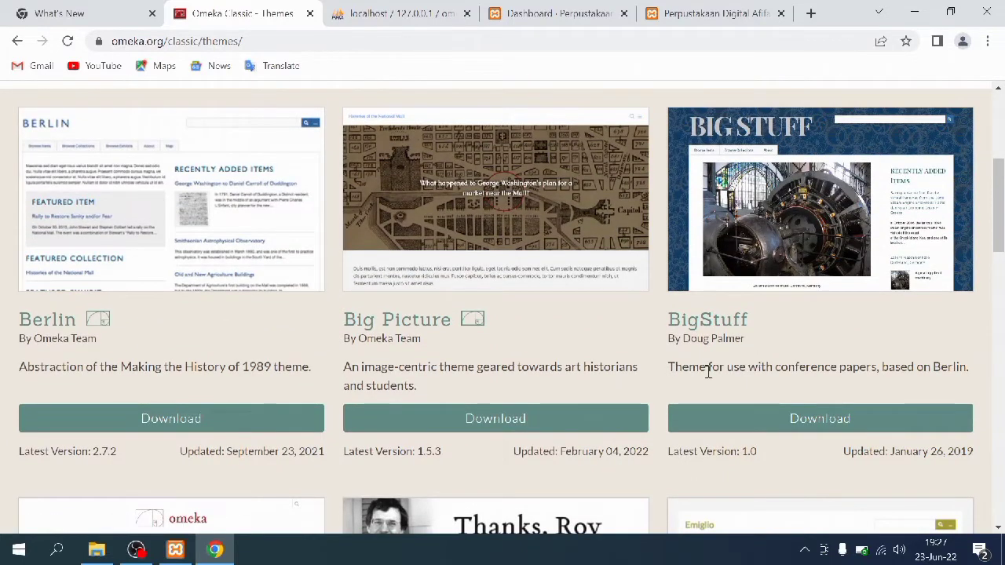
left_click(732, 417)
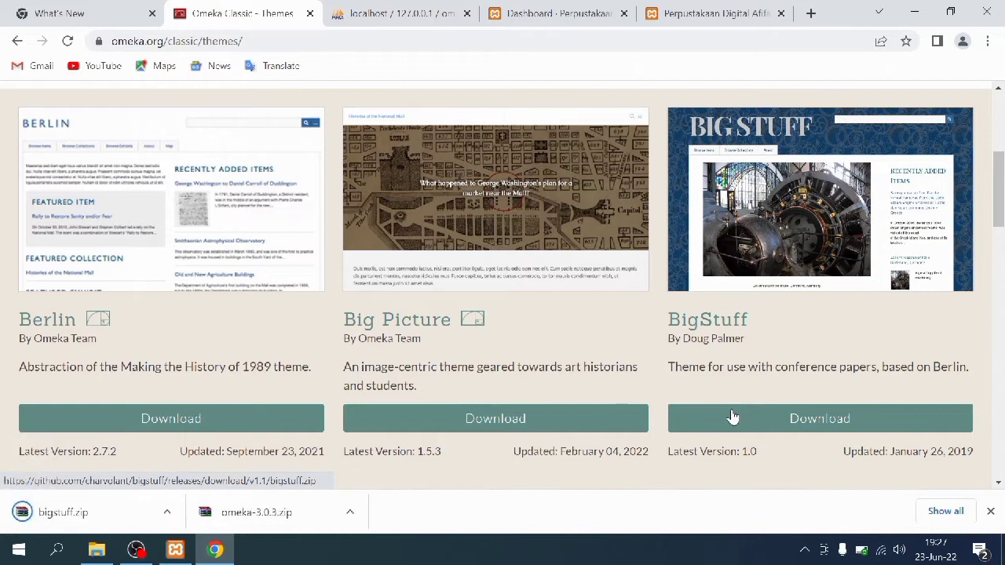
Copy bigstuff.zip from the Downloads folder
left_click(98, 551)
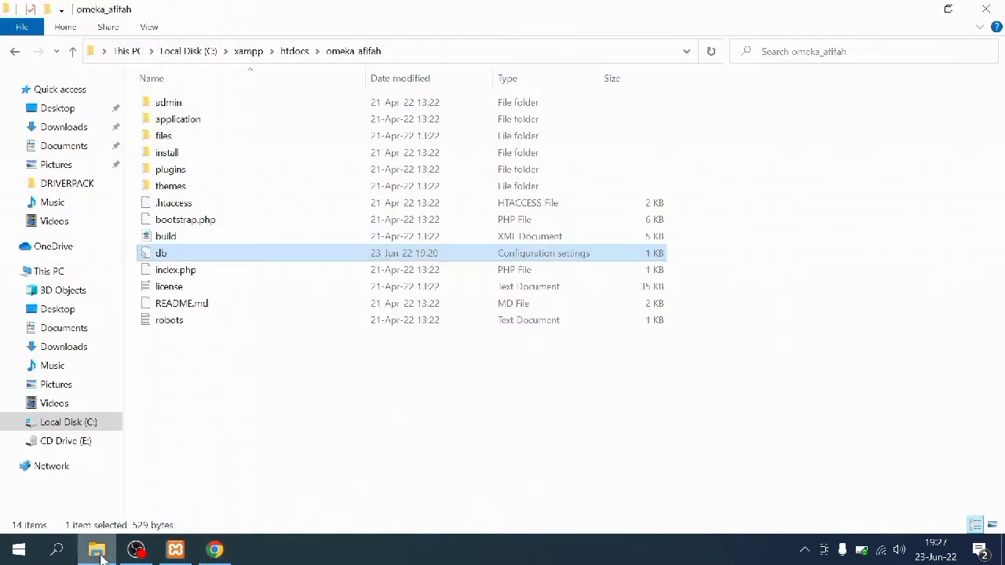
left_click(76, 353)
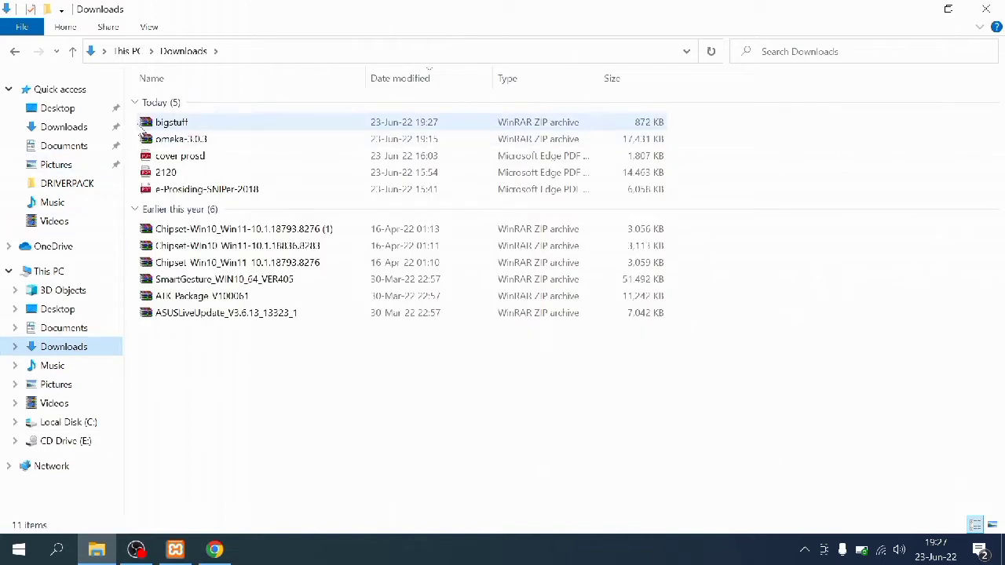
left_click(143, 124)
right_click(142, 124)
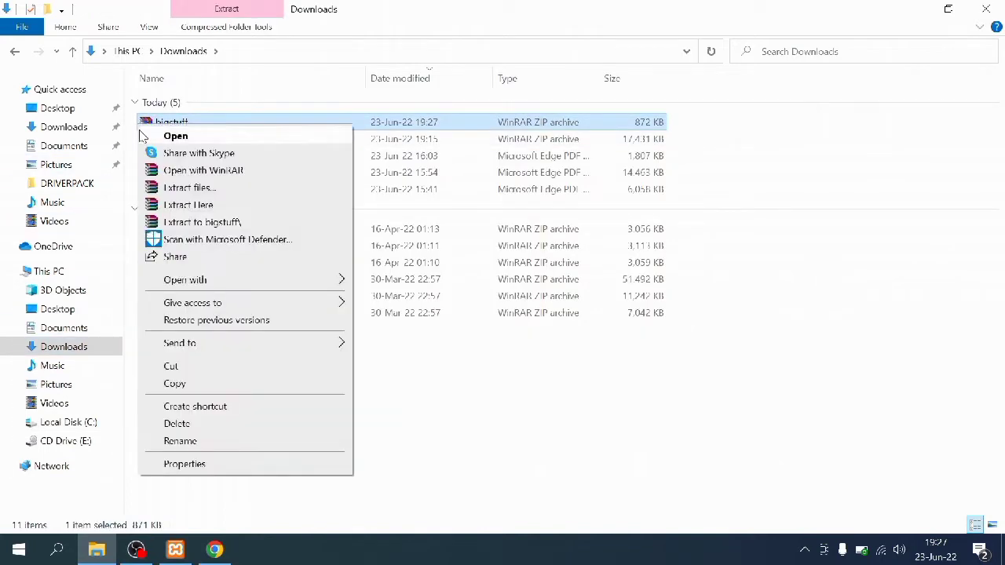
left_click(154, 385)
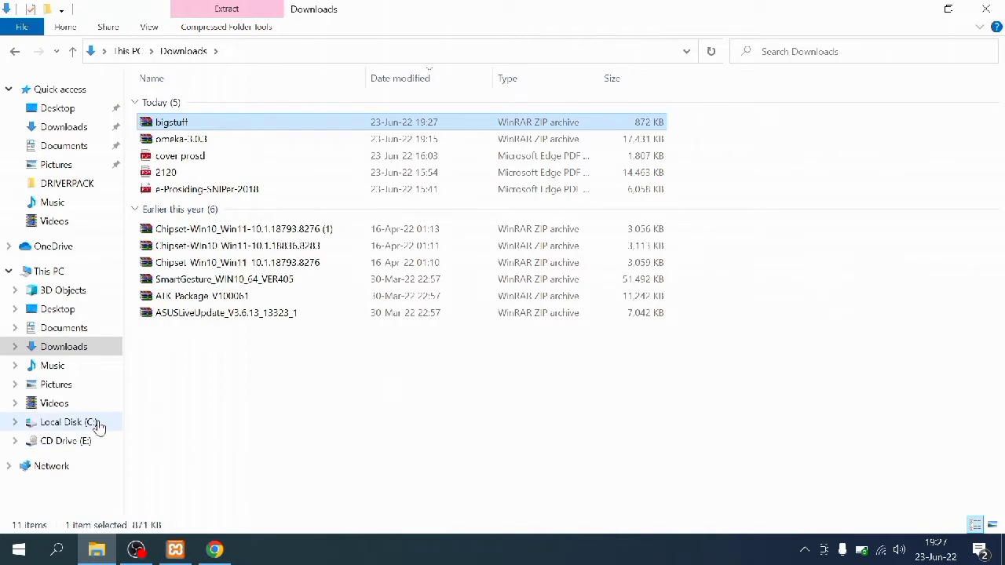
Paste bigstuff.zip into C:\xampp\htdocs\omeka_afifah\themes and extract it there
left_click(96, 424)
double_click(154, 202)
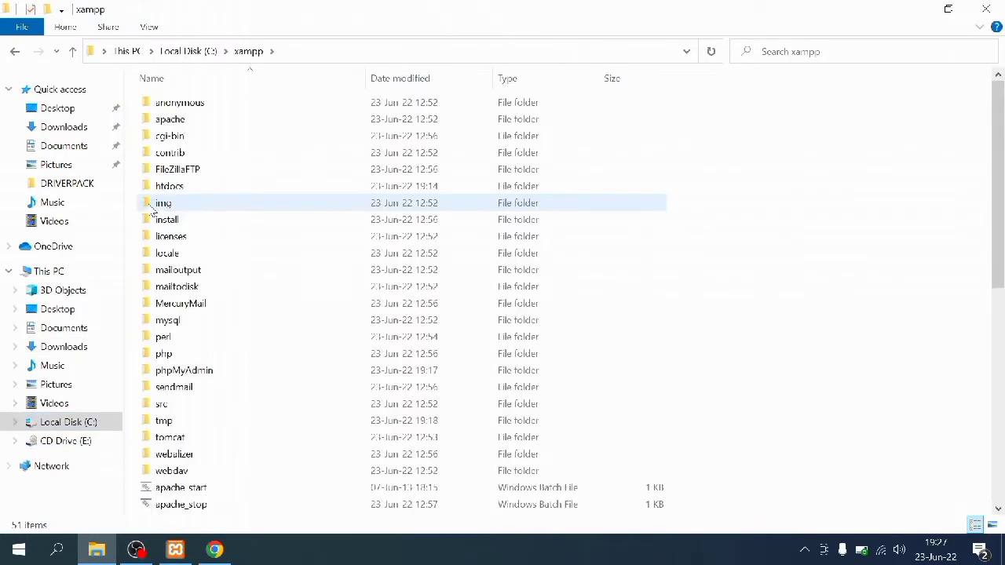
double_click(157, 187)
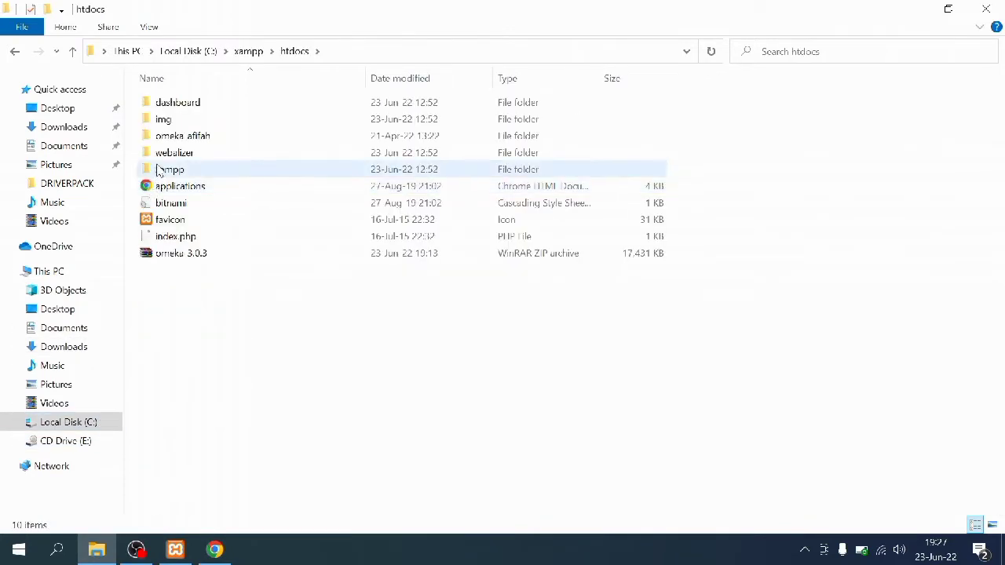
double_click(154, 137)
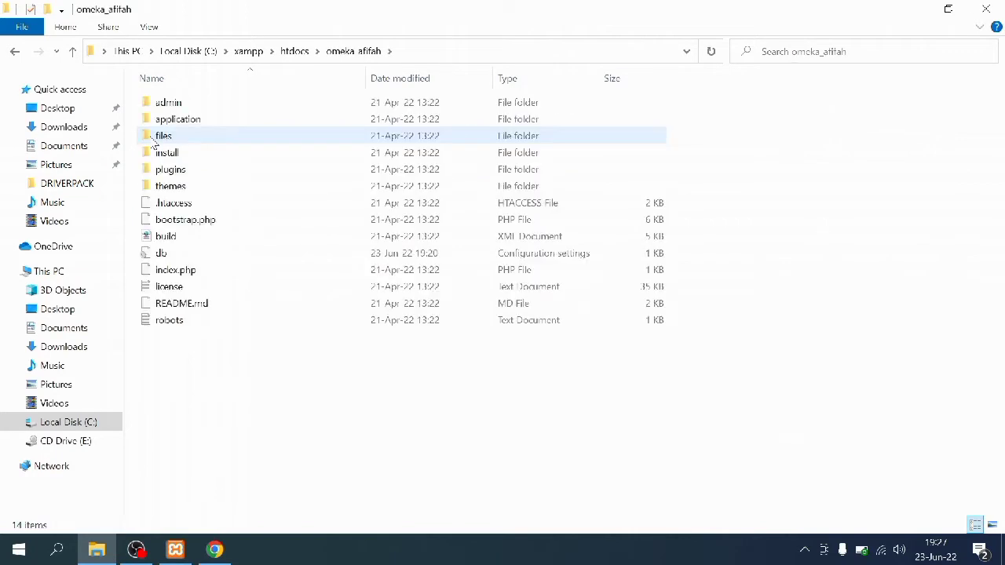
double_click(161, 187)
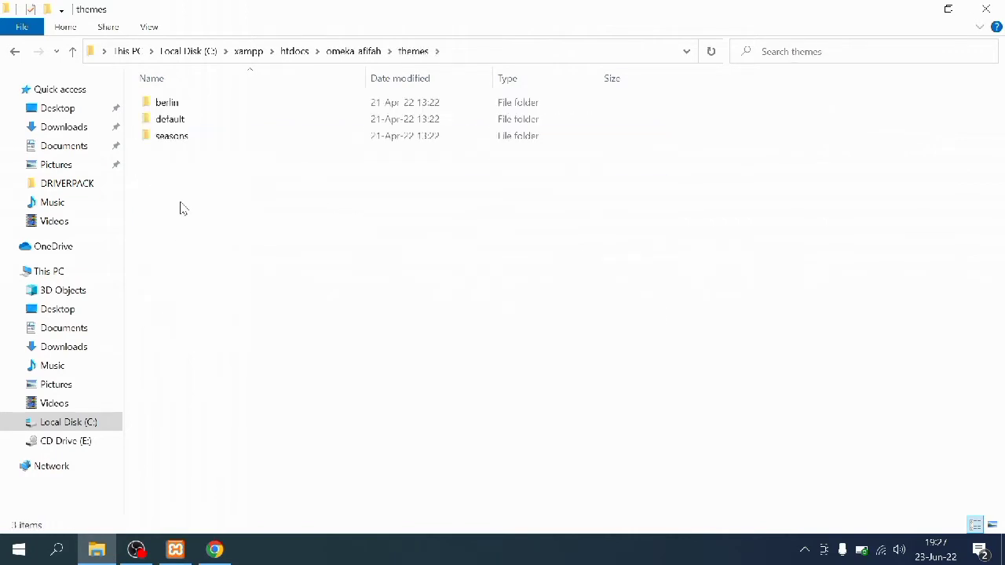
right_click(181, 208)
left_click(199, 312)
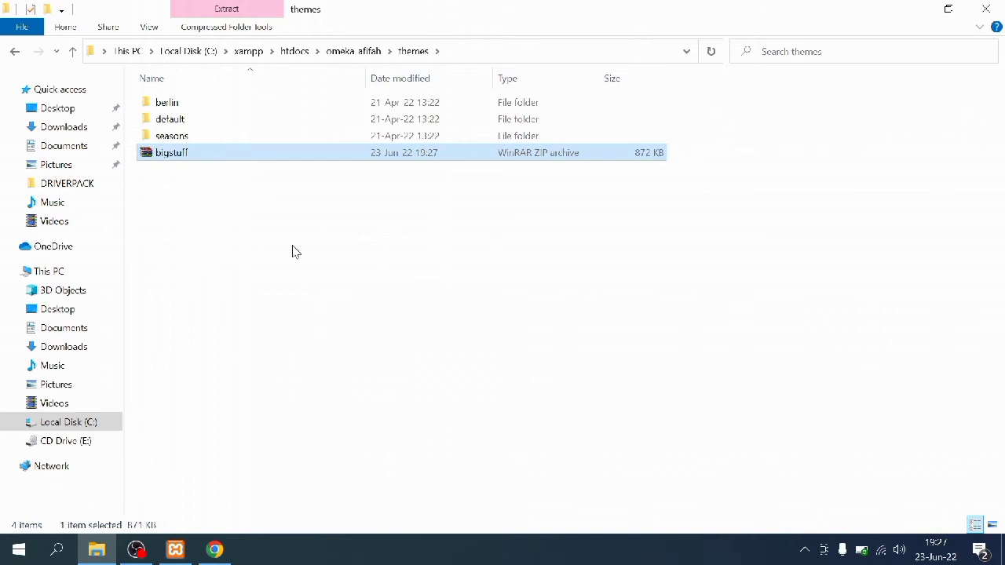
right_click(233, 158)
left_click(246, 235)
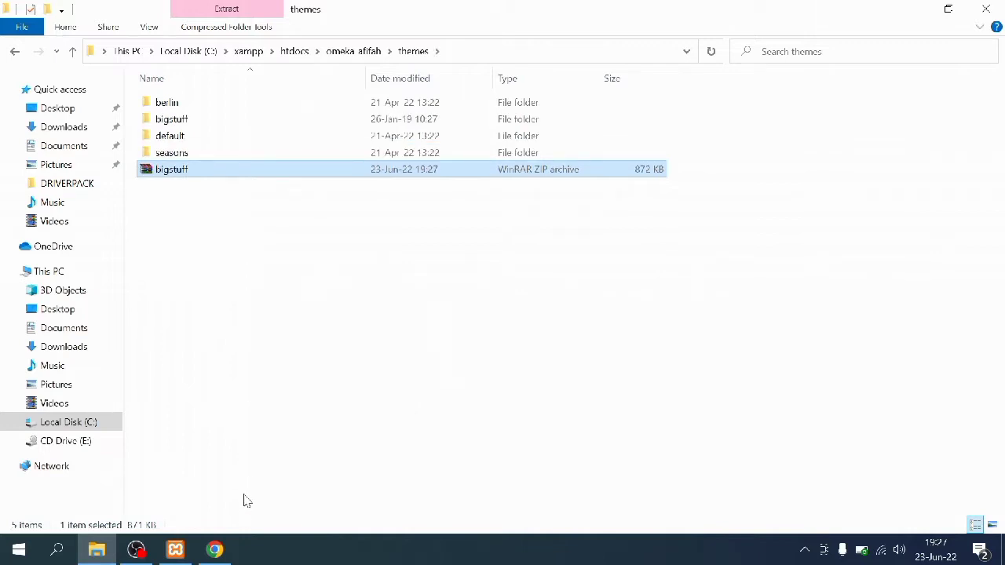
left_click(223, 550)
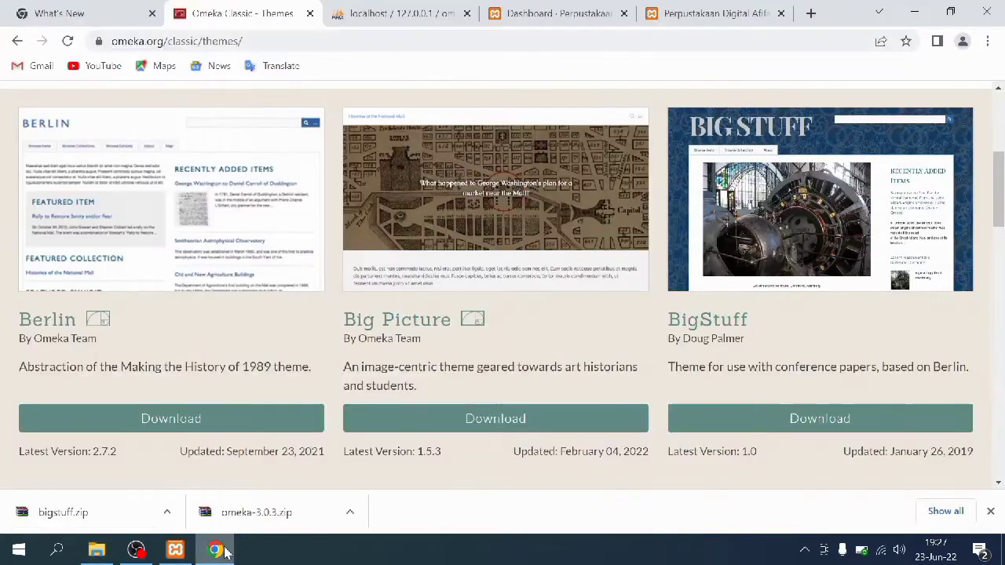
Make BigStuff the active theme in the admin Appearance settings
left_click(500, 8)
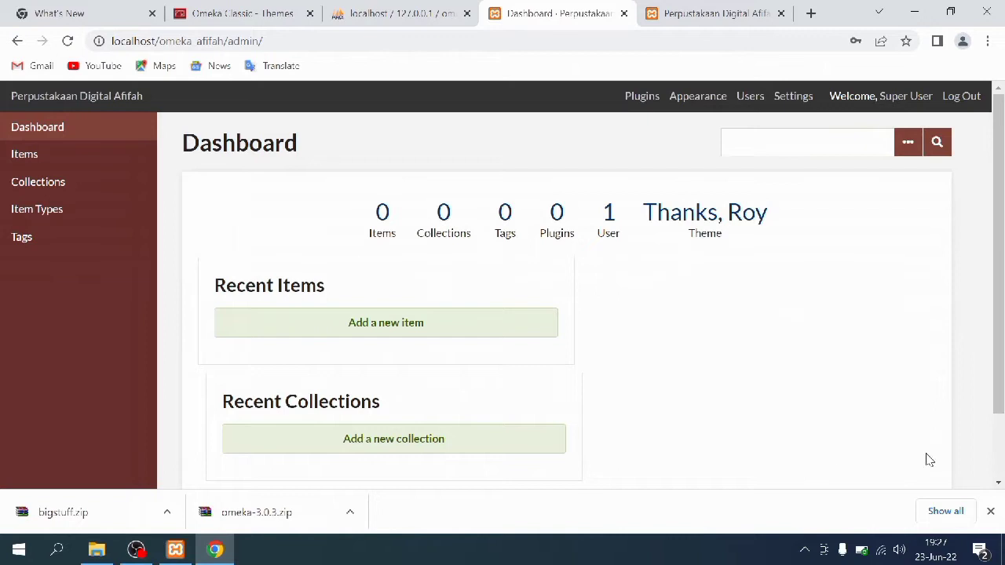
left_click(989, 512)
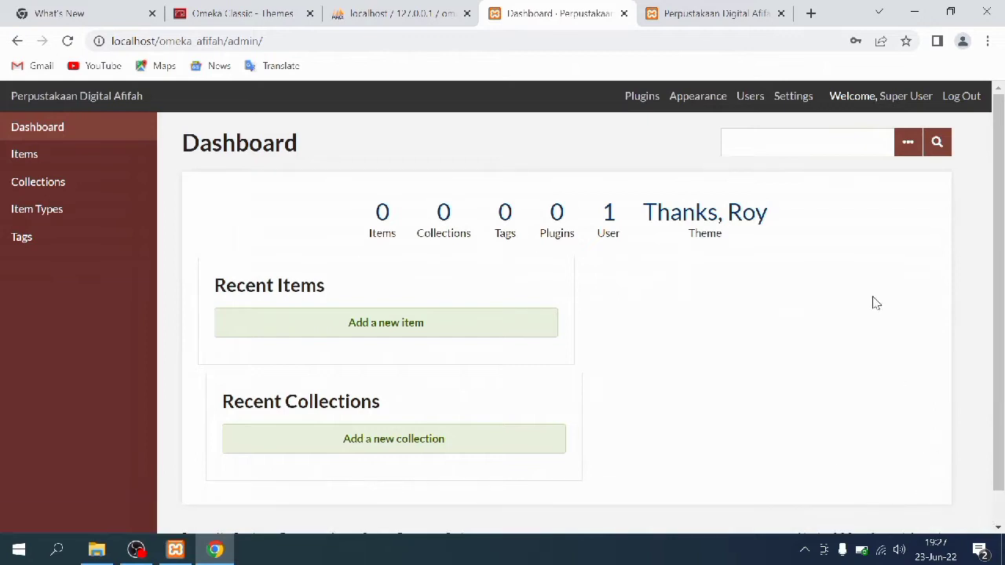
left_click(686, 103)
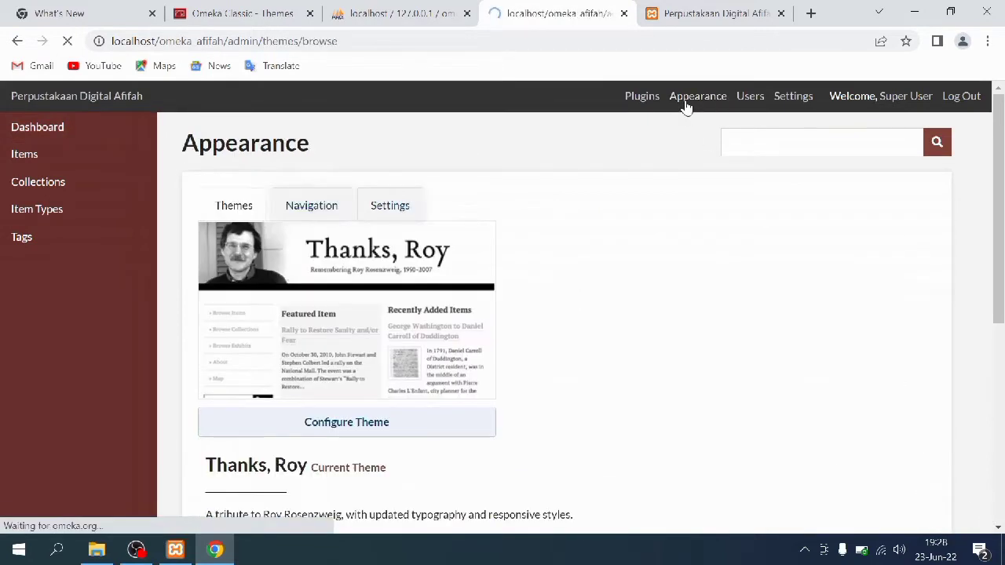
scroll(531, 285, "down", 5)
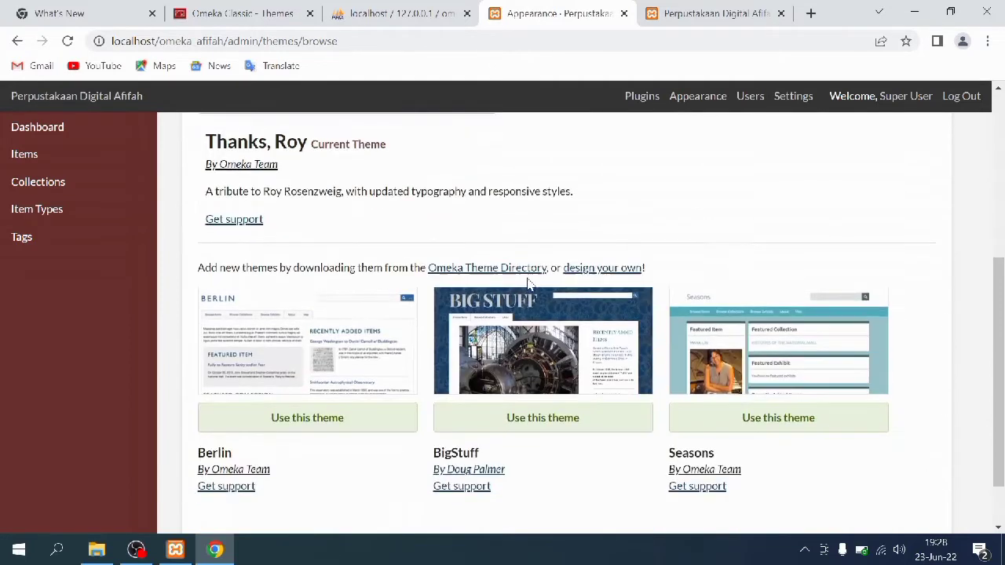
left_click(485, 358)
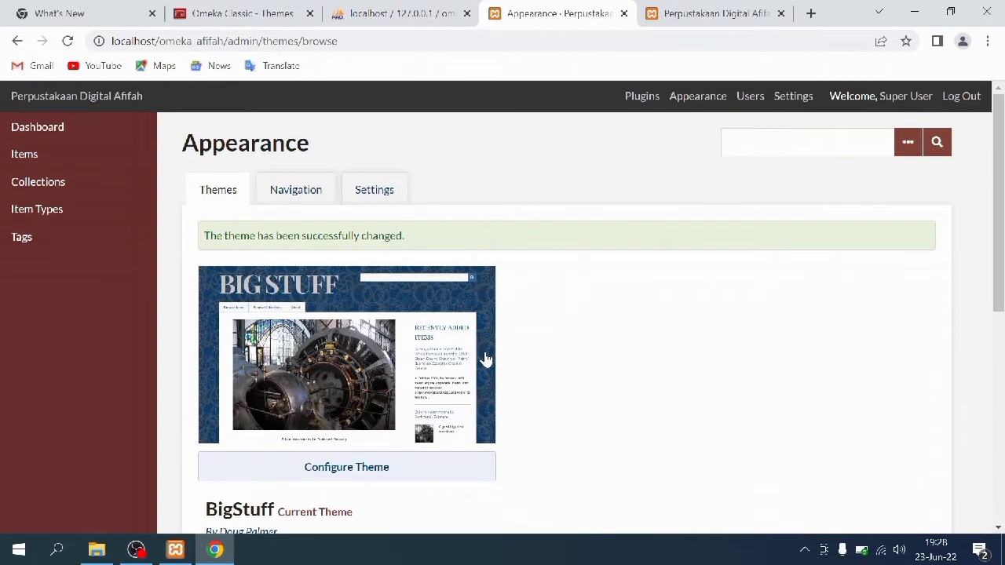
Reload the public site and scroll through its new blue BigStuff design
left_click(680, 7)
left_click(67, 44)
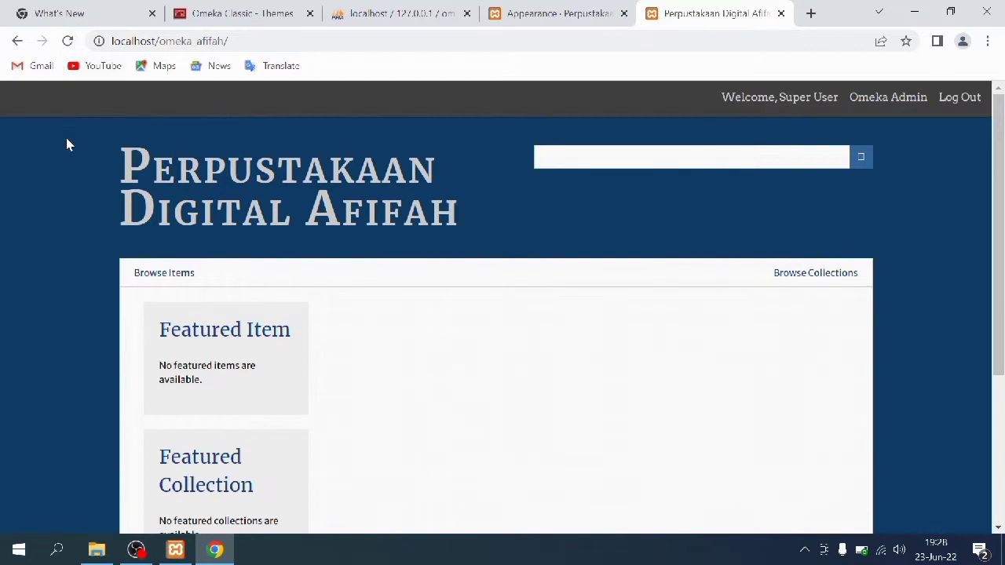
scroll(105, 241, "down", 3)
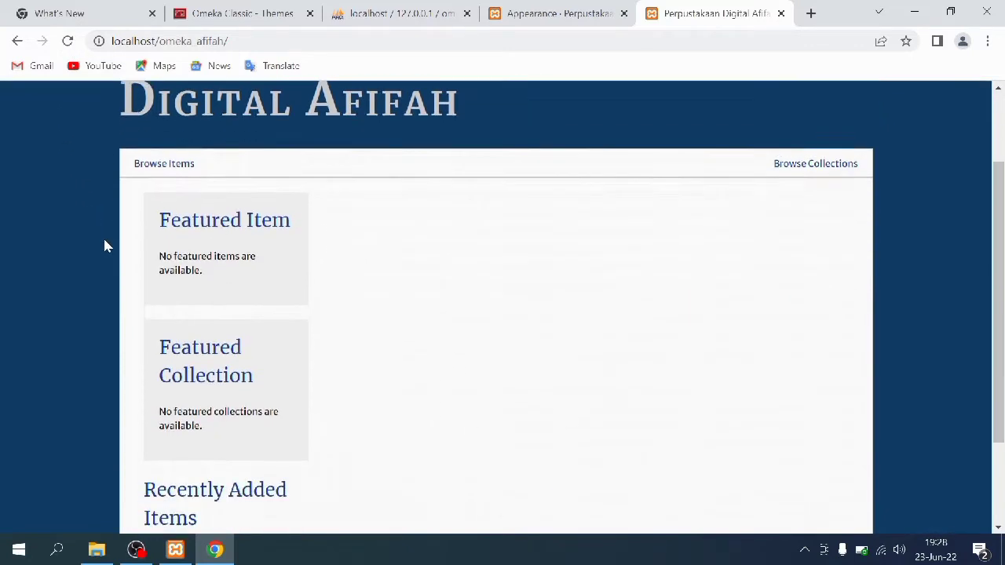
scroll(105, 241, "up", 3)
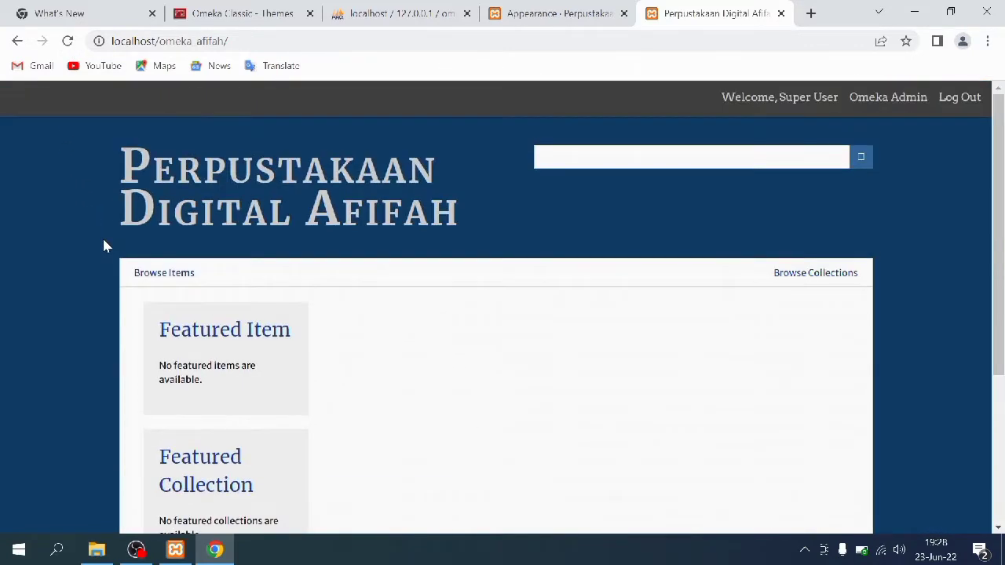
scroll(592, 272, "down", 3)
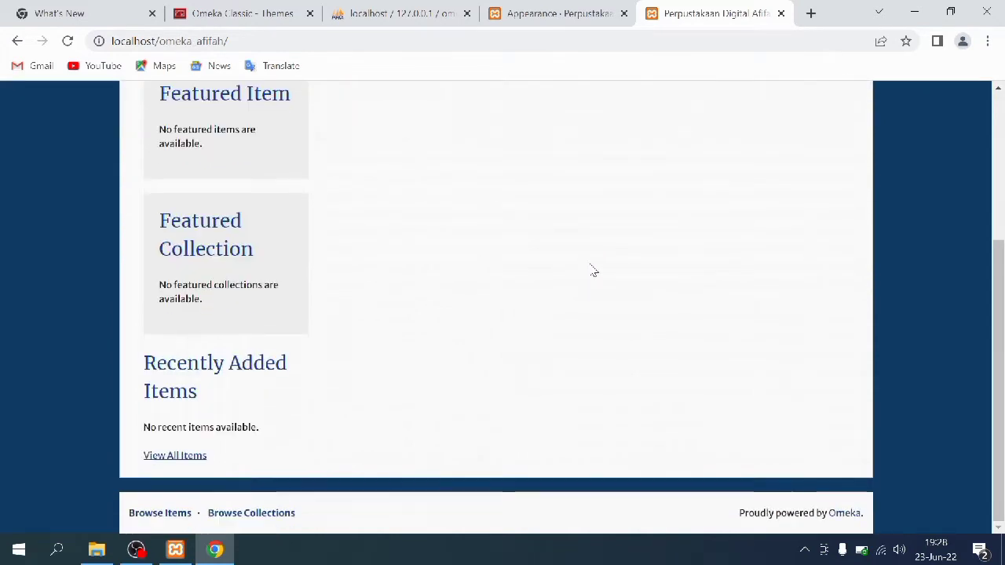
scroll(389, 270, "up", 3)
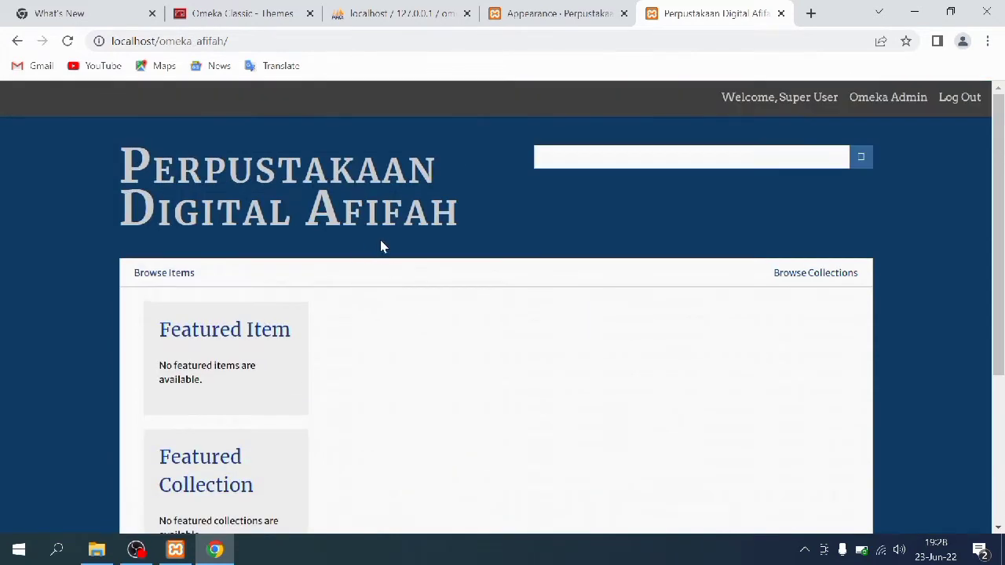
Replace BigStuff with Seasons as the active theme
left_click(572, 10)
scroll(447, 236, "down", 1)
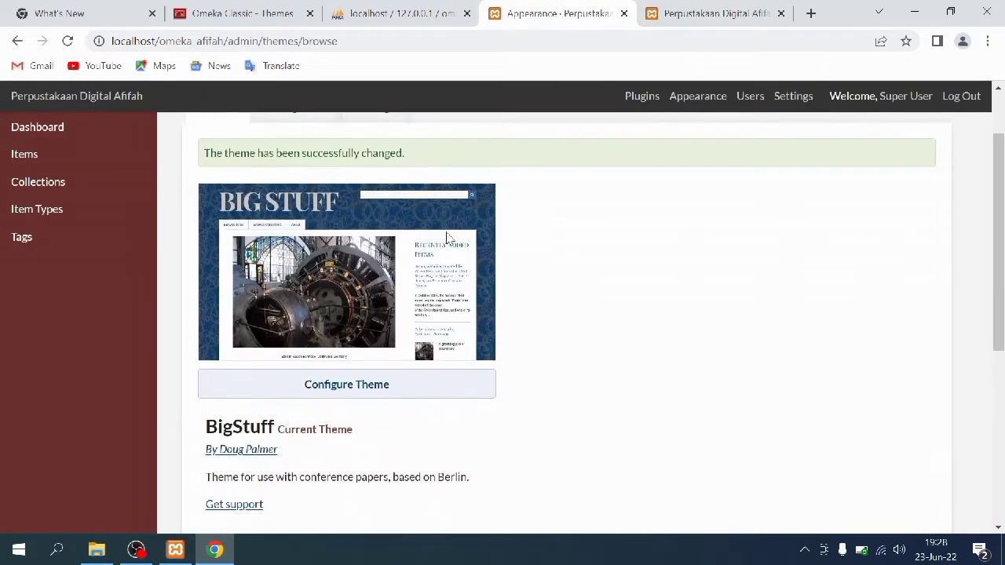
scroll(445, 234, "down", 5)
scroll(446, 234, "up", 1)
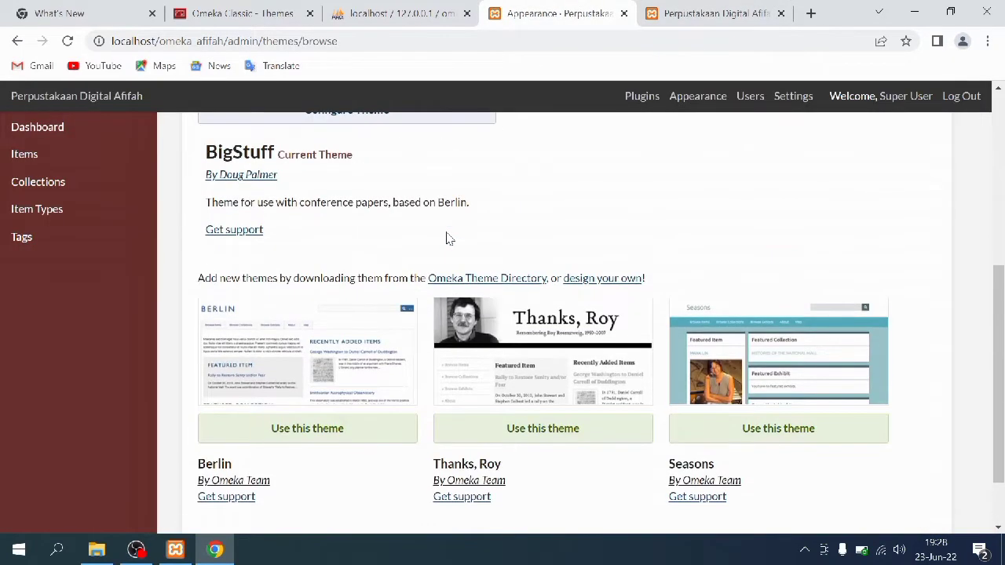
left_click(701, 429)
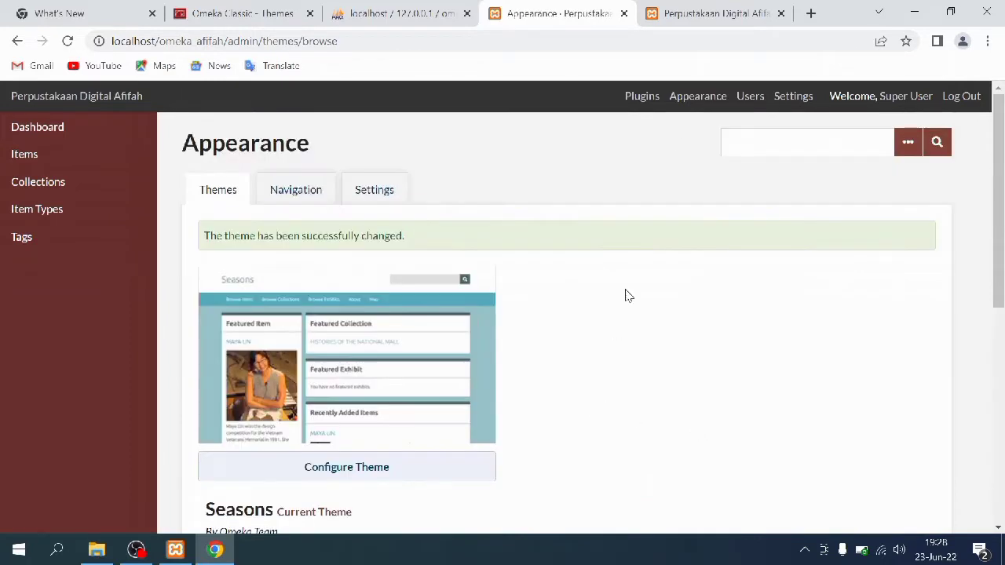
Reload the public homepage to see the teal Seasons layout, then return to the admin themes
left_click(691, 10)
left_click(68, 42)
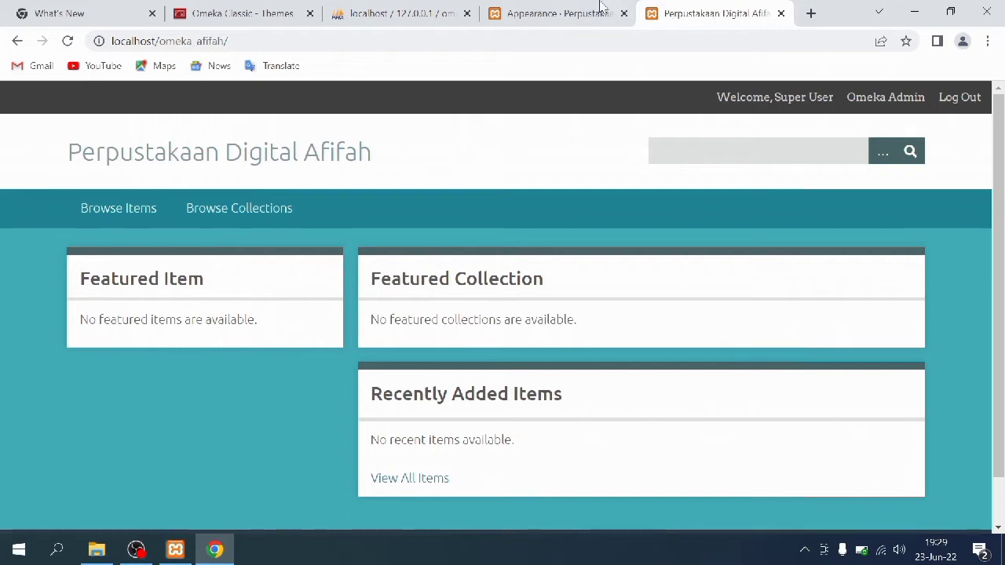
left_click(512, 10)
Set the Seasons style sheet to Night, save, and reload the public site's dark look
left_click(366, 464)
scroll(490, 267, "down", 2)
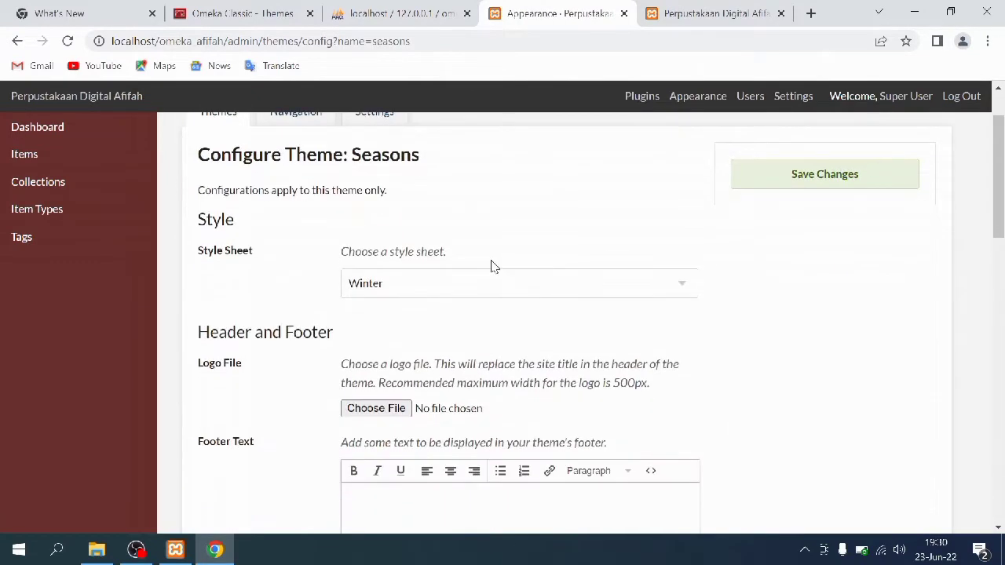
left_click(643, 215)
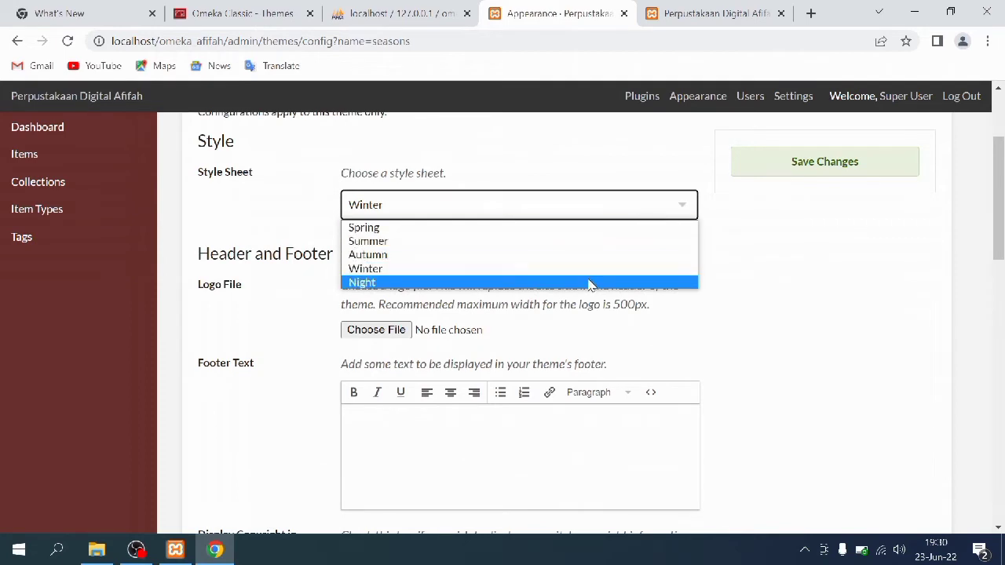
left_click(588, 282)
scroll(675, 275, "up", 1)
left_click(812, 172)
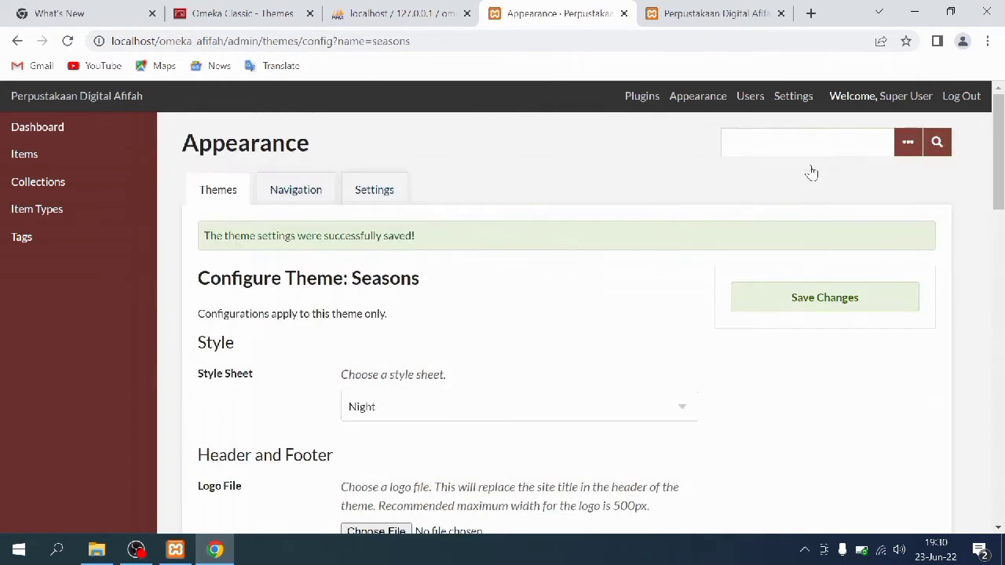
left_click(701, 10)
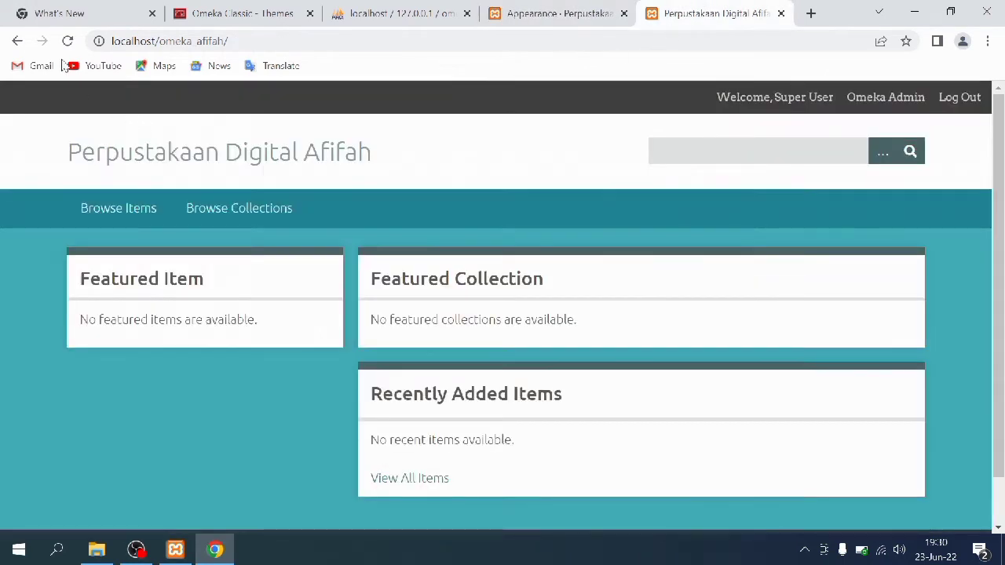
left_click(68, 42)
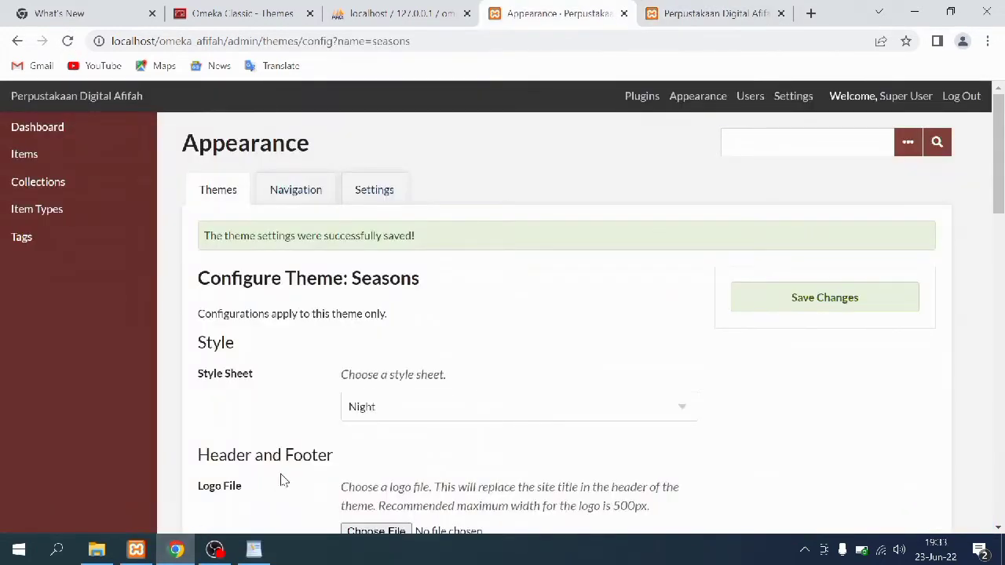
Choose Logo Perpustakaan.png from Documents\OMEKA as the Seasons theme logo
scroll(416, 395, "down", 3)
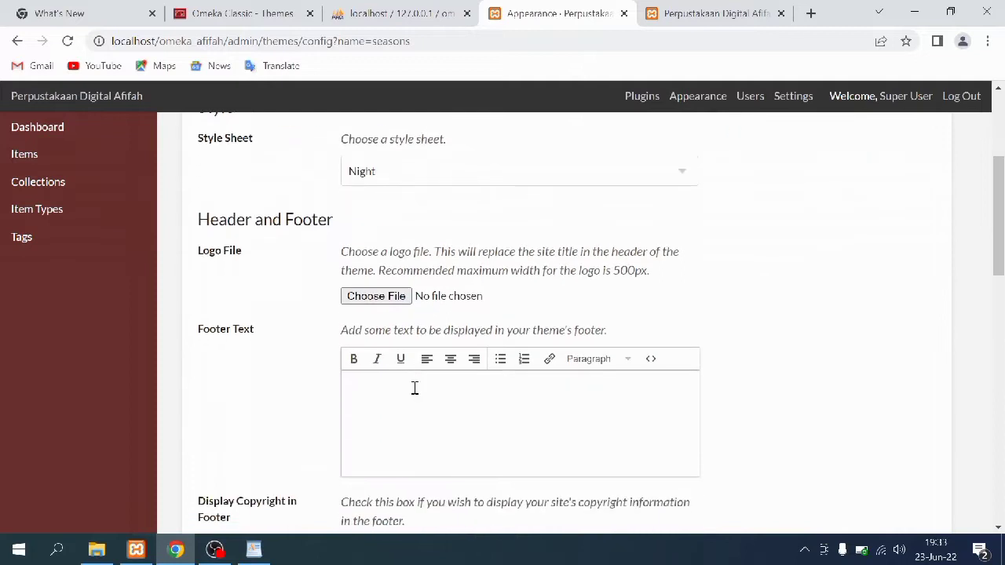
left_click(393, 303)
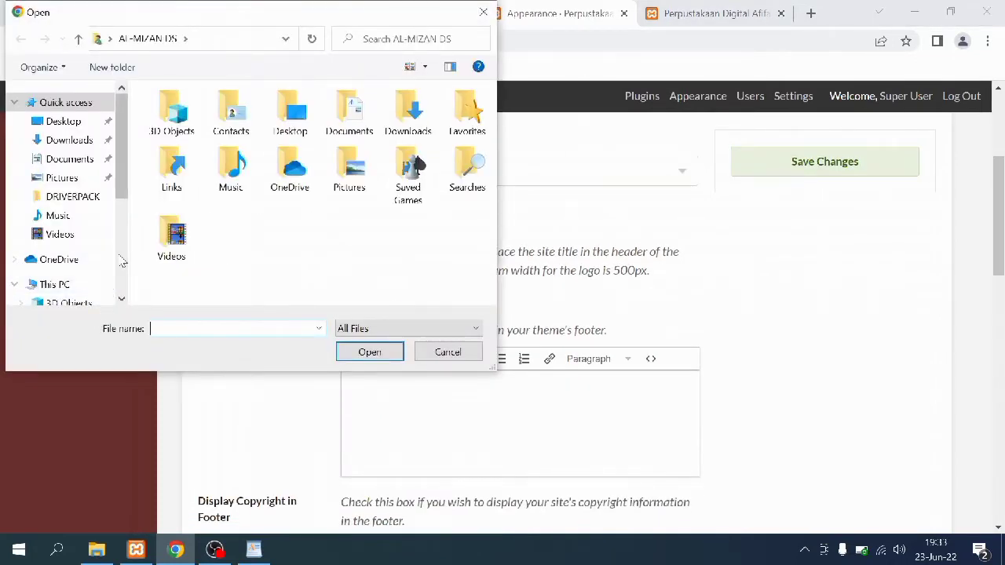
left_click(79, 160)
double_click(165, 132)
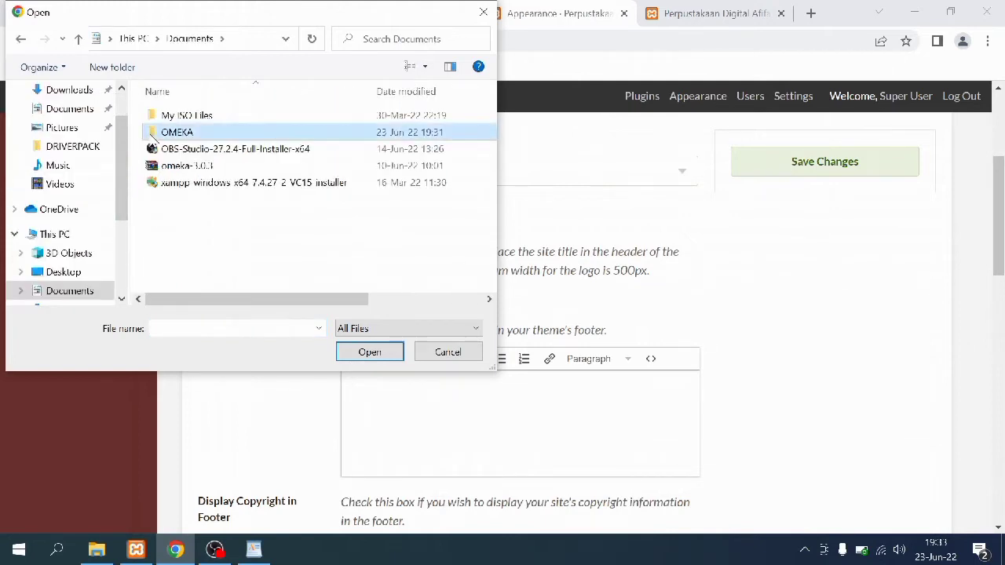
left_click(270, 150)
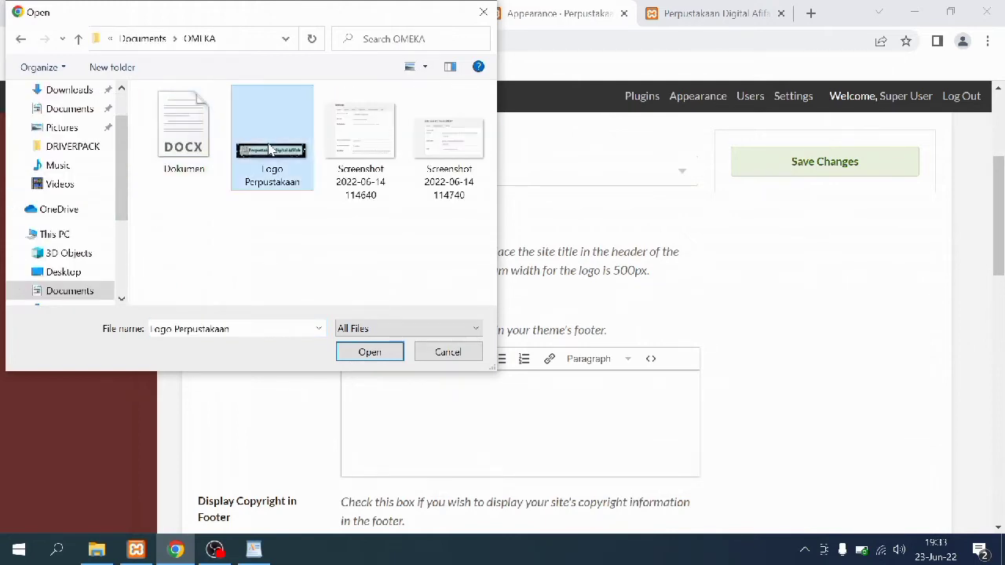
left_click(366, 353)
Add footer text 'Perpustakaan Digital Afifah | 2022' with copyright display and save the theme settings
scroll(395, 389, "down", 1)
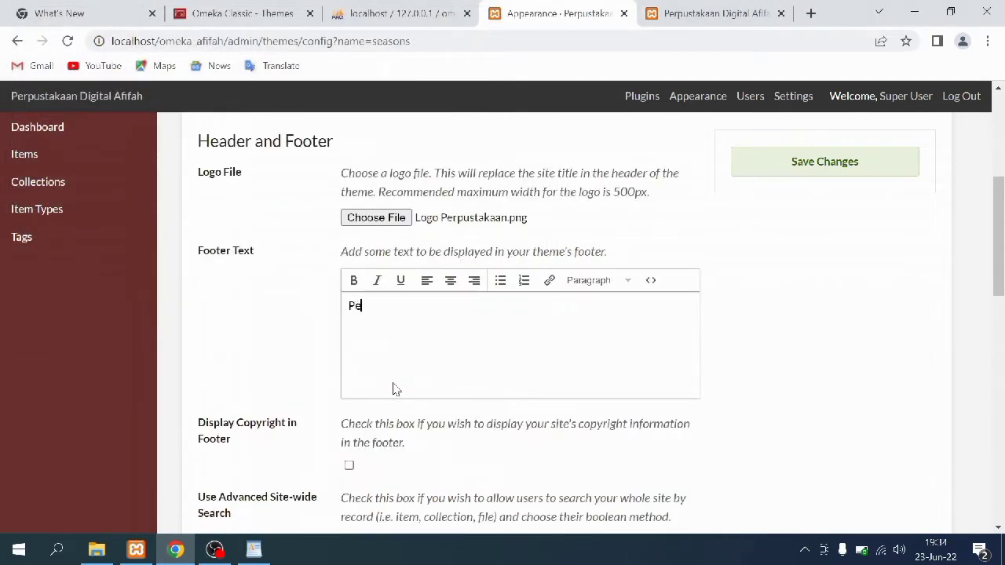
type("ustakaan Digital Afifah | 2022")
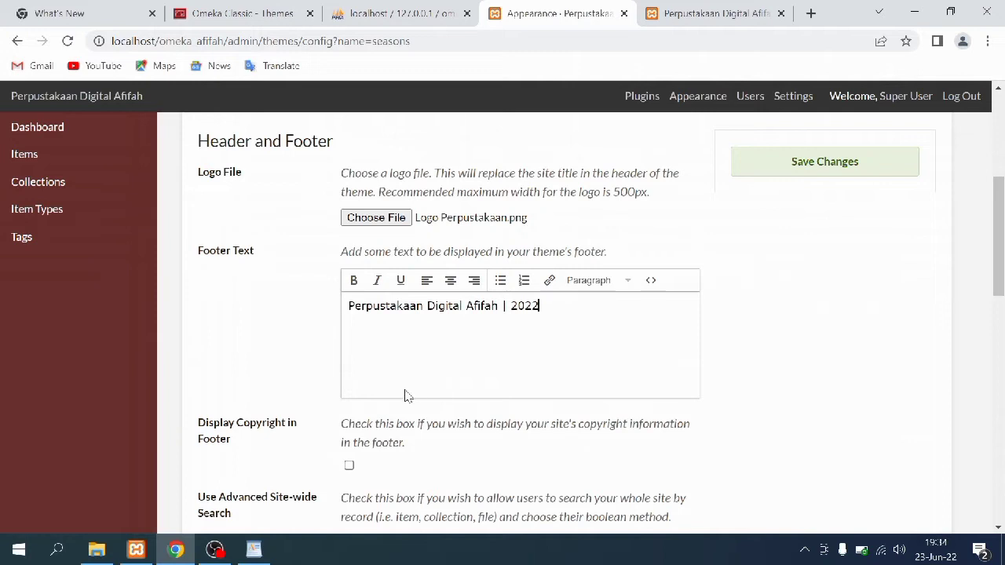
scroll(406, 395, "down", 1)
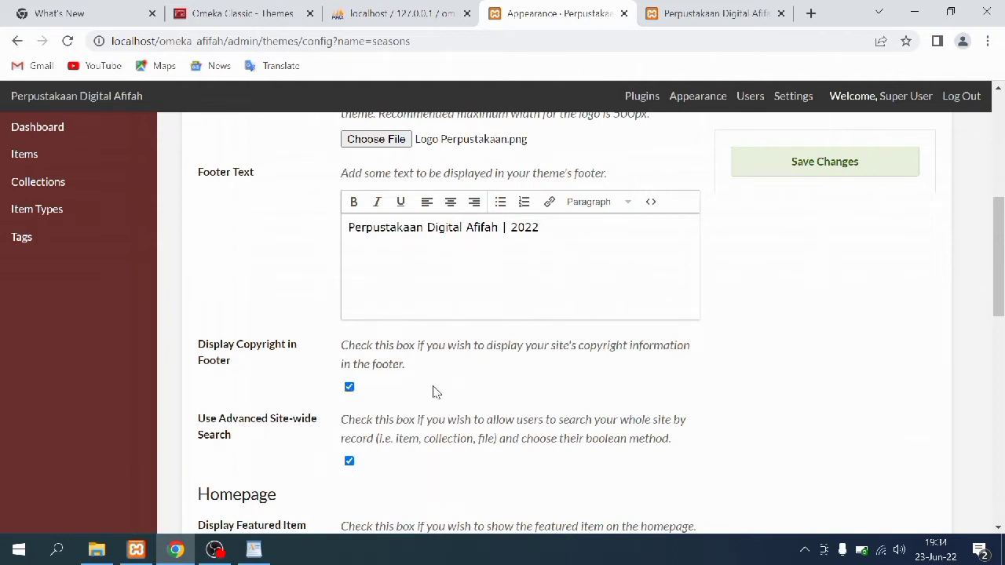
left_click(803, 174)
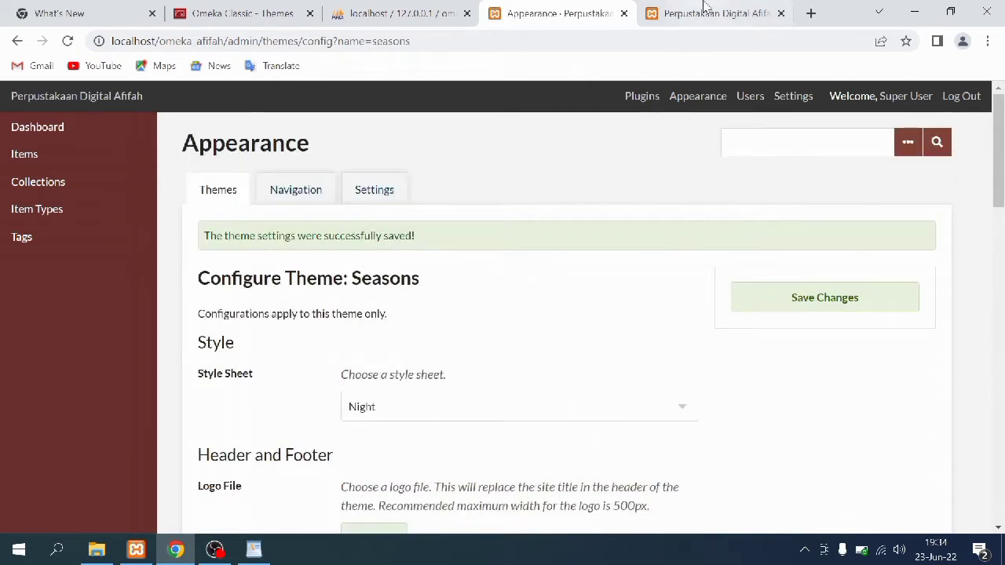
left_click(701, 13)
Reload the public site and check the new library logo banner and footer
left_click(69, 41)
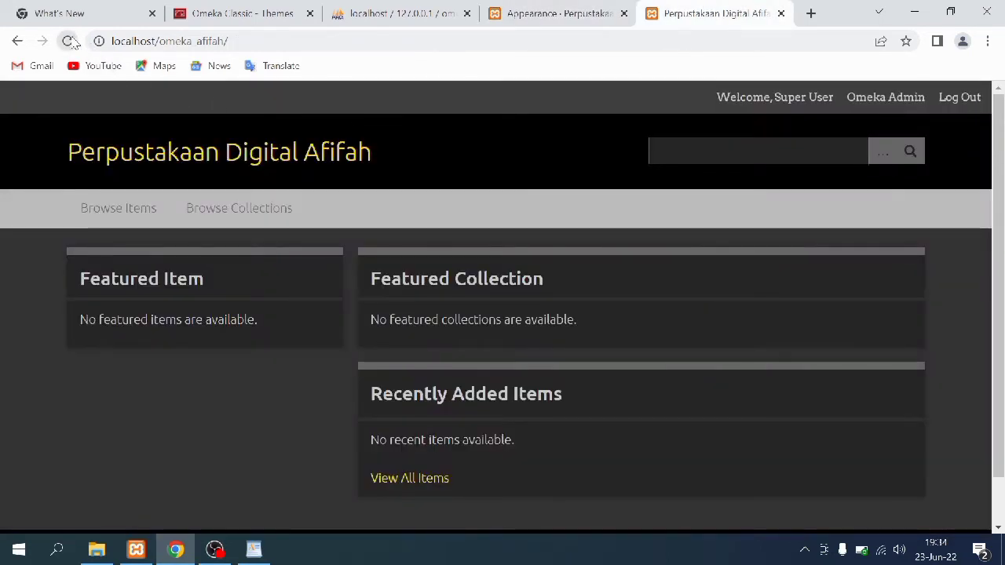
scroll(156, 329, "down", 2)
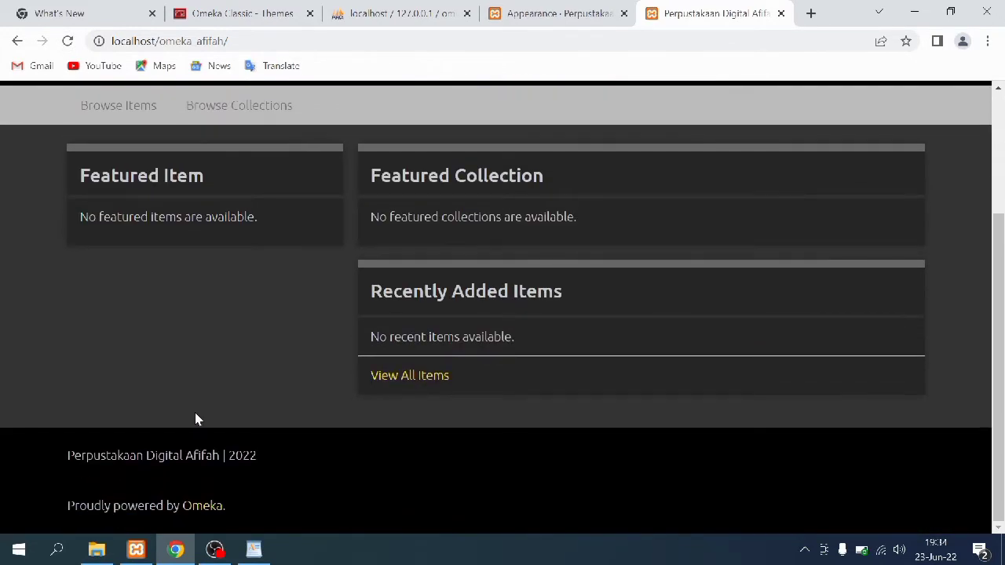
scroll(196, 416, "up", 2)
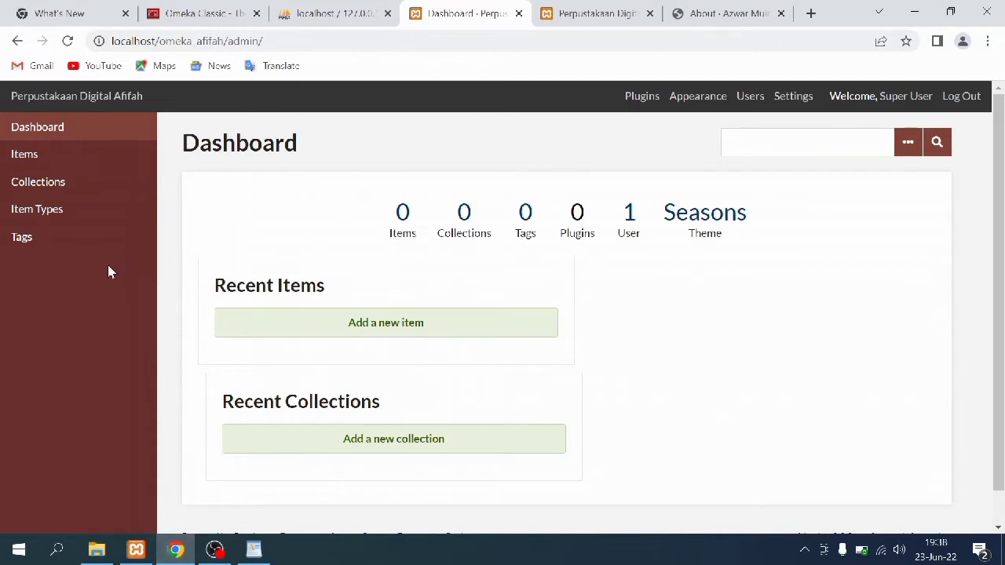
Install the Simple Pages plugin and open its page list containing the default About page
left_click(638, 97)
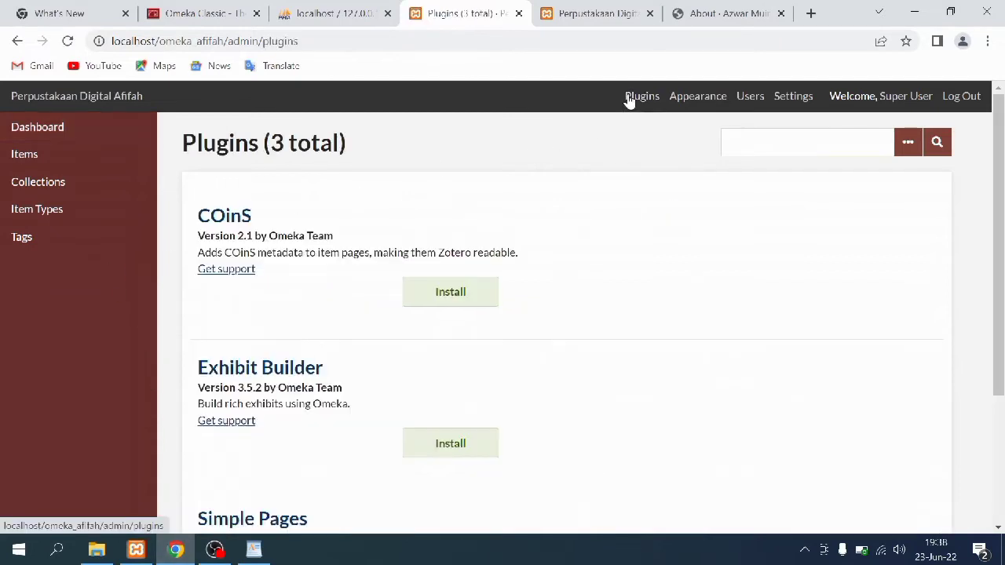
scroll(506, 275, "down", 1)
scroll(506, 276, "down", 2)
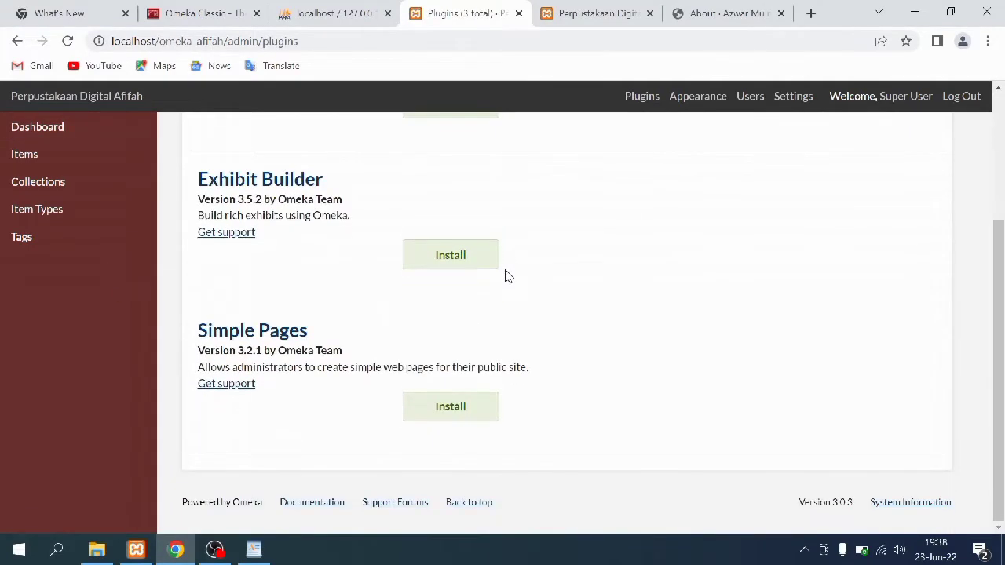
left_click(481, 417)
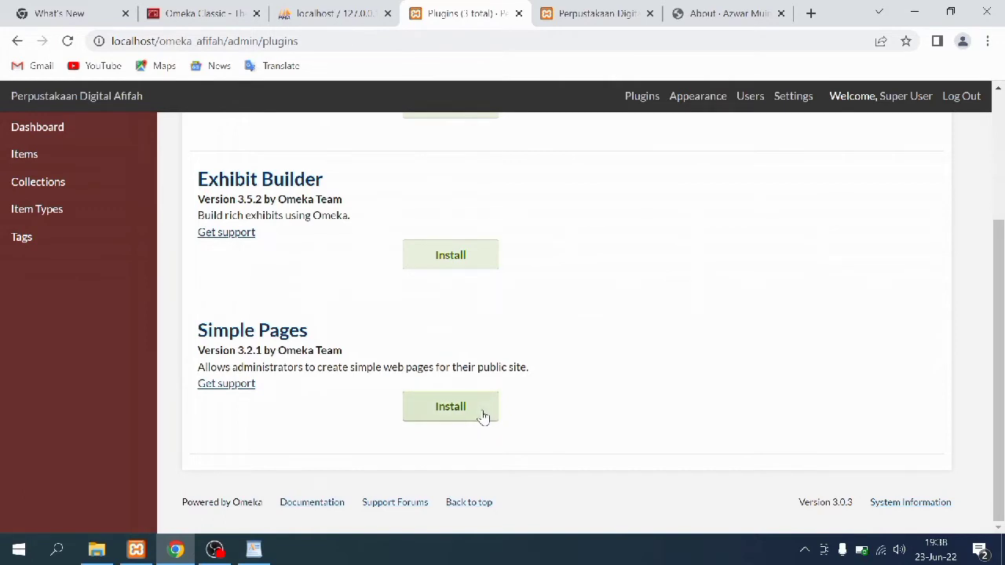
left_click(483, 416)
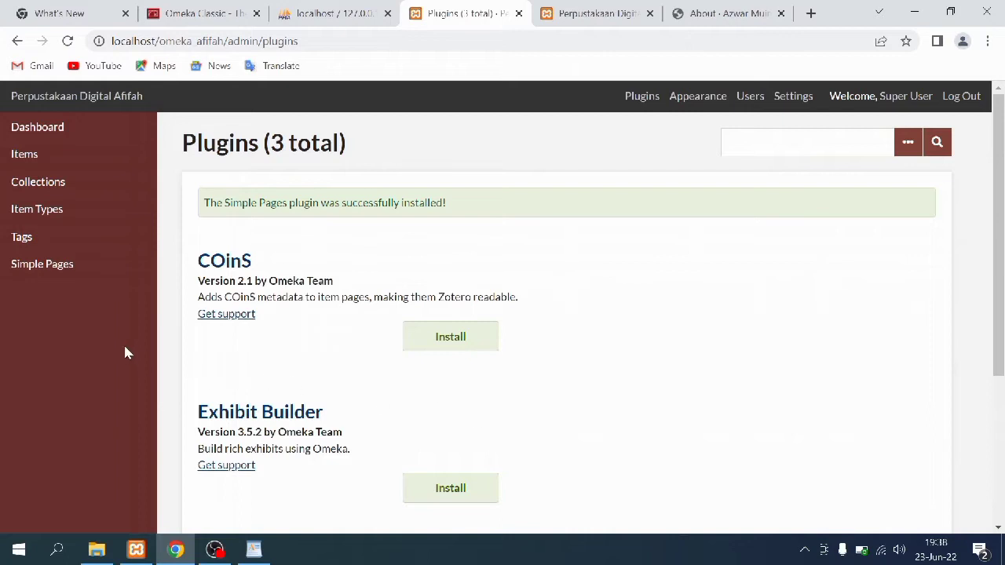
left_click(77, 268)
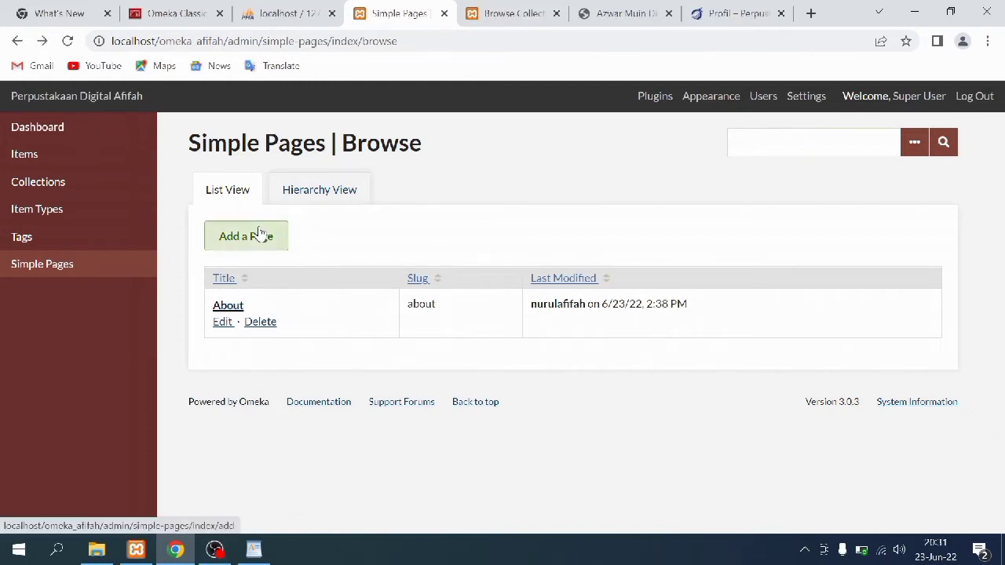
Create and save a published simple page titled 'Home' with the slug 'home'
left_click(259, 233)
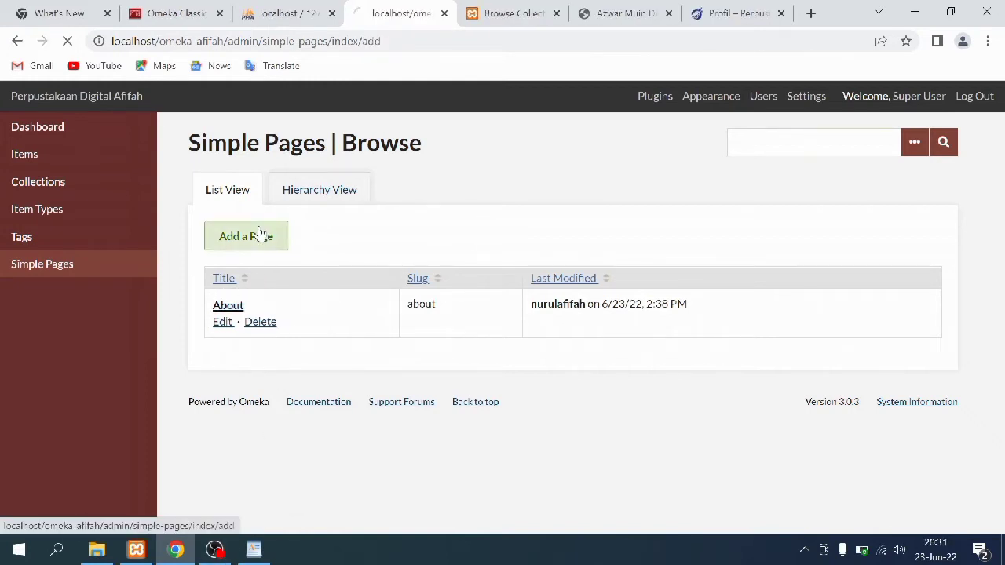
left_click(392, 231)
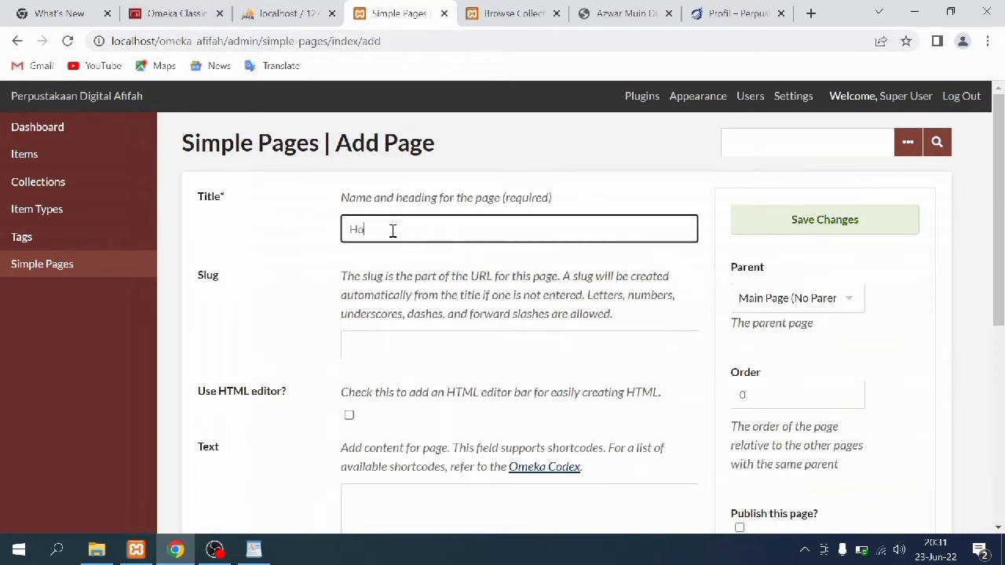
left_click(410, 342)
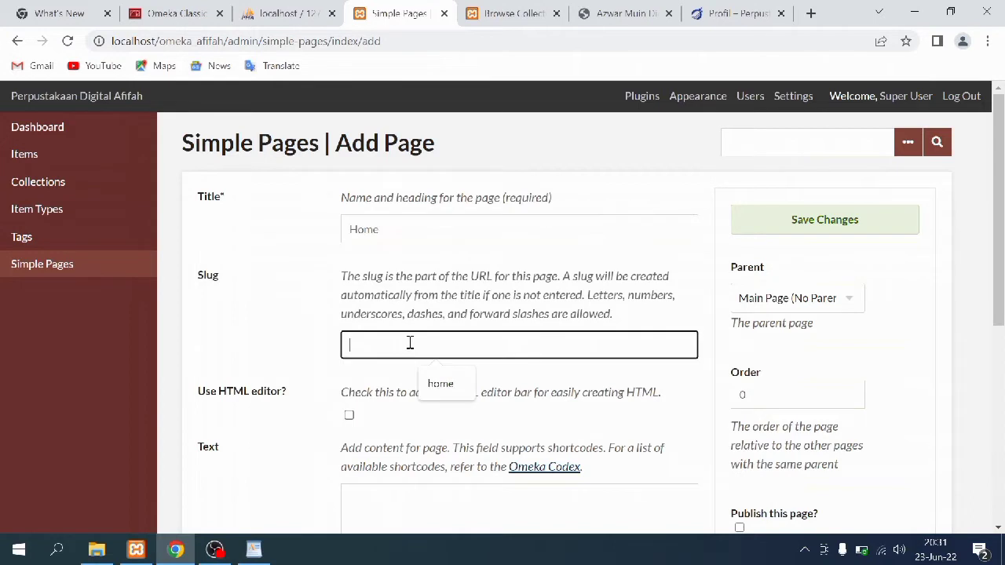
type("home")
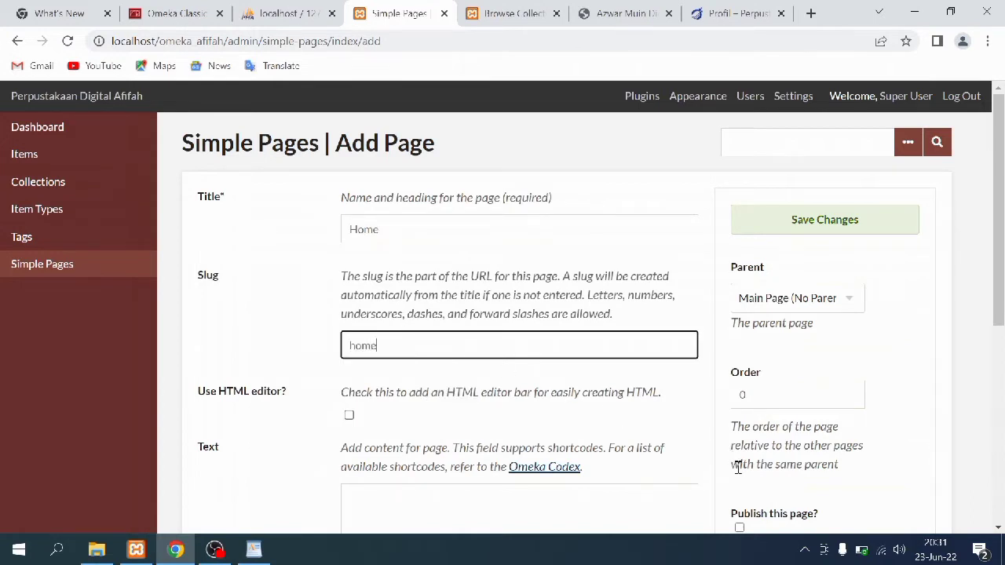
scroll(738, 468, "down", 1)
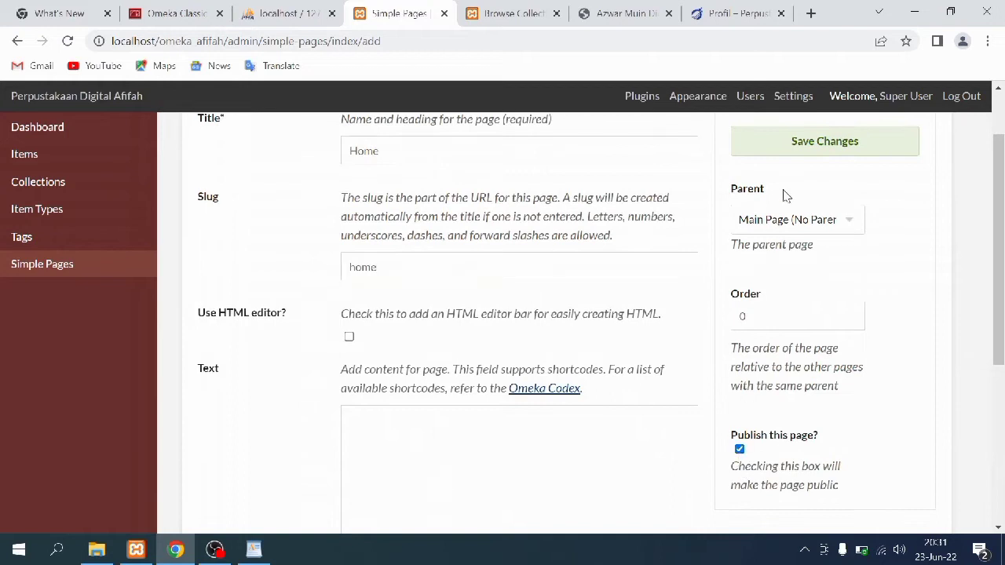
left_click(739, 450)
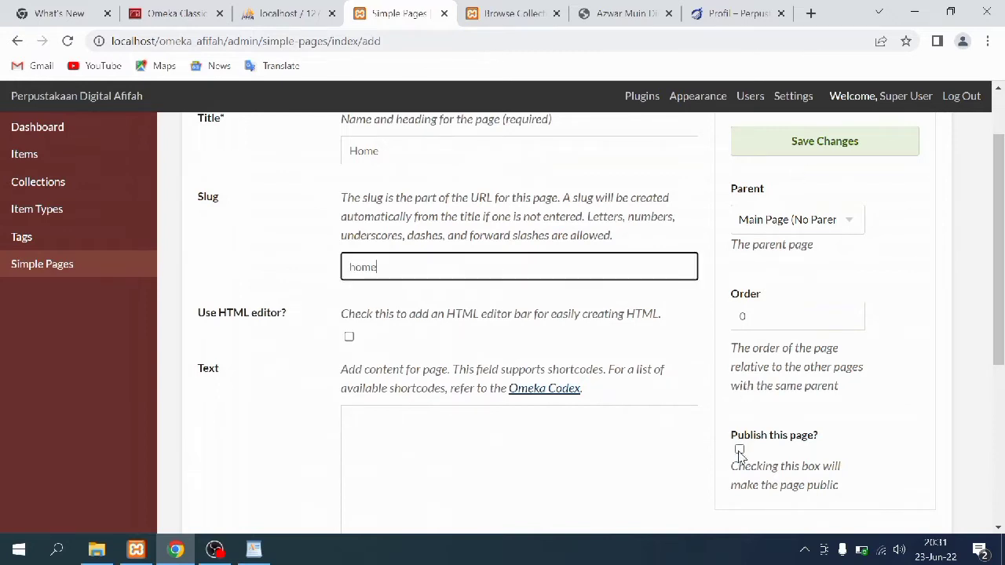
left_click(818, 139)
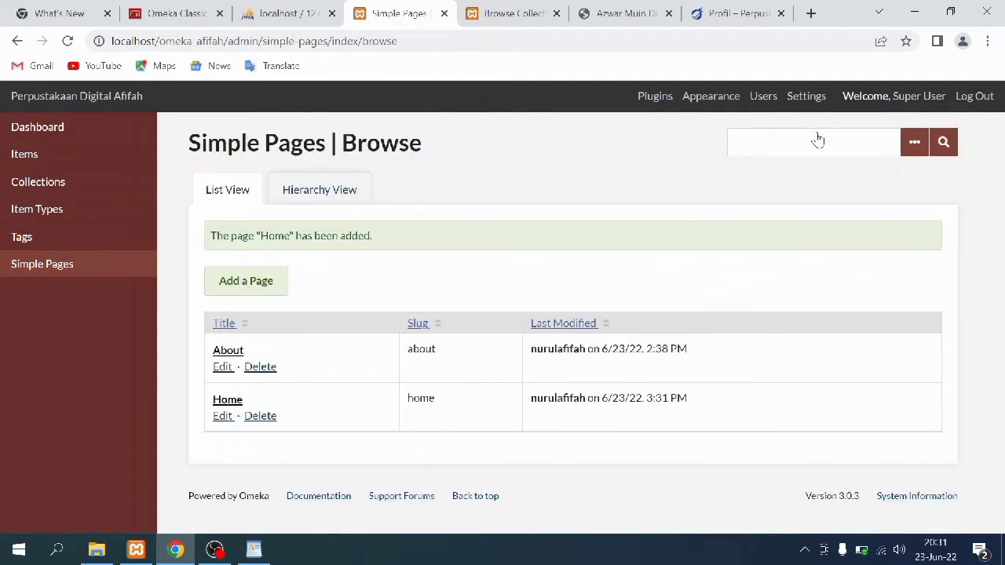
Start a new simple page titled Profil with the slug profil
left_click(259, 290)
left_click(371, 231)
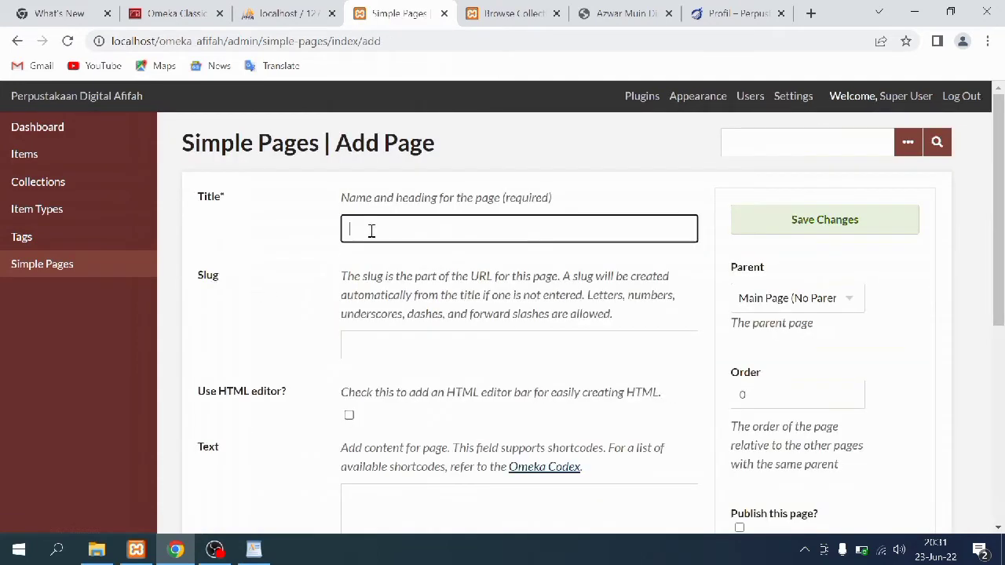
left_click(384, 343)
type("profil")
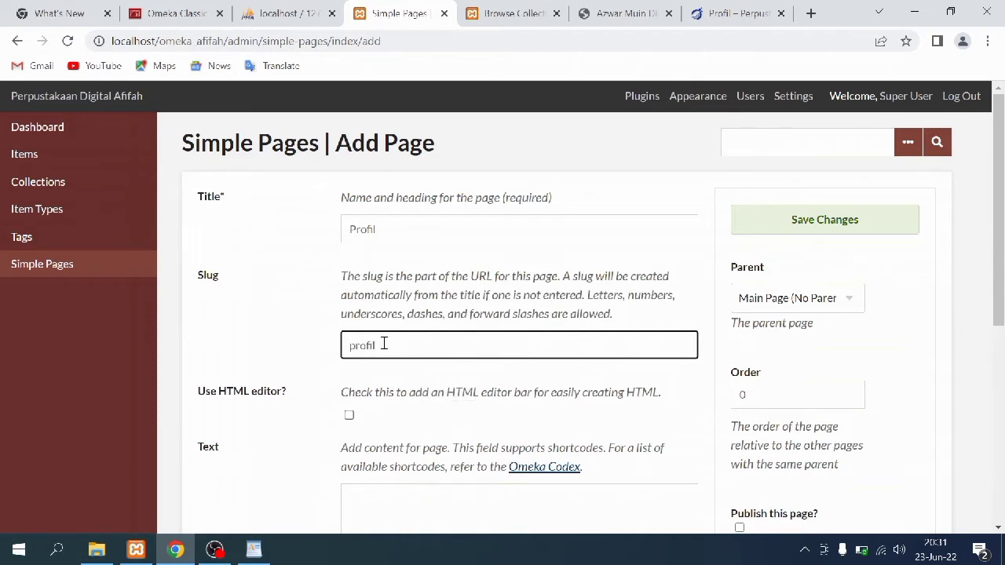
scroll(414, 415, "down", 2)
left_click(413, 366)
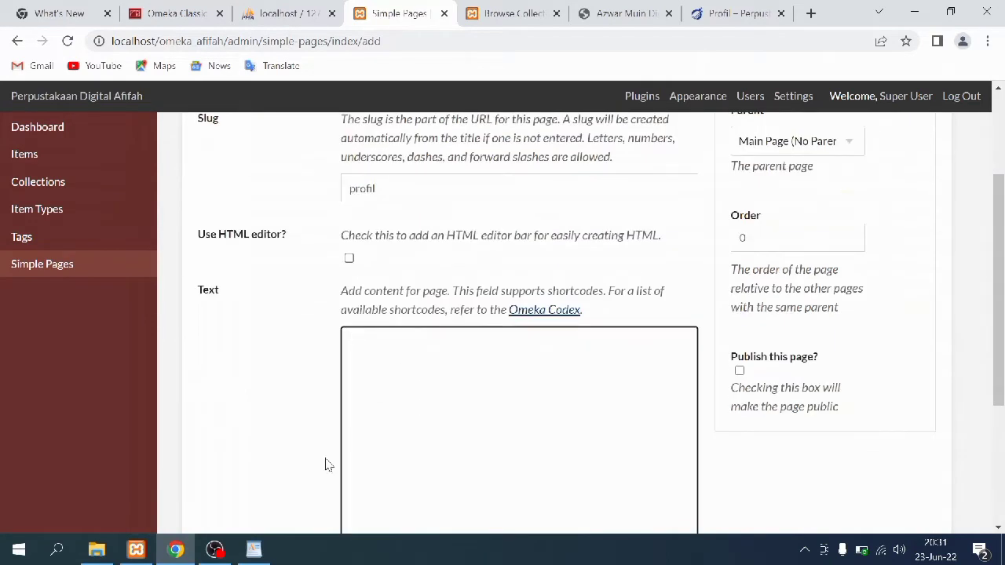
Copy the library description paragraph from WordPad and paste it into the page's Text box
left_click(254, 549)
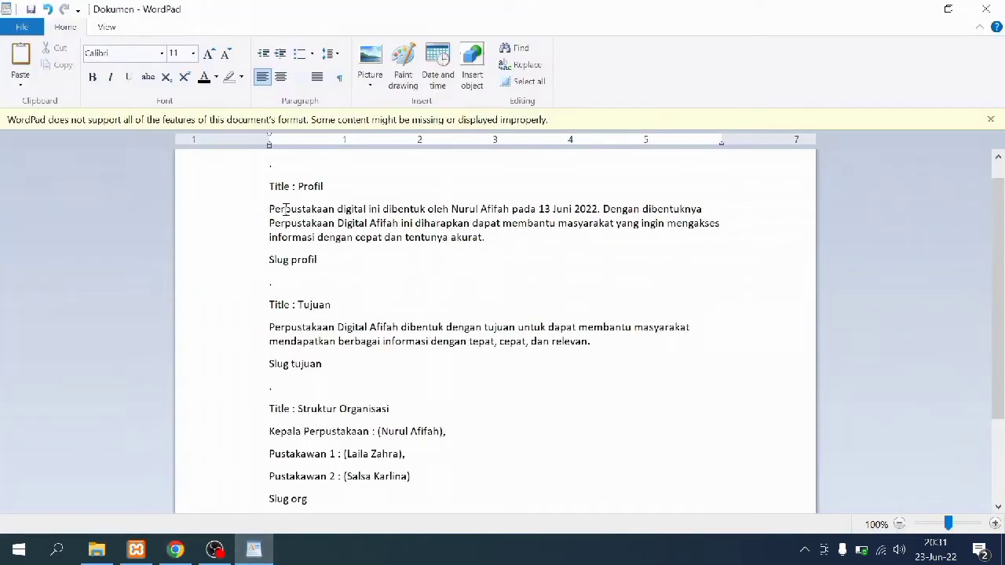
left_click_drag(261, 211, 480, 239)
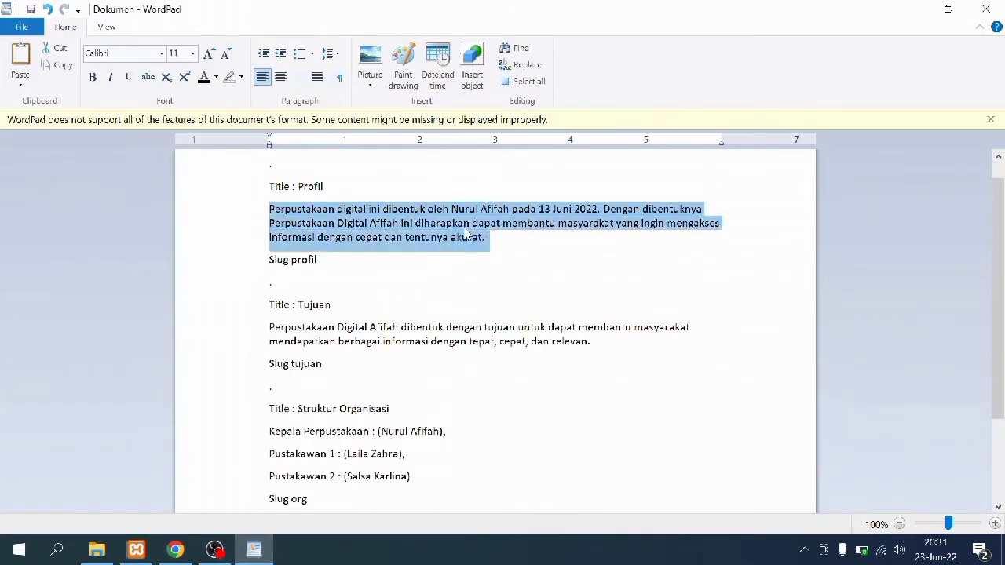
right_click(458, 232)
left_click(482, 253)
left_click(175, 550)
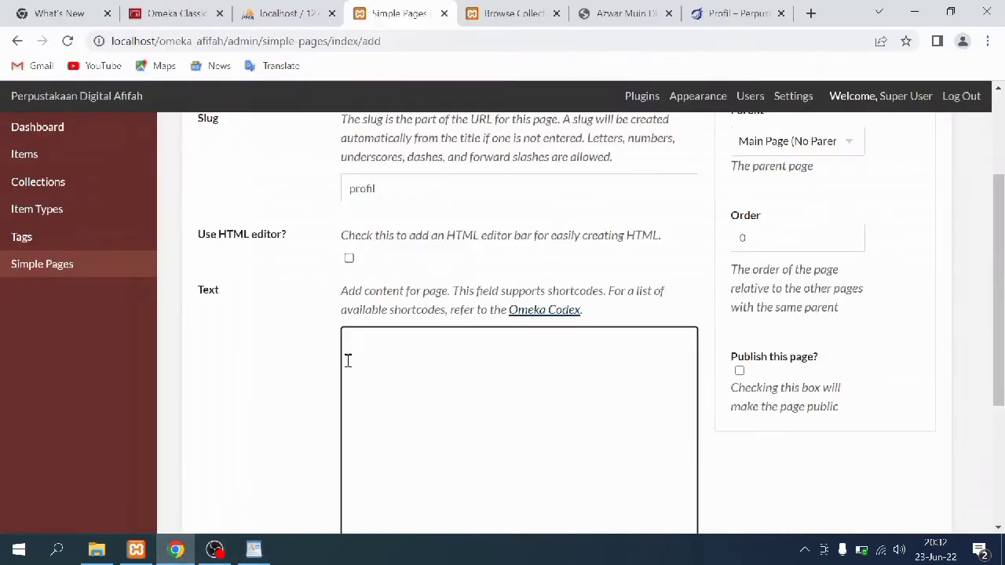
right_click(348, 360)
left_click(409, 227)
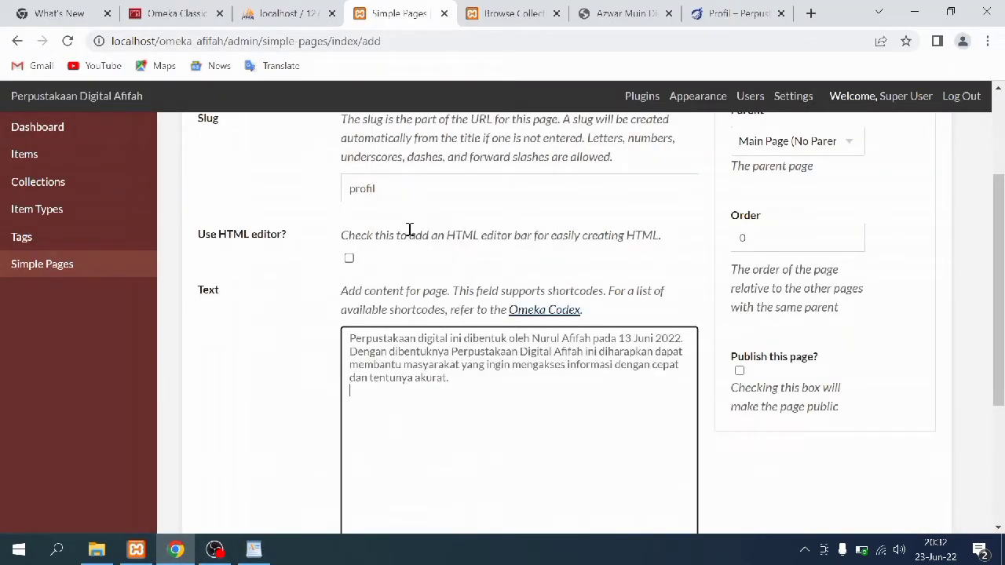
Mark the Profil page as published and save it
left_click(739, 371)
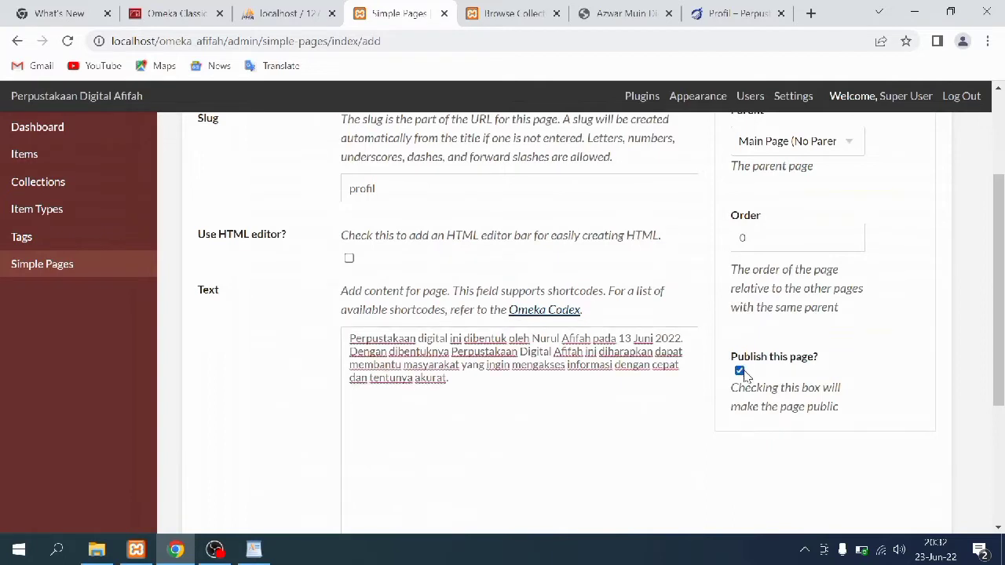
scroll(762, 280, "up", 2)
left_click(798, 230)
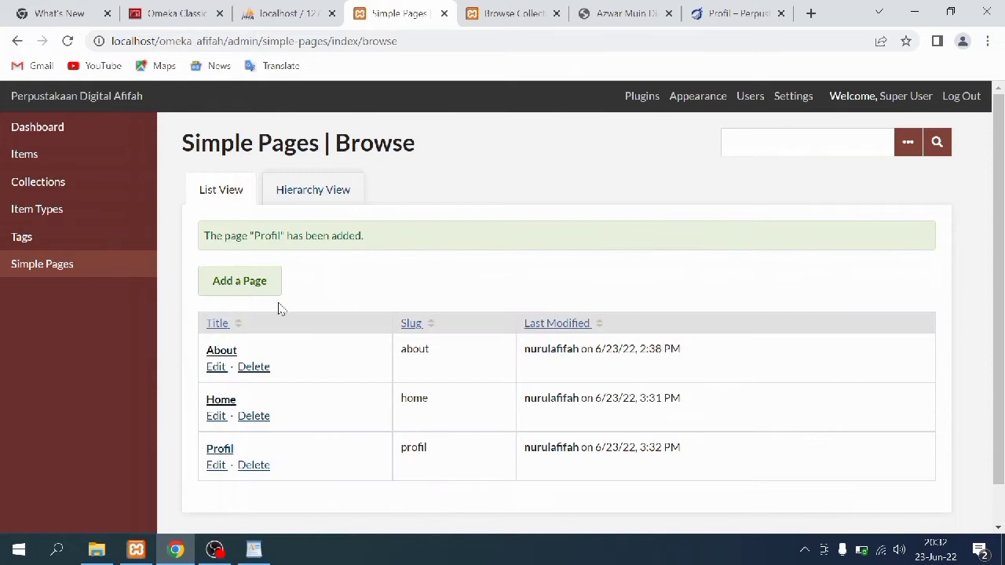
Start a new simple page titled Tujuan Perpustakaan with the slug tujuan
left_click(246, 292)
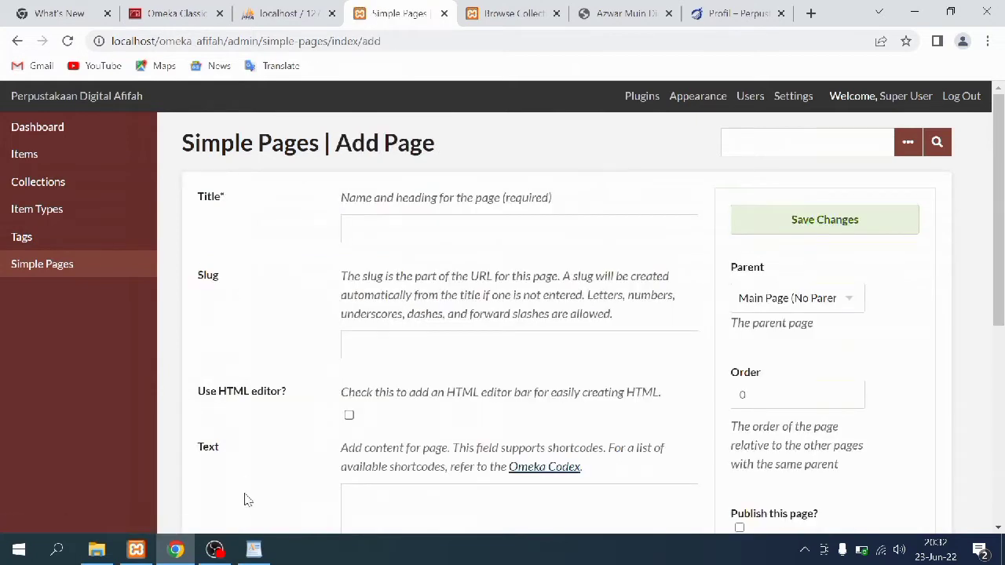
left_click(374, 226)
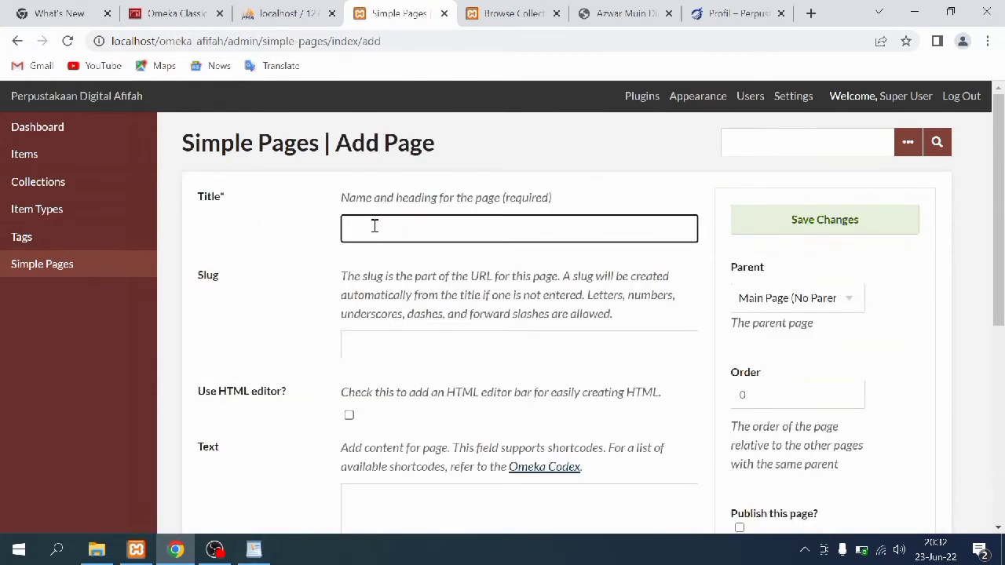
type("Tujuan P")
left_click(389, 335)
type("tujuan")
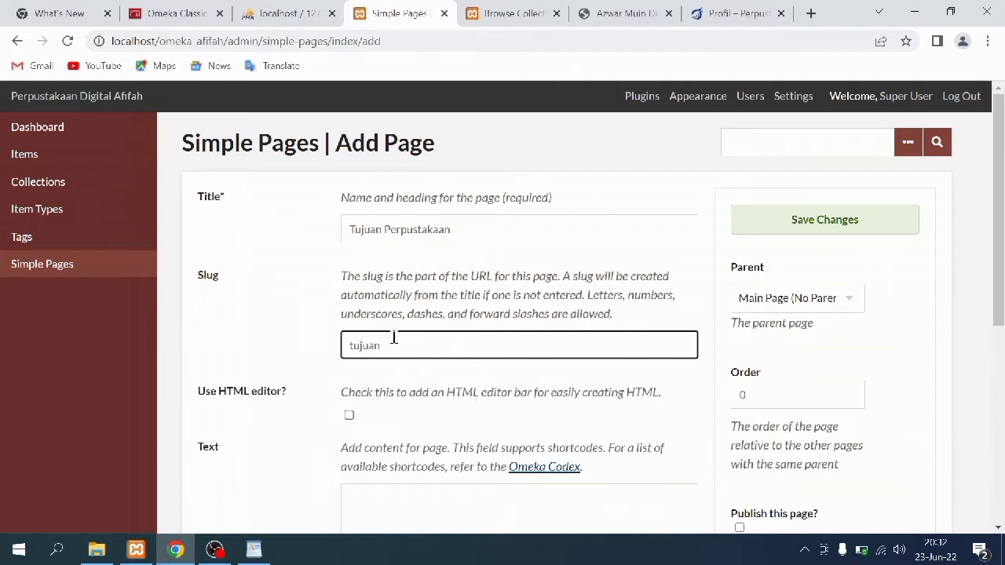
scroll(389, 369, "down", 2)
Copy the Tujuan paragraph from the WordPad notes into the page's Text box
left_click(407, 343)
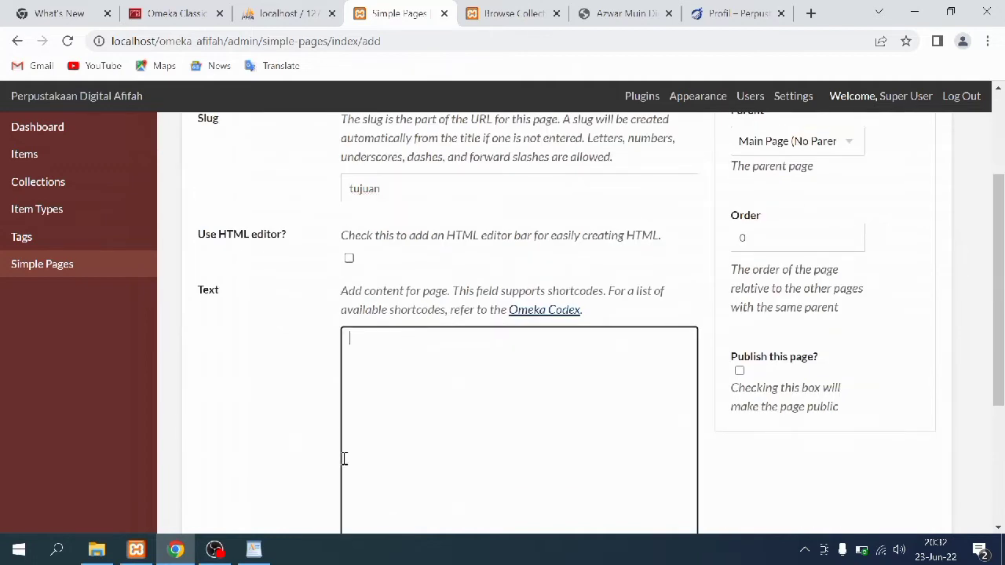
left_click(256, 550)
left_click_drag(270, 328, 599, 361)
right_click(555, 357)
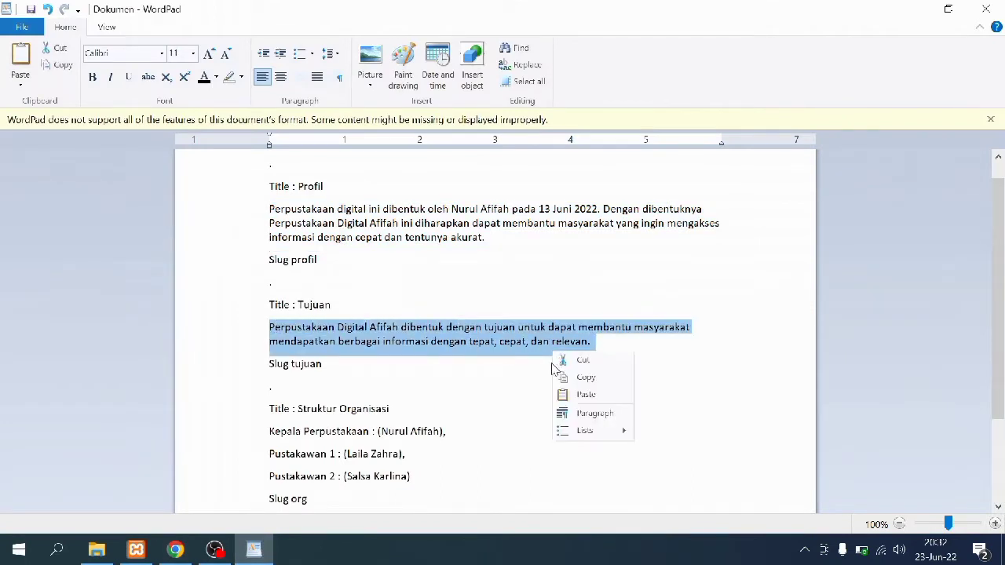
left_click(559, 378)
left_click(179, 547)
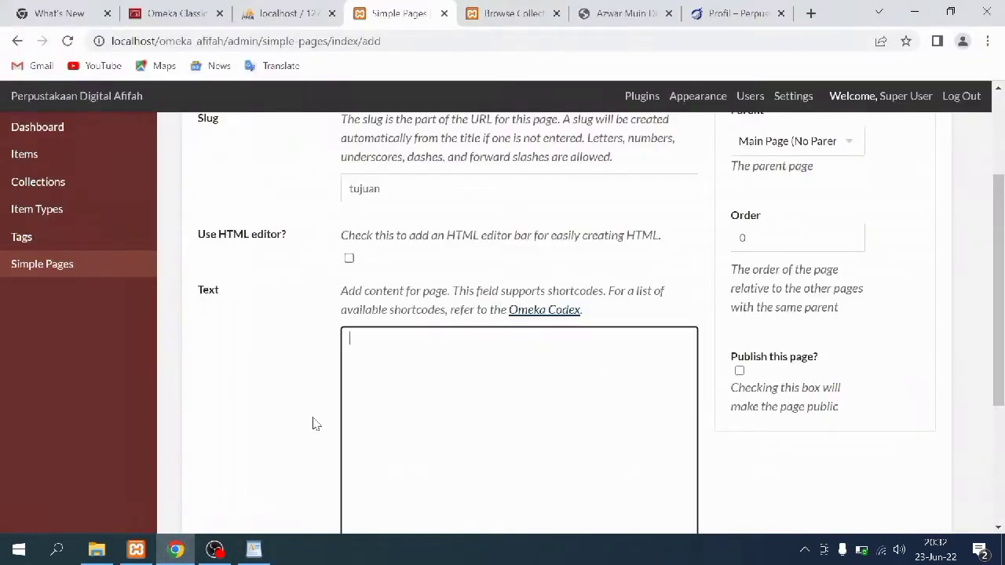
right_click(374, 356)
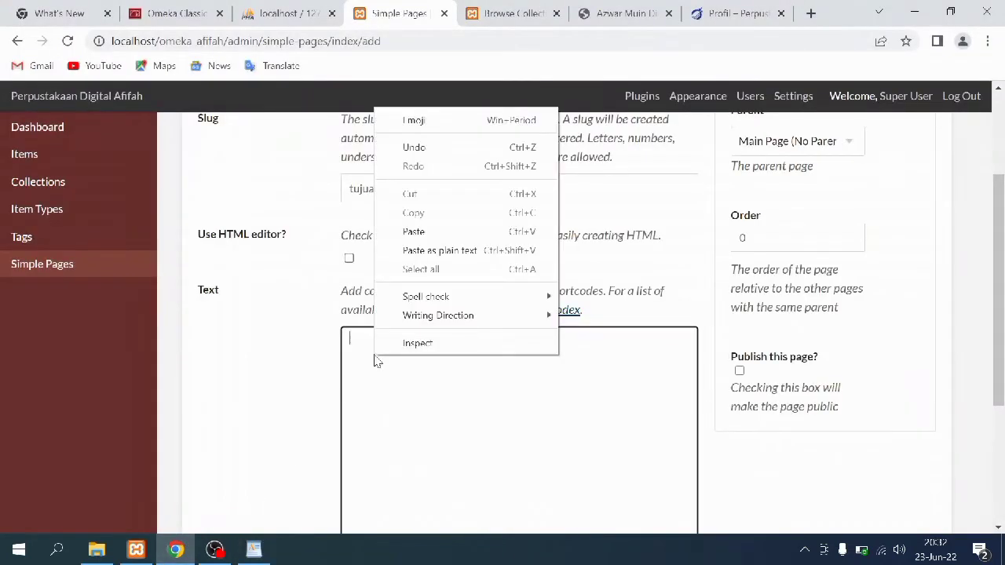
left_click(411, 232)
Mark the Tujuan Perpustakaan page as published and save it
left_click(752, 381)
left_click(739, 370)
scroll(799, 370, "up", 3)
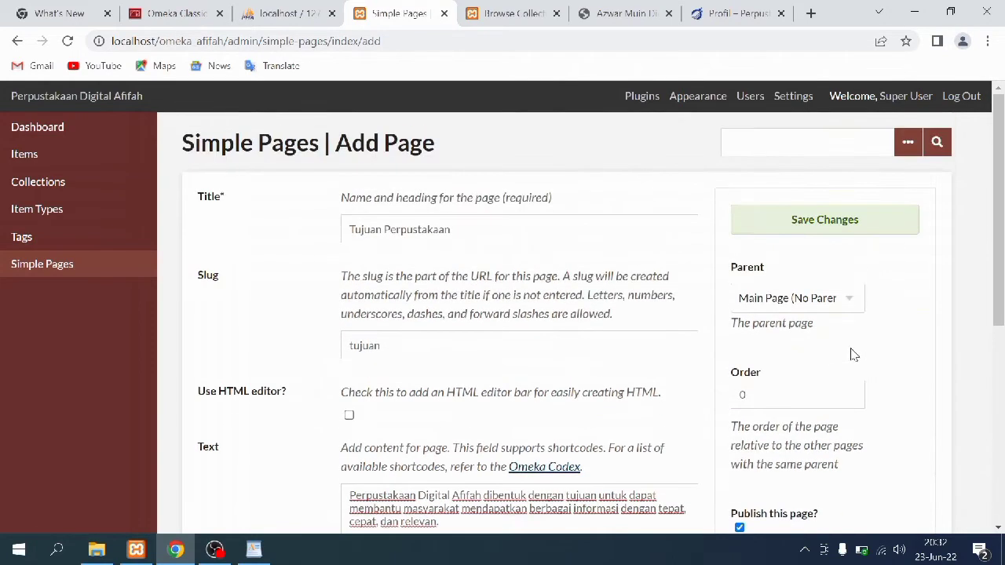
left_click(812, 227)
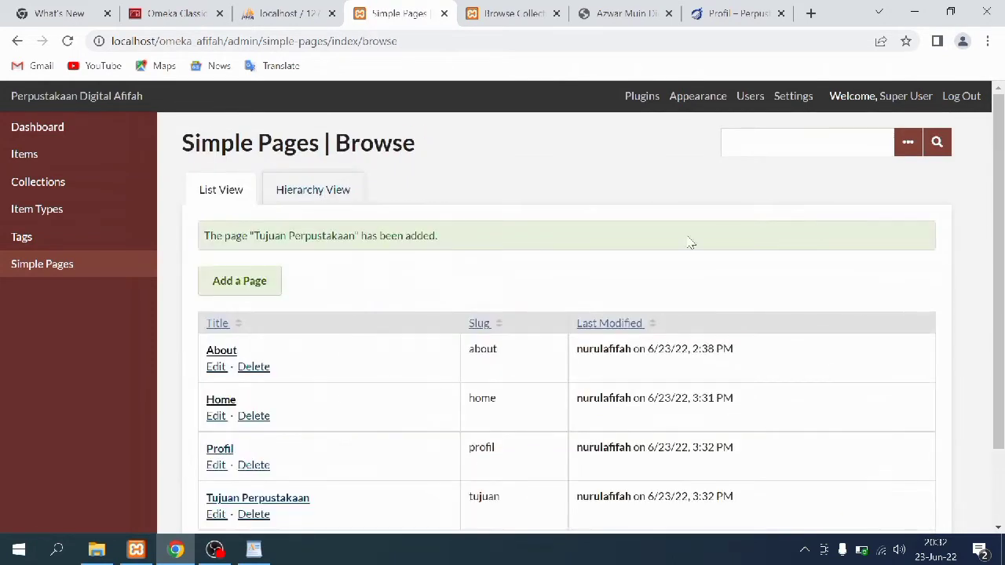
Start a new simple page titled Visi dan Misi with the slug visimisi
left_click(270, 283)
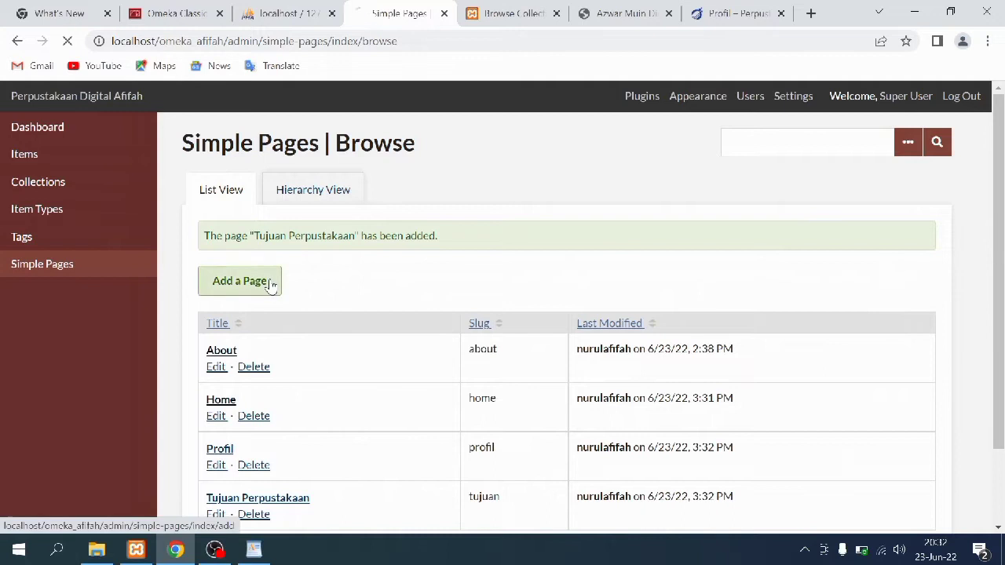
left_click(381, 226)
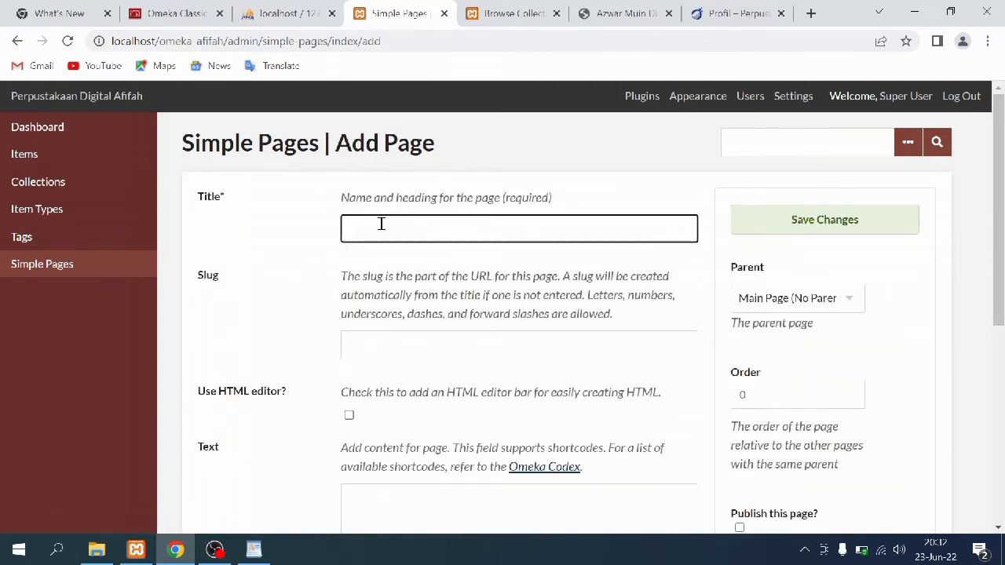
type("Visi dan Misi")
left_click(383, 339)
type("visimisi")
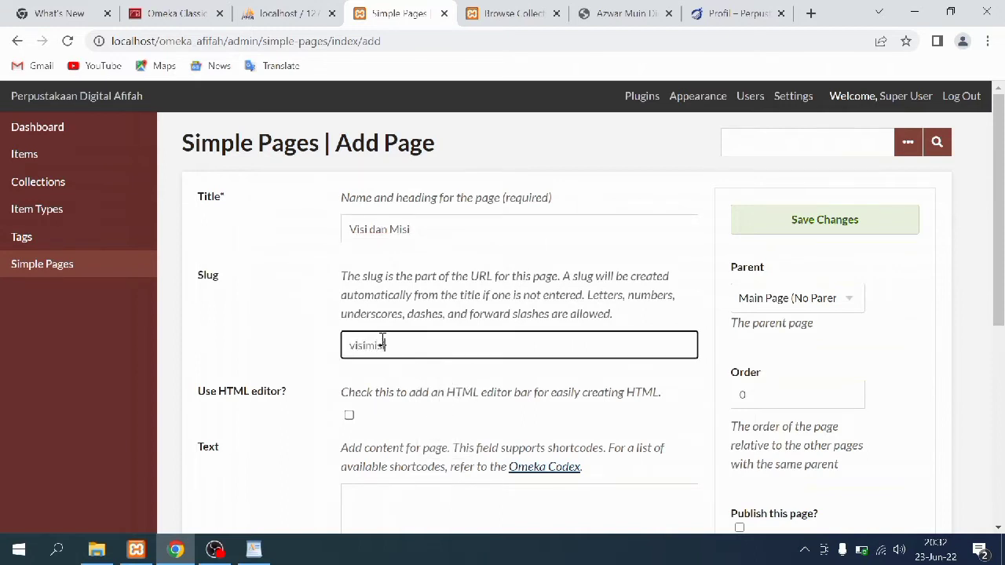
scroll(410, 382, "down", 1)
Copy the VISI/MISI paragraph from the WordPad notes into the page's Text box
left_click(415, 414)
left_click(254, 550)
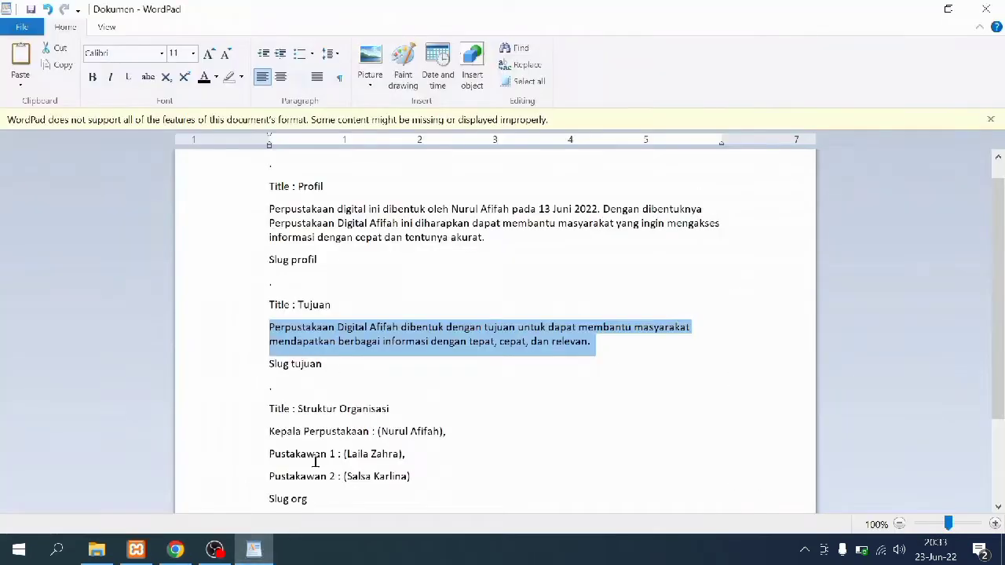
scroll(333, 422, "down", 3)
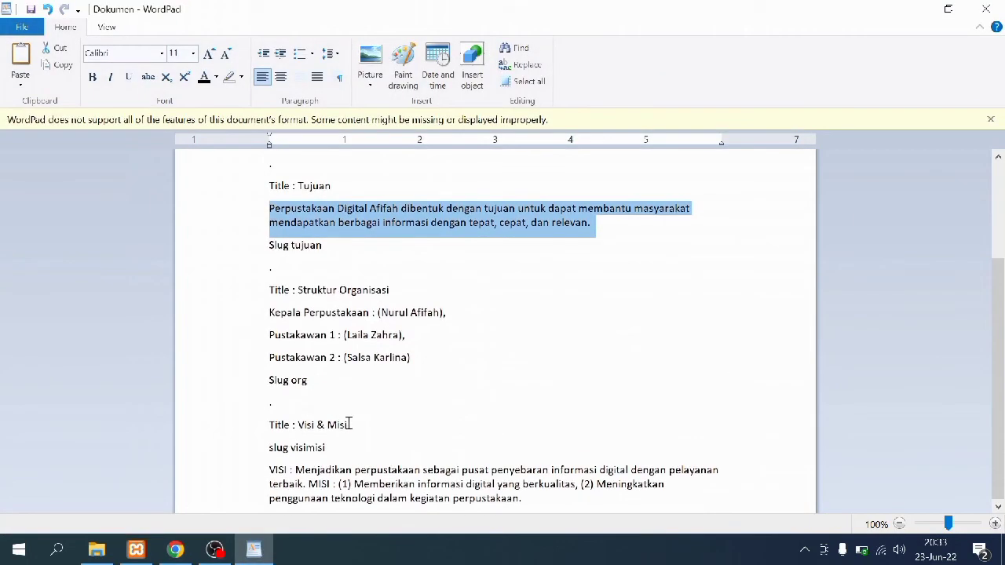
left_click_drag(270, 470, 527, 499)
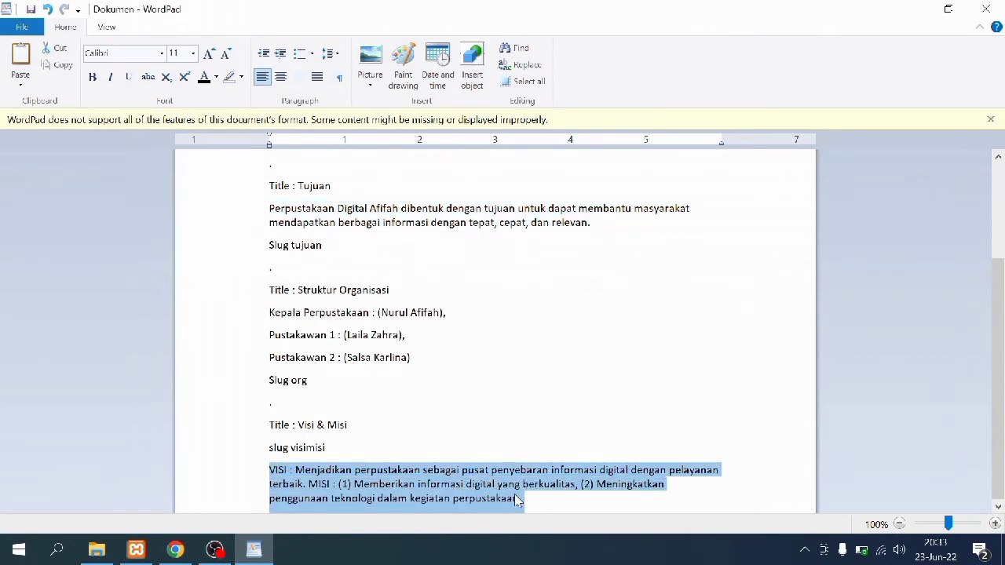
right_click(515, 496)
left_click(542, 431)
left_click(176, 549)
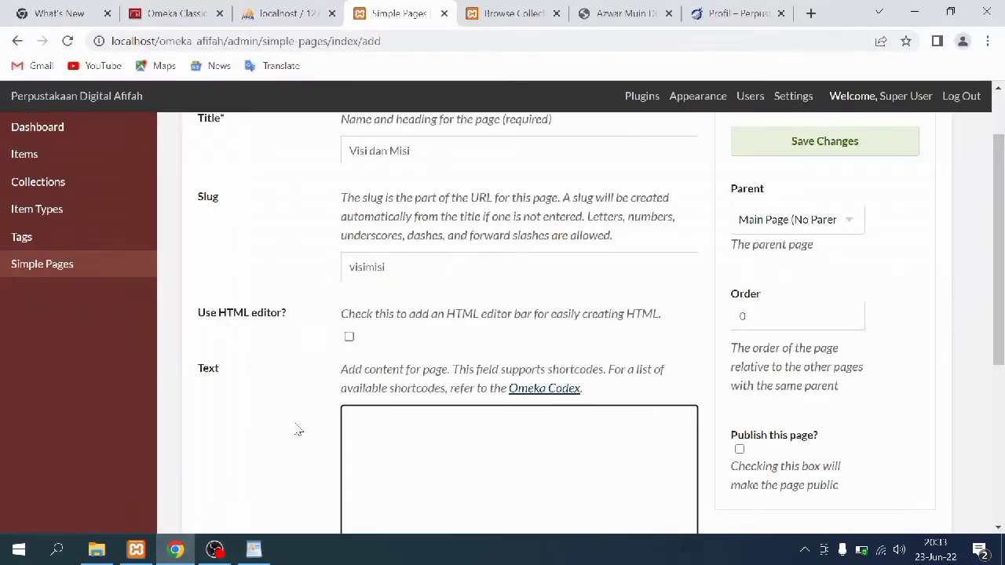
right_click(361, 429)
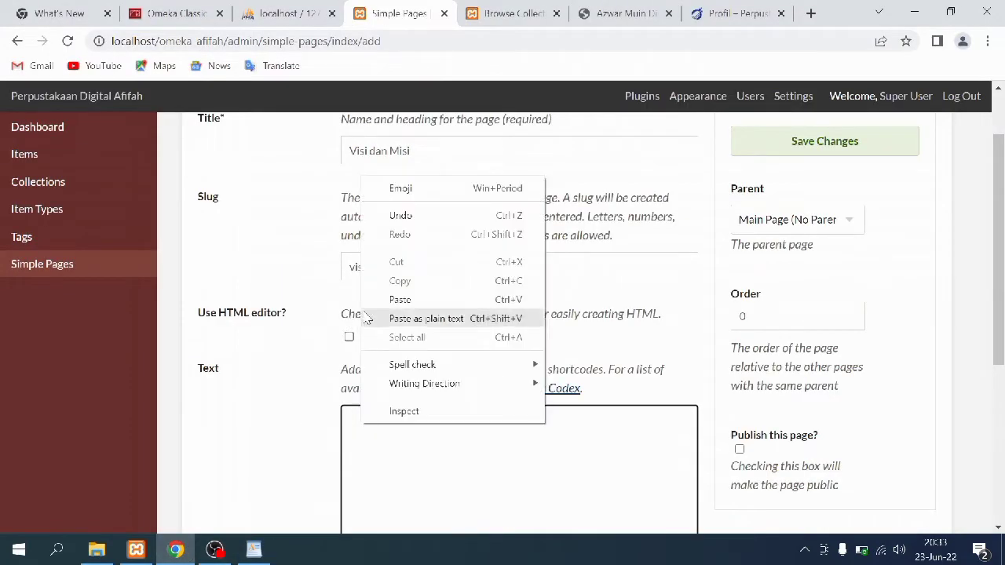
left_click(400, 299)
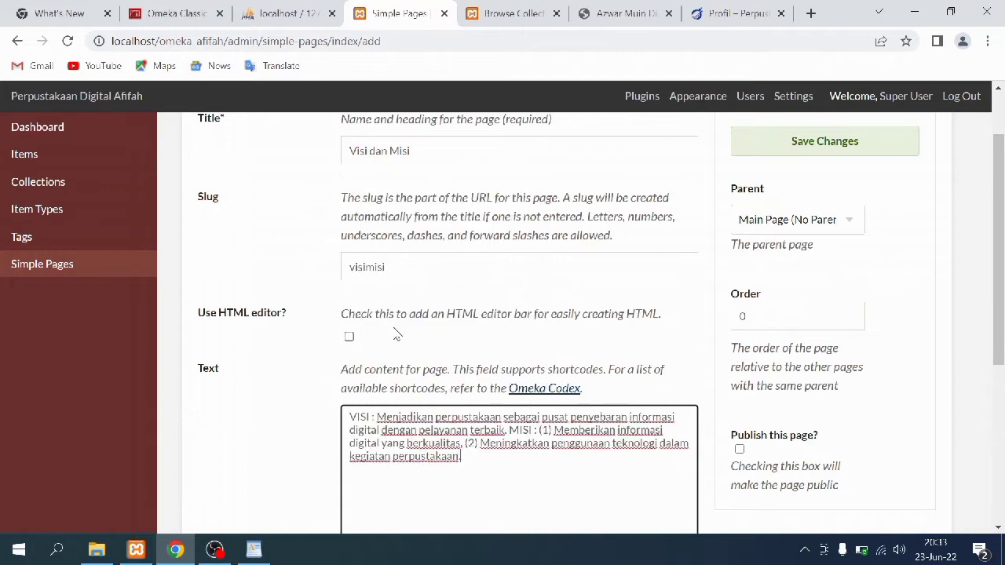
Mark the Visi dan Misi page as published and save it
left_click(739, 449)
scroll(795, 308, "up", 2)
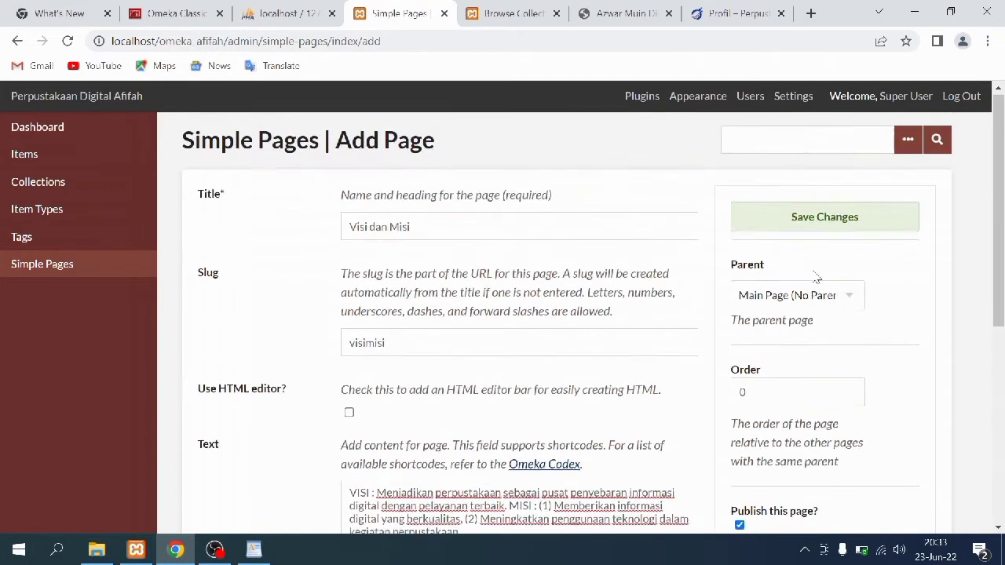
left_click(822, 234)
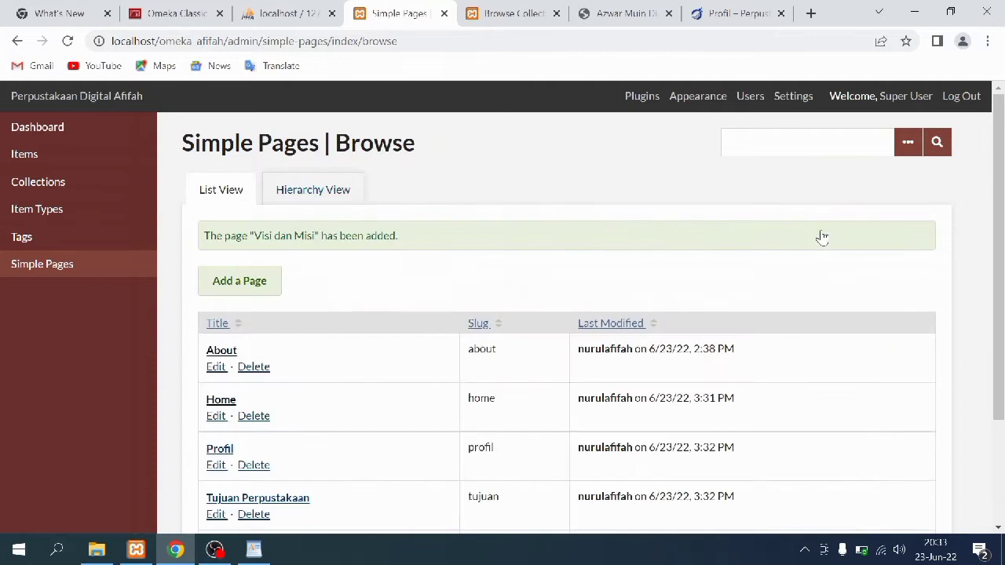
Start a new simple page titled Struktur Organisasi with the slug strukturorg
left_click(269, 283)
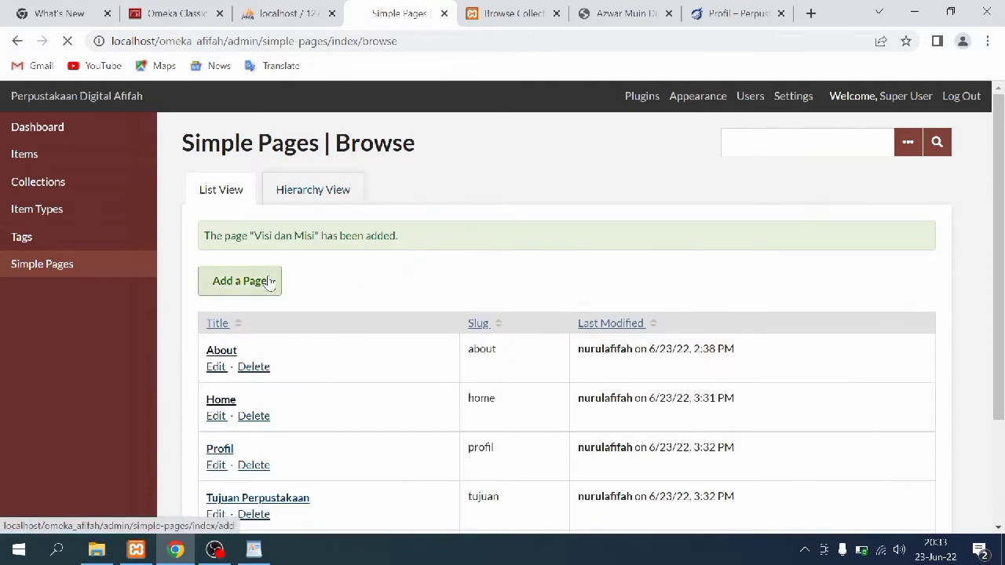
left_click(458, 231)
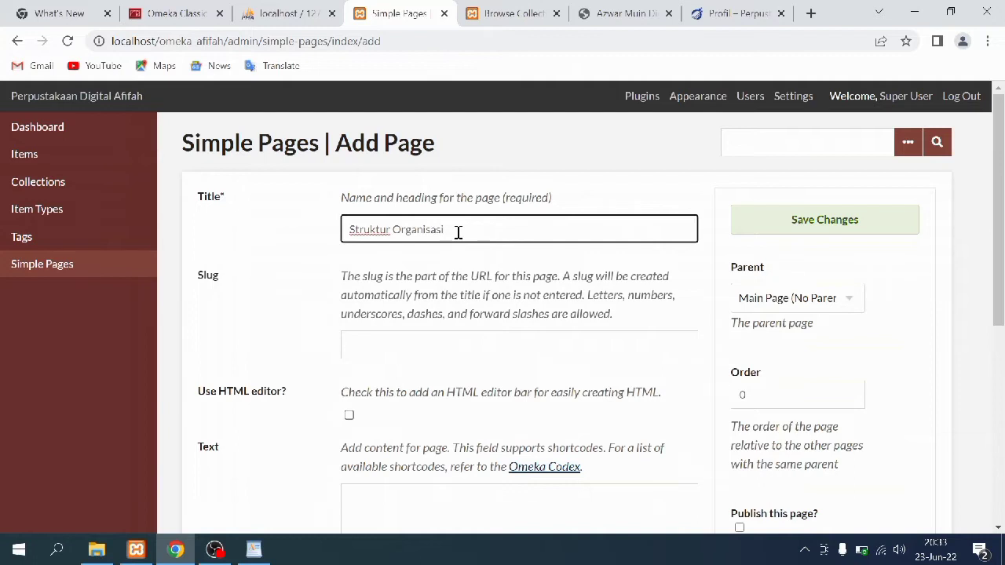
left_click(470, 345)
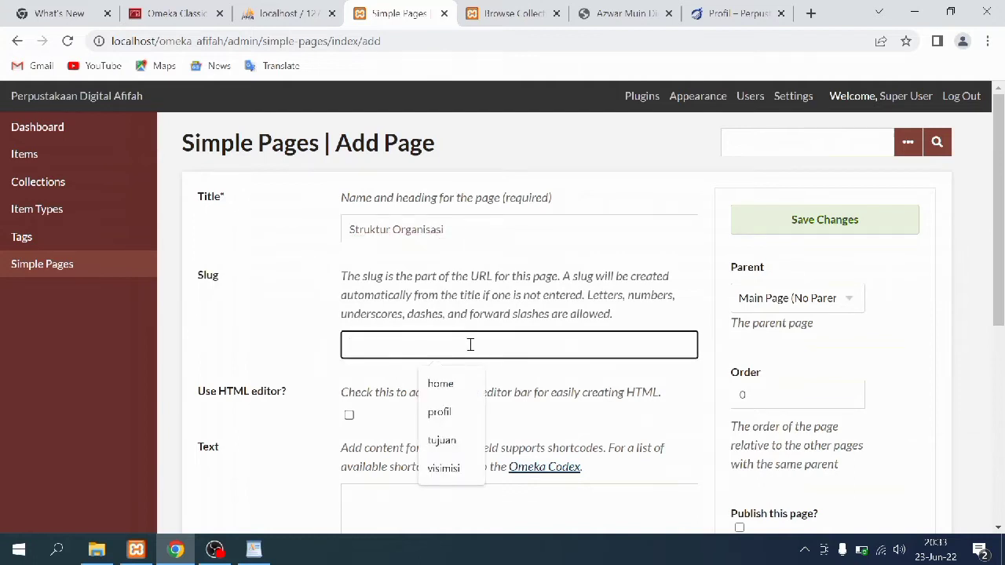
type("org")
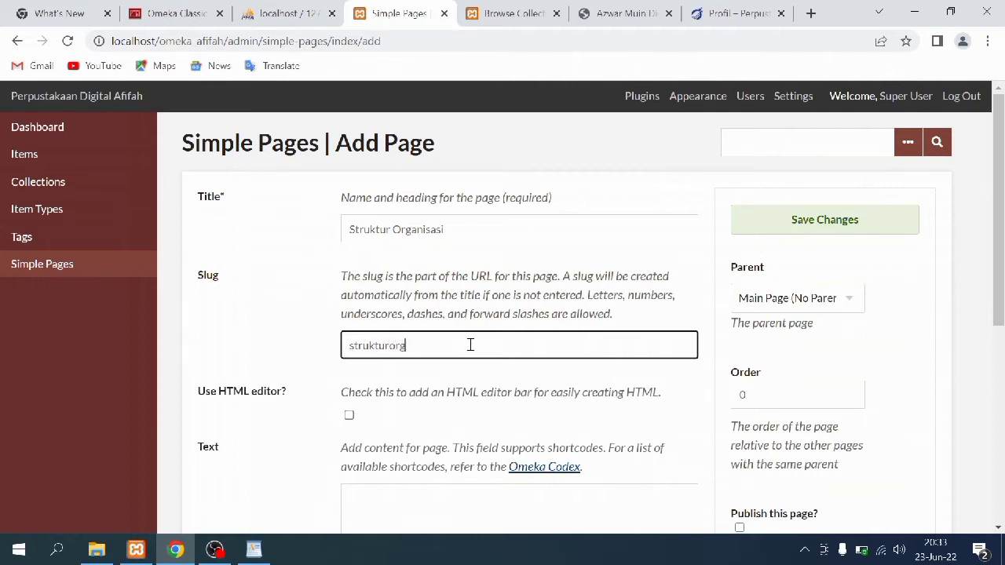
scroll(471, 353, "down", 2)
Copy the head librarian and two librarian lines from WordPad into the page's Text box
left_click(446, 351)
left_click(254, 549)
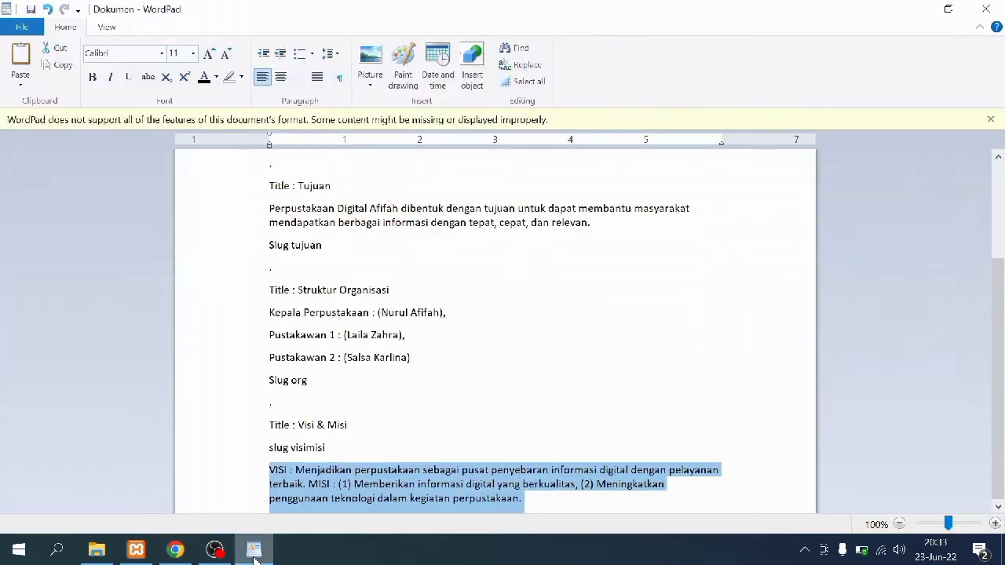
left_click_drag(416, 361, 270, 312)
right_click(287, 319)
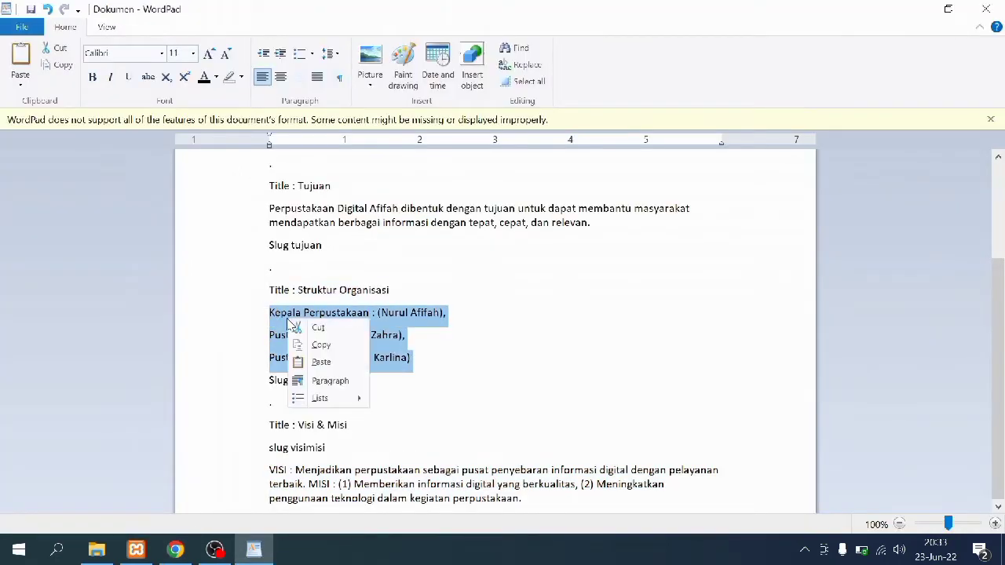
left_click(305, 345)
left_click(176, 550)
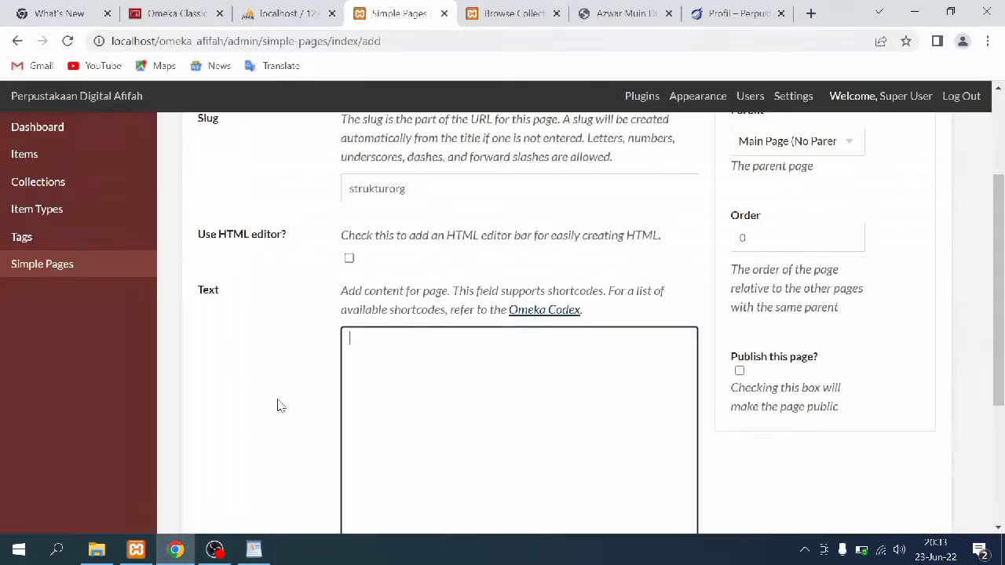
right_click(381, 343)
left_click(416, 220)
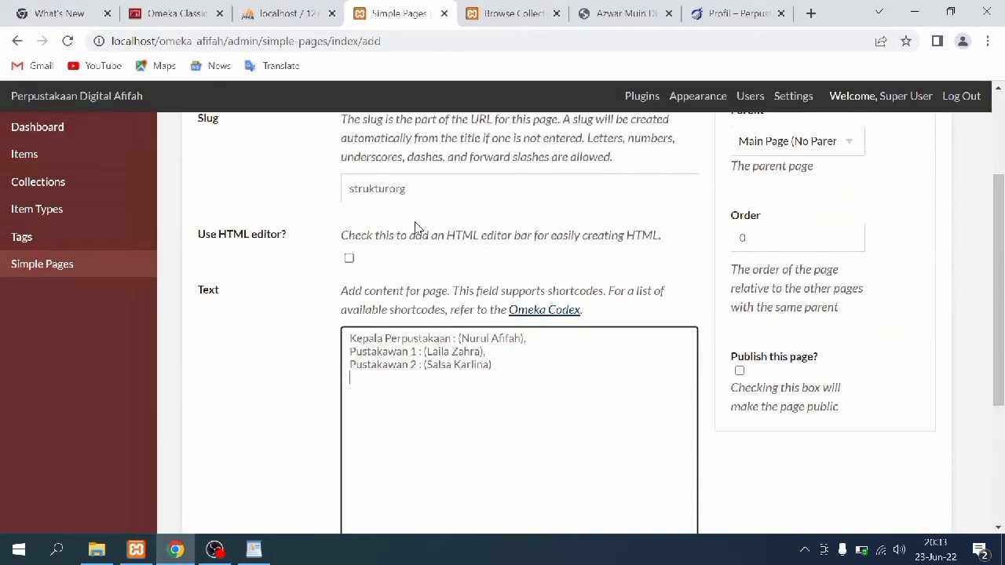
Mark the Struktur Organisasi page as published and save it
left_click(739, 370)
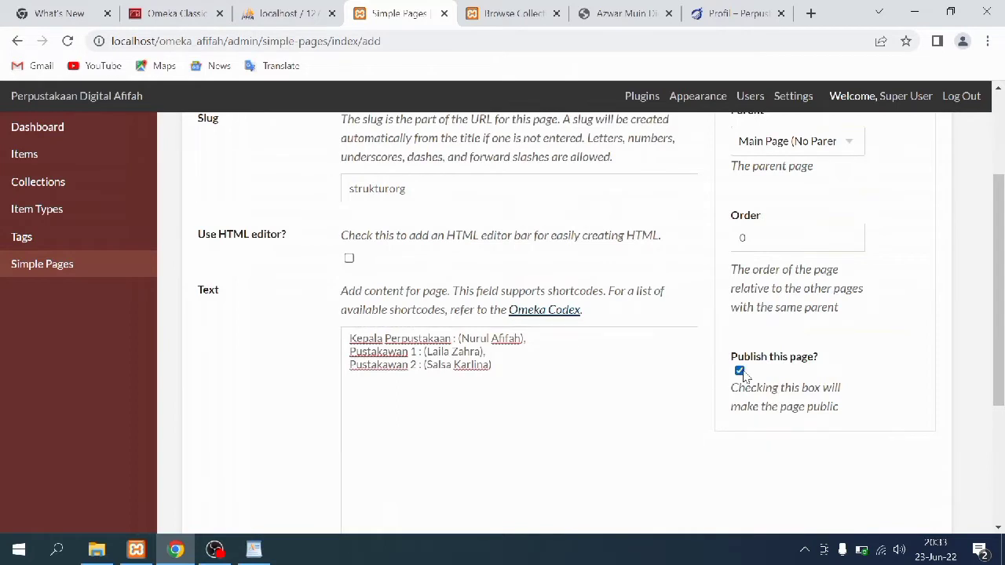
scroll(803, 383, "up", 2)
left_click(810, 229)
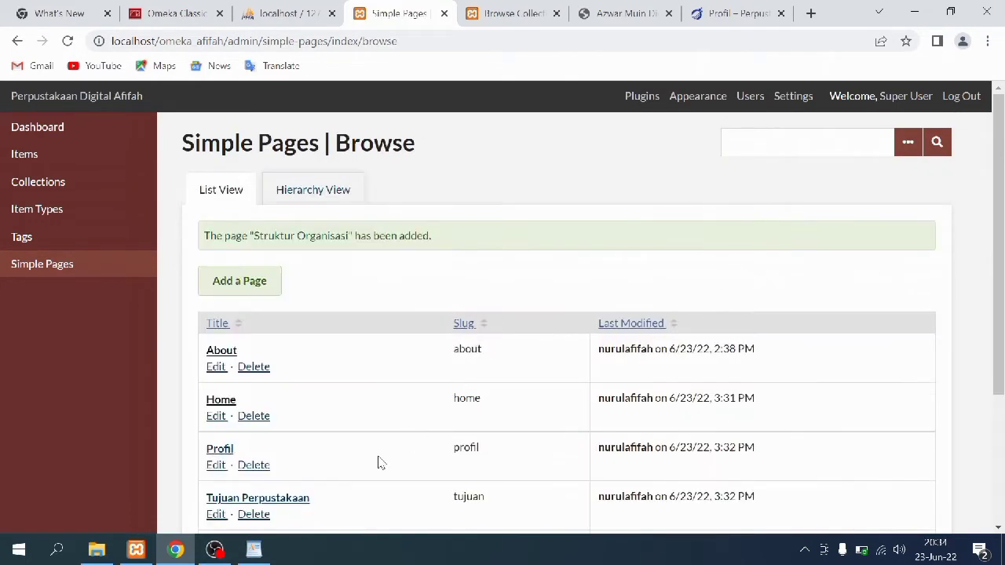
scroll(377, 464, "down", 2)
scroll(377, 464, "up", 1)
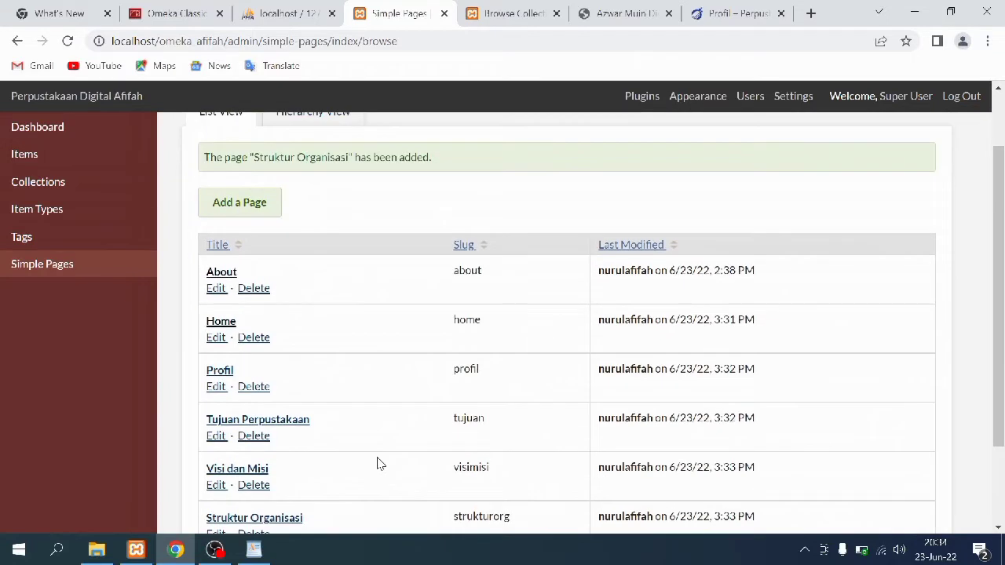
scroll(377, 463, "up", 1)
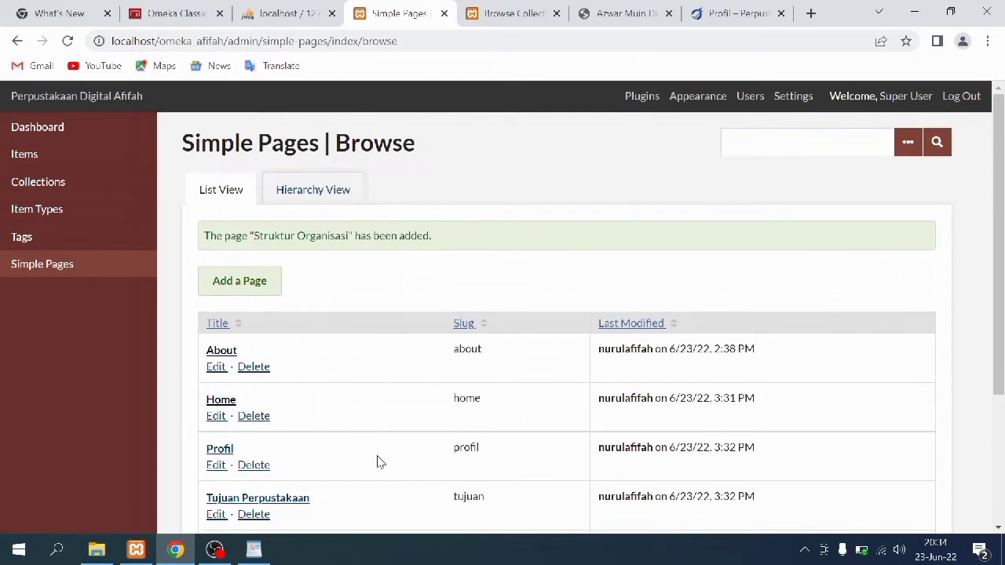
left_click(524, 11)
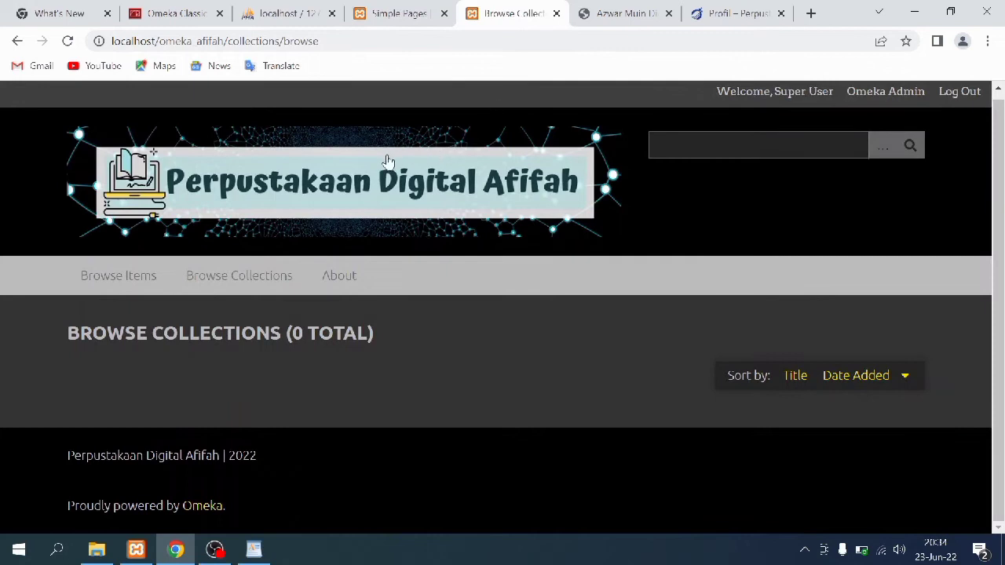
left_click(67, 40)
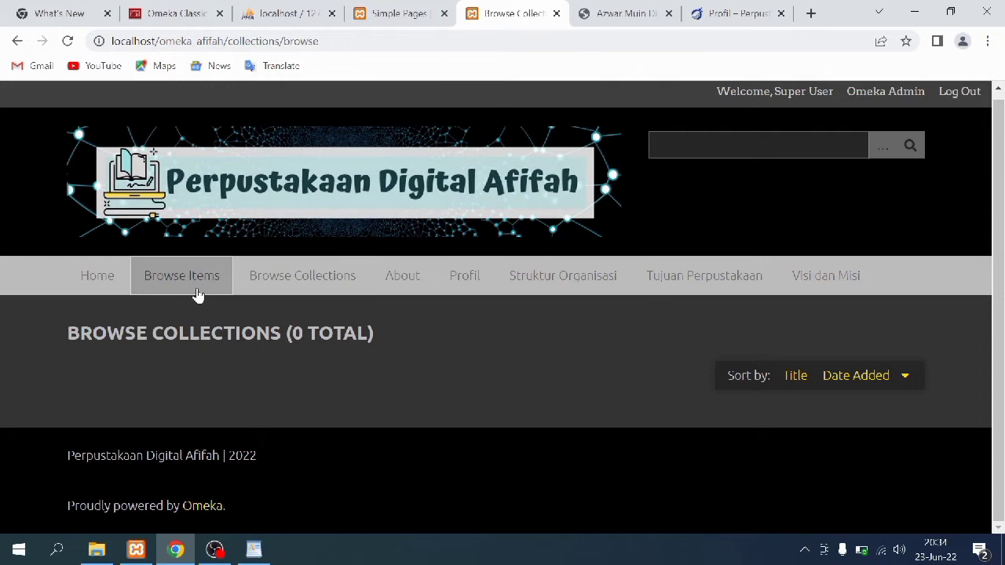
left_click(424, 12)
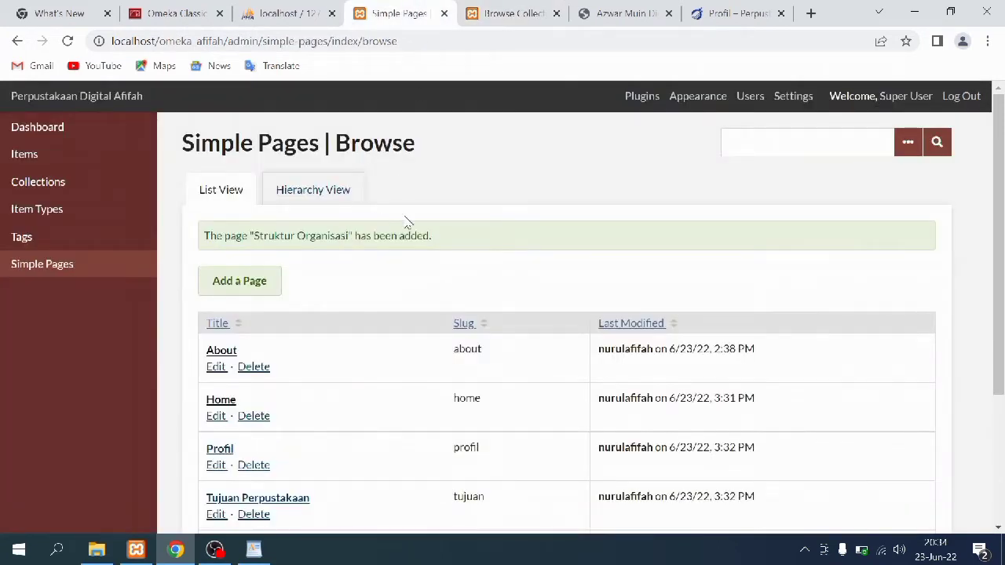
In Appearance > Navigation, move About directly after Home, with Profil beneath it
left_click(682, 105)
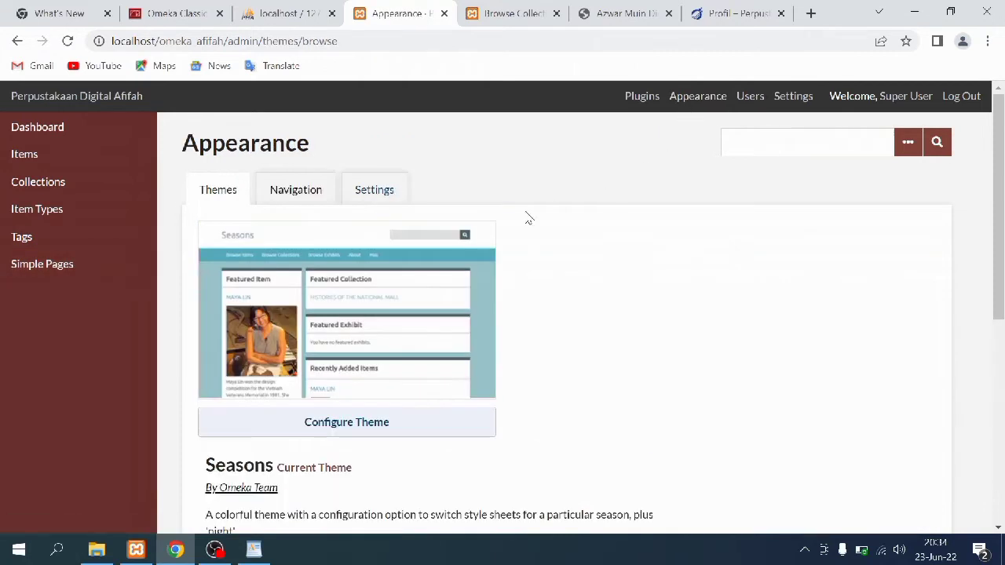
left_click(279, 200)
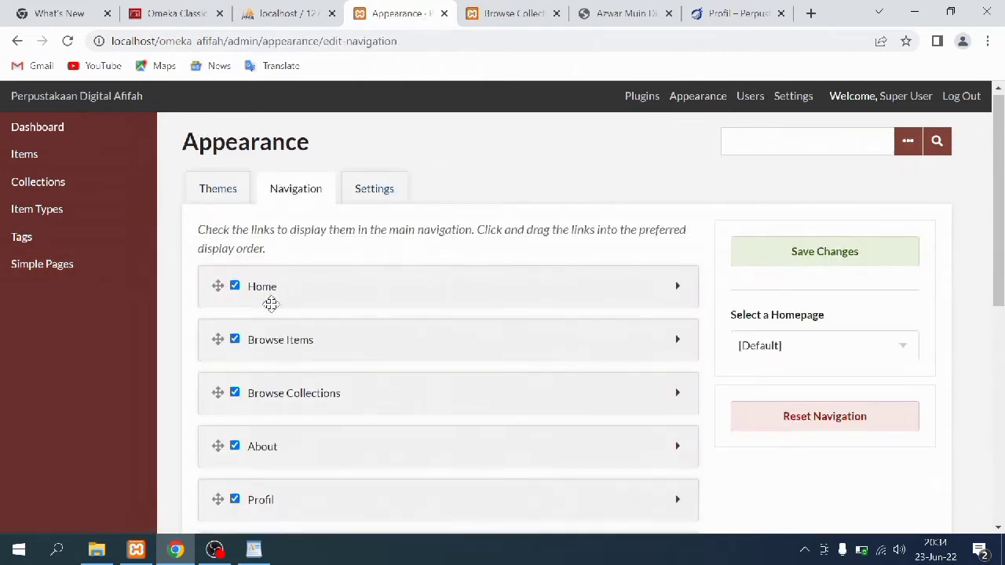
scroll(269, 303, "down", 2)
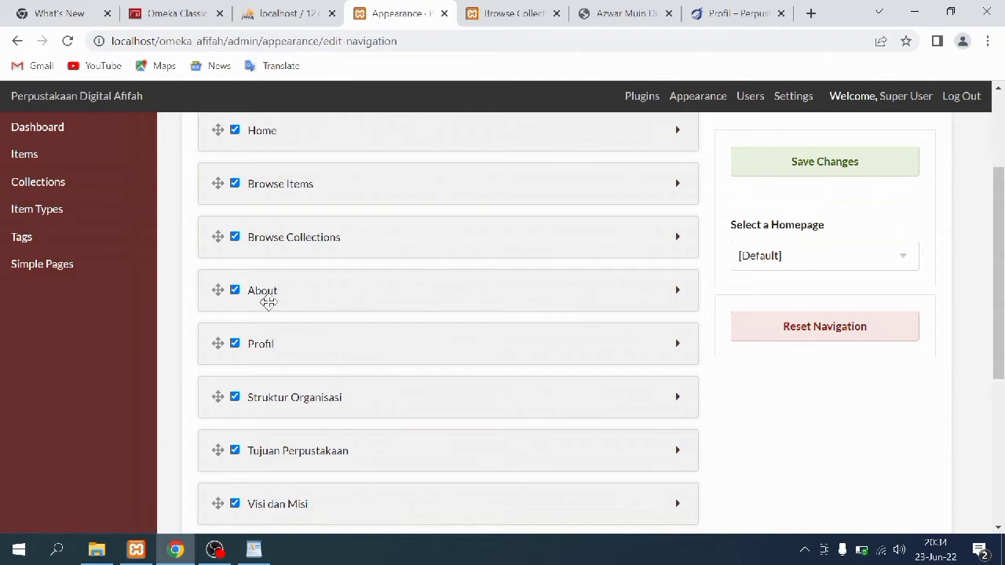
left_click_drag(267, 290, 259, 180)
left_click_drag(270, 340, 270, 229)
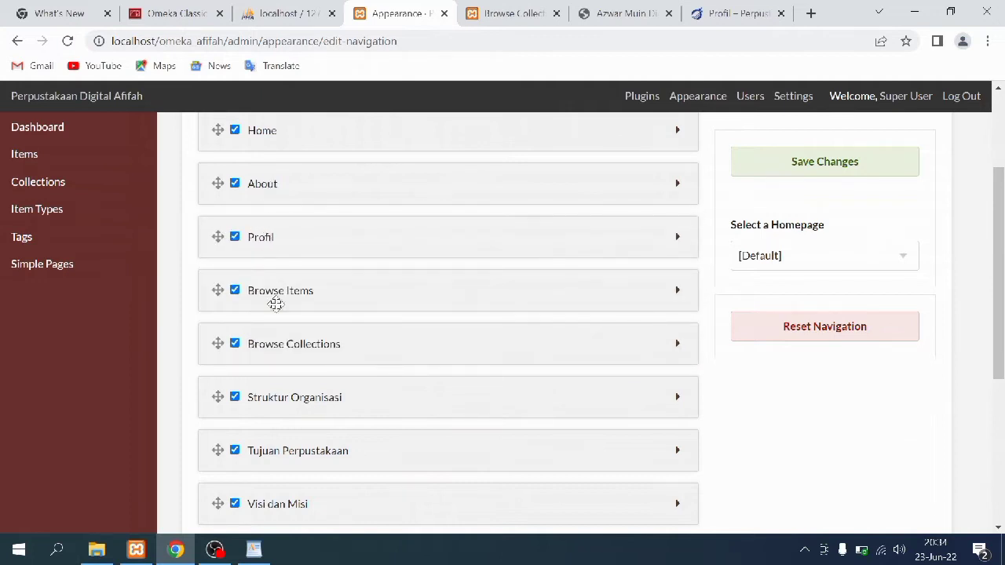
left_click_drag(270, 403, 272, 400)
Move Tujuan Perpustakaan, Visi dan Misi and Struktur Organisasi below Profil and save the order
left_click_drag(264, 464, 257, 295)
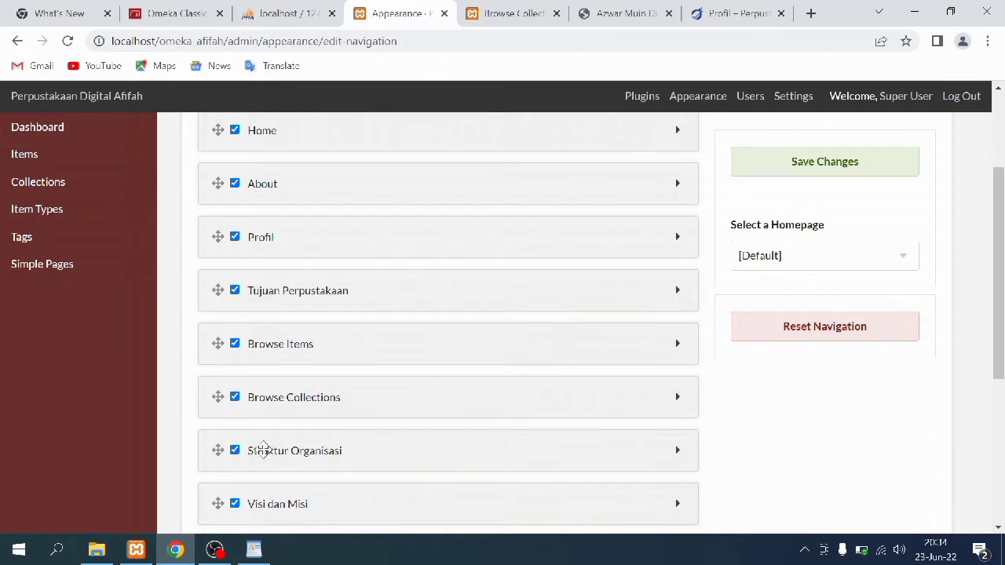
left_click_drag(258, 503, 265, 337)
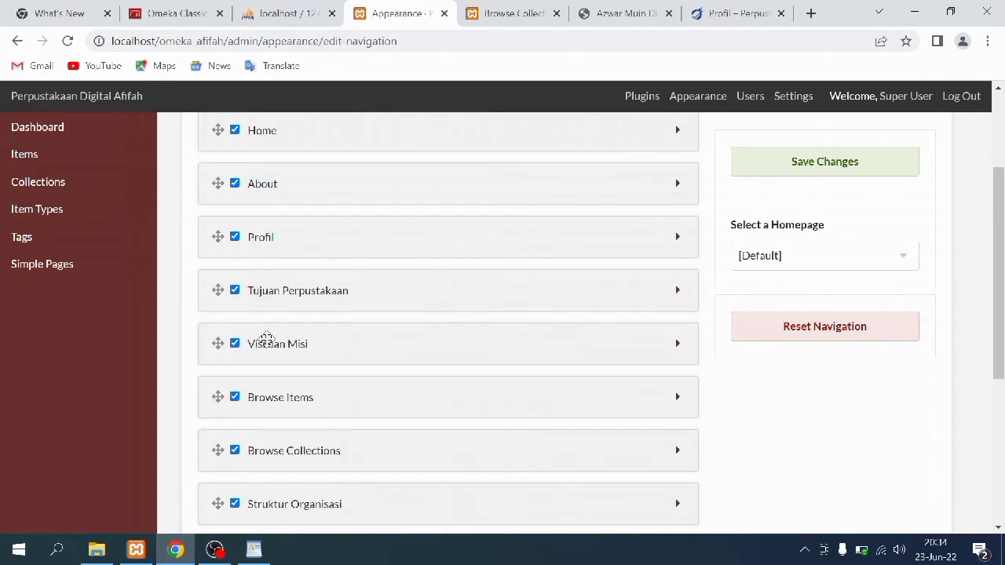
left_click_drag(264, 505, 274, 391)
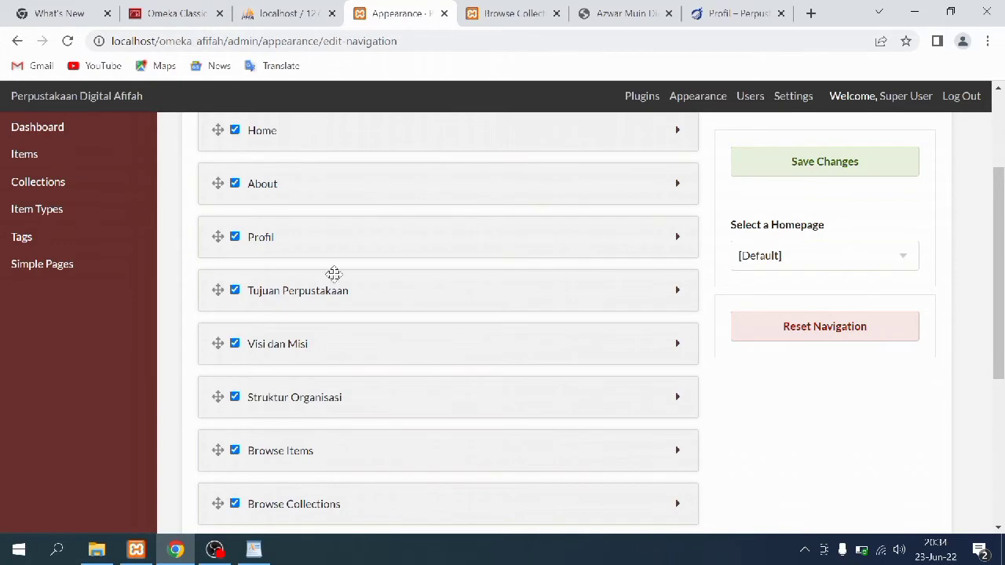
left_click(801, 166)
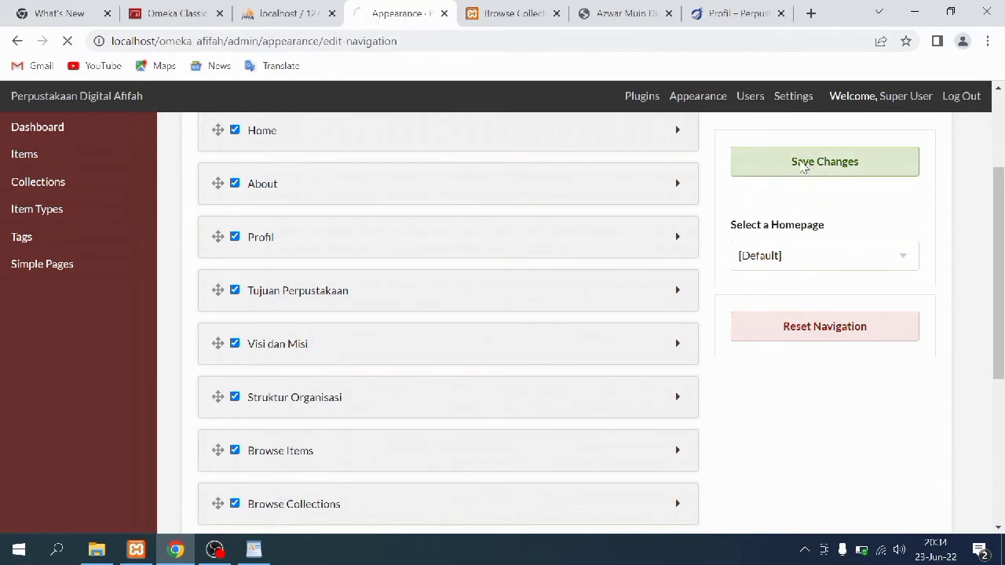
left_click(514, 14)
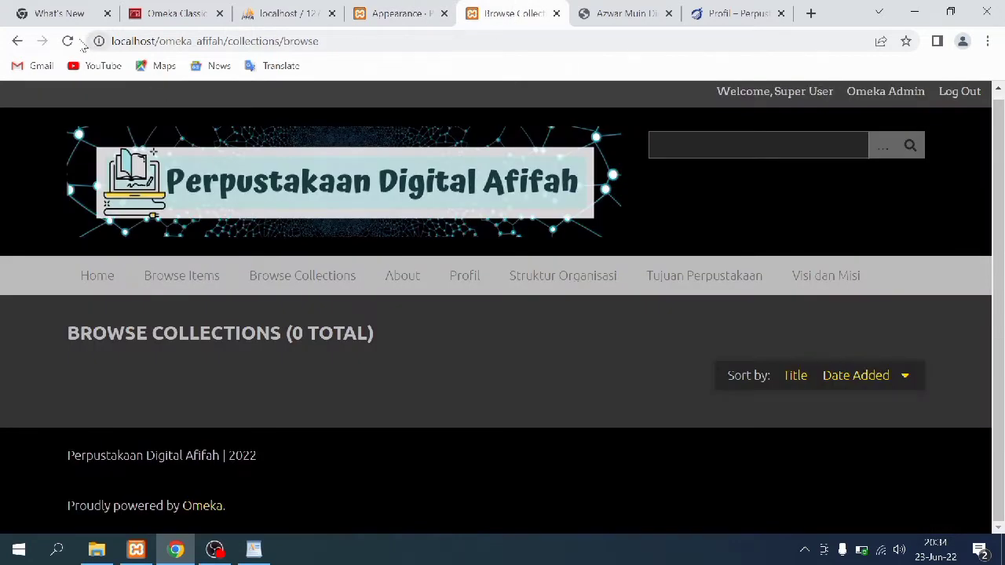
Reload the public collections page to check the new menu order, then return to Navigation settings
left_click(69, 42)
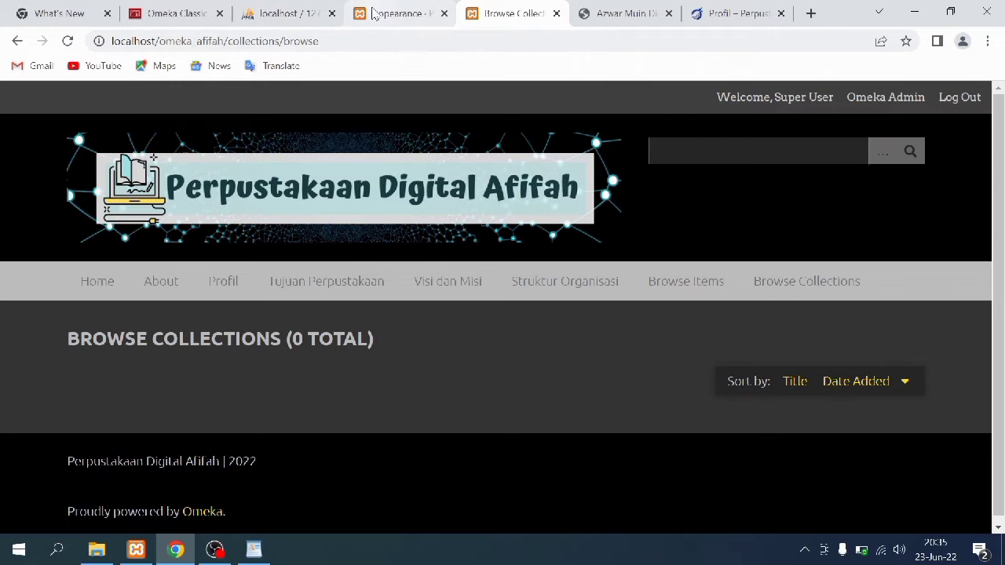
left_click(373, 15)
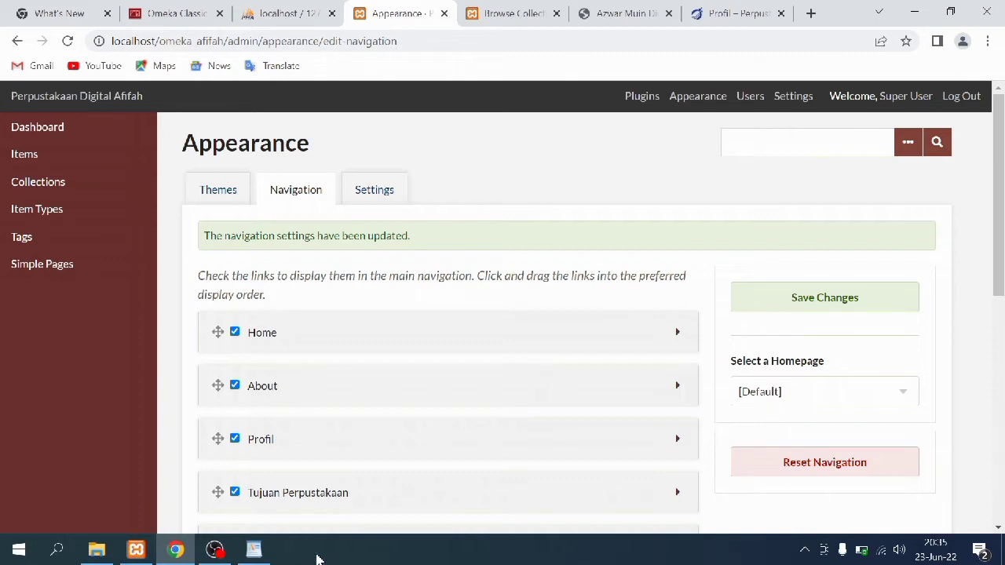
Indent Profil, Tujuan Perpustakaan, Visi dan Misi and Struktur Organisasi as sub-items of About, then save
left_click_drag(247, 436, 276, 436)
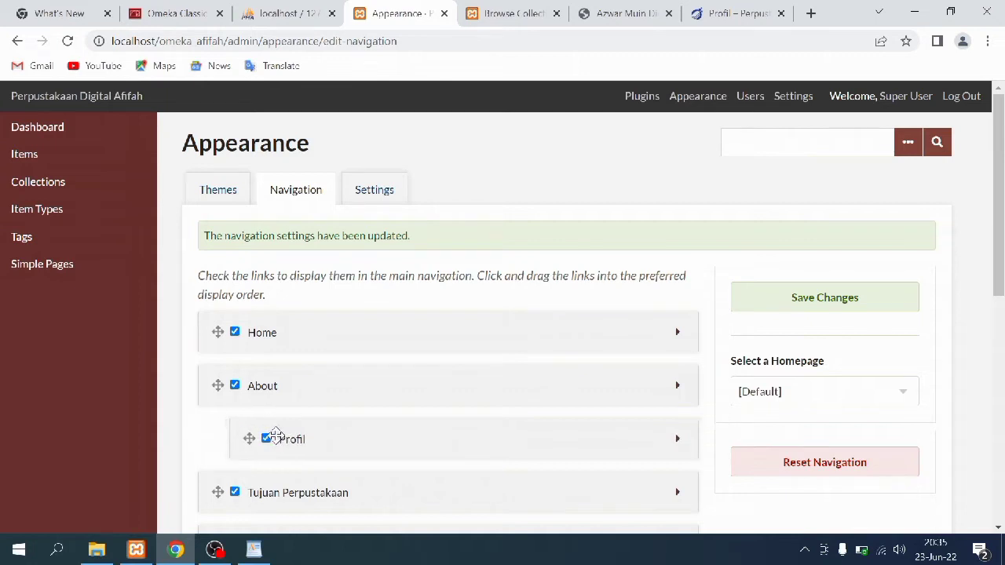
scroll(269, 464, "down", 1)
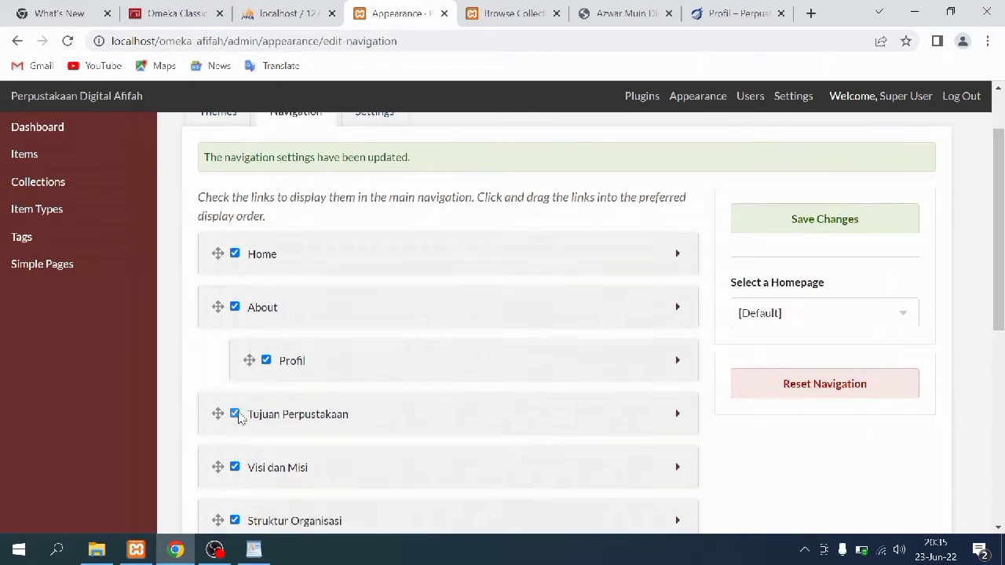
left_click_drag(236, 417, 289, 408)
scroll(286, 396, "down", 2)
left_click_drag(224, 307, 262, 315)
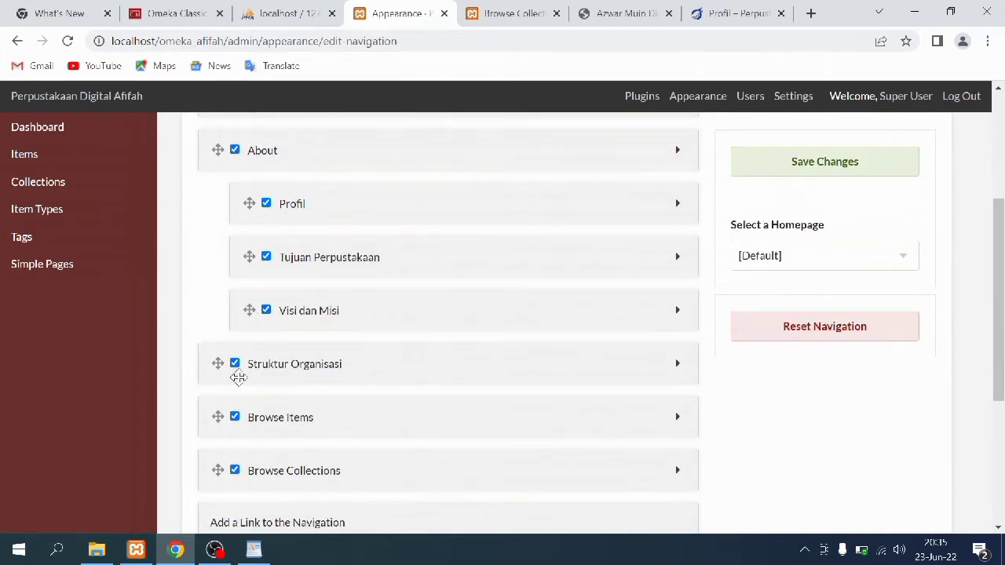
left_click_drag(222, 362, 249, 359)
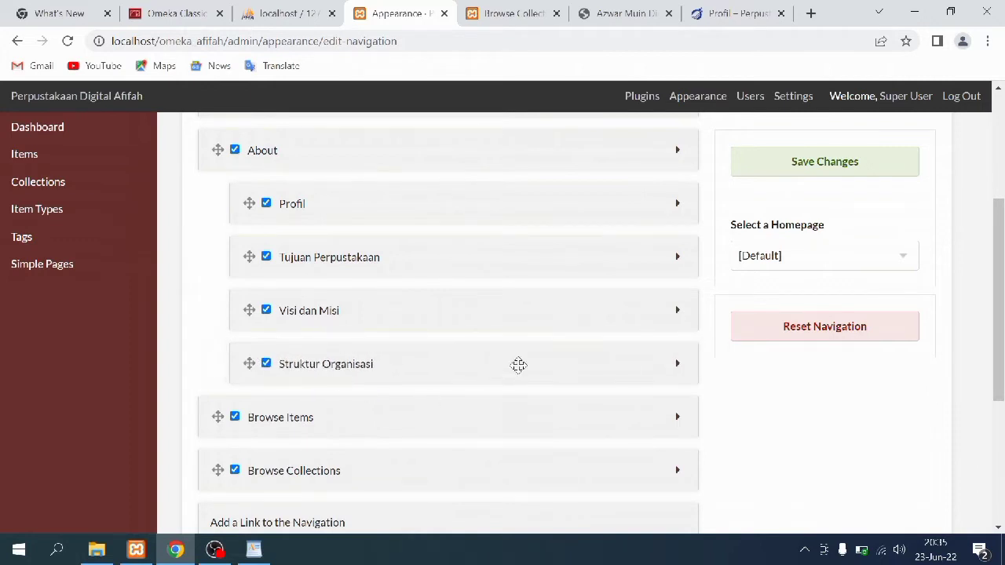
scroll(570, 363, "down", 3)
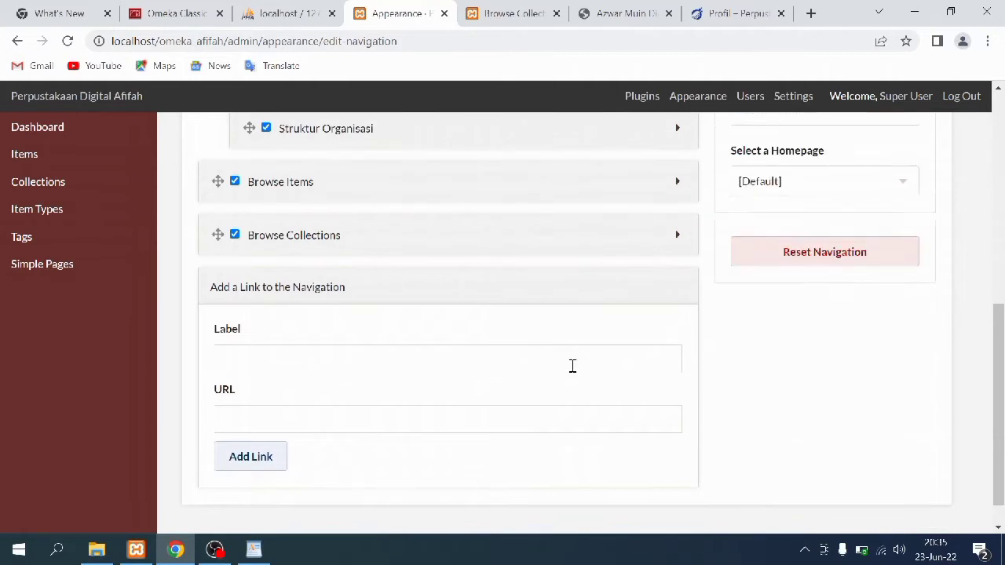
scroll(572, 366, "up", 4)
left_click(824, 445)
left_click(773, 218)
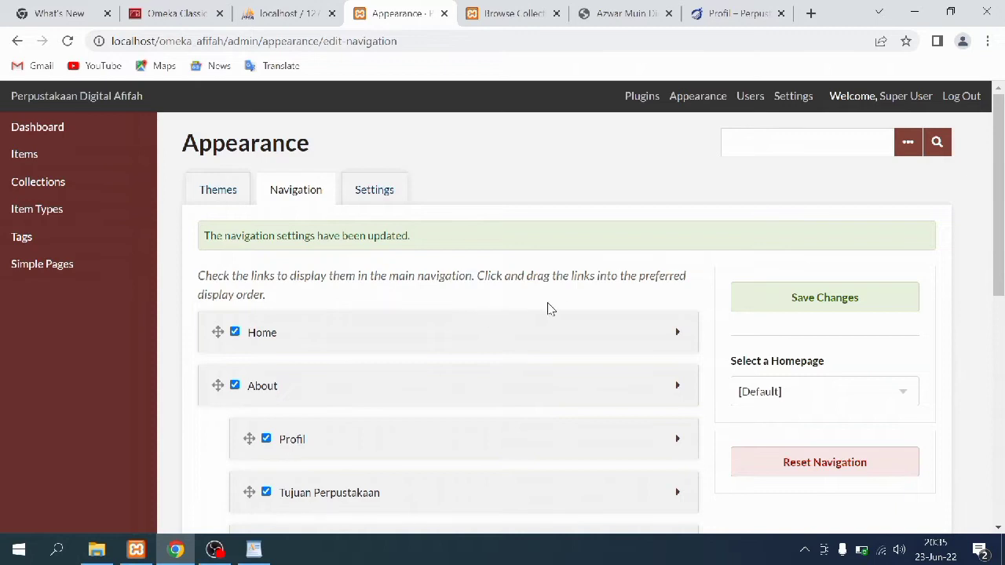
Reload the public site and open Profil, then Tujuan Perpustakaan, from the About dropdown
left_click(514, 13)
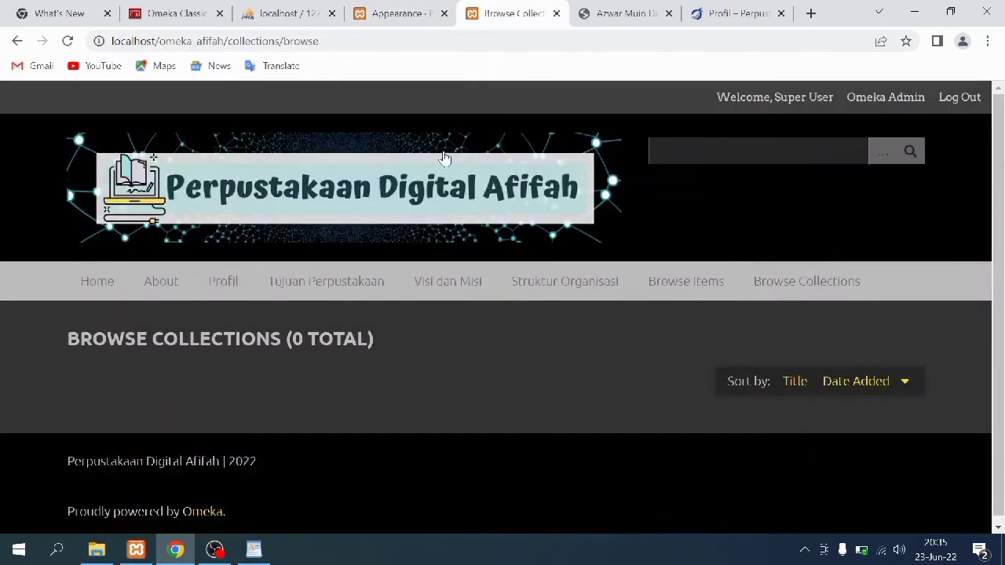
left_click(67, 41)
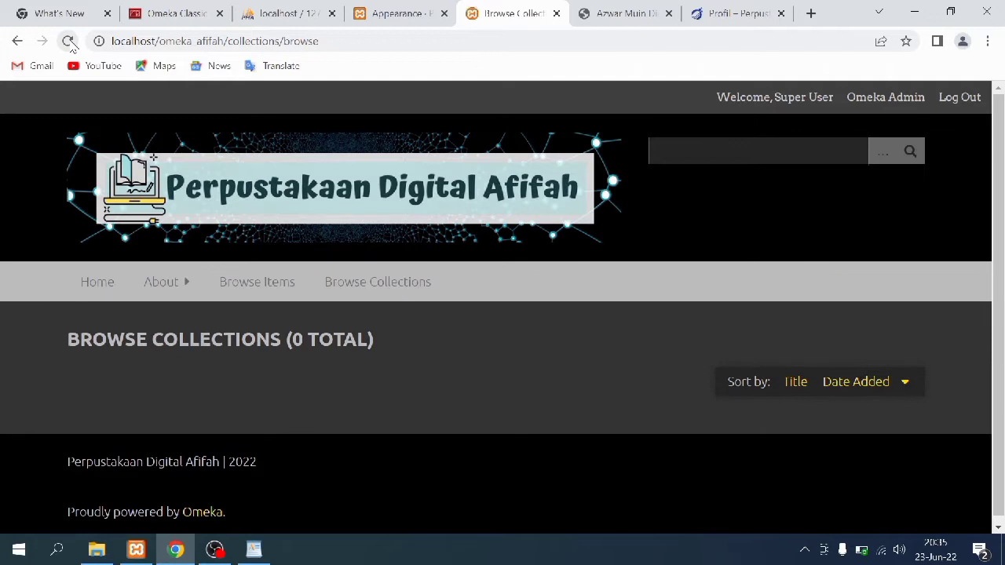
mouse_move(169, 284)
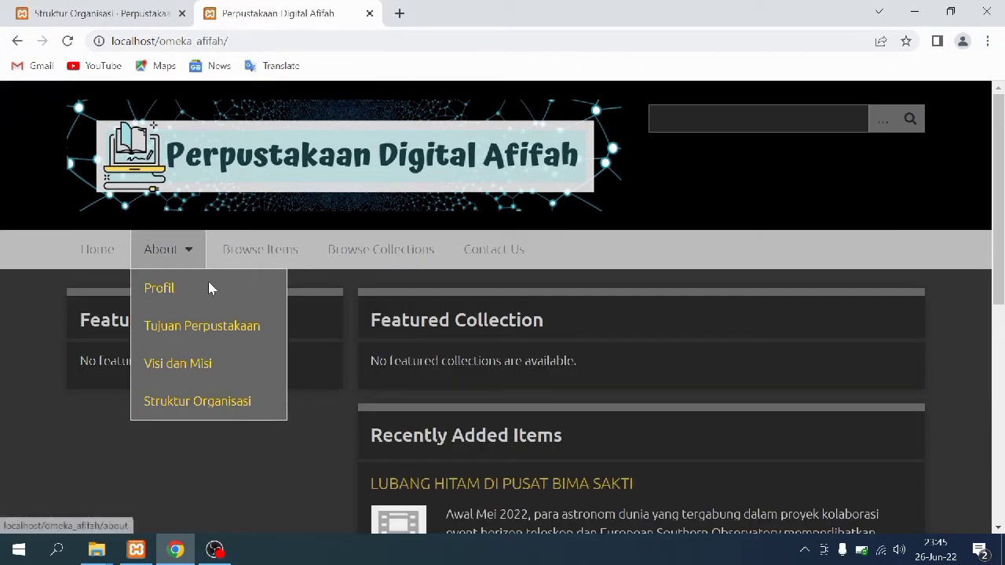
left_click(178, 296)
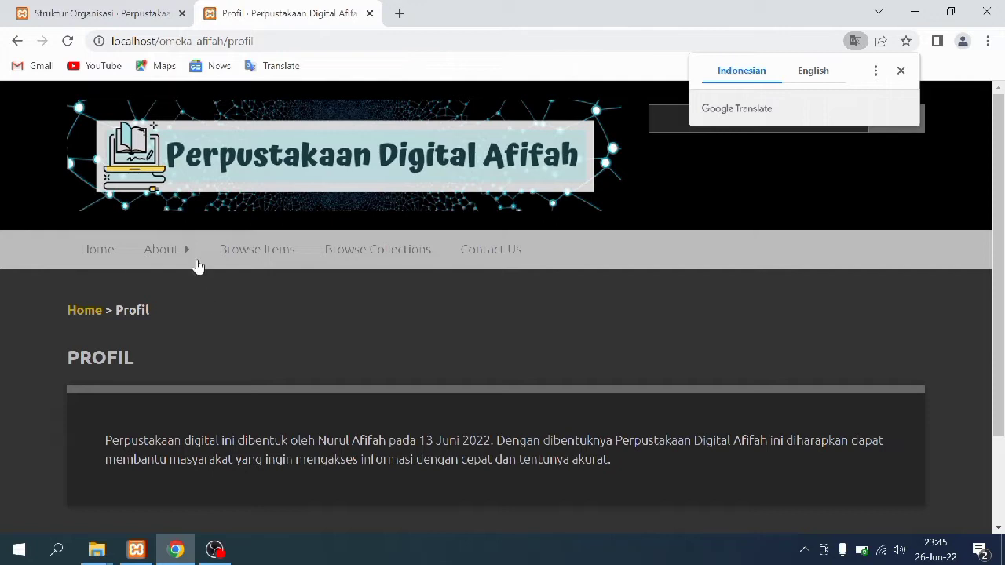
mouse_move(190, 255)
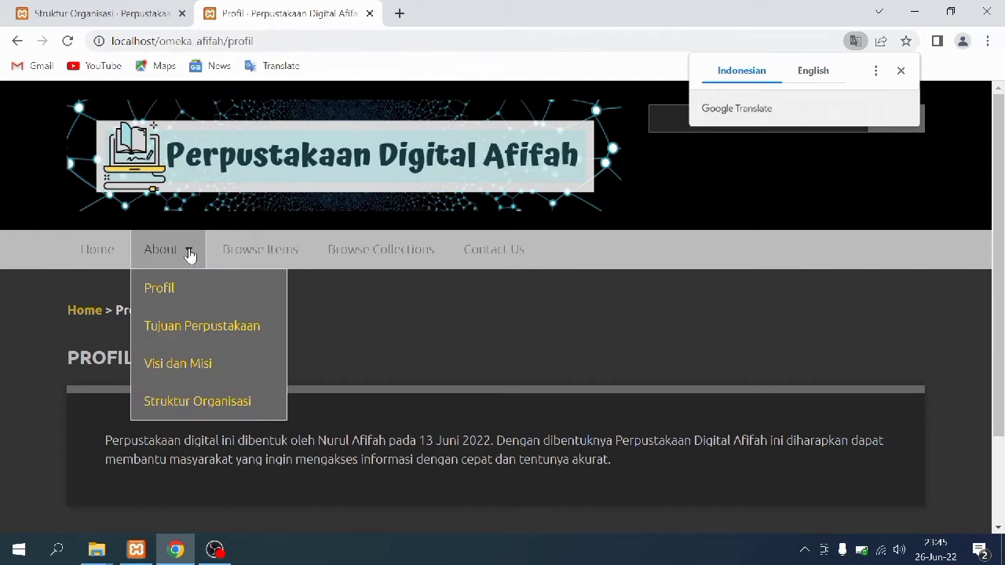
left_click(210, 340)
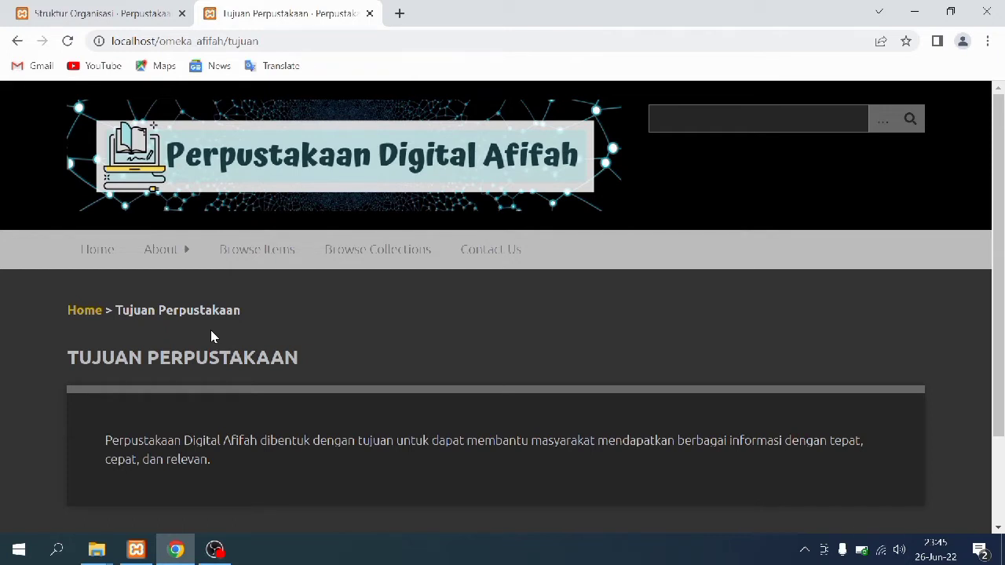
Open Visi dan Misi, then Struktur Organisasi, from the About dropdown
mouse_move(180, 258)
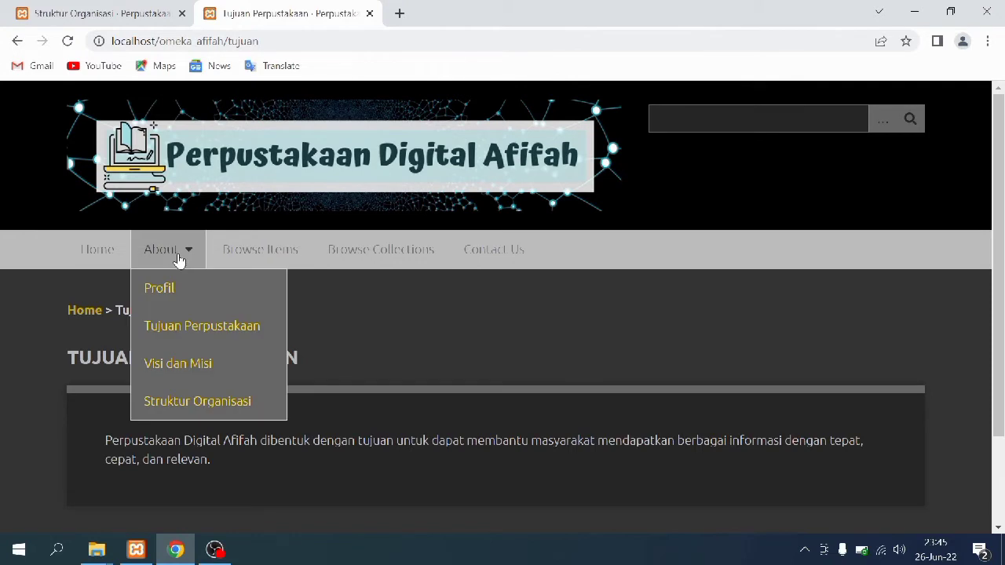
left_click(188, 373)
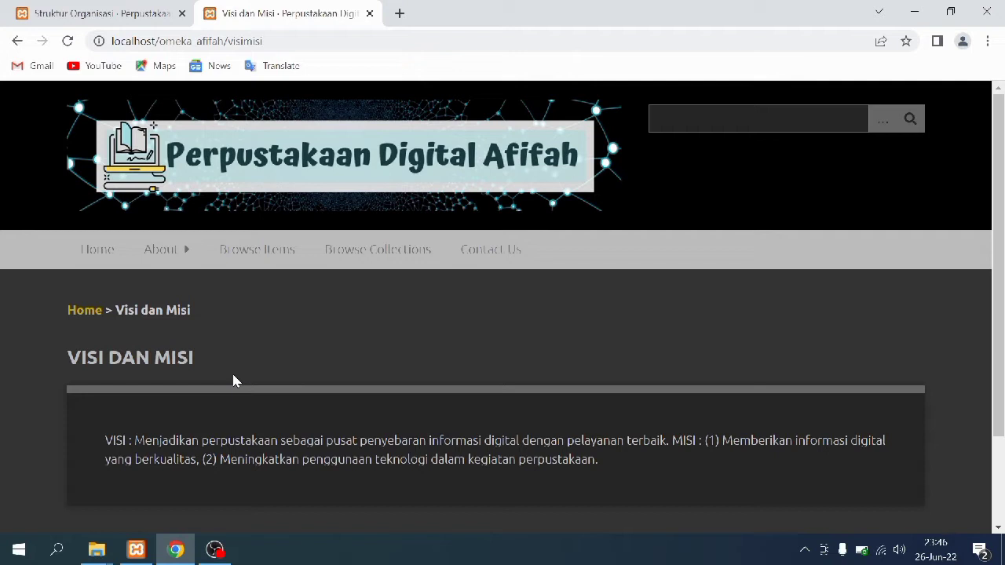
mouse_move(166, 262)
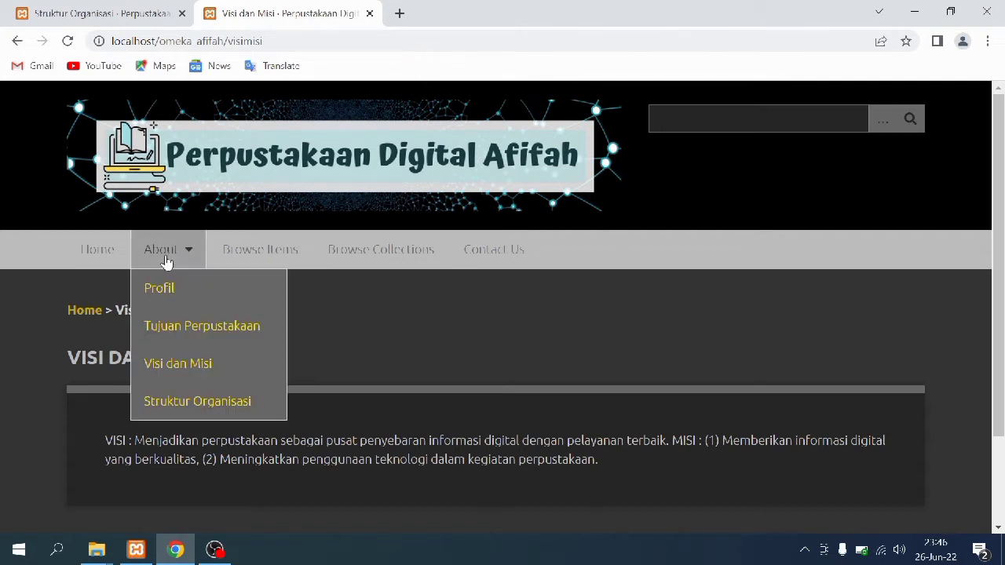
left_click(163, 403)
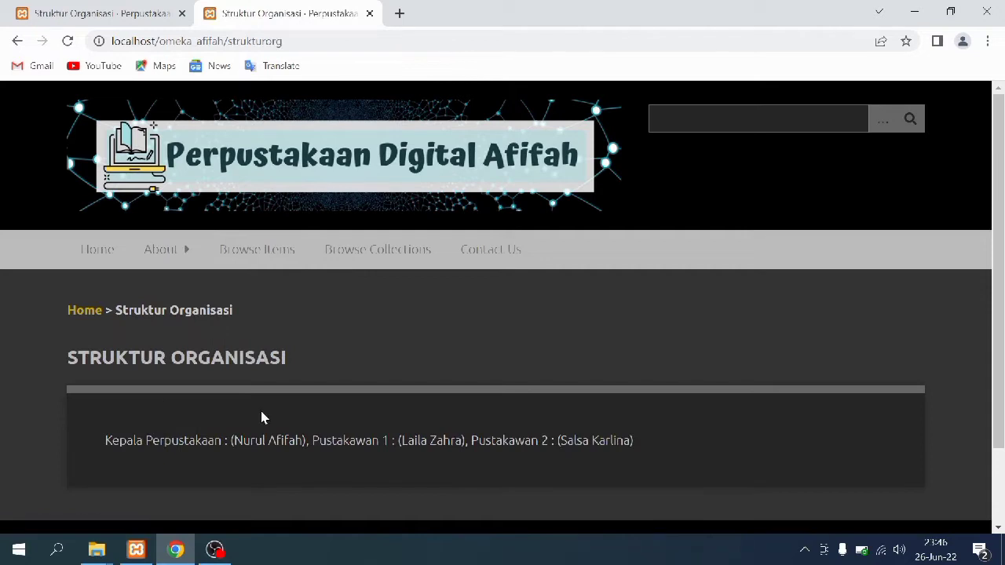
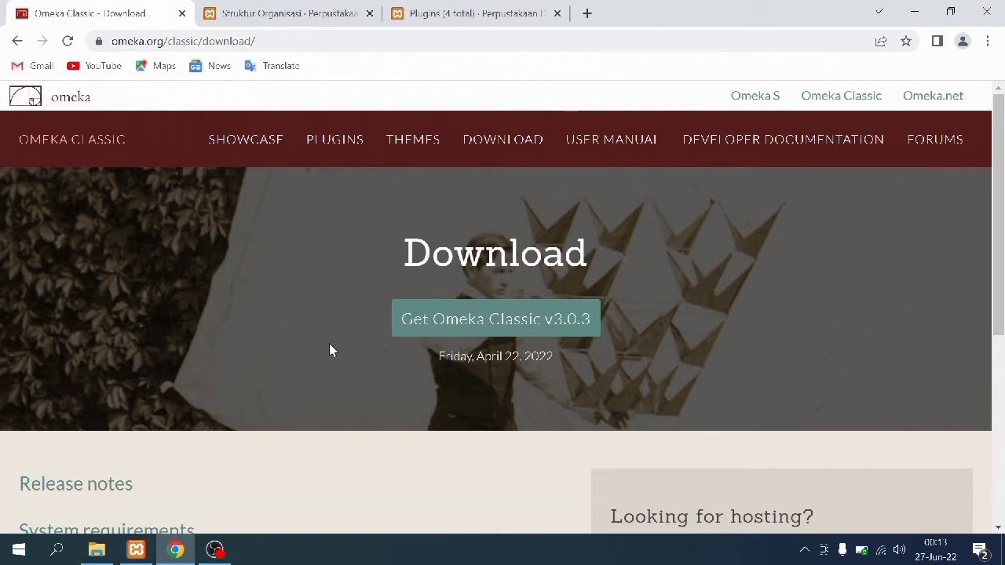
Download the Simple Contact Form 1.1.1 zip from the Omeka Classic plugins directory
left_click(325, 146)
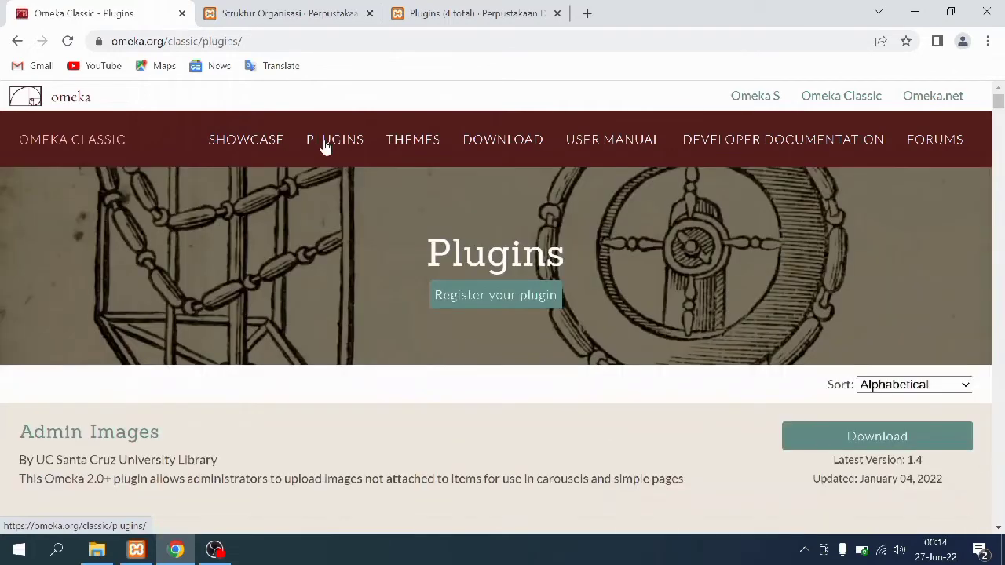
scroll(333, 243, "down", 8)
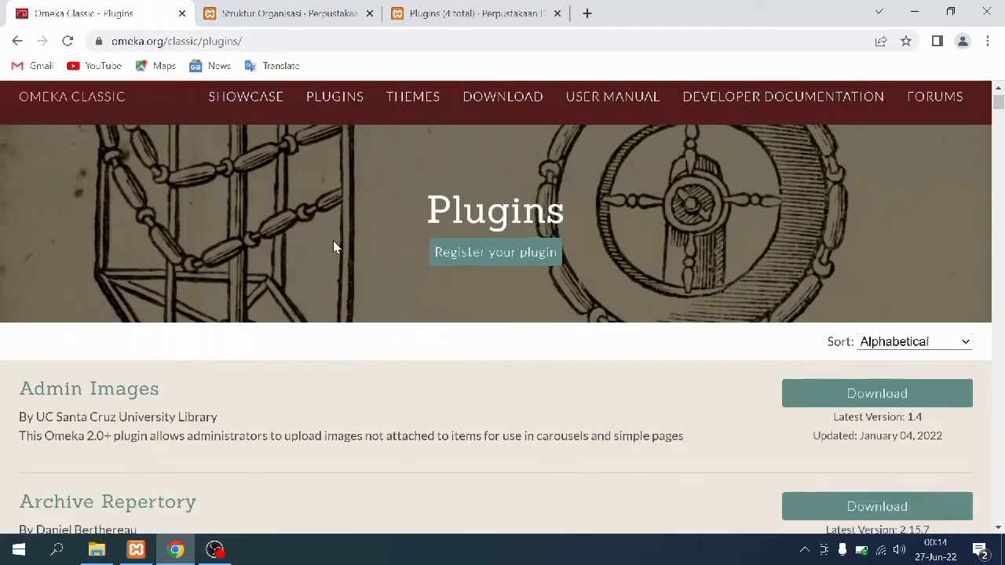
scroll(333, 246, "down", 18)
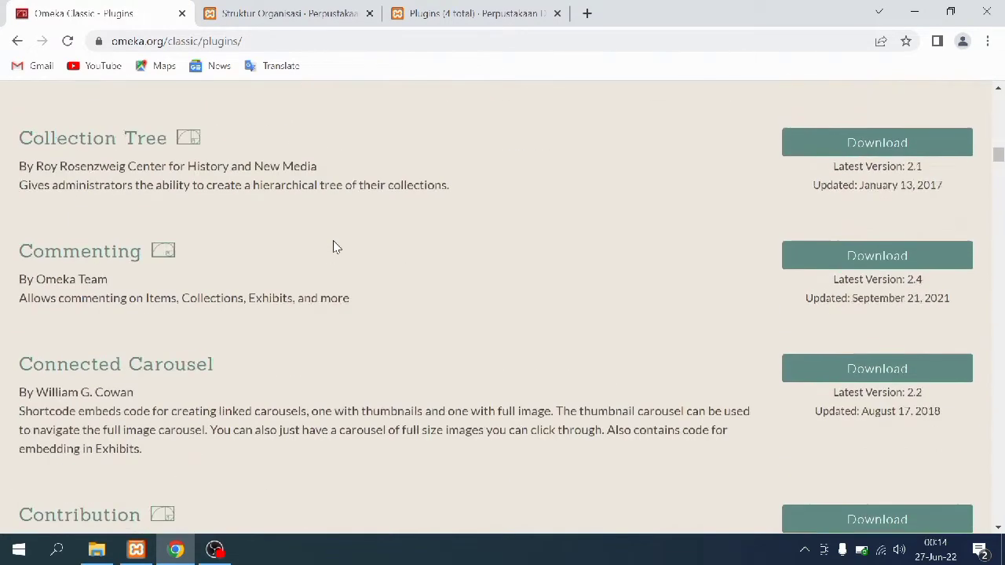
scroll(332, 246, "down", 20)
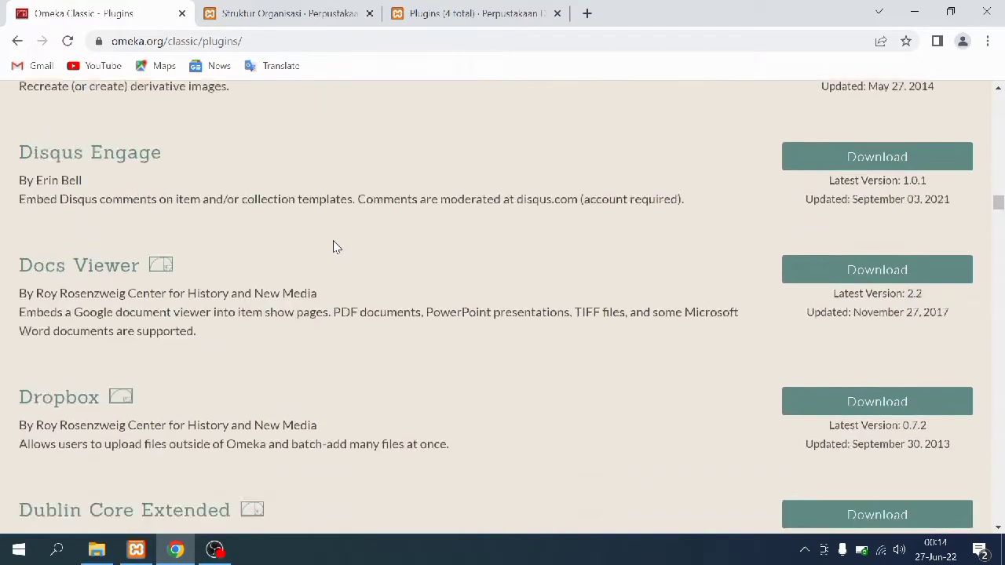
scroll(336, 247, "down", 20)
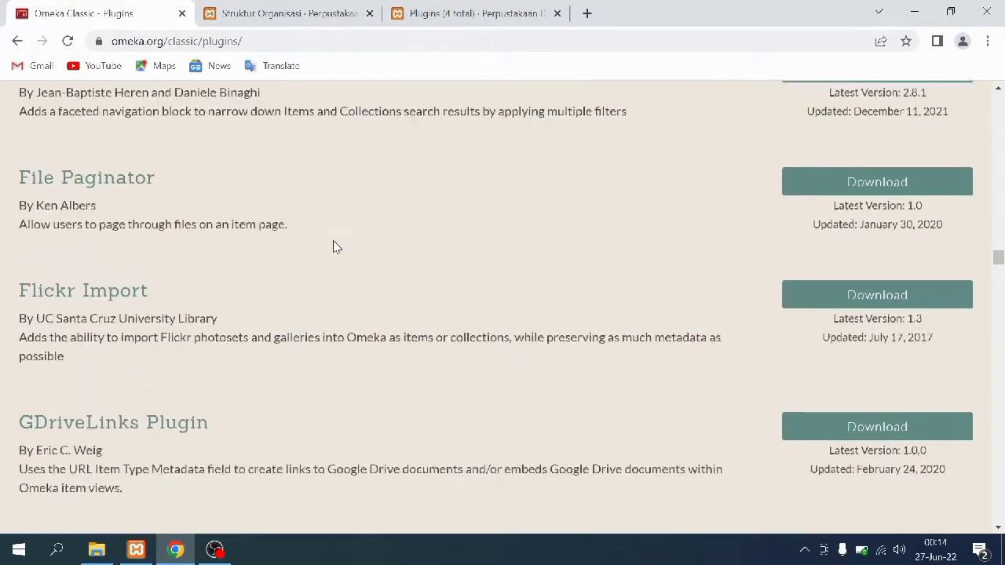
scroll(333, 247, "down", 20)
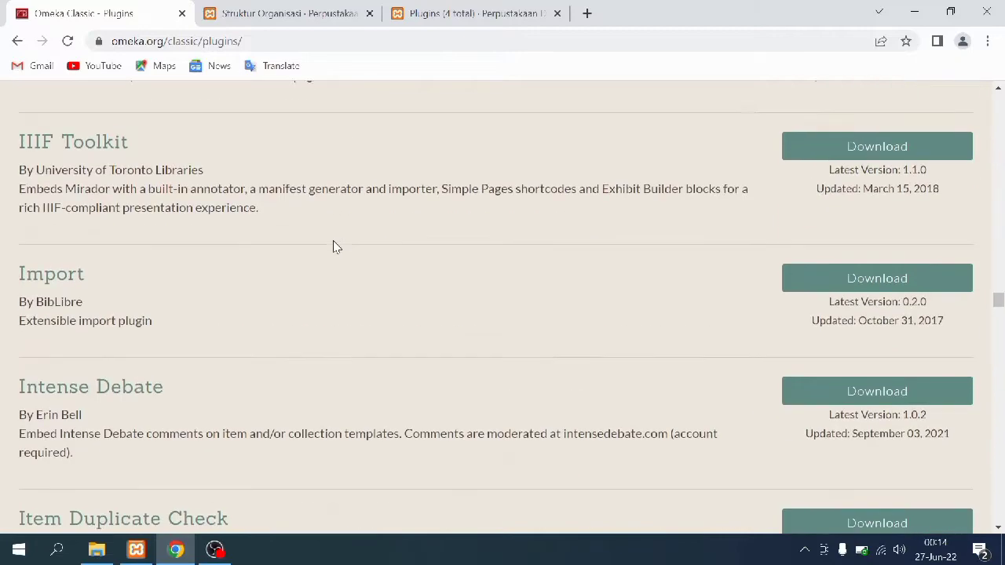
scroll(333, 246, "down", 20)
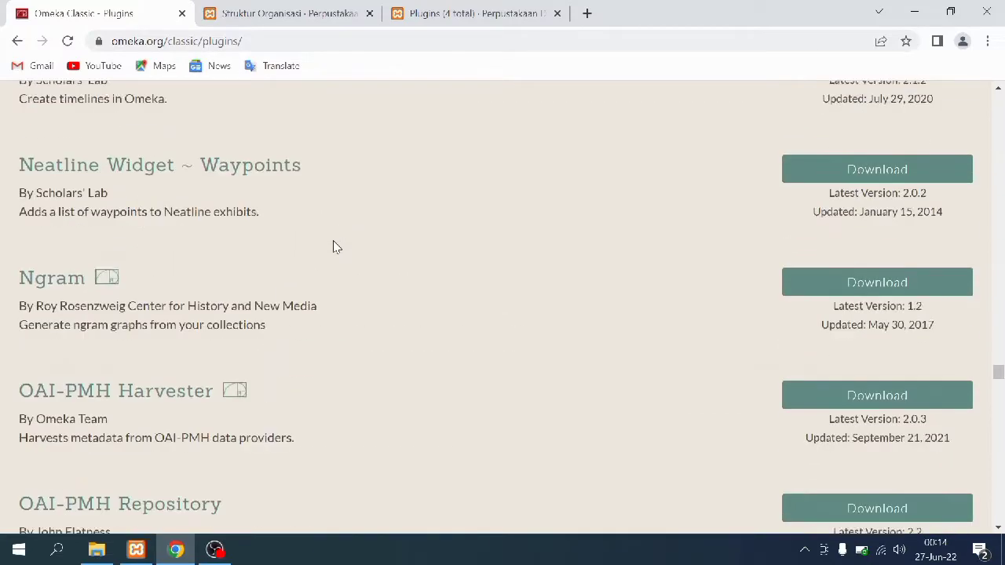
scroll(333, 247, "down", 10)
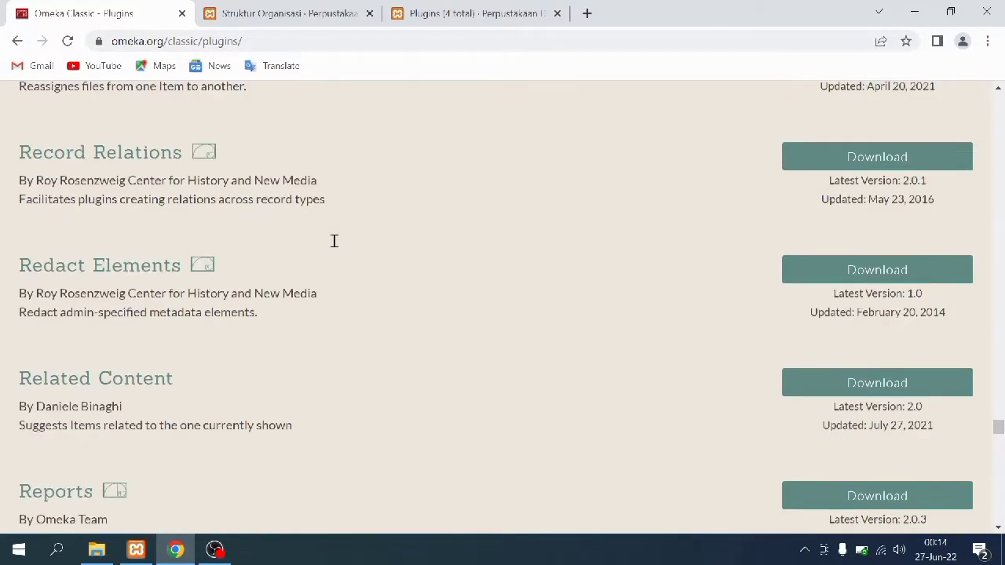
scroll(333, 246, "down", 5)
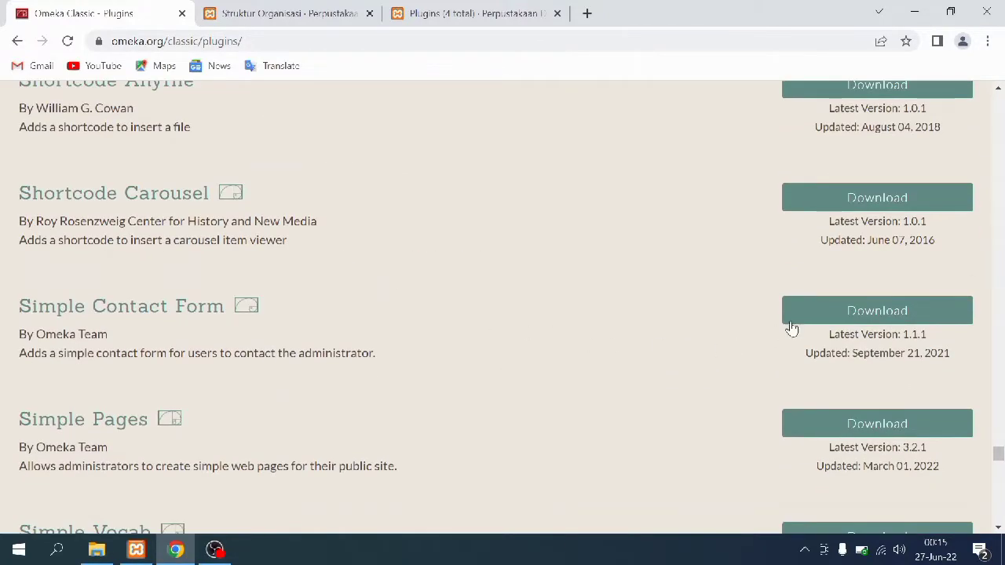
left_click(814, 319)
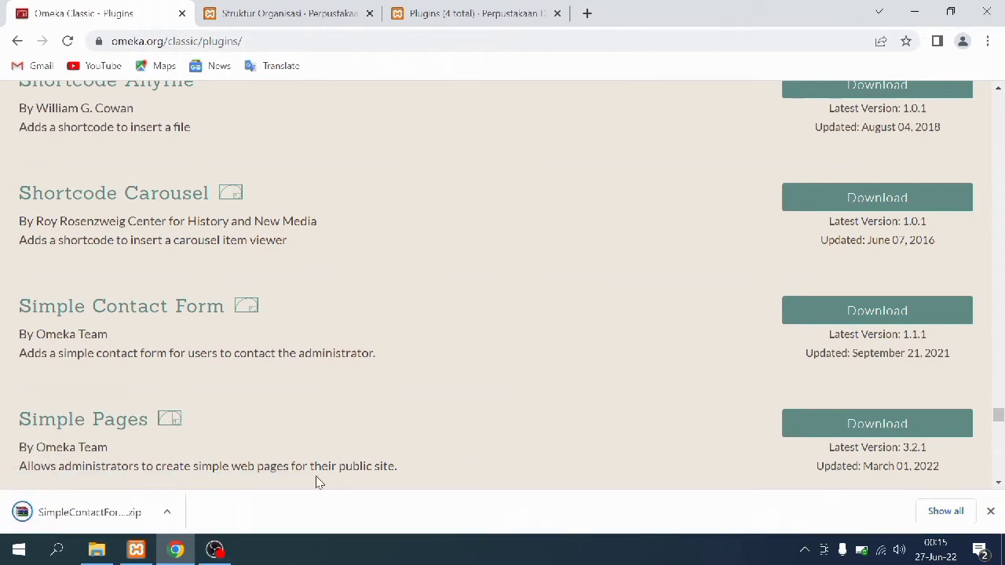
Copy the Simple Contact Form zip from the Downloads folder
left_click(101, 554)
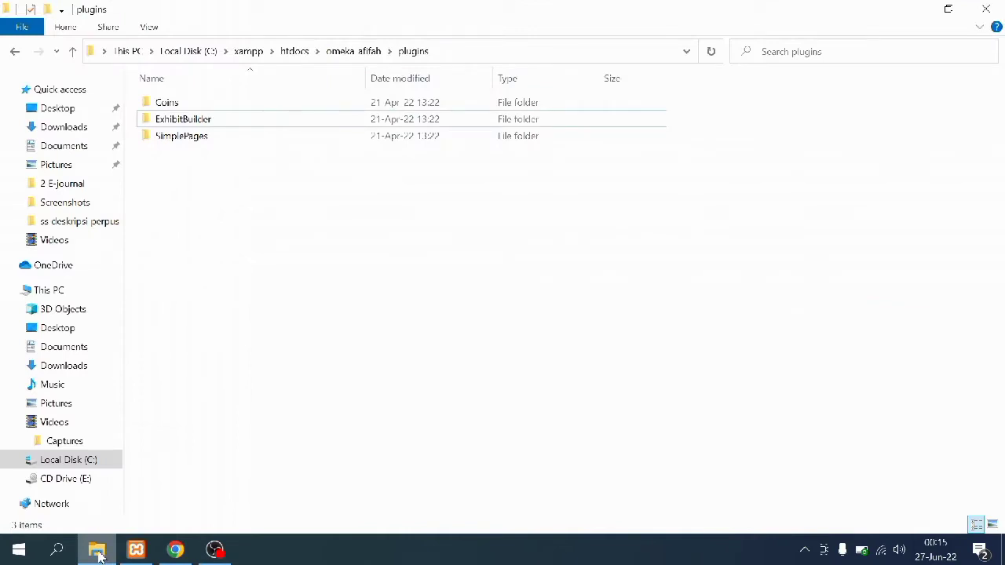
left_click(118, 372)
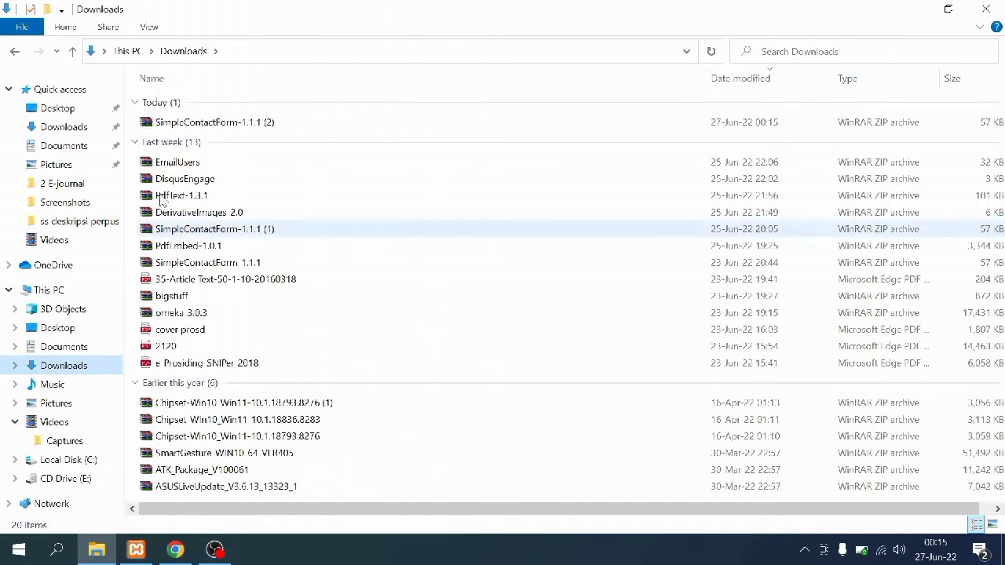
right_click(205, 121)
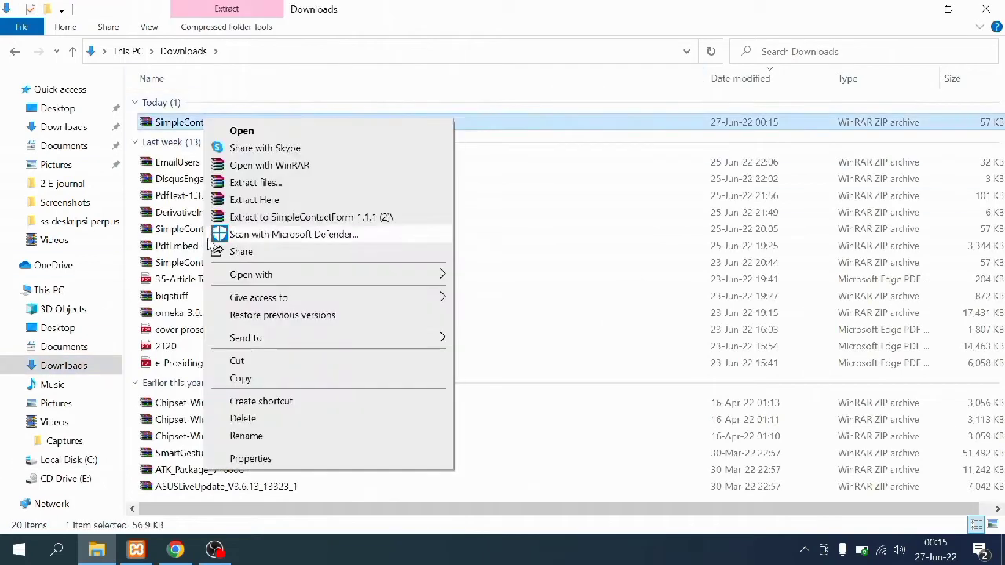
left_click(259, 387)
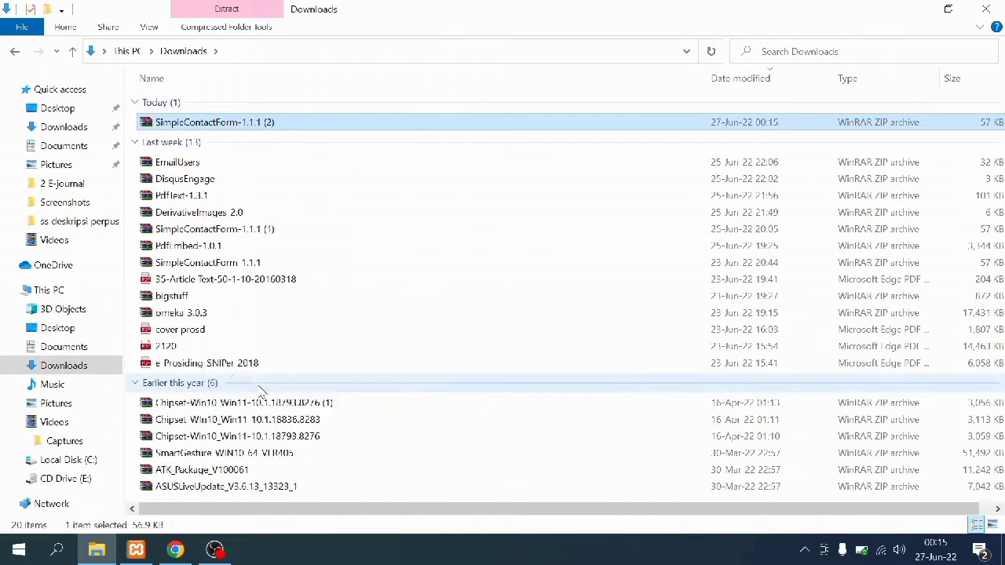
Paste the zip into C:\xampp\htdocs\omeka_afifah\plugins and extract it there
left_click(106, 462)
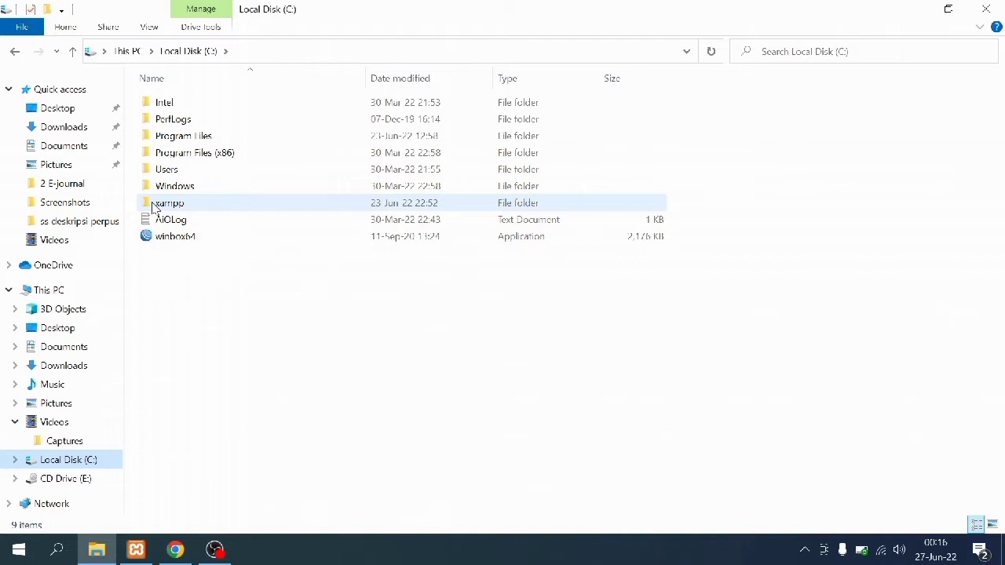
double_click(154, 205)
double_click(154, 185)
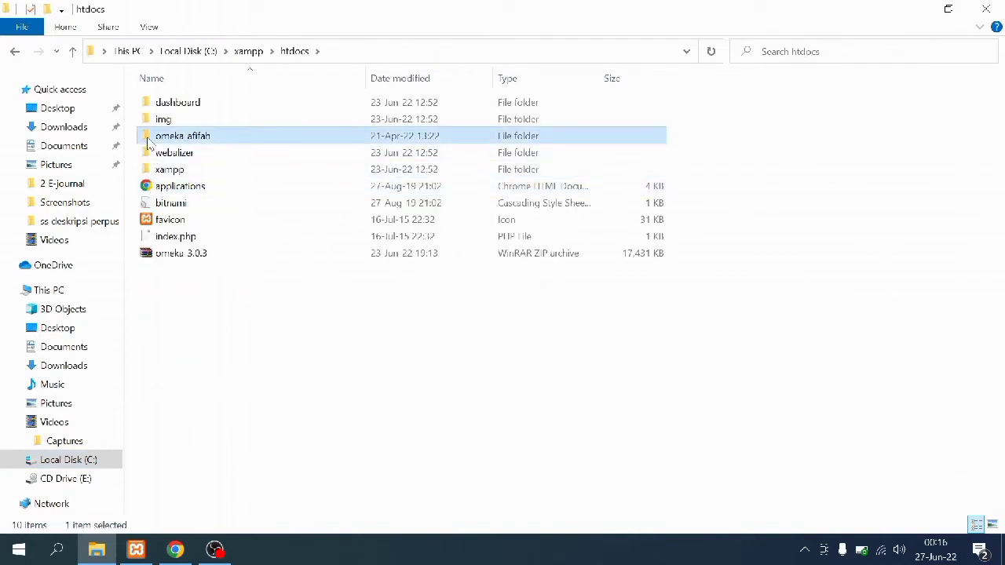
double_click(150, 137)
double_click(148, 169)
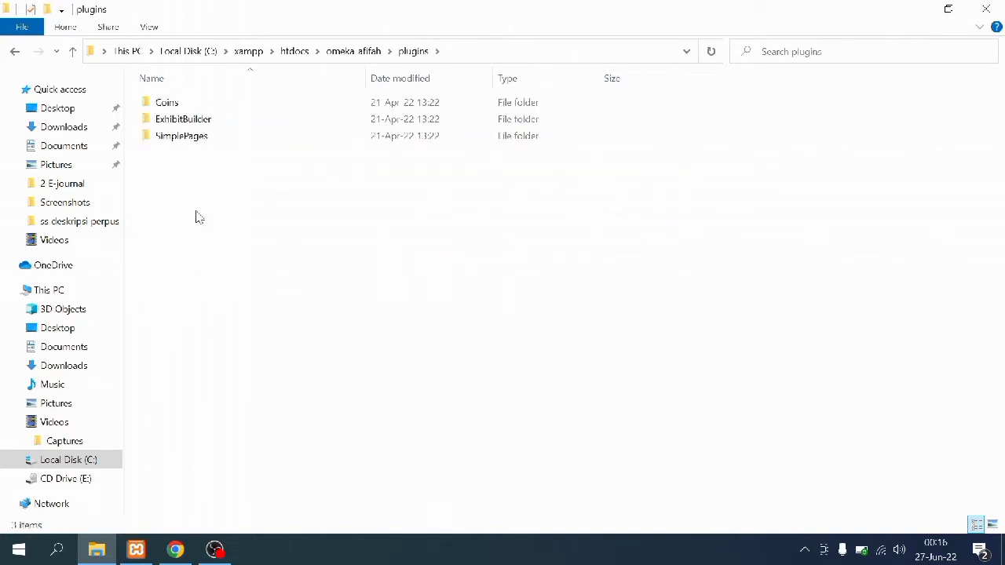
right_click(198, 217)
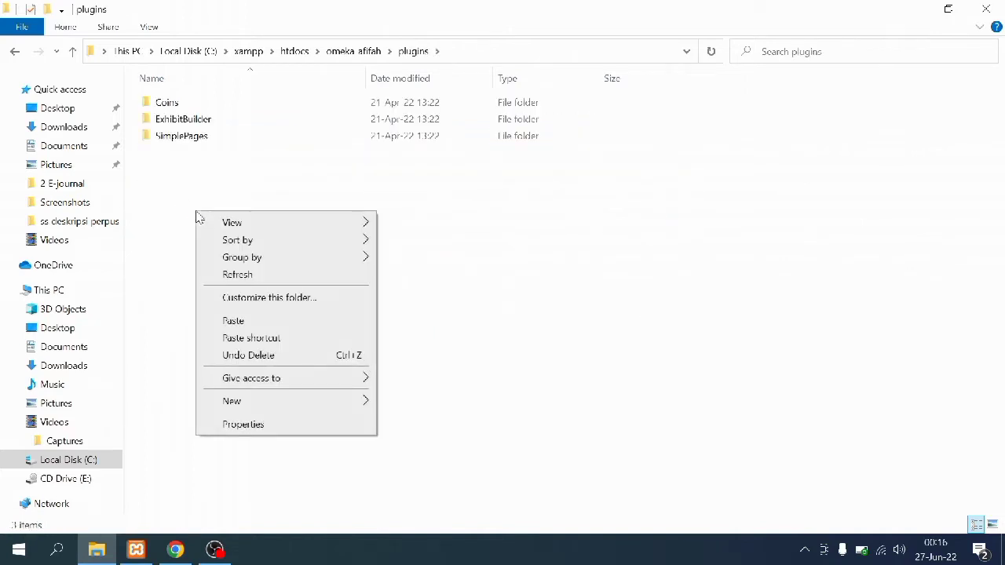
left_click(237, 322)
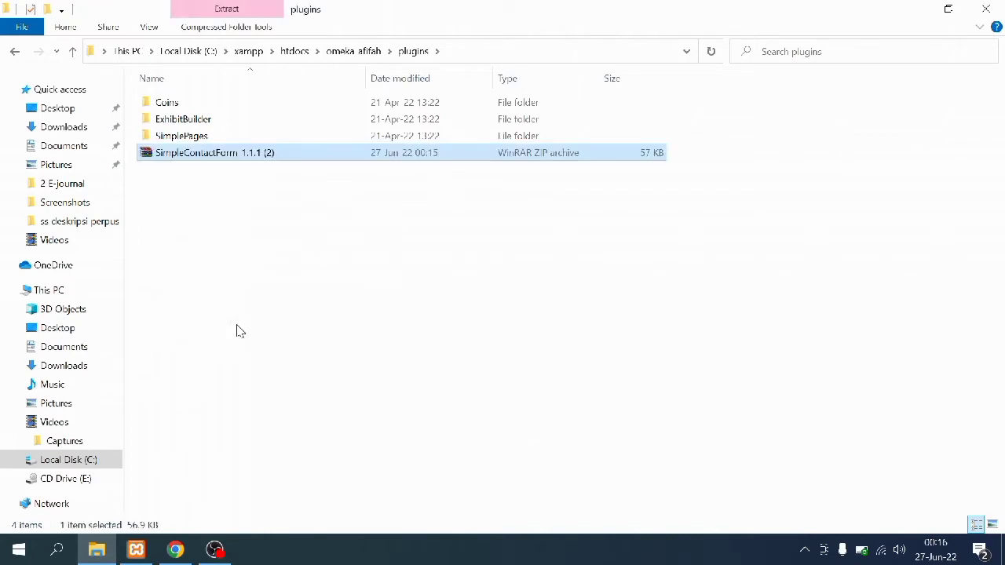
right_click(343, 163)
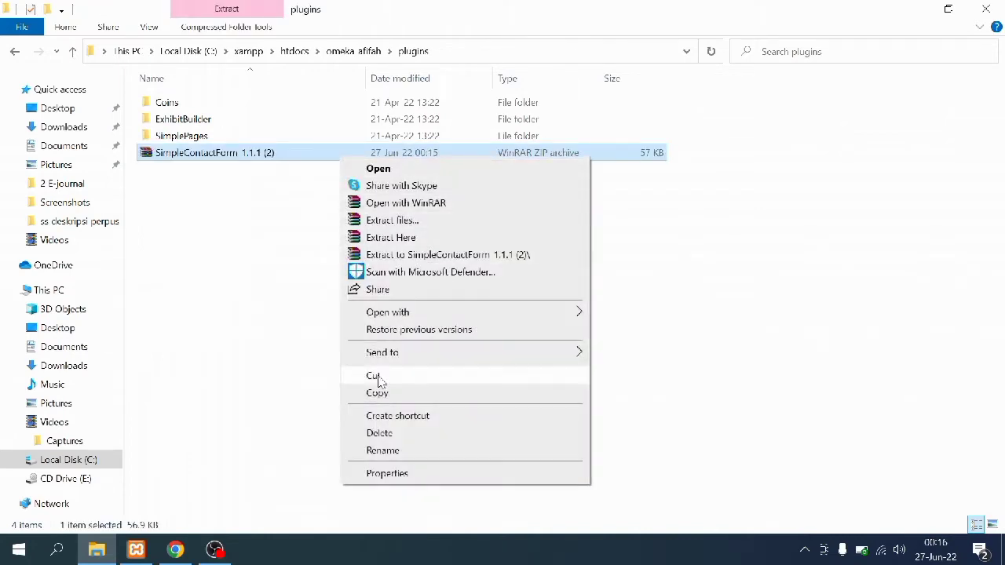
left_click(390, 237)
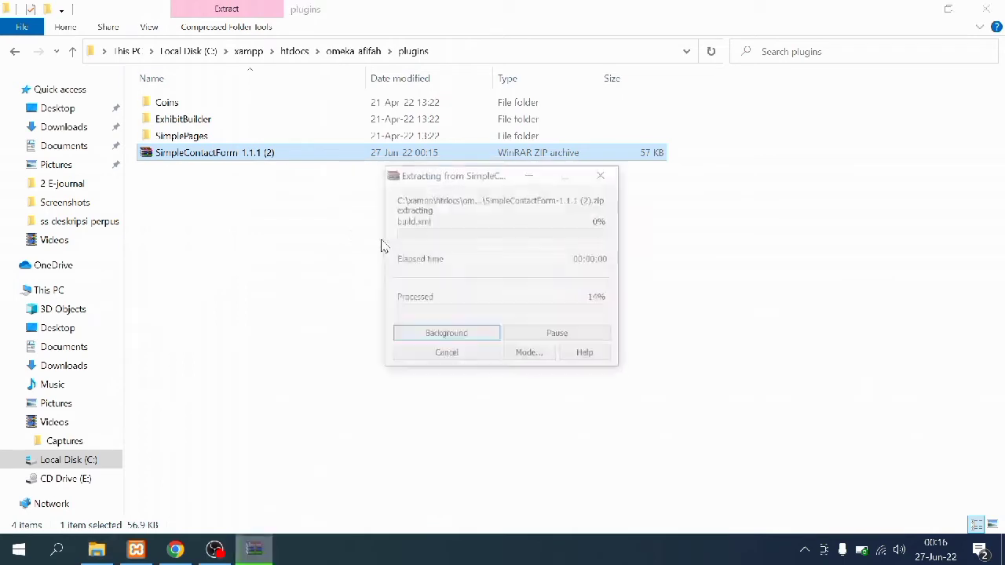
Refresh the admin plugin list, install Simple Contact Form and save its configuration
left_click(177, 552)
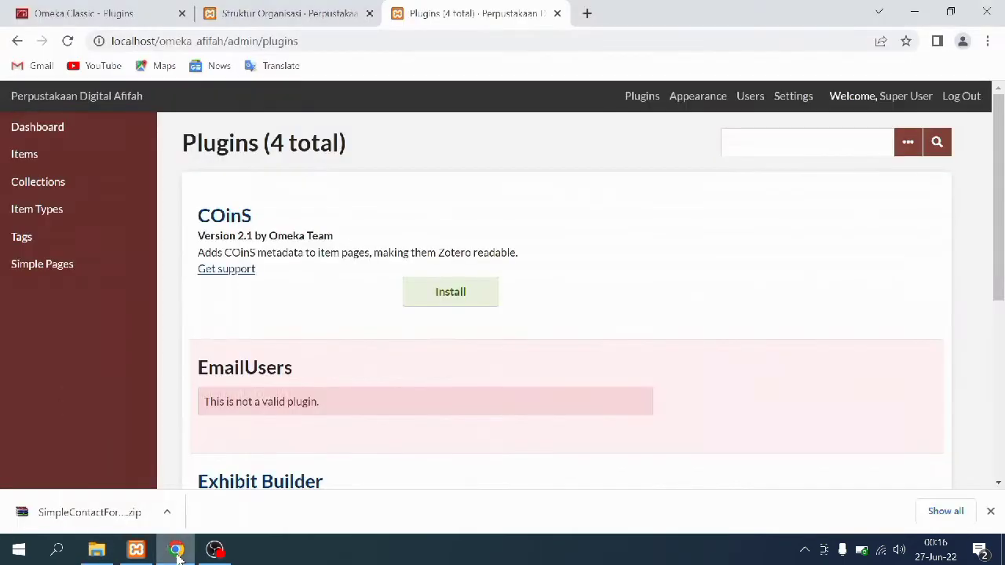
left_click(642, 98)
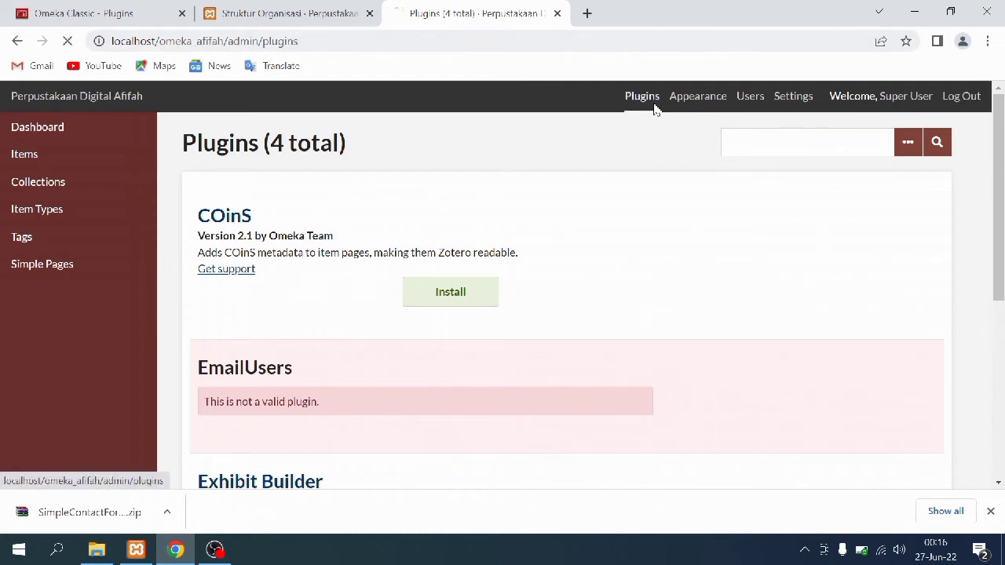
scroll(496, 235, "down", 6)
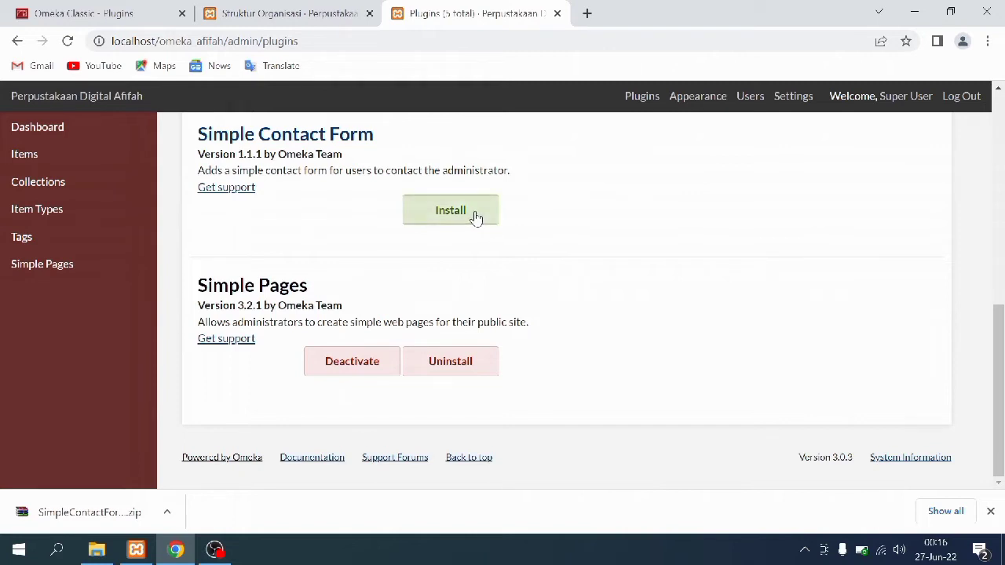
left_click(475, 218)
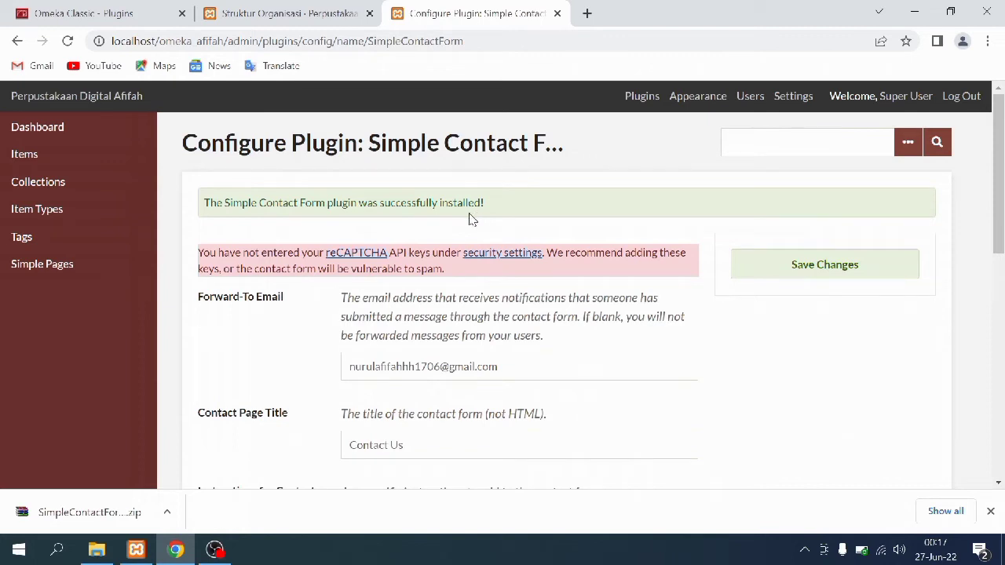
left_click(887, 259)
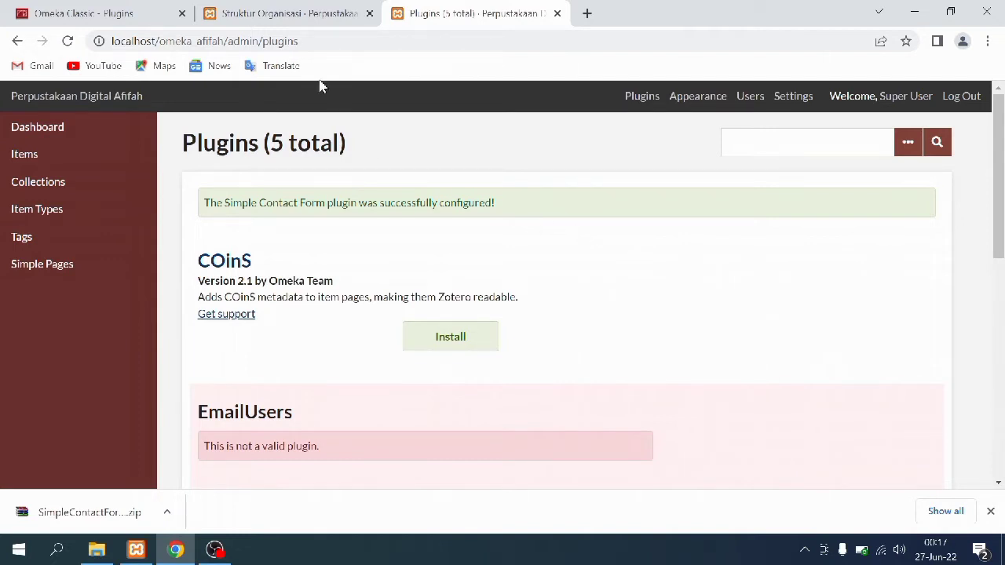
left_click(291, 6)
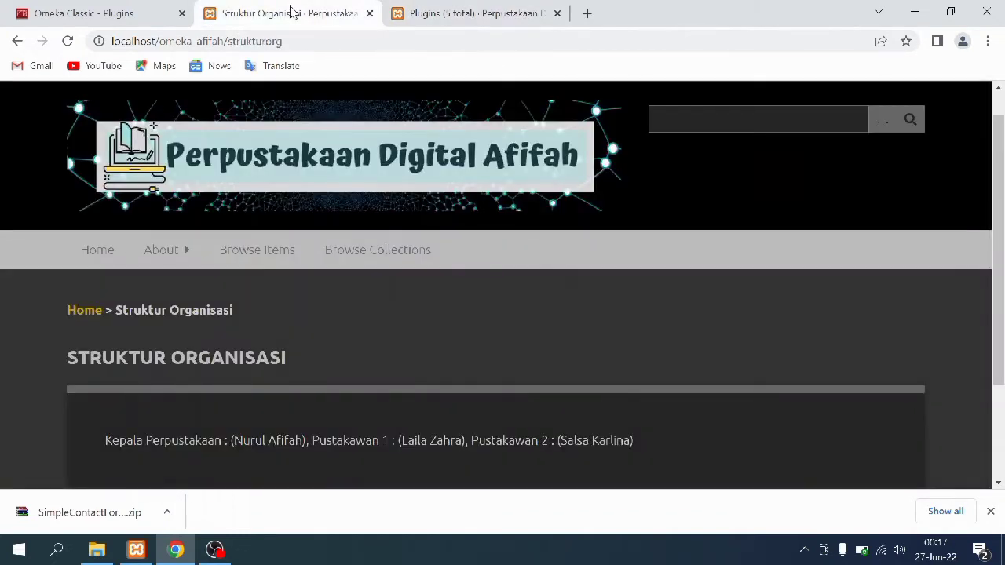
Reload the public site and view the Contact Us form's name, email and message fields
left_click(67, 41)
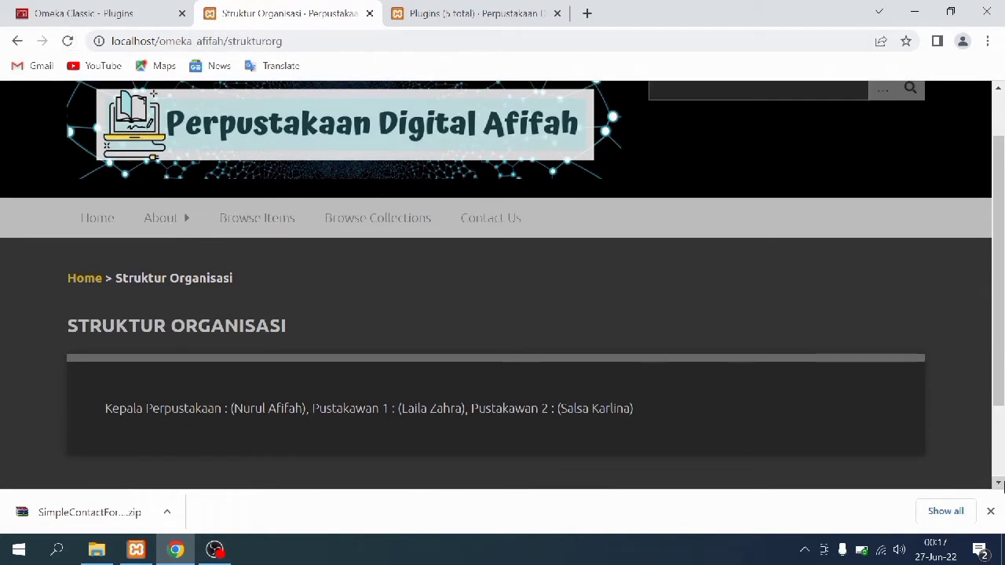
left_click(990, 511)
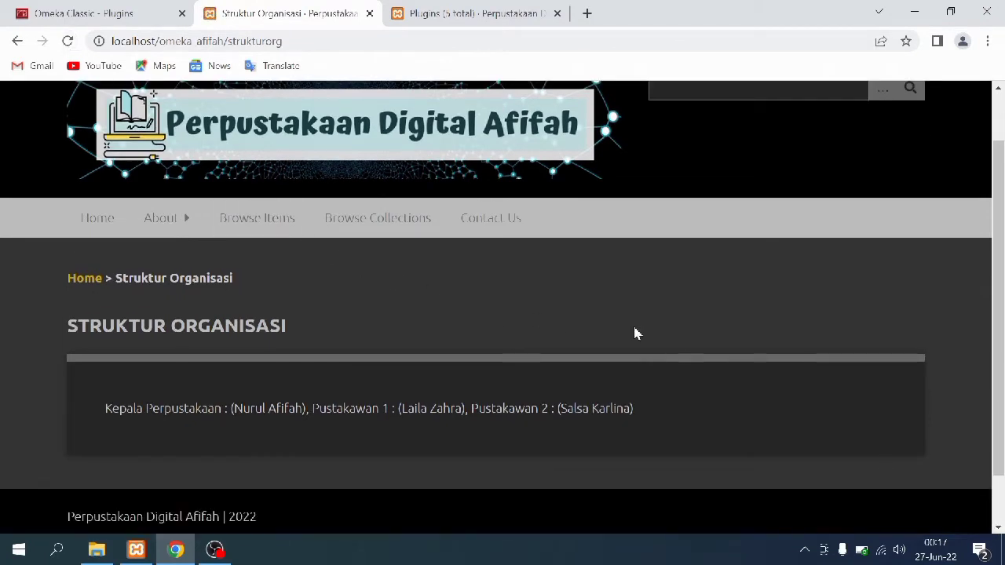
left_click(499, 235)
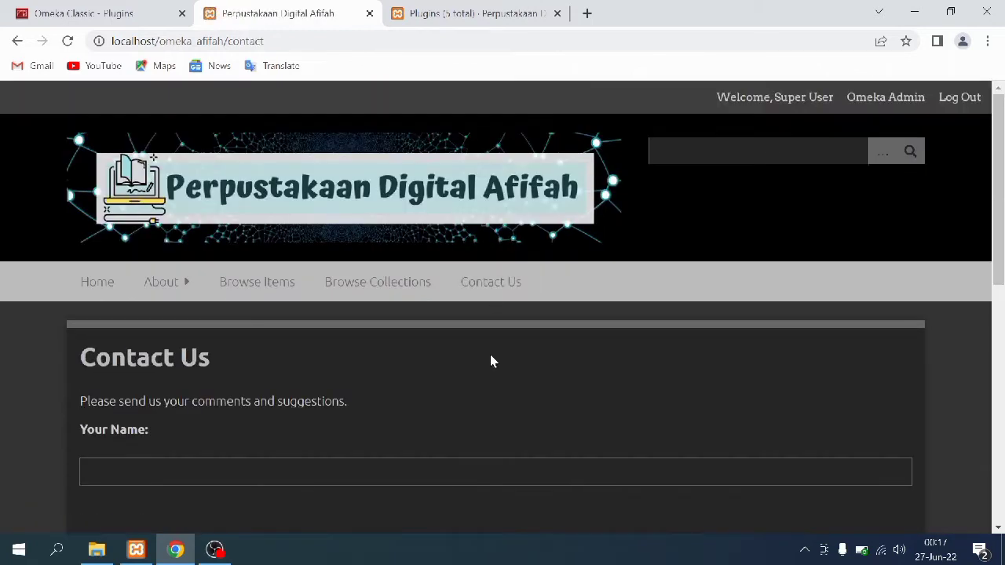
scroll(438, 355, "down", 3)
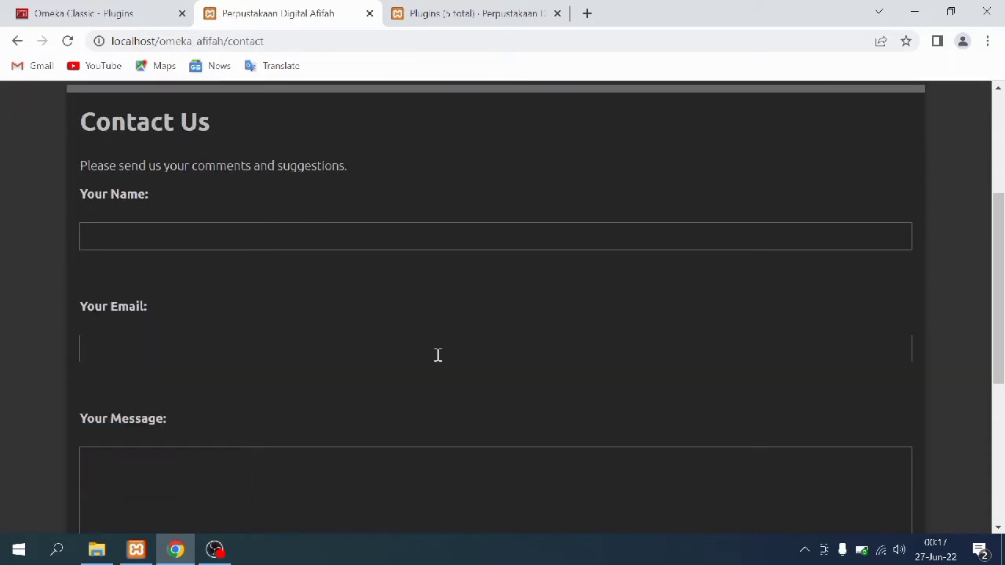
scroll(437, 354, "down", 3)
scroll(437, 354, "up", 3)
scroll(437, 358, "up", 1)
scroll(437, 357, "down", 1)
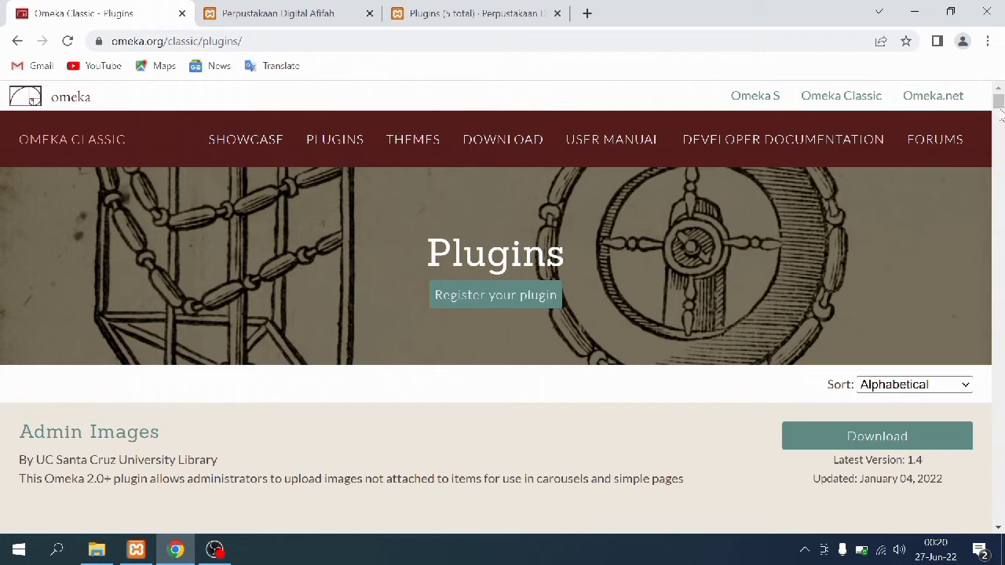
Download the PDF Embed 1.0.1 zip from the omeka.org plugin list
left_click_drag(997, 103, 999, 410)
scroll(628, 376, "up", 3)
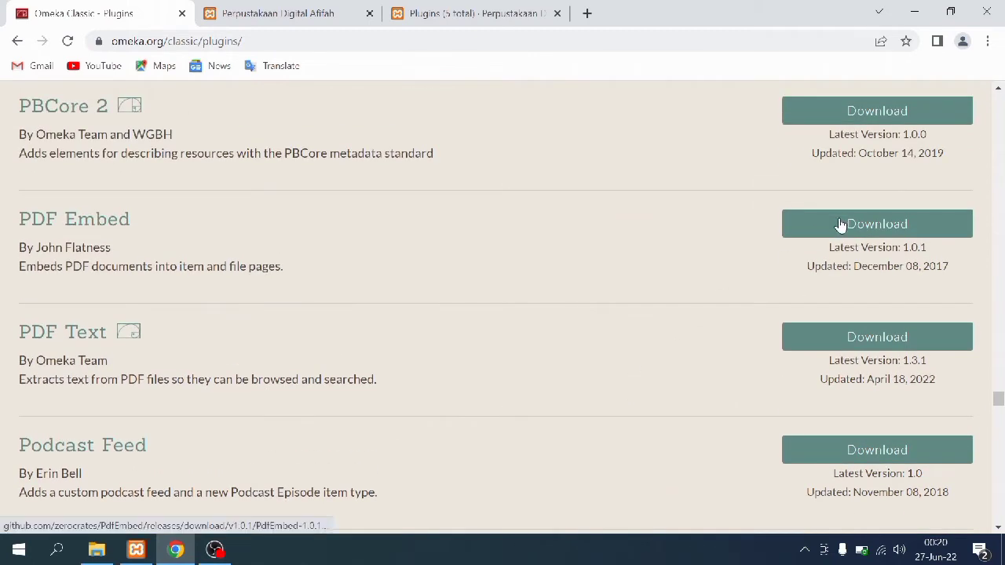
left_click(818, 232)
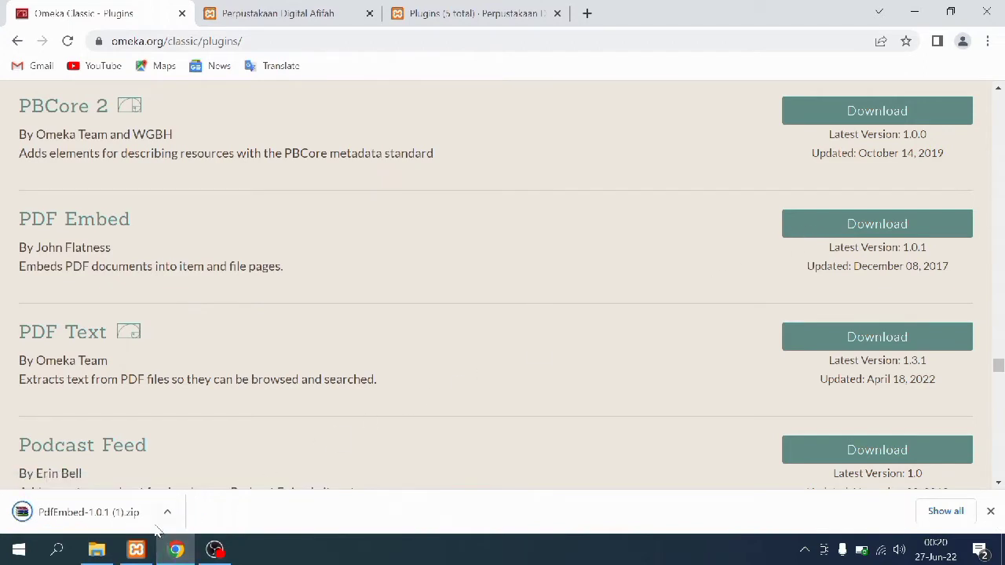
left_click(100, 553)
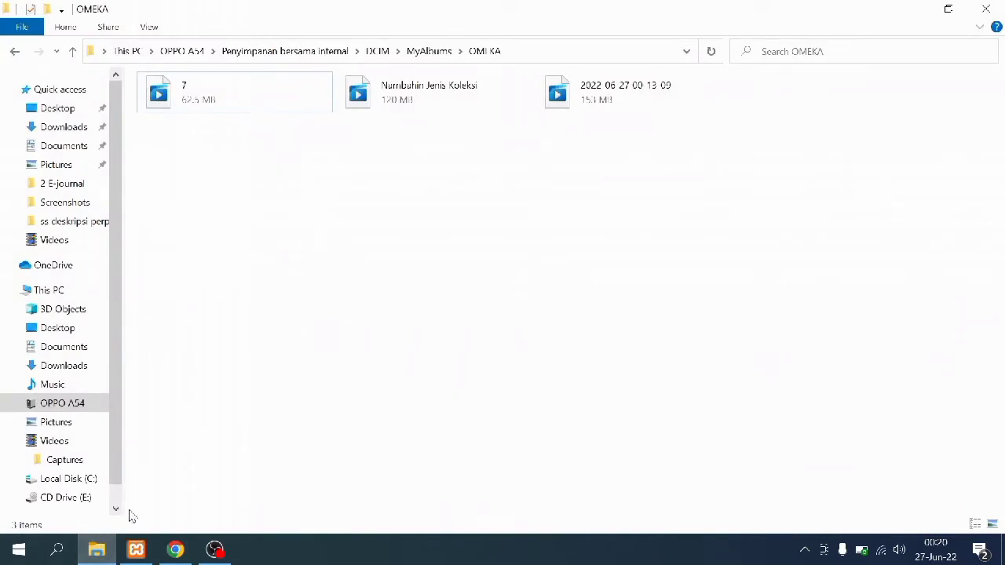
Copy the PdfEmbed-1.0.1 zip from the Downloads folder
left_click(93, 366)
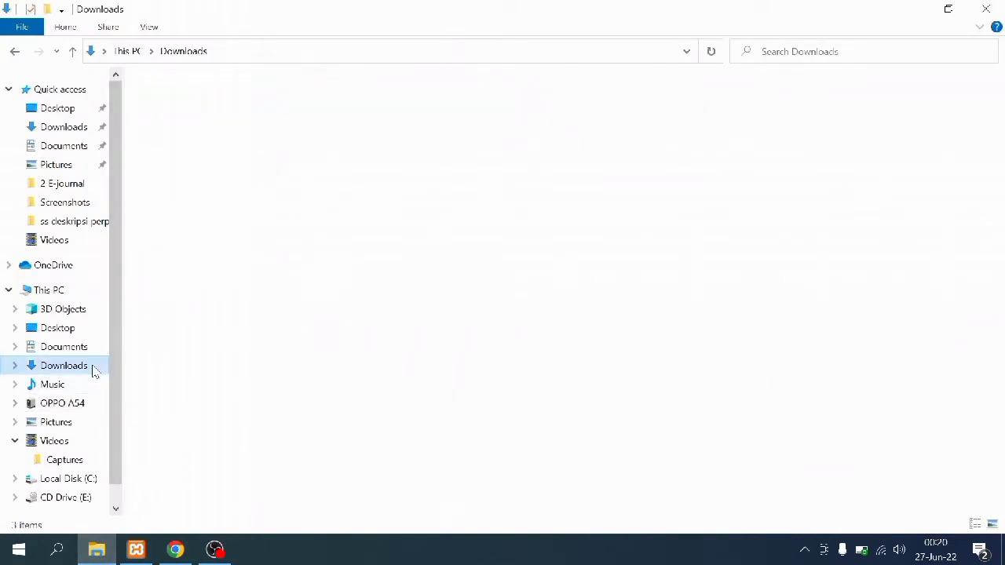
left_click(235, 123)
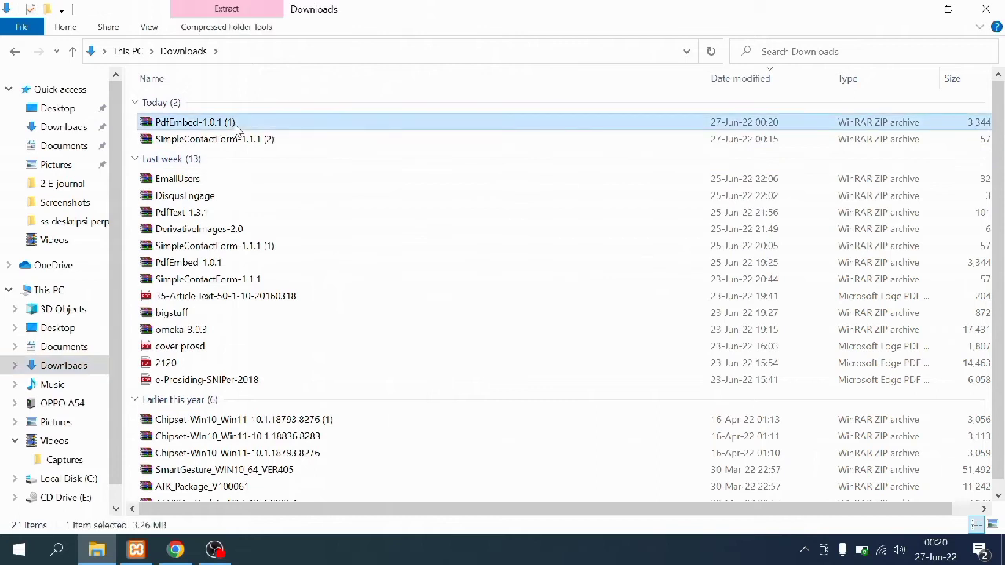
right_click(235, 123)
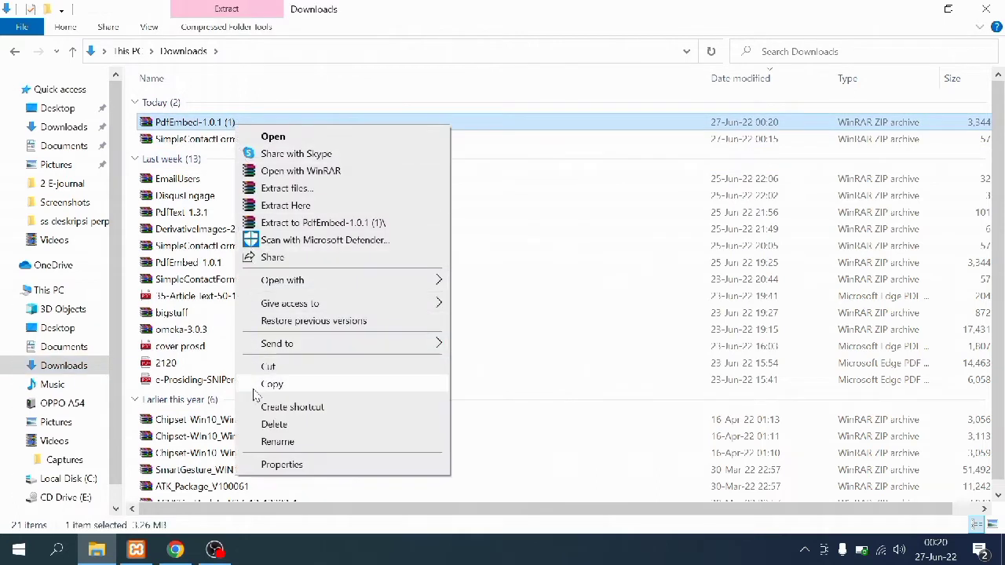
left_click(267, 385)
Paste the zip into omeka_afifah's plugins folder and extract it as a PdfEmbed folder
left_click(67, 481)
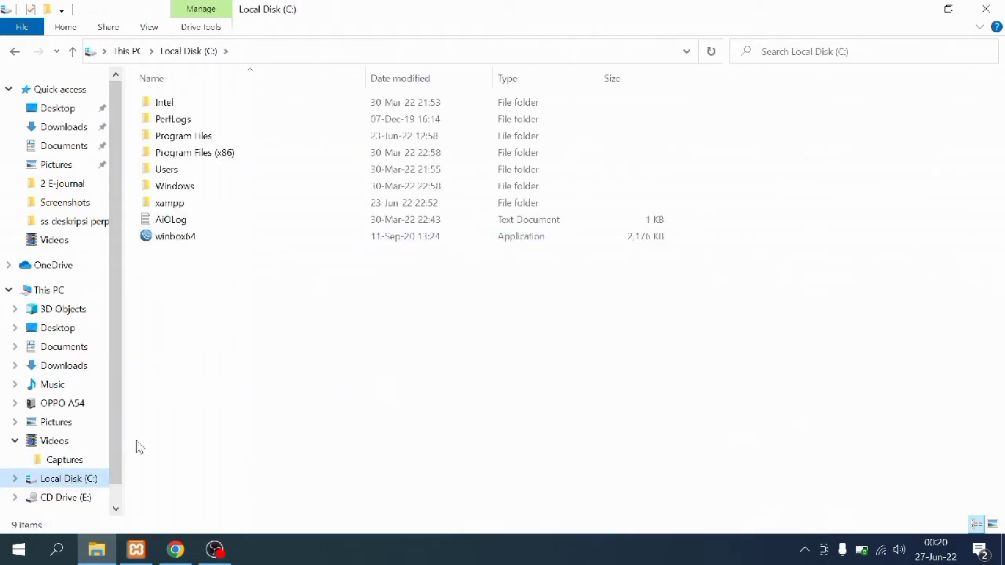
double_click(185, 204)
double_click(193, 187)
double_click(189, 136)
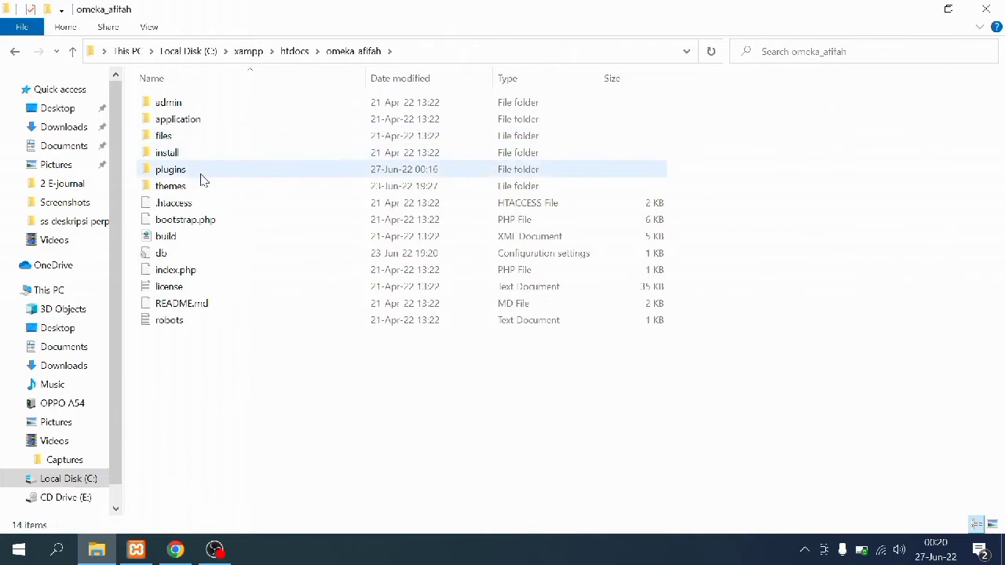
double_click(202, 171)
right_click(206, 230)
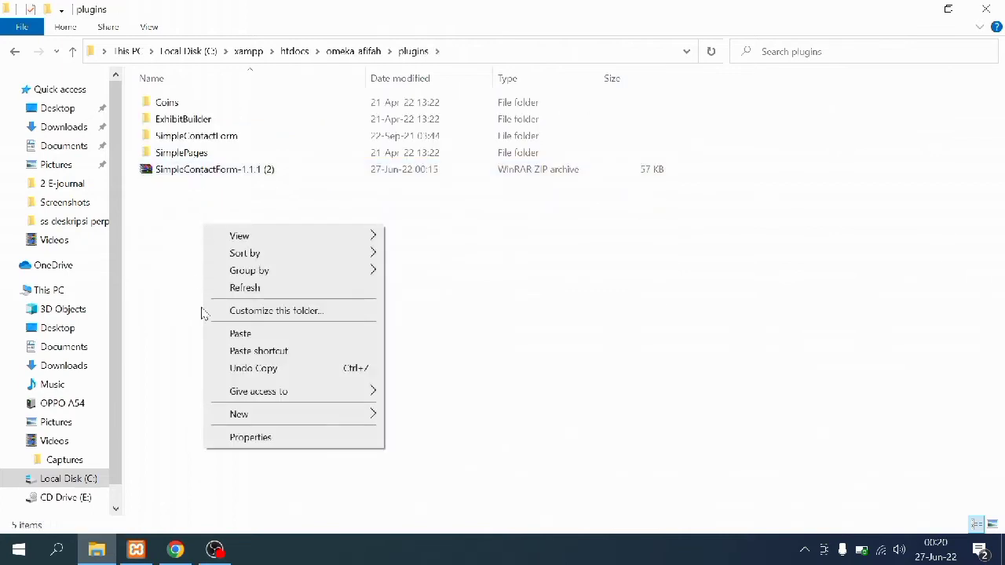
left_click(240, 334)
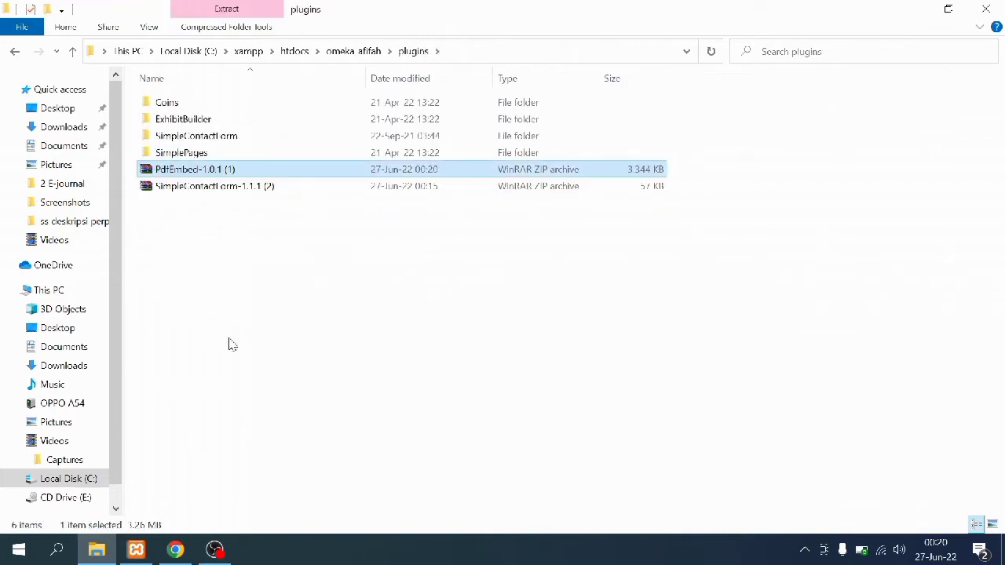
right_click(193, 170)
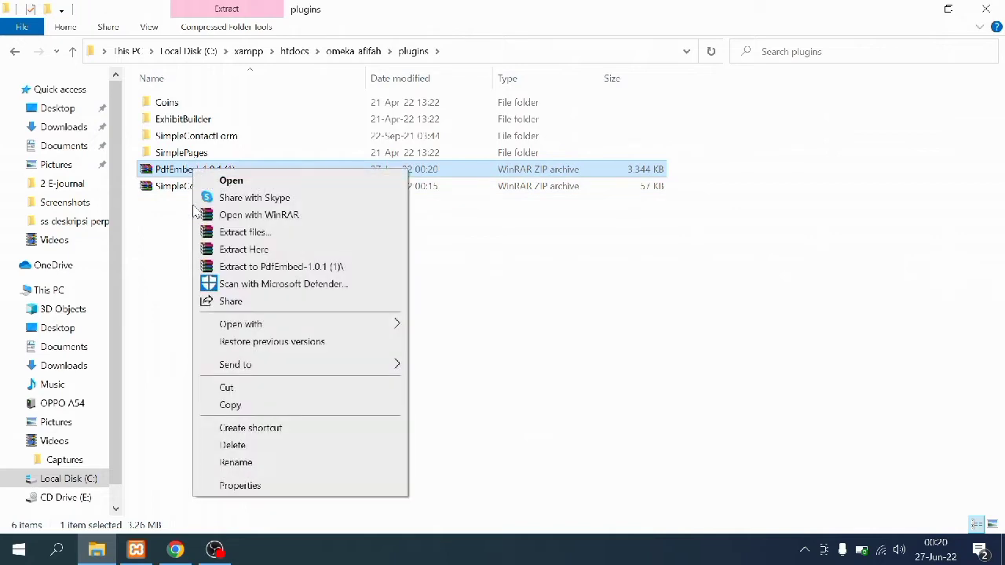
left_click(231, 250)
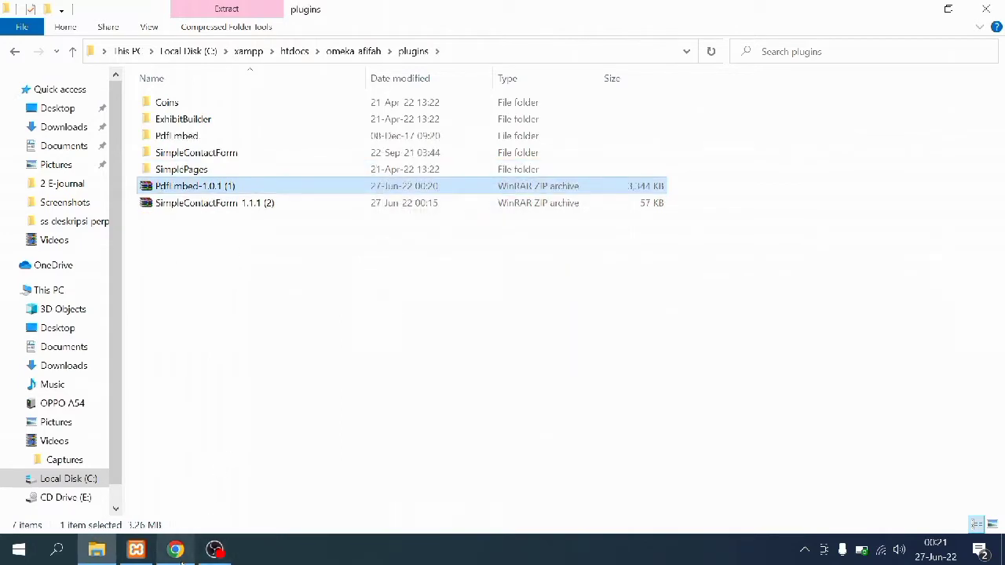
left_click(177, 551)
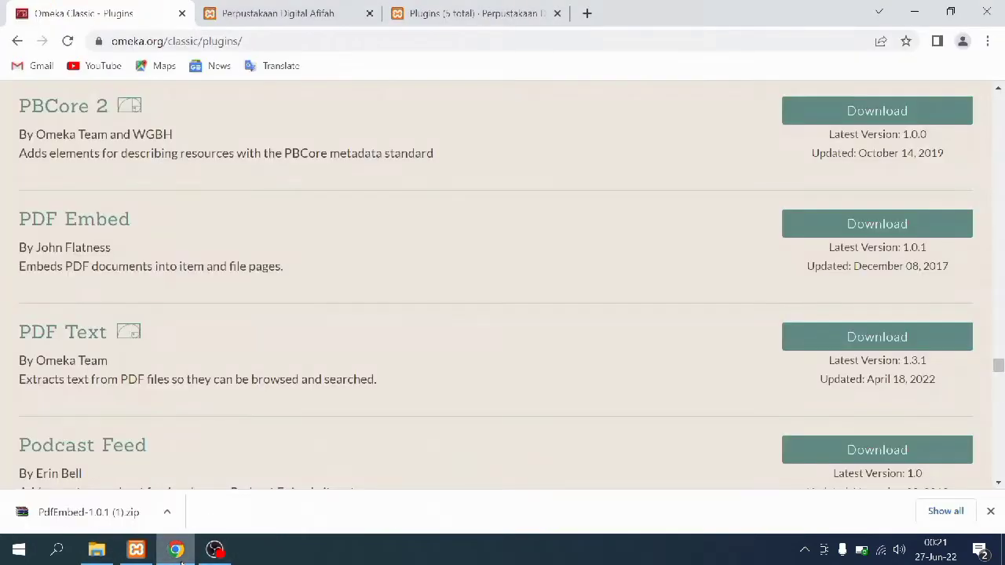
Refresh the admin plugin list and install the PDF Embed plugin
left_click(416, 7)
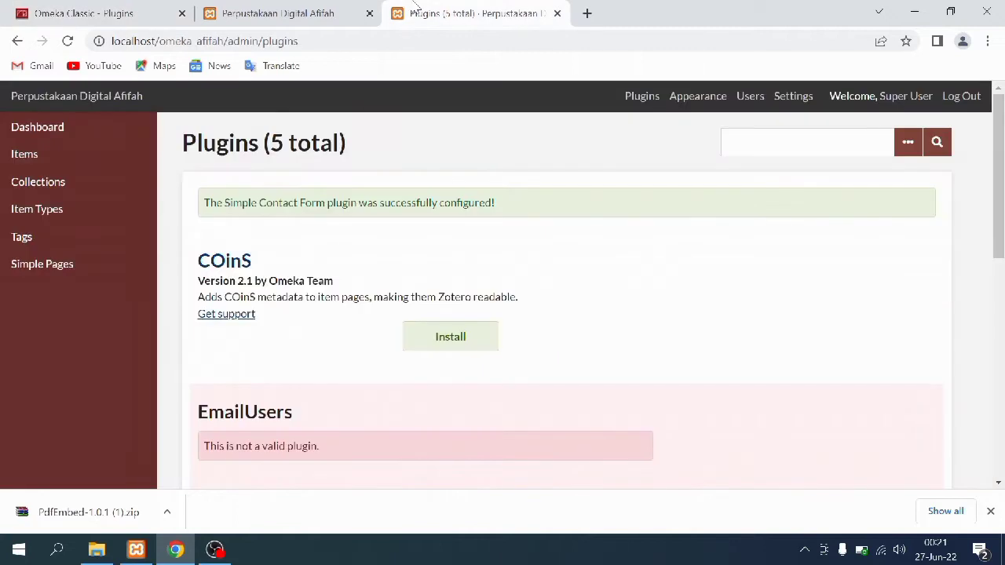
left_click(627, 109)
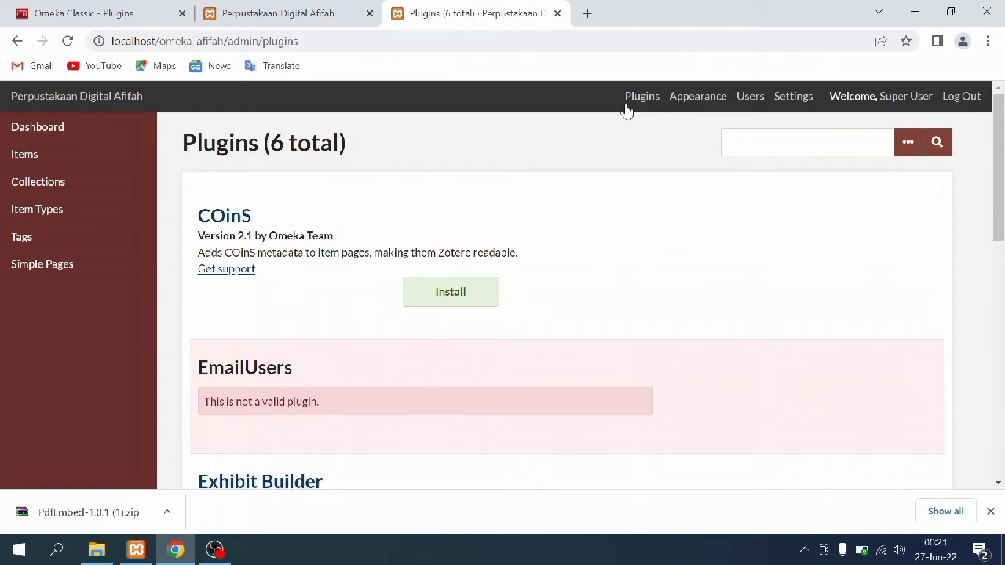
scroll(626, 108, "down", 5)
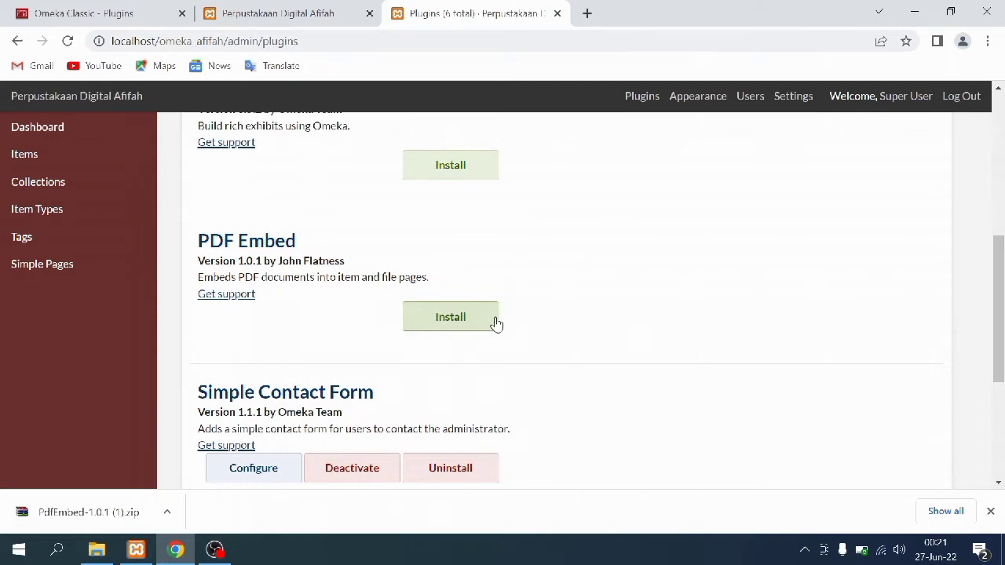
left_click(450, 317)
key("ctrl+shift+Tab")
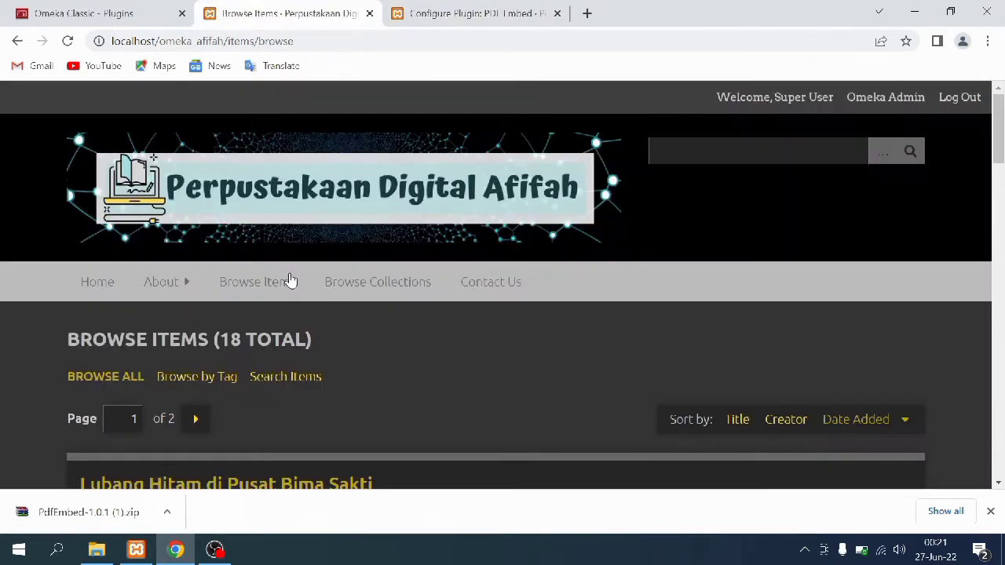
Open 'Antisipasi pada Gangguan Tumbuh Kembang Anak' and scroll through its embedded 64-page PDF
scroll(290, 281, "down", 10)
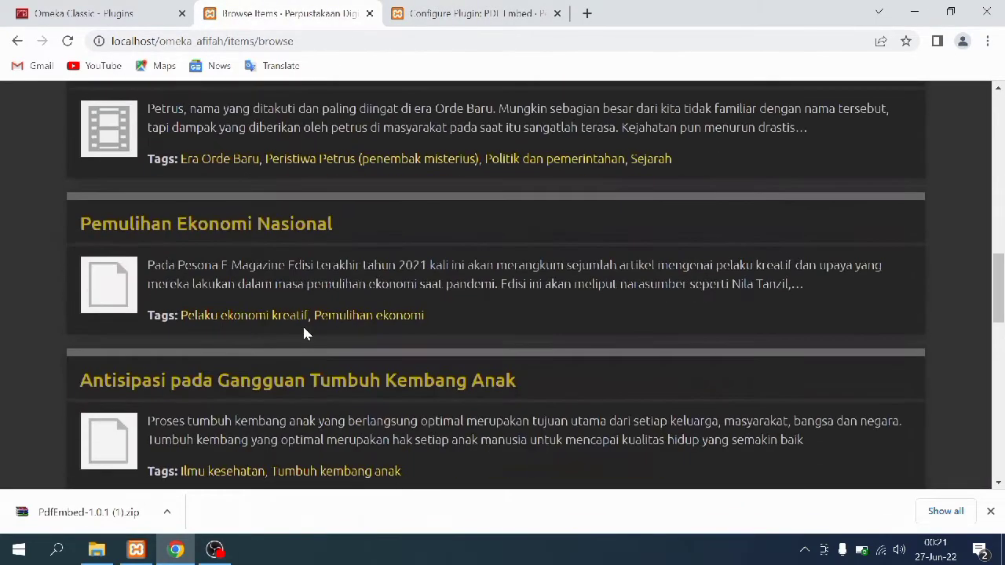
scroll(305, 328, "down", 3)
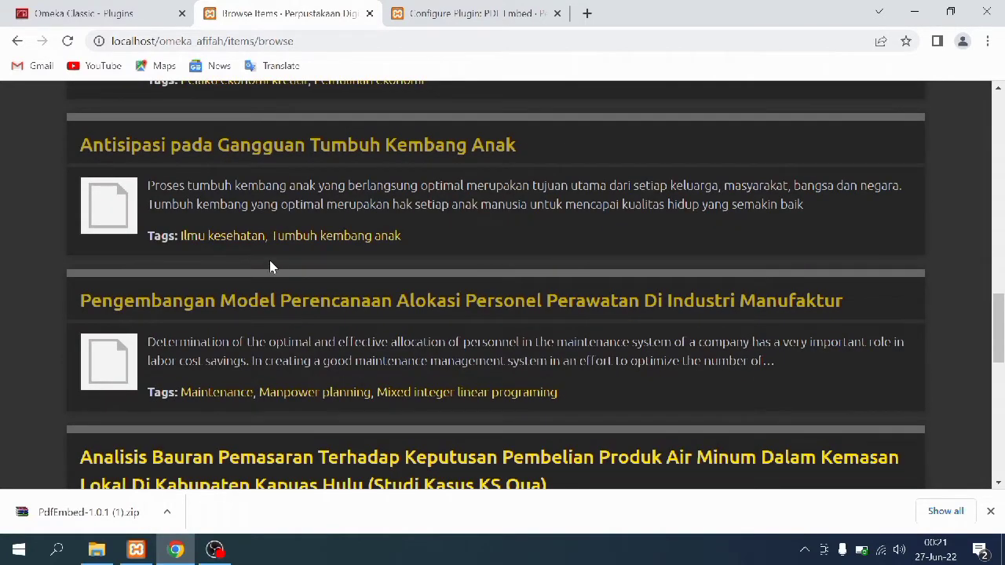
left_click(255, 154)
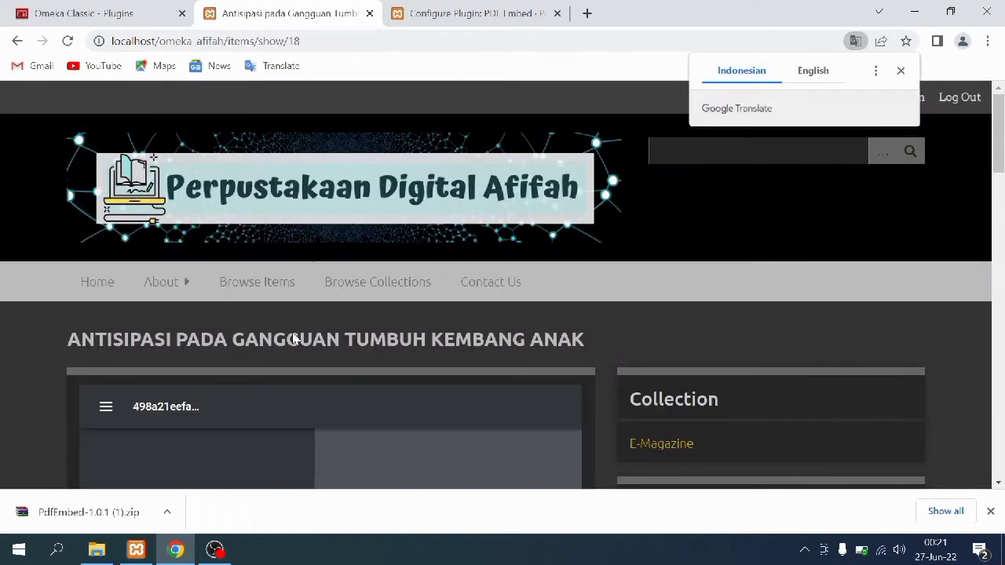
scroll(296, 350, "down", 2)
scroll(297, 350, "down", 2)
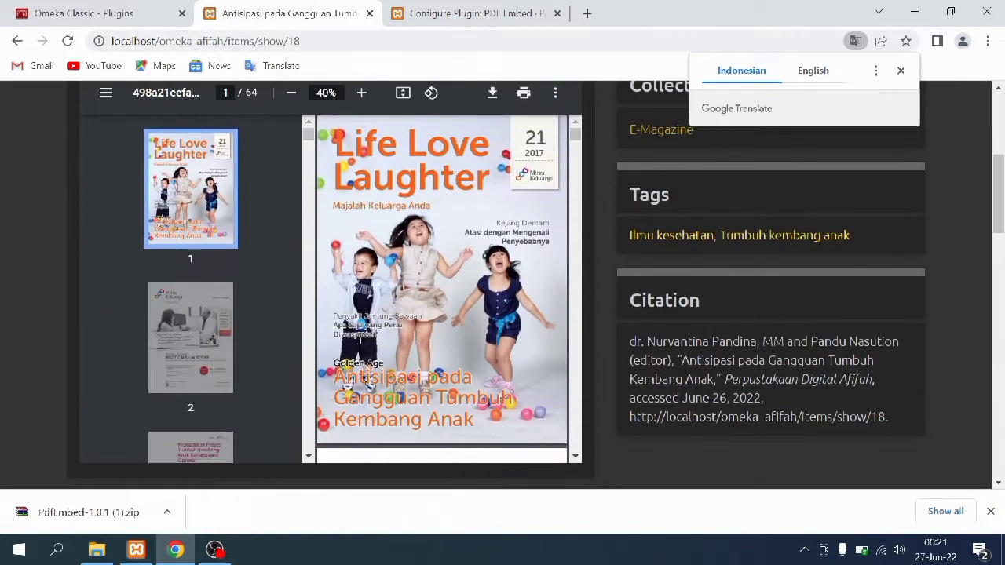
scroll(475, 231, "down", 1)
scroll(475, 232, "down", 4)
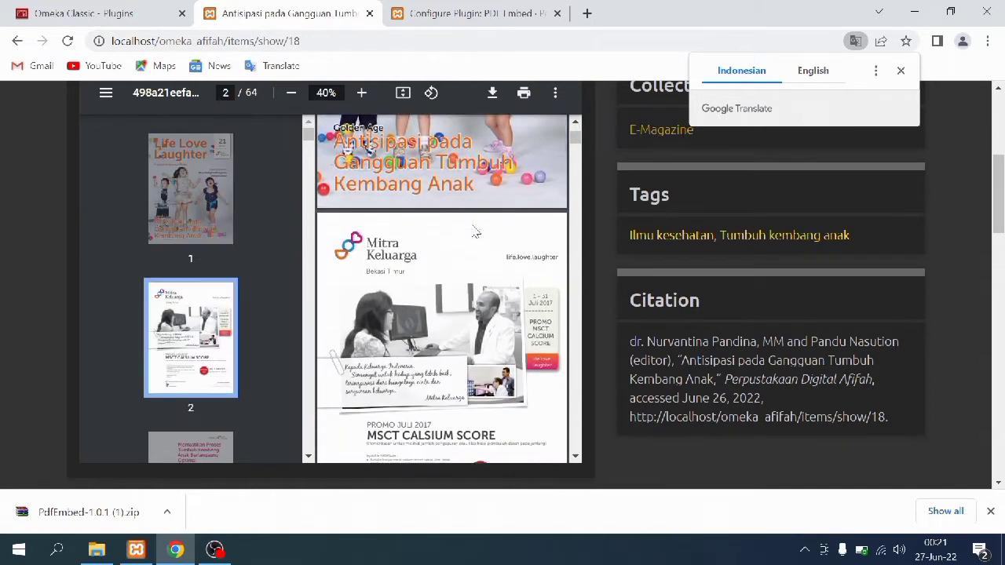
scroll(475, 231, "down", 5)
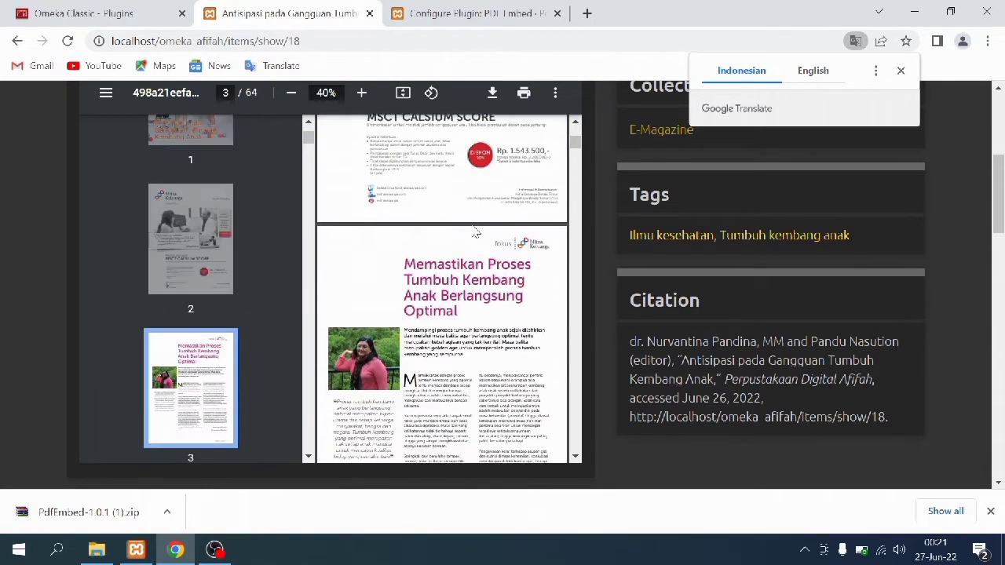
scroll(475, 232, "down", 10)
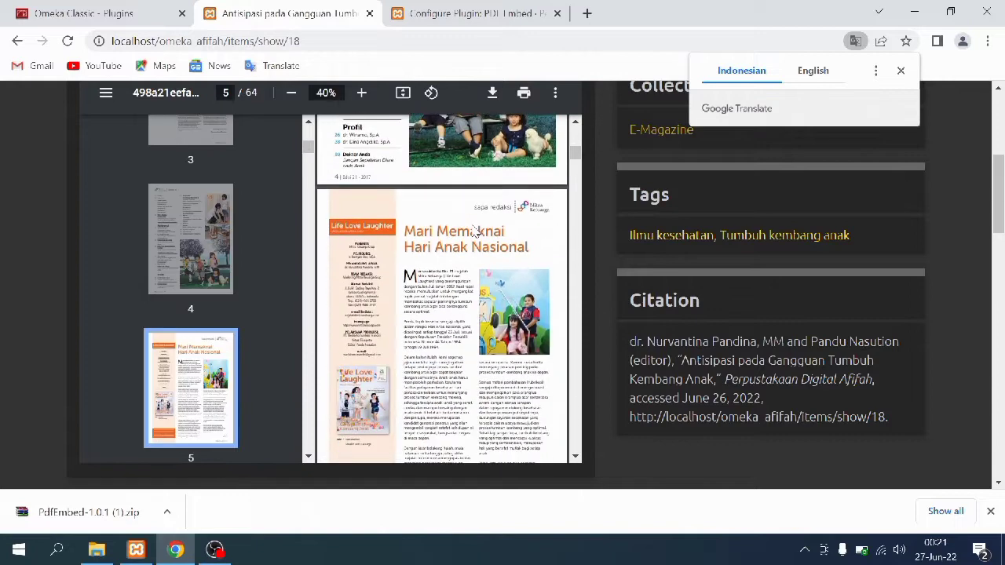
scroll(475, 231, "down", 4)
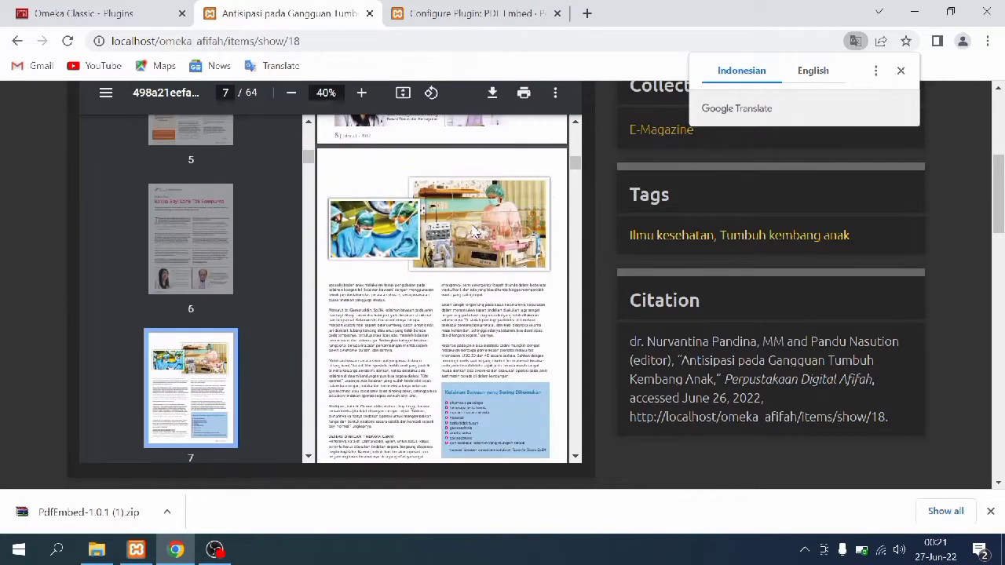
scroll(475, 232, "down", 3)
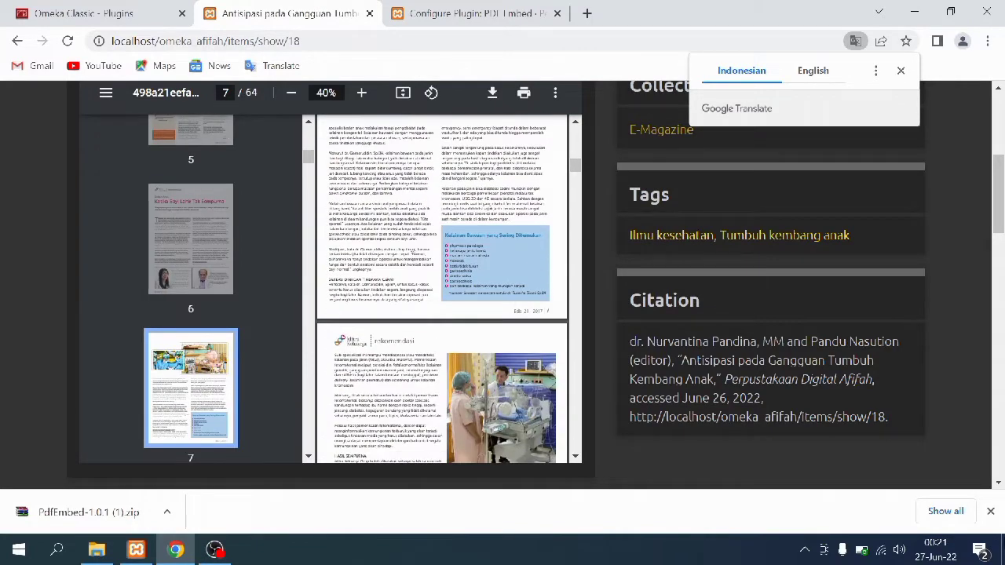
left_click(990, 511)
scroll(855, 443, "up", 2)
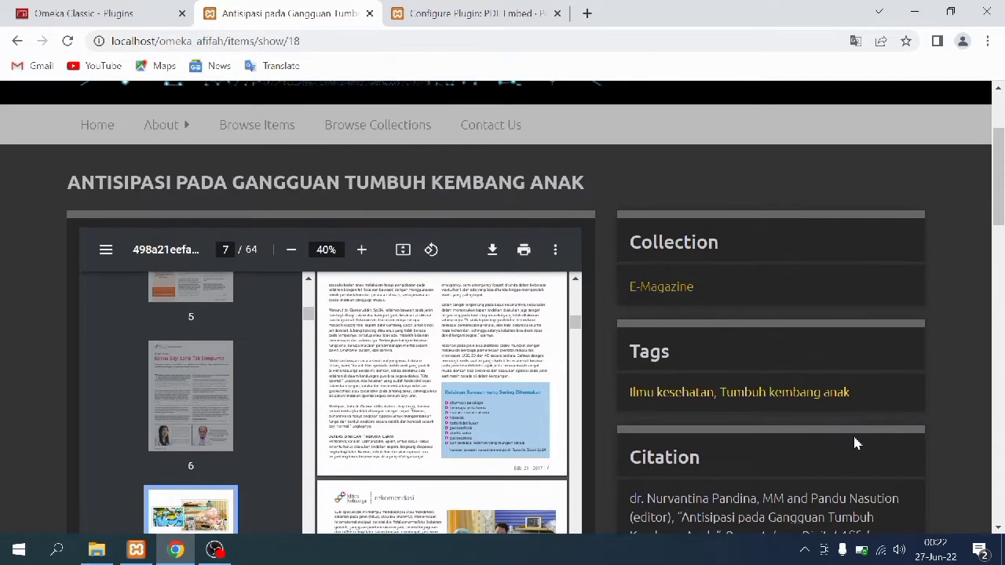
scroll(856, 443, "down", 2)
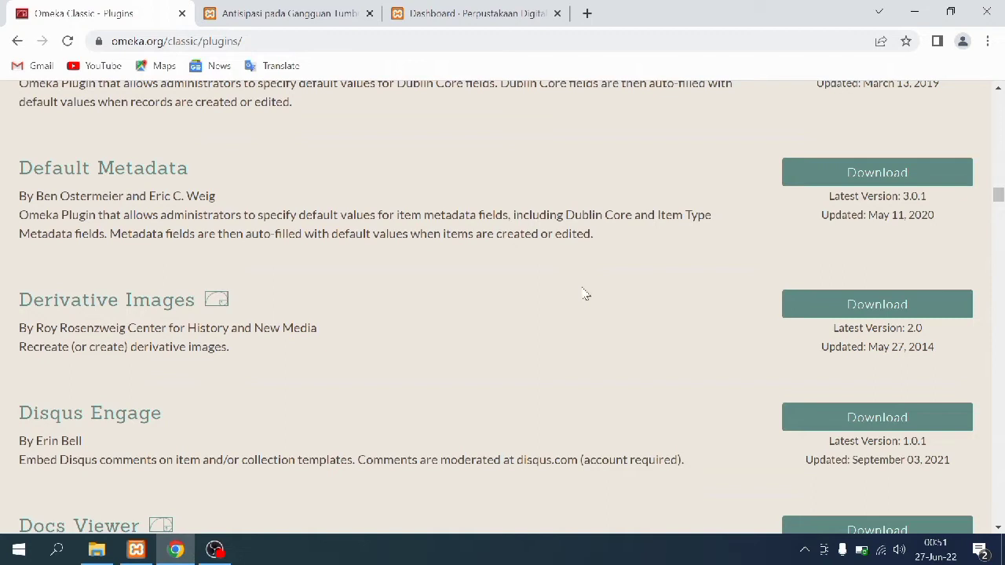
Download the Derivative Images 2.0 plugin zip
left_click(818, 305)
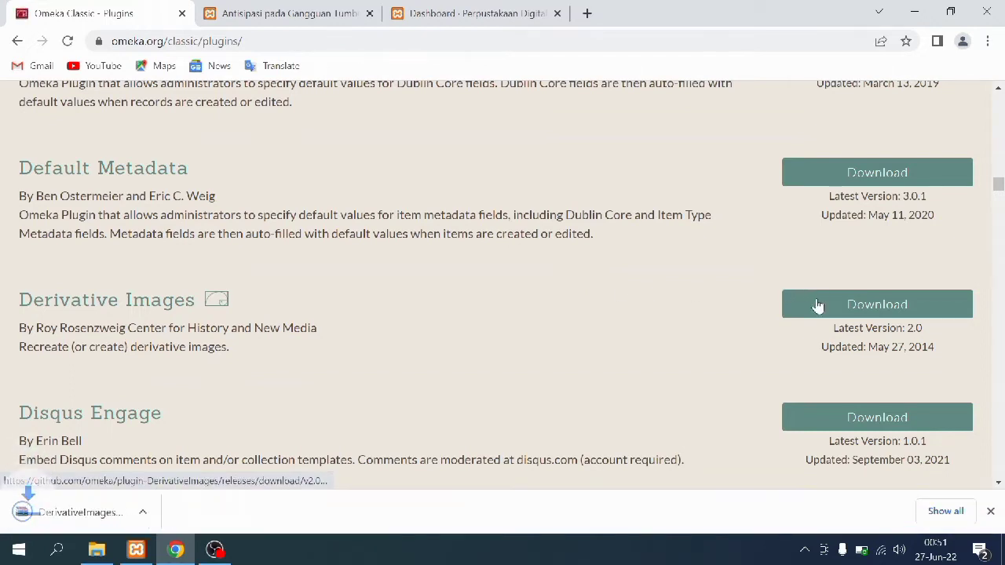
left_click(92, 554)
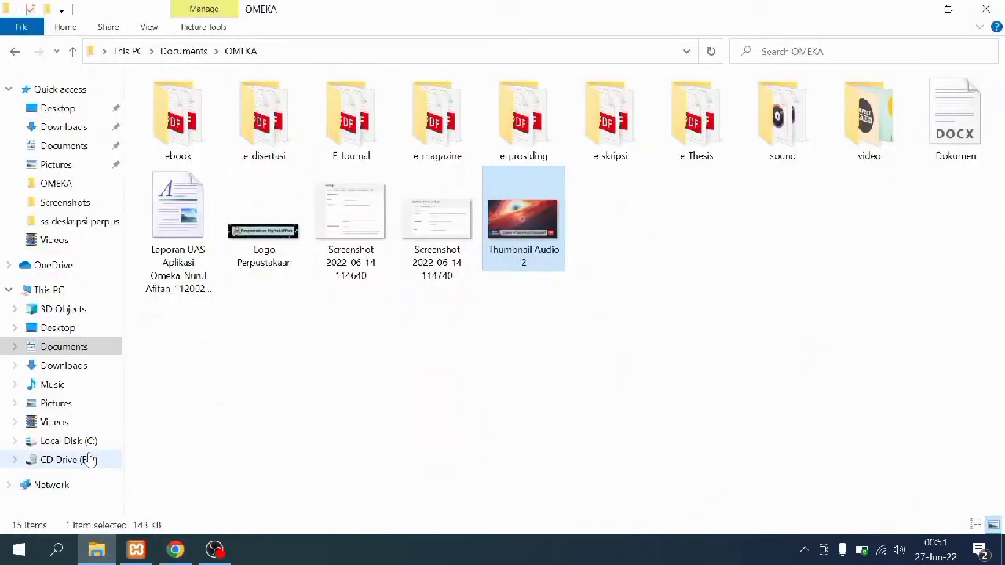
Copy the DerivativeImages-2.0 zip from the Downloads folder
left_click(63, 366)
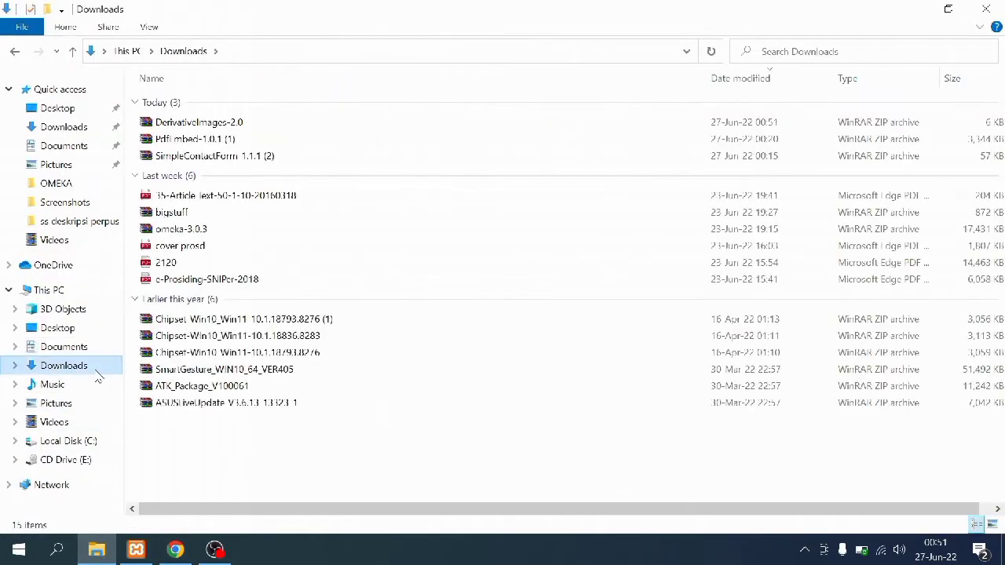
left_click(223, 127)
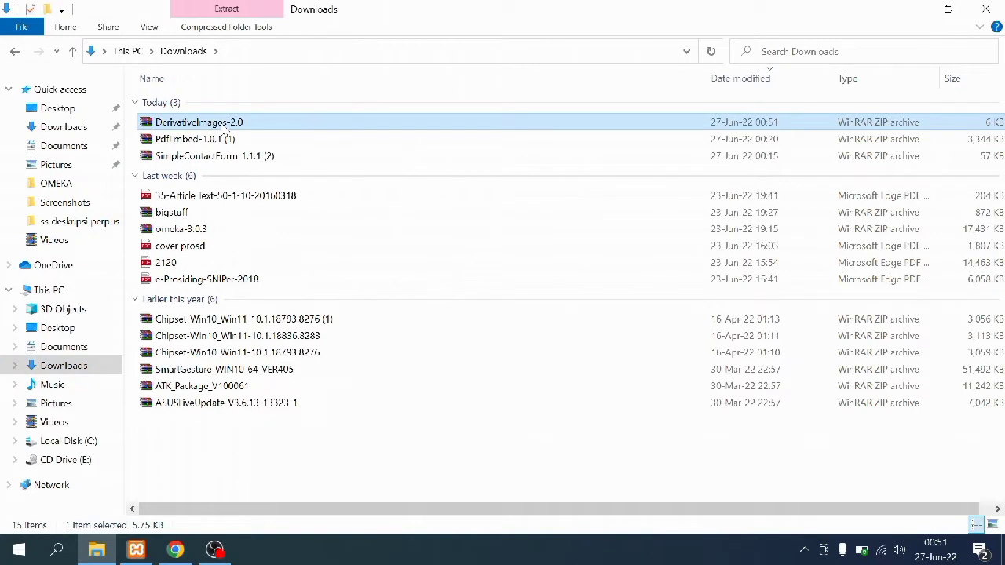
right_click(223, 127)
left_click(251, 384)
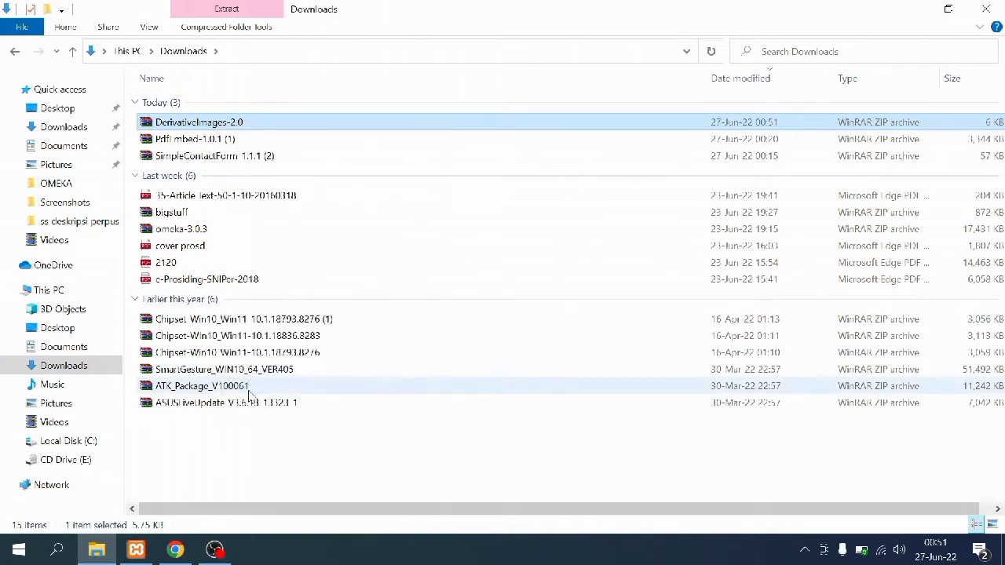
Paste the zip into omeka_afifah's plugins folder and extract it as a DerivativeImages folder
left_click(103, 442)
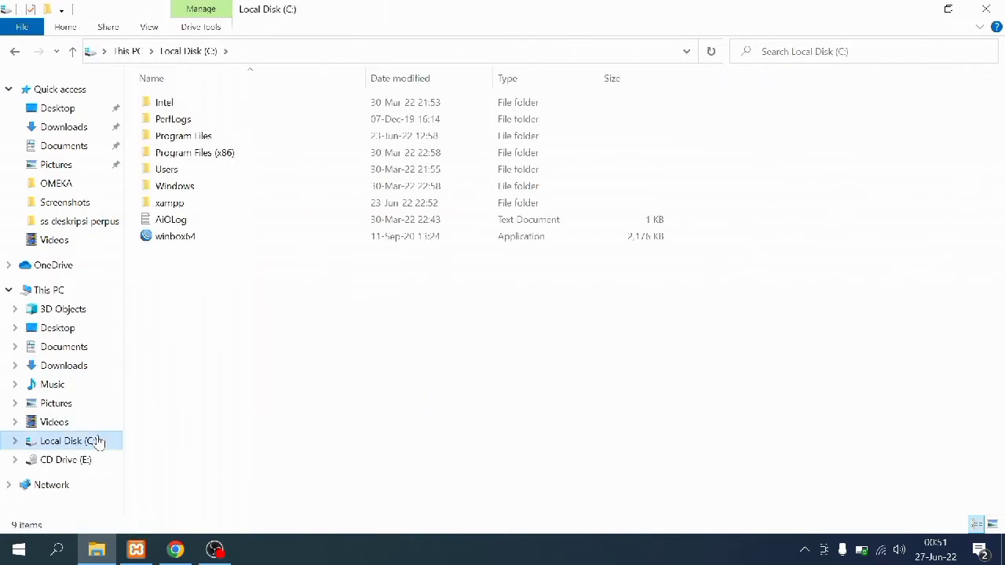
double_click(328, 205)
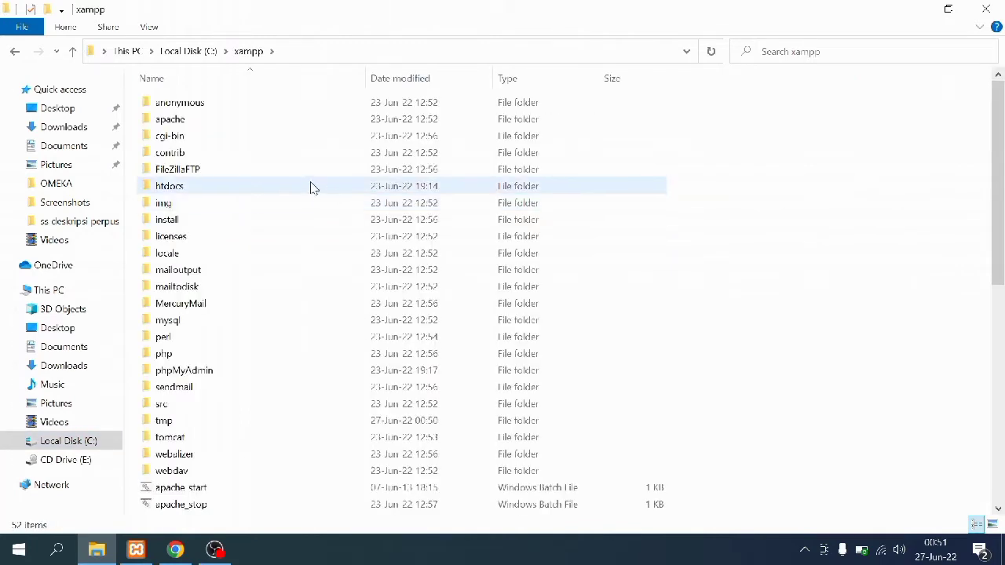
double_click(267, 187)
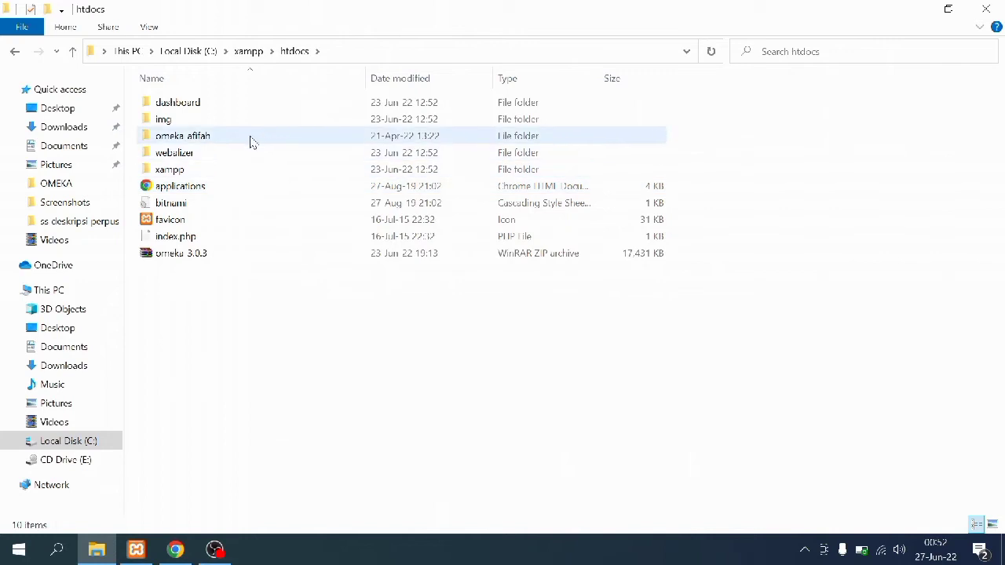
left_click(251, 142)
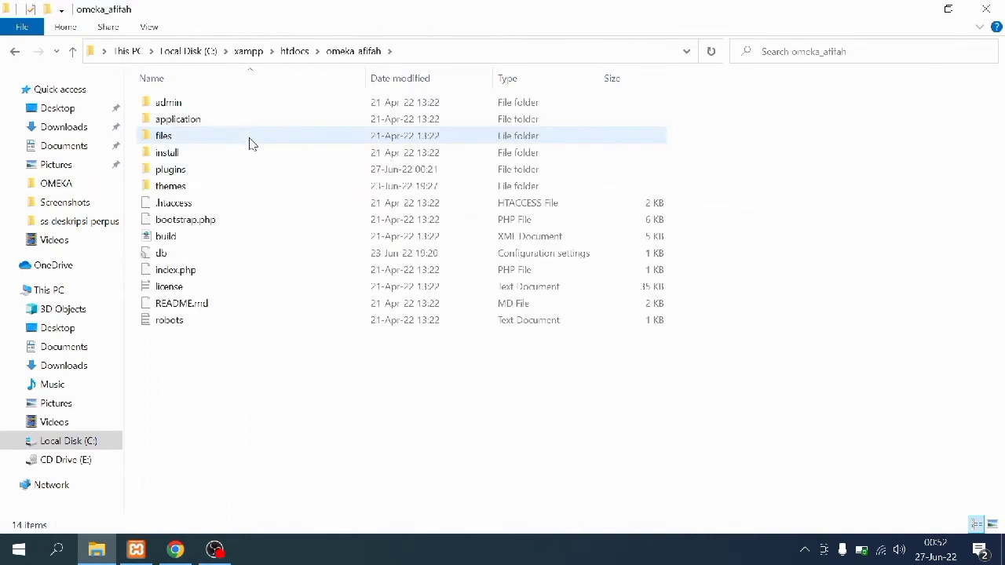
double_click(243, 172)
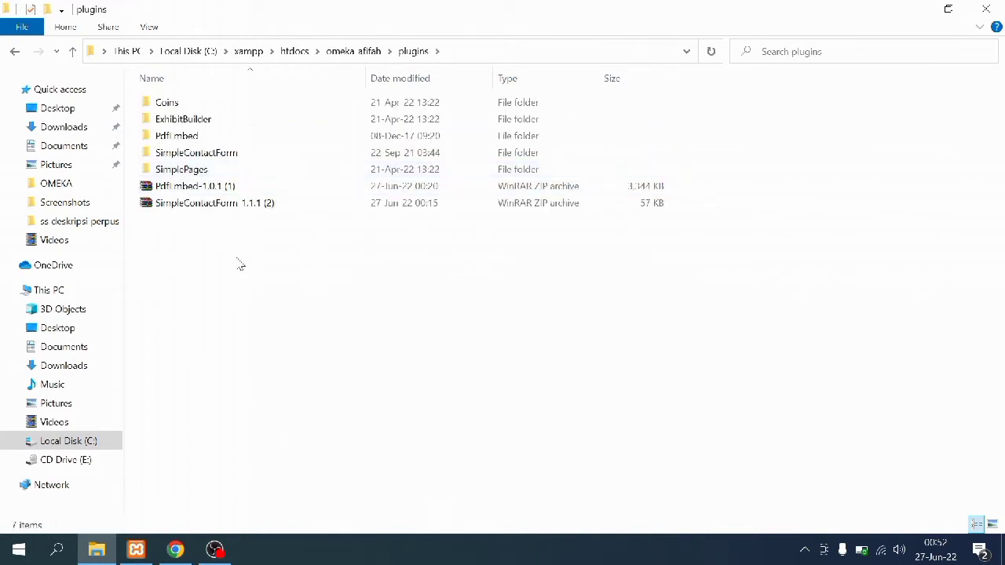
right_click(240, 265)
left_click(281, 369)
right_click(264, 188)
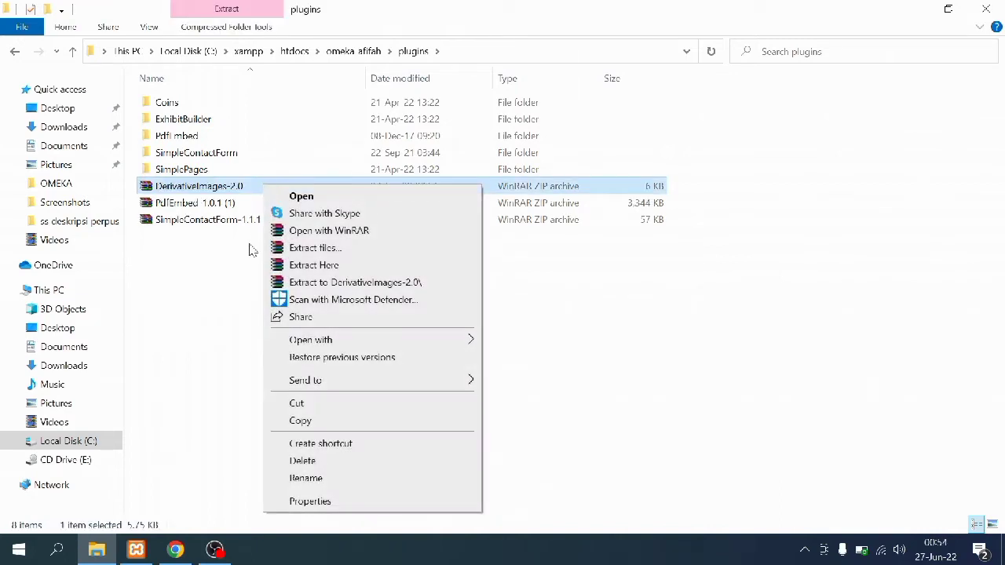
left_click(279, 267)
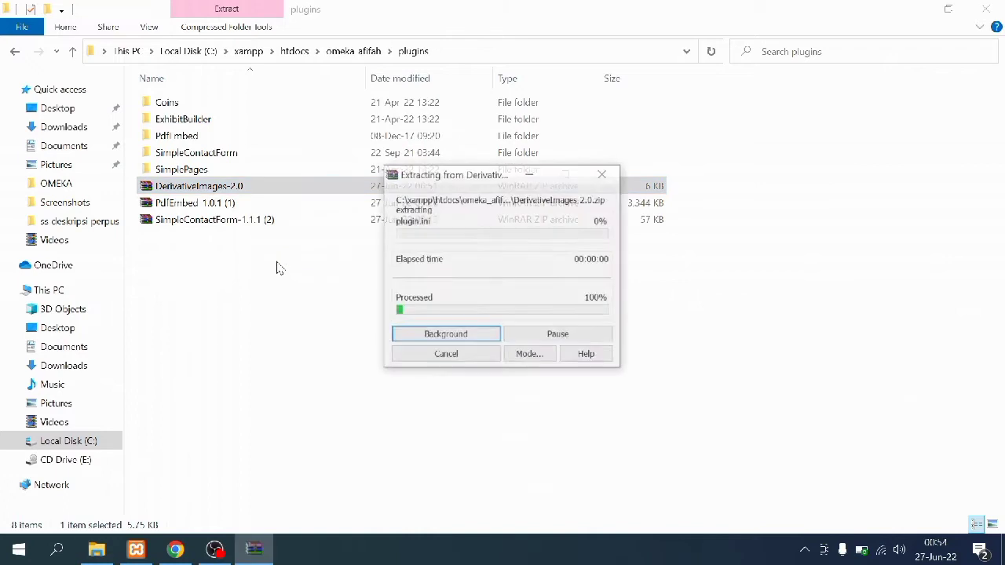
left_click(188, 551)
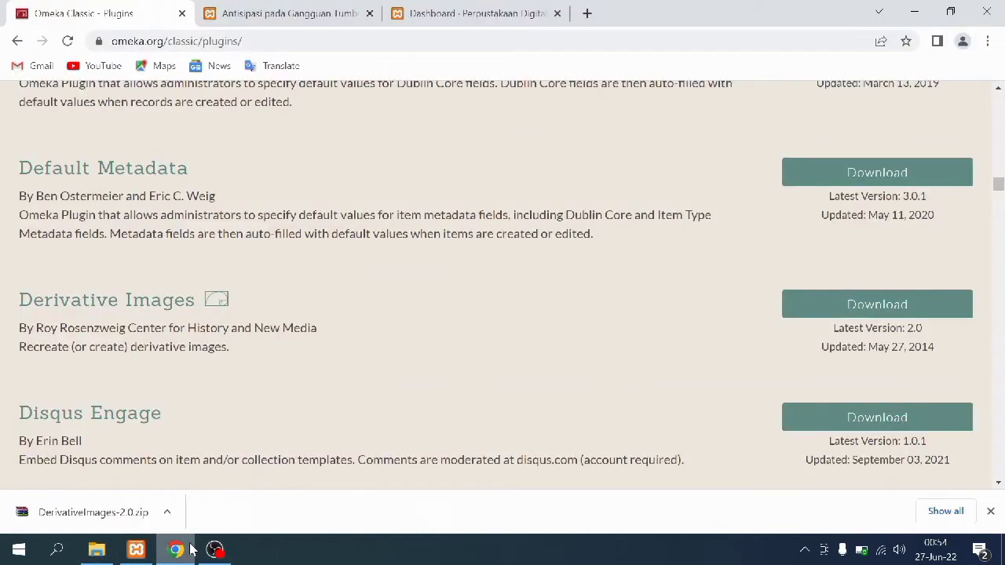
Set the general settings' ImageMagick Directory Path to /usr/bin and save the changes
left_click(398, 11)
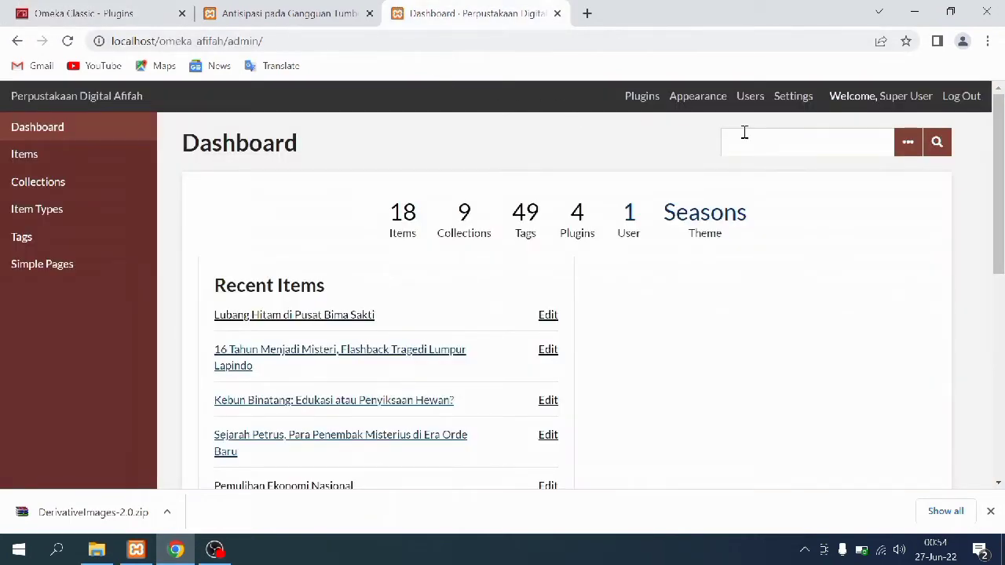
left_click(784, 113)
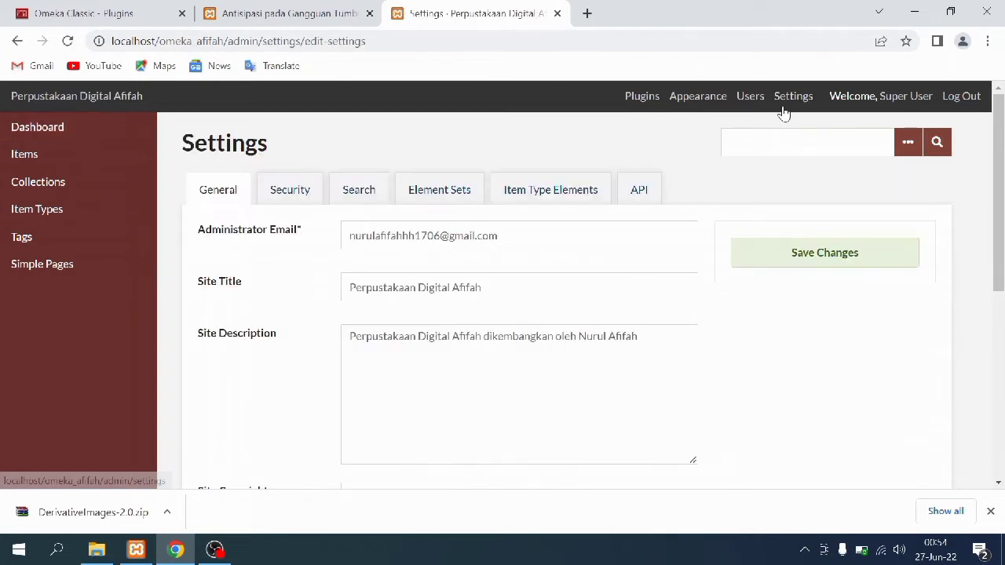
scroll(566, 289, "down", 5)
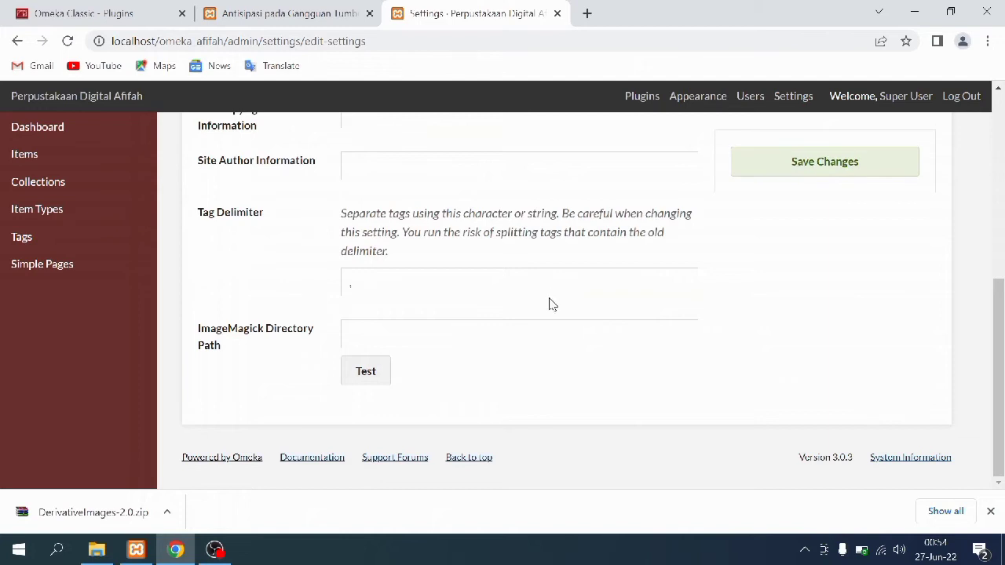
left_click(460, 336)
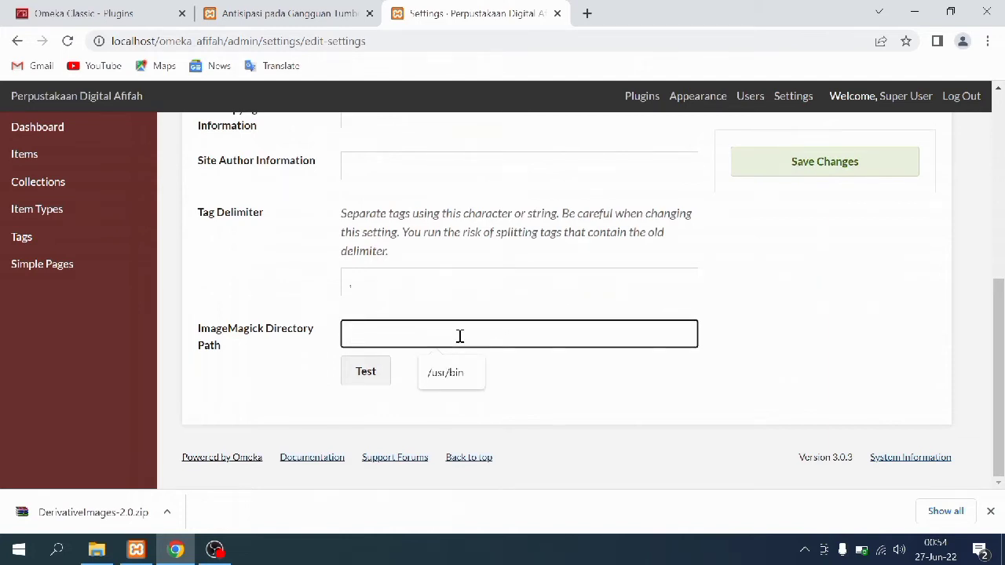
left_click(450, 380)
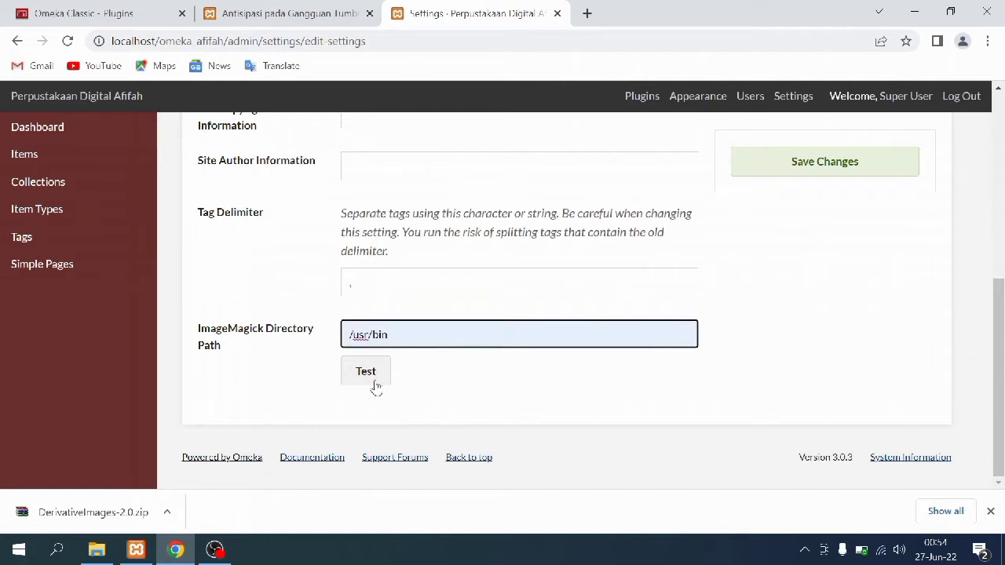
scroll(672, 283, "up", 1)
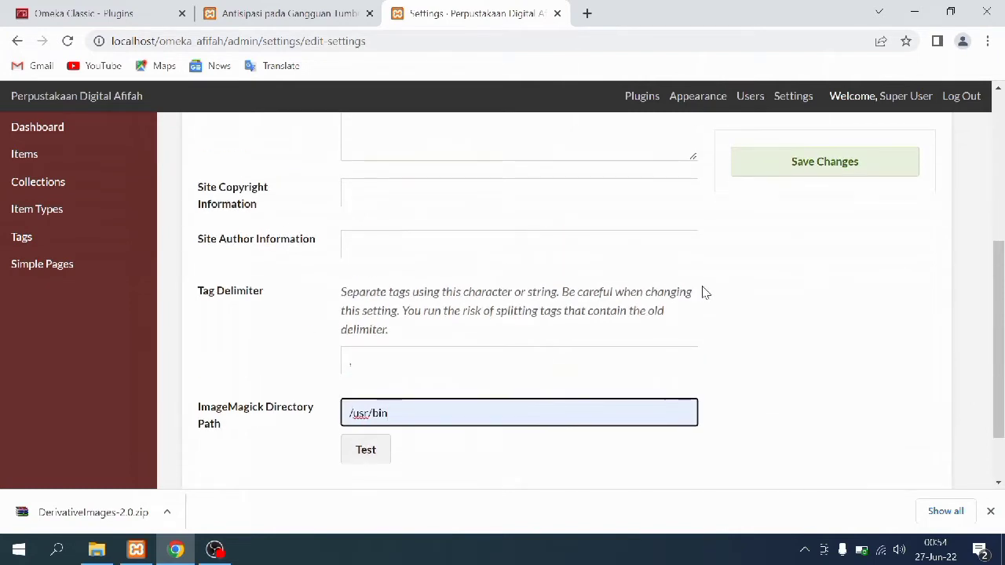
left_click(743, 165)
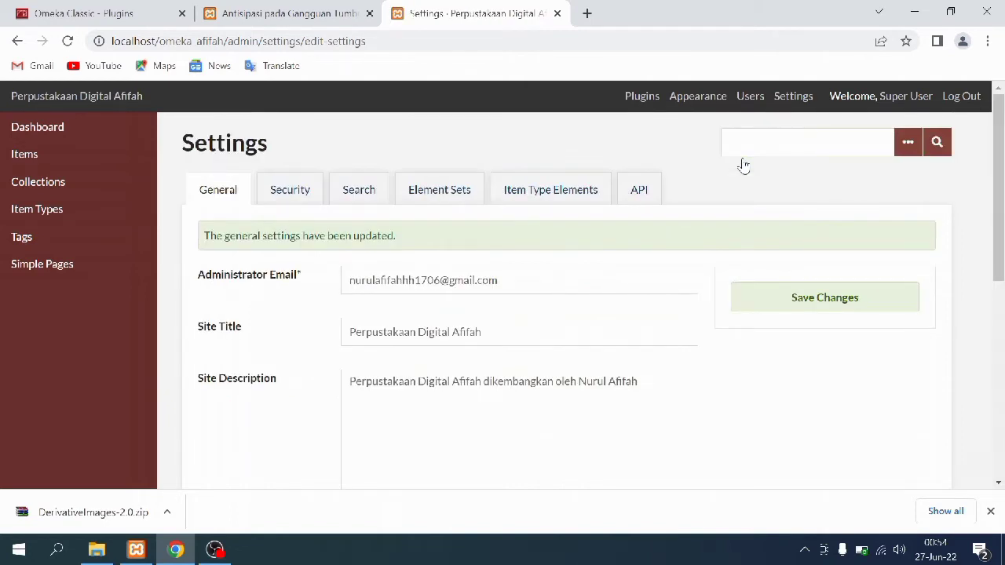
Install the Derivative Images plugin from the Plugins list
left_click(626, 113)
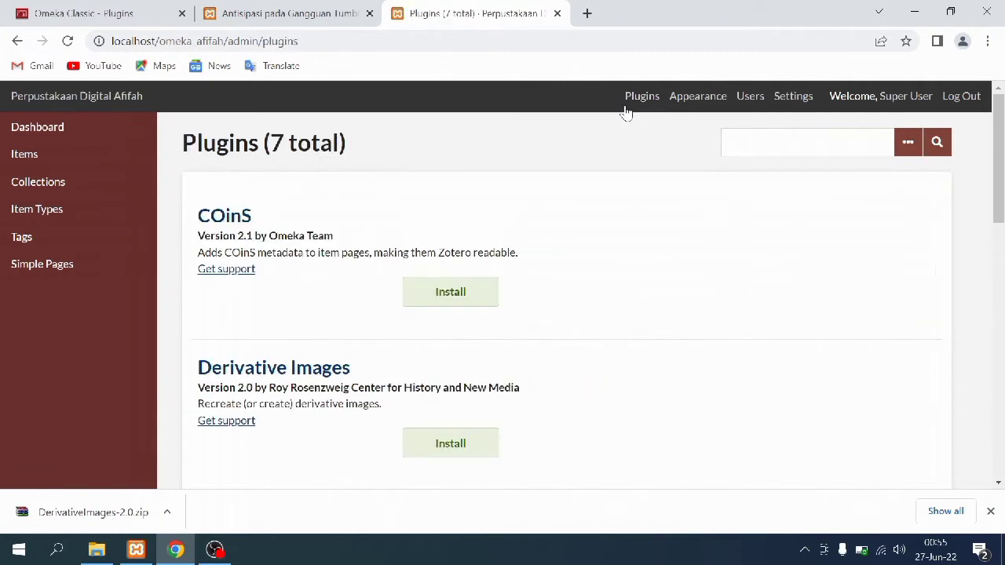
scroll(584, 219, "down", 1)
scroll(581, 224, "up", 1)
left_click(474, 443)
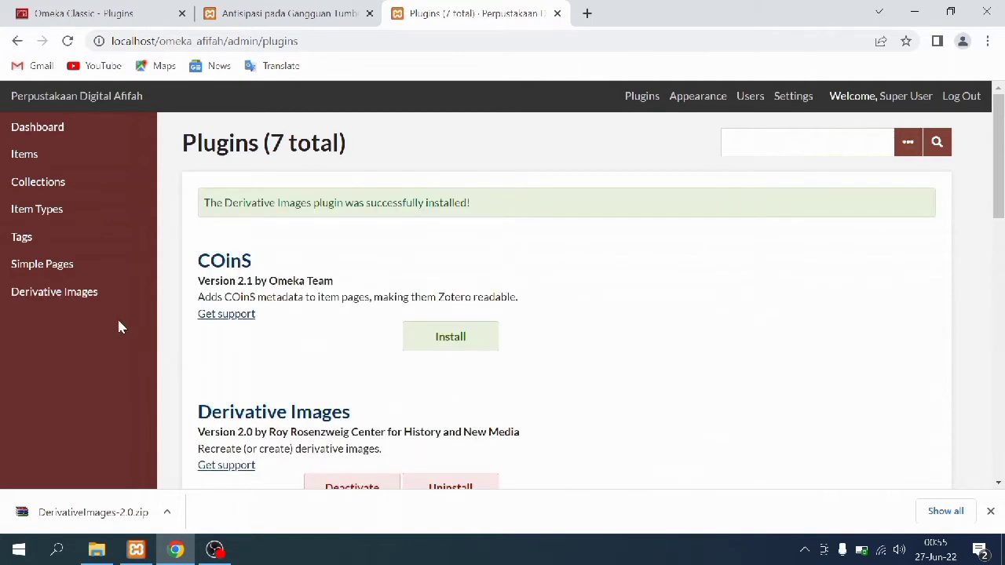
scroll(234, 417, "down", 2)
scroll(235, 407, "up", 1)
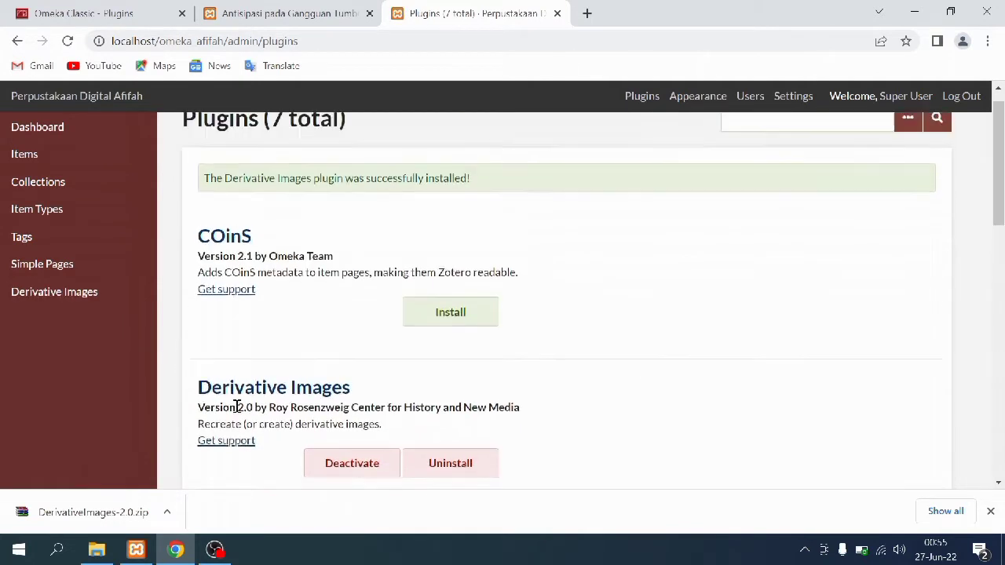
scroll(236, 406, "up", 1)
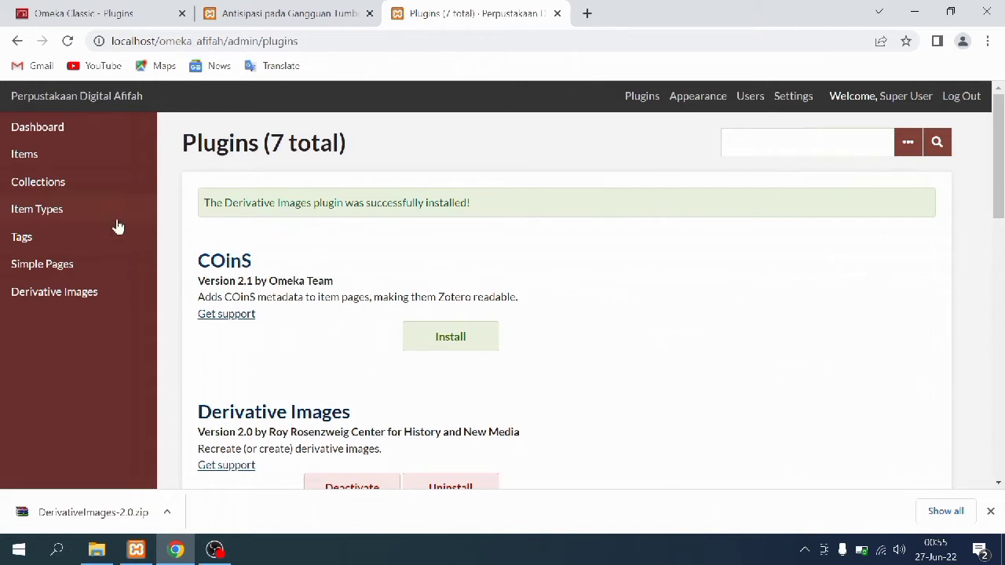
Open the edit form for Lubang Hitam di Pusat Bima Sakti in the Audio Recording collection
left_click(100, 193)
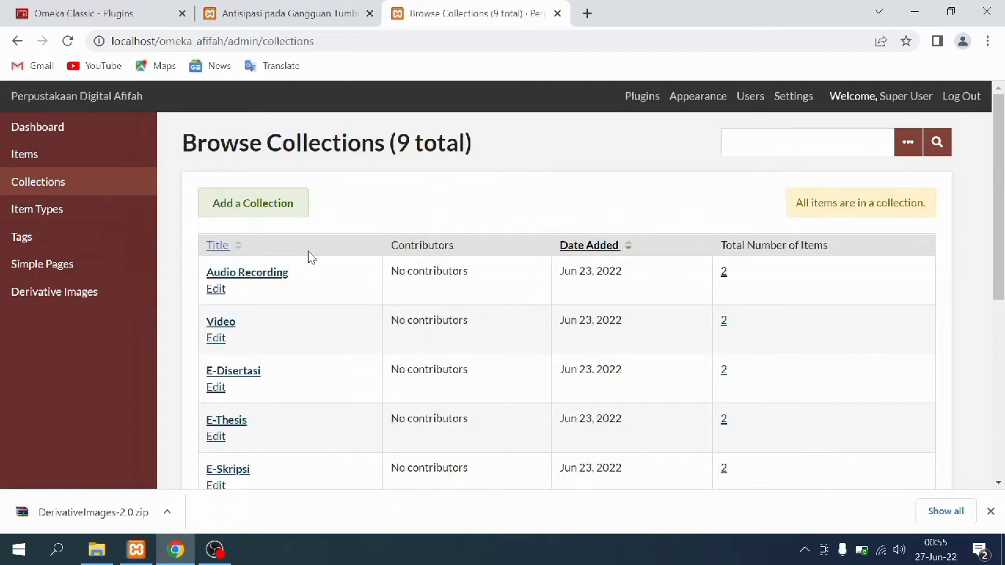
left_click(723, 273)
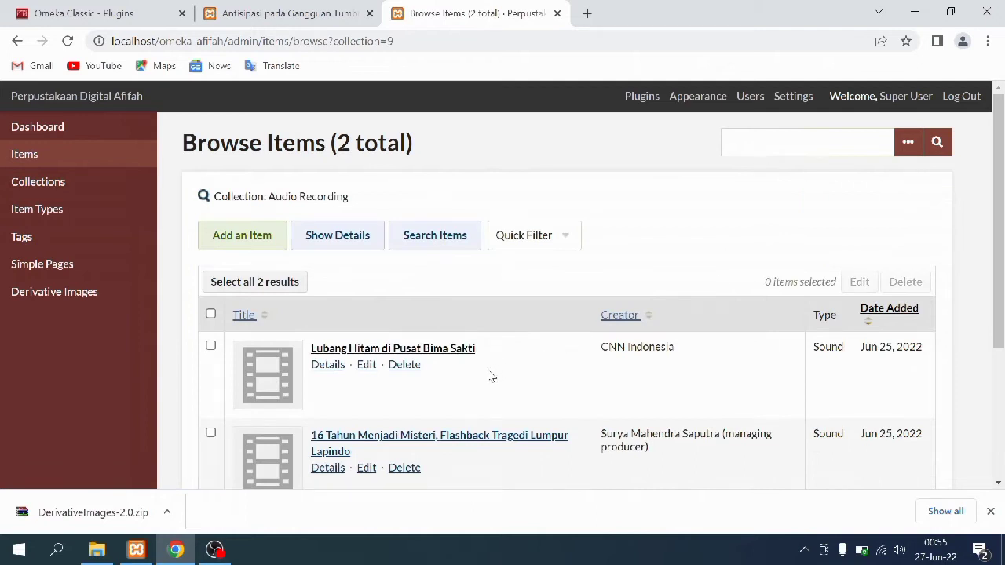
left_click(364, 366)
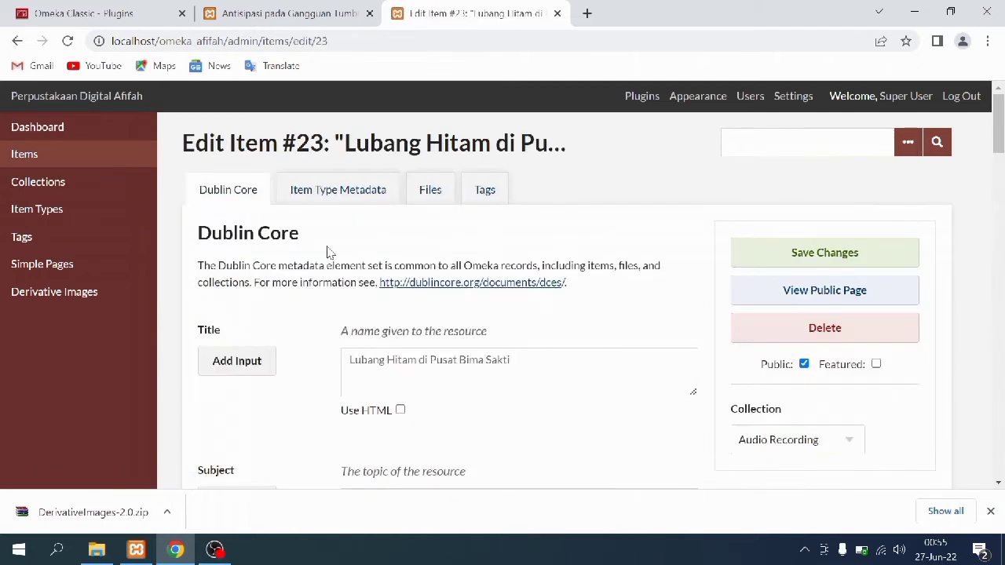
Attach the Thumbnail Audio 2.png file to the item and save it
left_click(440, 203)
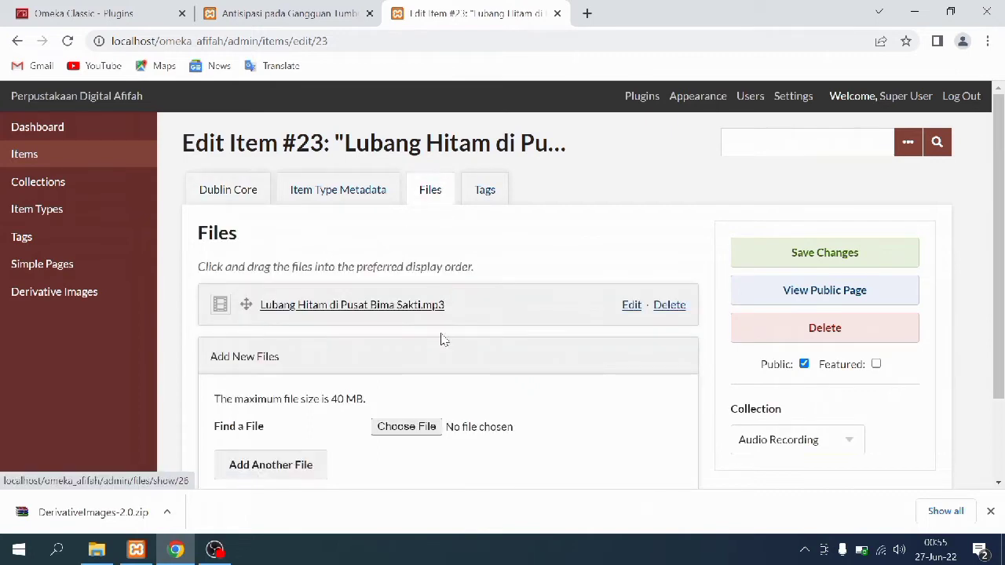
left_click(418, 430)
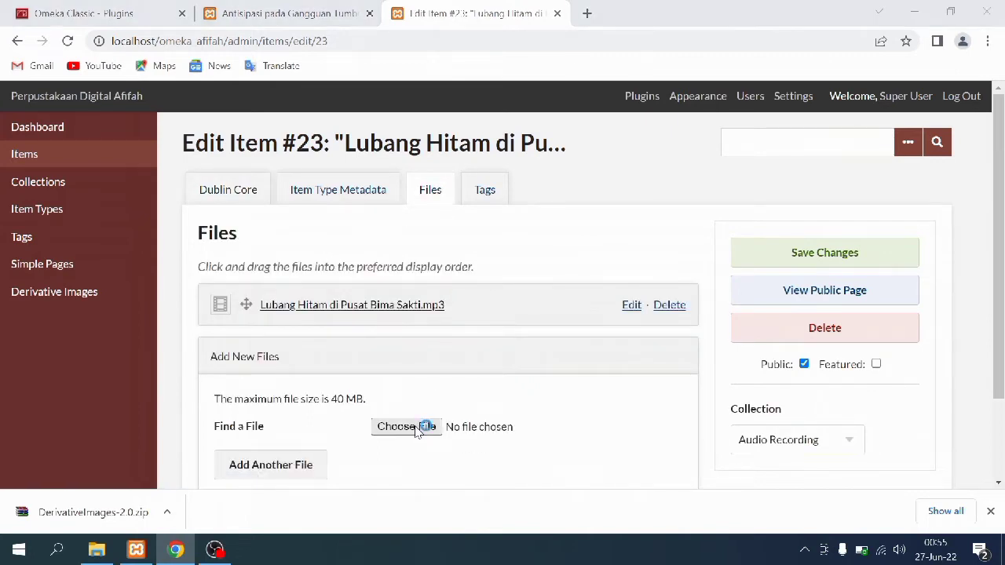
left_click_drag(478, 174, 491, 323)
left_click(419, 300)
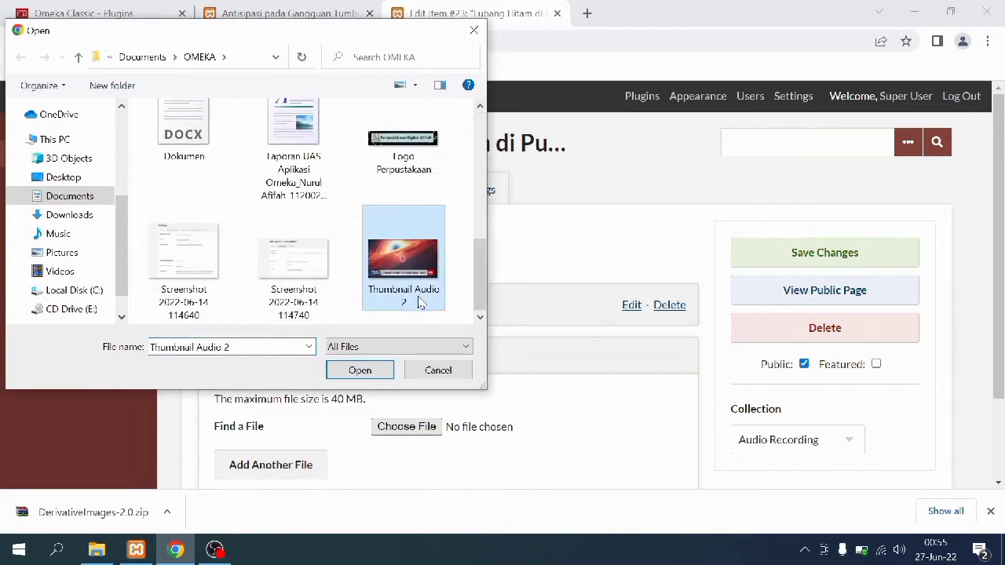
left_click(360, 371)
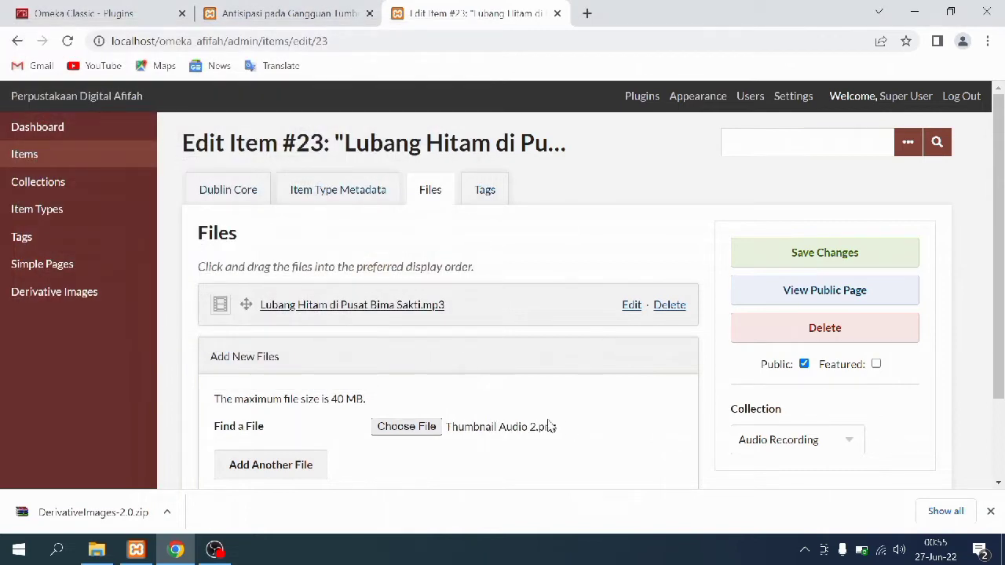
left_click(781, 252)
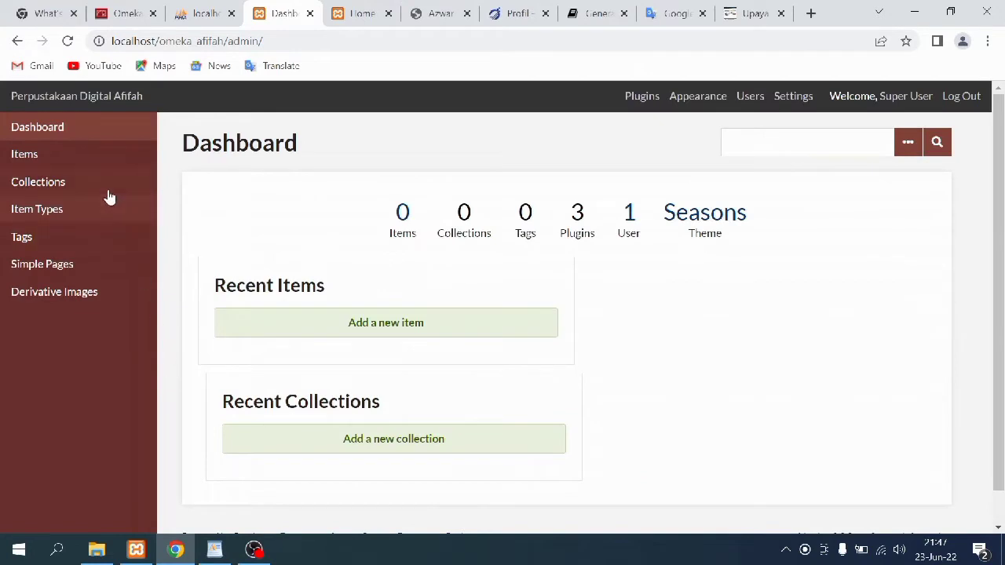
Create a public collection titled E-book
left_click(110, 195)
left_click(264, 277)
left_click(370, 370)
type("E-book")
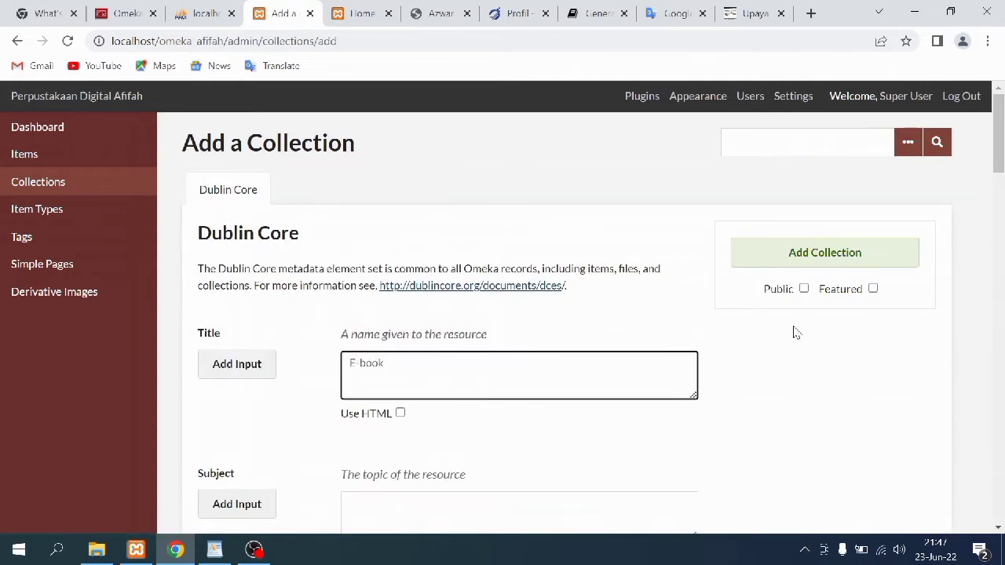
left_click(804, 289)
left_click(799, 254)
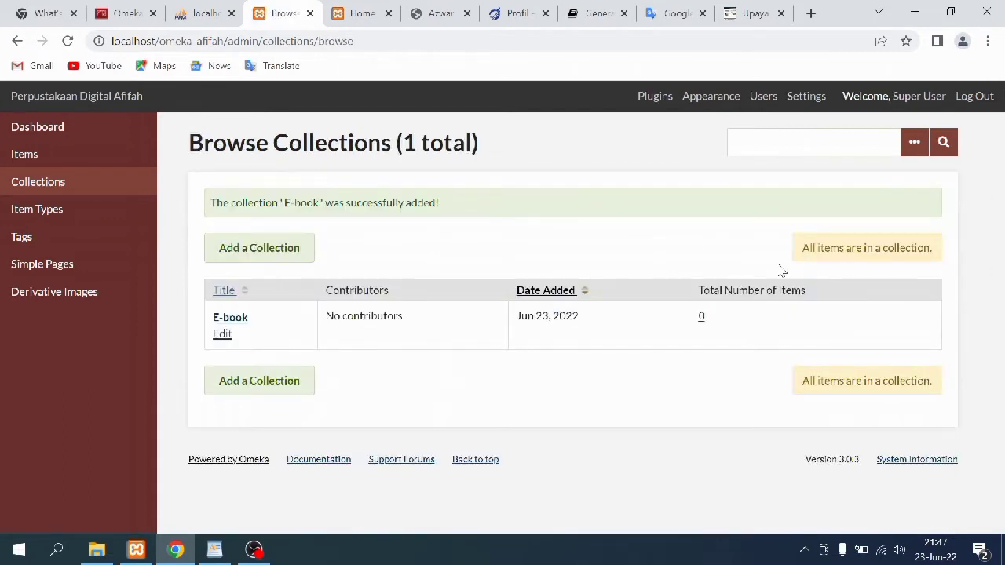
Create a public collection titled 'E journal'
left_click(306, 250)
left_click(380, 372)
type("E journal")
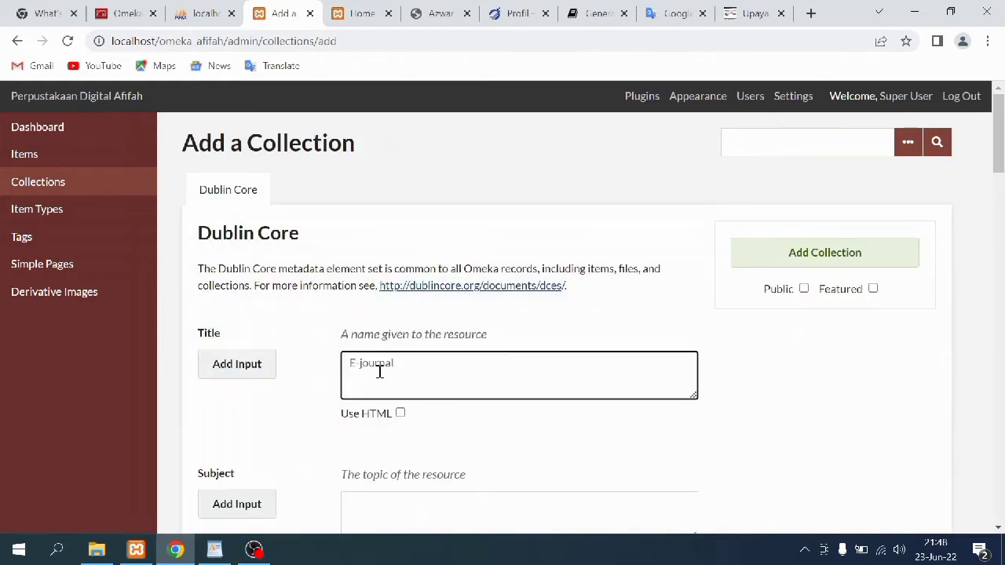
left_click(803, 288)
left_click(802, 260)
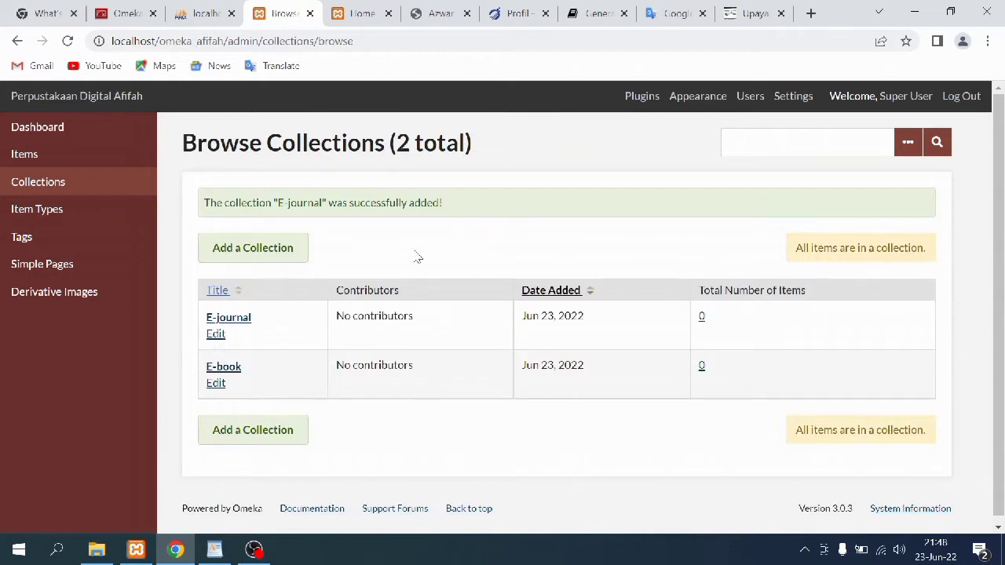
Create a public E-prosiding collection and review the resulting collections list
left_click(278, 257)
left_click(366, 364)
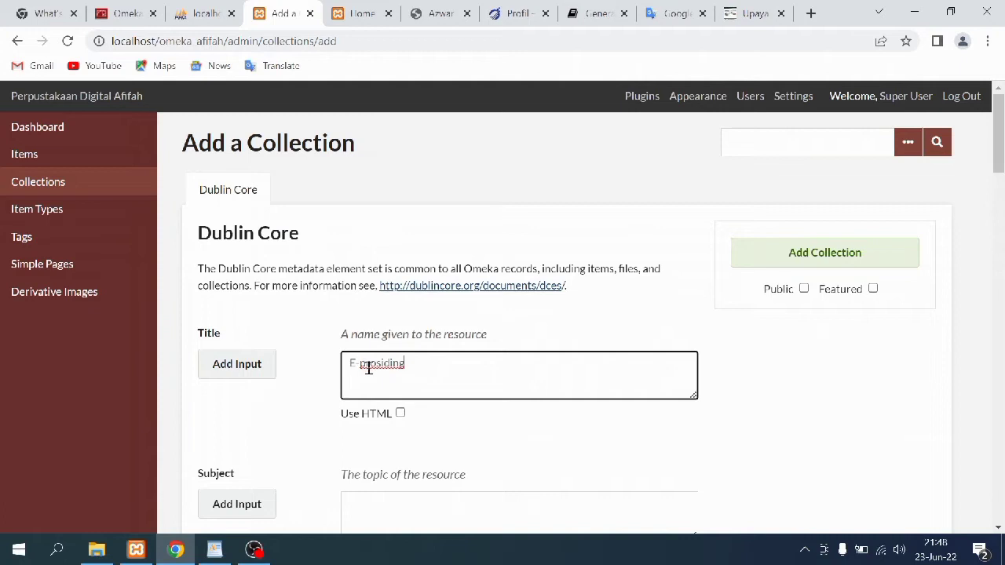
left_click(804, 288)
left_click(803, 257)
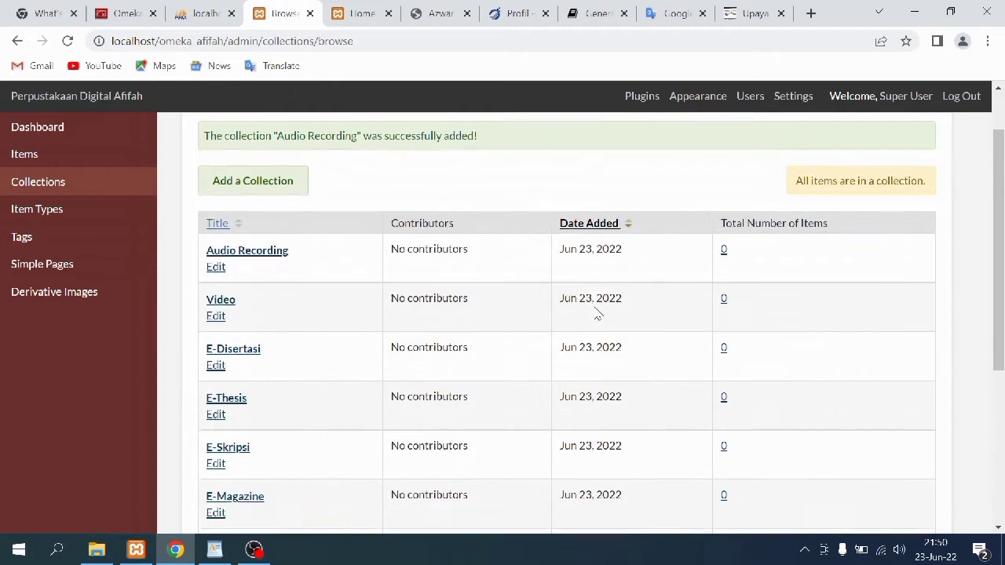
scroll(596, 314, "down", 2)
scroll(597, 314, "down", 2)
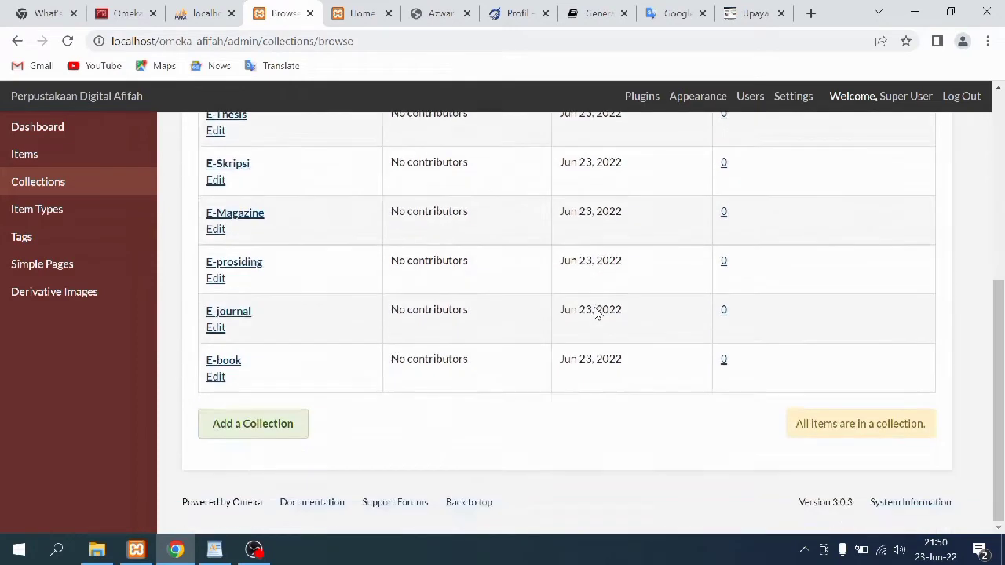
scroll(597, 314, "up", 3)
scroll(597, 314, "down", 3)
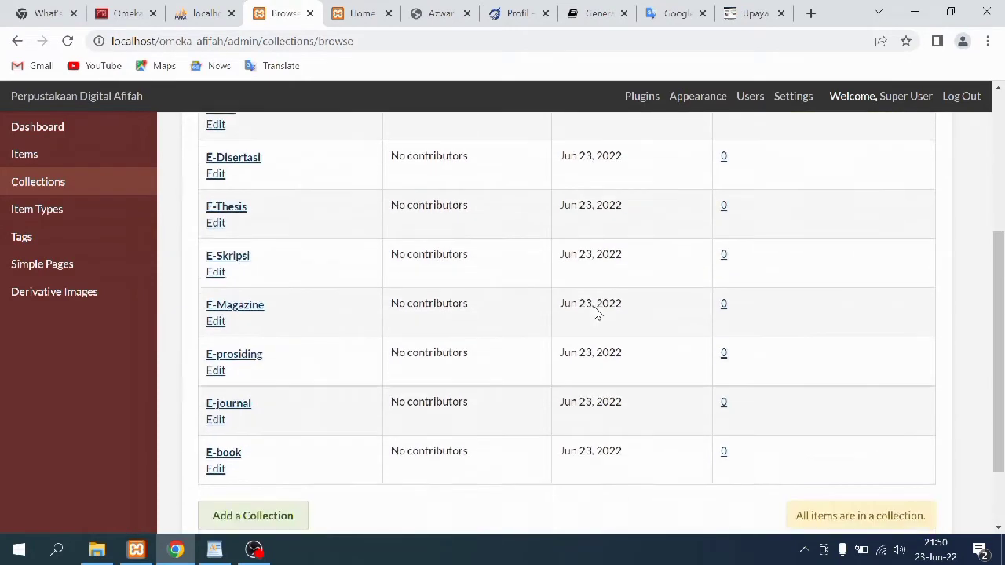
scroll(596, 314, "up", 5)
scroll(596, 314, "down", 4)
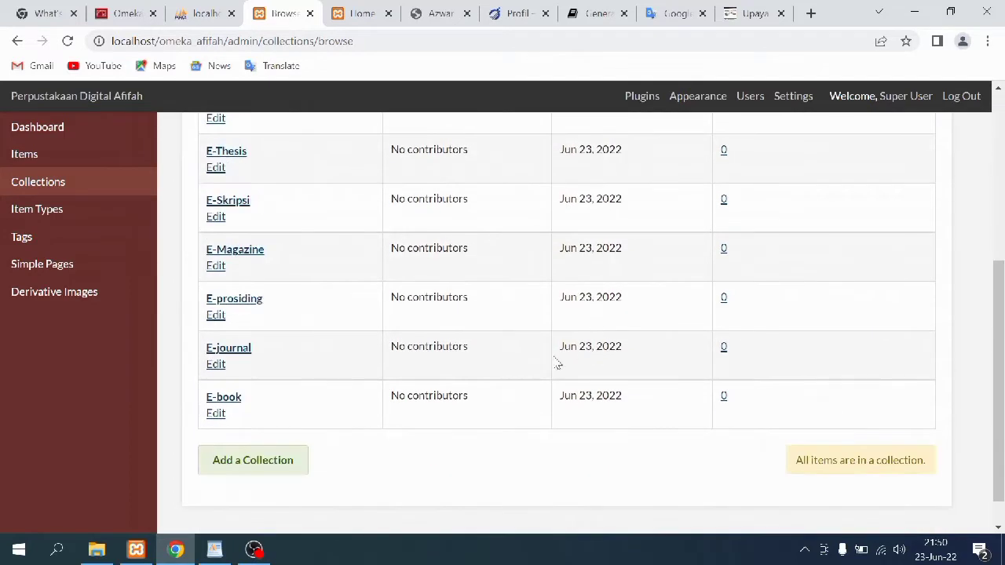
mouse_move(1000, 328)
left_mouse_down()
mouse_move(1001, 137)
mouse_move(1002, 326)
left_mouse_up()
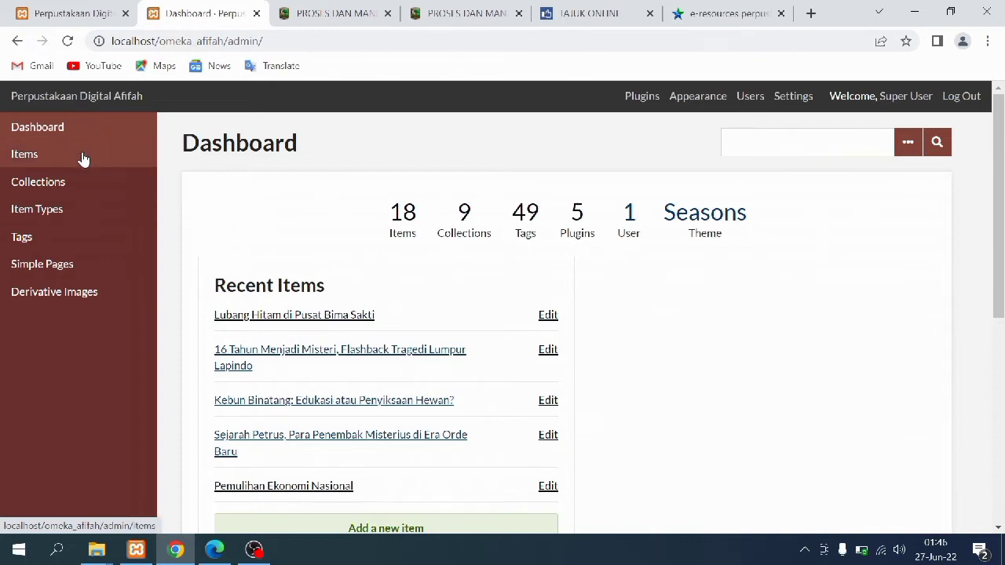
Start a new item, then view the collections list showing two items per e-resource collection
left_click(85, 162)
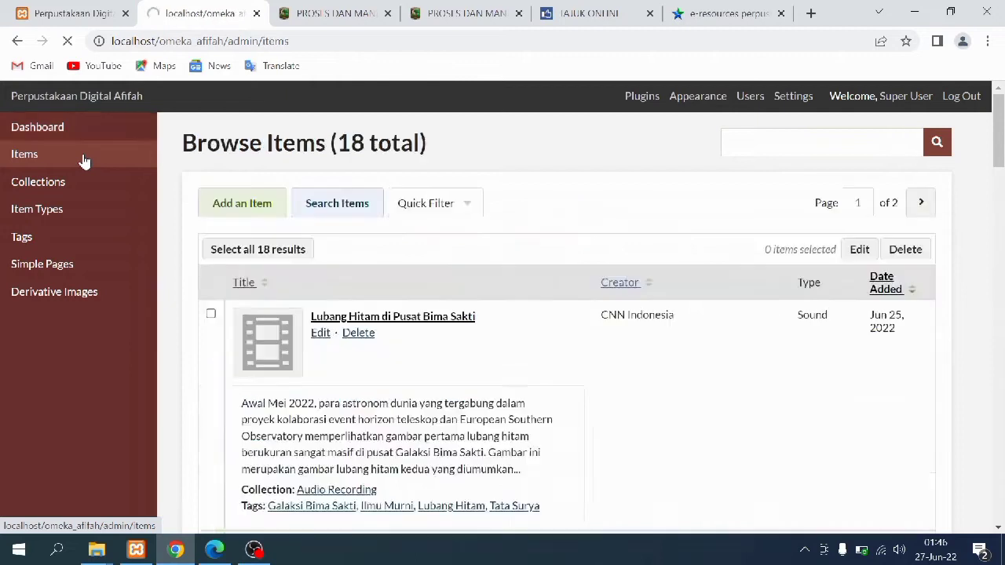
left_click(203, 204)
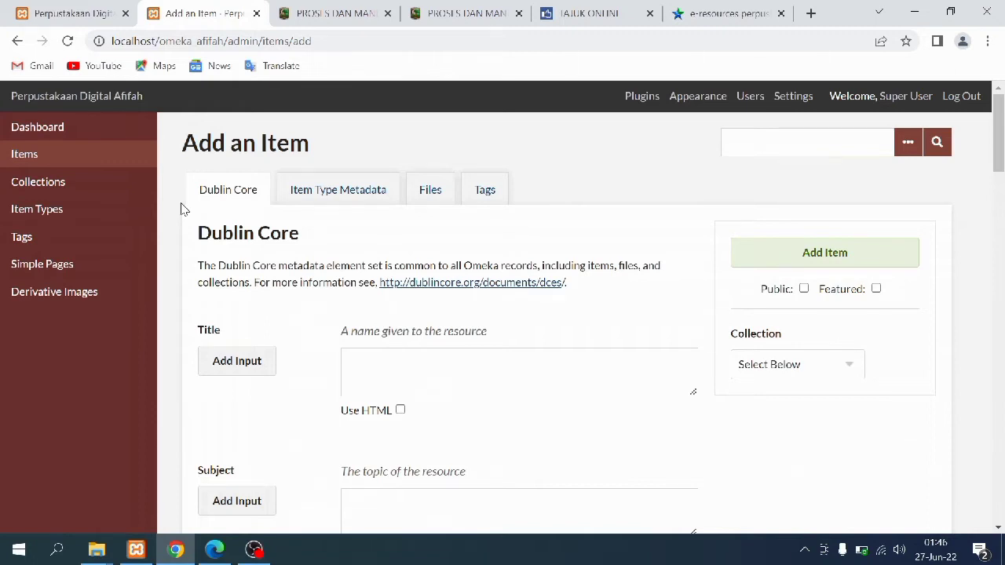
left_click(134, 186)
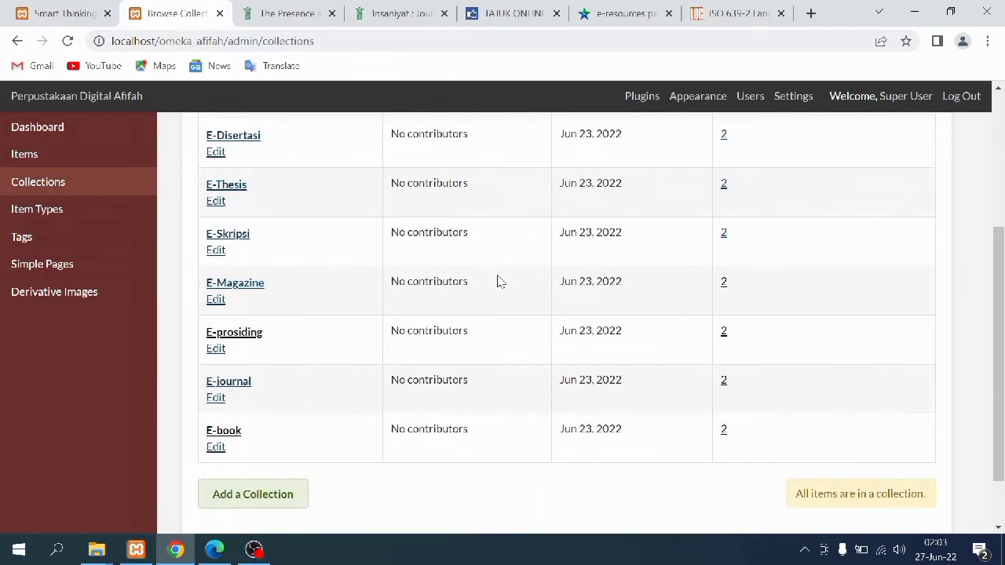
scroll(497, 281, "down", 2)
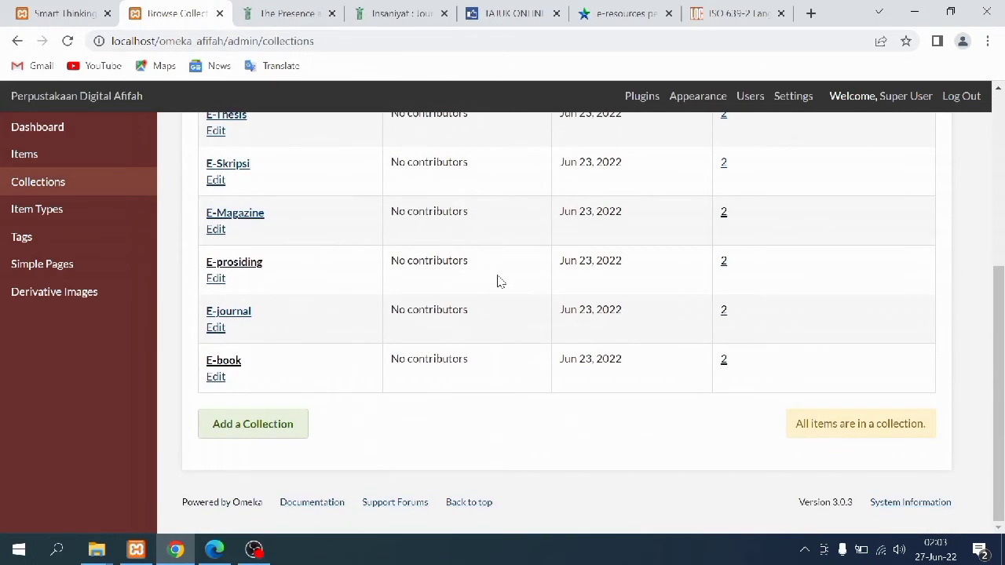
Open the edit form of the E-journal item 'The Presence and Roles of University Museums in Indonesia'
left_click(723, 313)
left_click(283, 344)
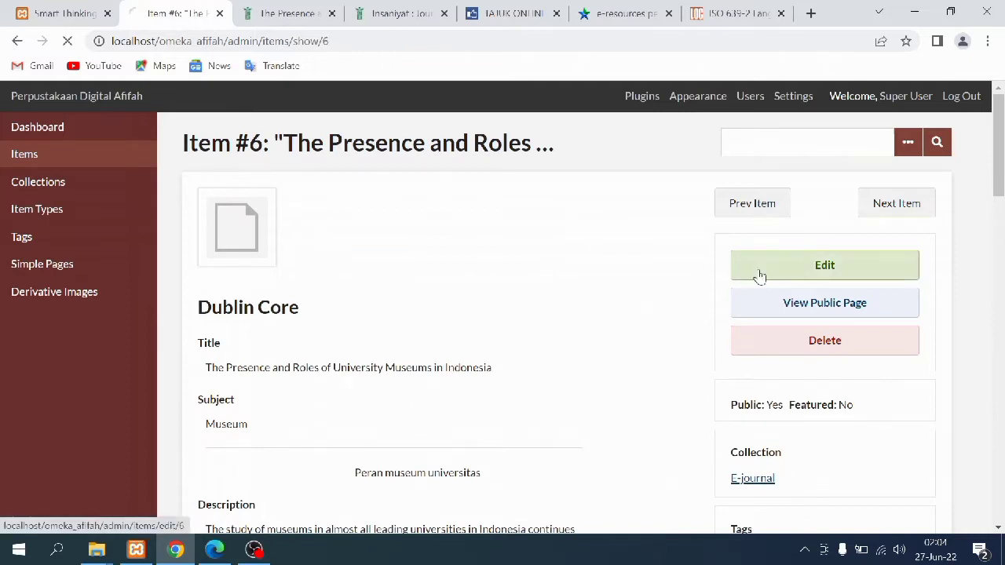
left_click(761, 271)
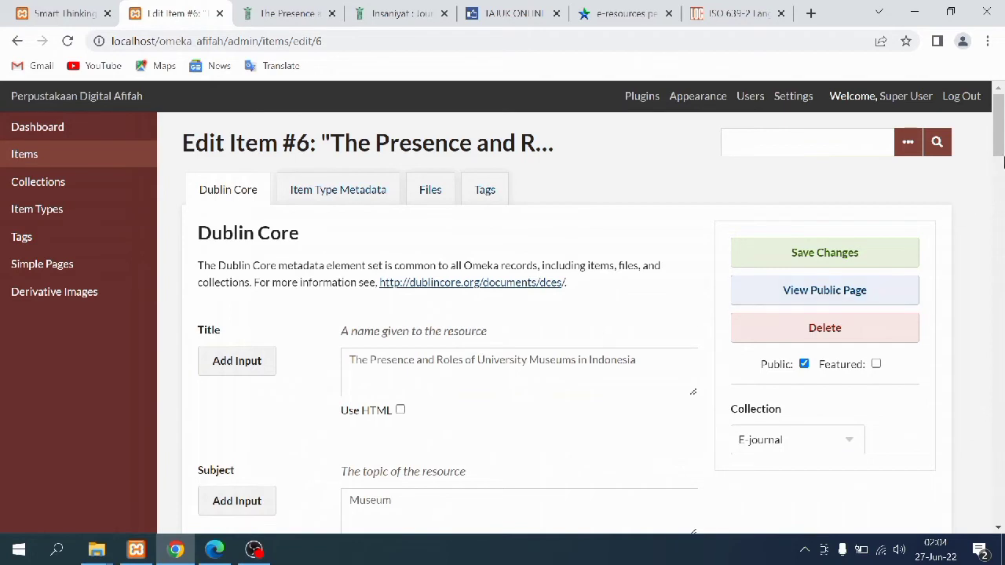
left_click_drag(1002, 139, 1002, 163)
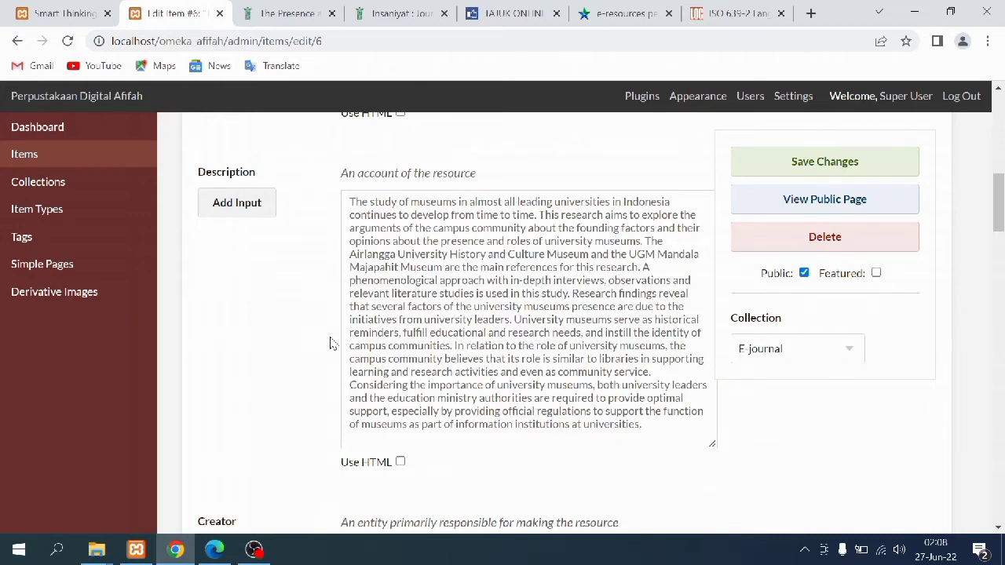
Copy the article's abstract from the Insaniyat page for the item's Description
left_click(288, 16)
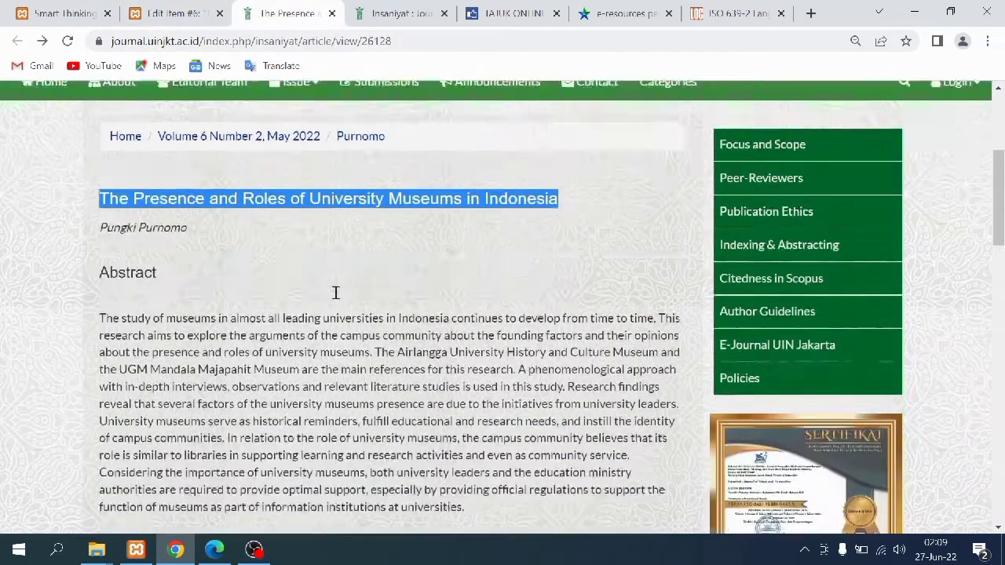
scroll(335, 293, "down", 1)
left_click(102, 269)
left_click_drag(102, 269, 483, 471)
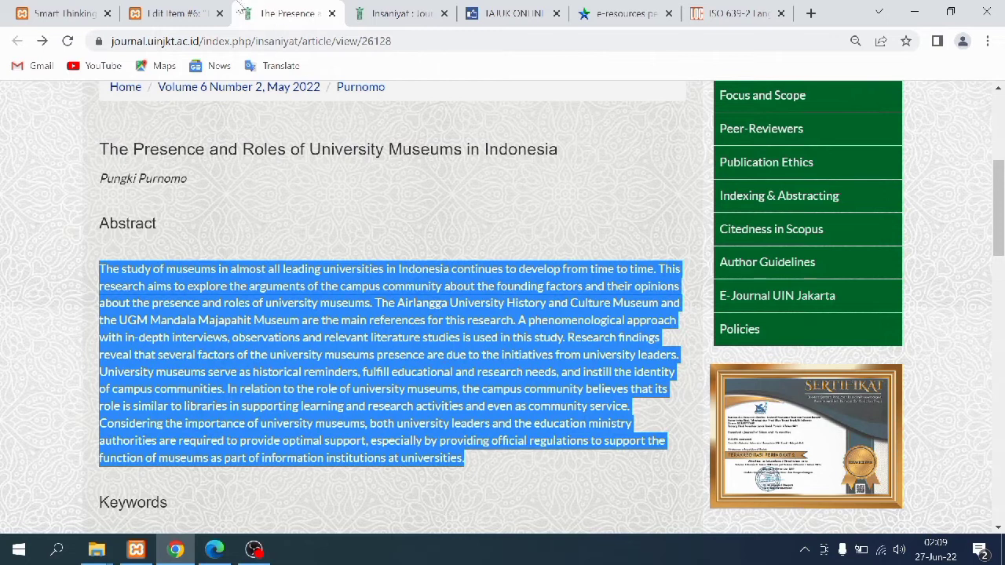
left_click(181, 14)
scroll(310, 373, "down", 4)
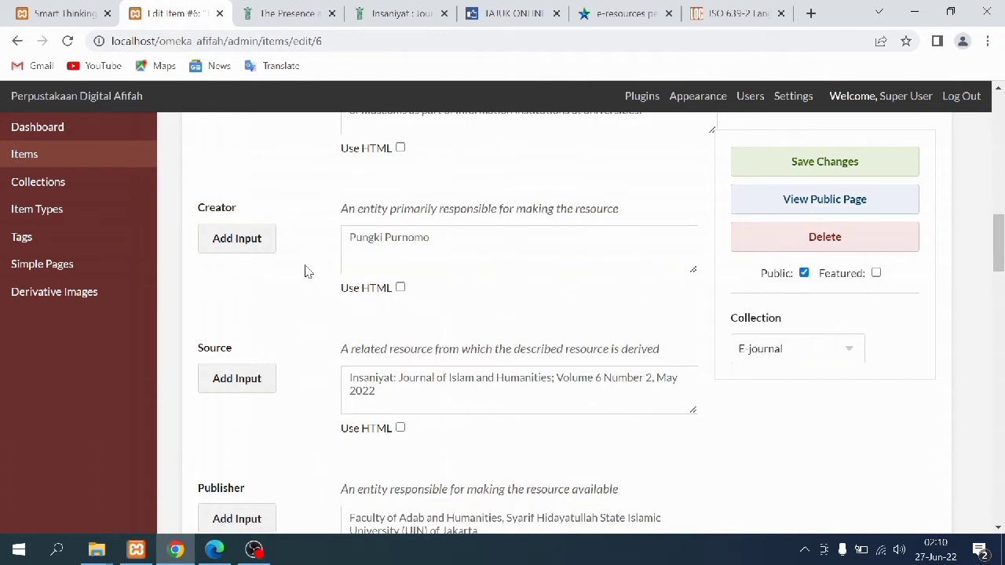
Copy the article's author name for the item's Creator field
left_click(293, 10)
left_click_drag(259, 171, 100, 179)
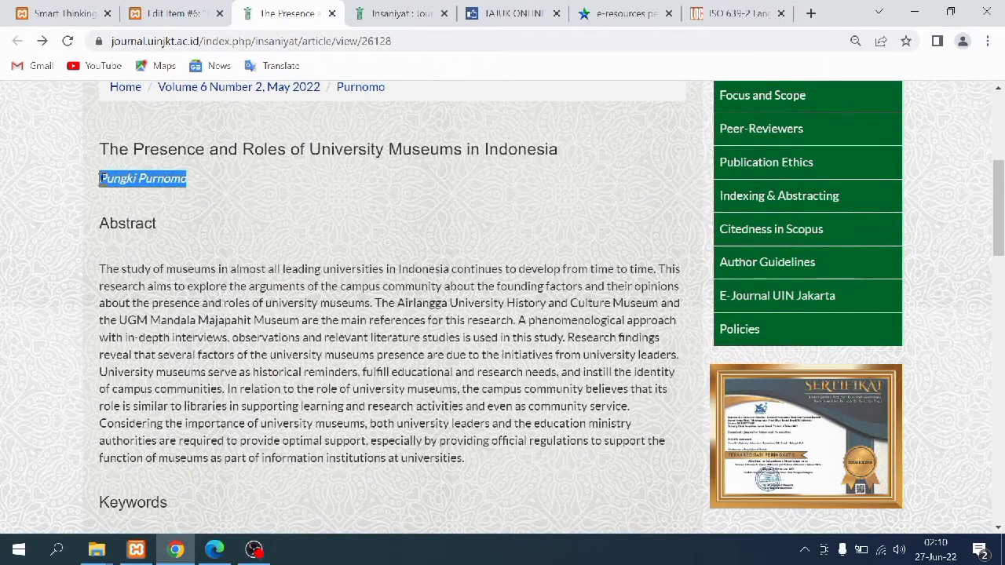
left_click(162, 12)
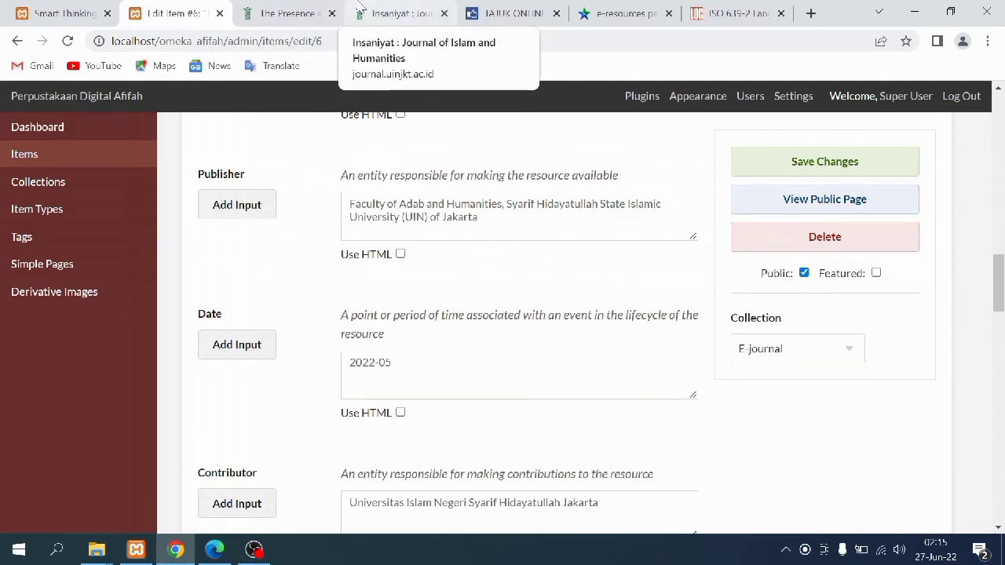
Copy the Faculty of Adab and Humanities publisher sentence from the Insaniyat homepage
left_click(402, 10)
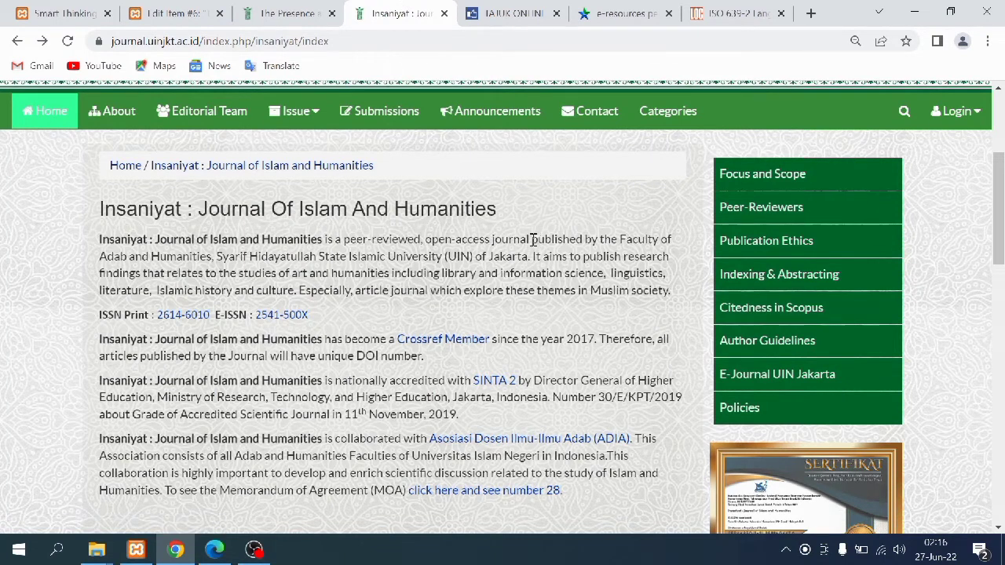
left_click_drag(533, 239, 537, 258)
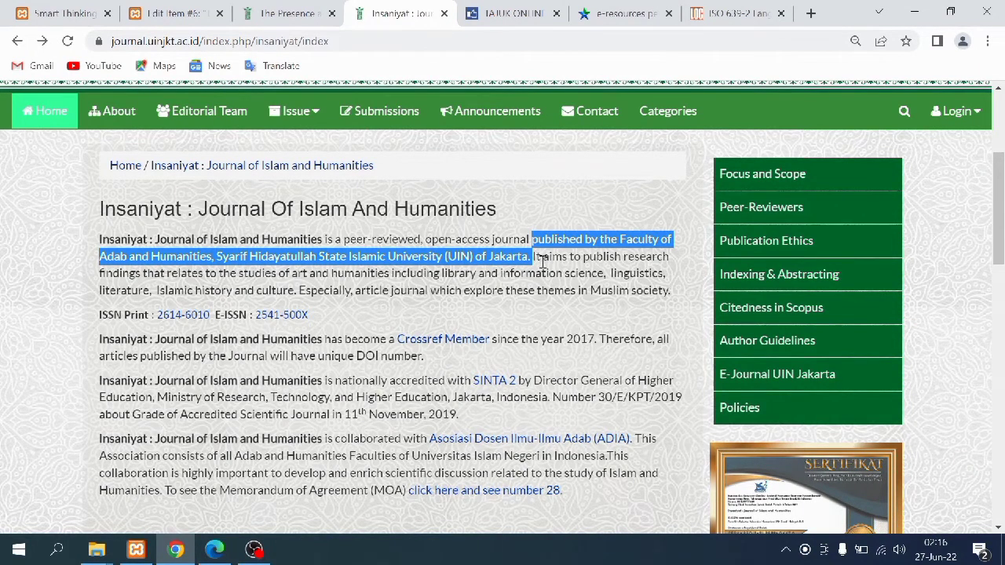
left_click(179, 13)
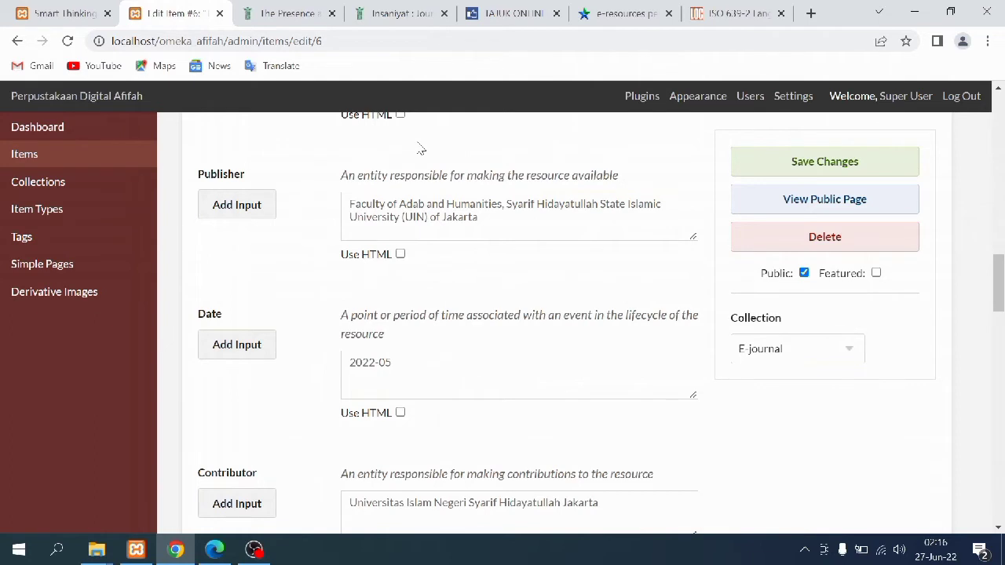
Fill the item's Rights with the copyright statement and enter PDF as Format
scroll(356, 226, "down", 4)
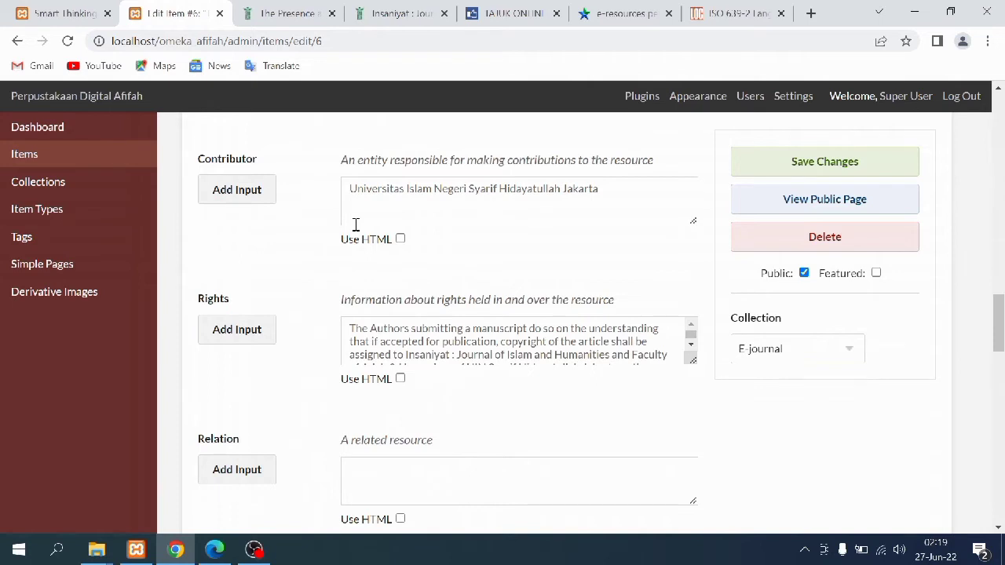
scroll(314, 321, "down", 2)
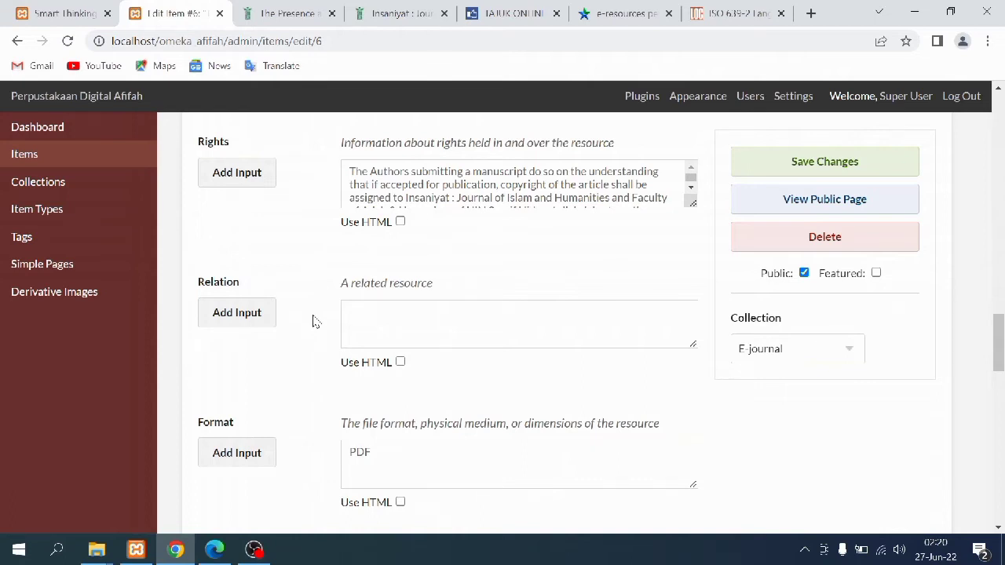
left_click(372, 24)
Copy the Insaniyat Copyright Notice text from the journal's About page into the item's Rights
left_click(137, 113)
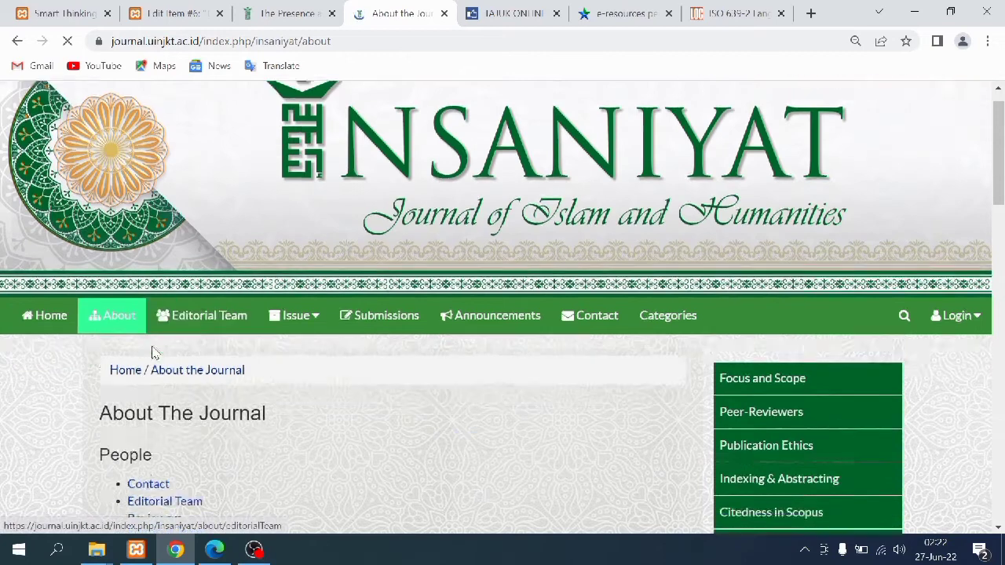
scroll(155, 353, "down", 5)
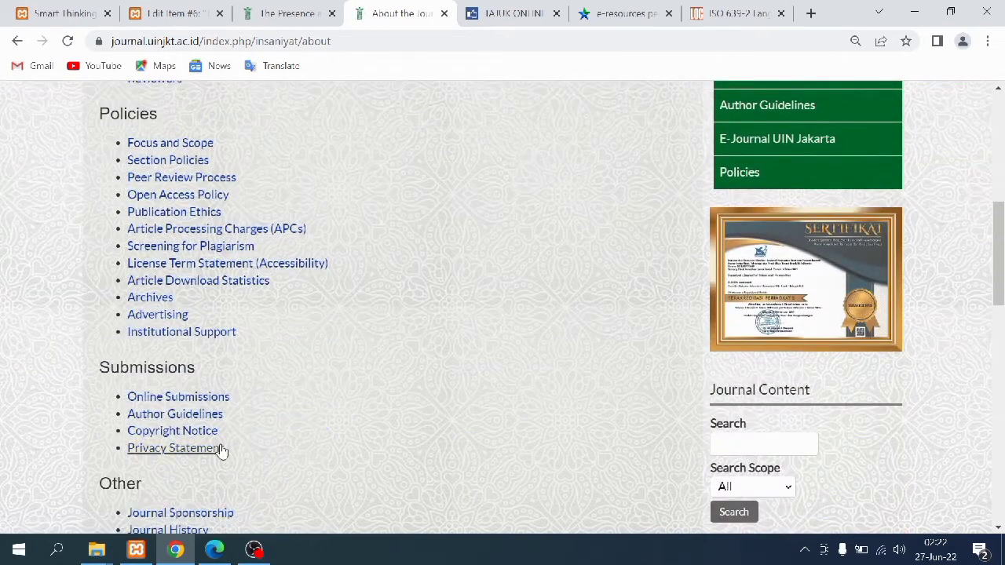
left_click(179, 433)
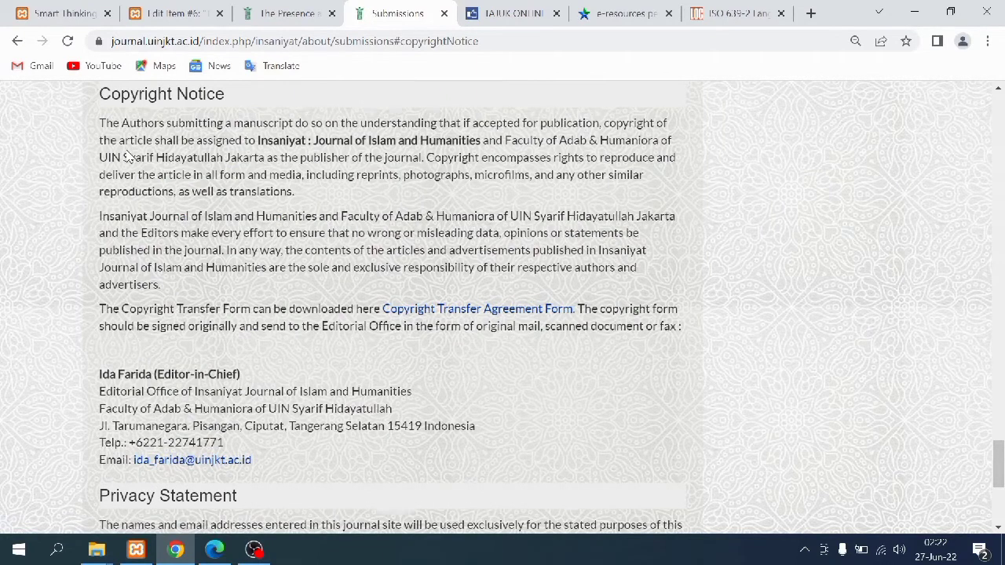
scroll(128, 155, "up", 1)
left_click_drag(100, 172, 684, 407)
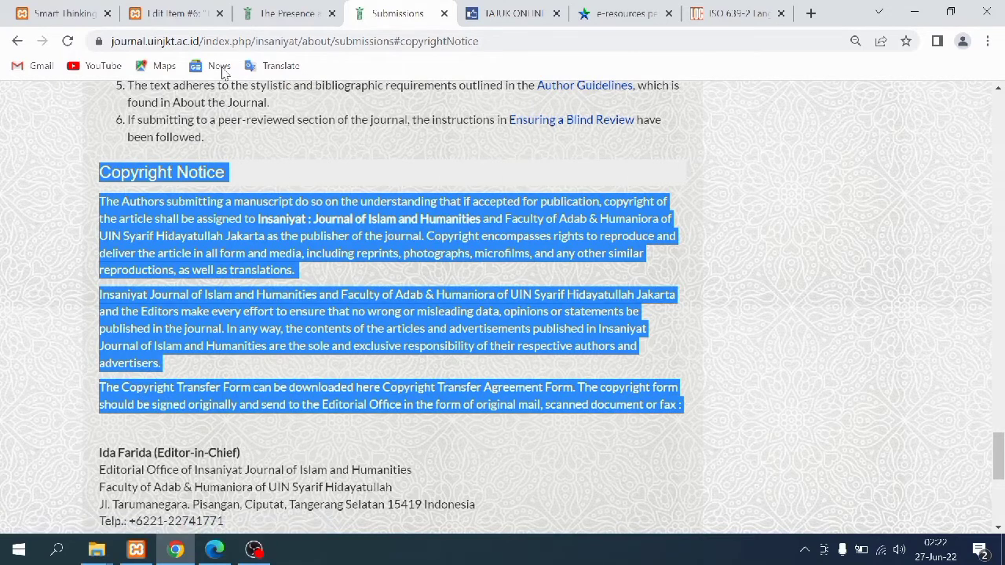
left_click(192, 13)
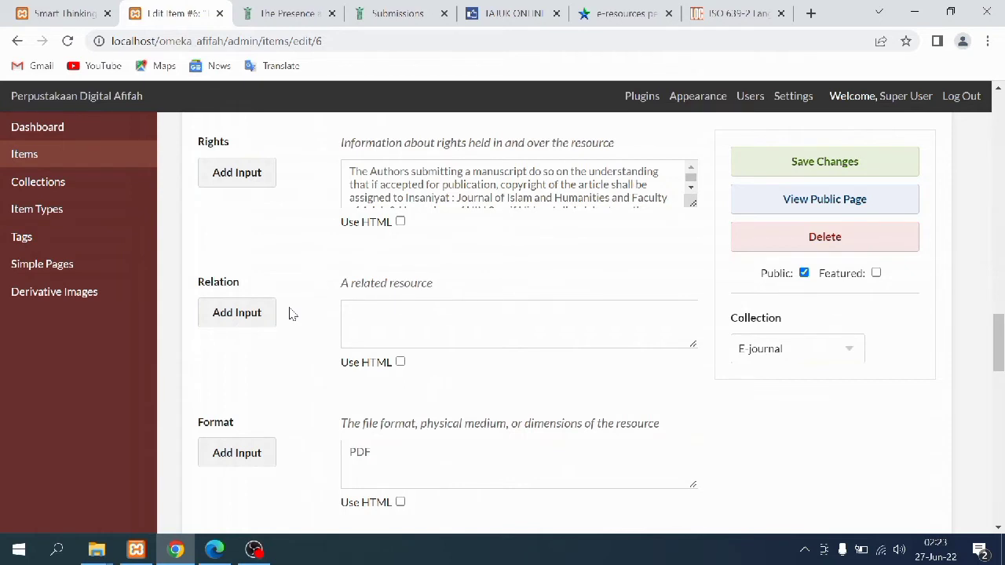
scroll(372, 353, "down", 5)
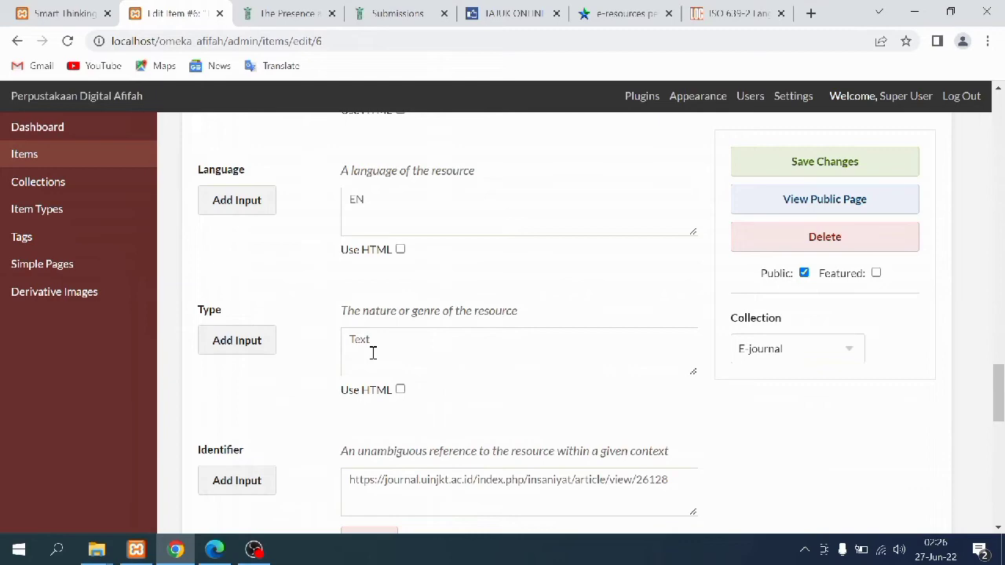
Check the ISO 639-2 language code table, then return to item 6's Identifier entries
left_click(696, 13)
scroll(460, 239, "down", 12)
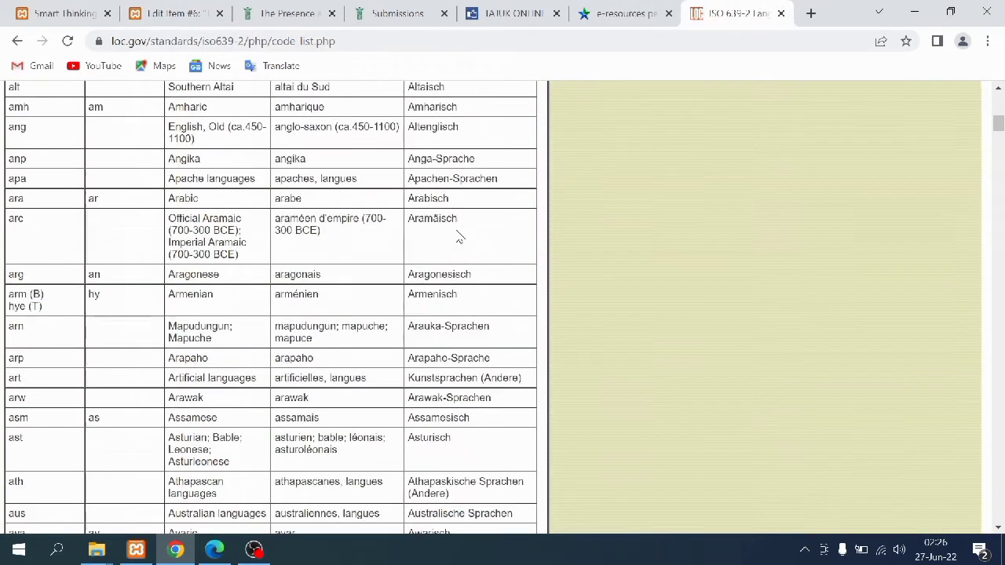
scroll(452, 233, "down", 8)
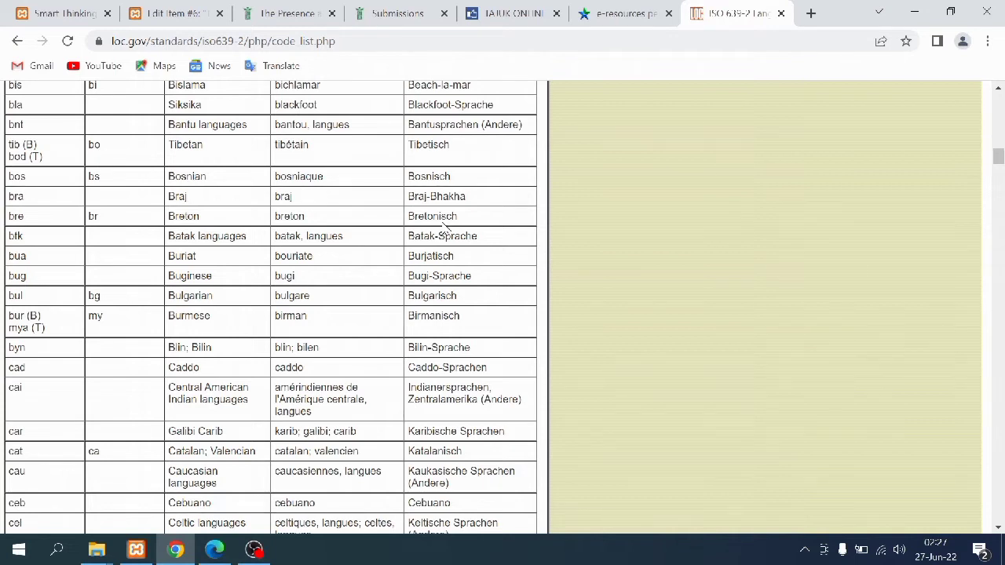
key("ctrl+2")
scroll(276, 405, "down", 2)
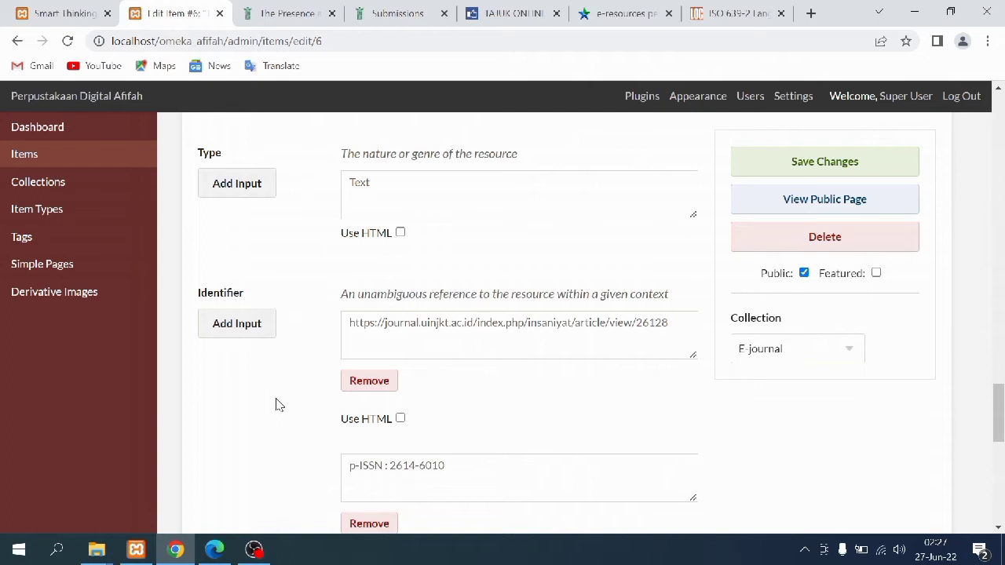
Copy the journal article's URL and read the p-ISSN and e-ISSN from the journal PDF
scroll(275, 404, "down", 3)
left_click(286, 14)
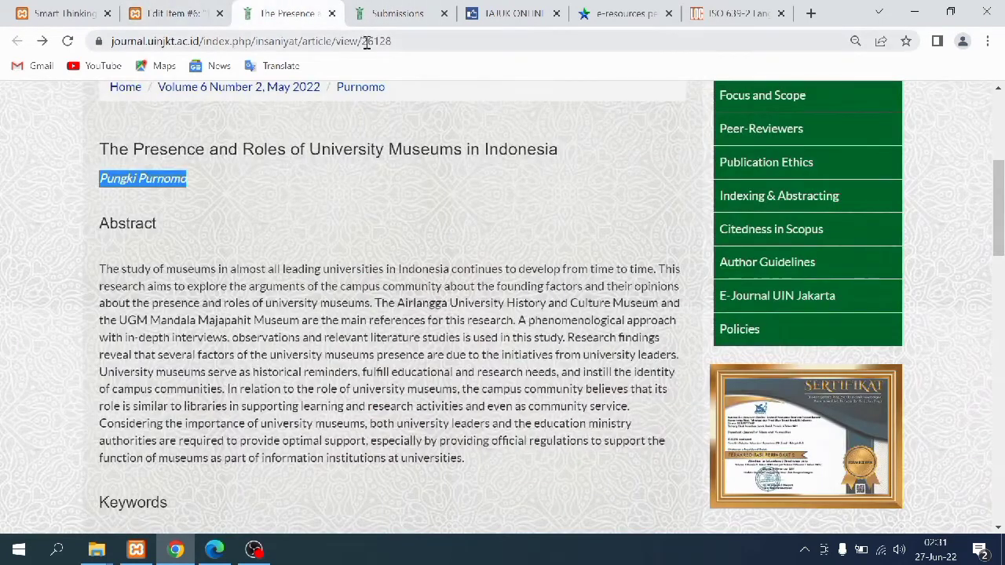
left_click(400, 43)
left_click_drag(400, 43, 109, 45)
left_click(169, 14)
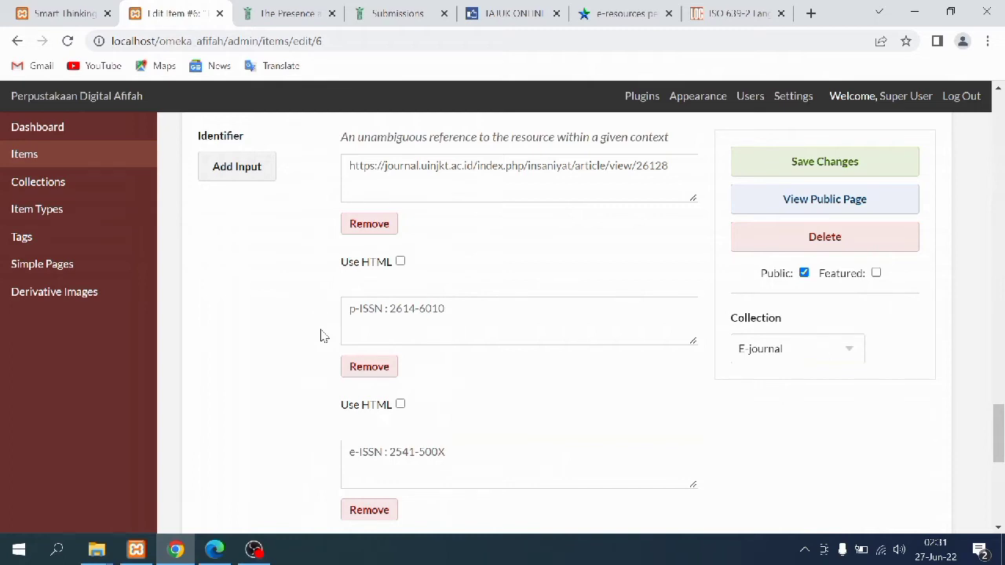
scroll(321, 336, "down", 2)
left_click(215, 550)
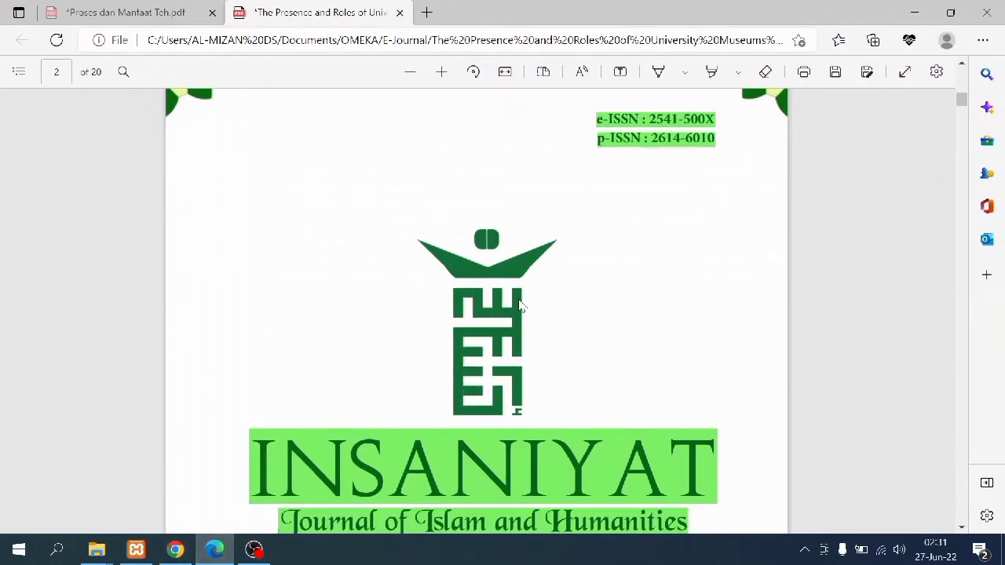
left_click(176, 549)
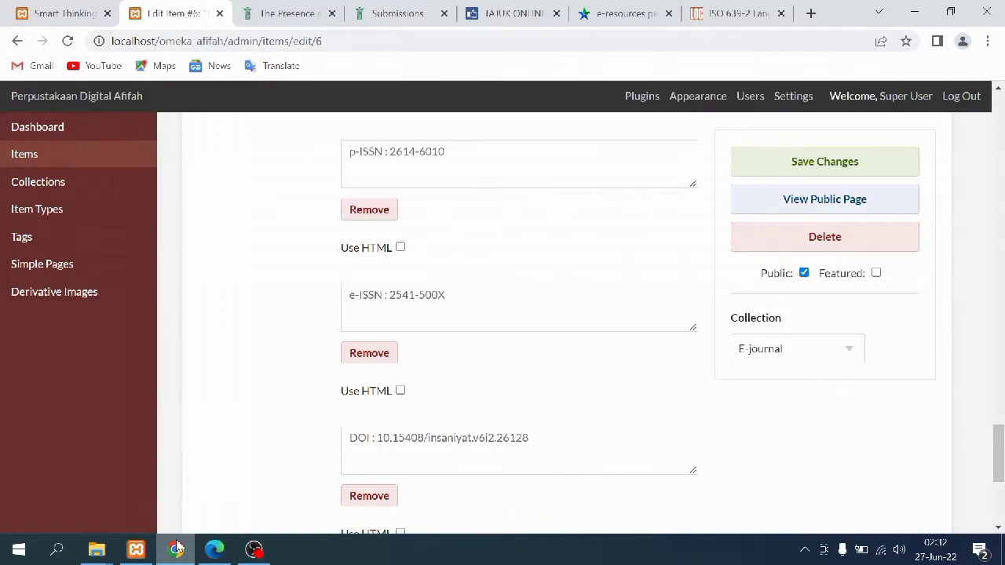
Copy the article's DOI 10.15408/insaniyat.v6i2.26128 for item 6's Identifier field
left_click(288, 8)
scroll(304, 388, "down", 5)
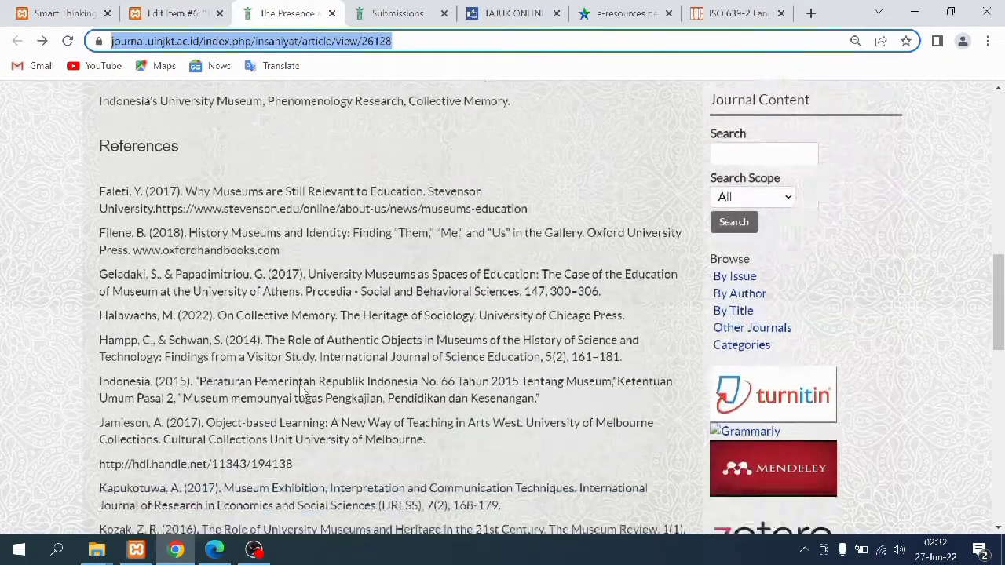
scroll(304, 388, "down", 10)
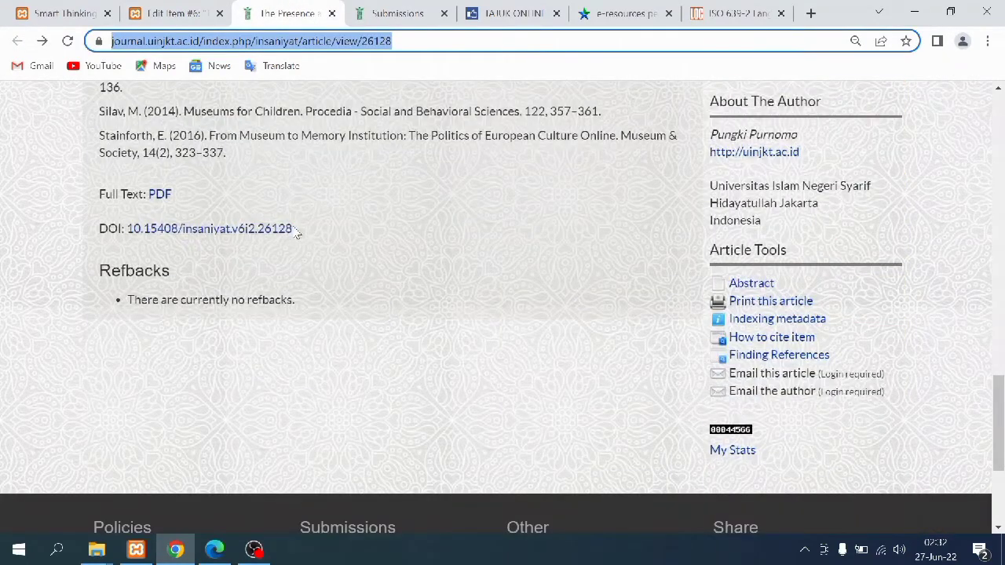
left_click_drag(101, 210, 342, 250)
left_click(342, 250)
left_click(174, 14)
scroll(425, 394, "down", 1)
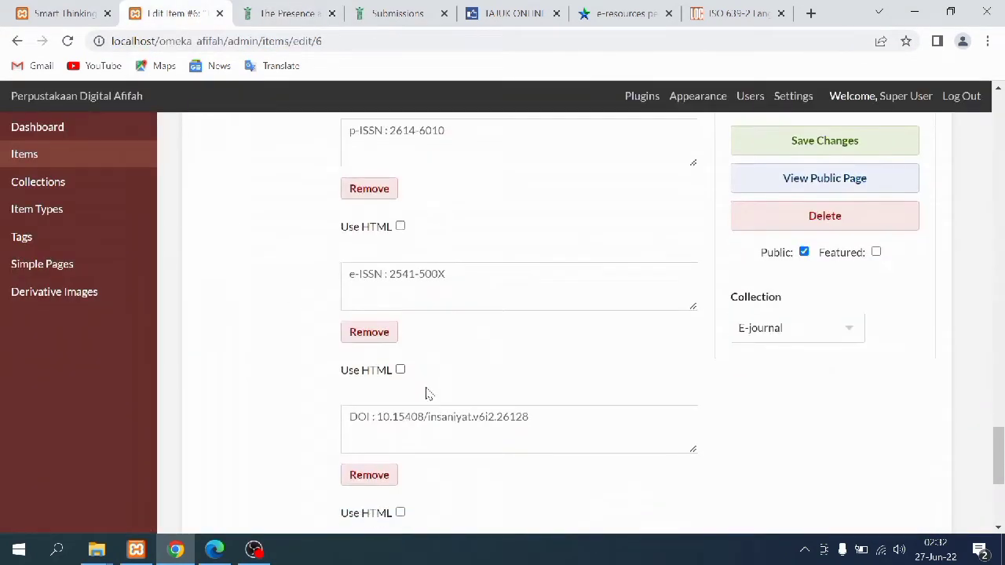
scroll(426, 393, "down", 4)
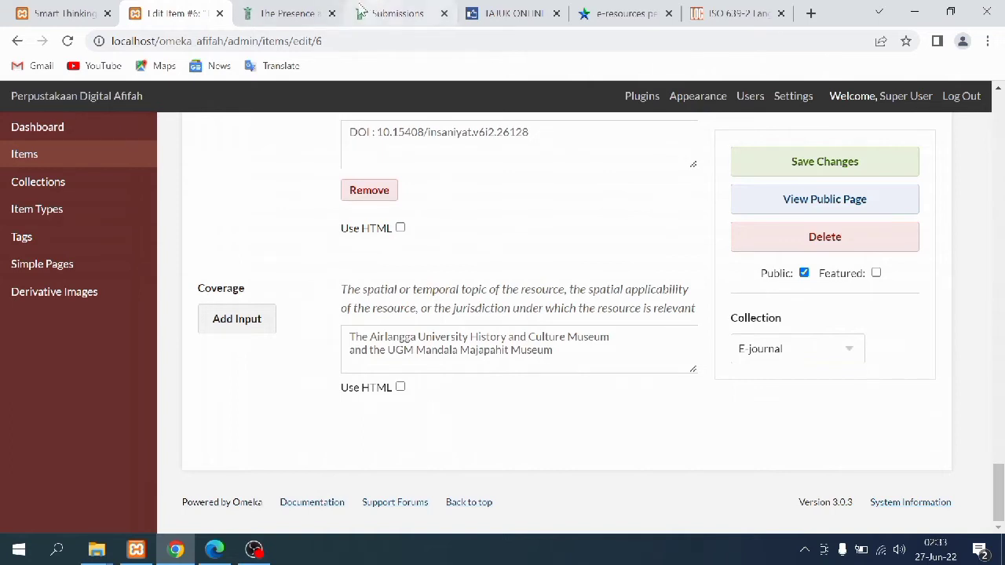
left_click(222, 548)
scroll(341, 321, "down", 10)
scroll(343, 321, "down", 10)
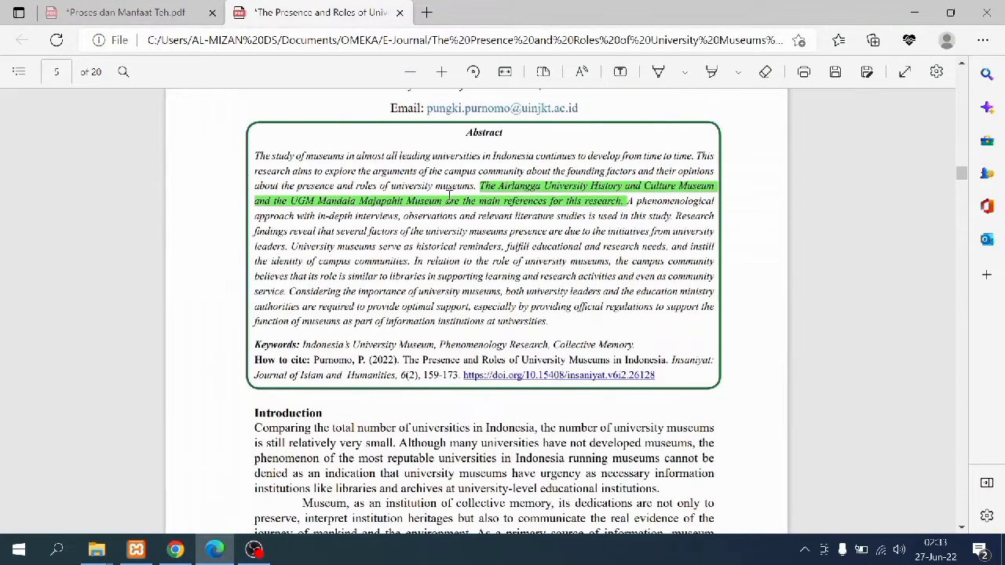
left_click_drag(477, 186, 628, 202)
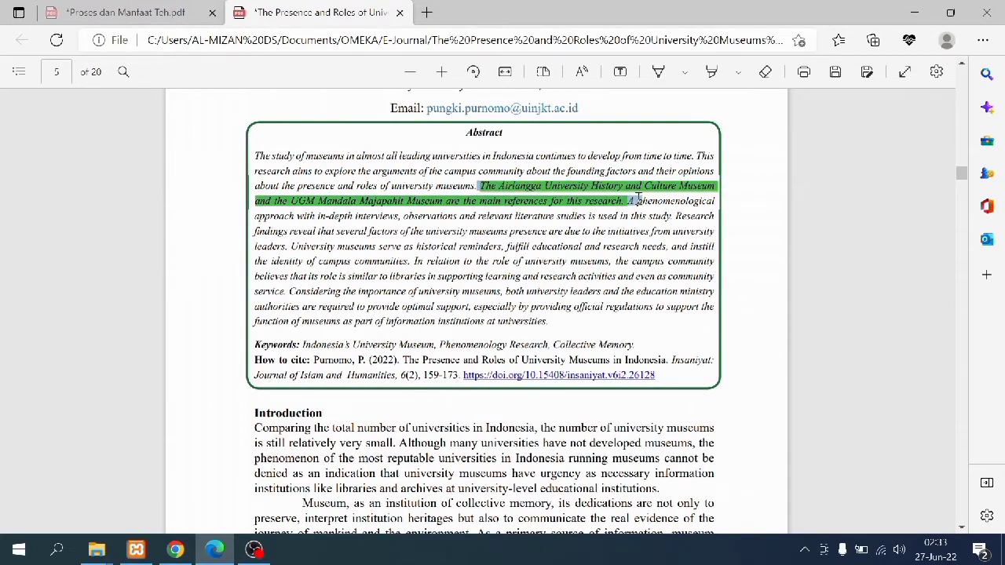
left_click(634, 212)
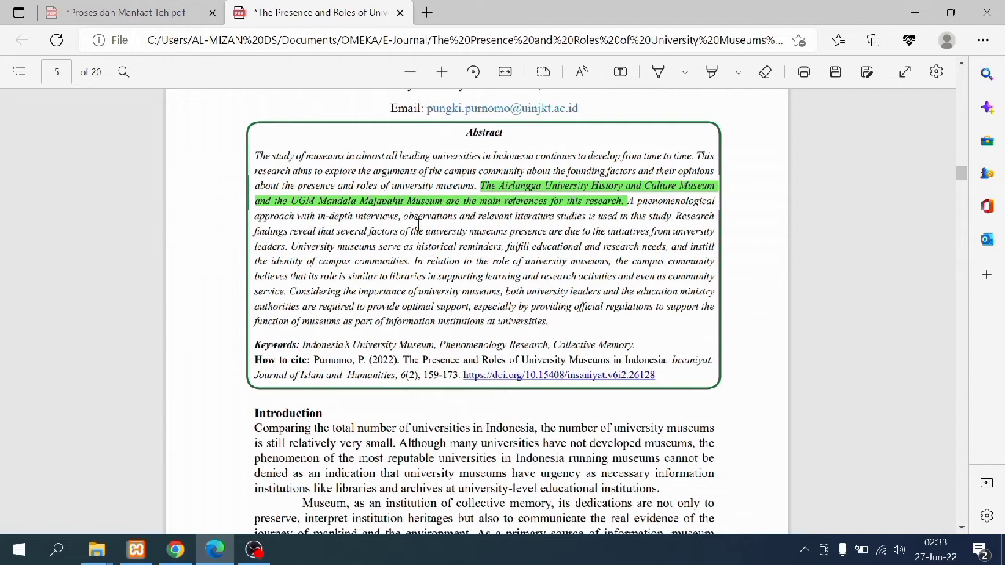
left_click(178, 552)
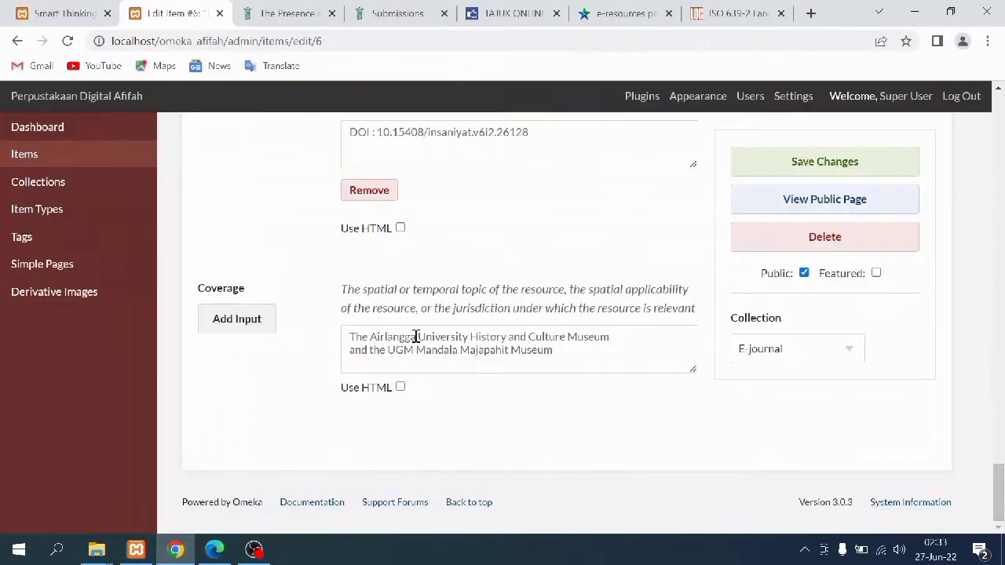
Keep item 6 in E-journal and review its item type metadata, files and three tags
left_click(851, 353)
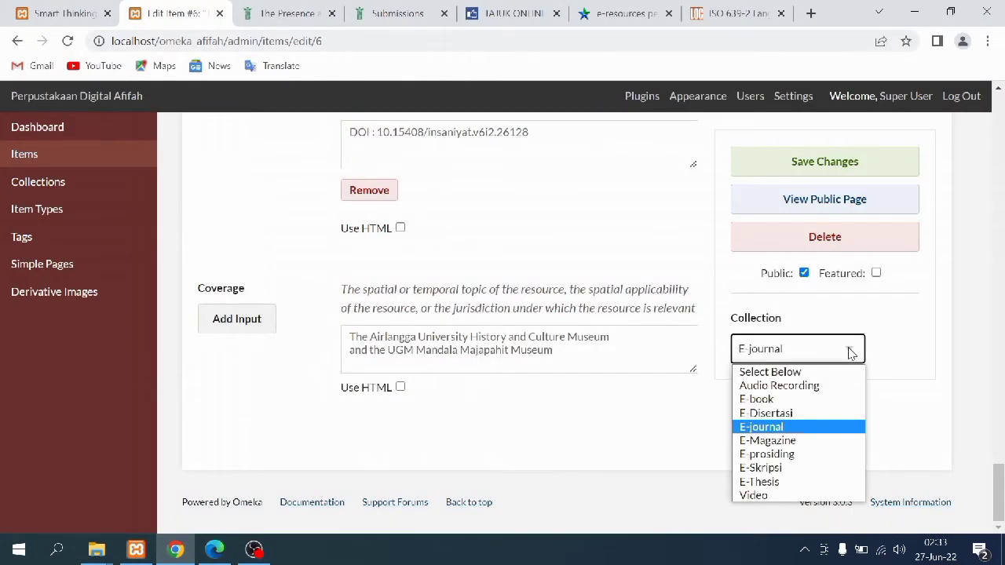
left_click(851, 353)
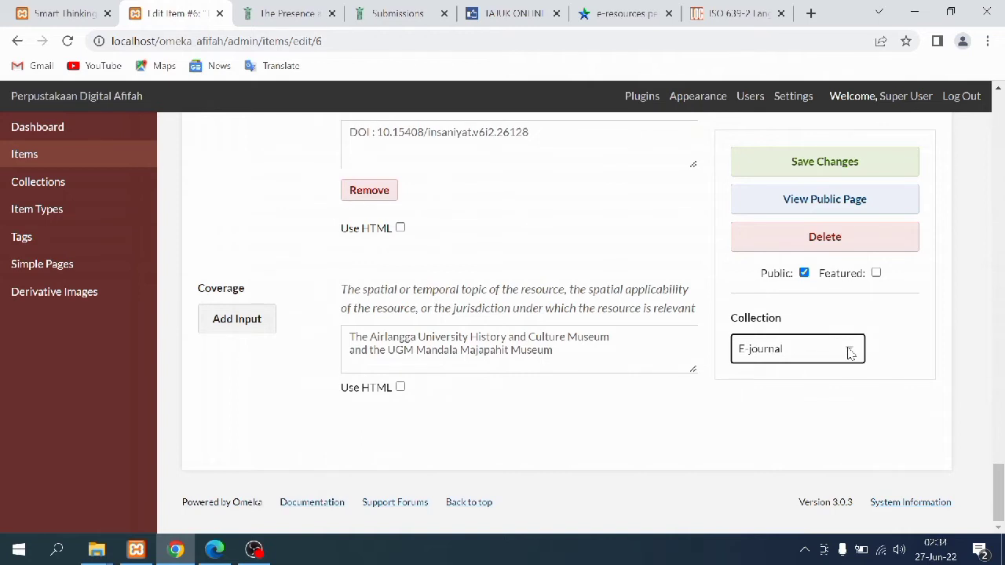
left_click(849, 352)
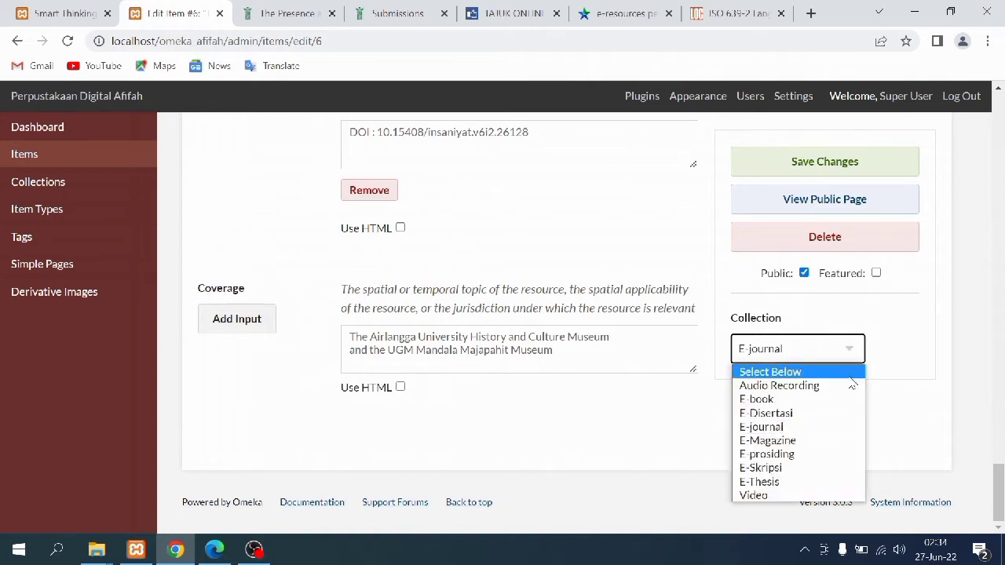
left_click(848, 433)
left_click_drag(997, 487, 1002, 110)
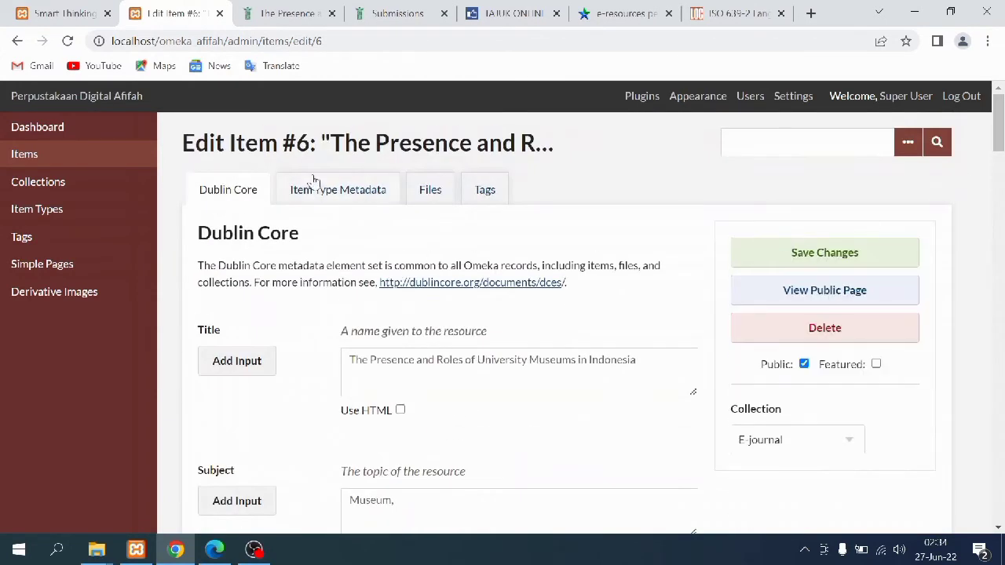
left_click(320, 194)
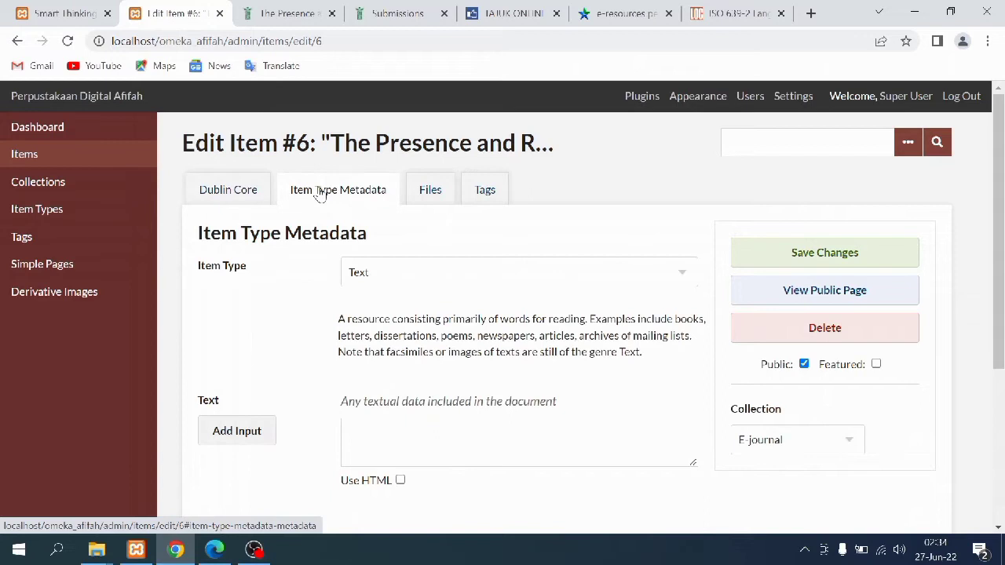
left_click(420, 206)
left_click(485, 196)
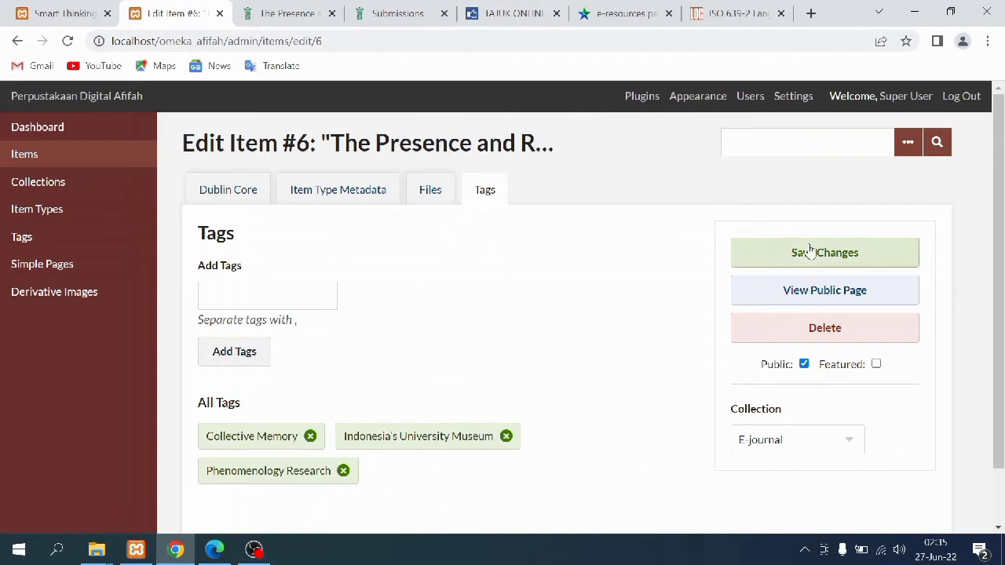
Save item 6's changes
left_click(771, 259)
scroll(649, 278, "down", 2)
scroll(649, 278, "down", 15)
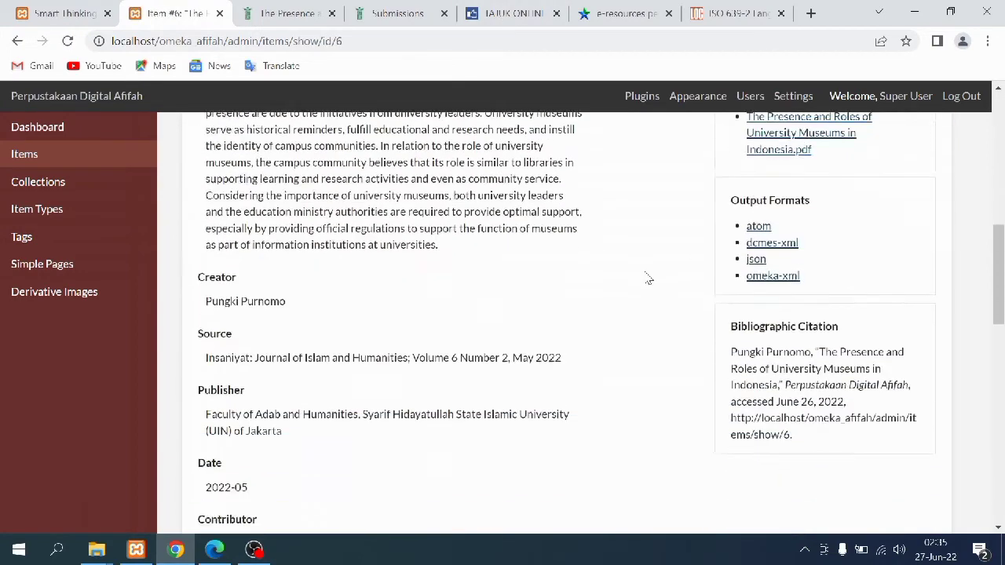
scroll(648, 278, "down", 3)
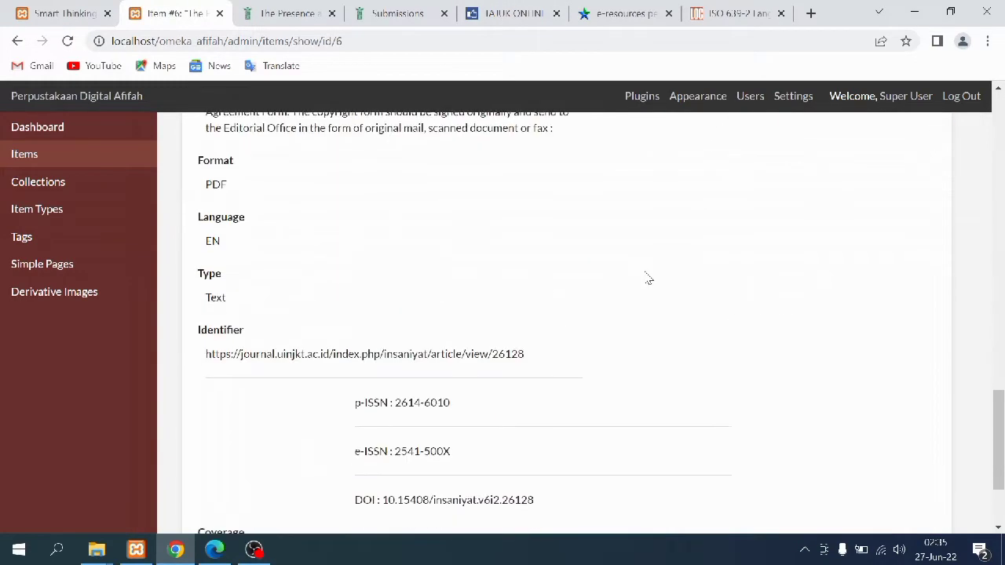
On the public site, go from the Smart Thinking page to the collections list
left_click(82, 14)
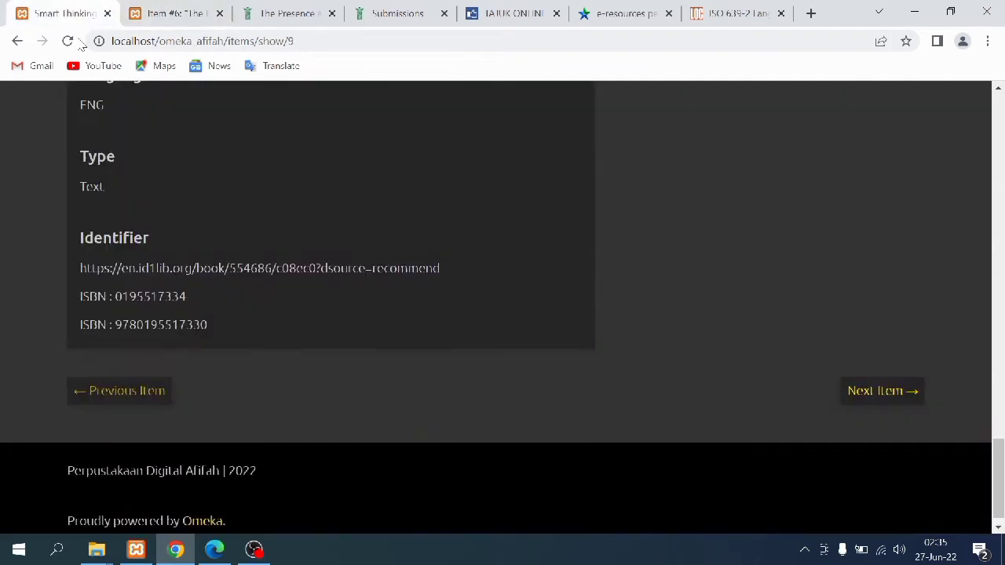
scroll(269, 248, "up", 5)
scroll(268, 246, "up", 10)
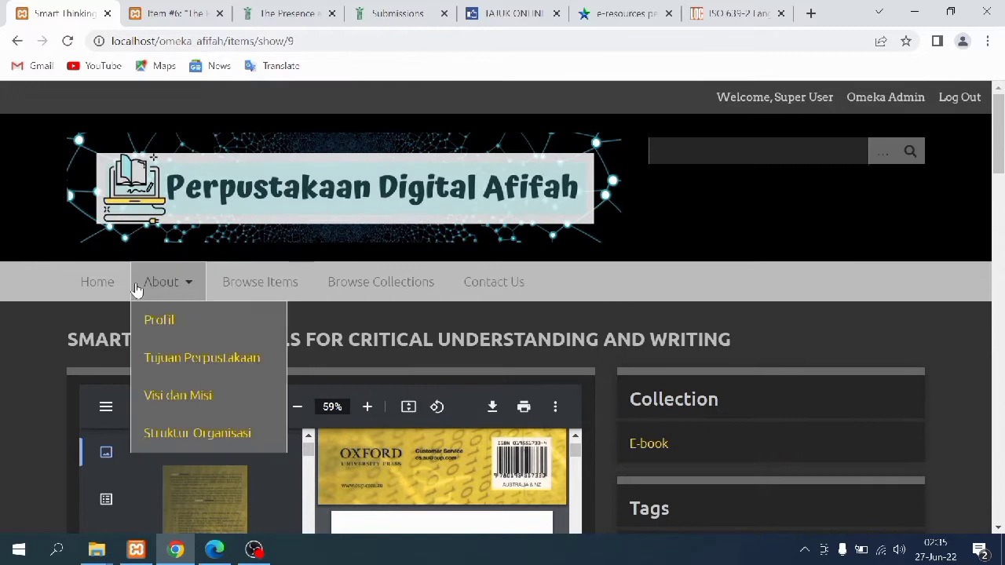
left_click(246, 288)
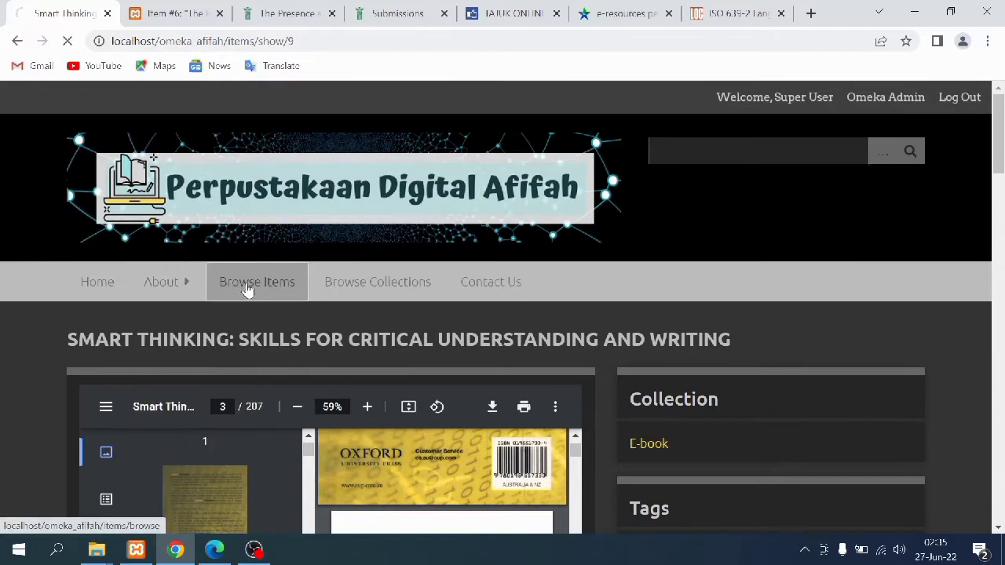
left_click(377, 291)
scroll(251, 388, "down", 3)
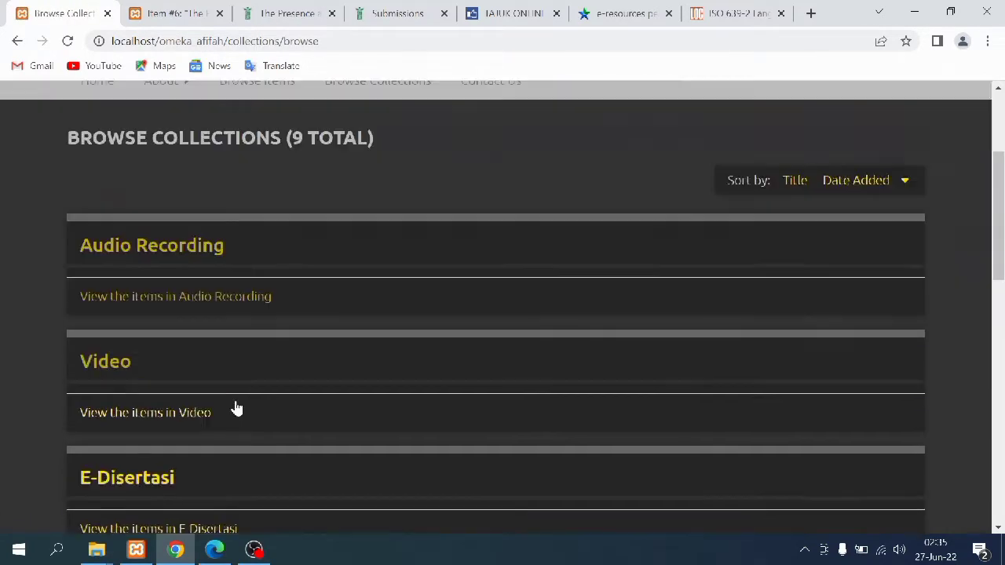
scroll(236, 408, "down", 8)
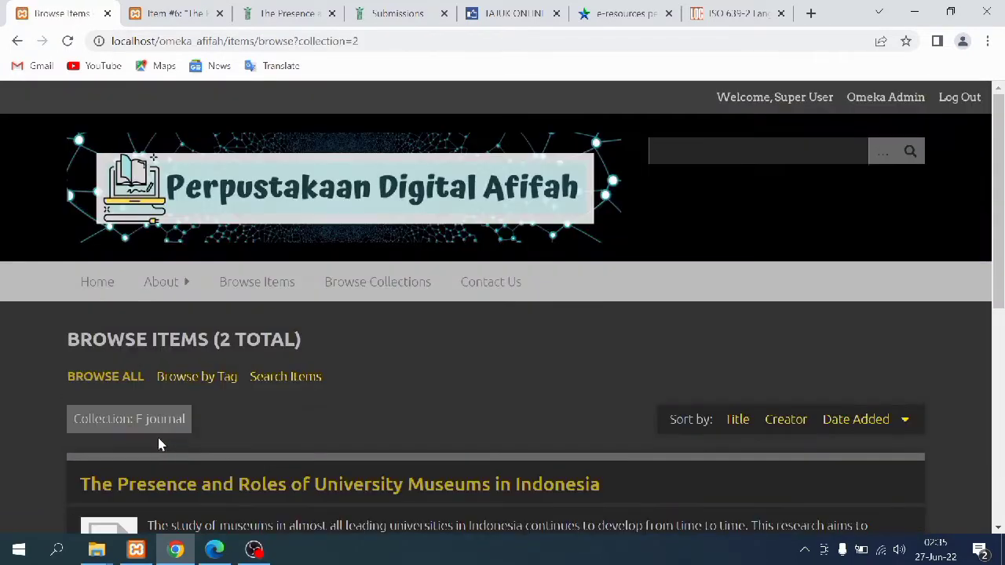
scroll(161, 445, "down", 4)
Read the University Museums in Indonesia article's public page, then go back to the E-journal list
left_click(122, 247)
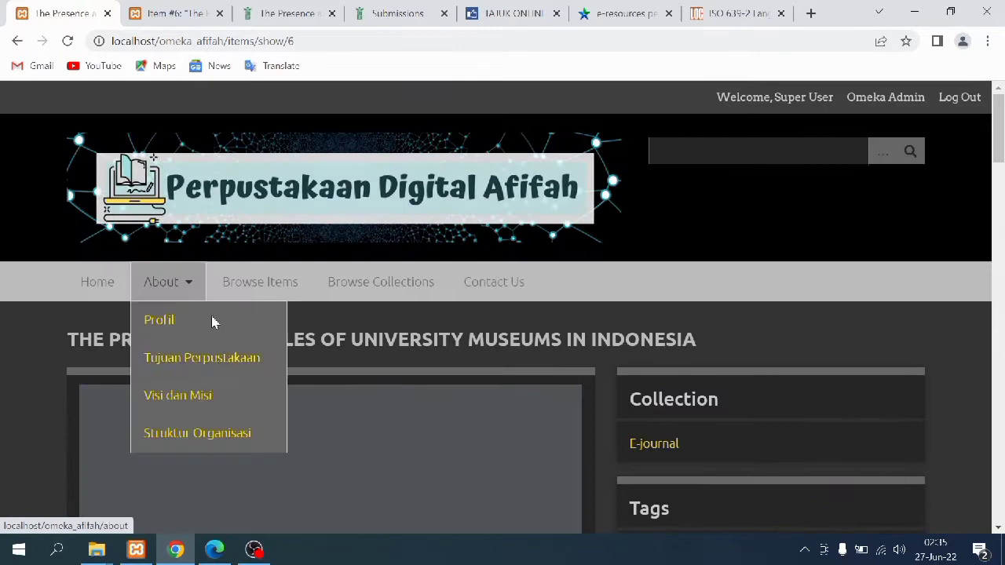
scroll(534, 353, "down", 2)
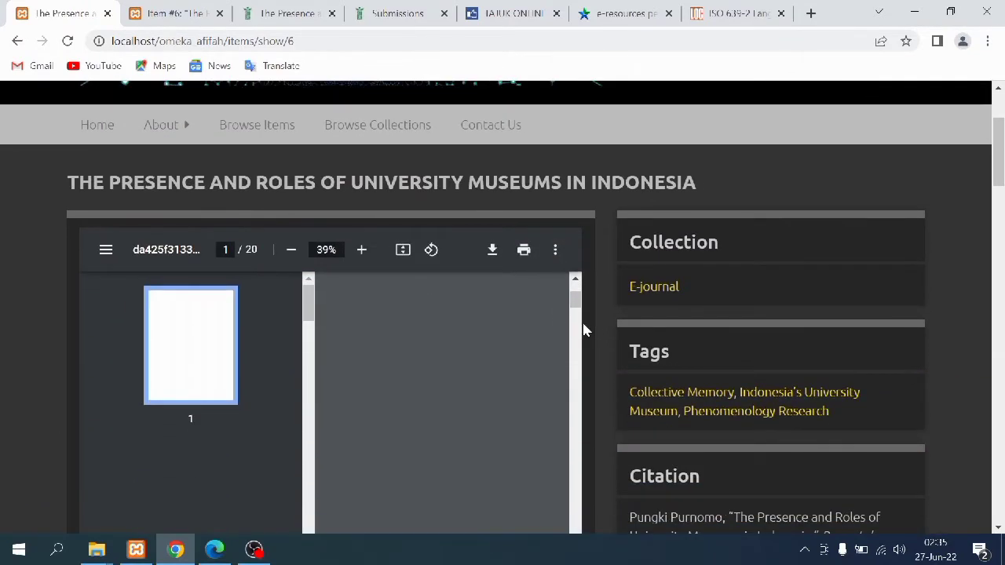
scroll(603, 292, "down", 2)
scroll(585, 338, "down", 9)
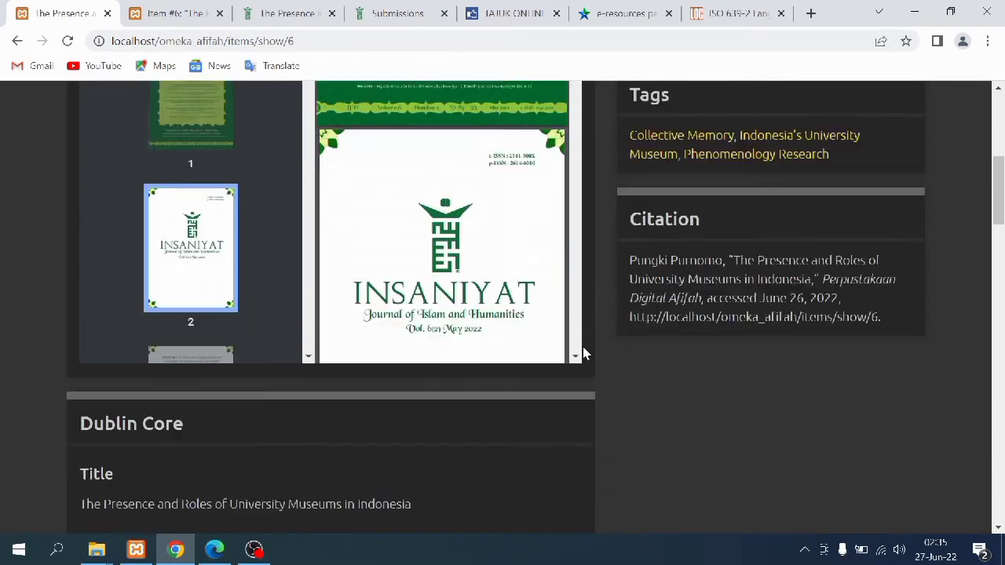
scroll(582, 354, "down", 15)
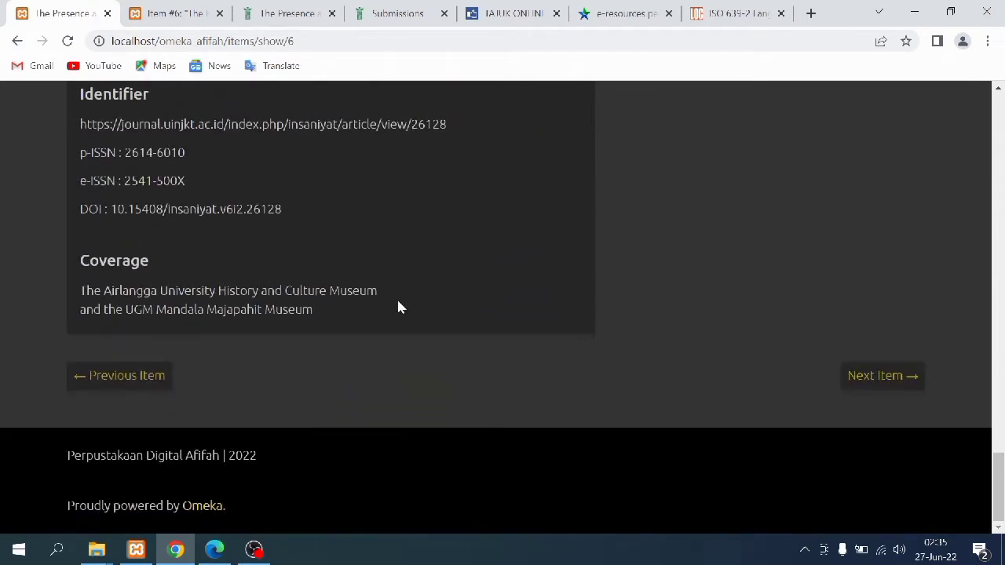
left_click(18, 41)
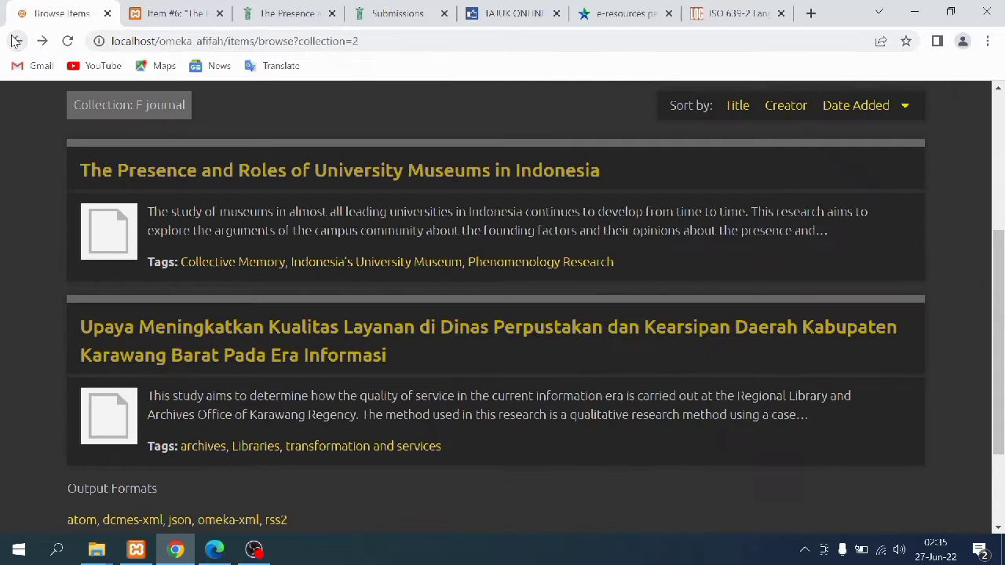
In the admin, go from Collections through E-journal's items to item #5's edit form
left_click(157, 13)
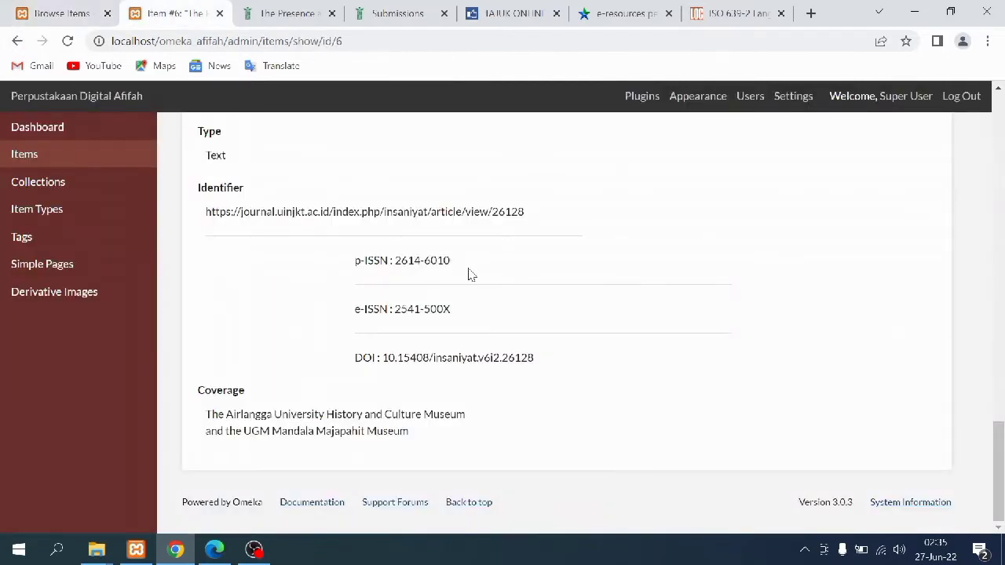
scroll(470, 274, "up", 5)
left_click(139, 186)
scroll(341, 487, "down", 4)
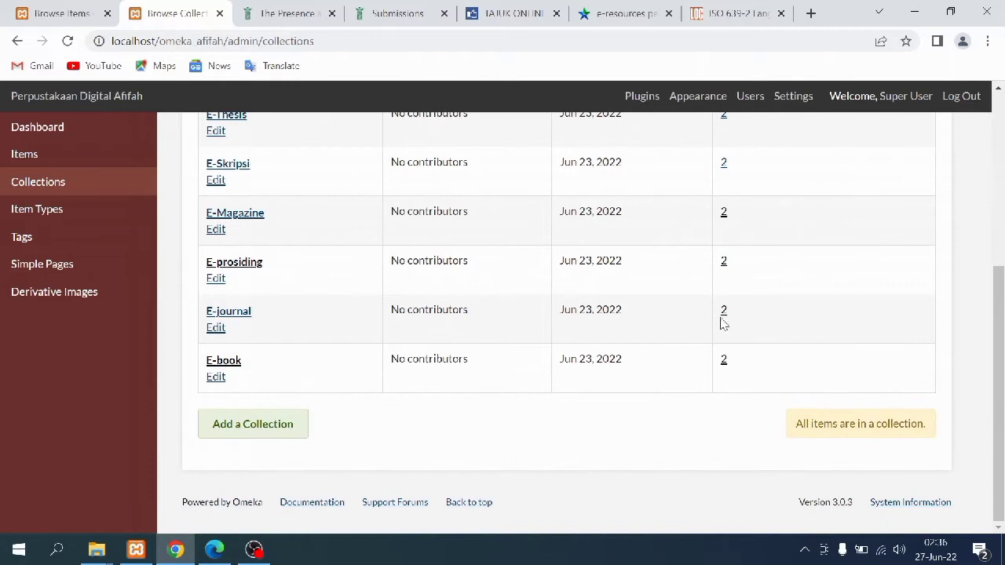
left_click(724, 311)
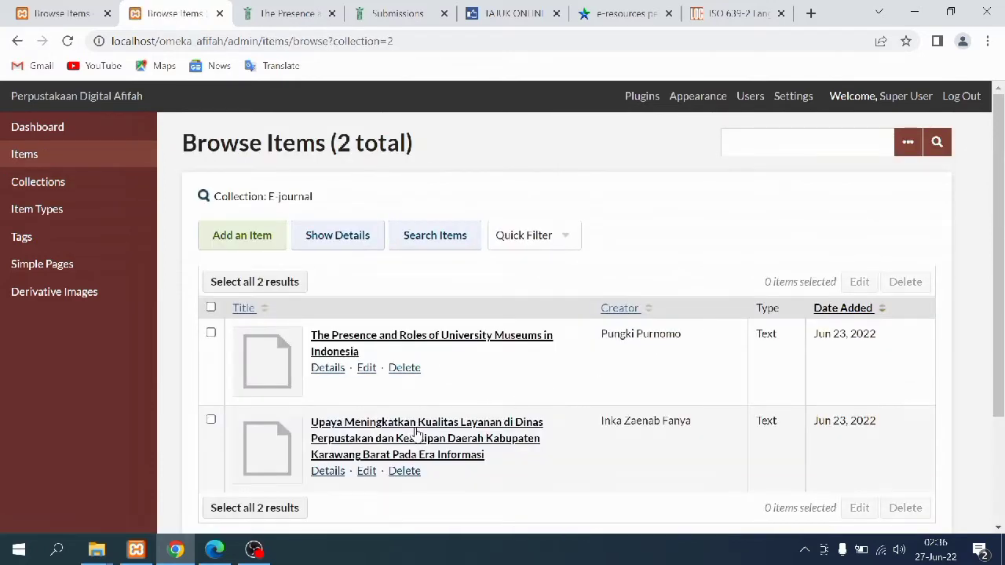
left_click(290, 446)
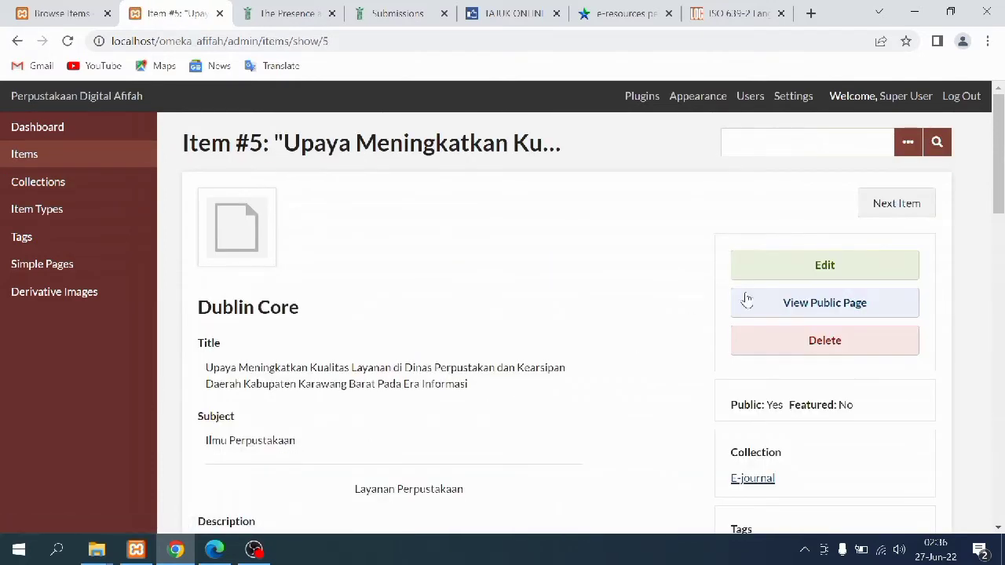
left_click(804, 270)
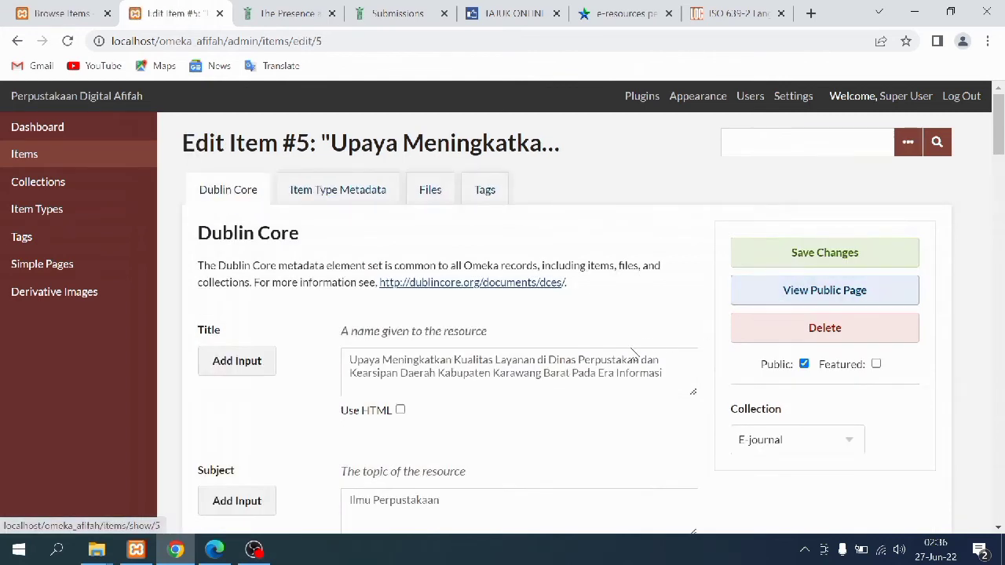
Scroll through item 5's Dublin Core fields down to the filled Coverage
scroll(292, 356, "down", 2)
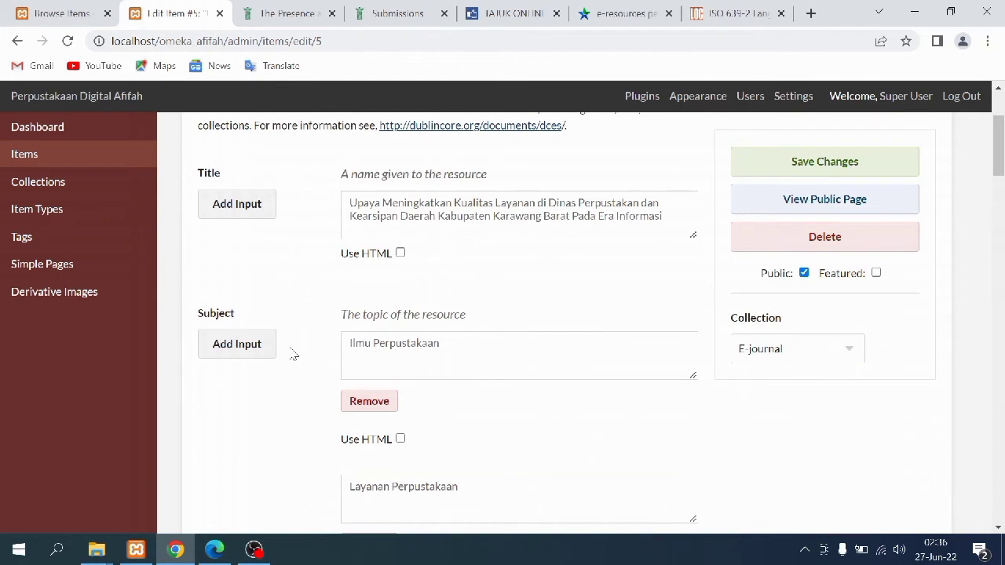
scroll(292, 356, "down", 5)
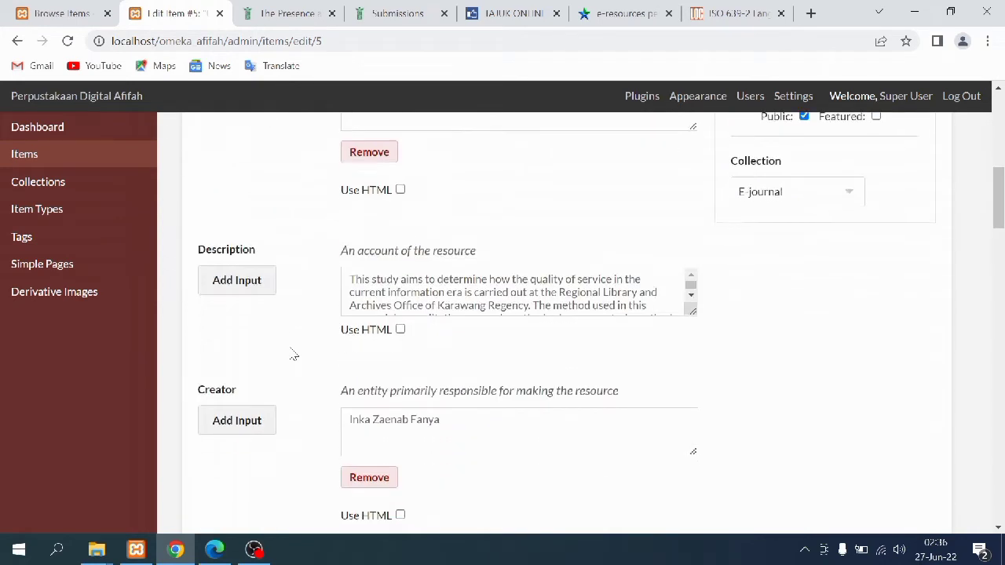
scroll(293, 356, "down", 2)
scroll(293, 355, "up", 10)
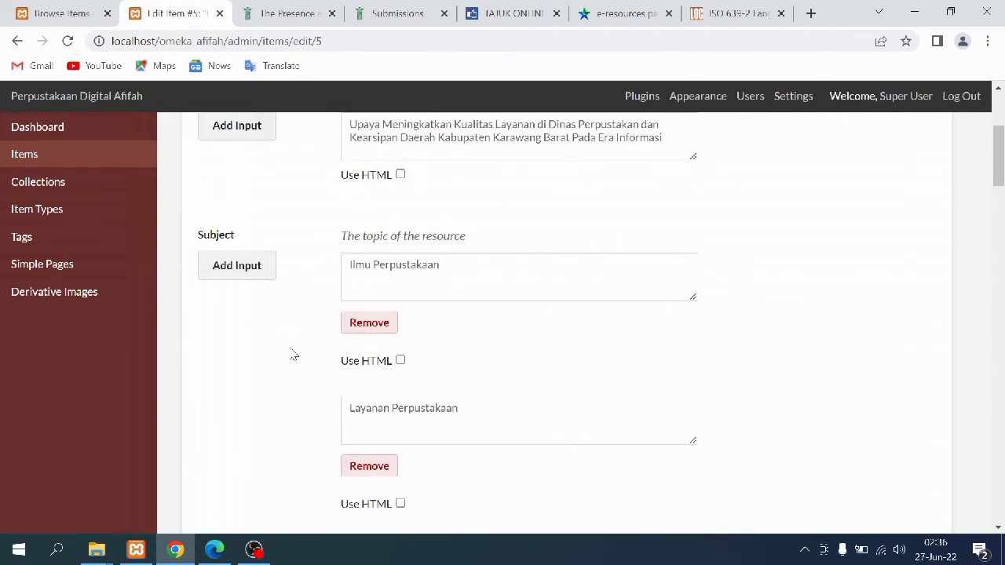
scroll(293, 355, "down", 9)
scroll(292, 356, "down", 6)
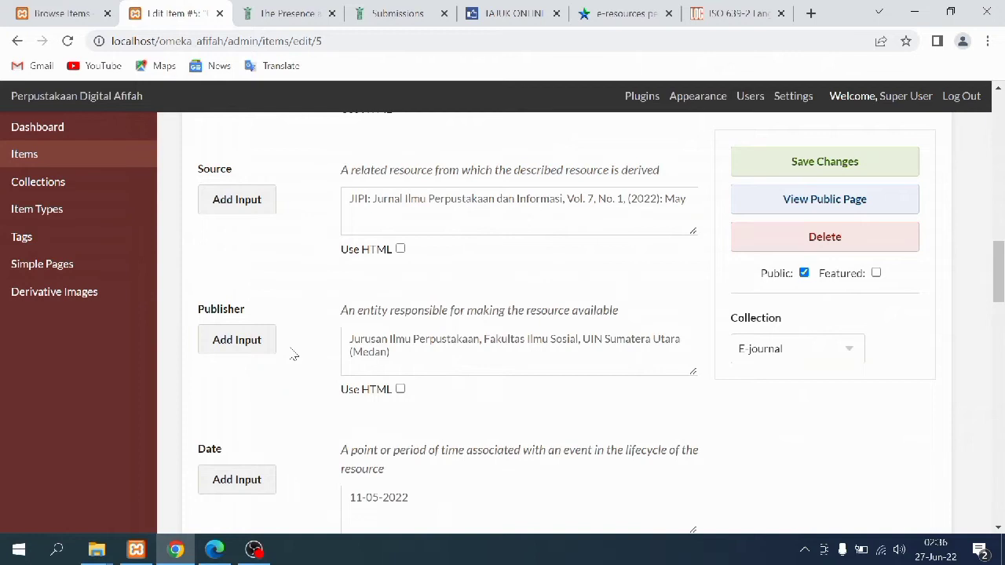
scroll(292, 355, "down", 1)
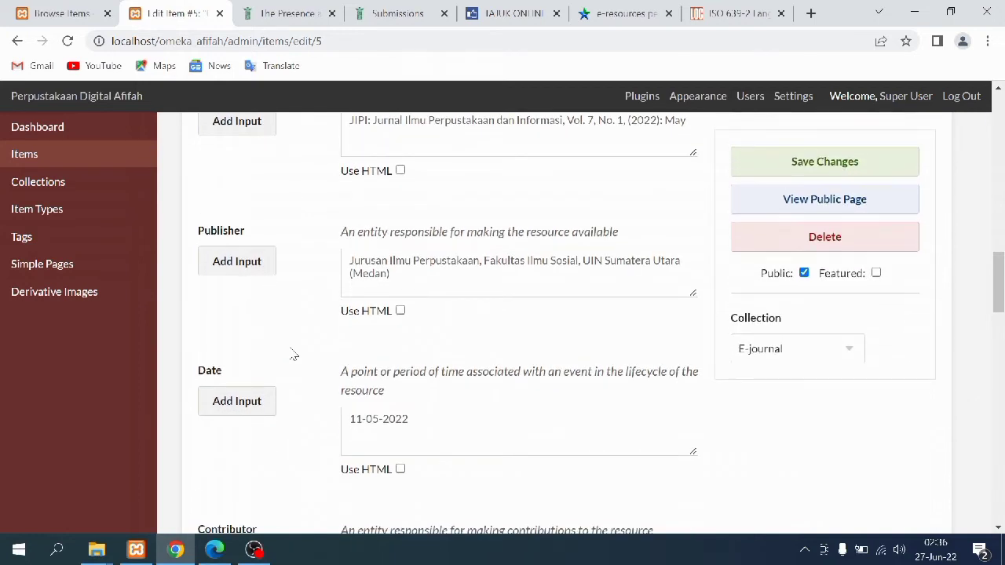
scroll(293, 355, "down", 1)
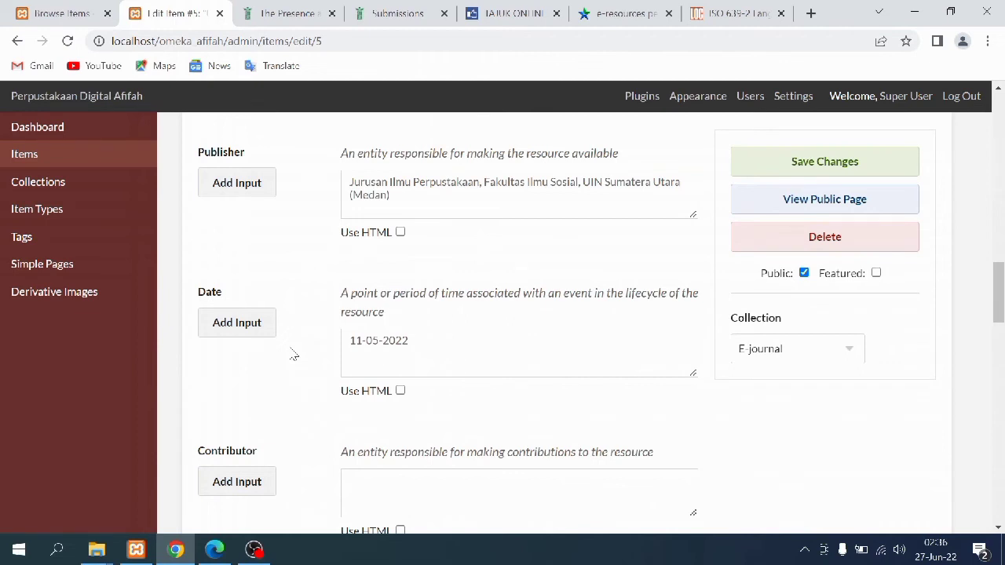
scroll(293, 355, "down", 3)
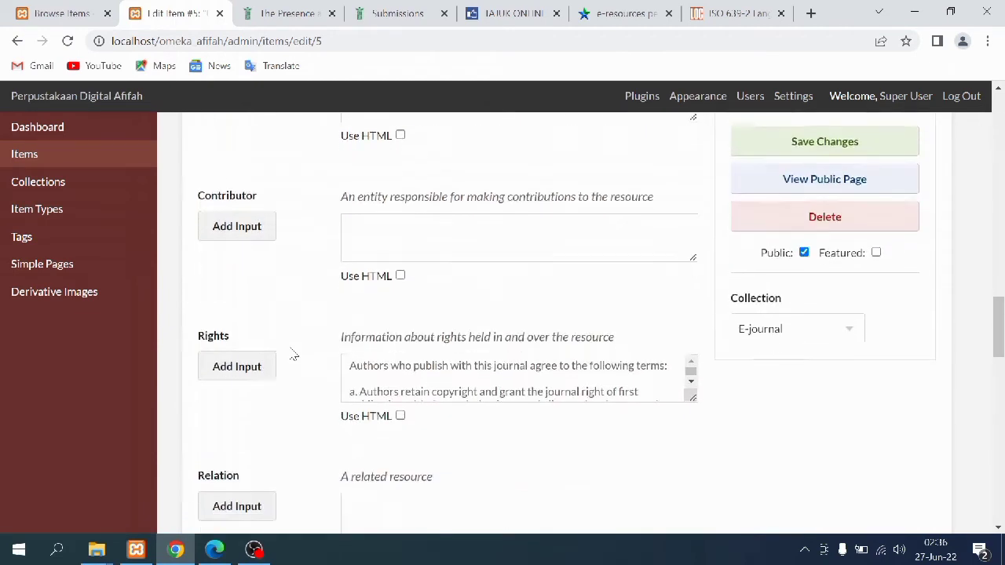
scroll(293, 356, "down", 9)
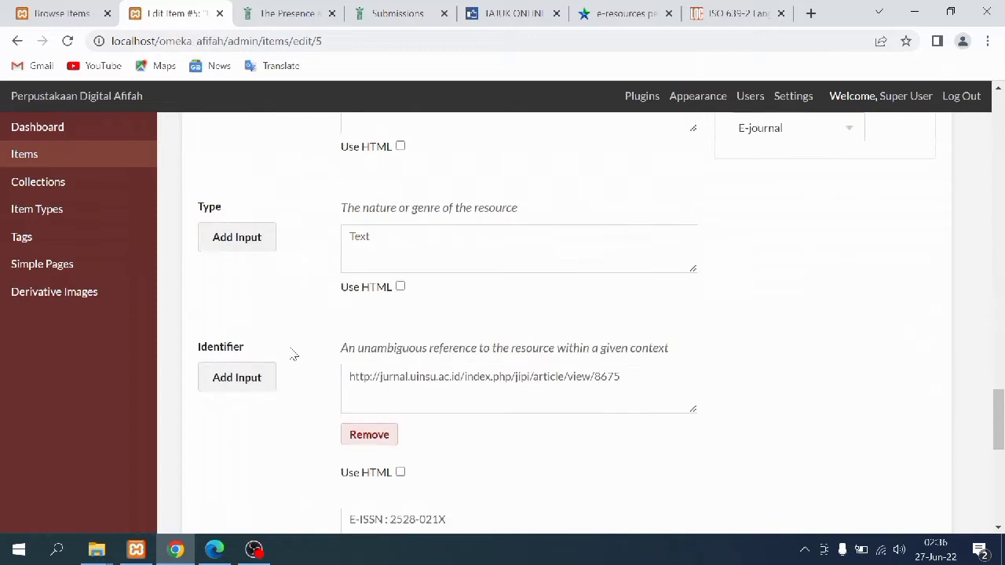
scroll(293, 355, "down", 6)
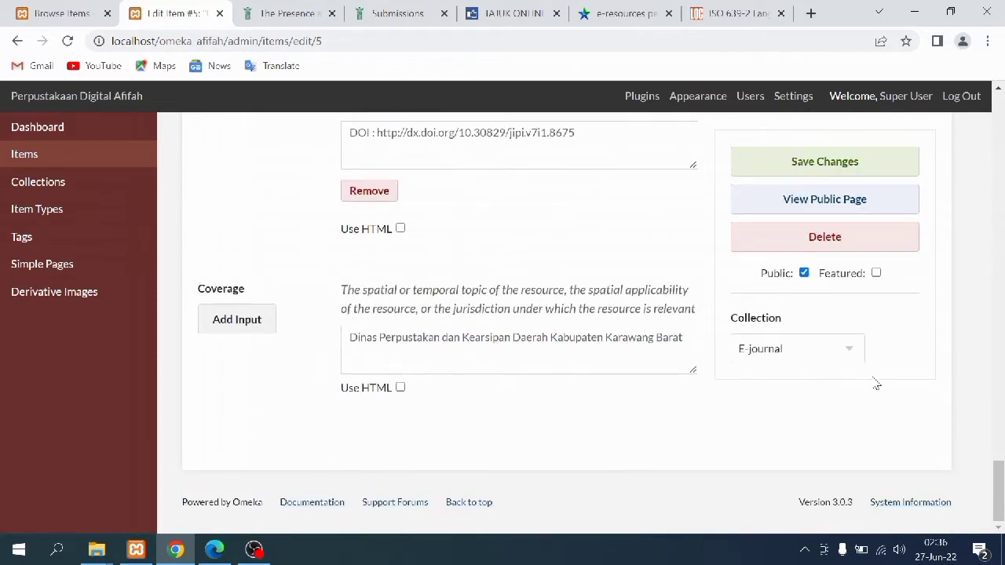
left_click_drag(997, 475, 999, 105)
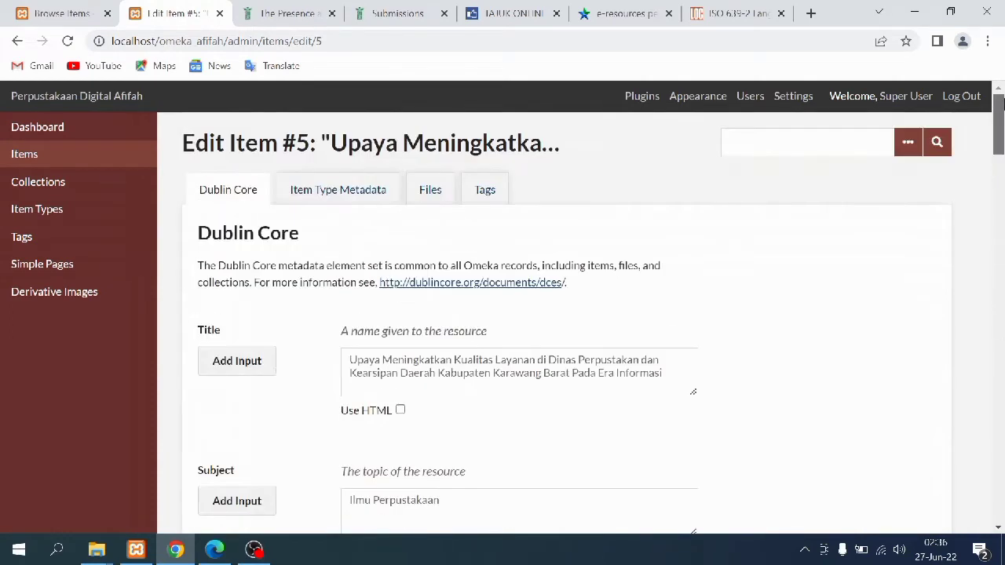
left_click(336, 194)
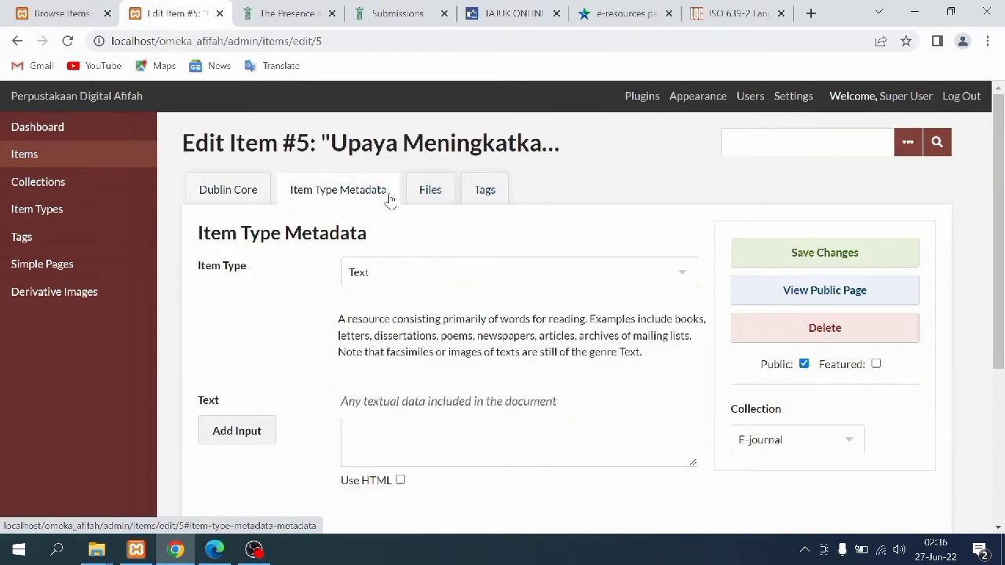
left_click(424, 193)
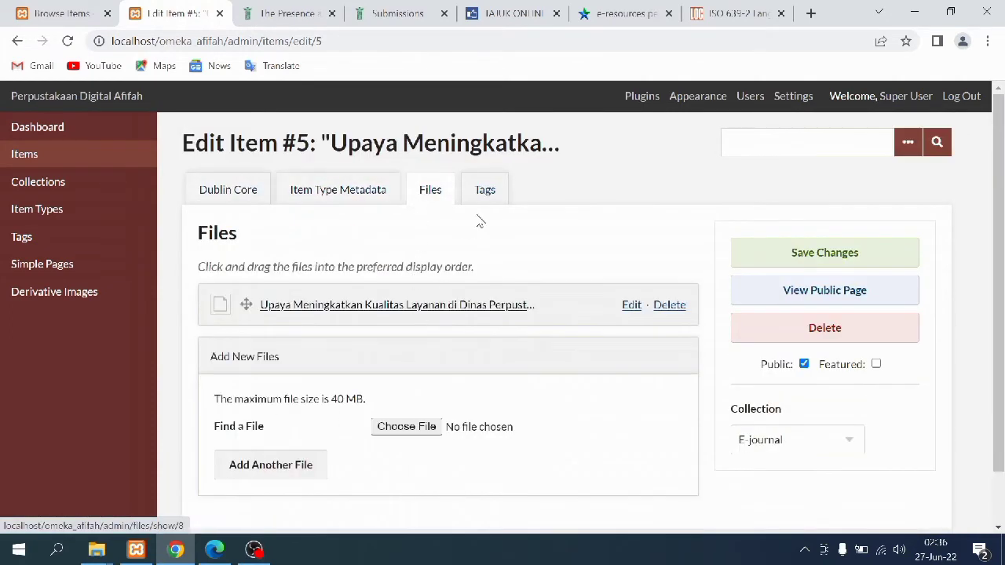
left_click(487, 195)
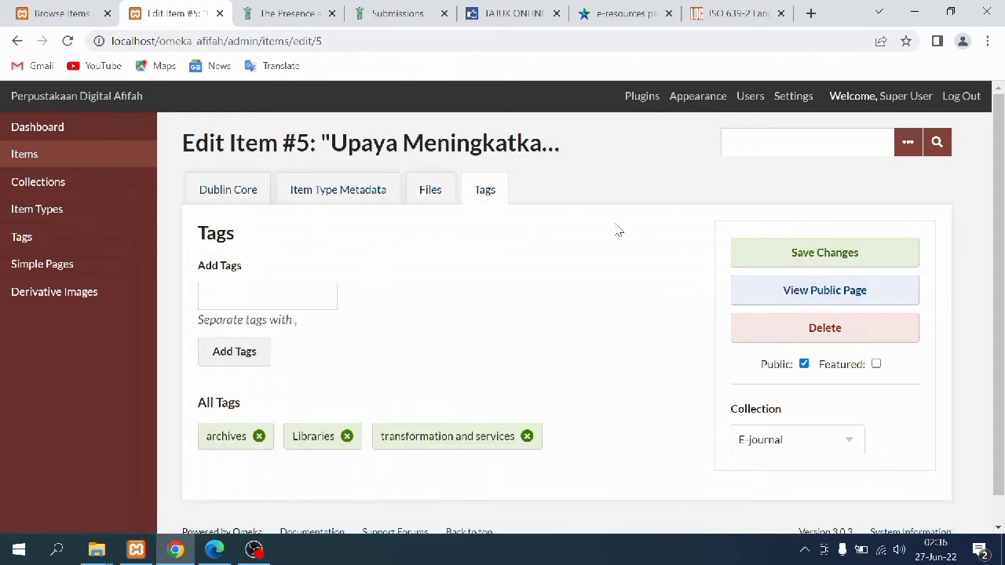
left_click(754, 249)
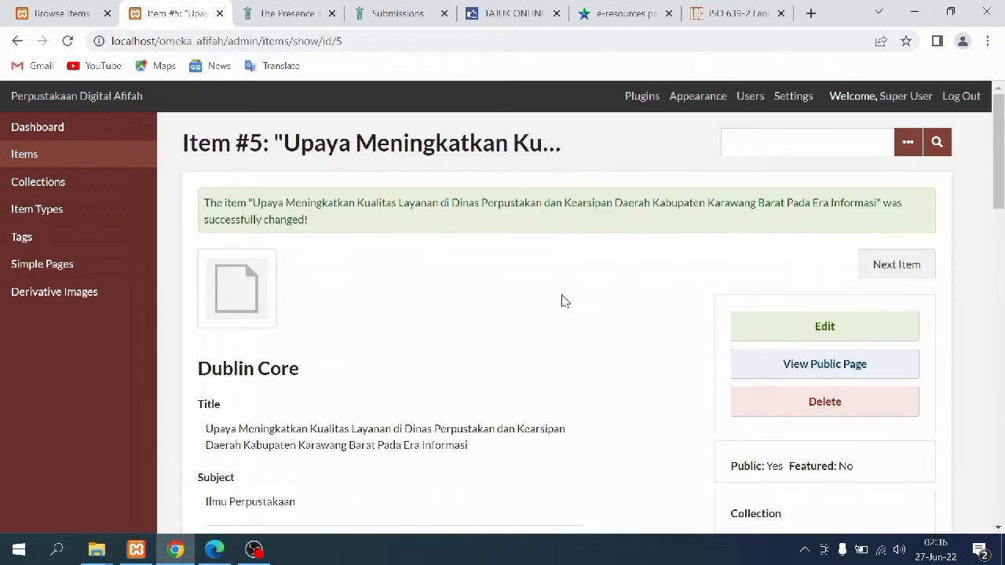
scroll(381, 365, "down", 15)
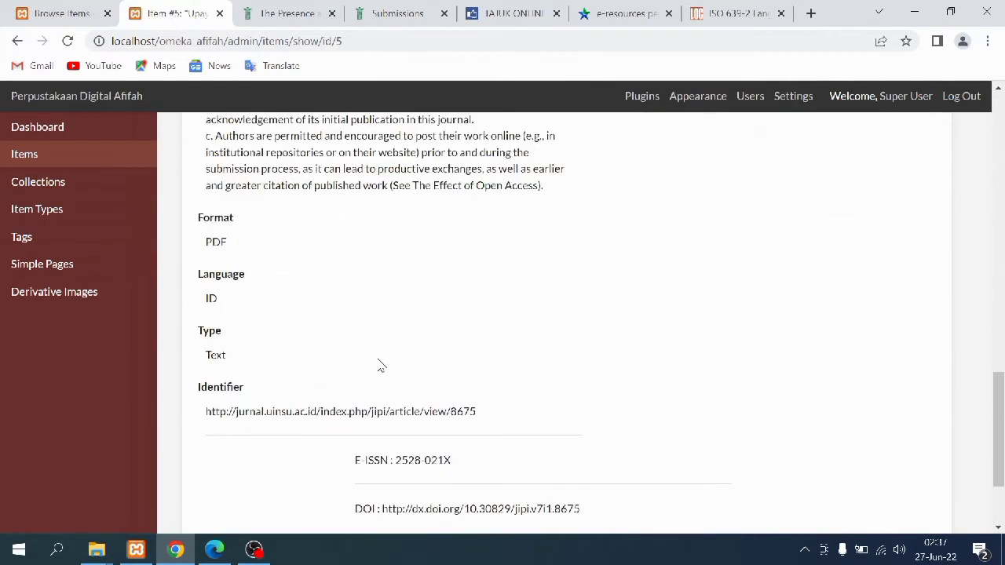
left_click(47, 9)
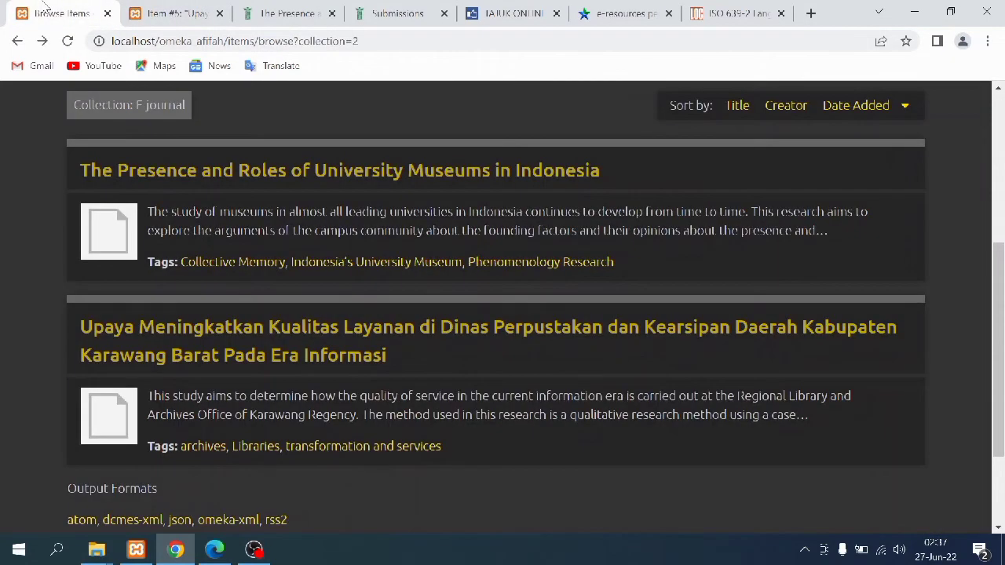
left_click(135, 416)
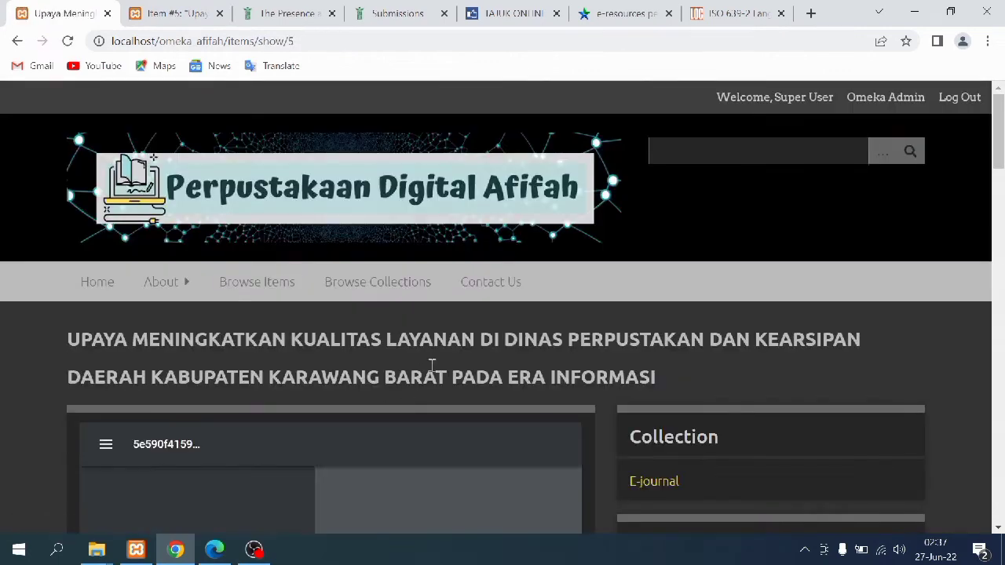
scroll(471, 353, "down", 5)
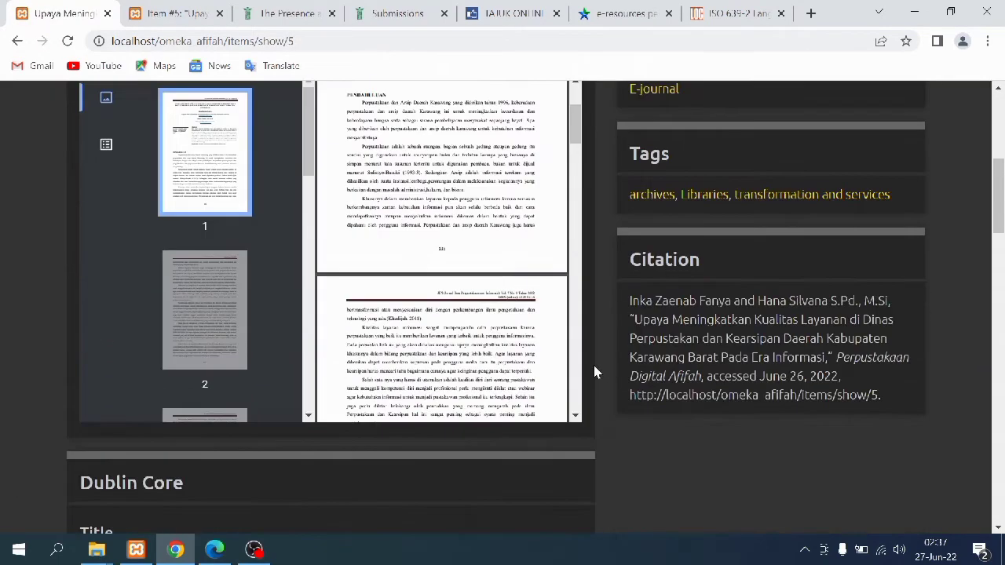
scroll(594, 367, "down", 12)
scroll(594, 372, "down", 10)
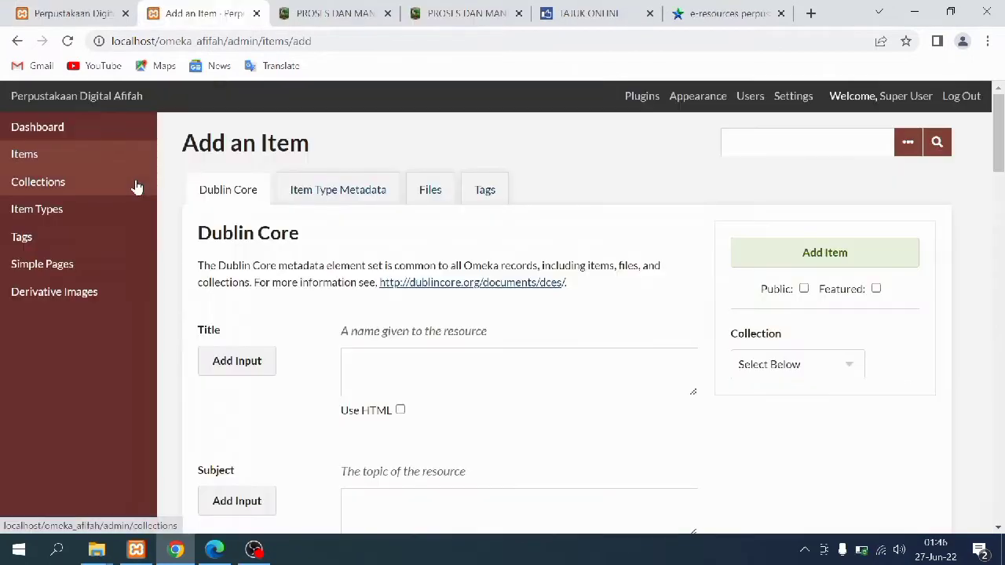
Open the edit form of the E-book item Proses dan Manfaat Teh
left_click(136, 187)
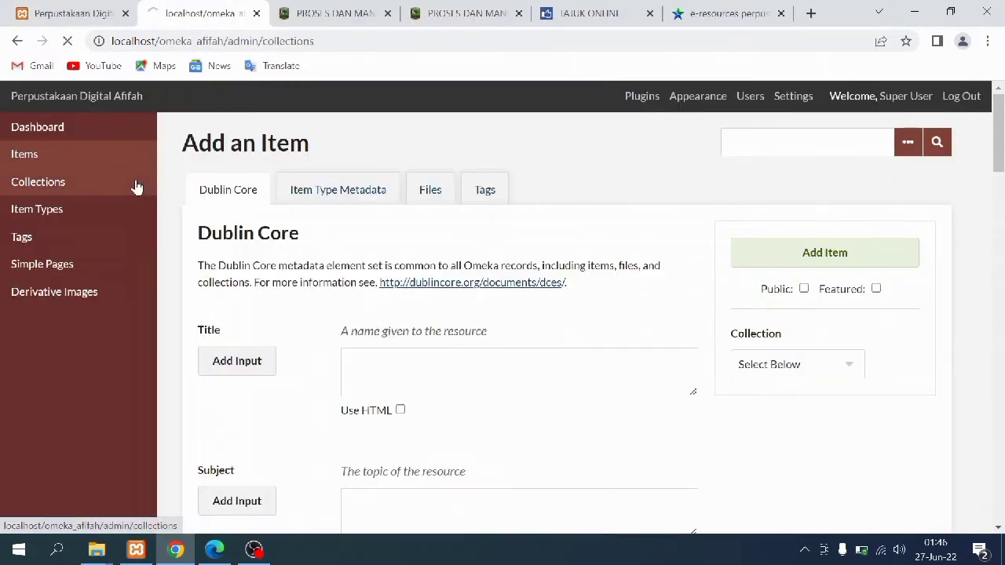
scroll(642, 259, "down", 2)
scroll(642, 259, "down", 2)
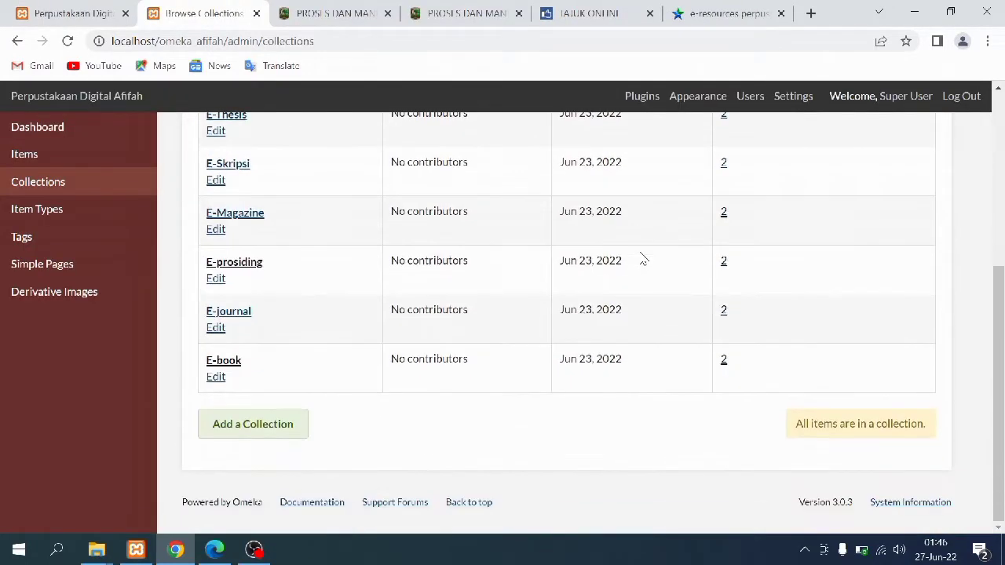
left_click(723, 361)
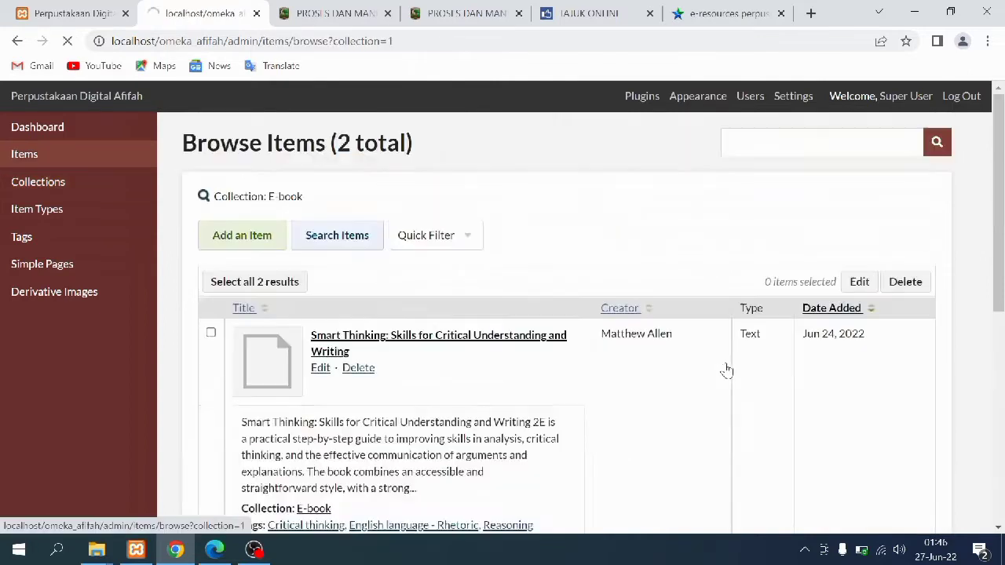
left_click(276, 444)
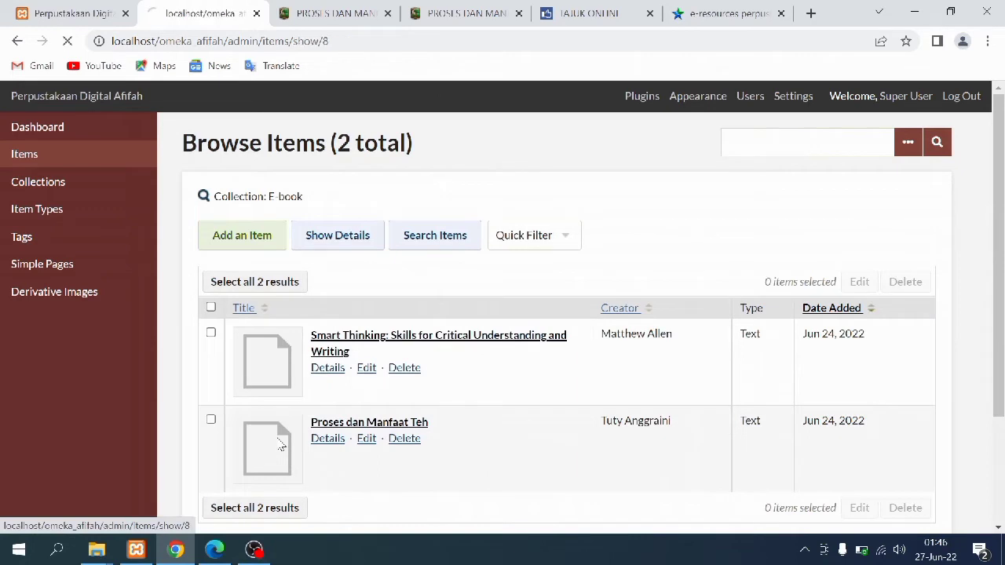
left_click(775, 273)
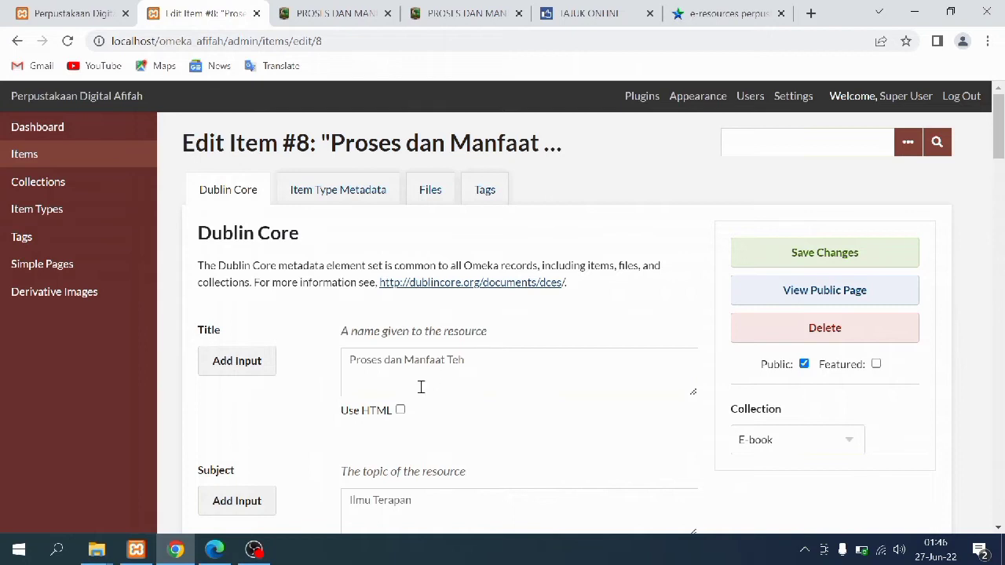
scroll(370, 387, "down", 1)
scroll(368, 386, "up", 1)
scroll(319, 434, "down", 3)
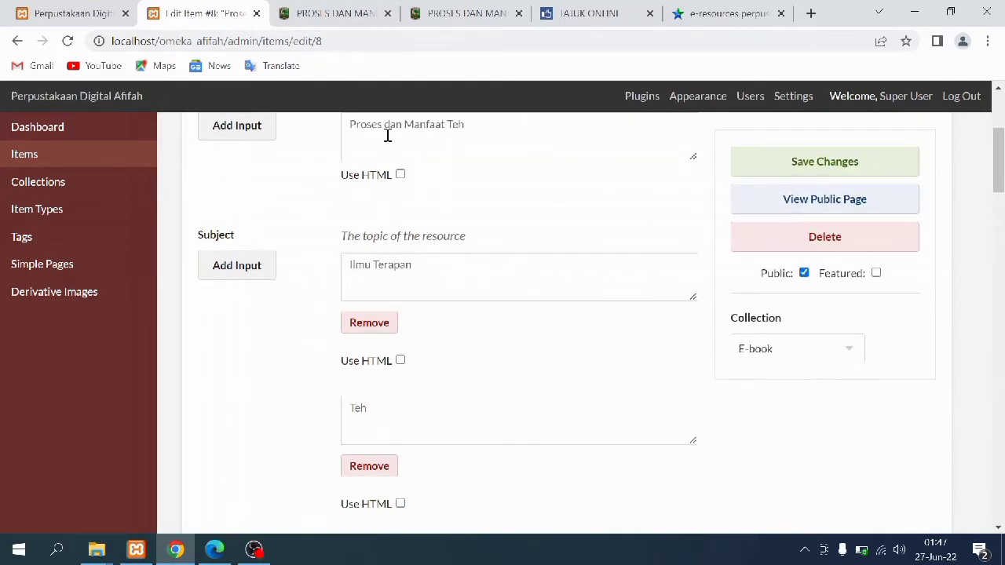
Check the Tajuk Online subject headings for 'teh', then enlarge the Description box
left_click(590, 11)
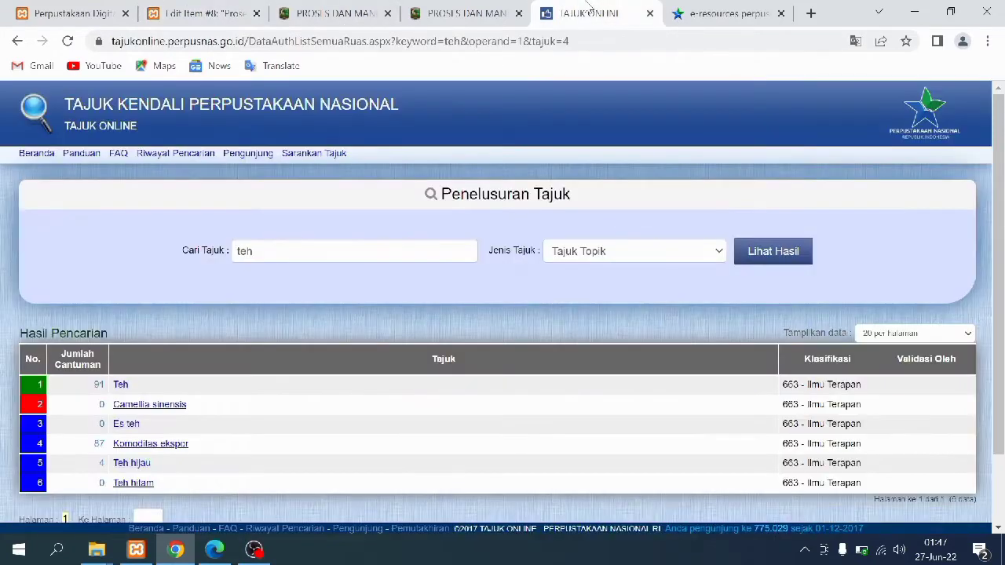
left_click_drag(267, 252, 241, 253)
left_click(259, 249)
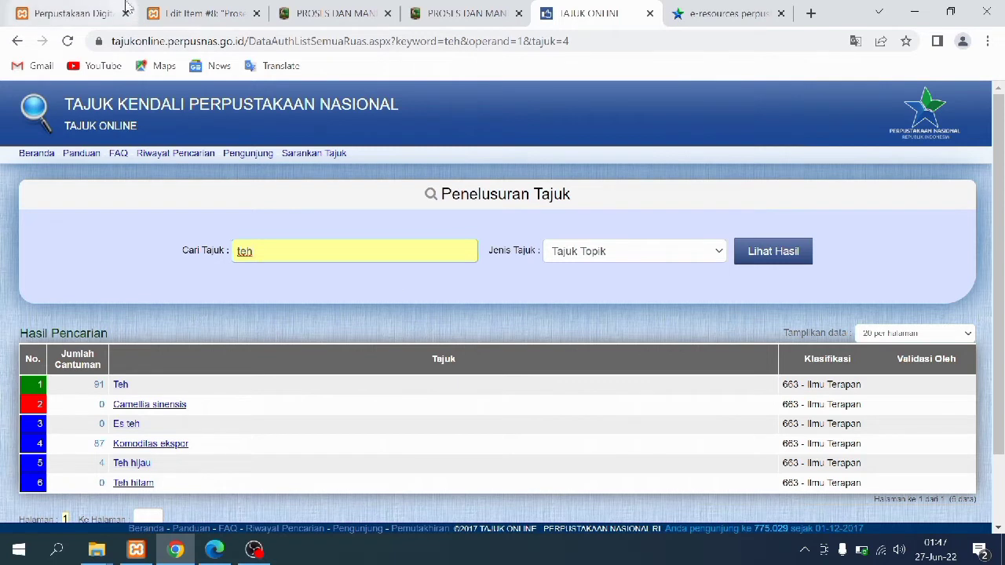
left_click(201, 13)
left_click_drag(689, 231, 702, 311)
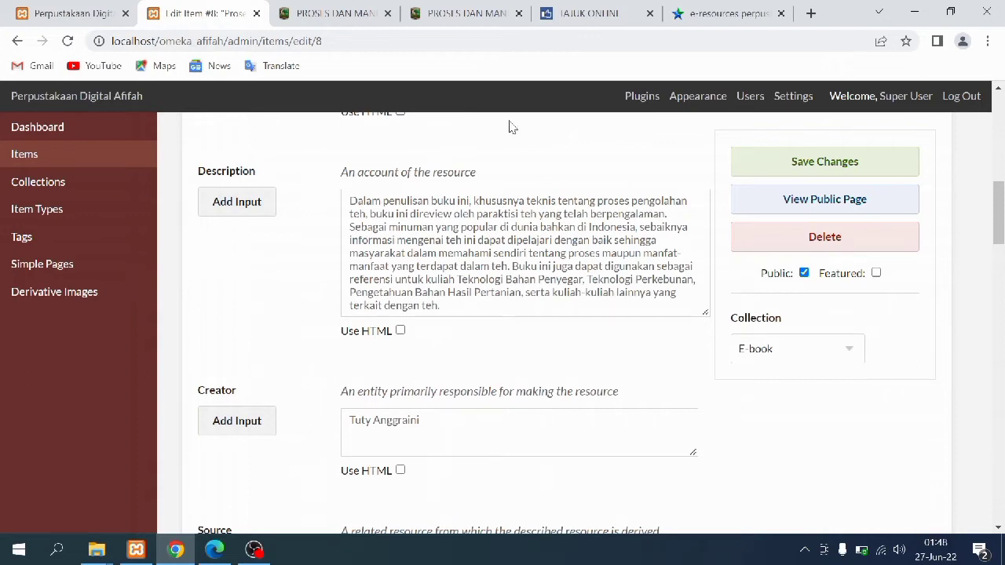
Compare the catalog record's synopsis and author with the item's Description and Creator
left_click(383, 15)
scroll(336, 299, "down", 2)
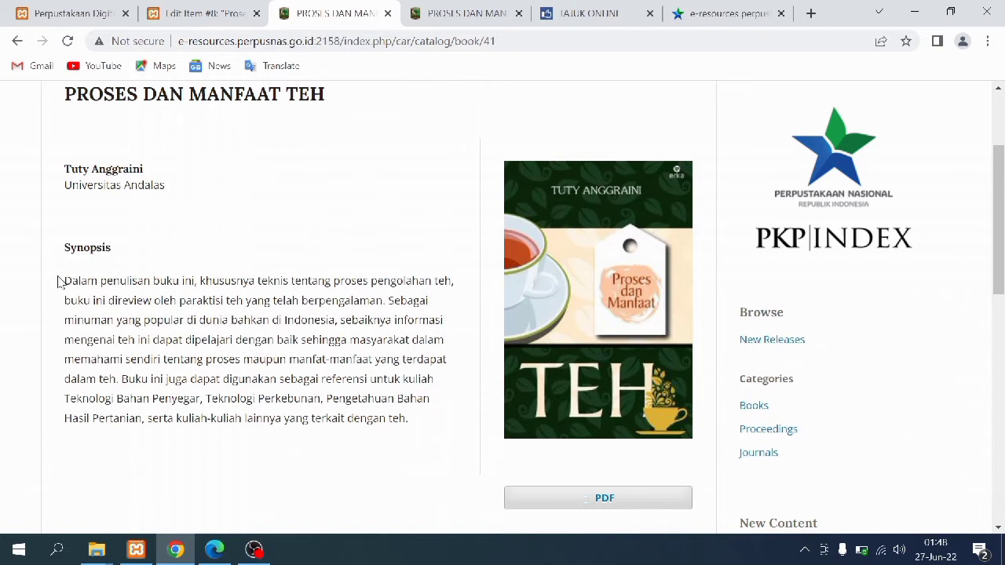
left_click_drag(73, 281, 418, 433)
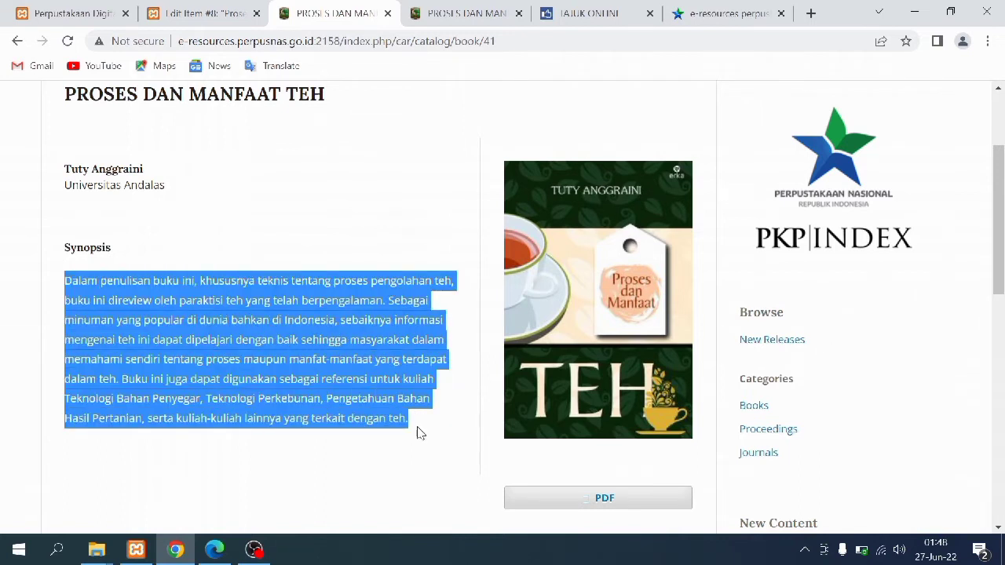
left_click(419, 435)
left_click(227, 23)
scroll(381, 331, "down", 2)
scroll(380, 331, "down", 1)
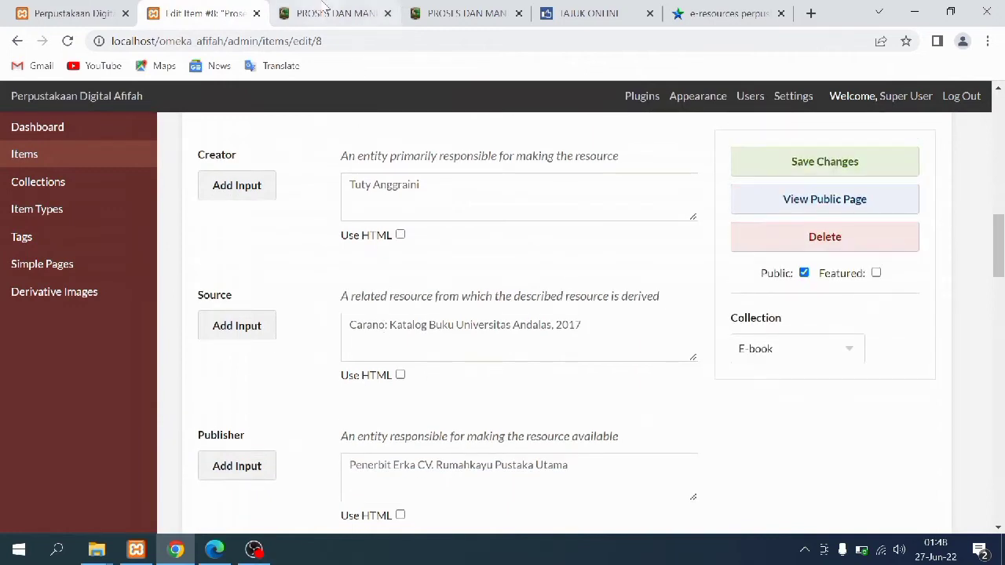
left_click(325, 11)
left_click_drag(67, 173, 153, 175)
left_click(239, 11)
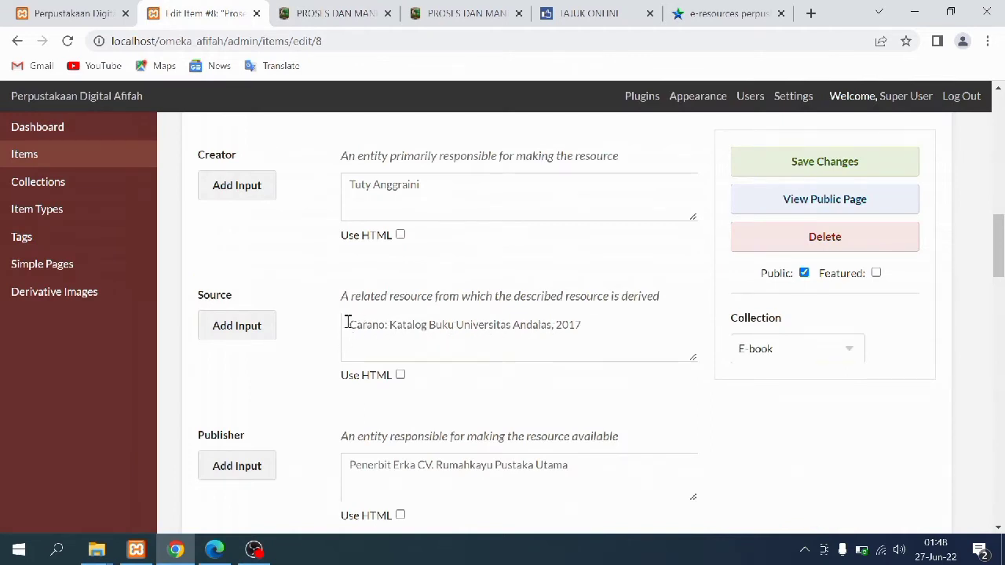
Search Google for DOI 10.25077/car.41.38 and open the Carano catalog page
left_click(330, 20)
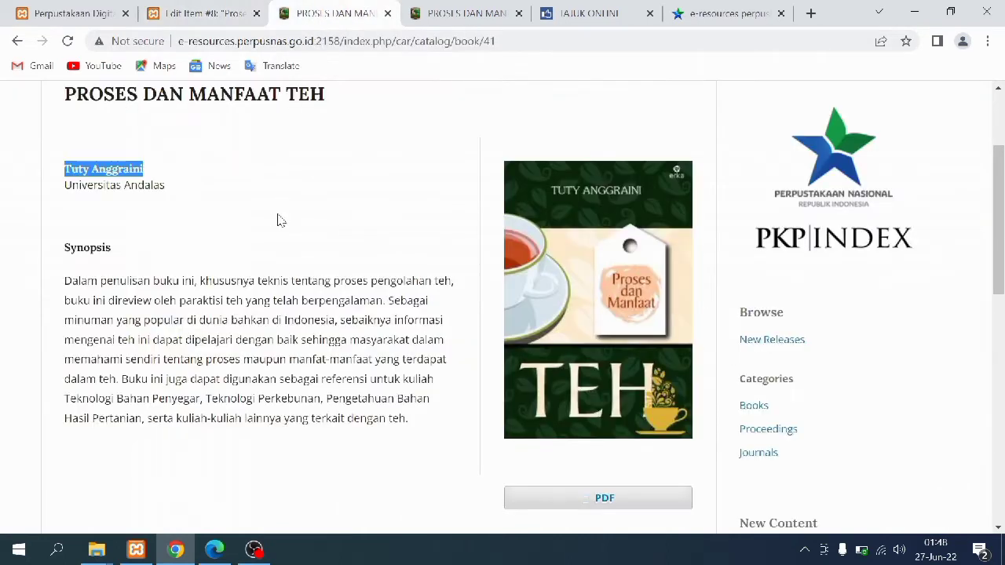
scroll(279, 219, "down", 6)
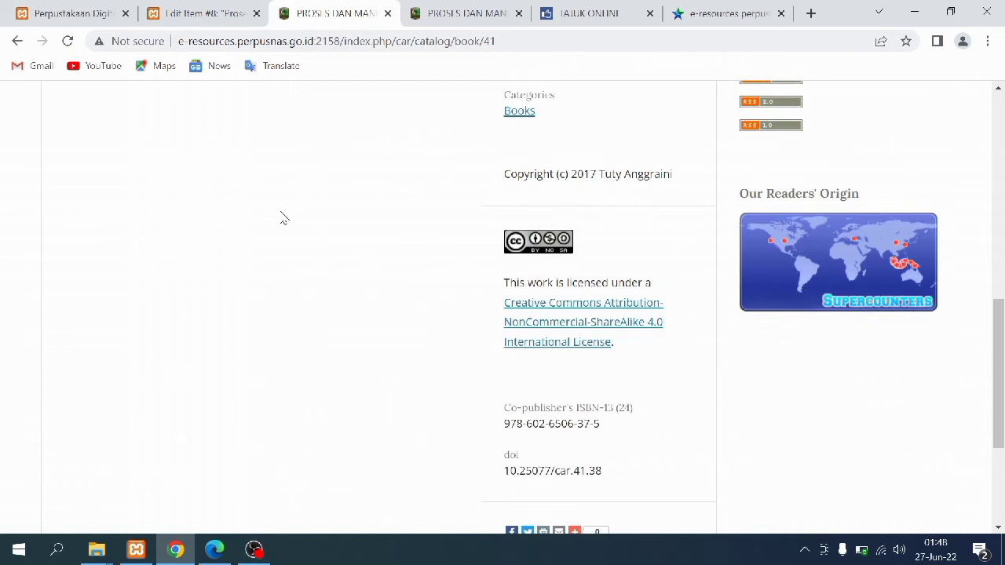
scroll(284, 218, "down", 1)
left_click_drag(507, 390, 611, 397)
right_click(595, 394)
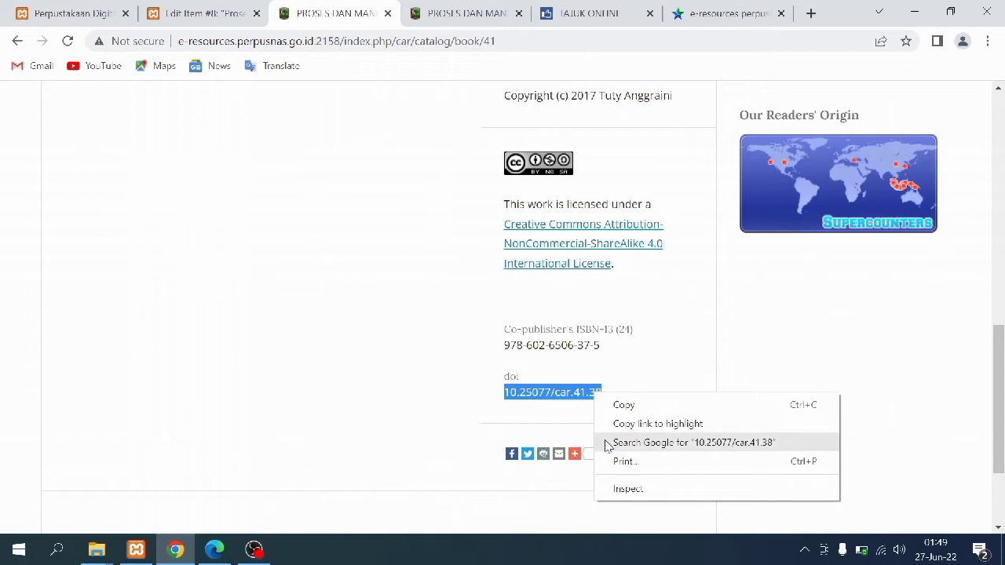
left_click(628, 443)
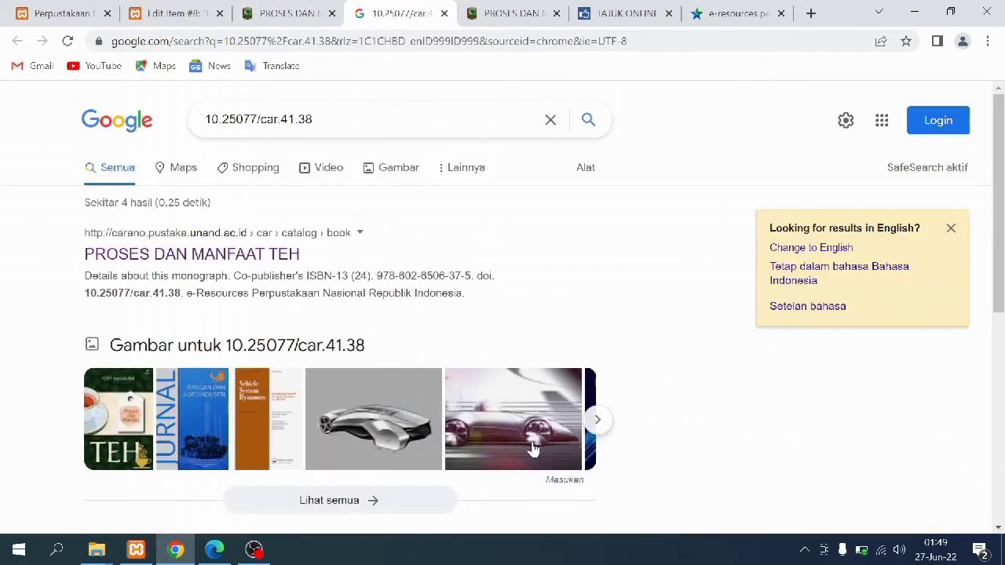
left_click(138, 254)
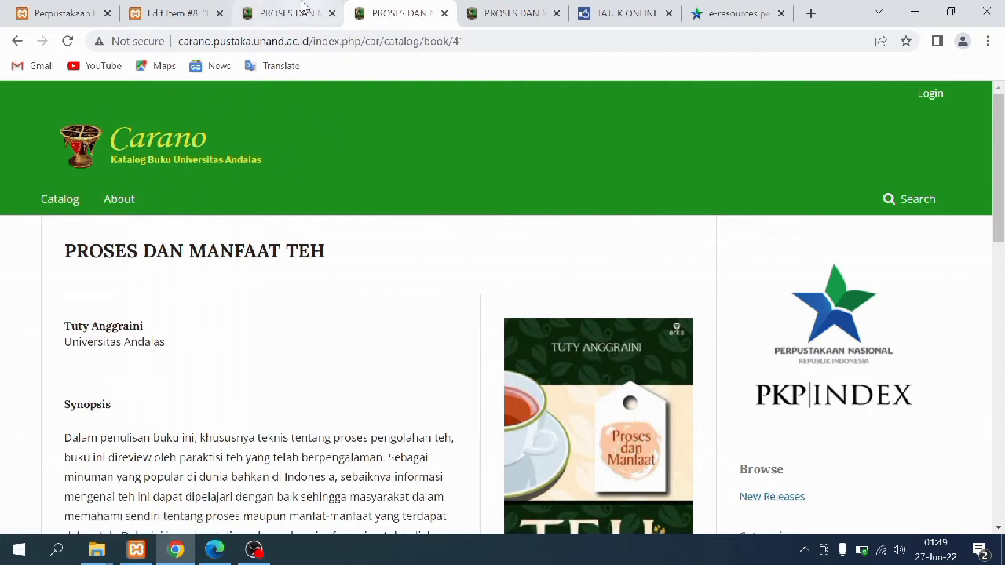
Check the book PDF's publication details against item 8's edit form
left_click(191, 10)
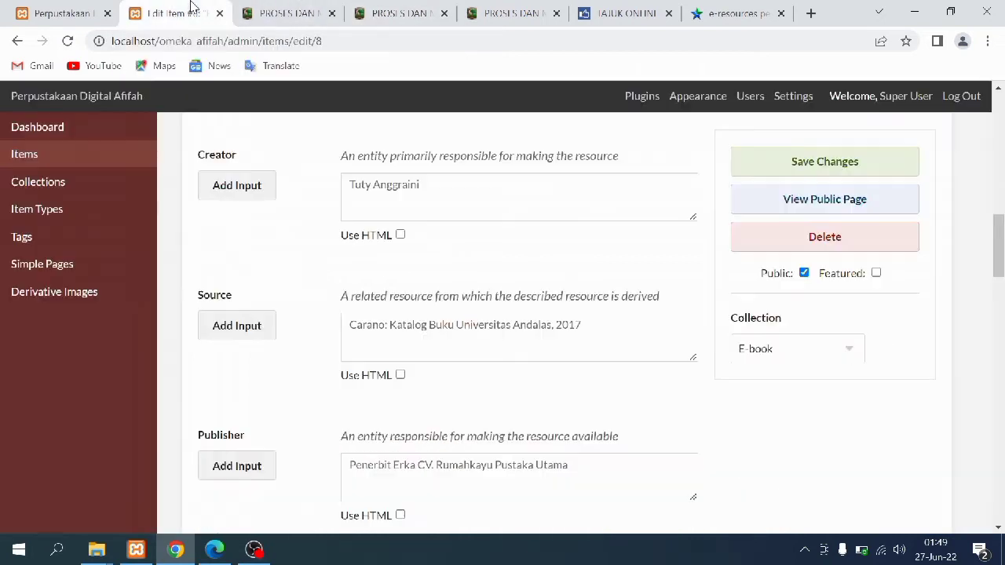
scroll(373, 342, "down", 4)
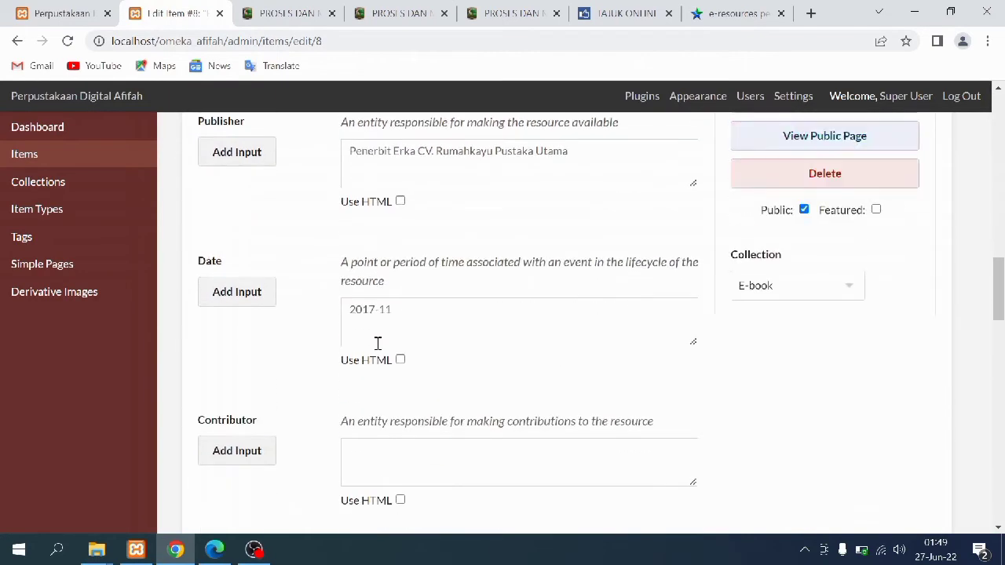
scroll(381, 328, "up", 1)
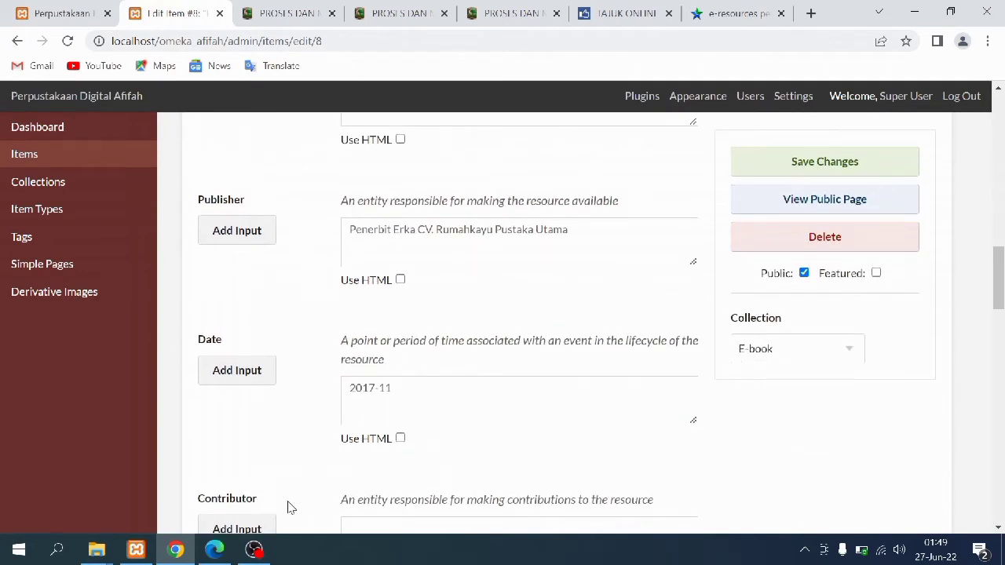
left_click(214, 549)
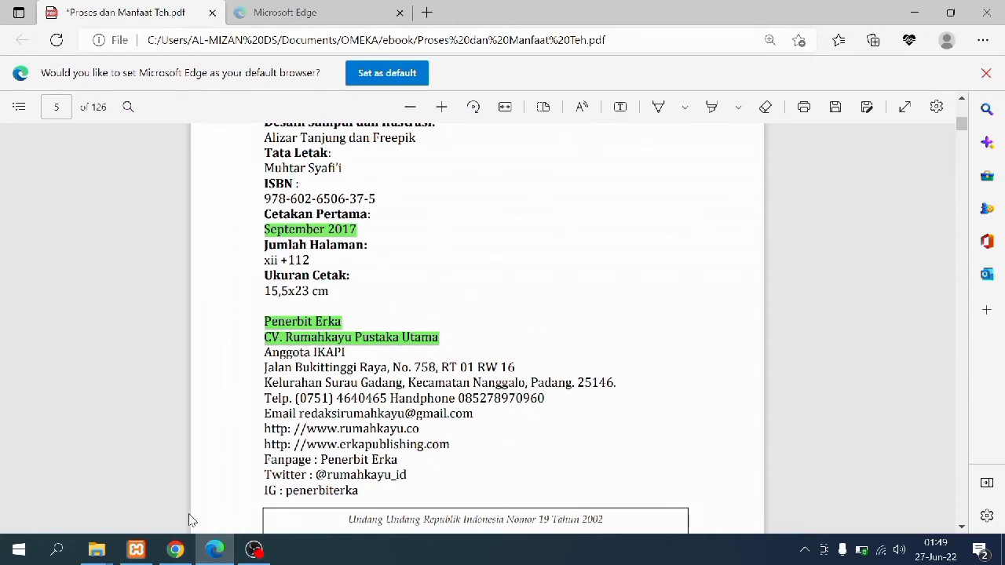
left_click(176, 549)
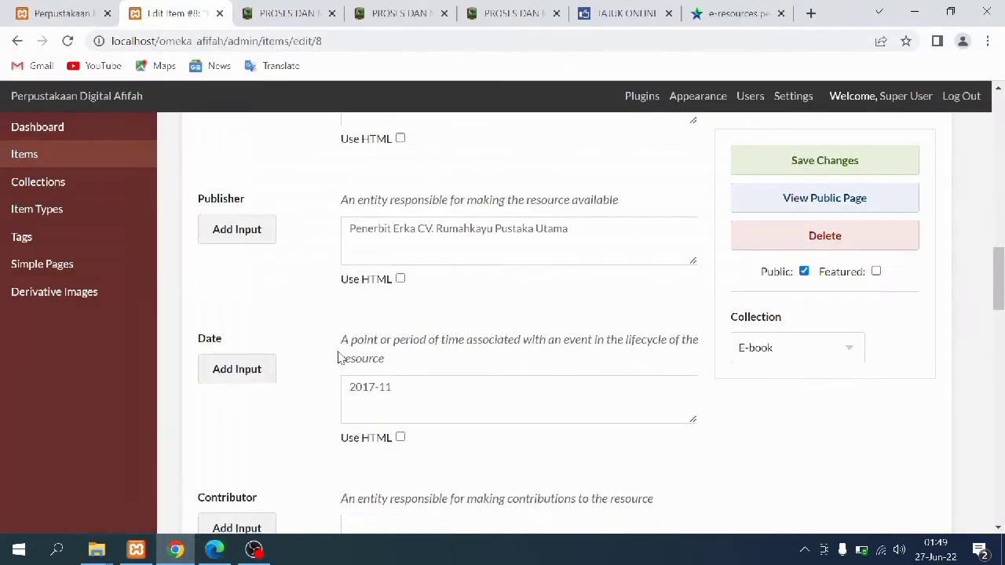
scroll(337, 358, "down", 2)
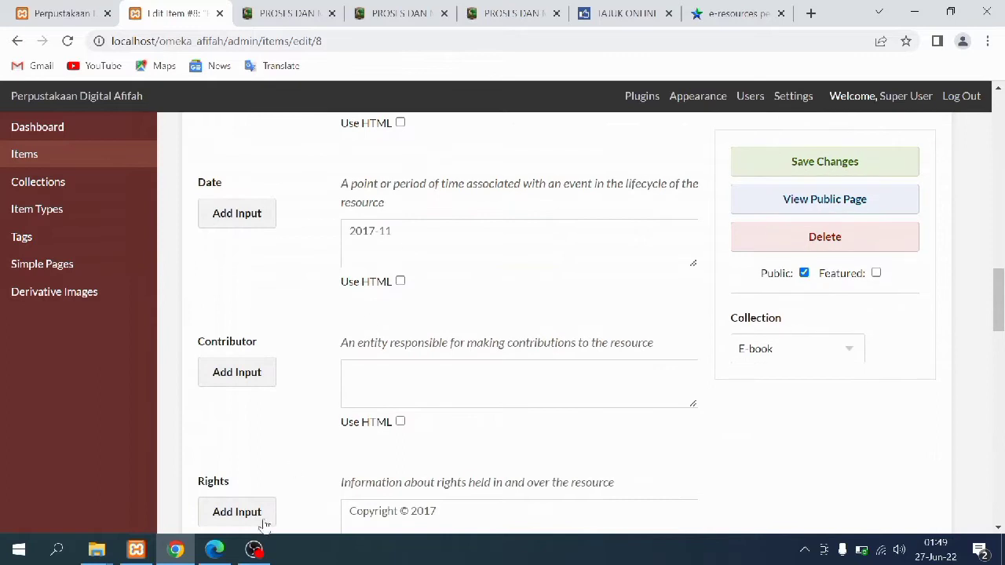
left_click(215, 550)
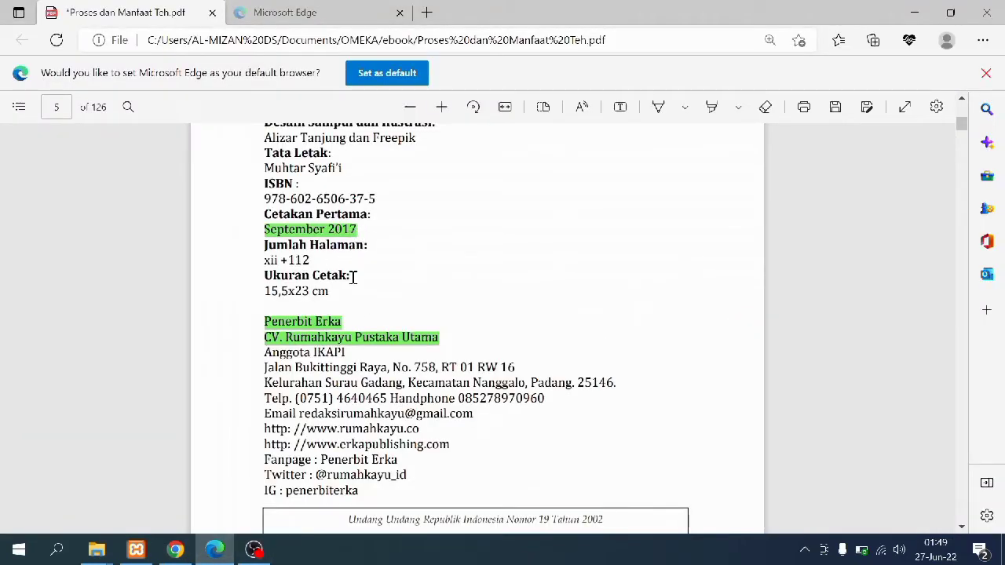
left_click(175, 549)
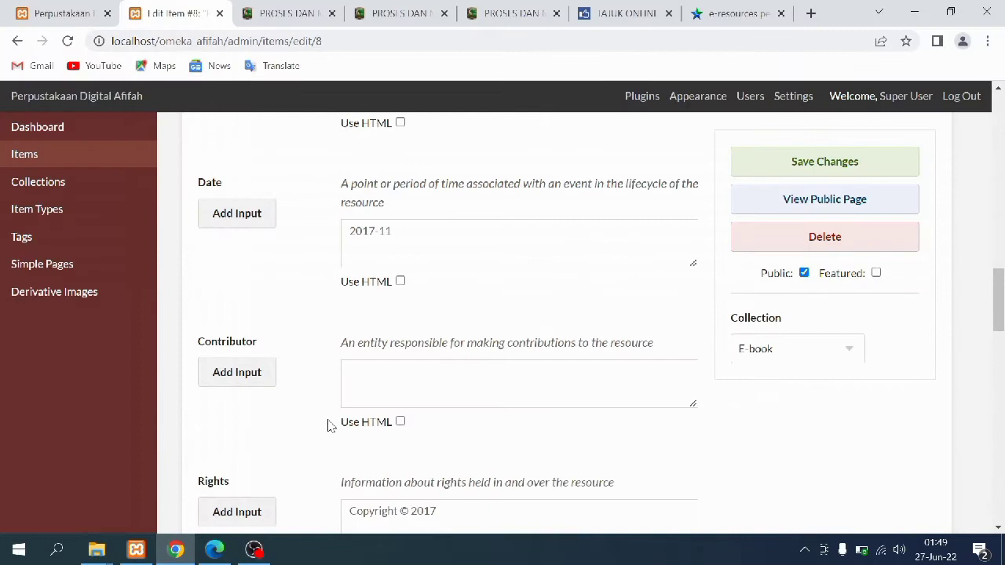
scroll(366, 287, "down", 1)
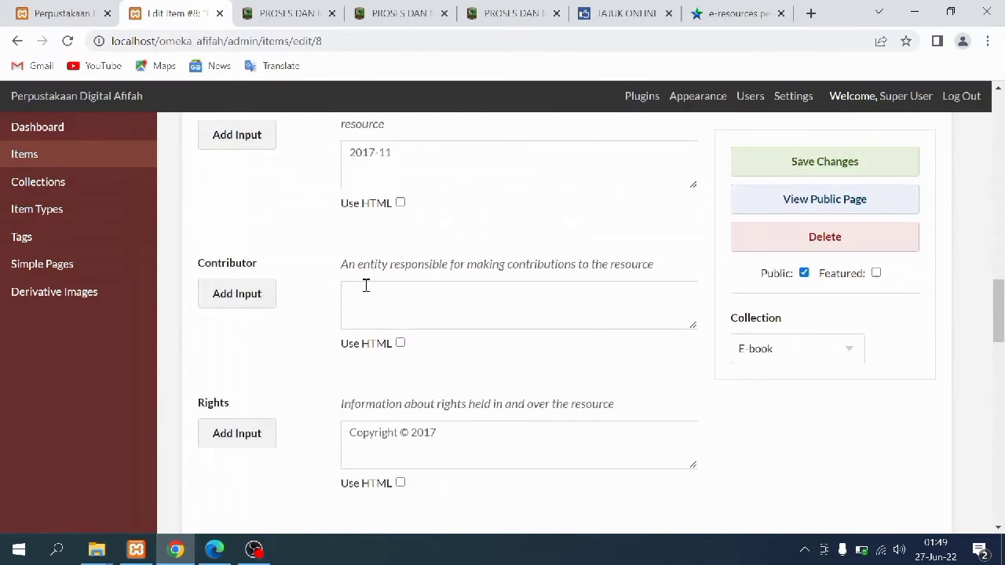
scroll(366, 287, "down", 1)
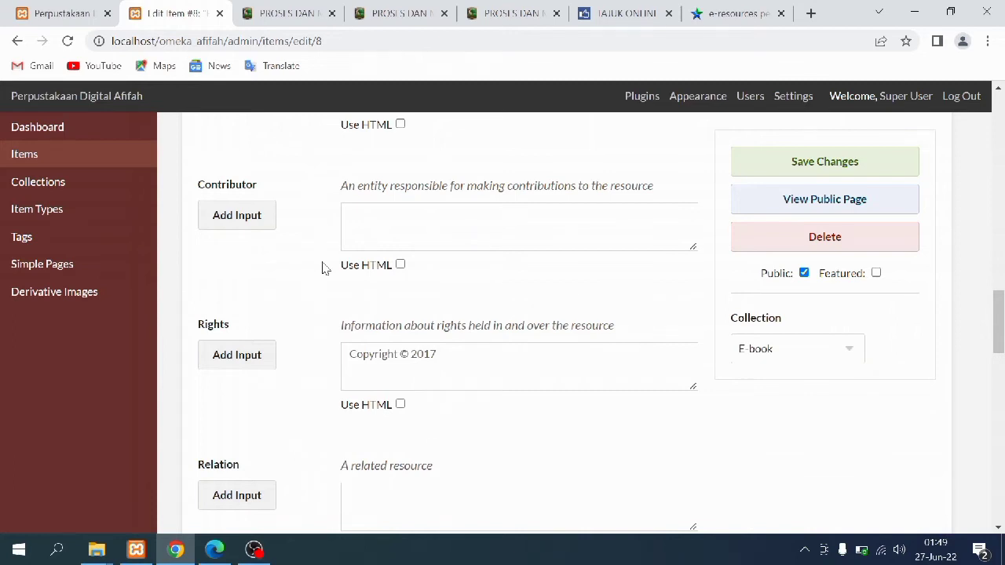
Select the Copyright © 2017 line on the catalog page for the Rights field
left_click(264, 11)
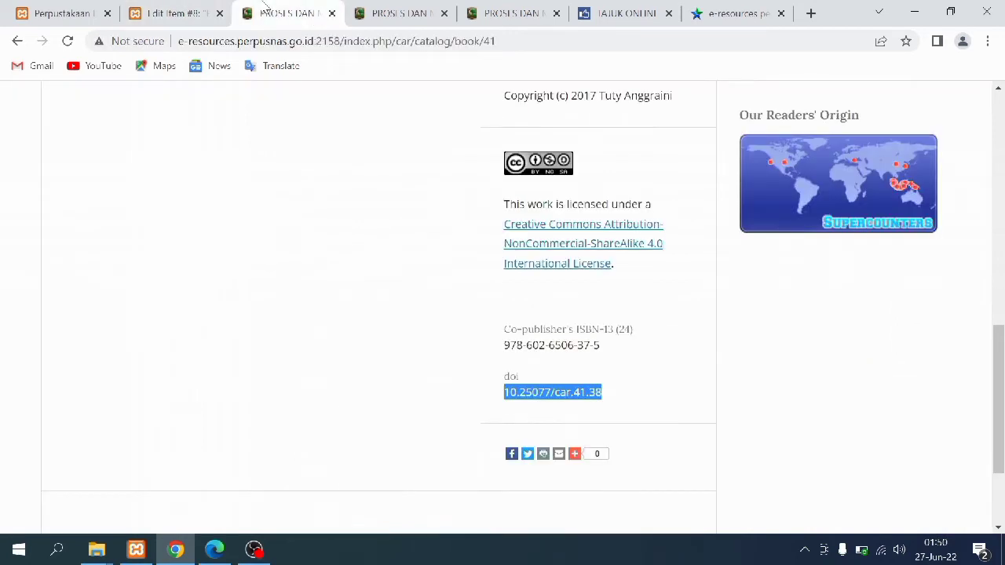
left_click(409, 311)
scroll(547, 196, "up", 1)
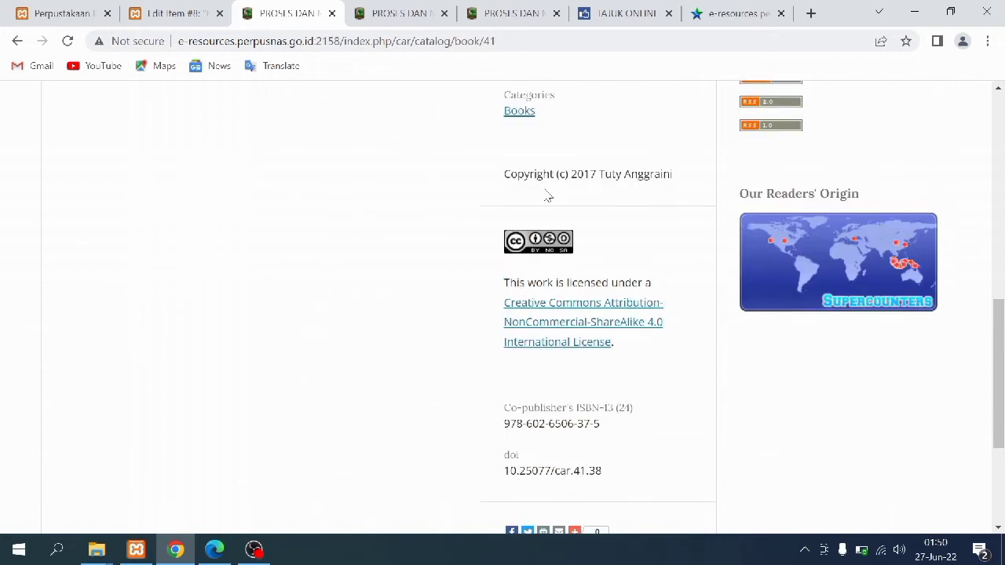
left_click_drag(517, 177, 680, 190)
Copy the Carano catalog page URL into the Identifier field
left_click(194, 6)
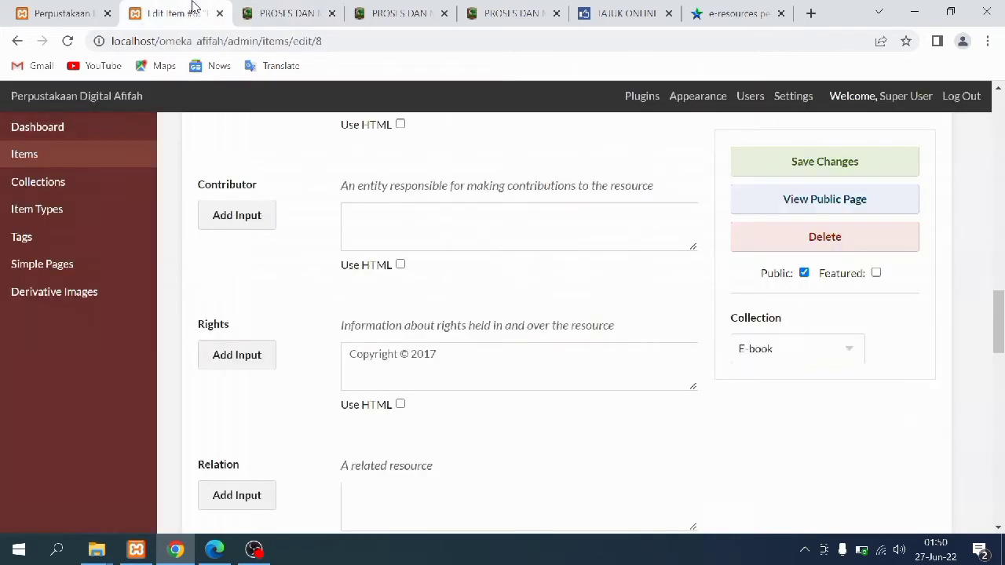
scroll(341, 320, "down", 4)
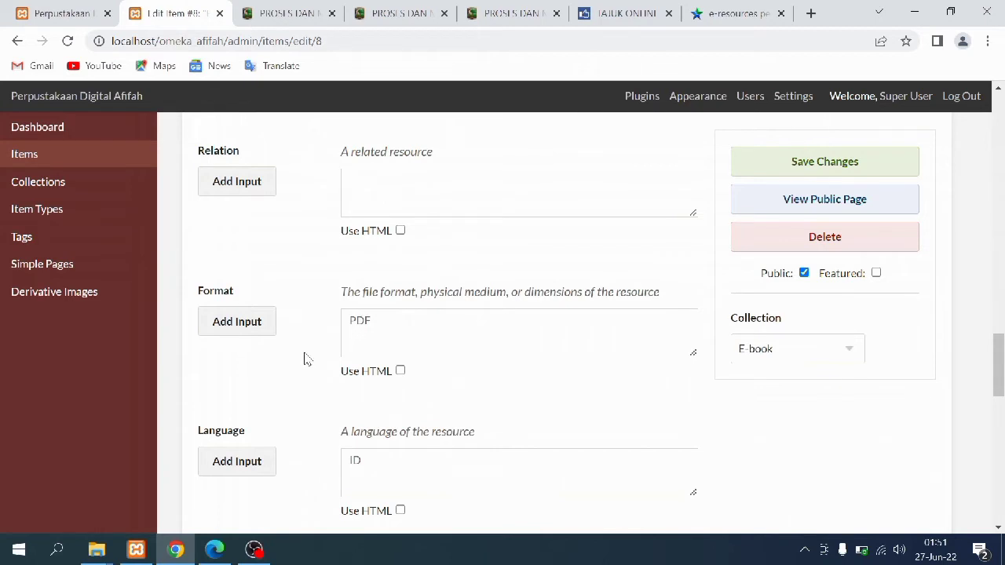
scroll(306, 359, "down", 4)
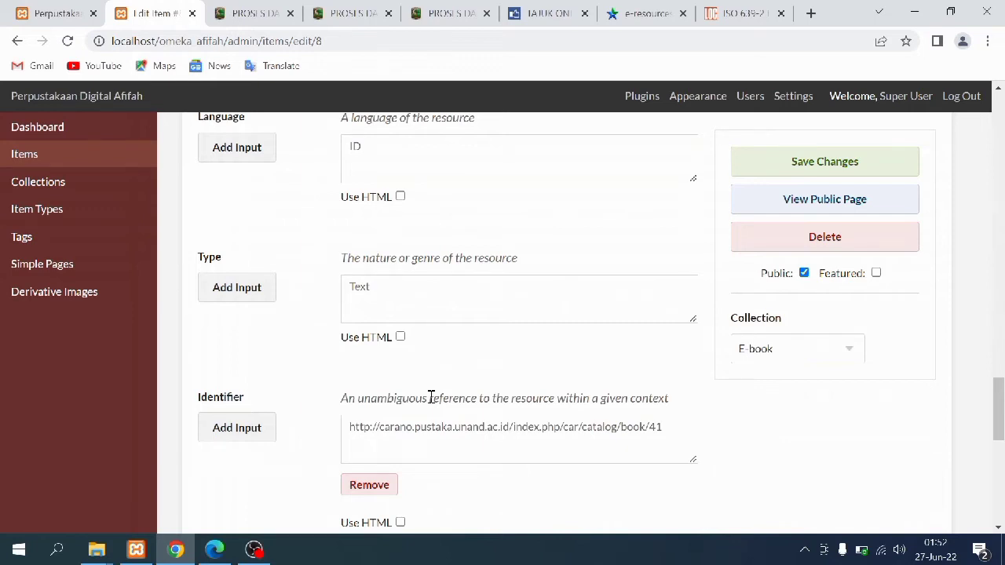
scroll(430, 398, "down", 3)
left_click(351, 192)
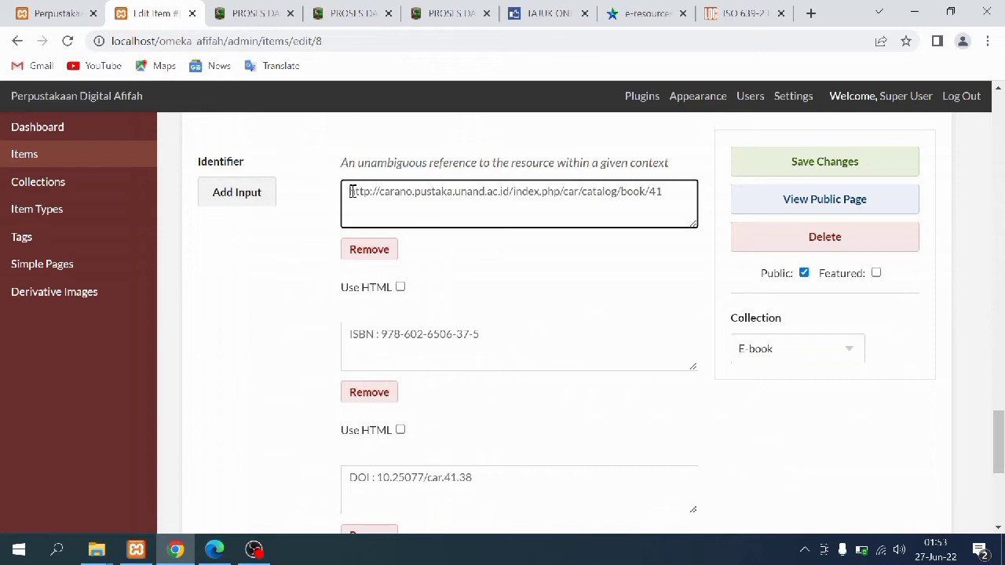
left_click(334, 8)
left_click_drag(467, 43, 179, 41)
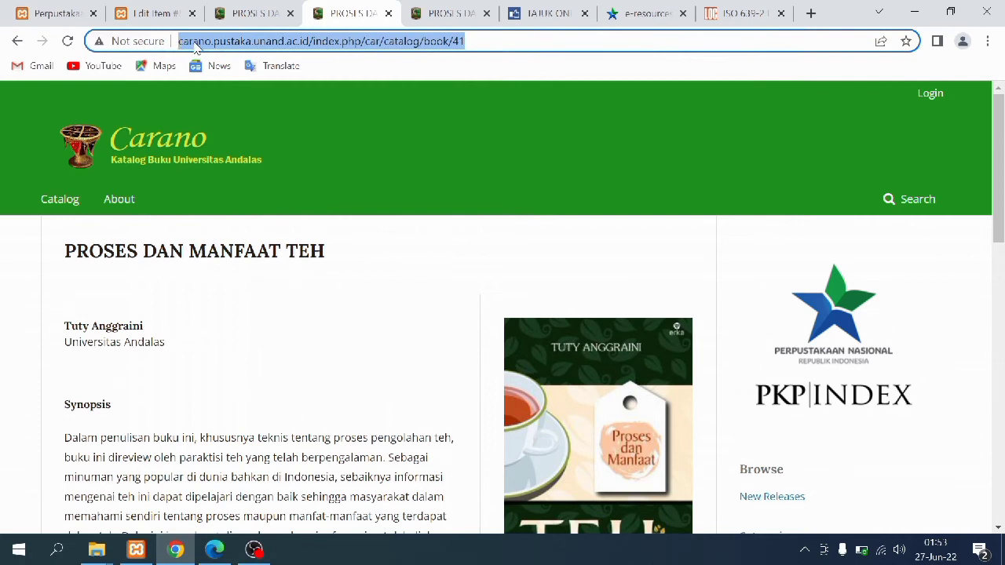
left_click(145, 12)
left_click(275, 11)
left_click_drag(599, 424, 508, 424)
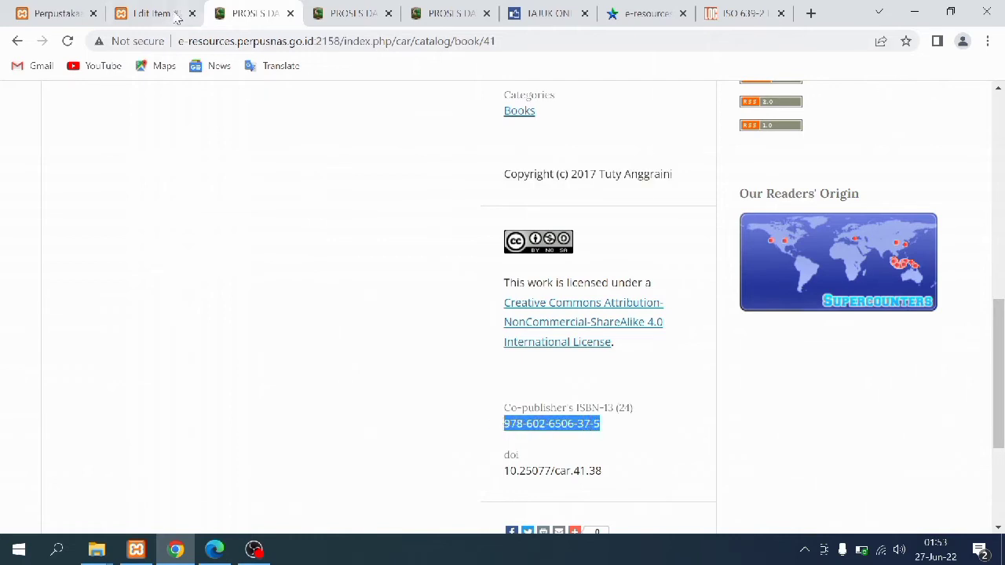
left_click(174, 16)
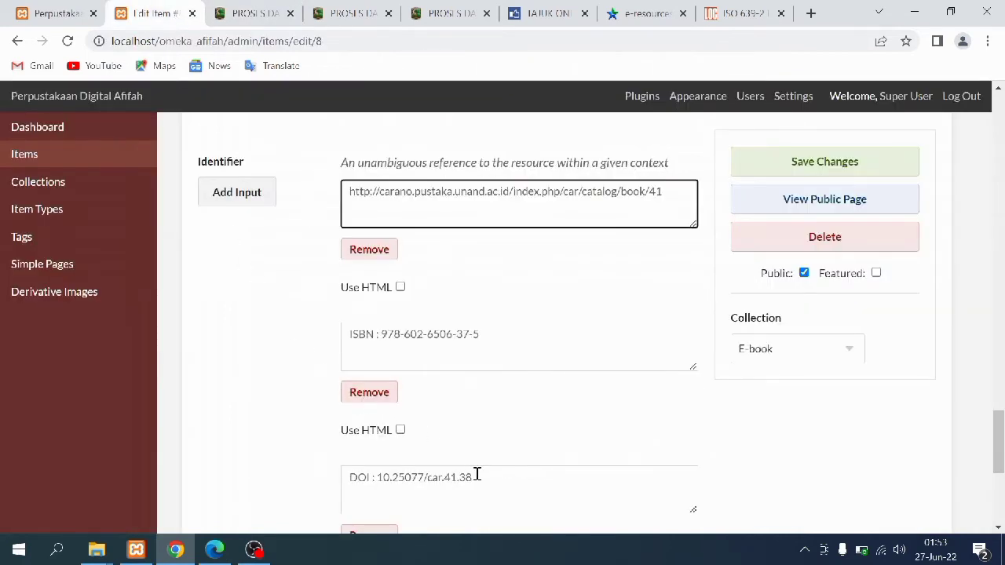
left_click(274, 9)
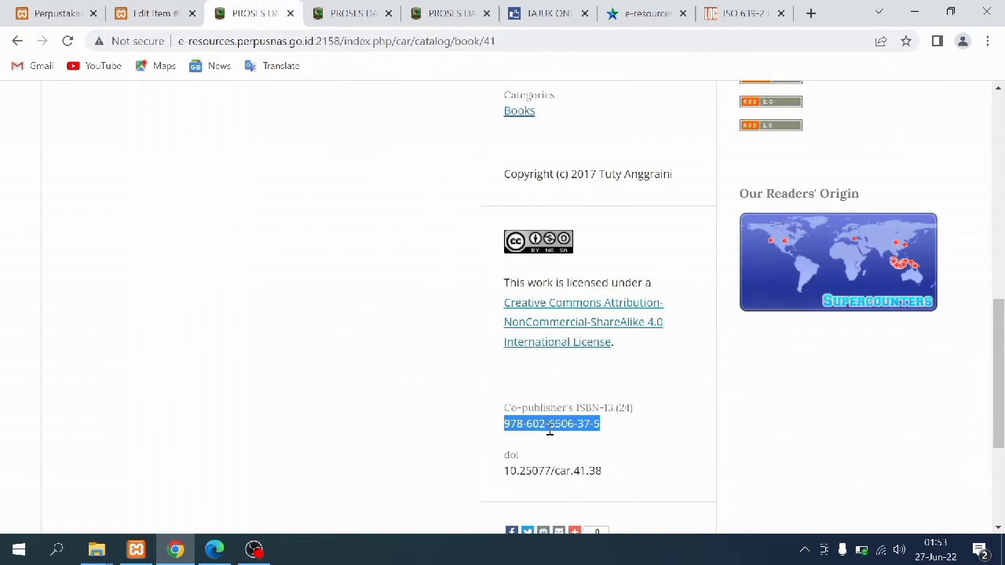
left_click_drag(601, 471, 506, 473)
left_click(132, 8)
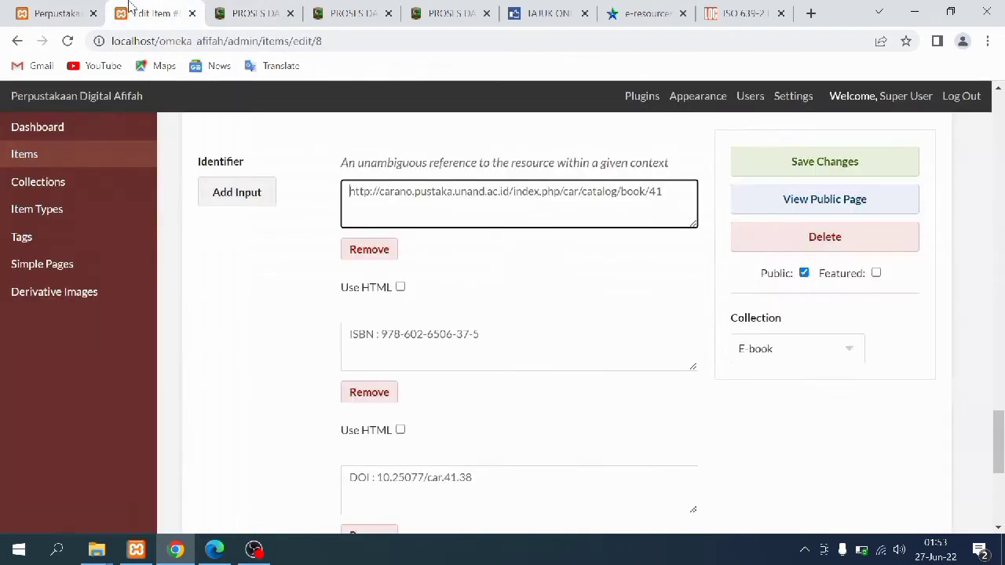
scroll(295, 366, "down", 5)
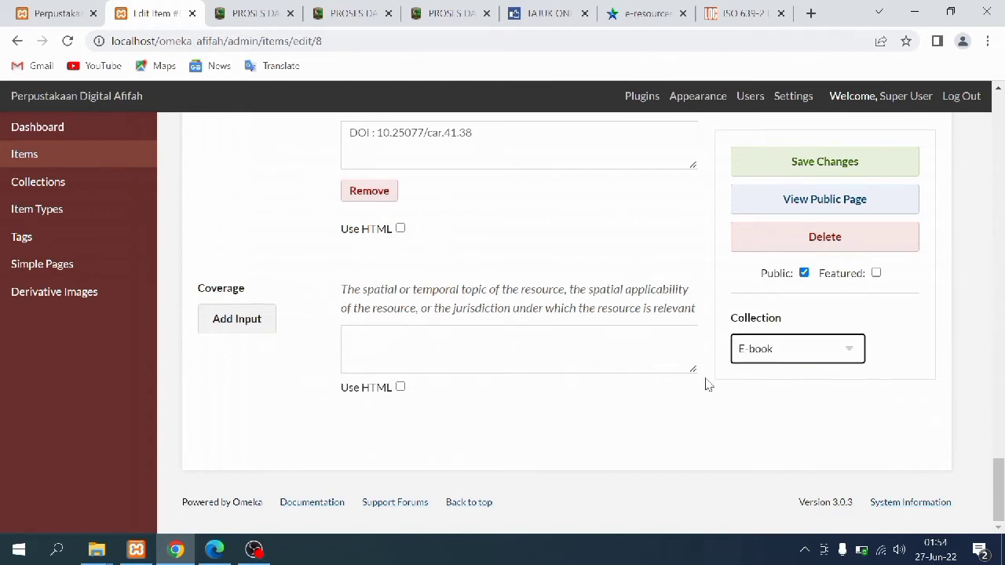
left_click_drag(1002, 490, 977, 125)
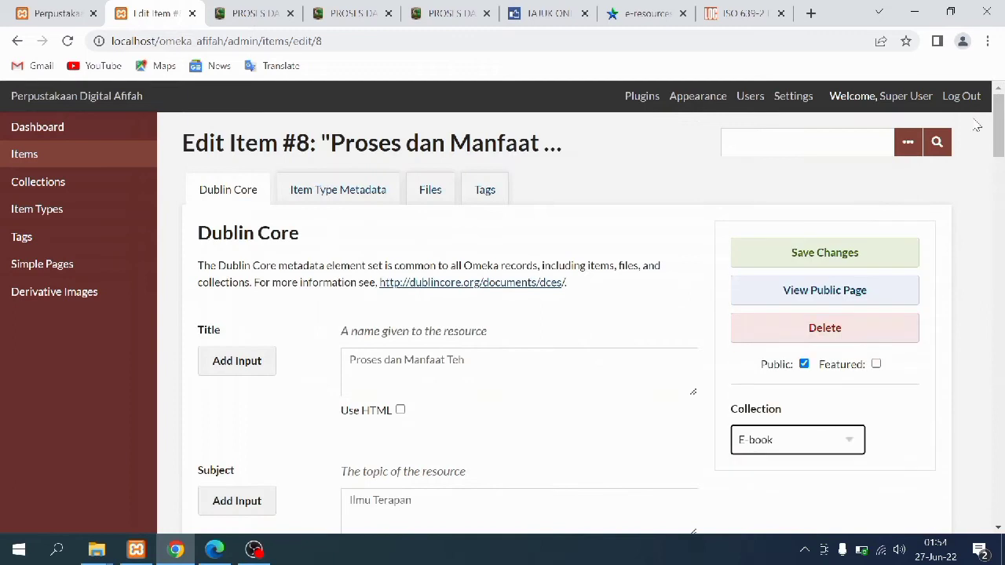
Keep item 8's item type as Text and view its attached Proses dan Manfaat Teh.pdf
left_click(358, 186)
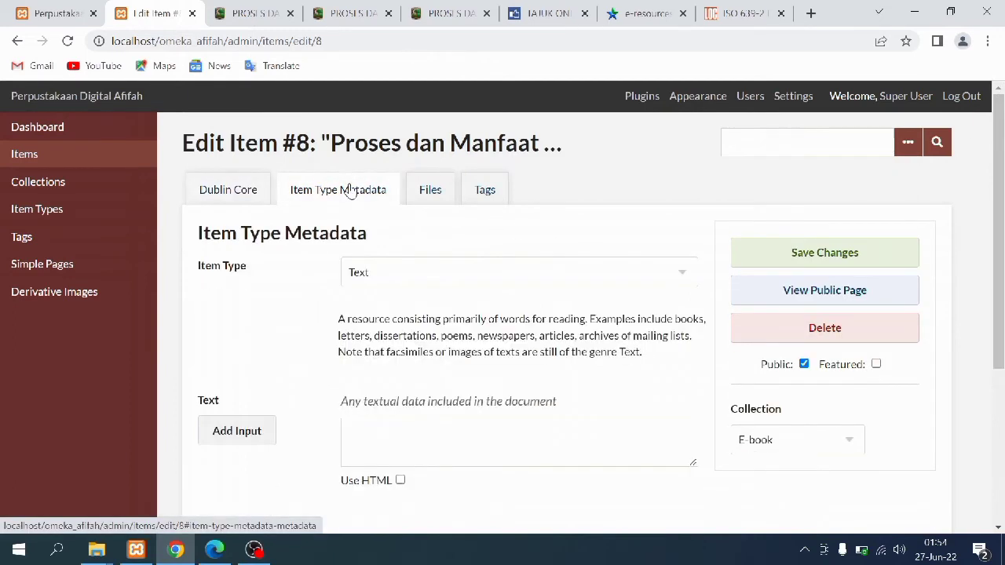
left_click(364, 283)
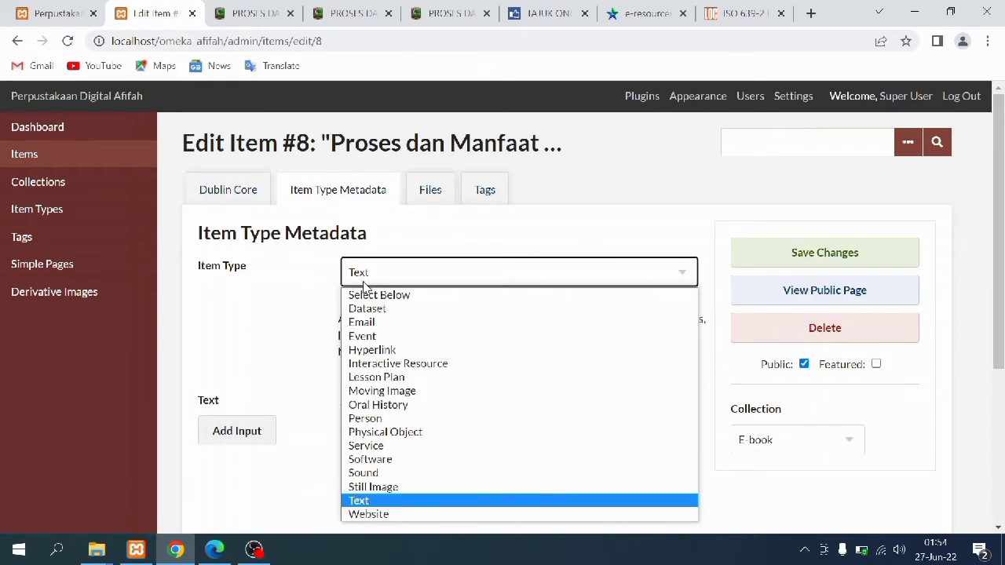
left_click(358, 503)
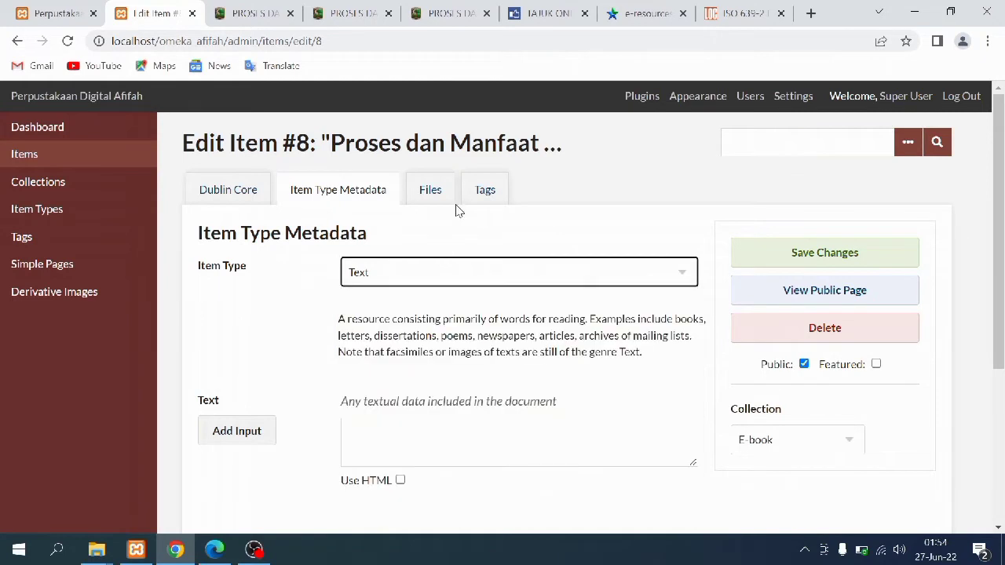
left_click(434, 193)
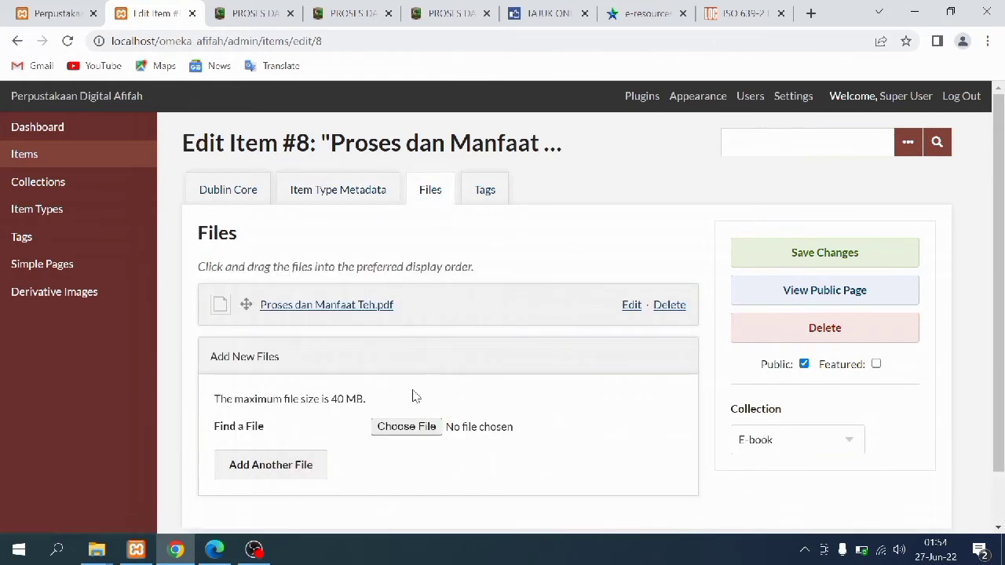
Save item 8 with tags Manfaat teh and Proses pembuatan teh, then scroll its saved record
left_click(475, 202)
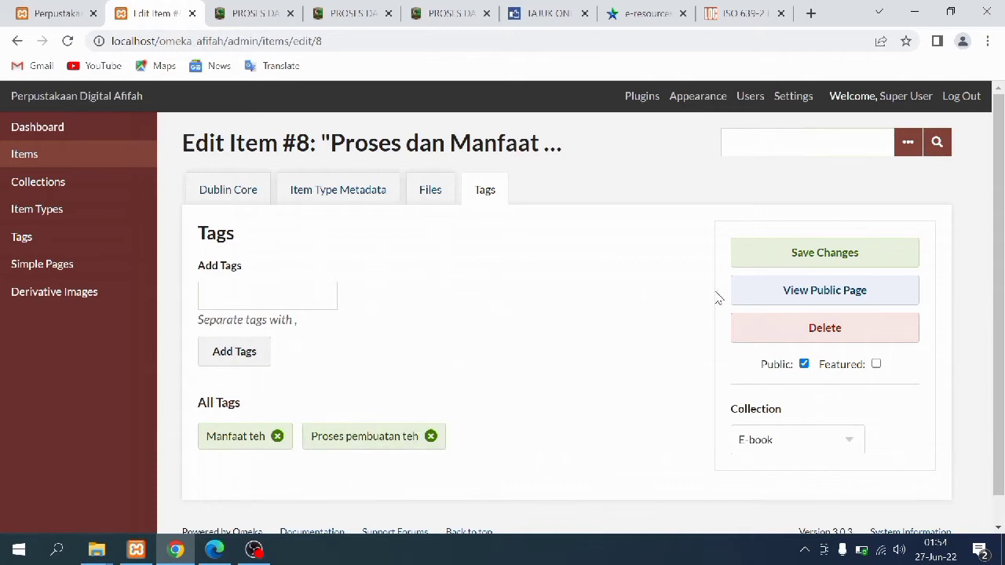
left_click(746, 261)
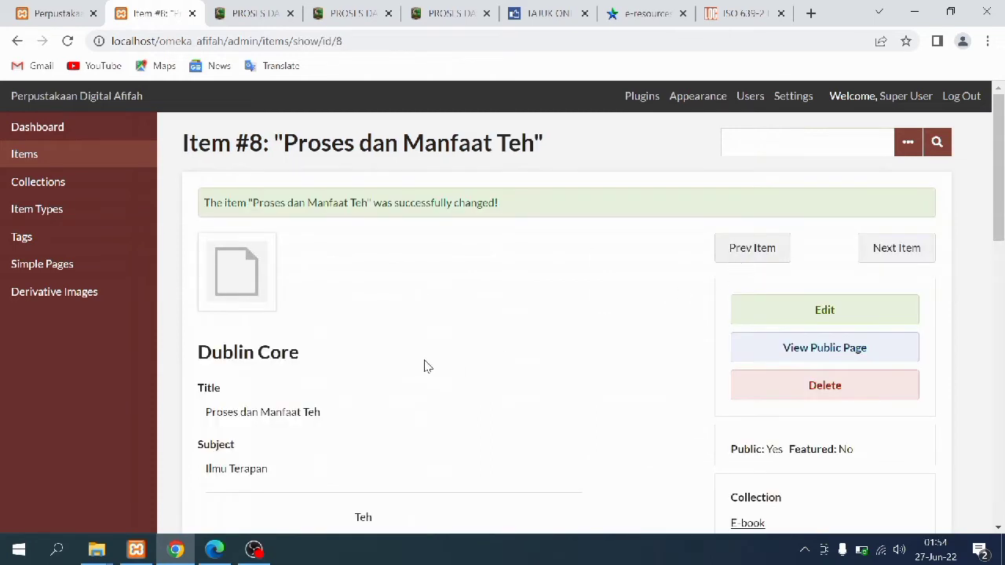
scroll(424, 365, "down", 7)
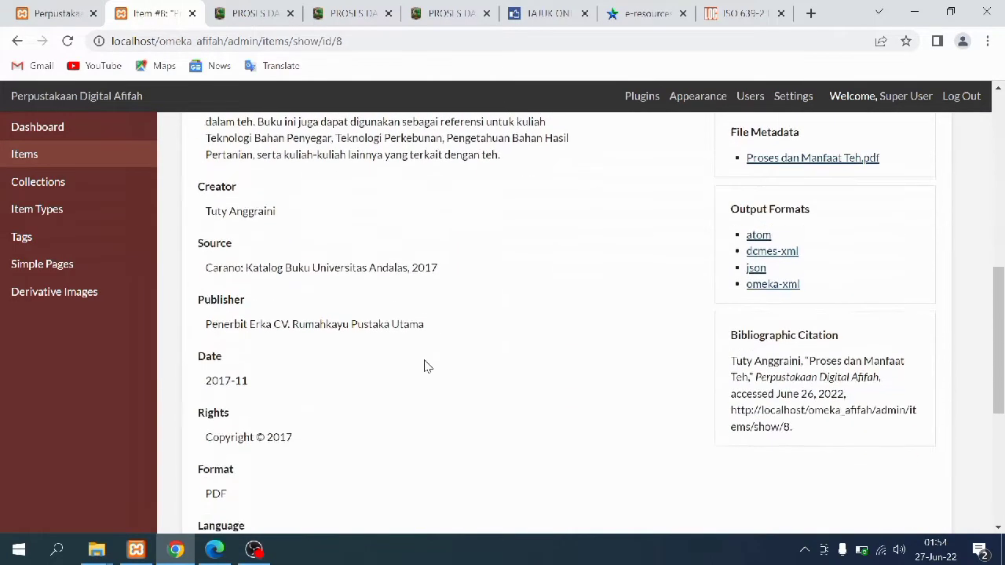
scroll(424, 366, "down", 5)
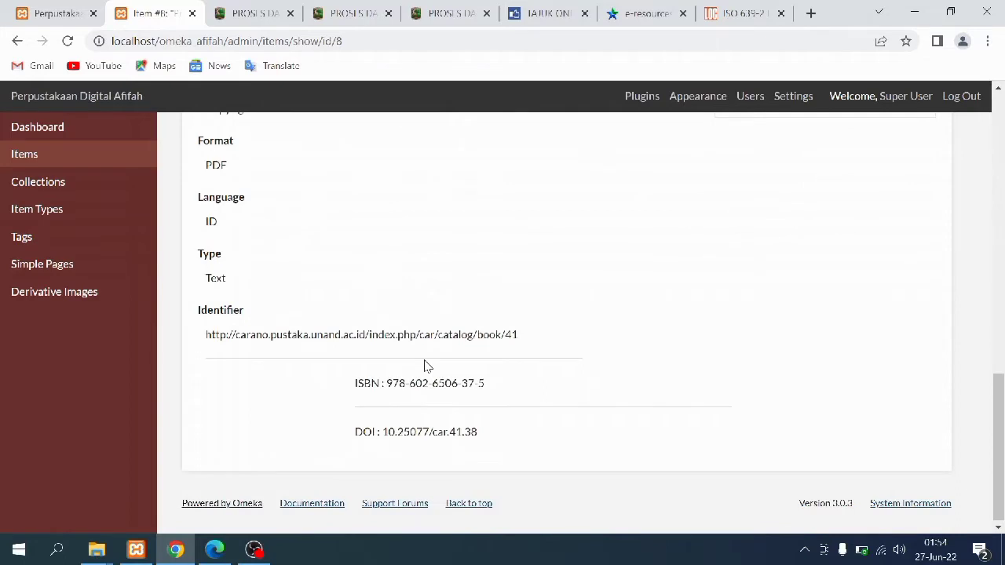
scroll(423, 365, "up", 12)
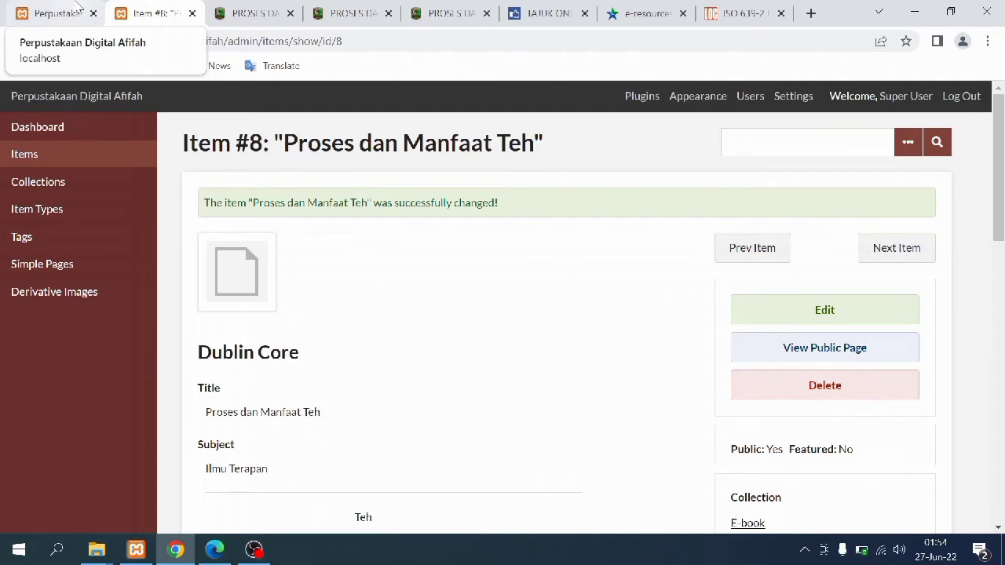
On the public library site, browse all items and then the collections list
left_click(79, 6)
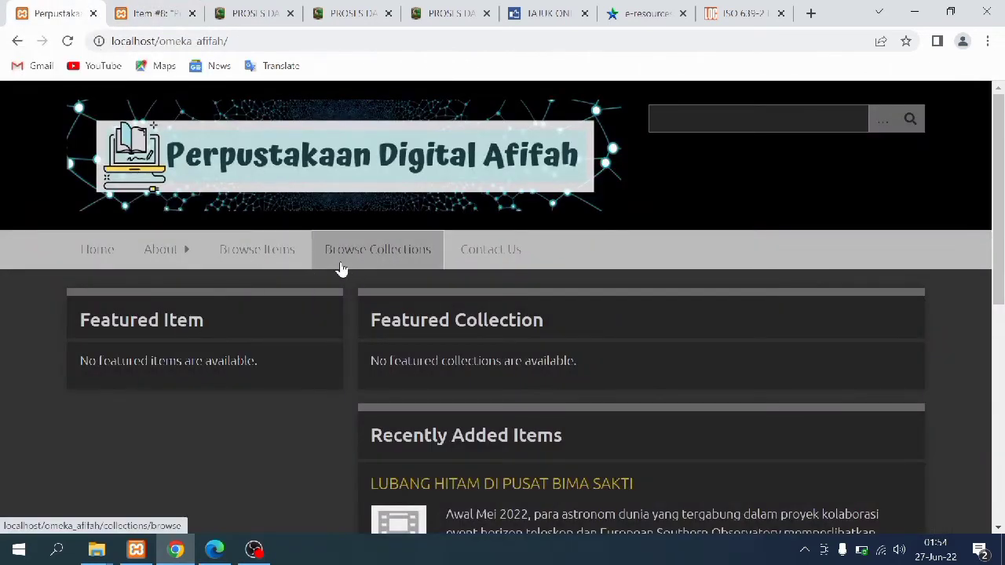
left_click(305, 260)
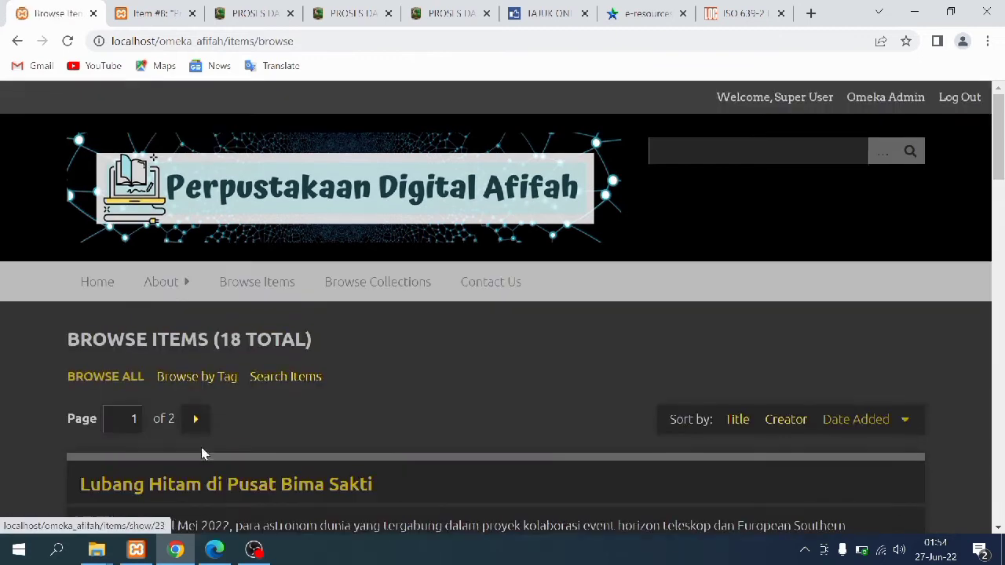
scroll(213, 412, "down", 4)
scroll(215, 415, "up", 4)
left_click(350, 271)
scroll(87, 347, "down", 6)
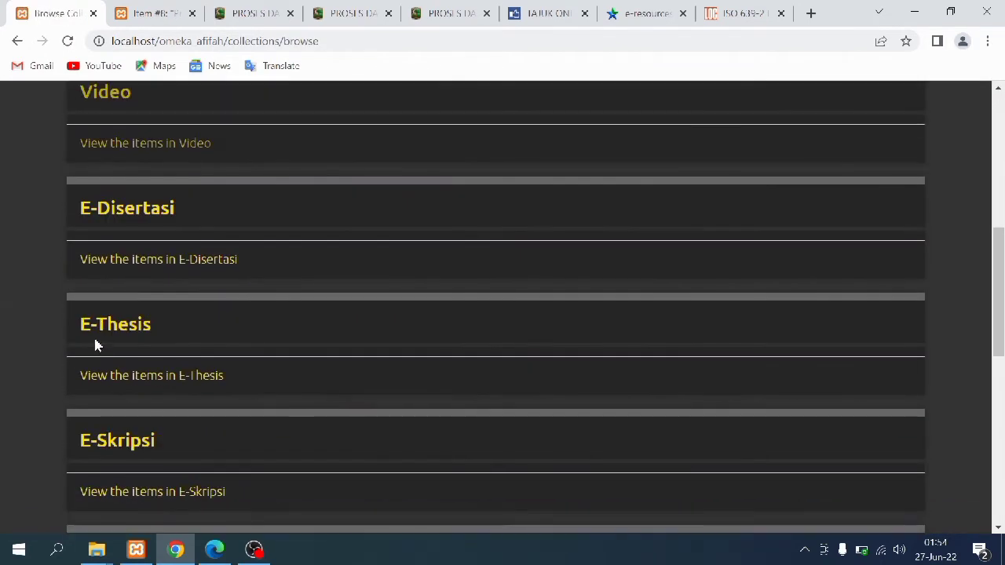
scroll(96, 345, "down", 6)
Open Proses dan Manfaat Teh from the E-book collection to check its embedded 126-page PDF
left_click(107, 376)
scroll(108, 370, "down", 5)
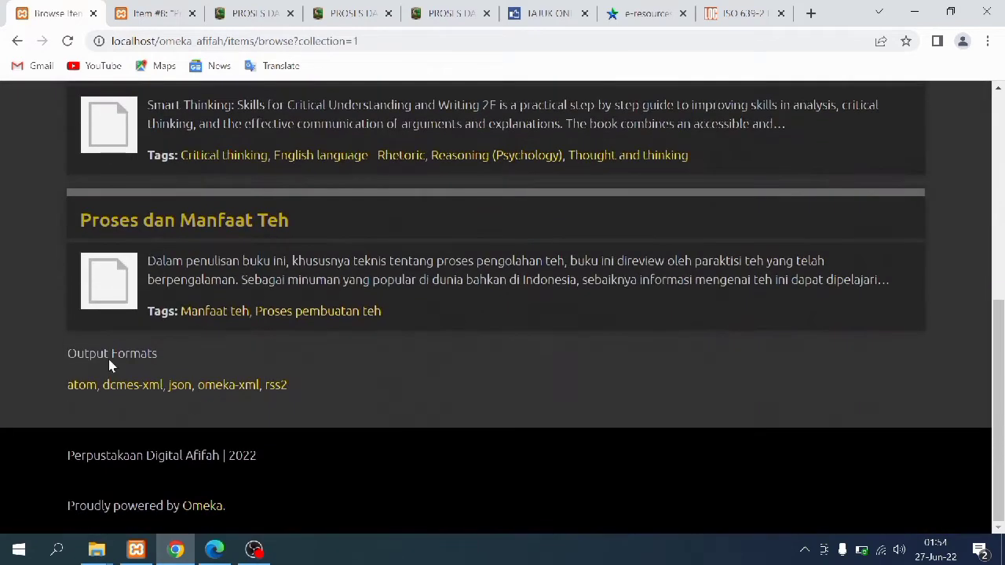
scroll(107, 393, "up", 2)
left_click(107, 381)
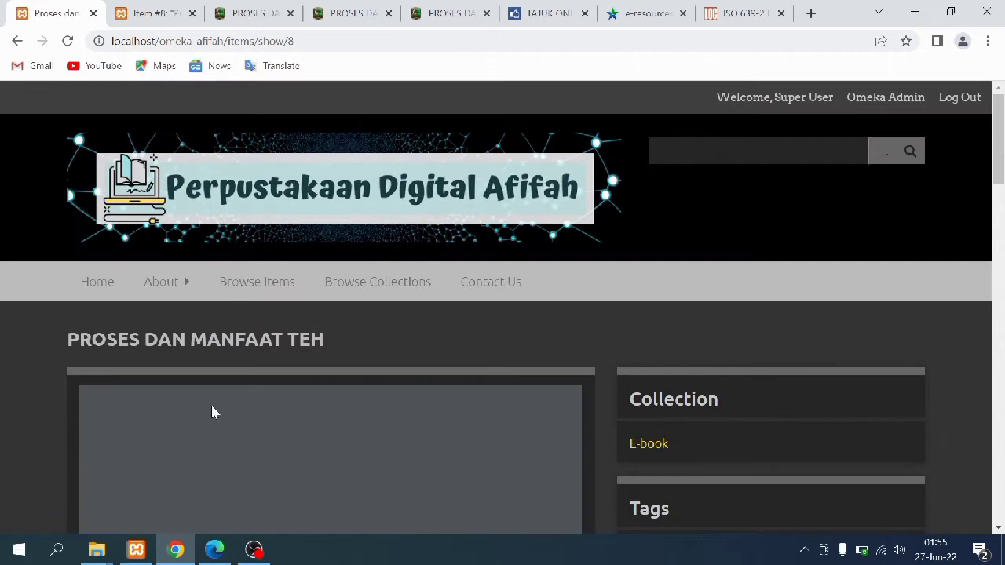
mouse_move(999, 158)
left_mouse_down()
mouse_move(1002, 512)
mouse_move(1002, 162)
left_mouse_up()
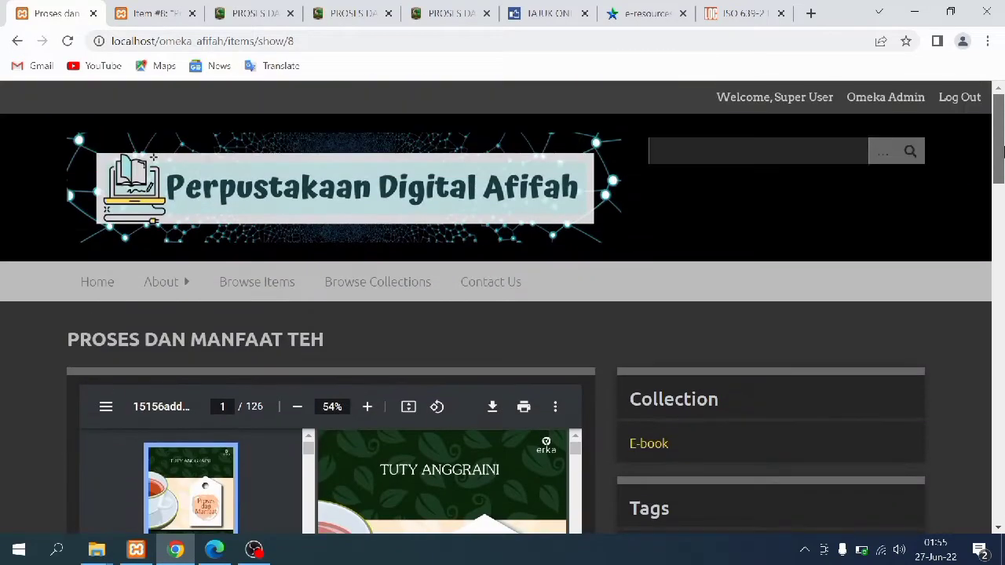
left_click(168, 7)
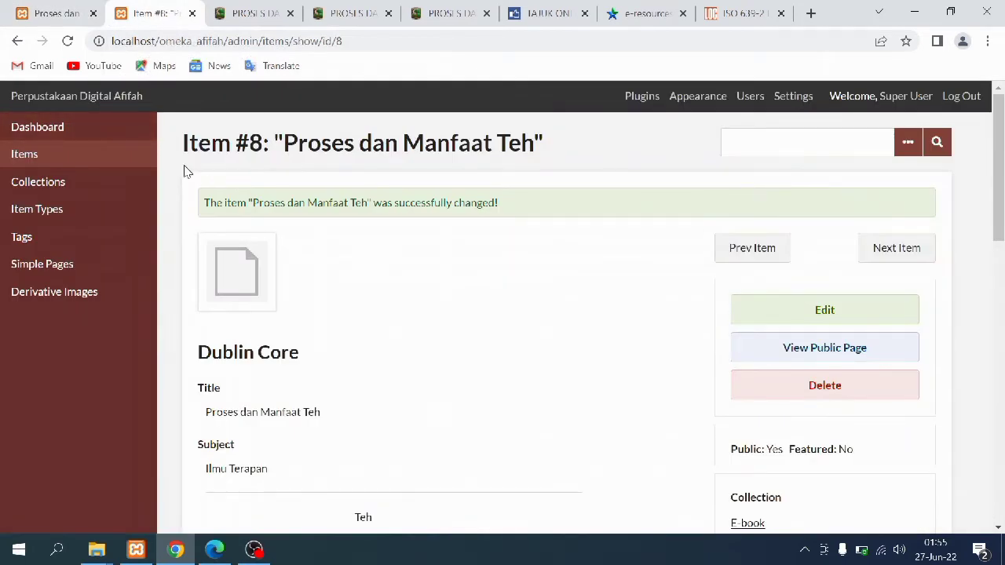
Open the Smart Thinking item from the E-book collection in the admin edit form
left_click(130, 188)
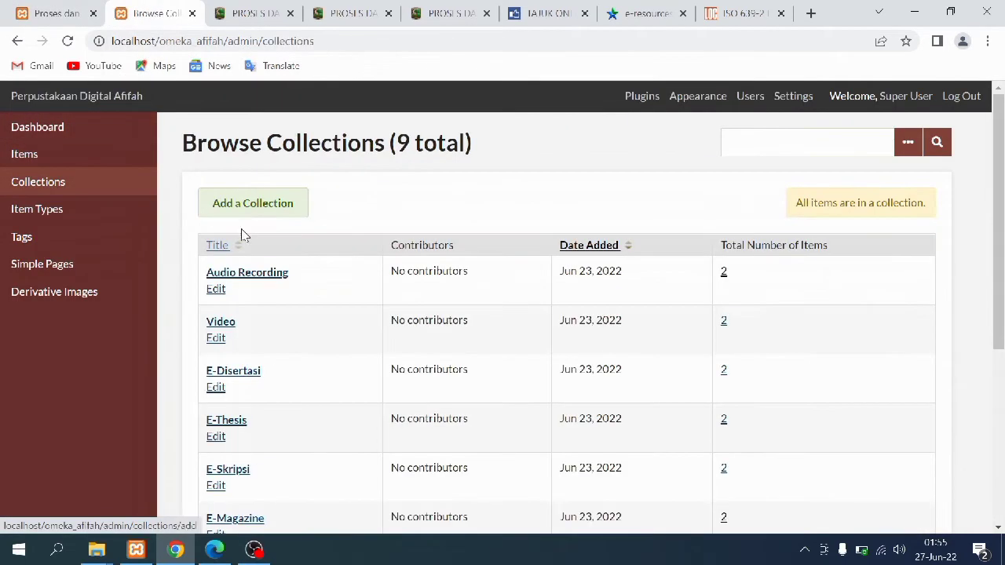
scroll(411, 421, "down", 5)
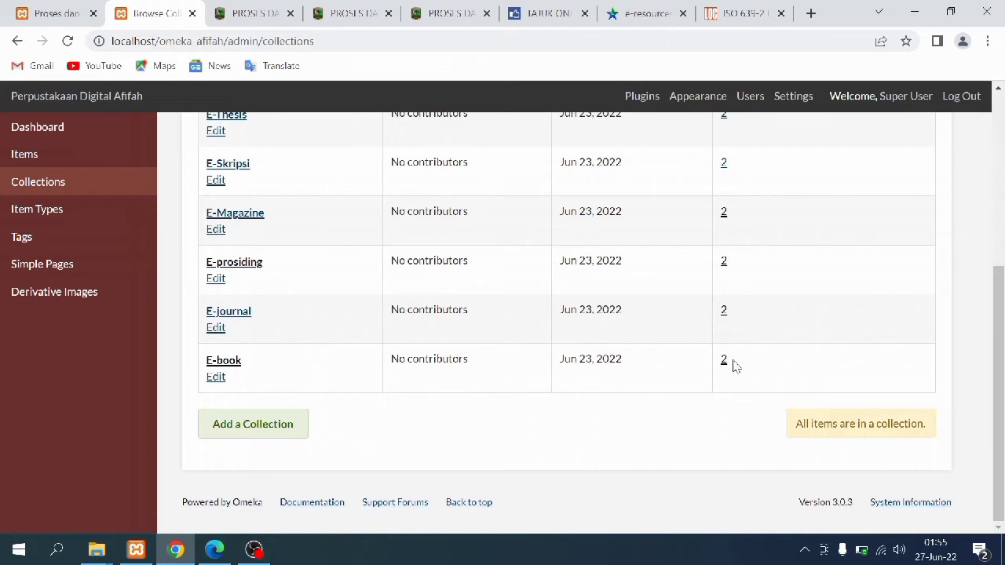
left_click(723, 361)
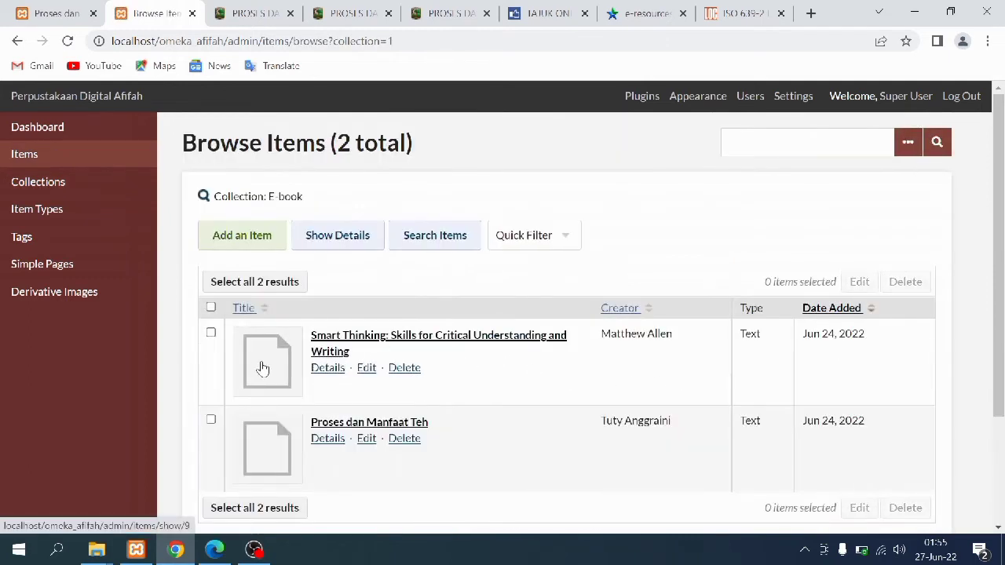
left_click(262, 369)
left_click(807, 273)
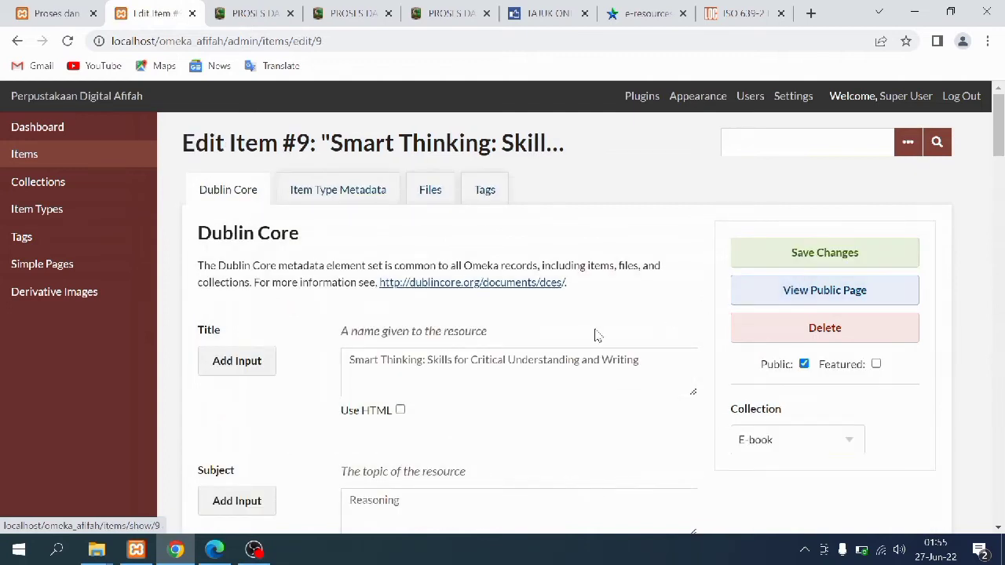
Read through Smart Thinking's Dublin Core fields, enlarging the Description box to show the full text
scroll(517, 376, "down", 1)
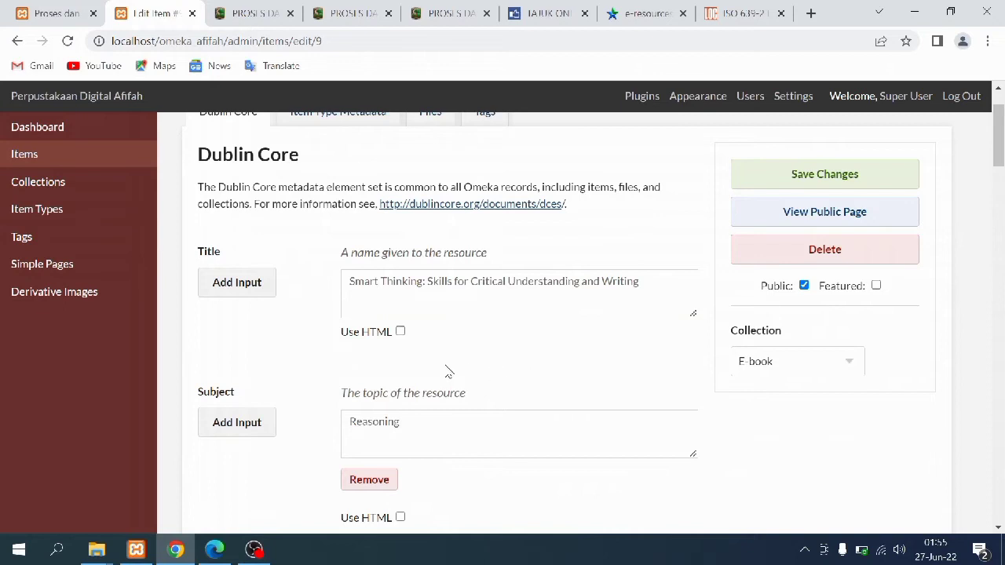
scroll(444, 374, "down", 2)
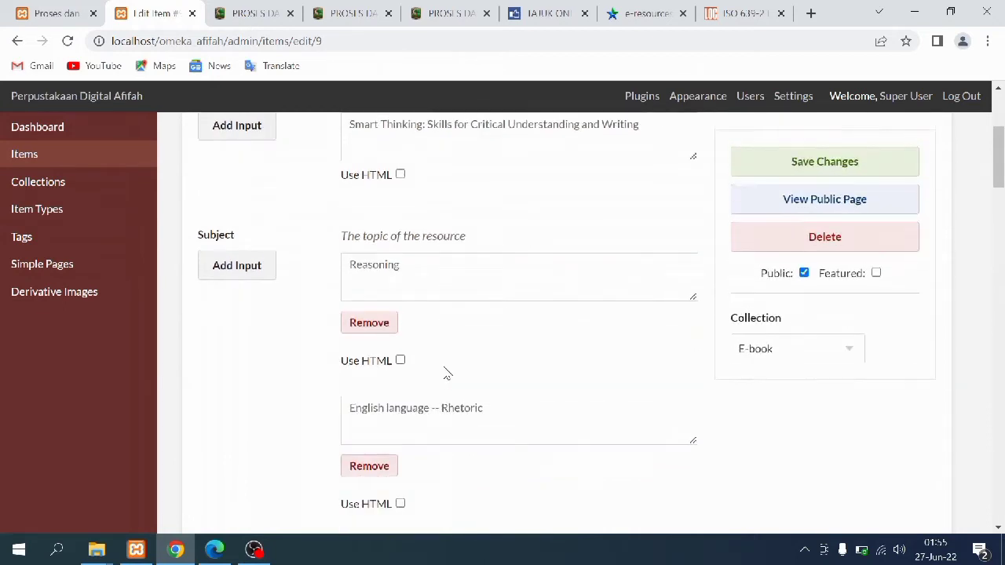
scroll(444, 369, "up", 1)
scroll(445, 368, "down", 3)
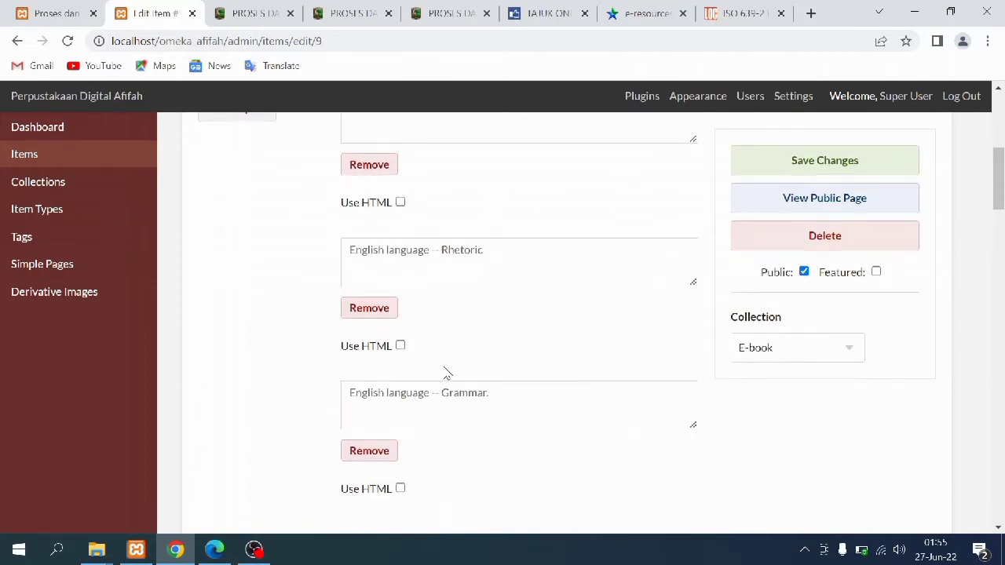
scroll(444, 370, "down", 3)
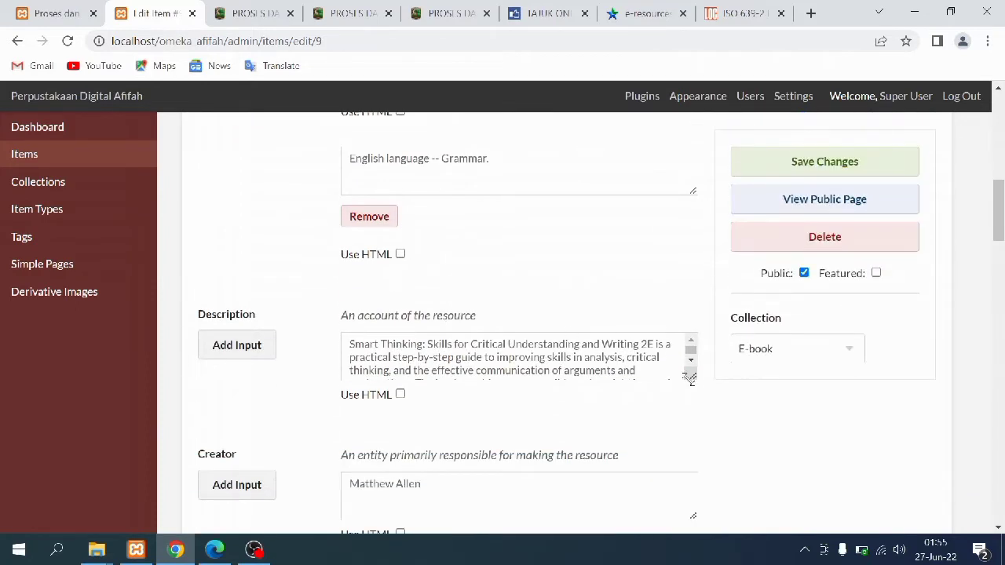
left_click_drag(691, 387, 698, 470)
scroll(699, 470, "down", 3)
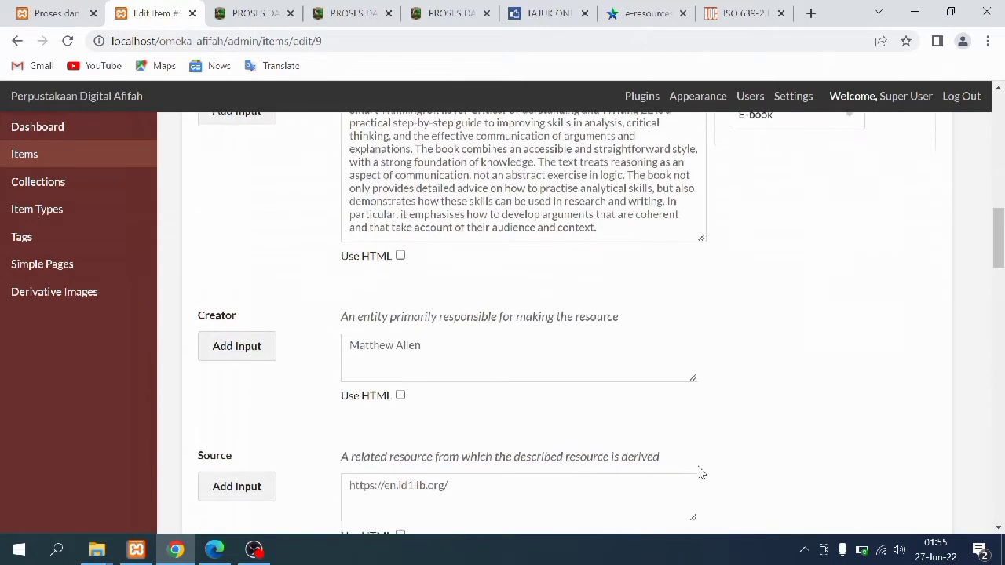
scroll(660, 409, "down", 4)
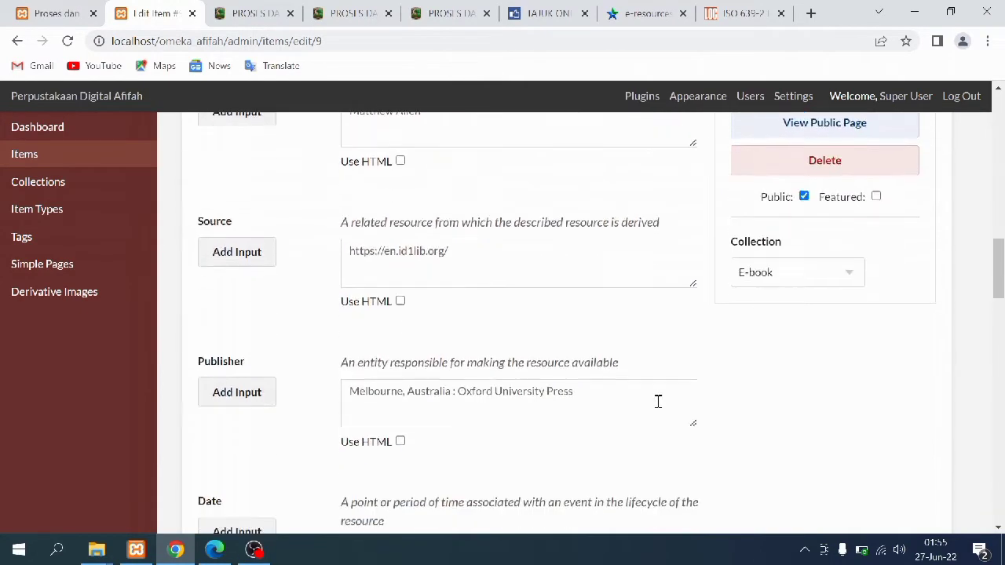
scroll(660, 408, "down", 5)
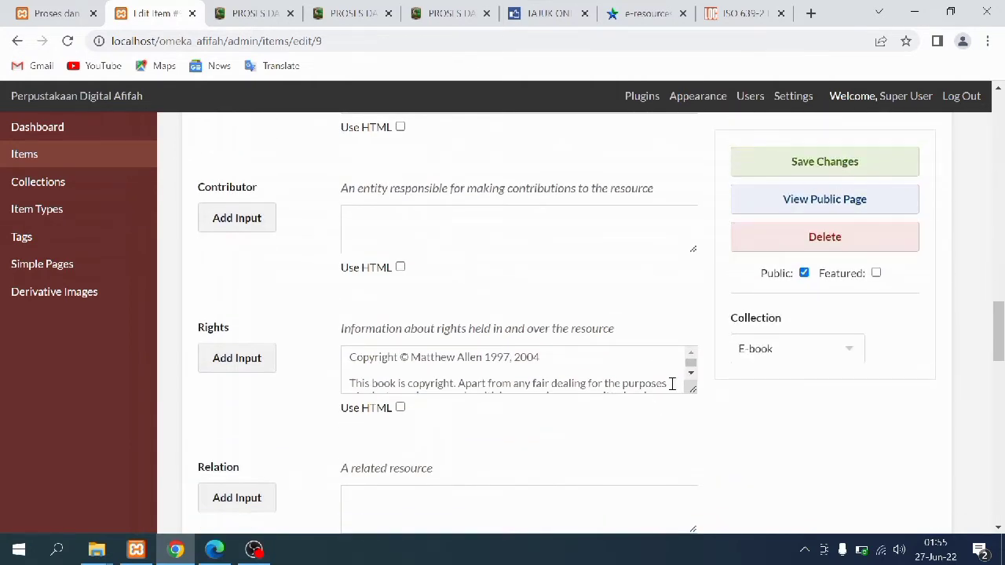
scroll(671, 384, "up", 8)
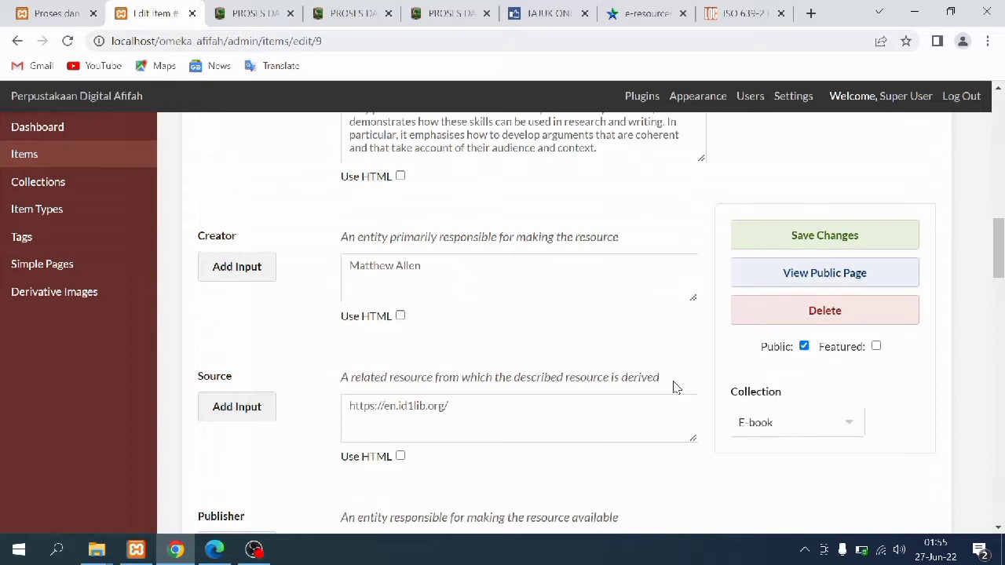
scroll(674, 384, "down", 8)
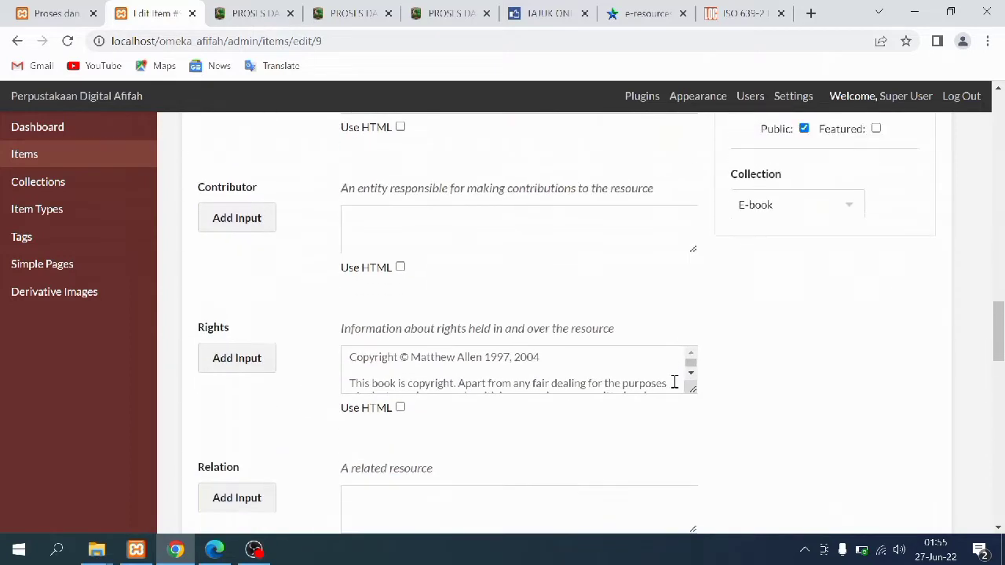
left_click_drag(691, 390, 704, 503)
scroll(689, 474, "down", 1)
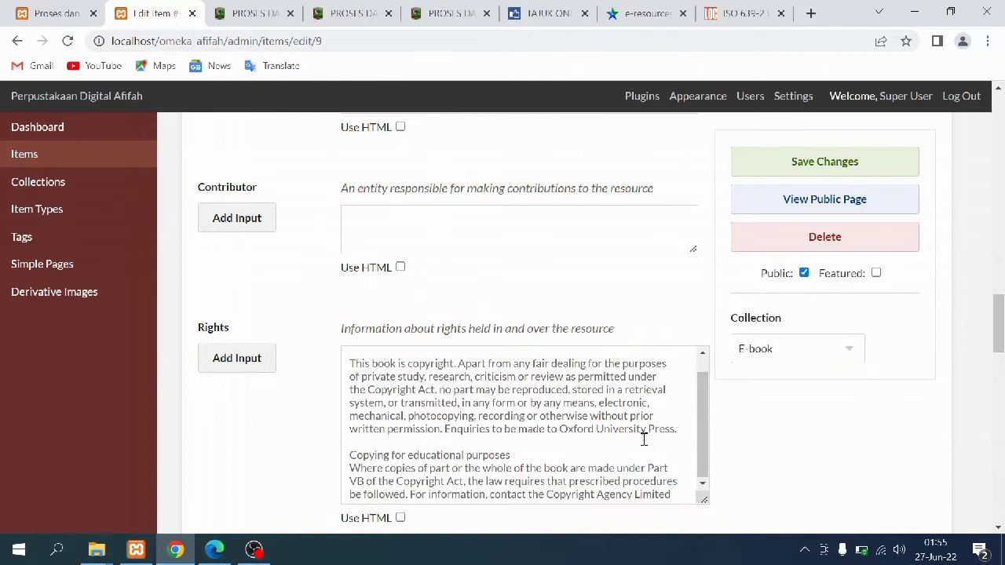
left_click_drag(998, 326, 1003, 118)
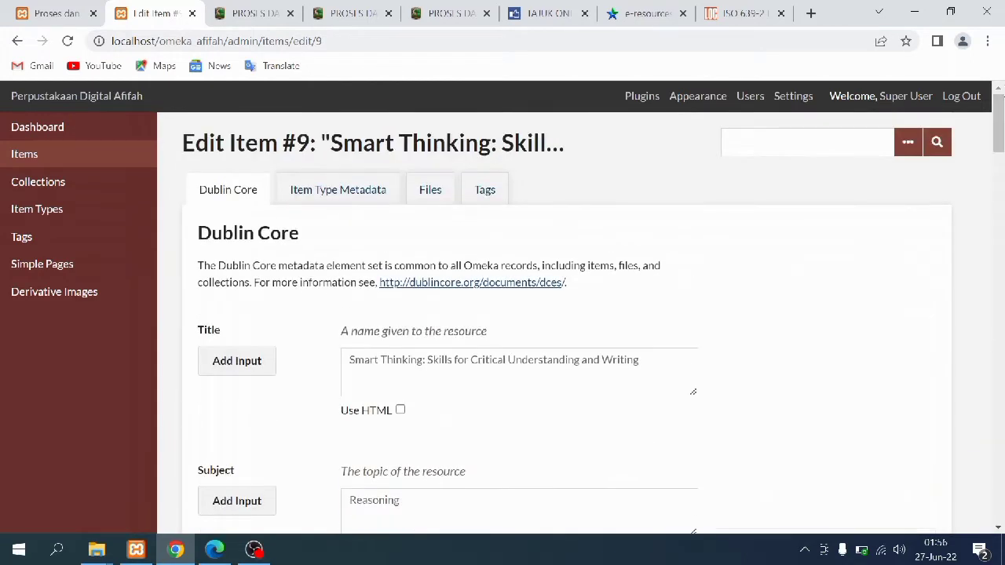
Check Smart Thinking's Item Type Metadata, Files and Tags, then show the public Proses dan Manfaat Teh page
left_click(320, 188)
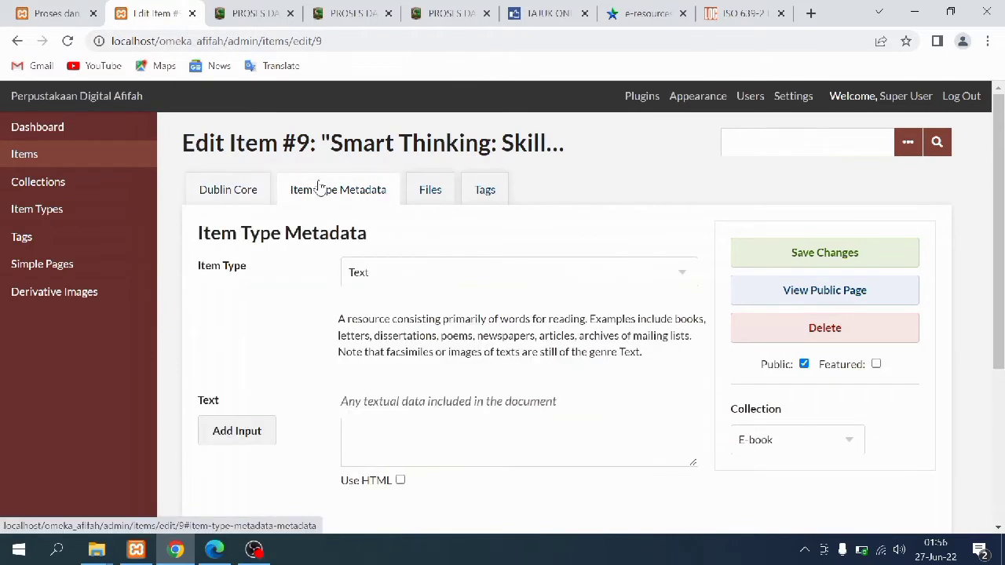
left_click(432, 192)
left_click(481, 193)
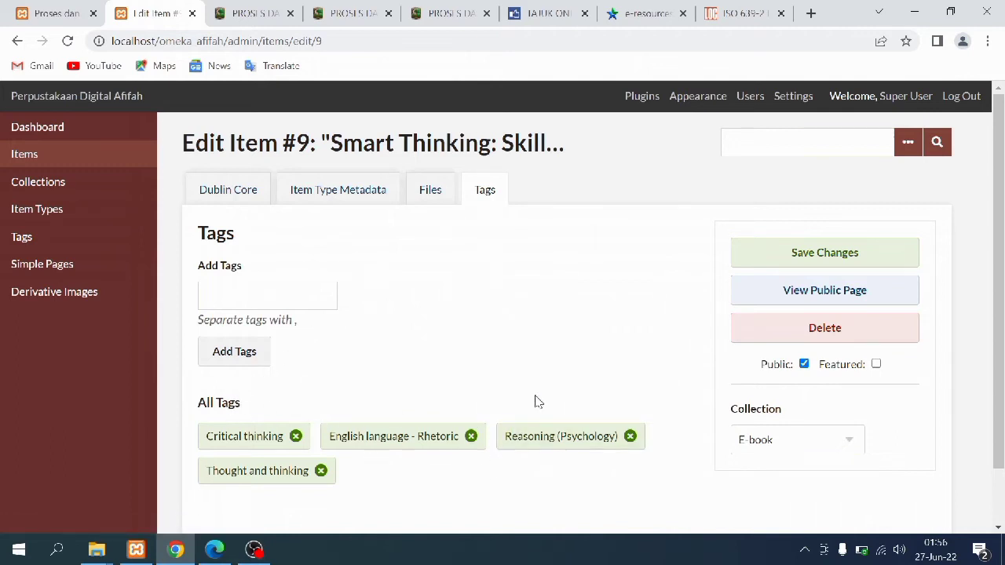
left_click(4, 7)
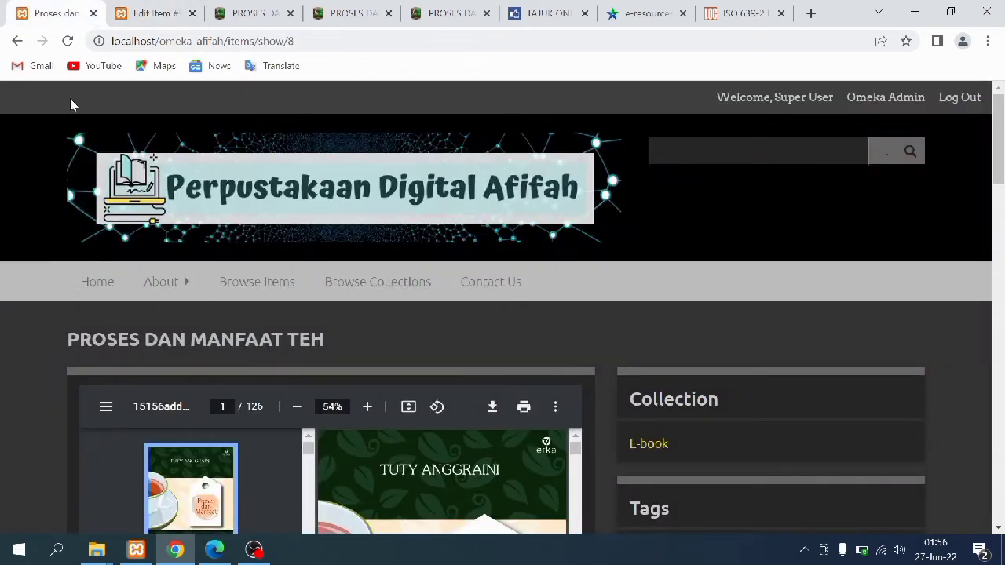
Open the public Smart Thinking page and scroll its 207-page PDF and metadata (Format PDF, Language ENG)
left_click(17, 44)
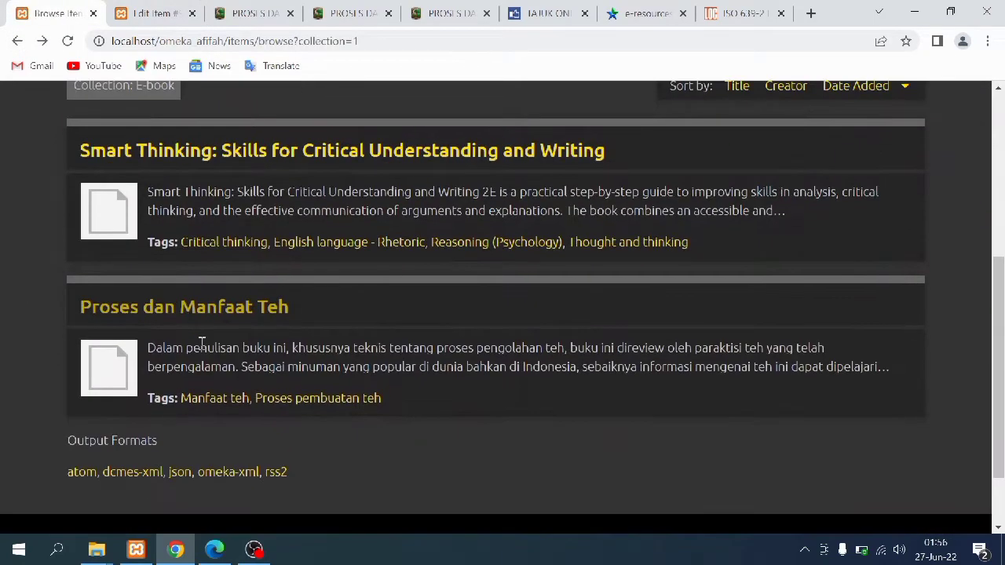
left_click(122, 207)
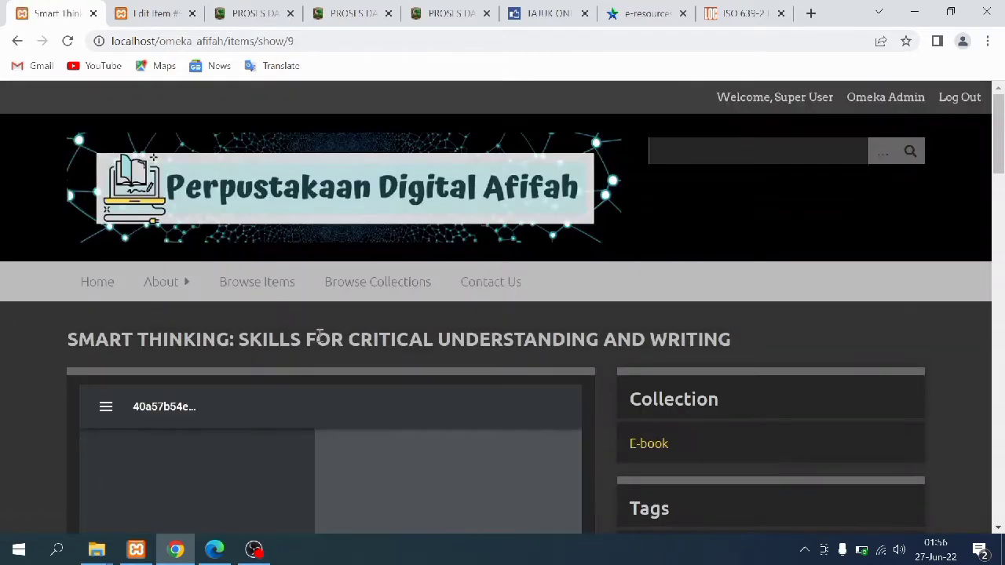
scroll(968, 336, "down", 1)
scroll(968, 336, "down", 2)
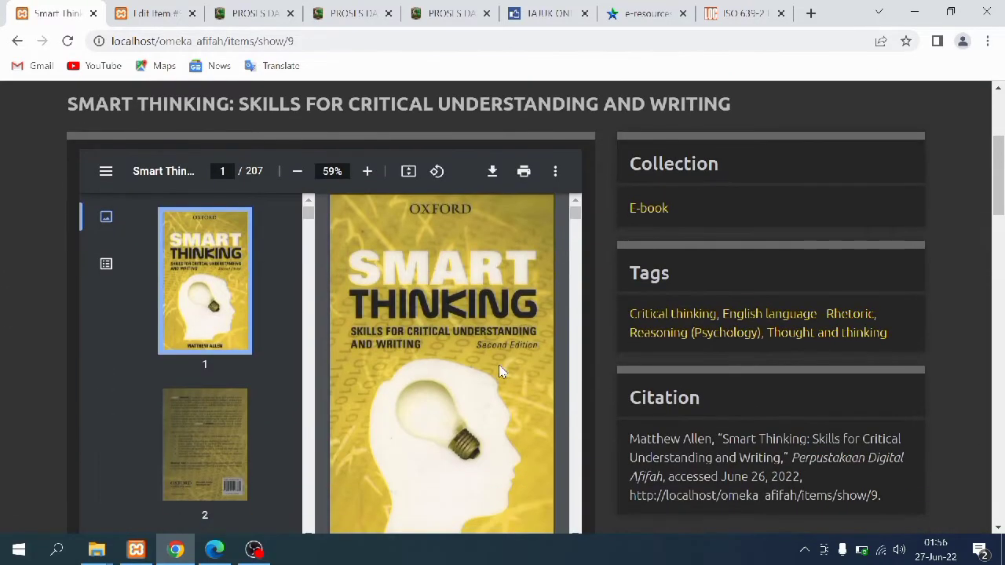
scroll(497, 366, "down", 10)
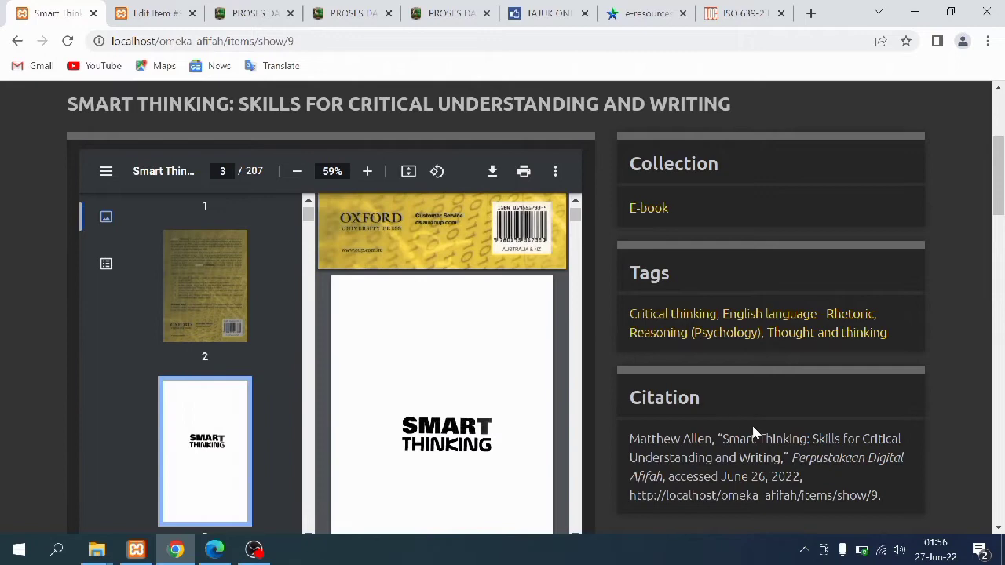
scroll(752, 431, "down", 6)
scroll(480, 394, "down", 9)
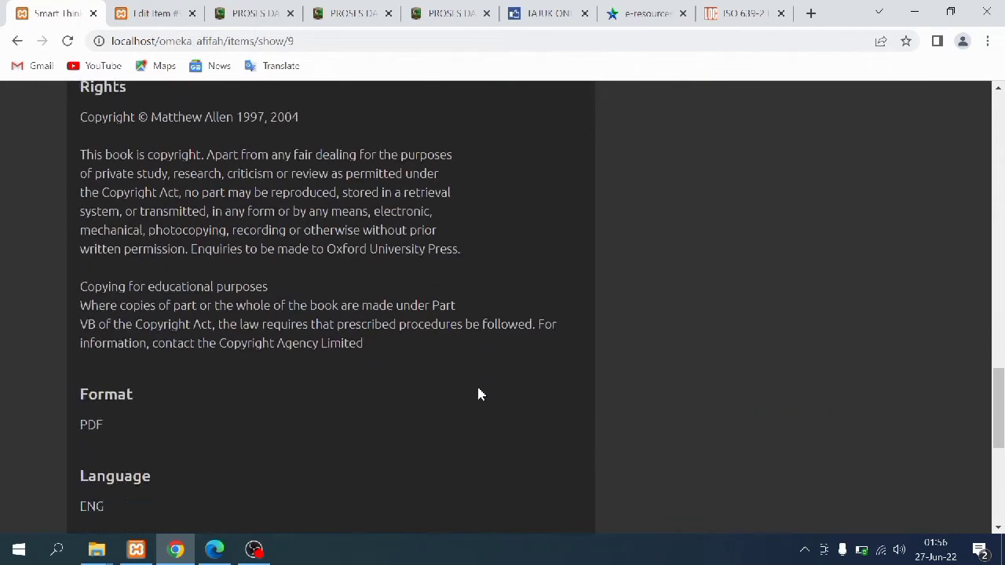
scroll(479, 394, "down", 5)
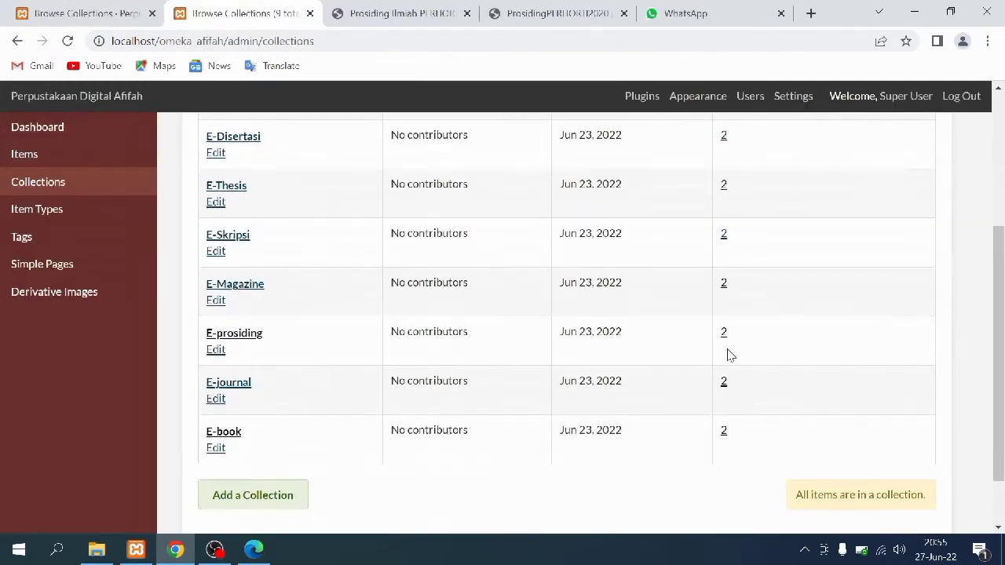
Open the PERHORTI 2020 item from the E-prosiding collection for editing
scroll(734, 392, "up", 1)
left_click(723, 411)
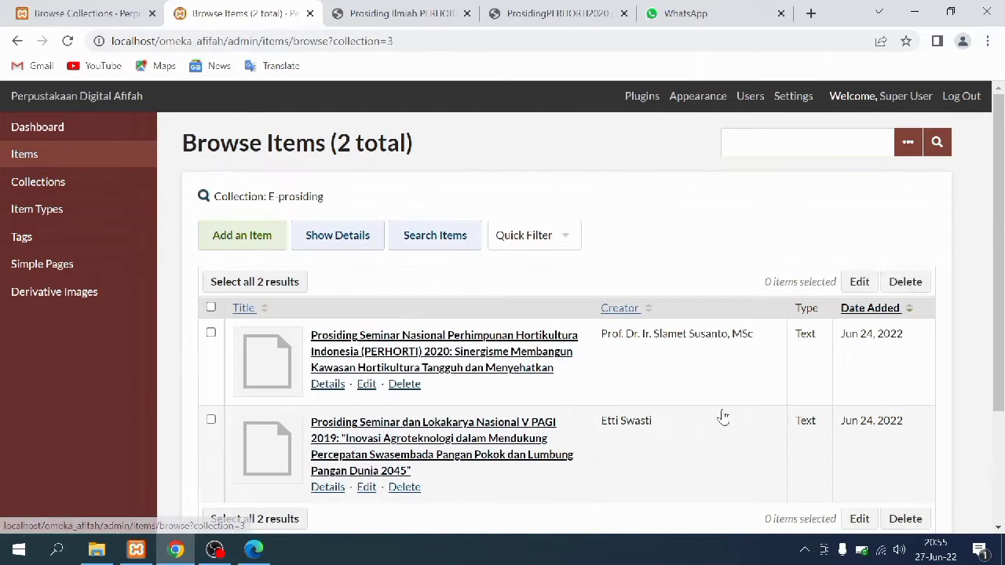
left_click(248, 353)
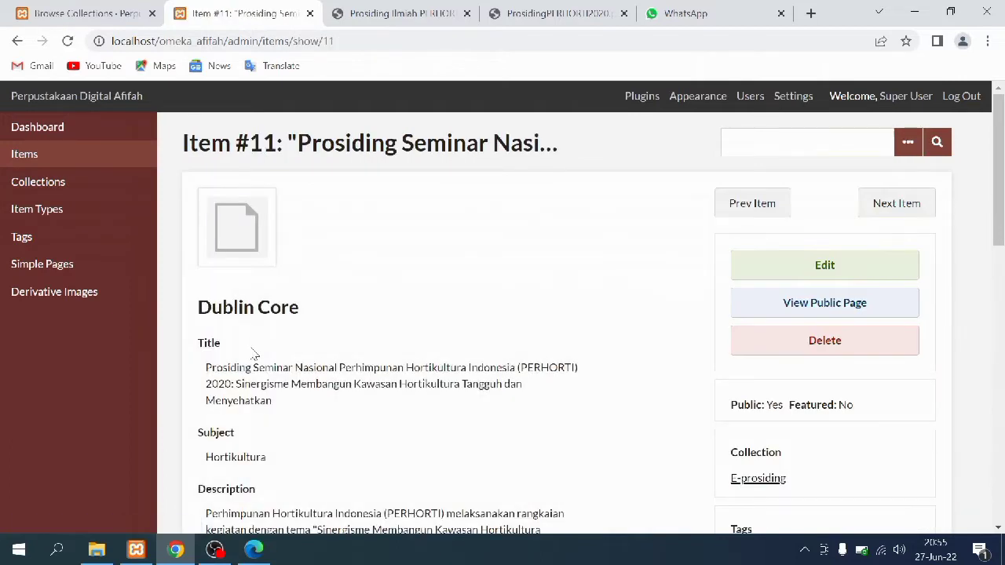
left_click(756, 269)
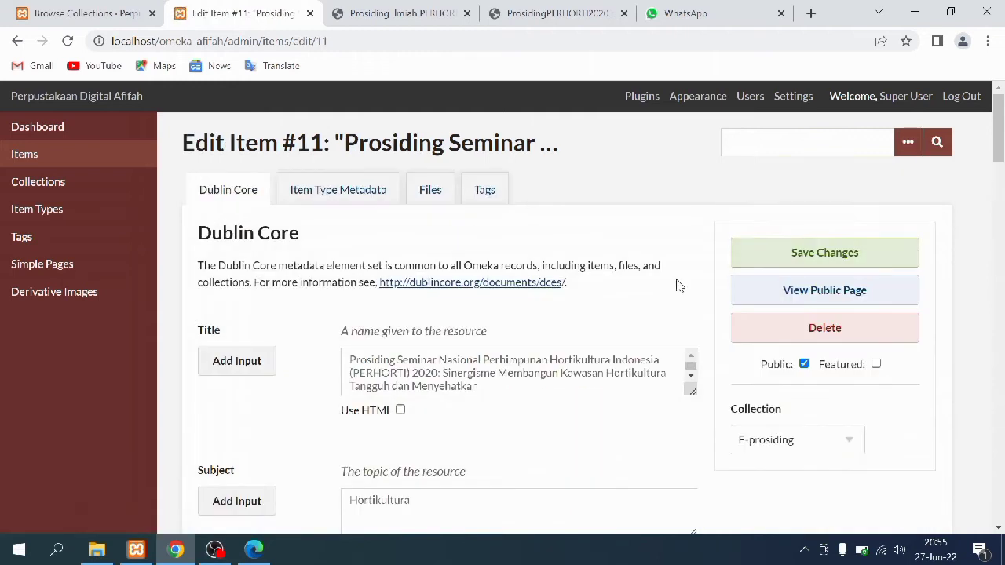
Enlarge item 11's Title and Description boxes and compare them with the PERHORTI 2020 PDF's foreword in Edge
scroll(667, 380, "down", 1)
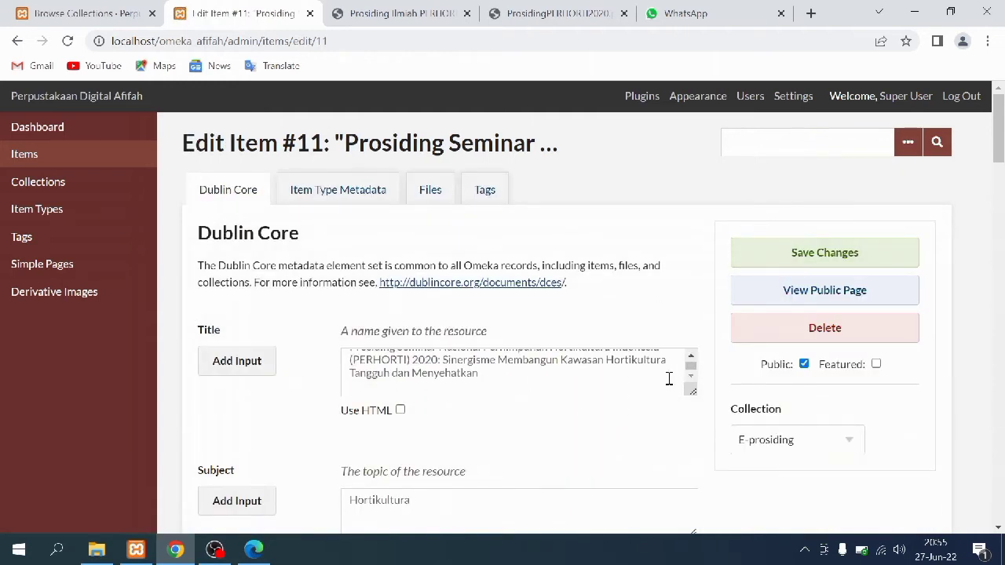
scroll(668, 380, "down", 2)
mouse_move(689, 231)
left_mouse_down()
mouse_move(690, 270)
mouse_move(688, 247)
left_mouse_up()
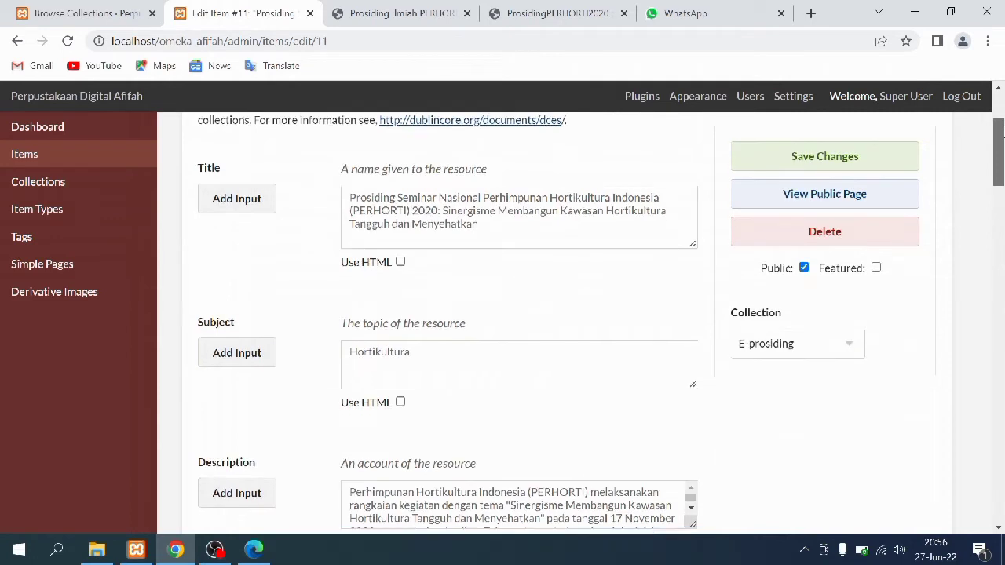
left_click_drag(1002, 130, 1003, 160)
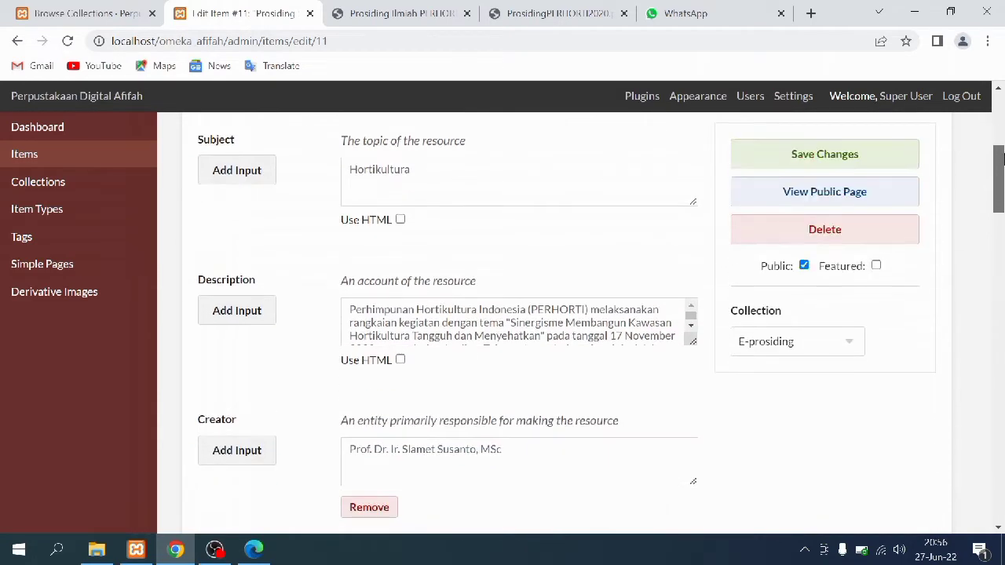
left_click_drag(692, 341, 699, 396)
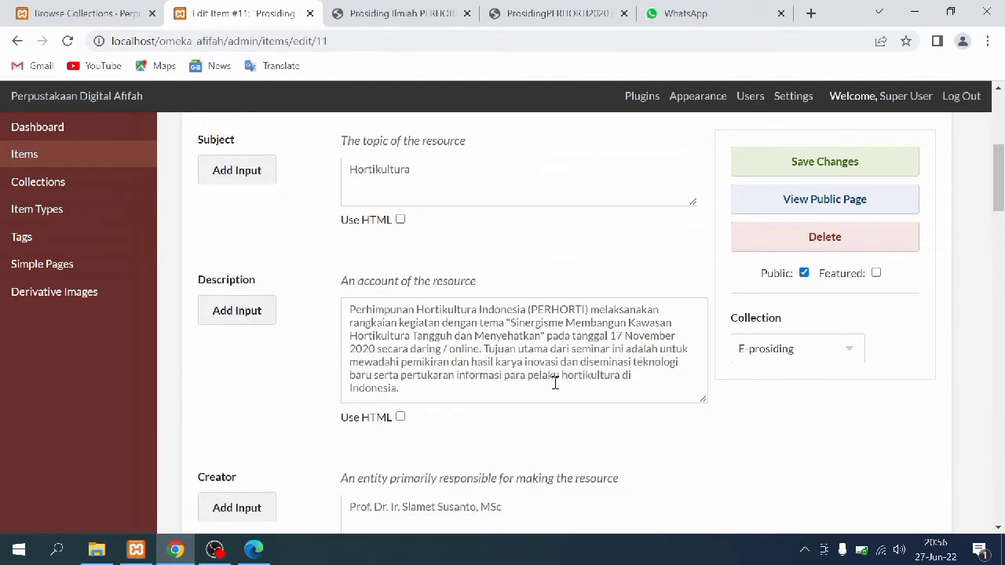
left_click(245, 554)
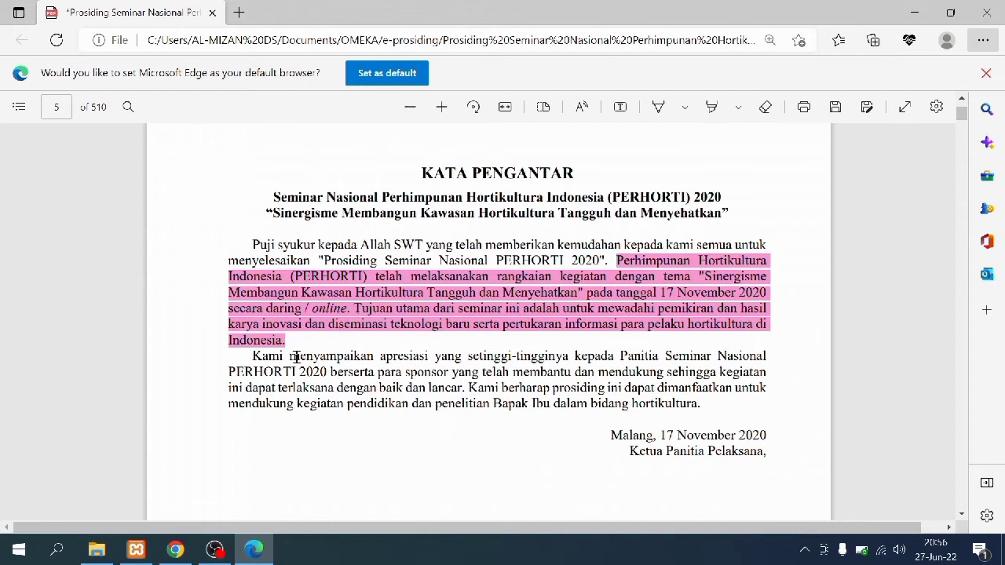
Compare item #11's Creator entry with the PDF's Penanggung Jawab lines
left_click(175, 550)
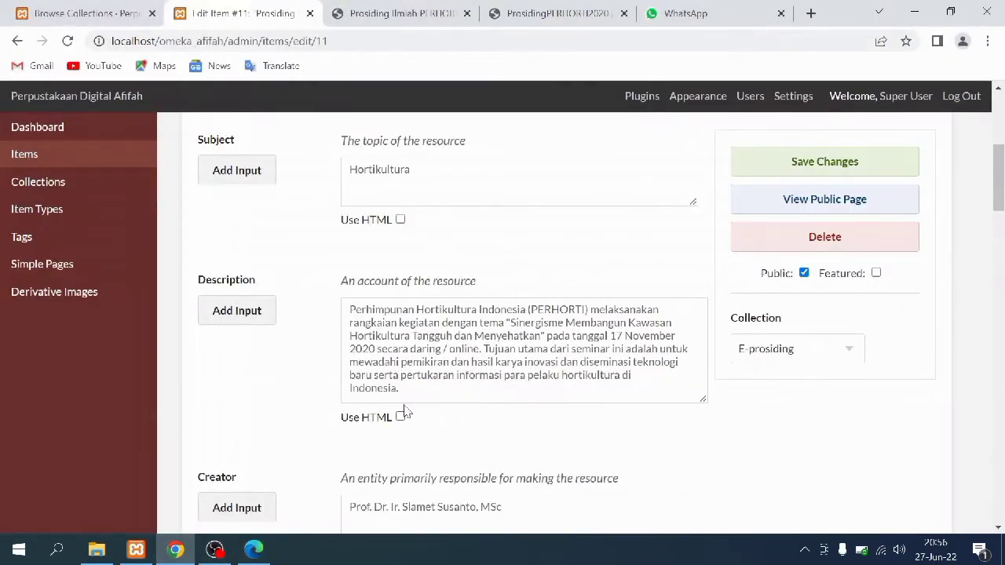
scroll(404, 414, "down", 4)
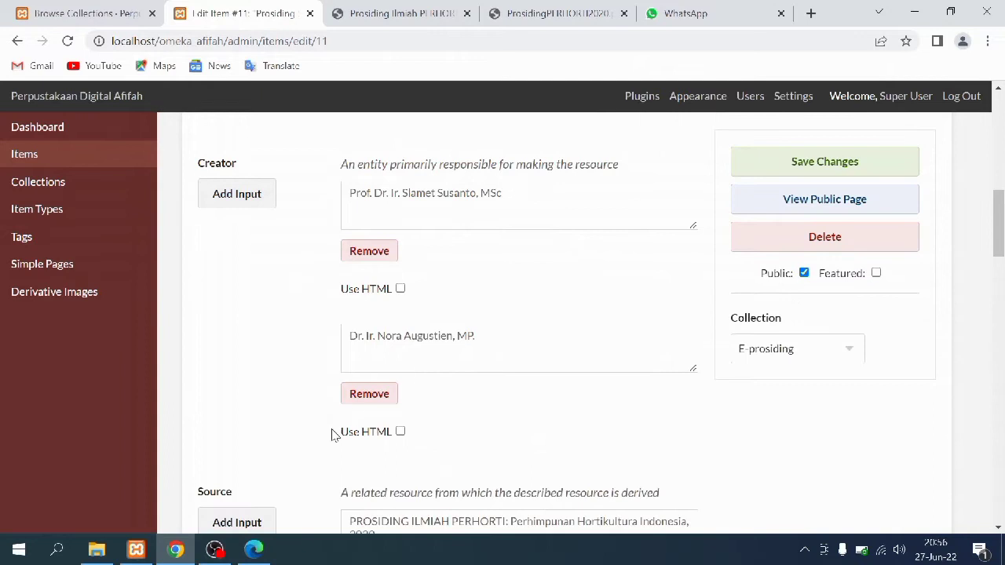
left_click(253, 549)
scroll(262, 401, "down", 6)
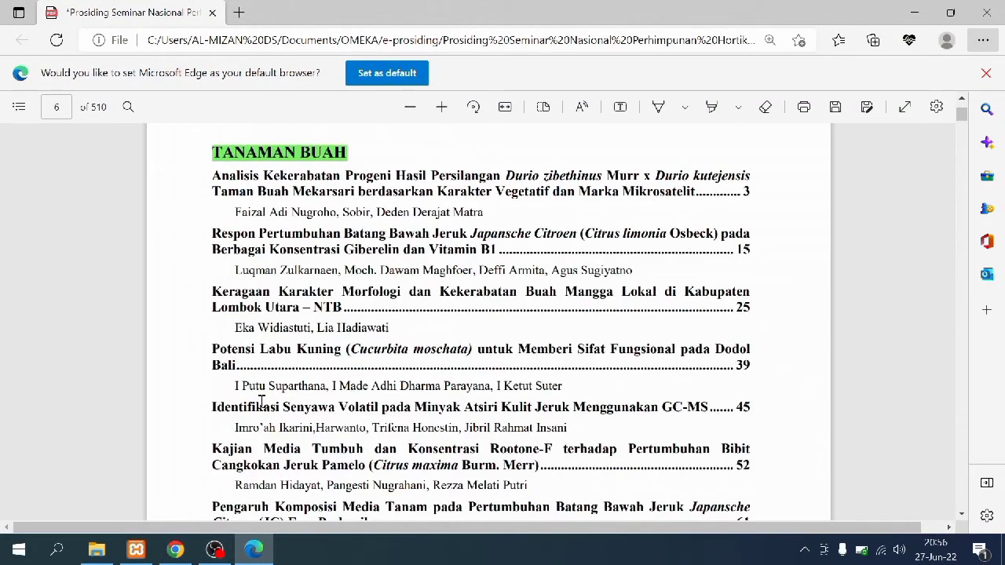
scroll(262, 401, "up", 10)
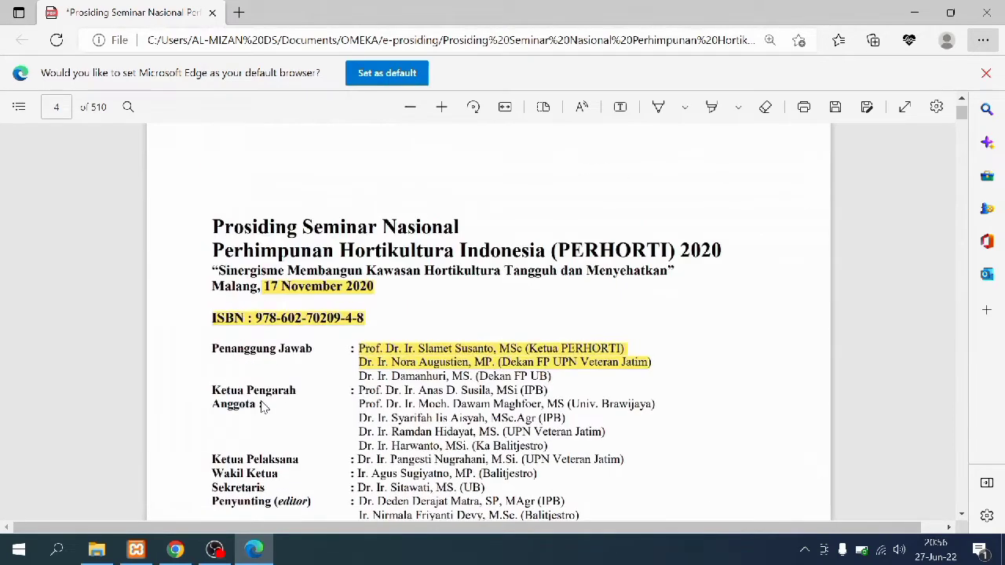
left_click_drag(360, 348, 676, 371)
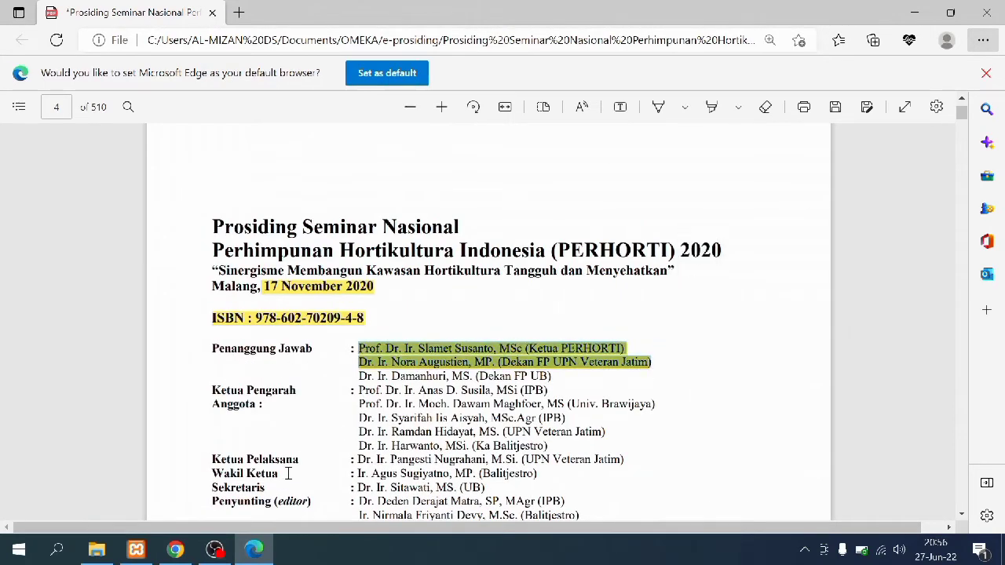
Check item #11's Source against the Prosiding Ilmiah PERHORTI website
left_click(175, 550)
scroll(333, 346, "down", 4)
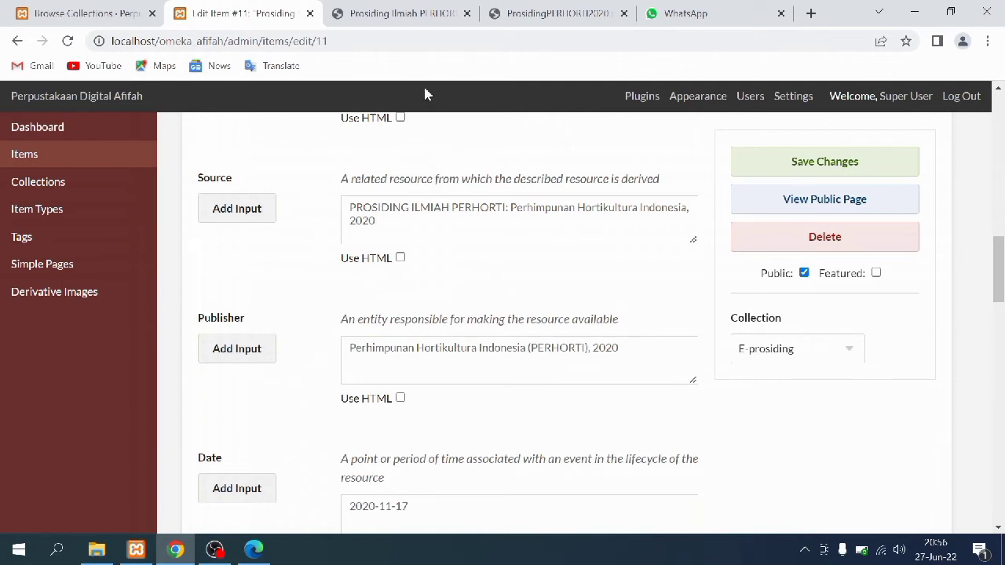
left_click(401, 13)
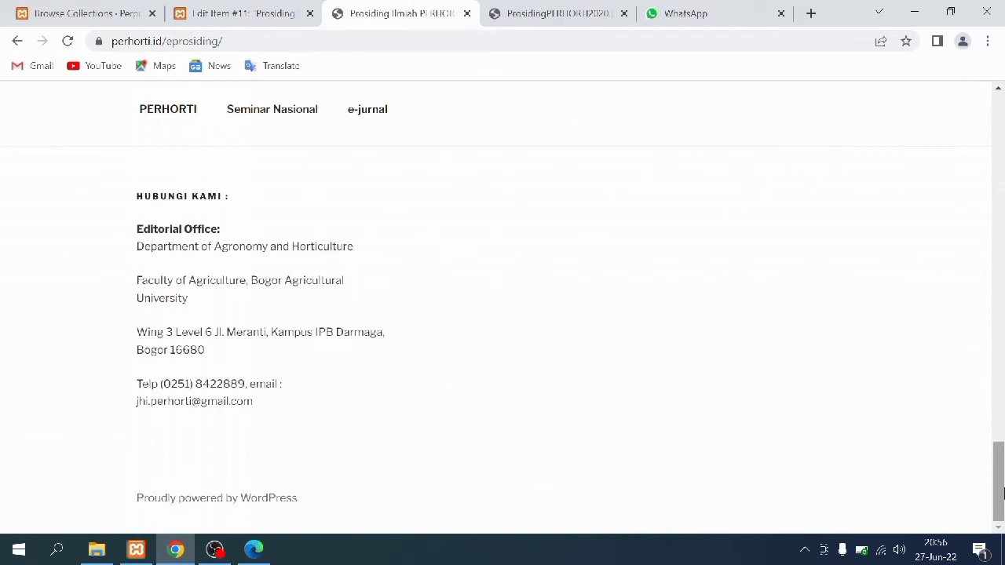
left_click_drag(997, 479, 1001, 98)
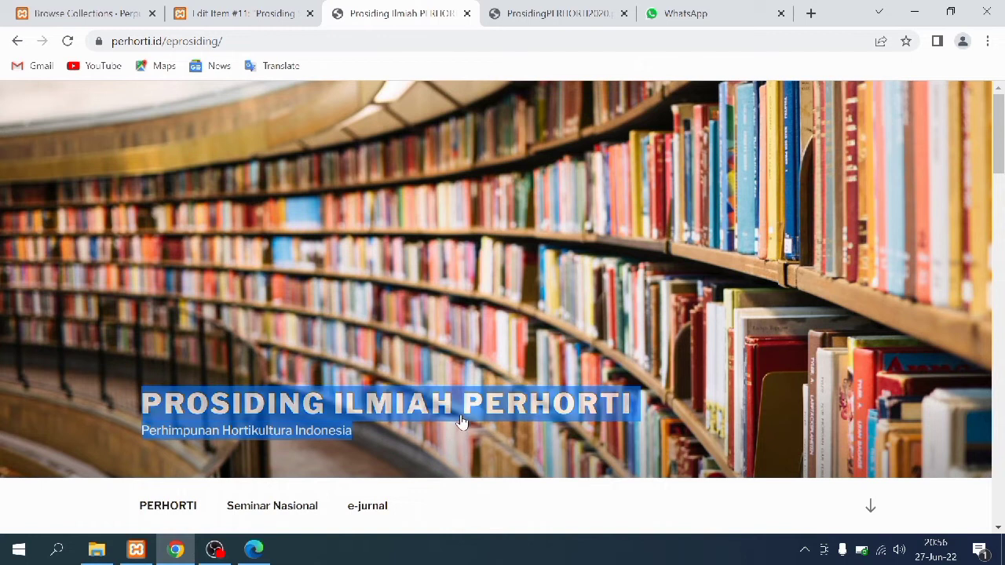
left_click(245, 8)
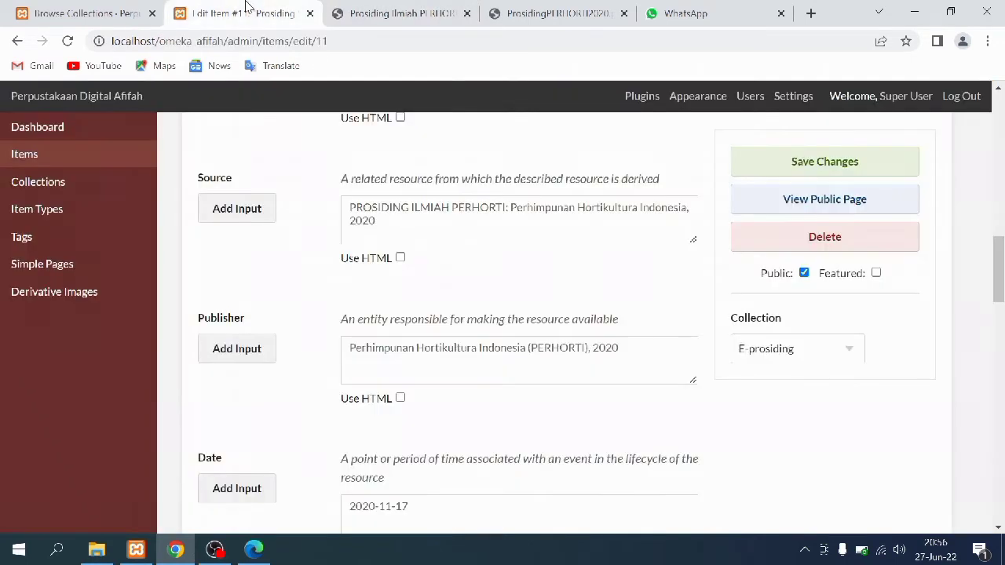
scroll(451, 376, "down", 1)
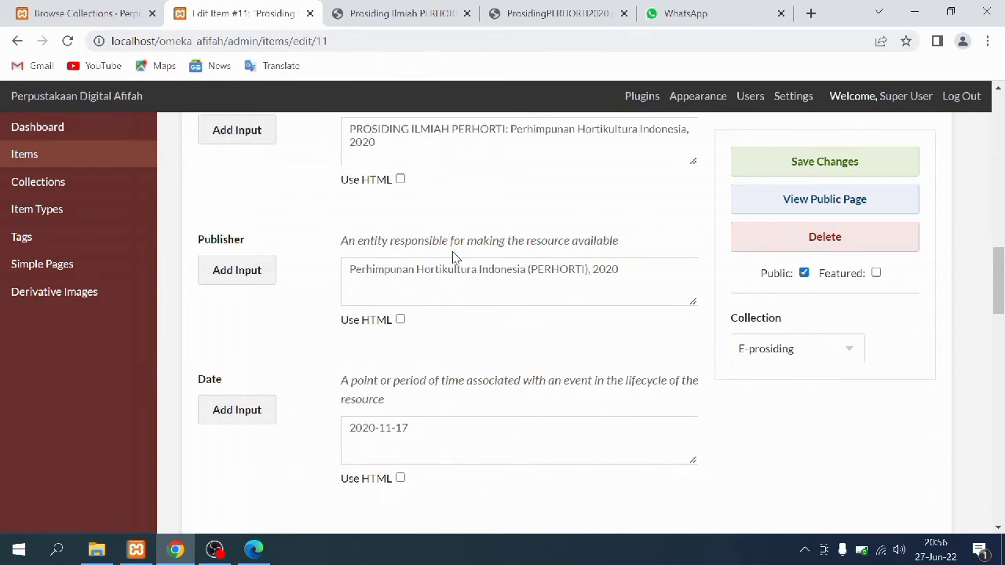
Match item #11's Publisher and Date with the PDF's Penerbit lines
left_click(254, 549)
scroll(323, 451, "down", 4)
scroll(321, 452, "down", 1)
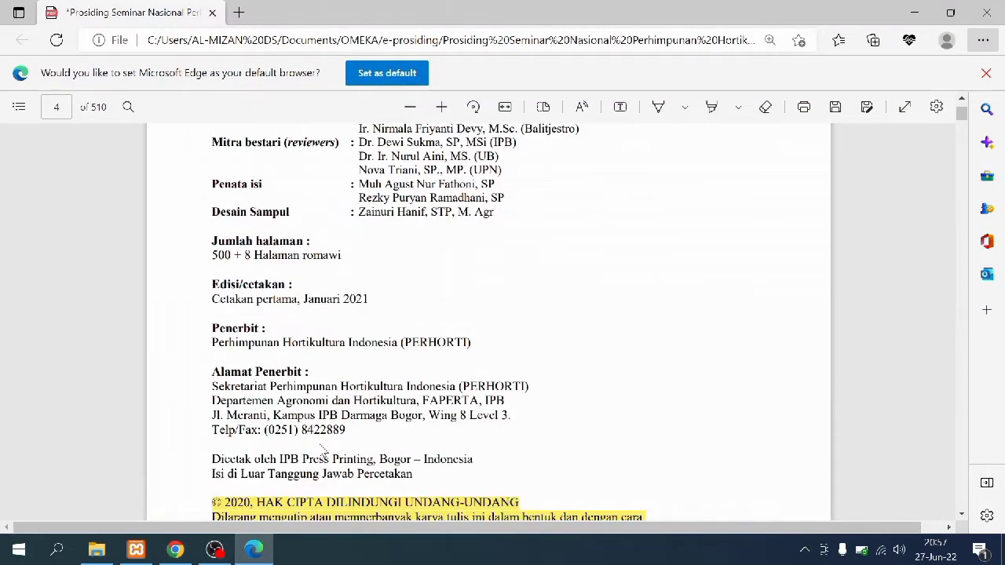
left_click_drag(209, 343, 505, 343)
left_click(486, 345)
left_click(187, 549)
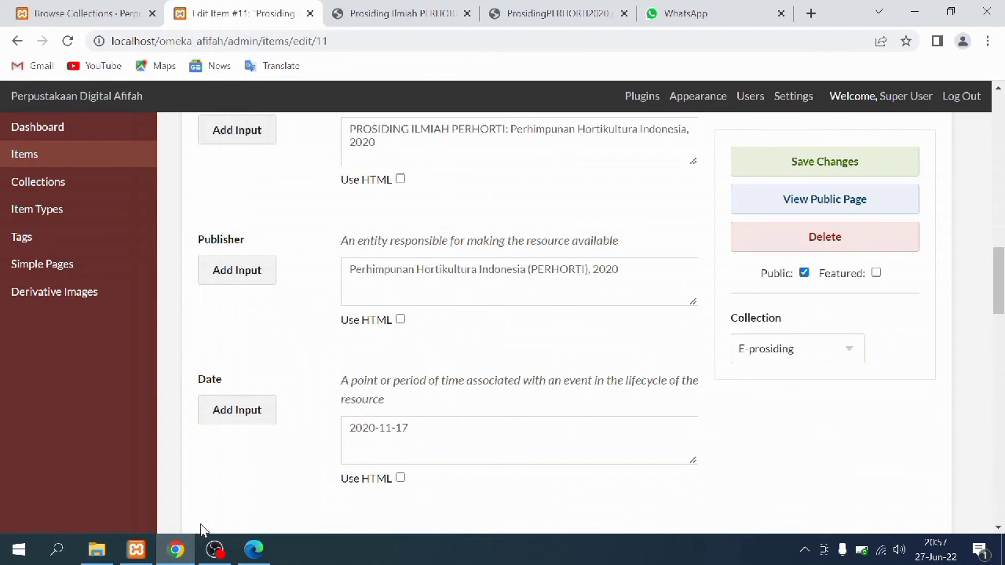
scroll(291, 383, "down", 3)
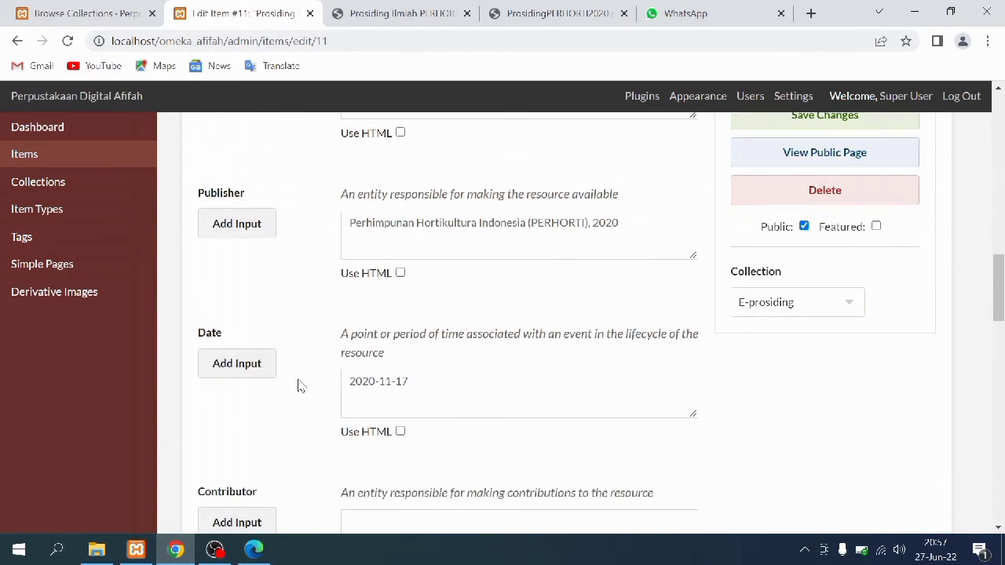
left_click(254, 549)
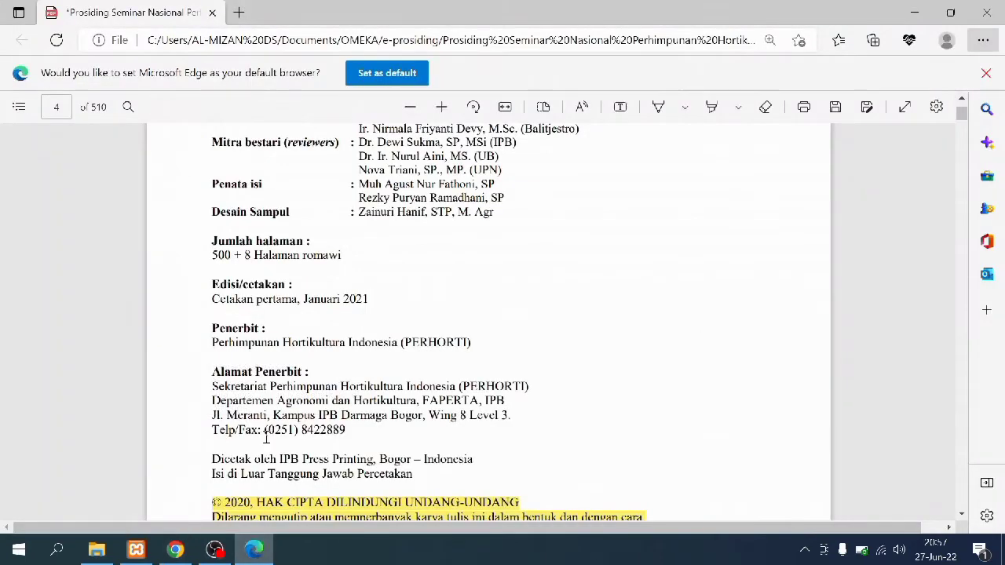
scroll(310, 330, "up", 3)
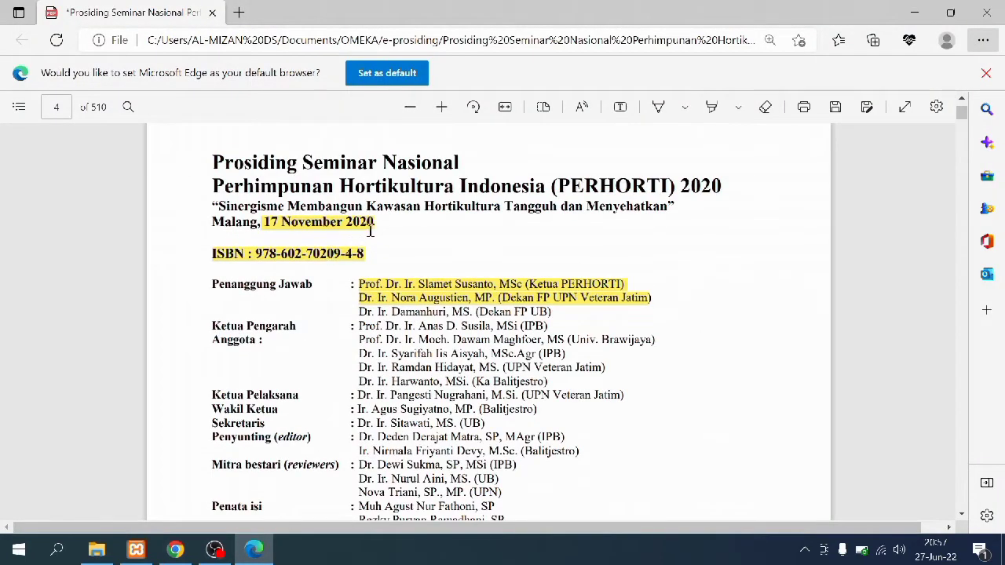
left_click_drag(380, 224, 262, 228)
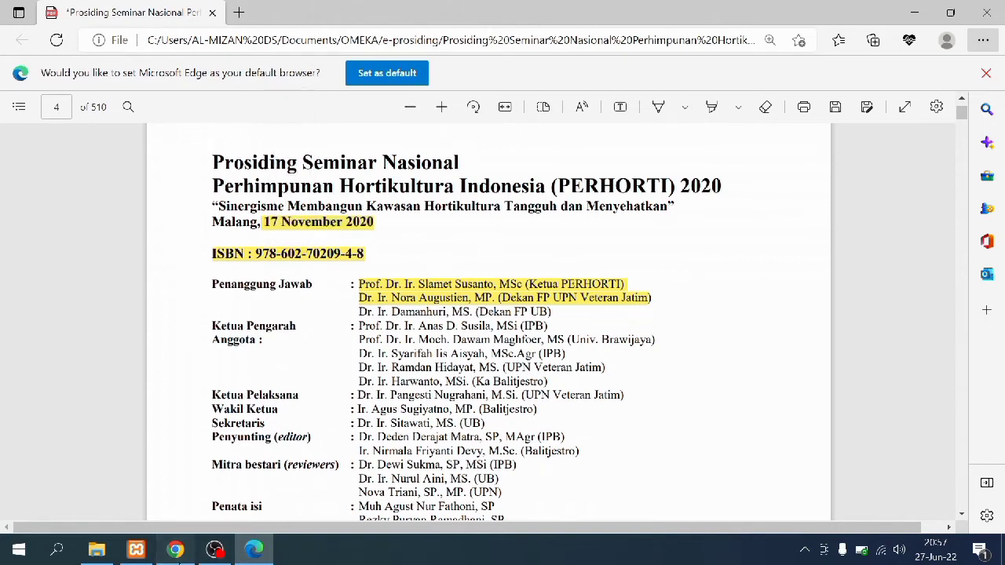
left_click(175, 550)
scroll(314, 263, "down", 2)
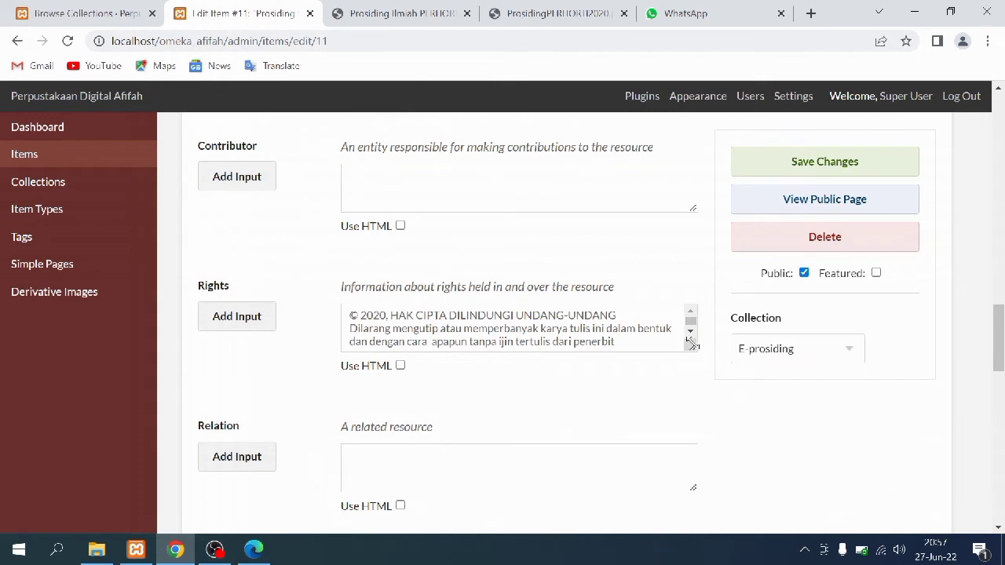
left_click_drag(692, 343, 694, 351)
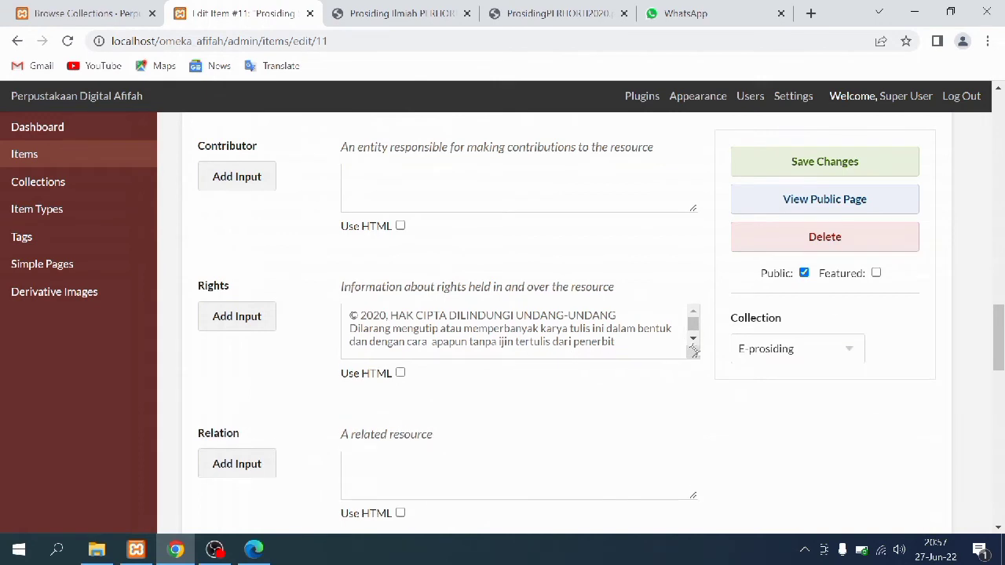
left_click(255, 549)
scroll(365, 305, "down", 6)
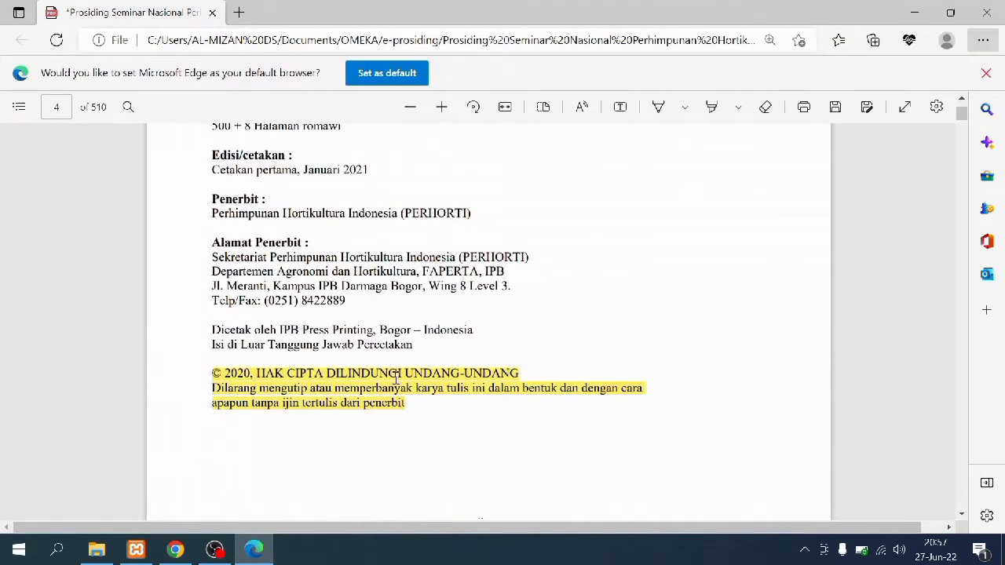
left_click_drag(407, 403, 211, 374)
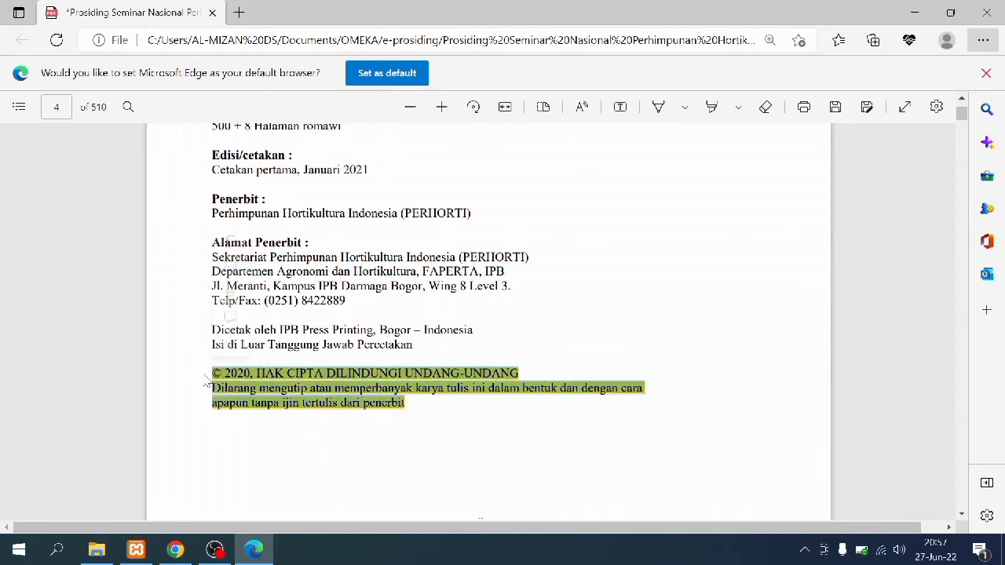
left_click(175, 549)
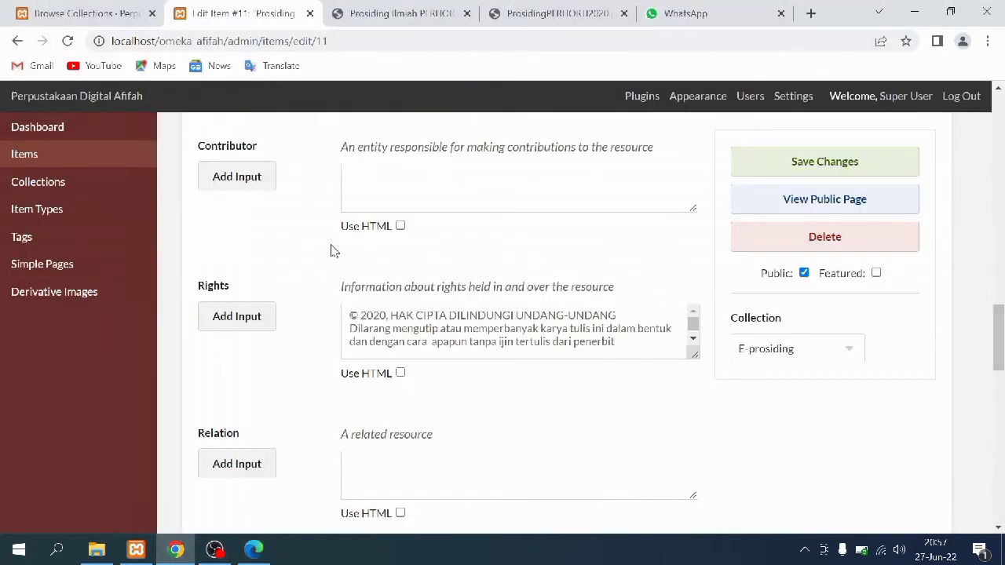
Compare item #11's lower fields with the online ProsidingPERHORTI2020.pdf web address
scroll(498, 318, "down", 2)
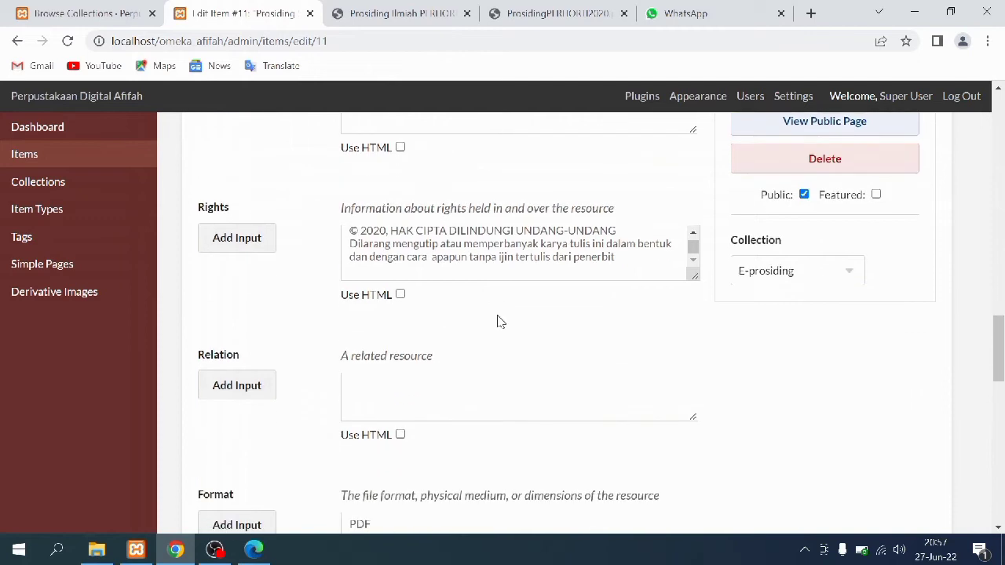
scroll(498, 318, "down", 2)
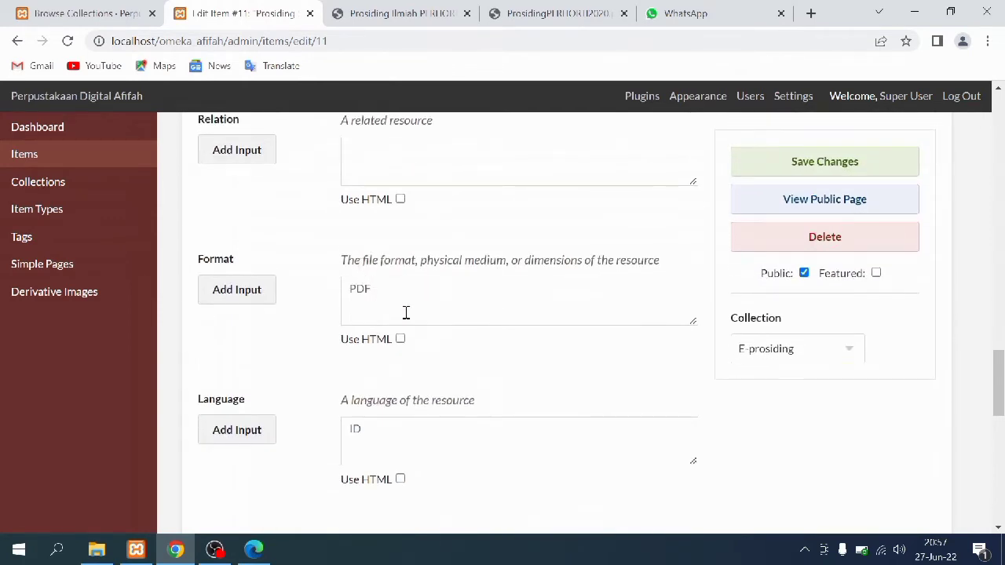
scroll(405, 313, "down", 2)
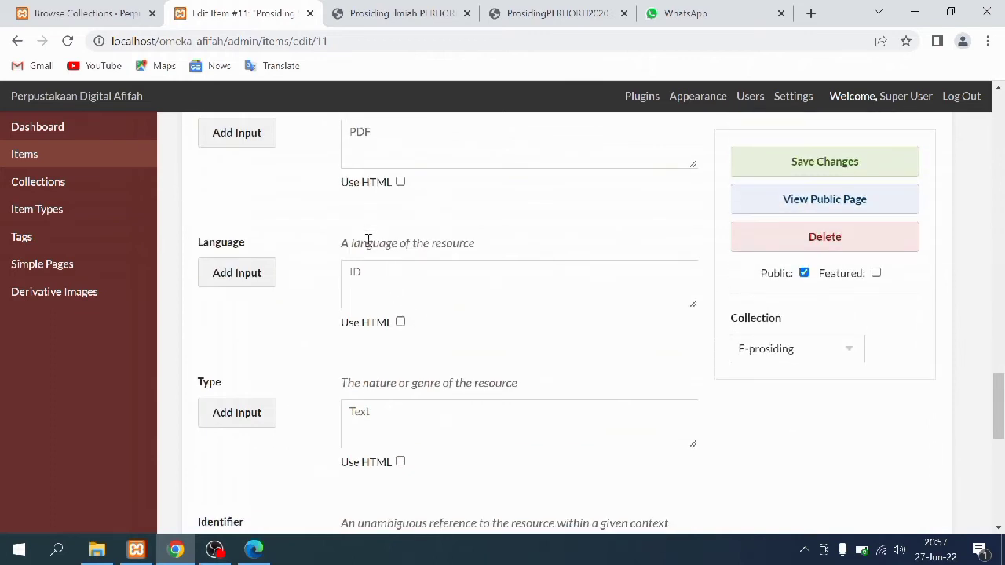
scroll(353, 328, "down", 4)
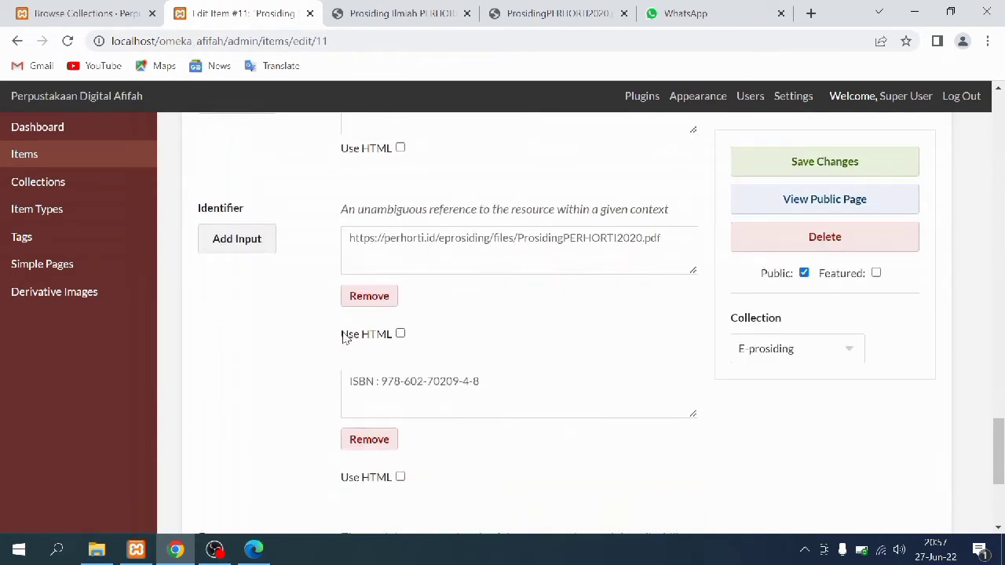
scroll(355, 325, "down", 1)
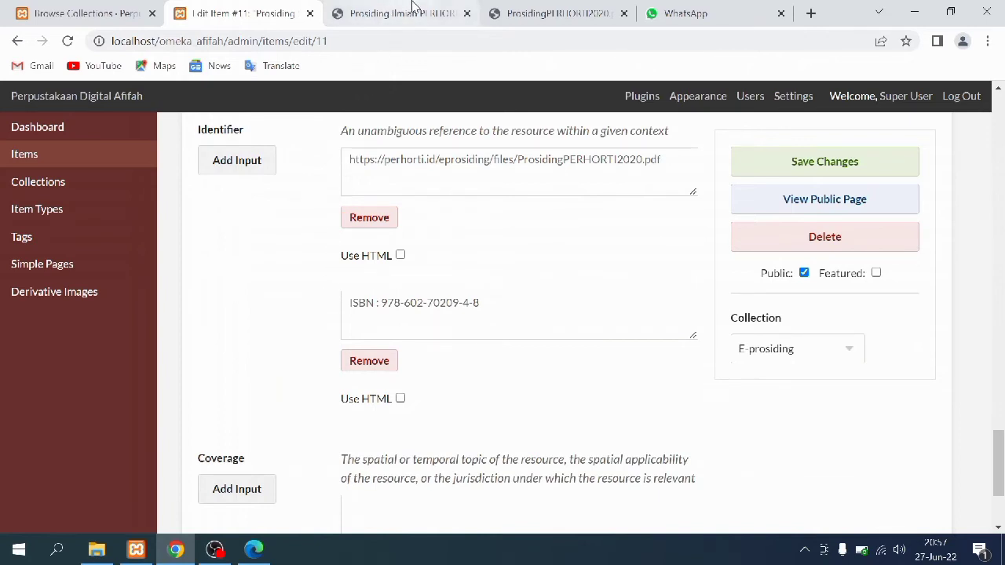
left_click(549, 9)
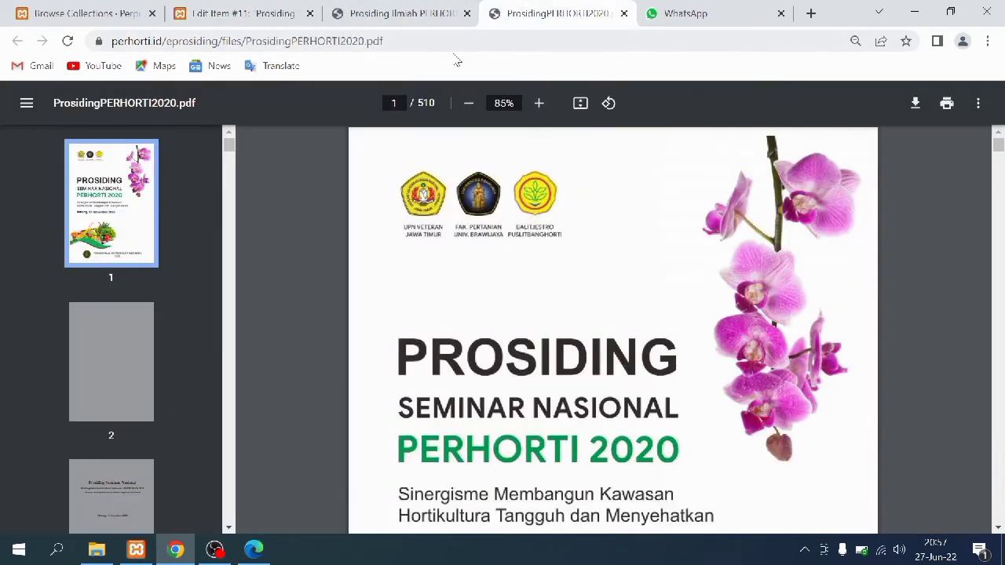
left_click_drag(406, 43, 96, 40)
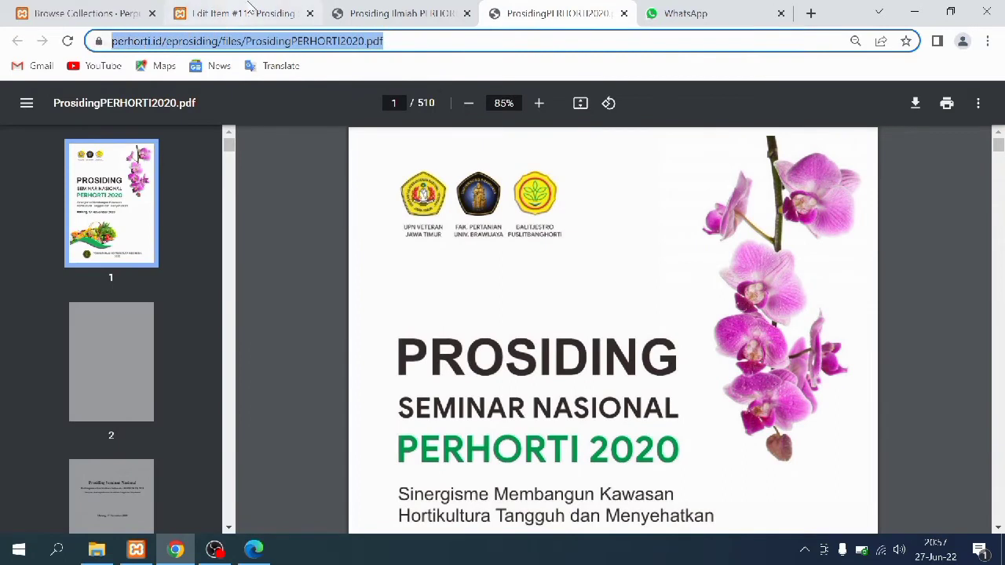
left_click(249, 9)
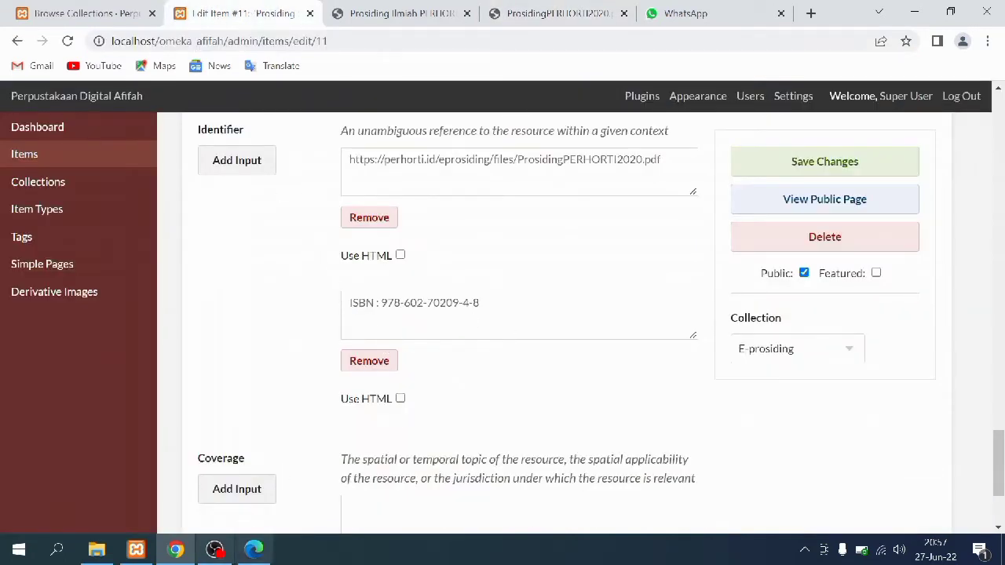
left_click(254, 549)
scroll(352, 346, "up", 6)
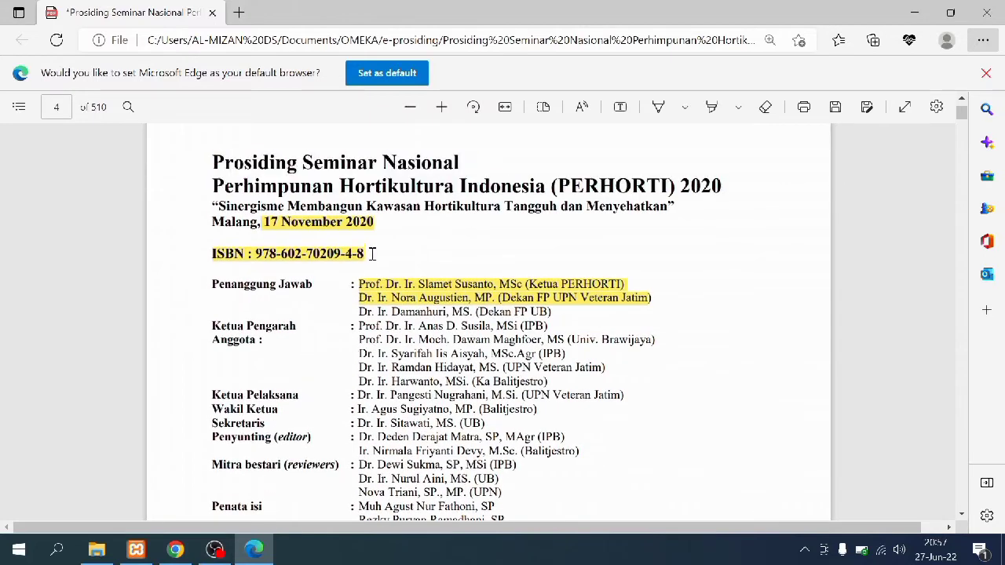
left_click_drag(365, 257, 204, 260)
key("ctrl+c")
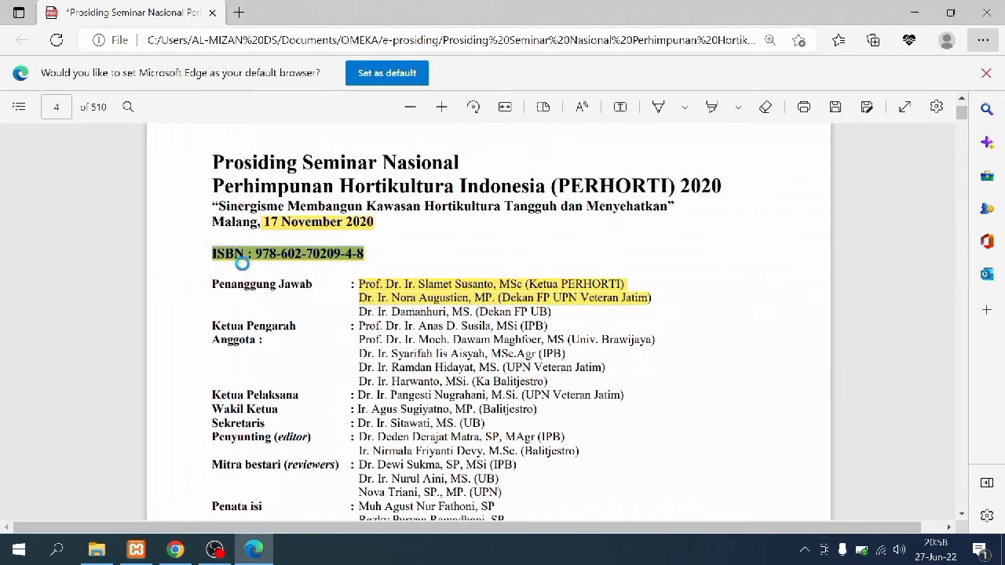
left_click(249, 259)
left_click(175, 549)
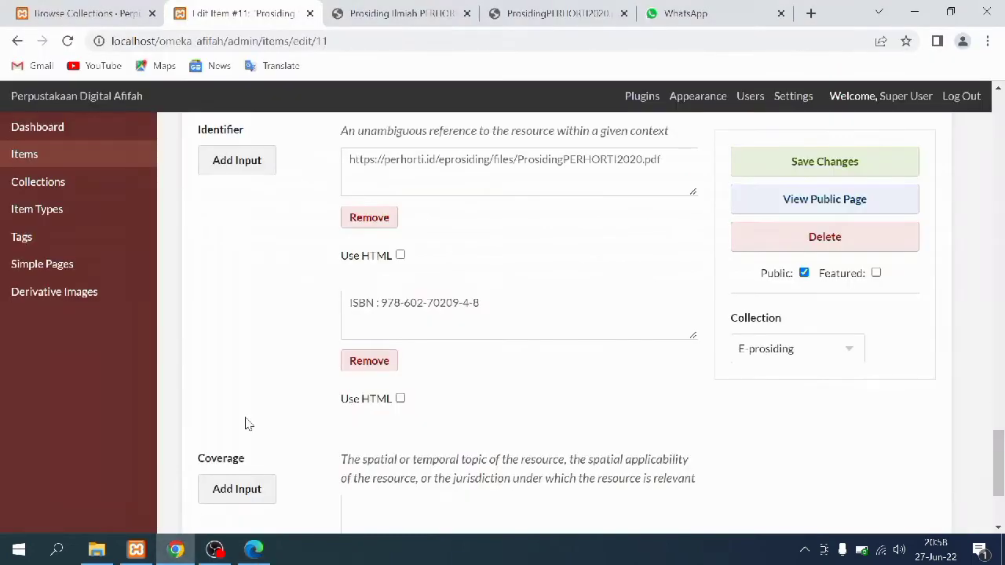
scroll(443, 265, "down", 2)
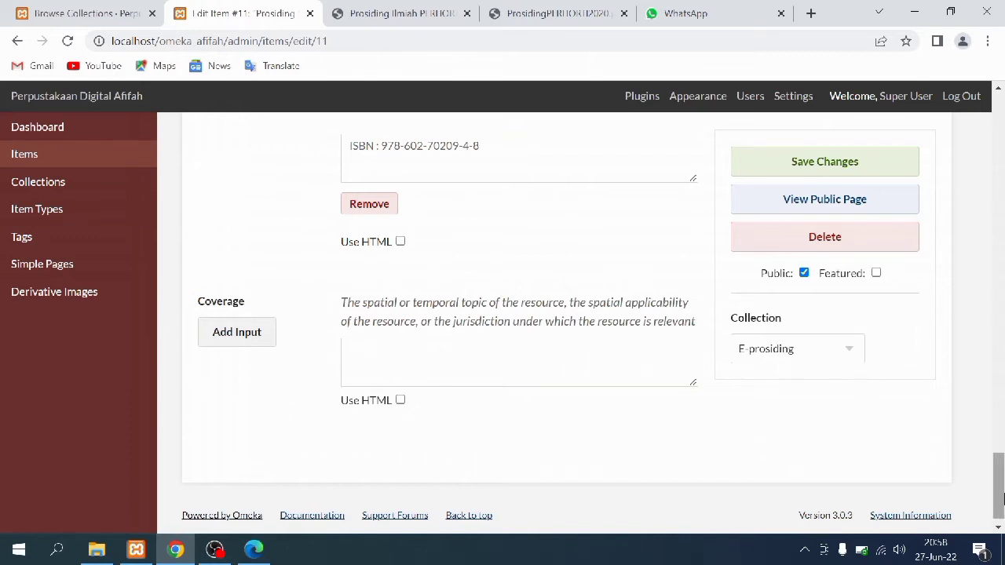
left_click_drag(1003, 501, 1001, 130)
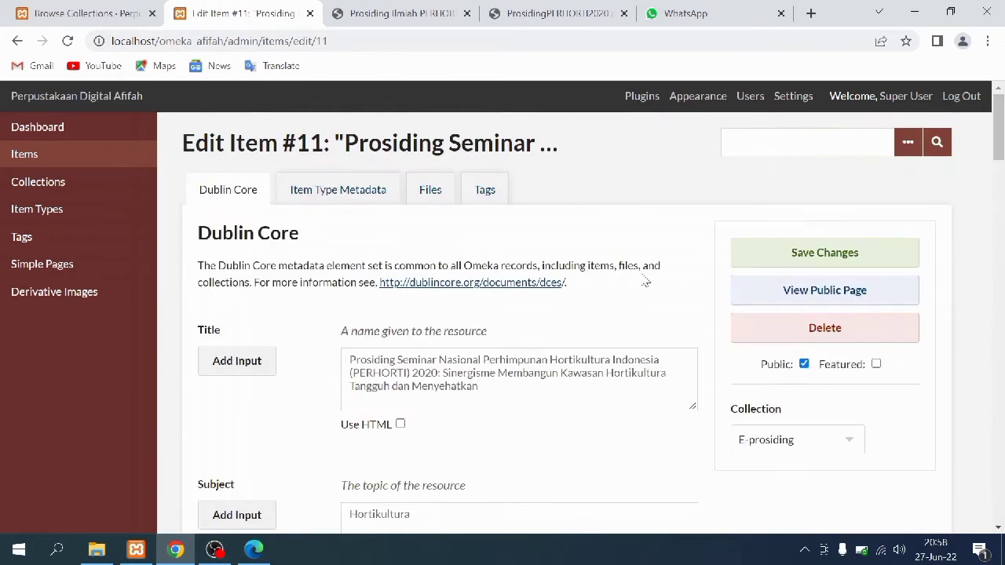
Review item #11's Item Type Metadata, Files and Tags sections
left_click(323, 189)
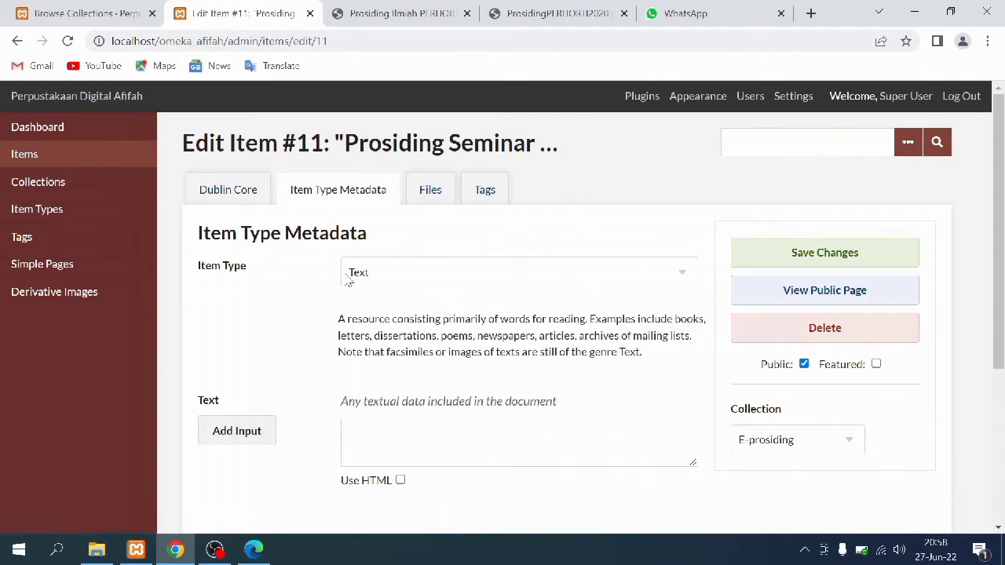
left_click(430, 189)
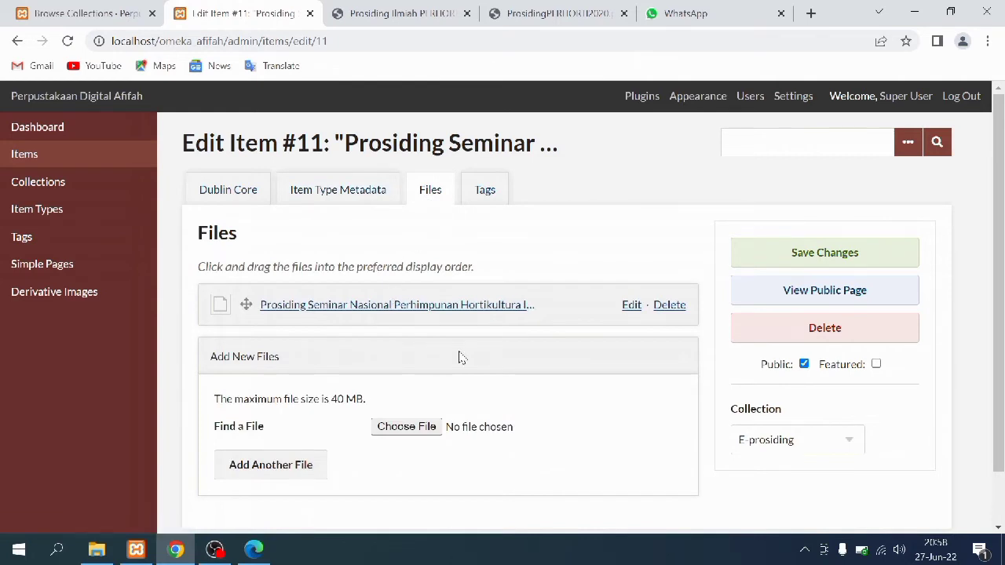
left_click(485, 192)
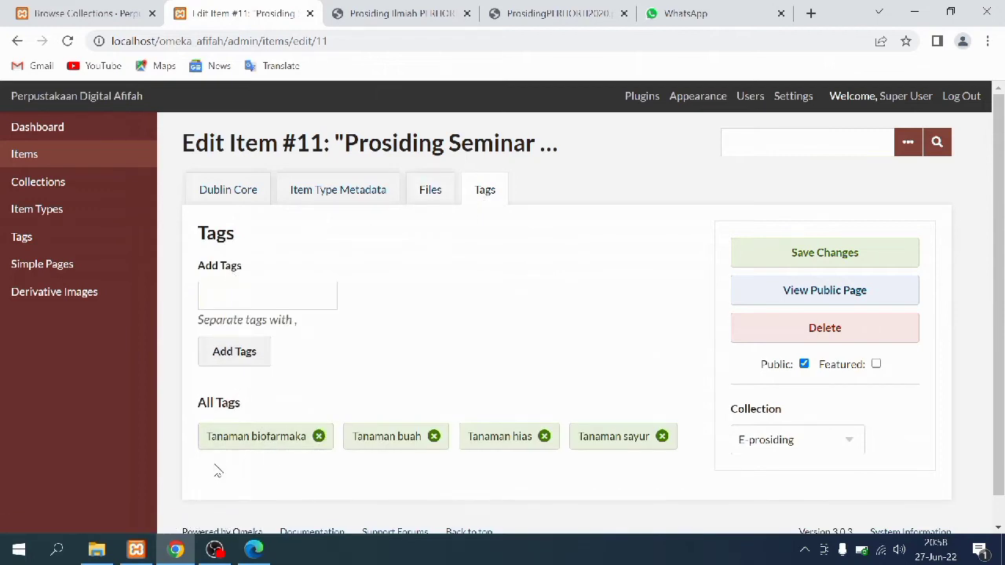
Match the four Tanaman tags against the PDF's DAFTAR ISI section headings
left_click(263, 554)
scroll(722, 328, "down", 10)
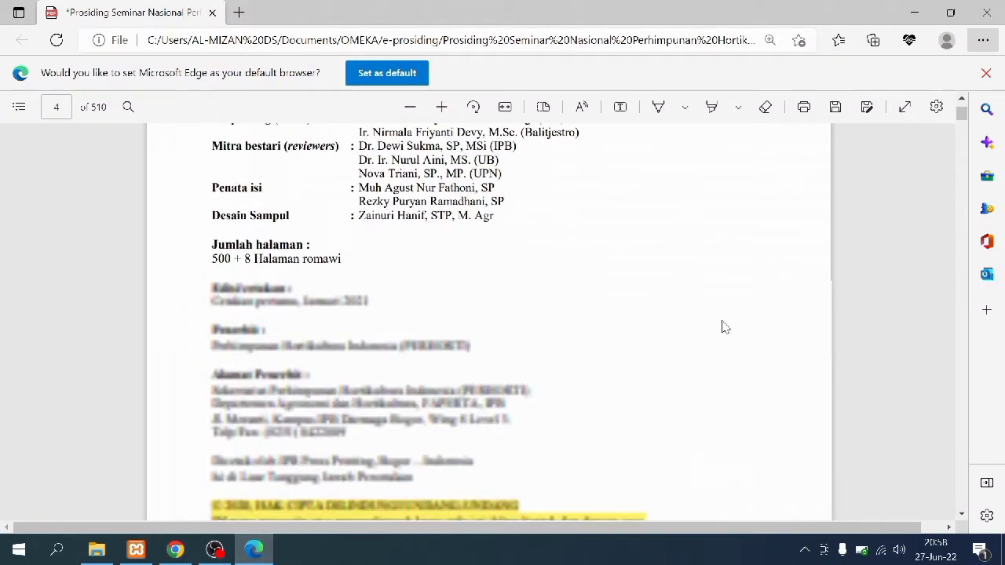
scroll(722, 328, "down", 15)
scroll(722, 327, "up", 4)
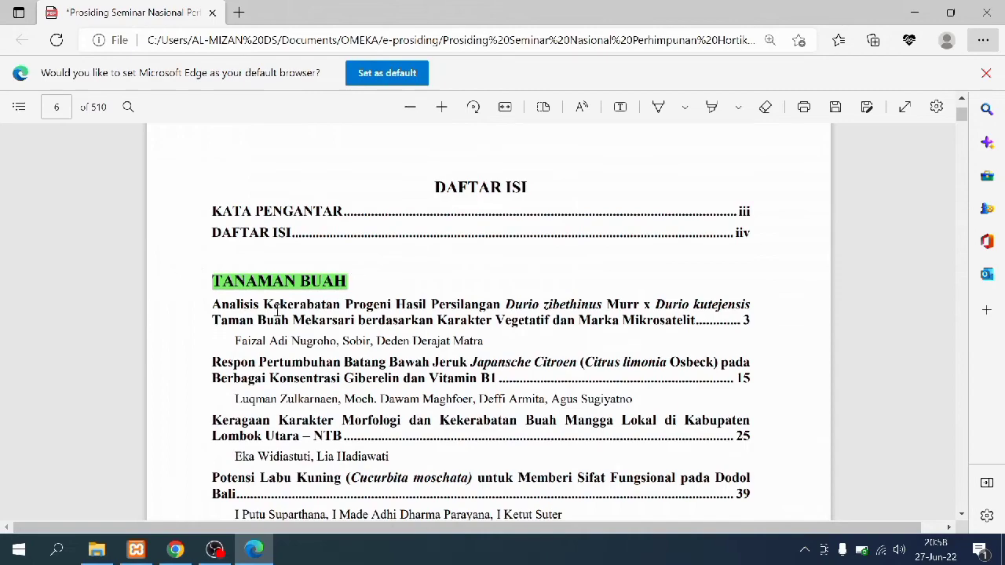
scroll(328, 353, "down", 10)
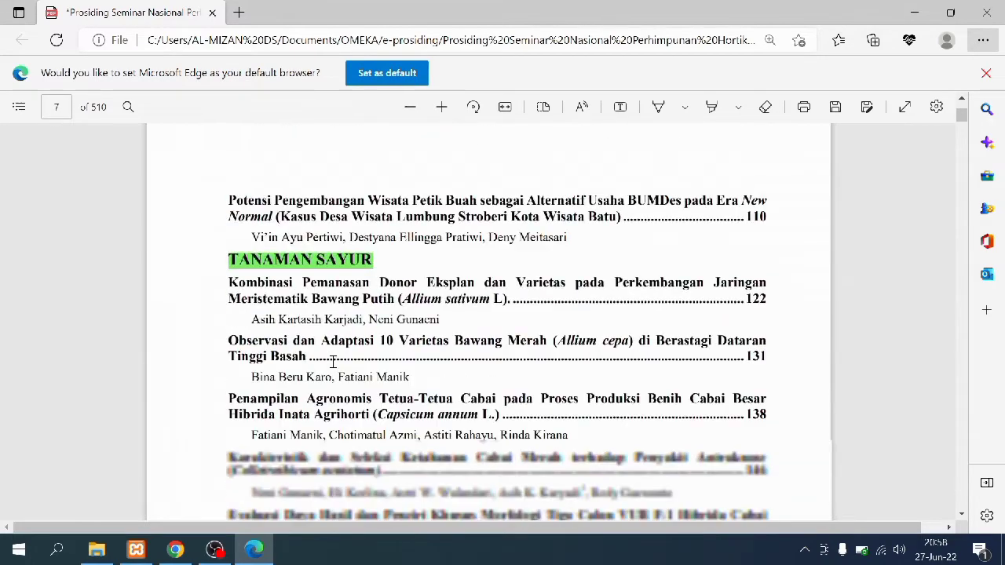
scroll(333, 362, "down", 10)
scroll(345, 370, "down", 10)
scroll(345, 370, "down", 10)
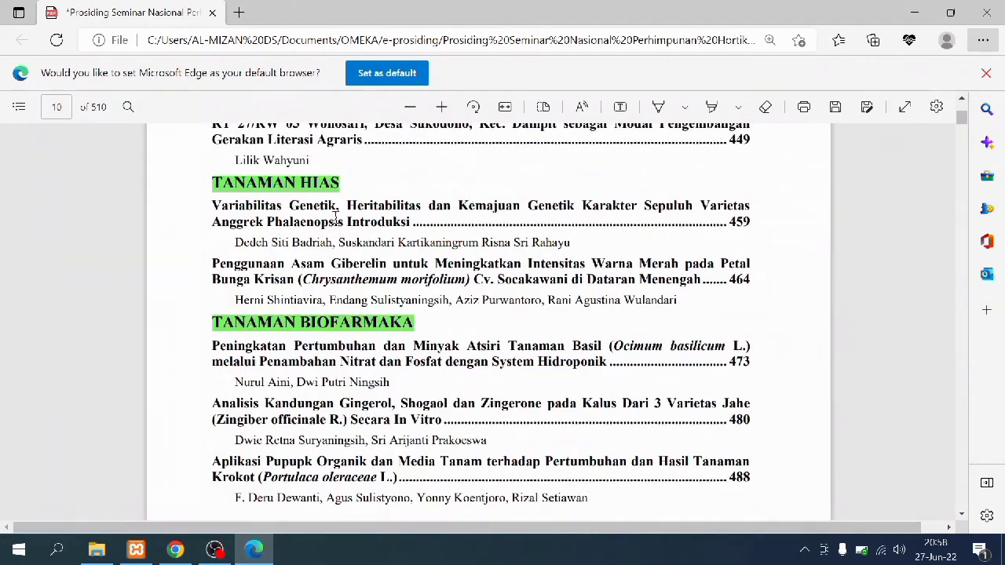
scroll(248, 328, "down", 8)
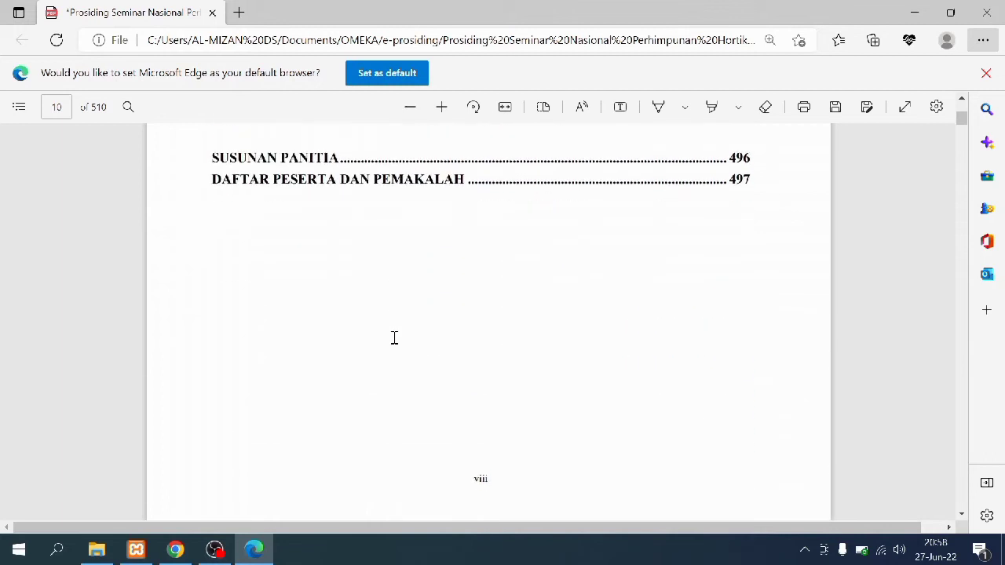
left_click(181, 548)
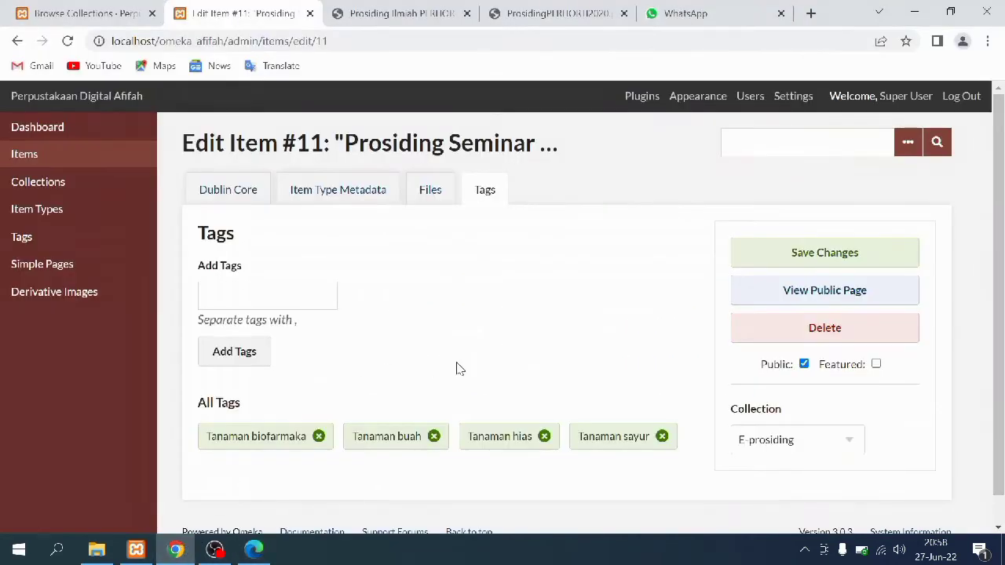
Save item #11 and open the public E-prosiding collection's item list
left_click(824, 252)
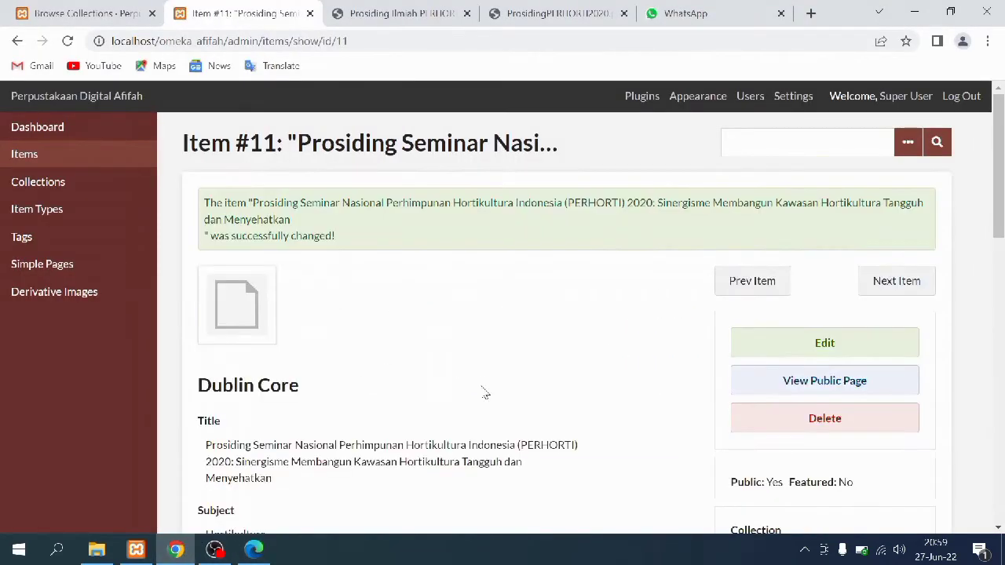
scroll(451, 405, "down", 7)
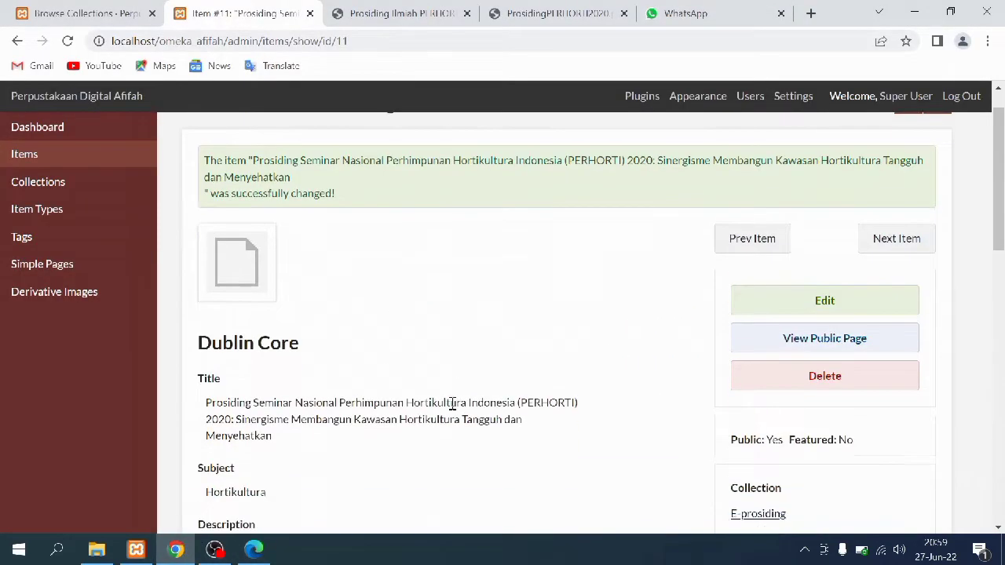
scroll(452, 404, "down", 5)
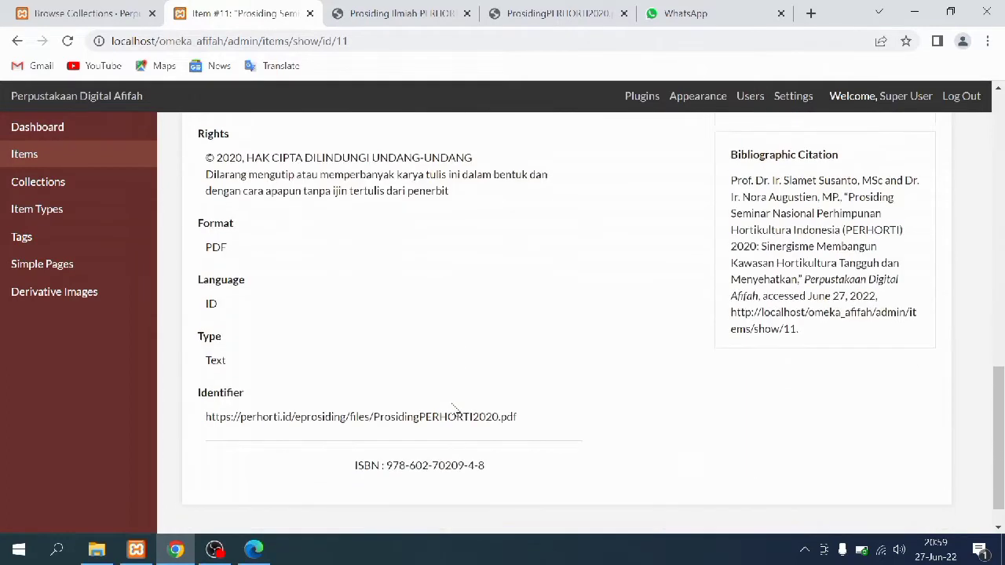
left_click(125, 11)
left_click(123, 380)
Scroll through the PERHORTI 2020 public page, then return to item #11's admin view
scroll(413, 321, "down", 4)
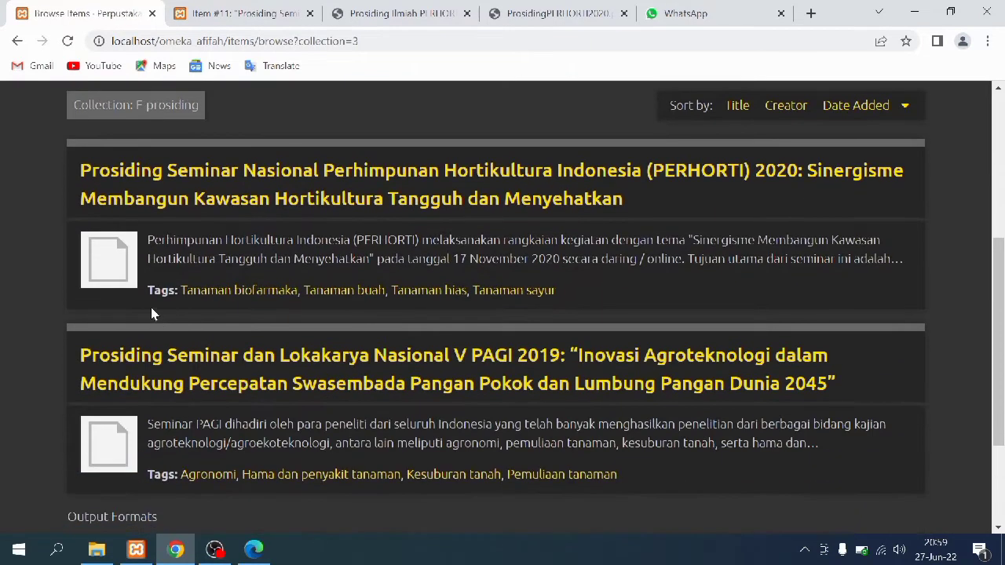
left_click(106, 263)
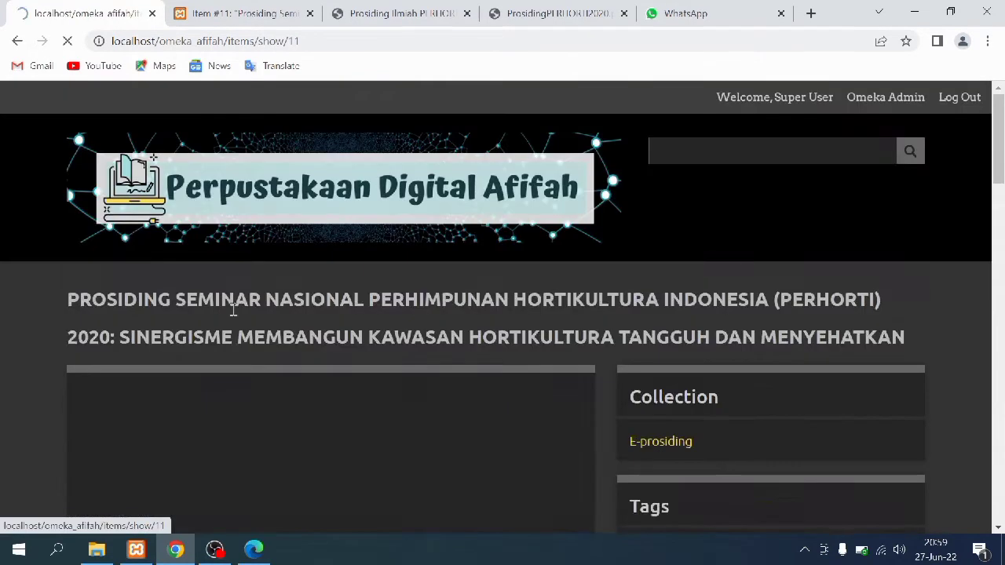
scroll(593, 320, "down", 1)
scroll(592, 321, "down", 3)
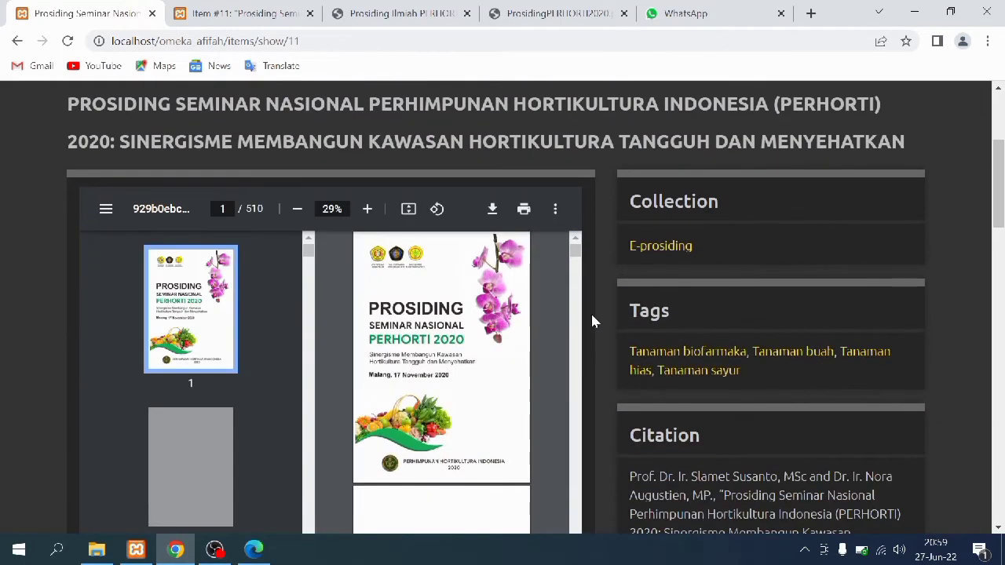
scroll(593, 321, "down", 4)
scroll(593, 321, "down", 7)
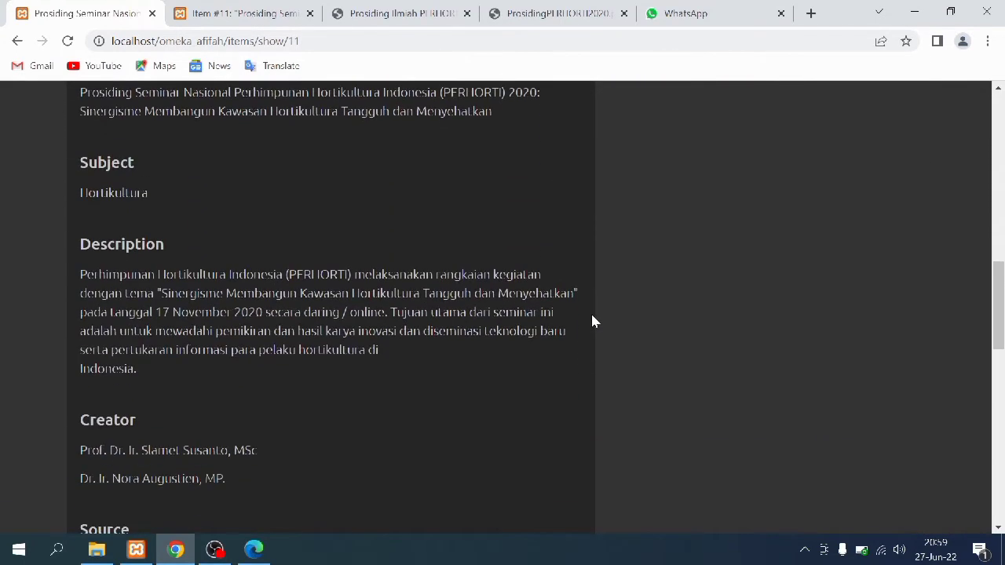
scroll(593, 321, "down", 6)
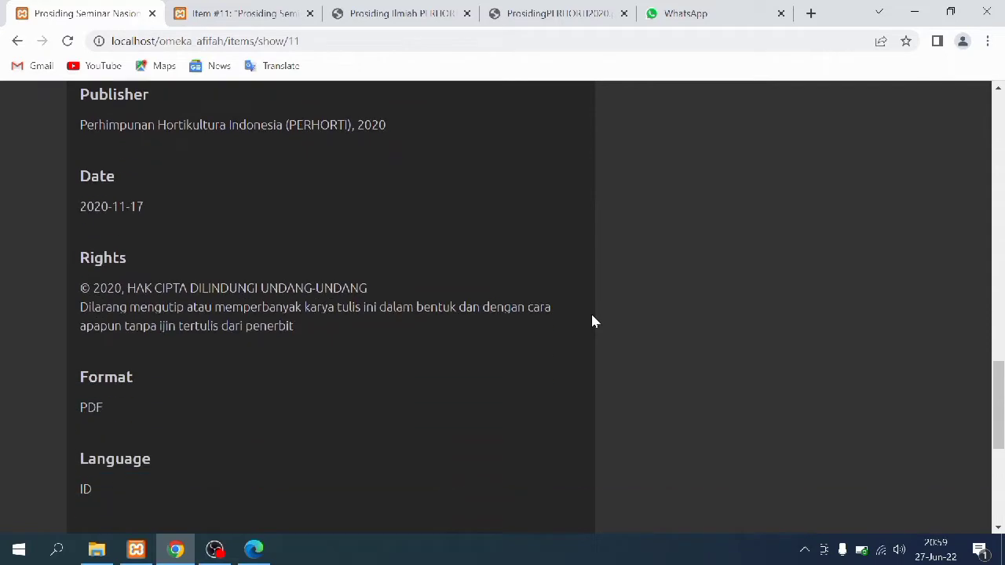
scroll(593, 321, "down", 2)
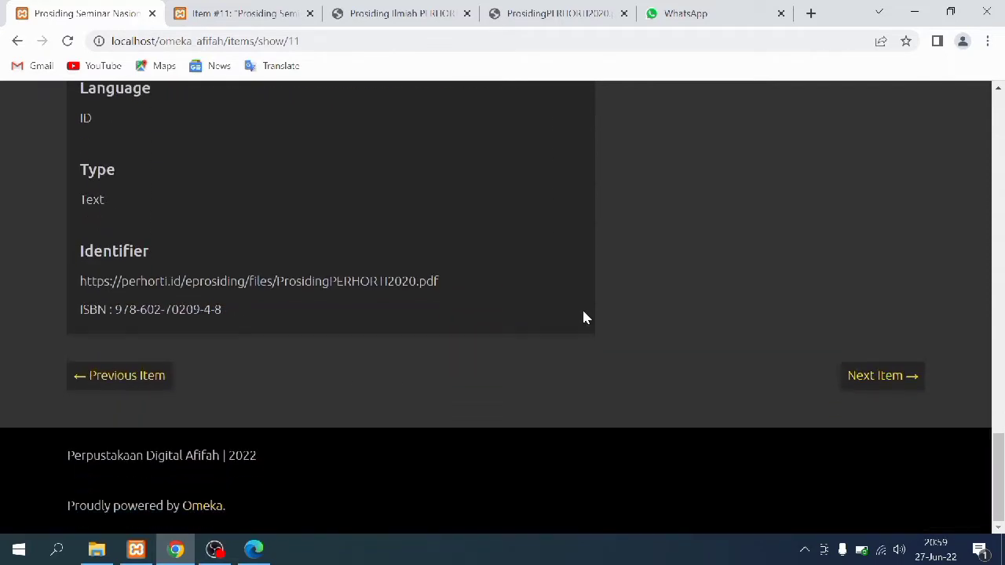
left_click(243, 14)
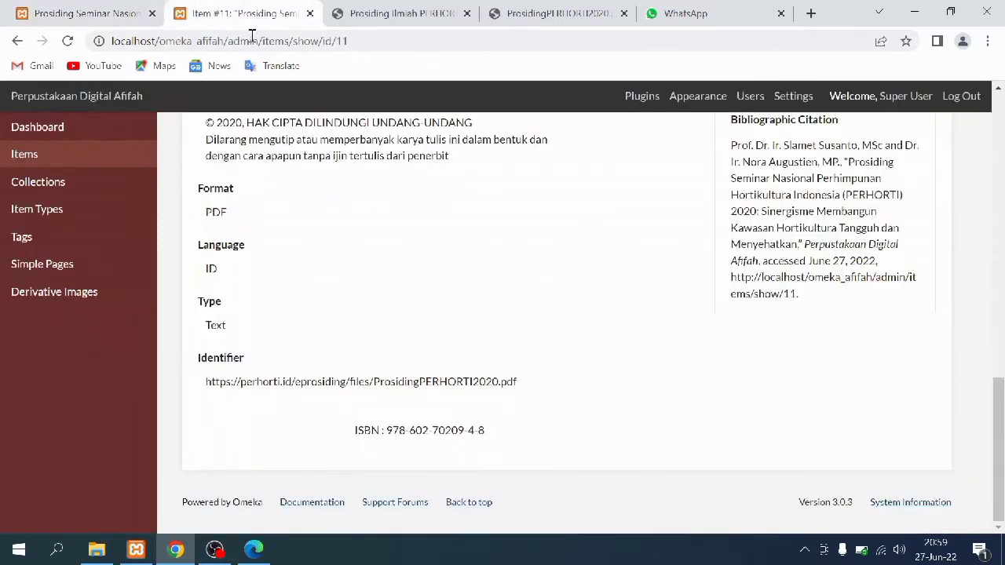
Open item #10, PAGI 2019, from the admin E-prosiding item list for editing
left_click(92, 182)
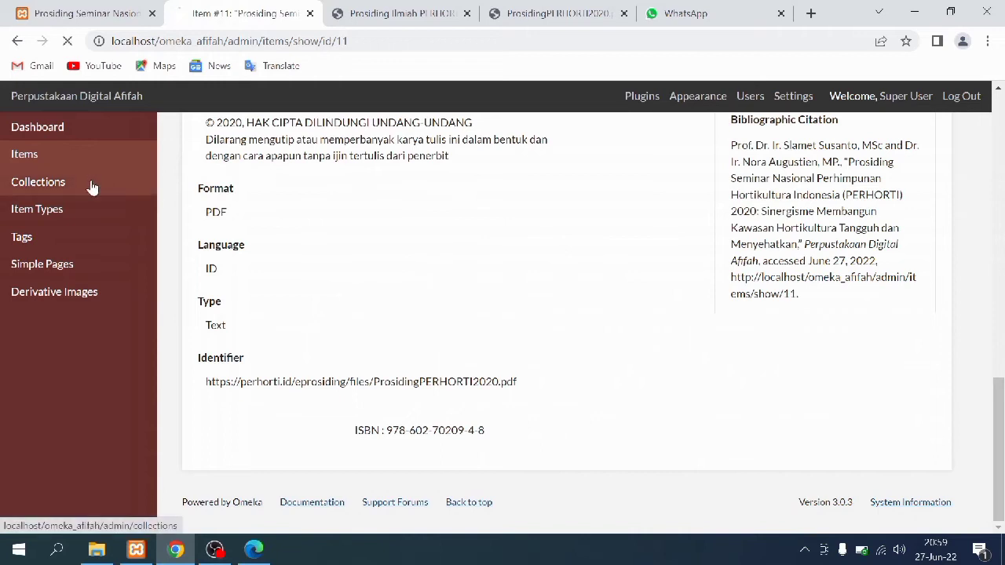
scroll(515, 297, "down", 3)
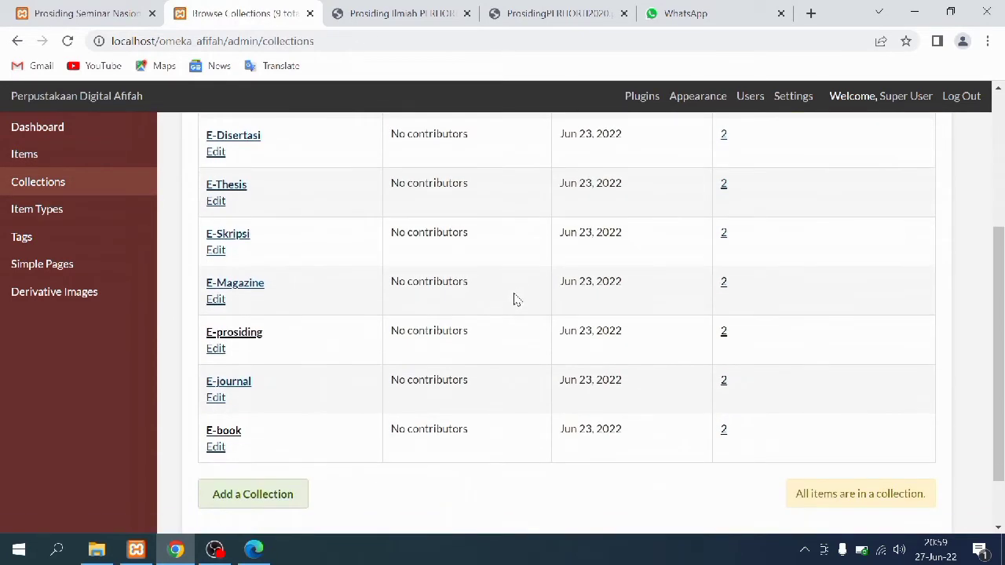
left_click(724, 333)
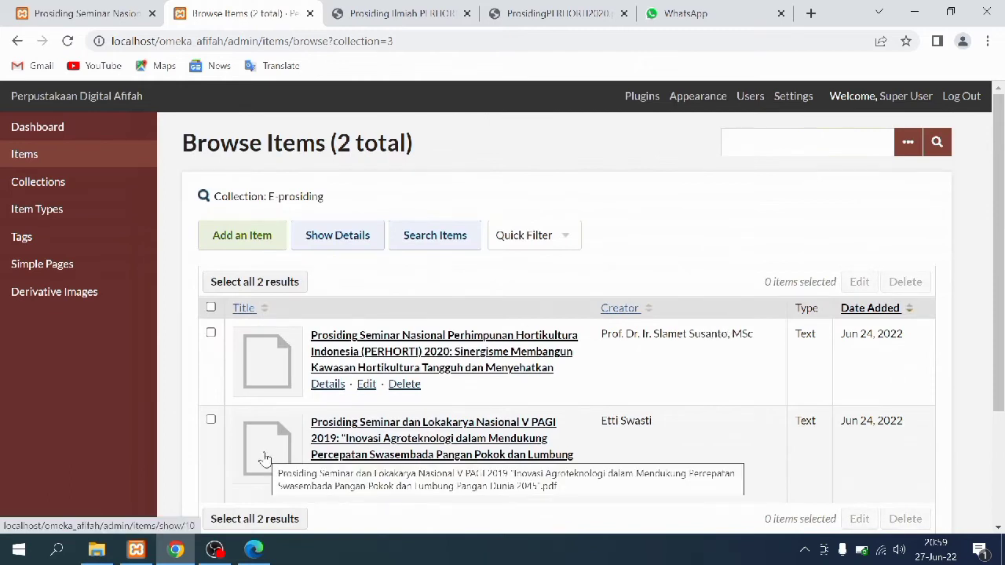
left_click(265, 458)
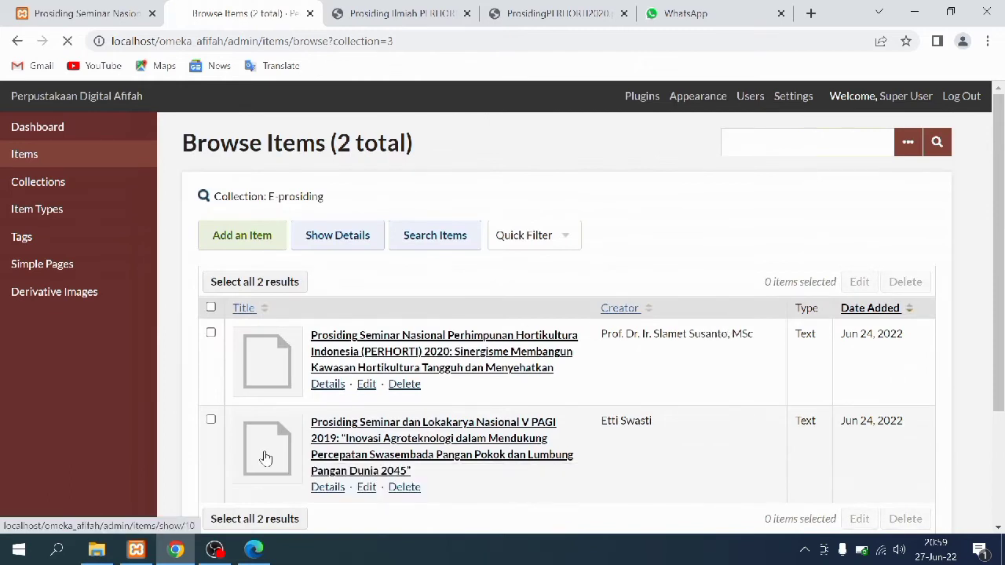
left_click(785, 269)
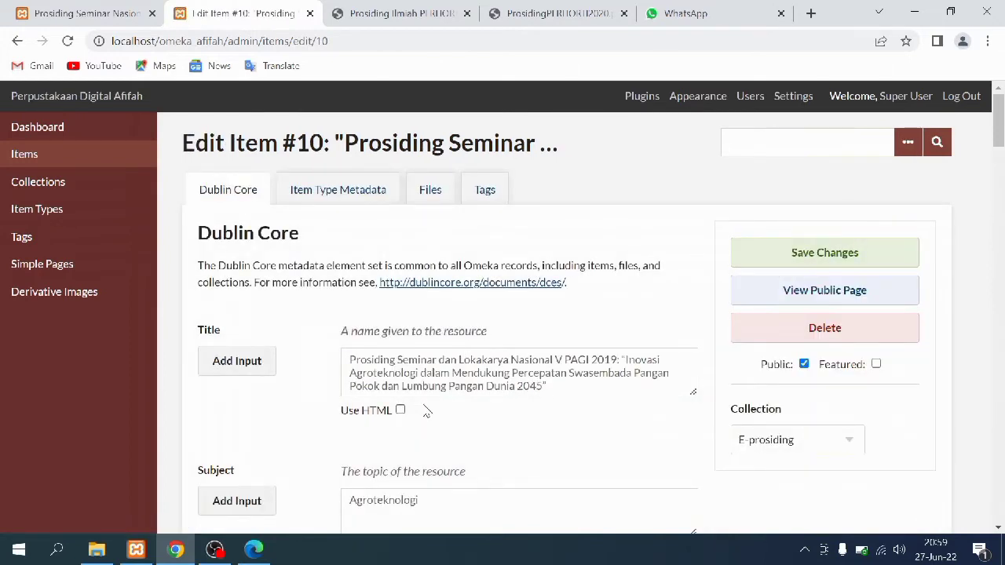
scroll(426, 412, "down", 2)
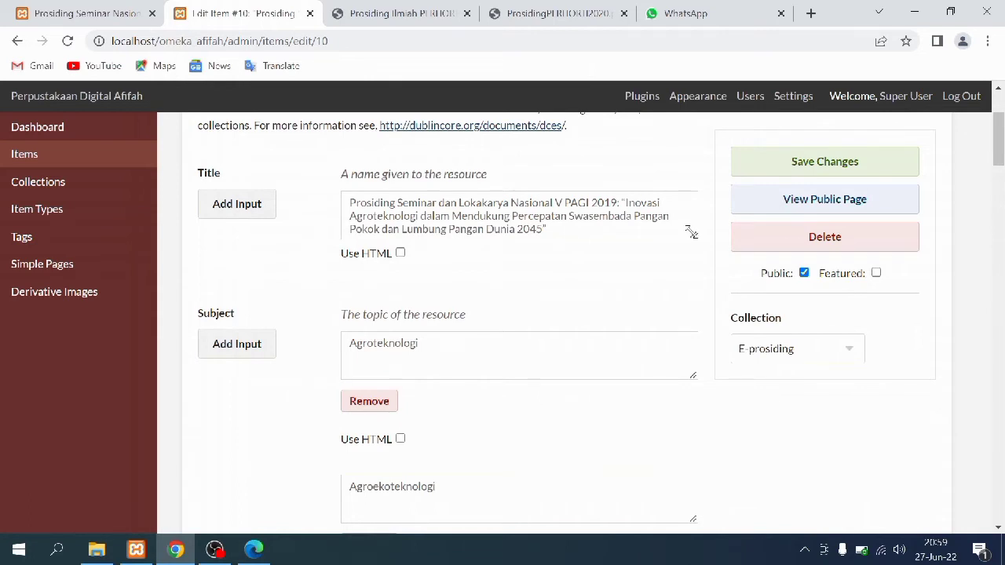
scroll(685, 294, "down", 3)
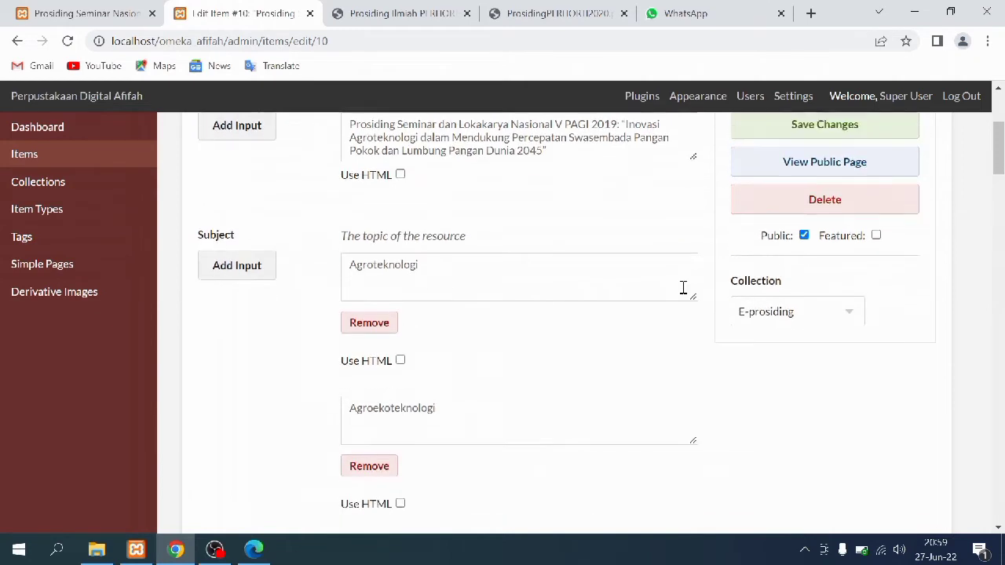
scroll(683, 287, "down", 3)
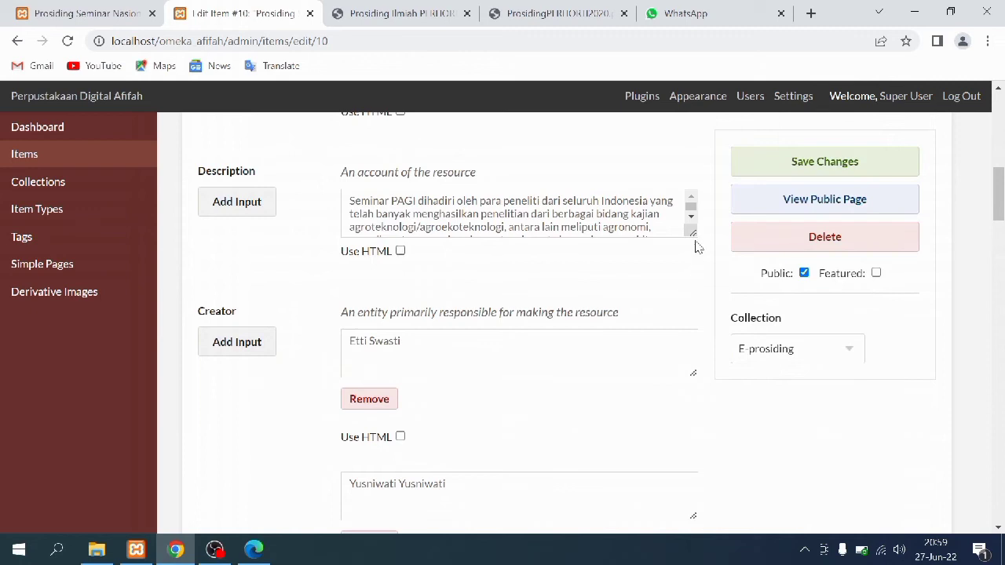
left_click_drag(692, 234, 697, 353)
scroll(565, 394, "down", 3)
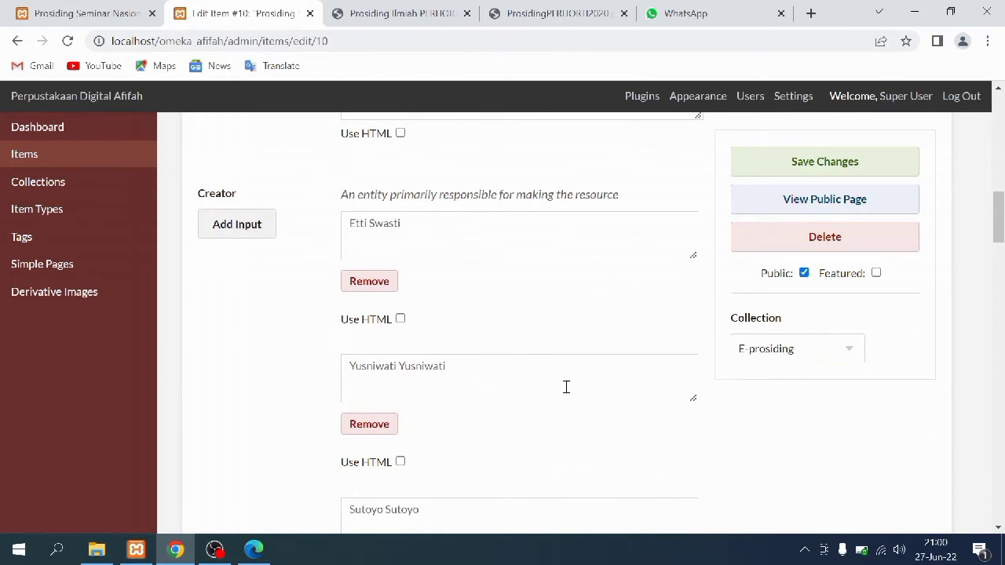
scroll(565, 386, "down", 1)
scroll(568, 393, "down", 6)
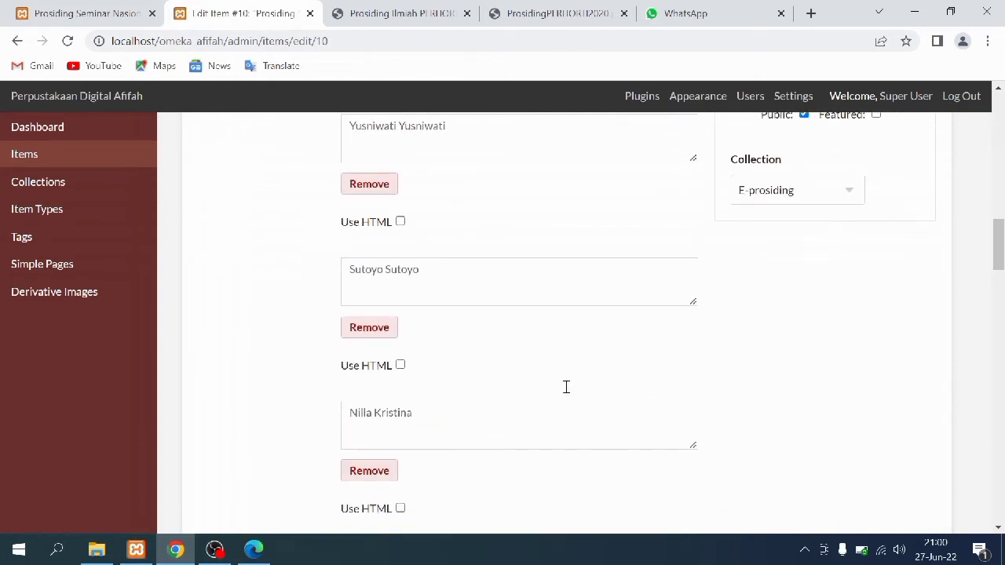
scroll(570, 392, "down", 1)
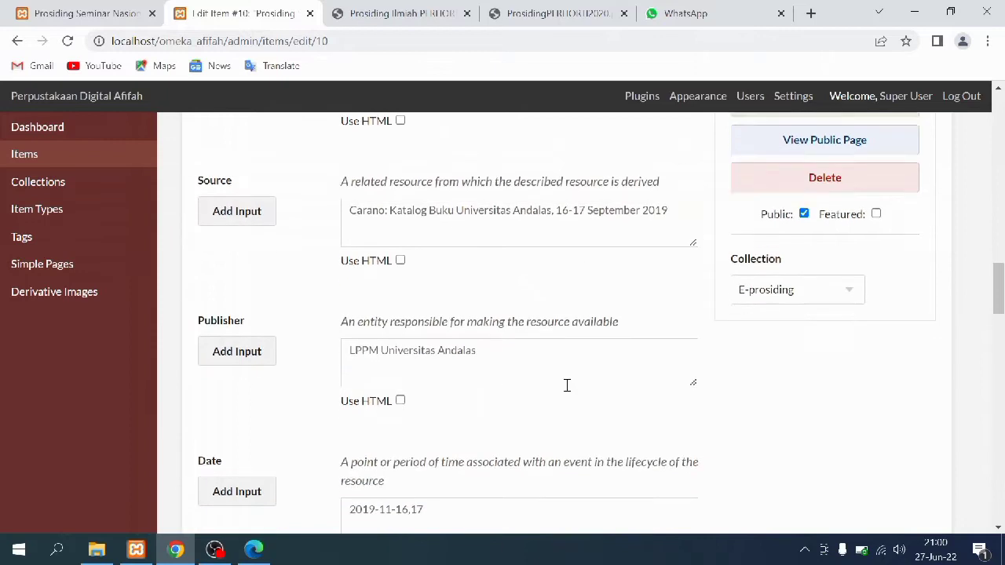
scroll(566, 385, "down", 6)
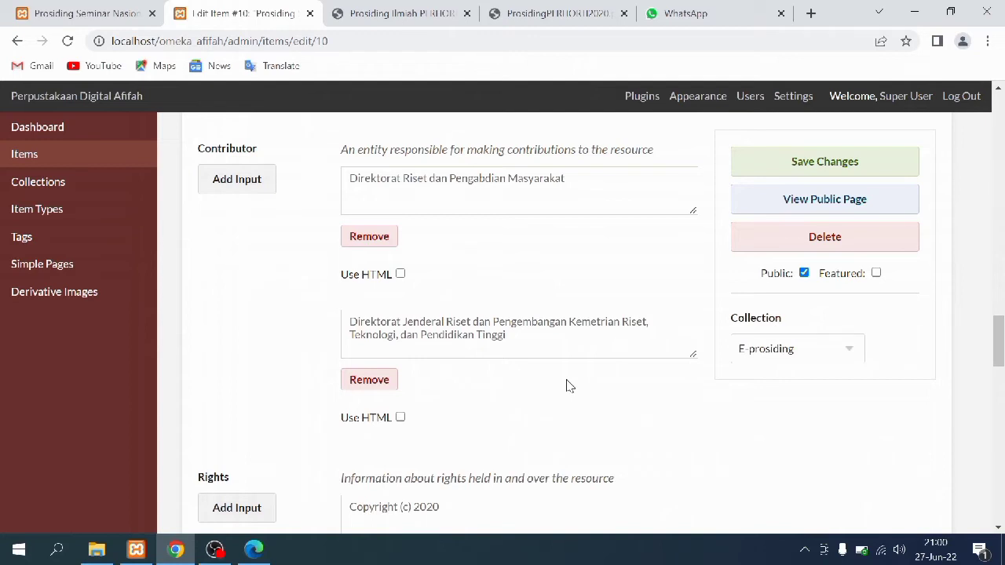
scroll(569, 386, "down", 6)
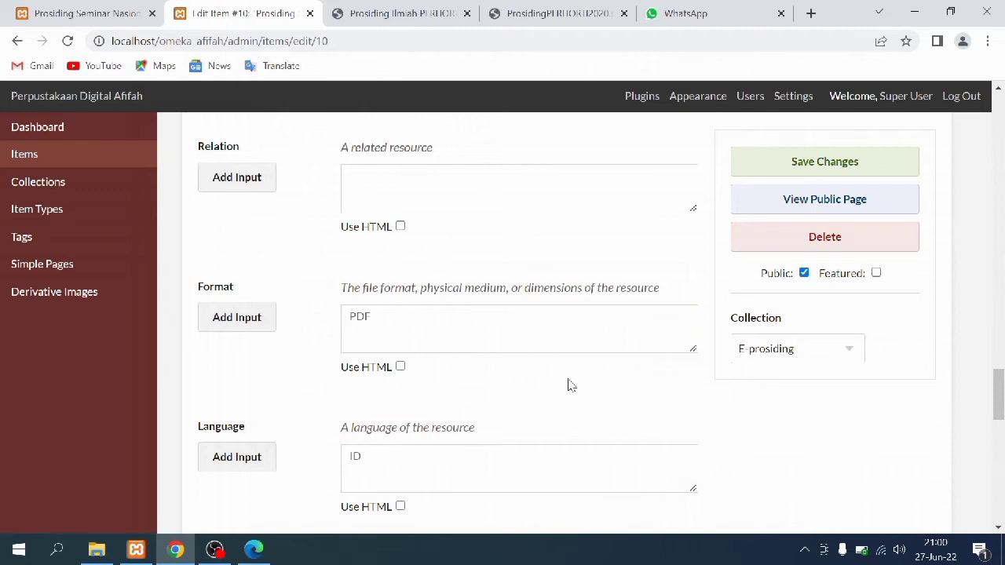
scroll(569, 383, "down", 4)
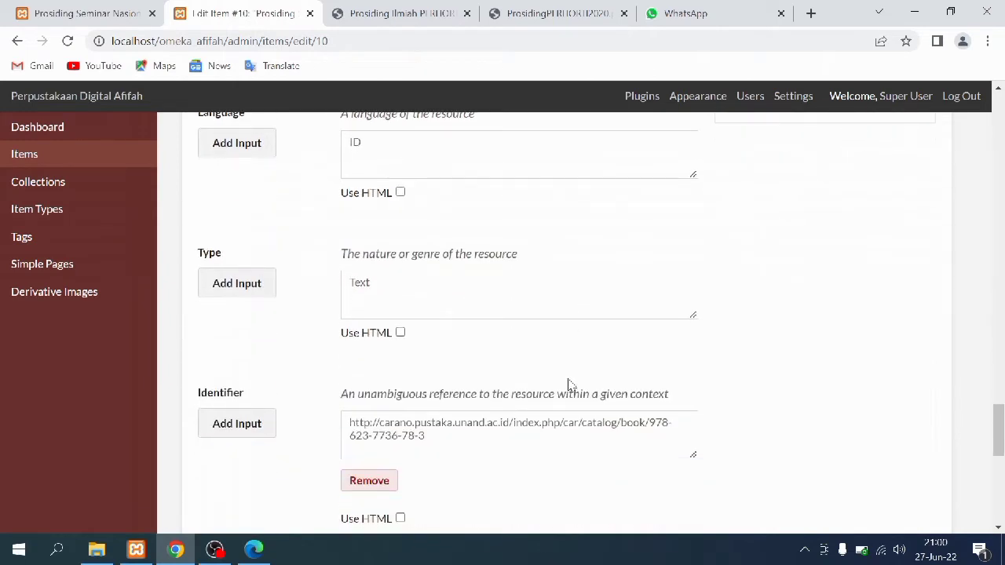
scroll(571, 365, "down", 1)
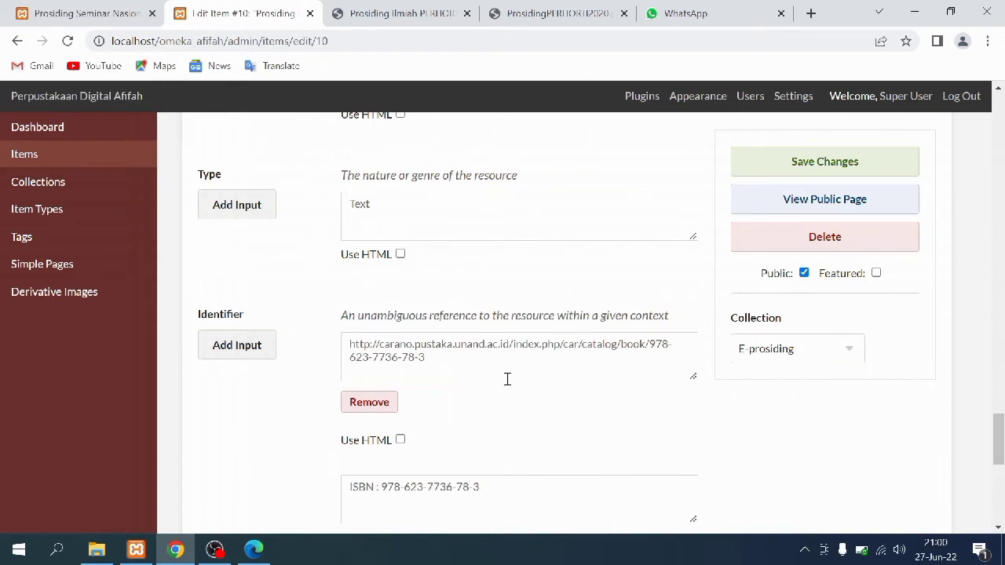
scroll(503, 416, "down", 4)
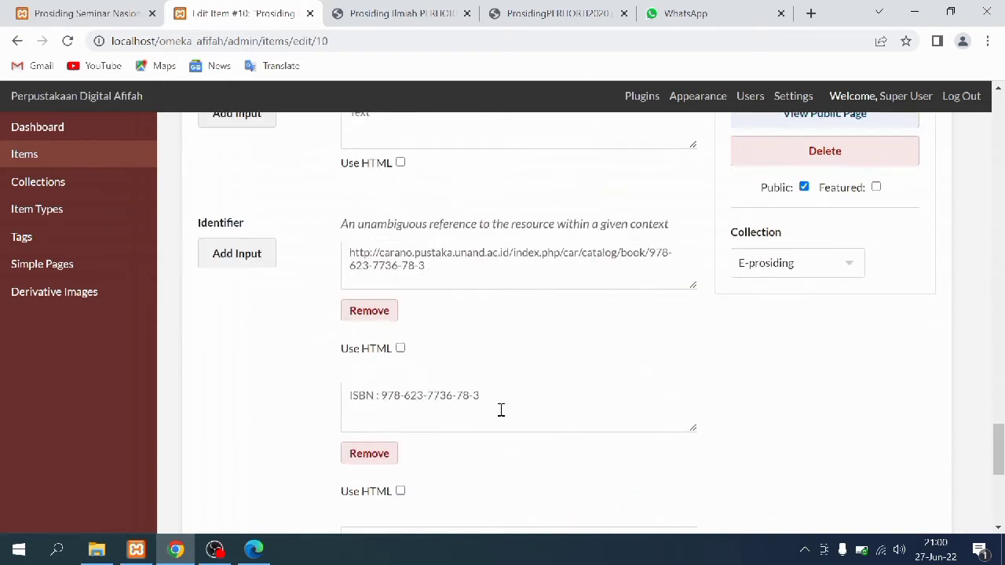
scroll(504, 416, "down", 1)
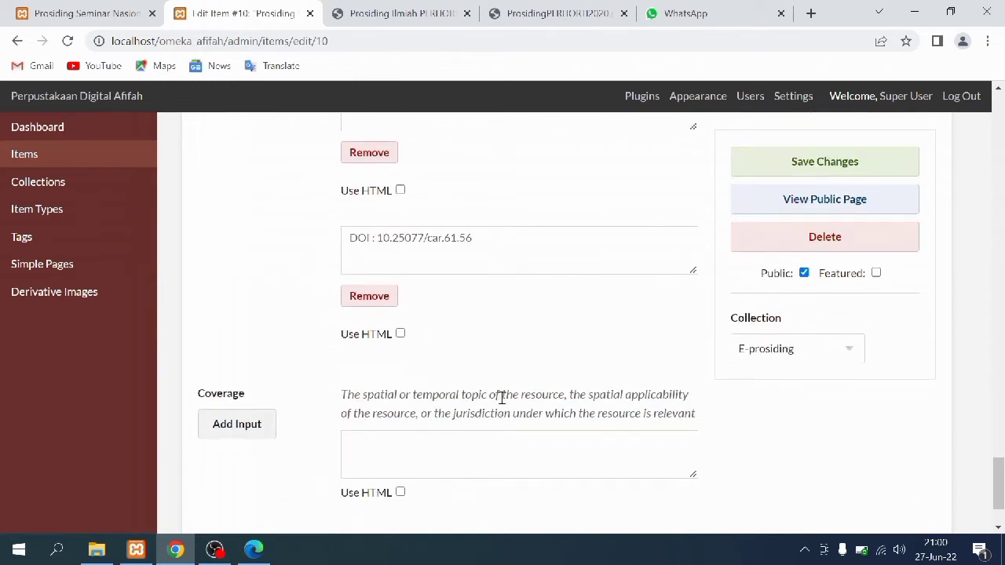
scroll(500, 396, "down", 1)
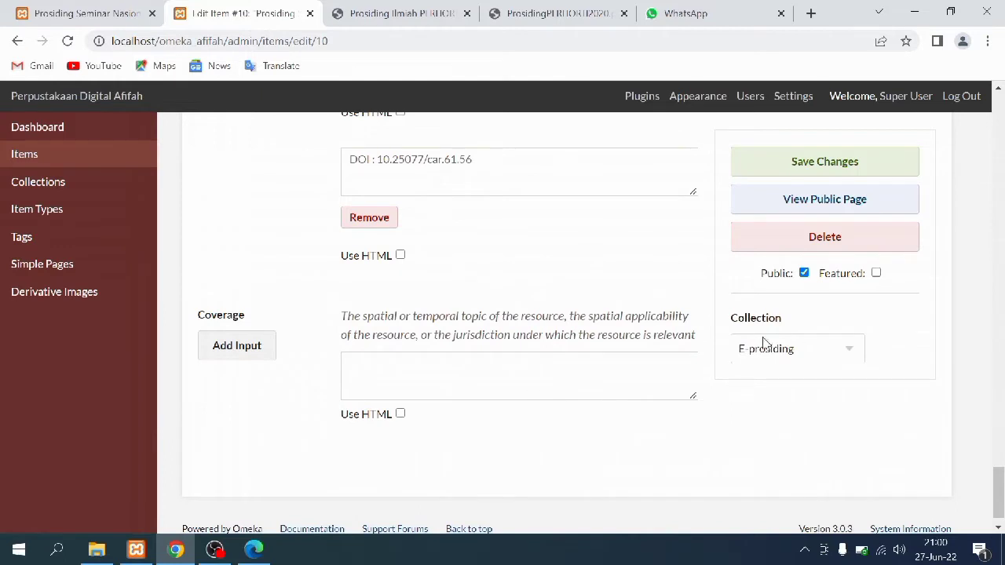
left_click_drag(1000, 482, 994, 63)
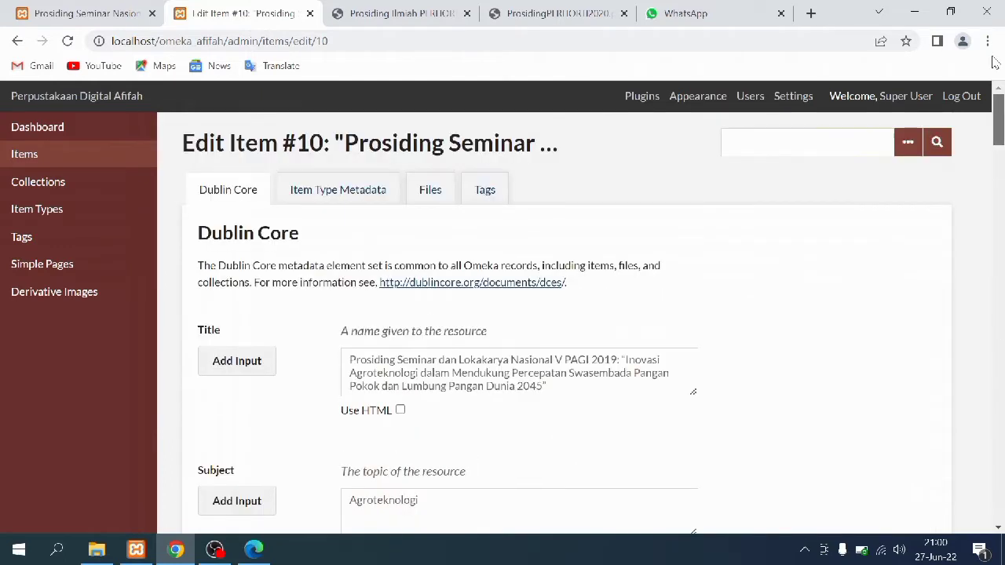
Review item #10's Item Type Metadata, Files and Tags, then save its changes
left_click(327, 191)
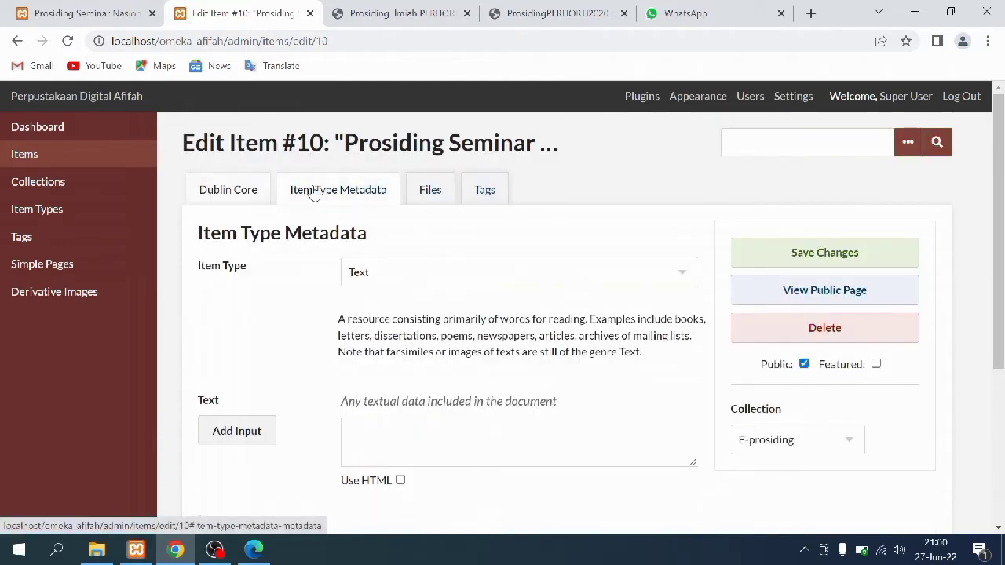
left_click(434, 202)
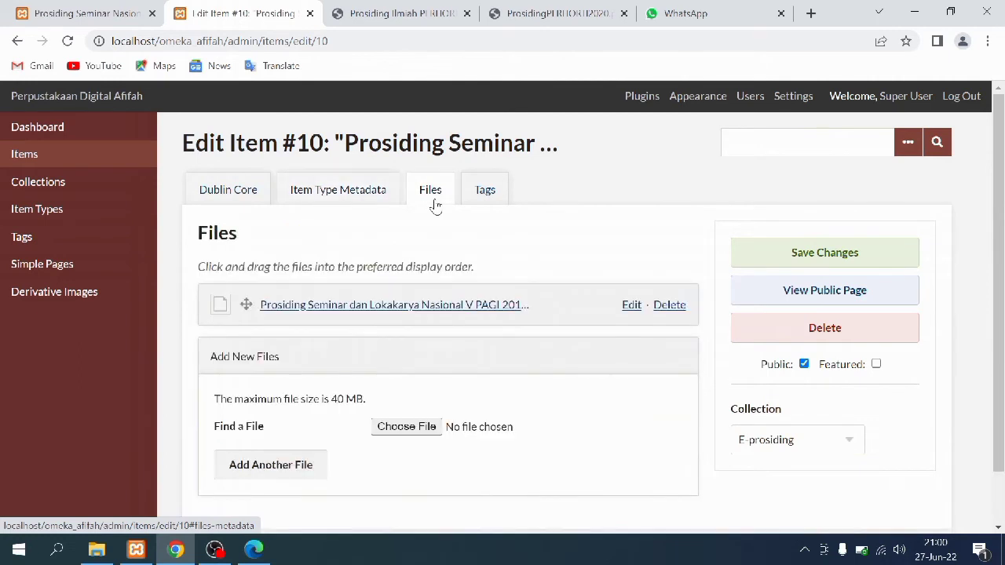
left_click(480, 188)
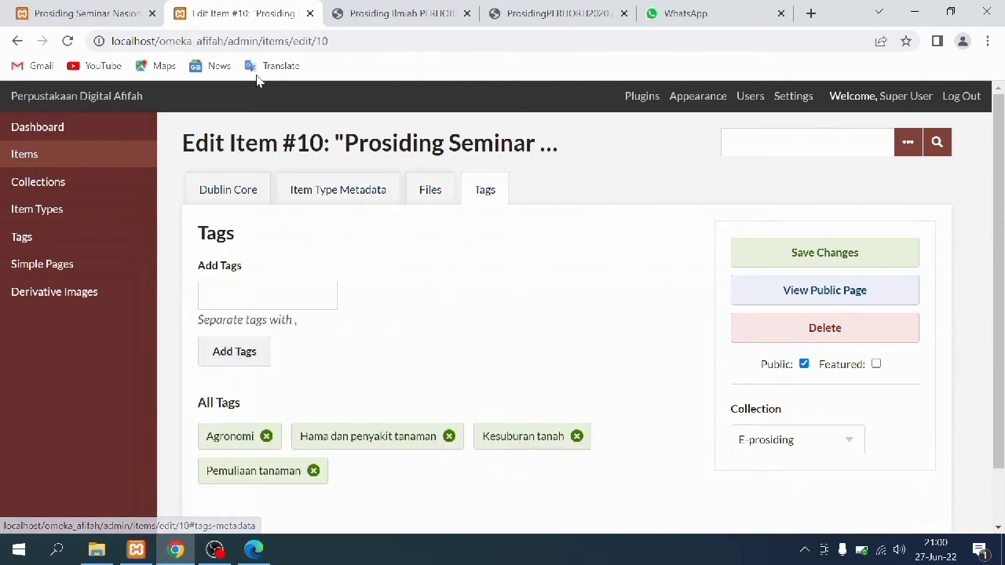
left_click(787, 261)
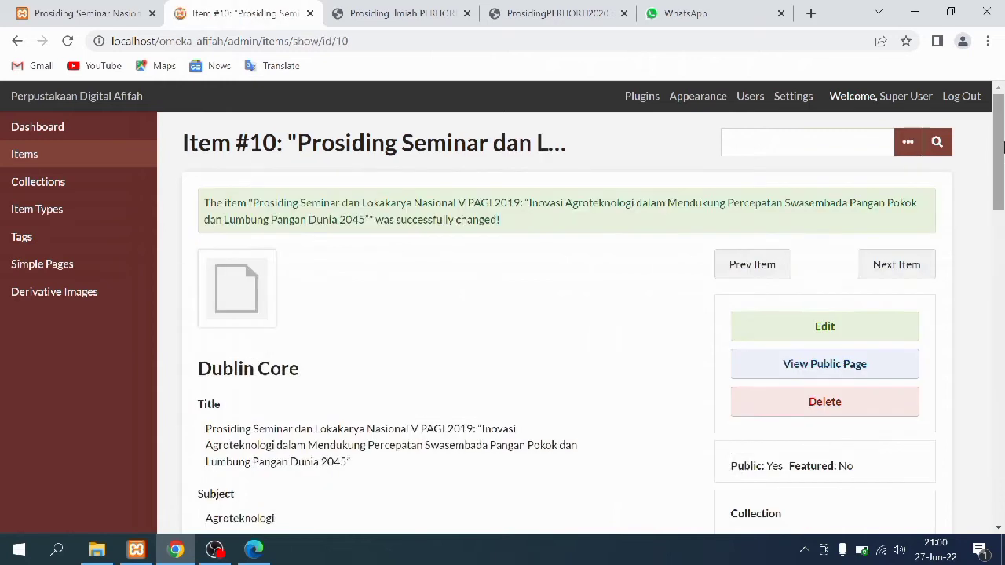
left_click_drag(998, 108, 1002, 421)
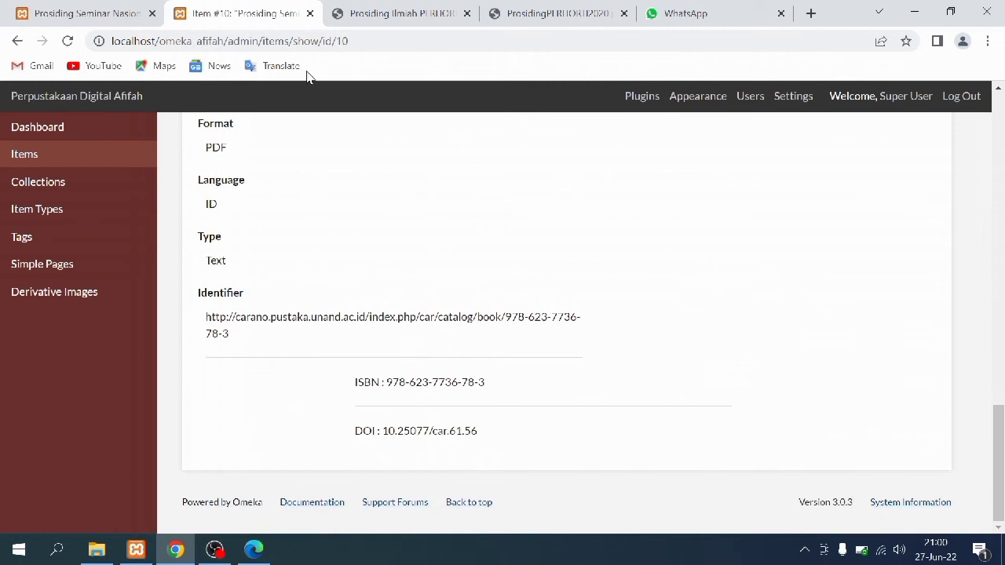
Scroll the PAGI 2019 public page through its embedded PDF, tags, citation and Dublin Core
left_click(82, 10)
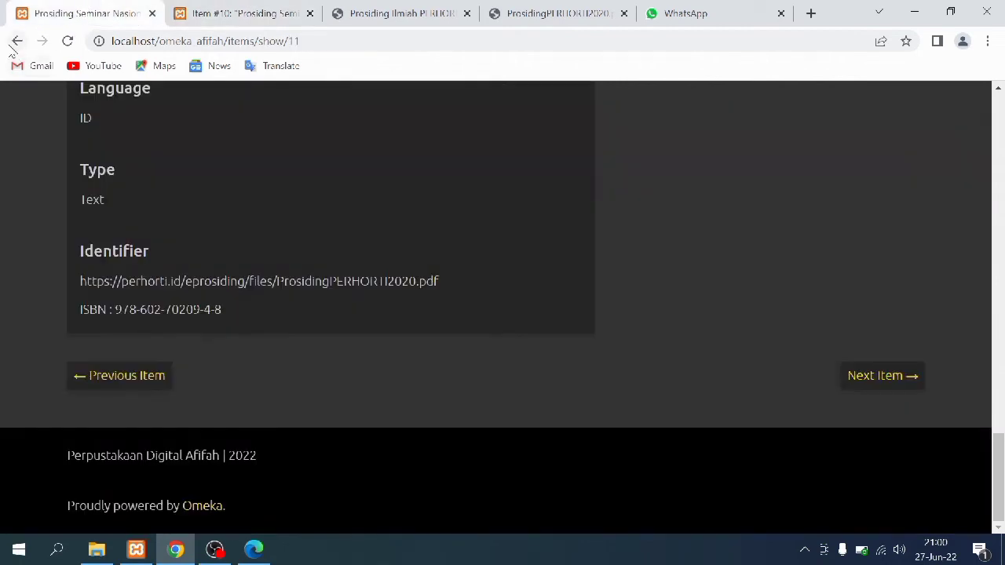
left_click(16, 42)
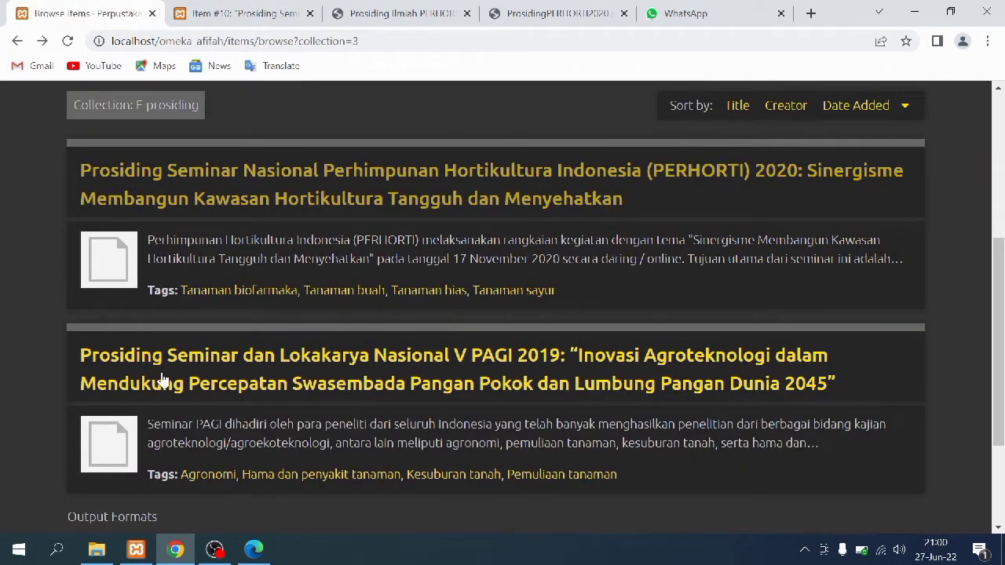
left_click(118, 435)
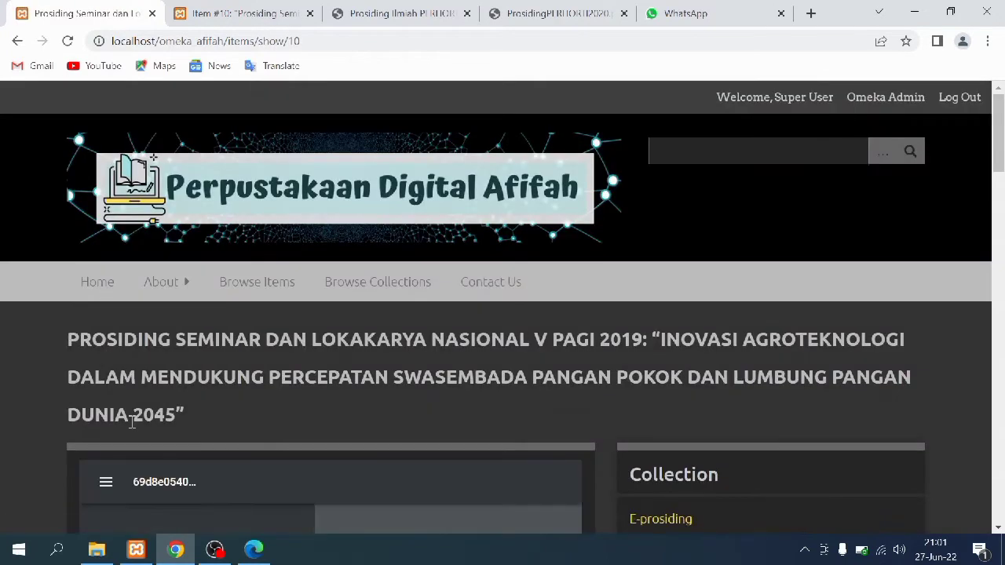
scroll(452, 303, "down", 3)
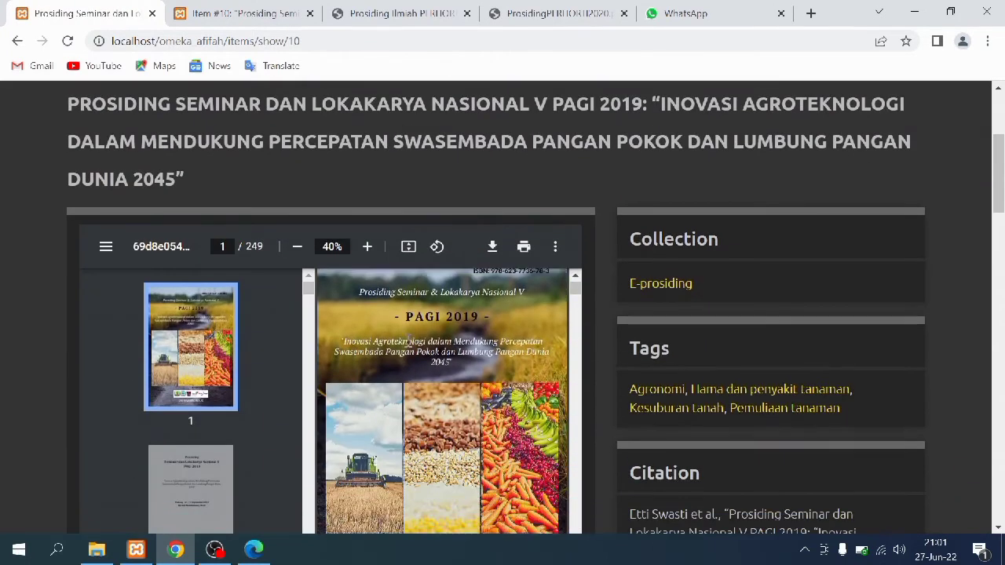
scroll(438, 288, "down", 1)
scroll(584, 267, "down", 3)
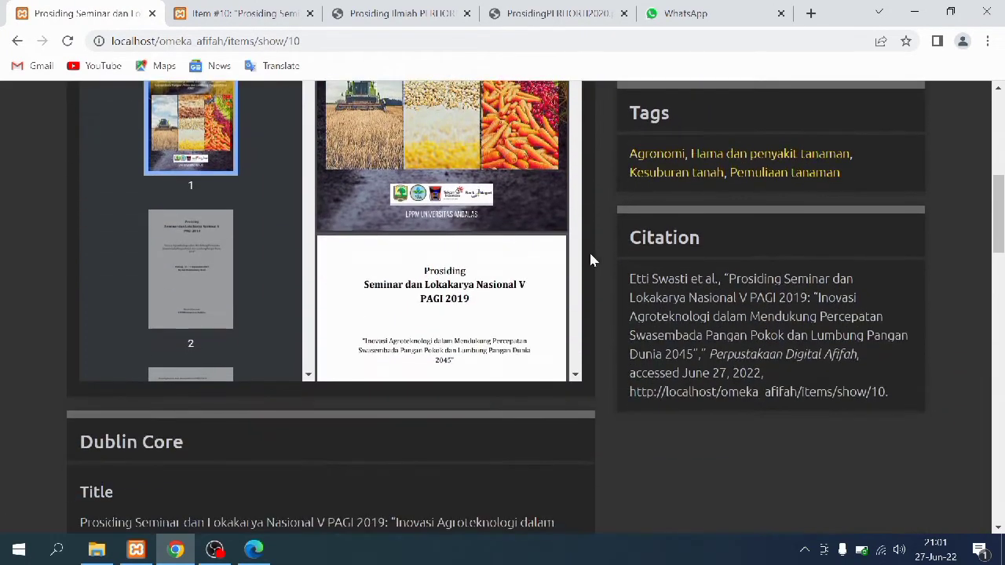
scroll(593, 260, "down", 5)
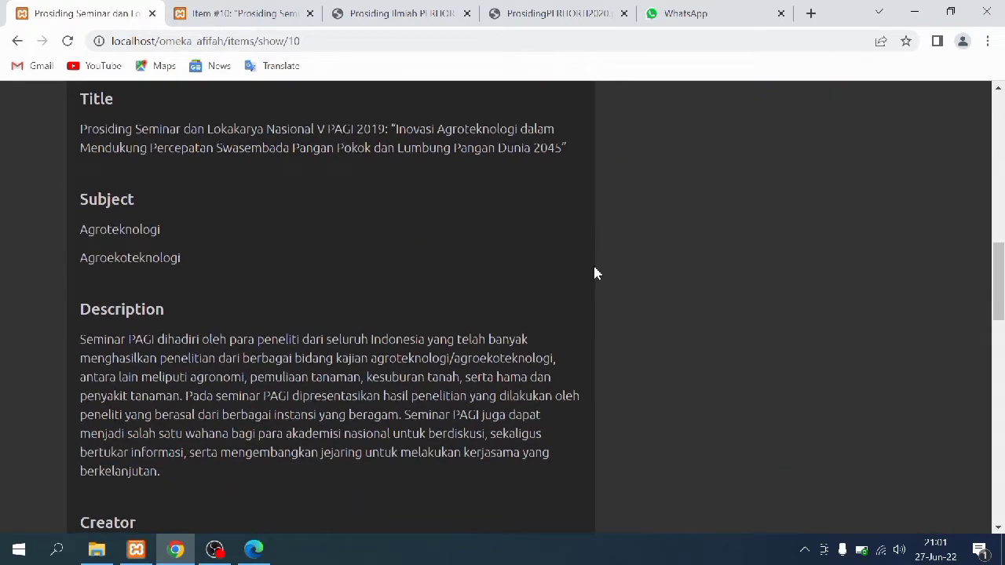
scroll(594, 272, "down", 8)
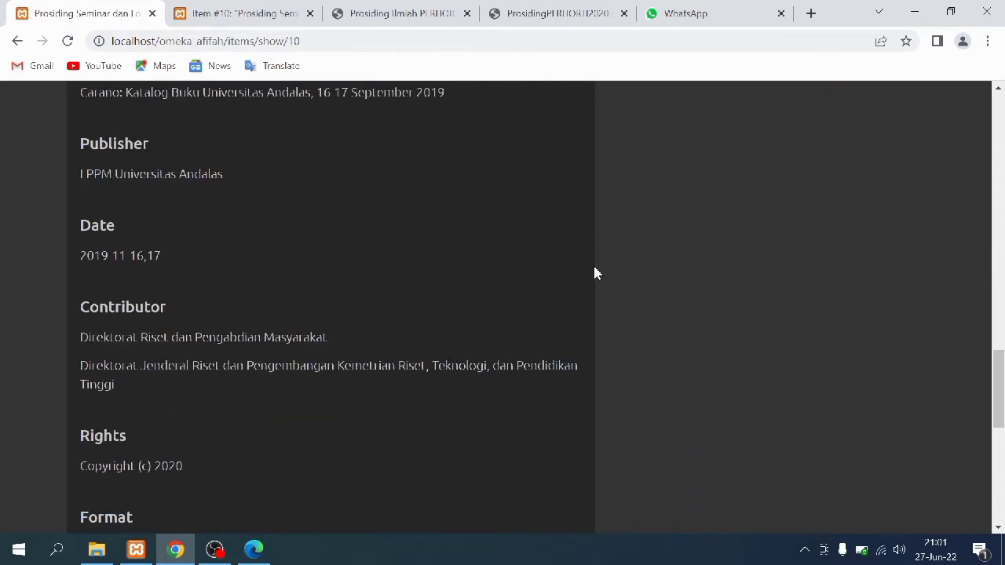
scroll(594, 272, "down", 7)
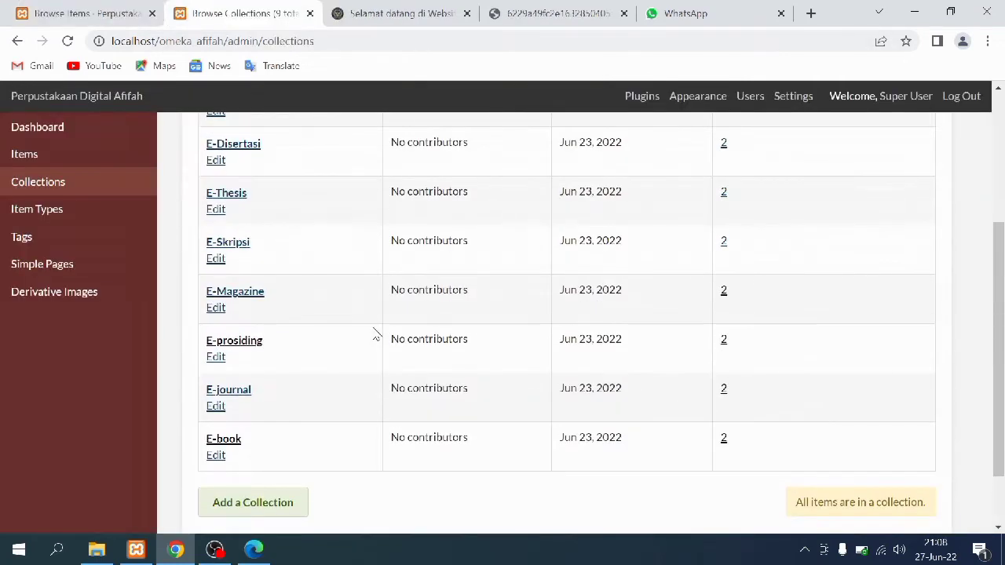
List the E-Magazine items and open item #19, 'Pemulihan Ekonomi Nasional'
scroll(375, 347, "up", 1)
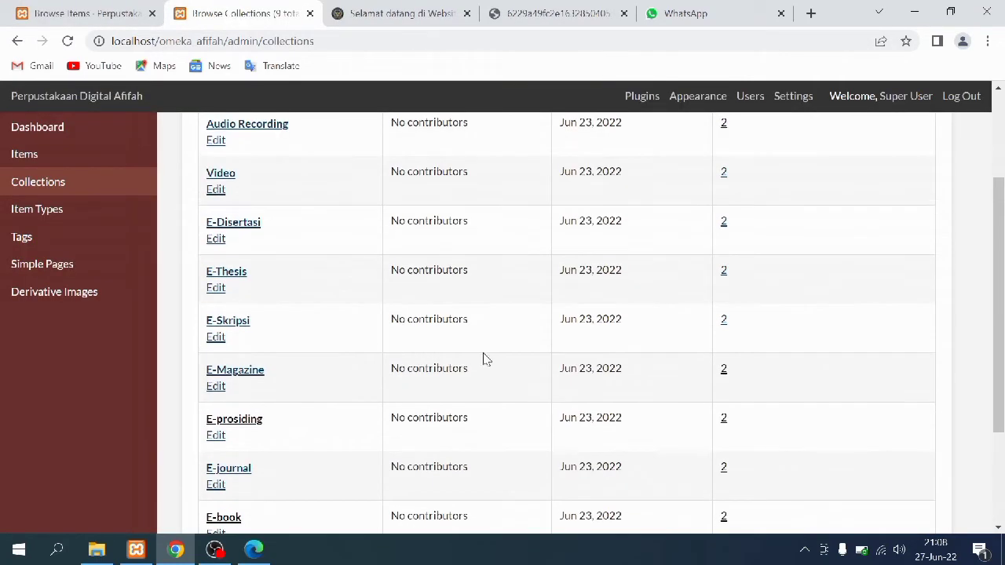
left_click(724, 374)
left_click(258, 384)
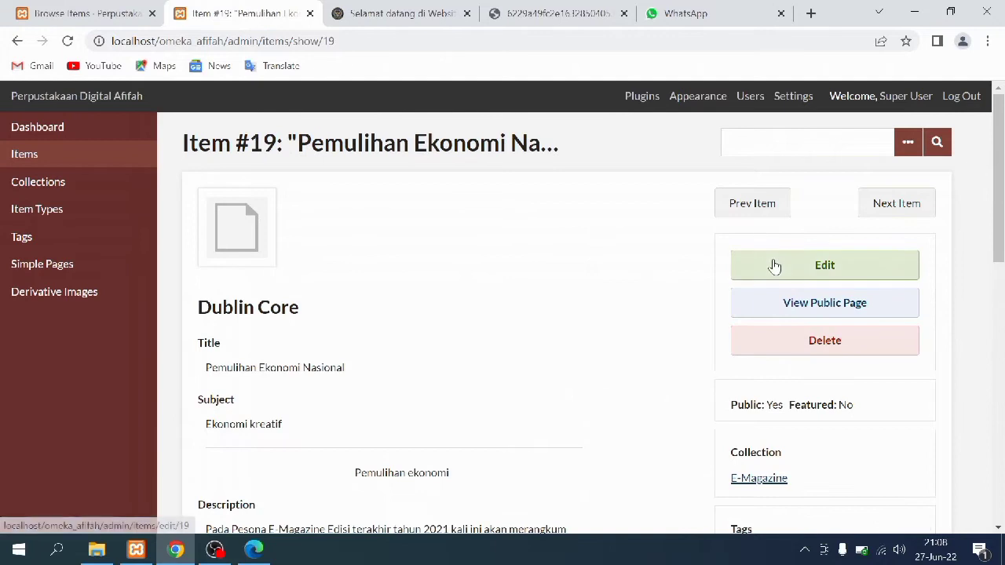
left_click(774, 264)
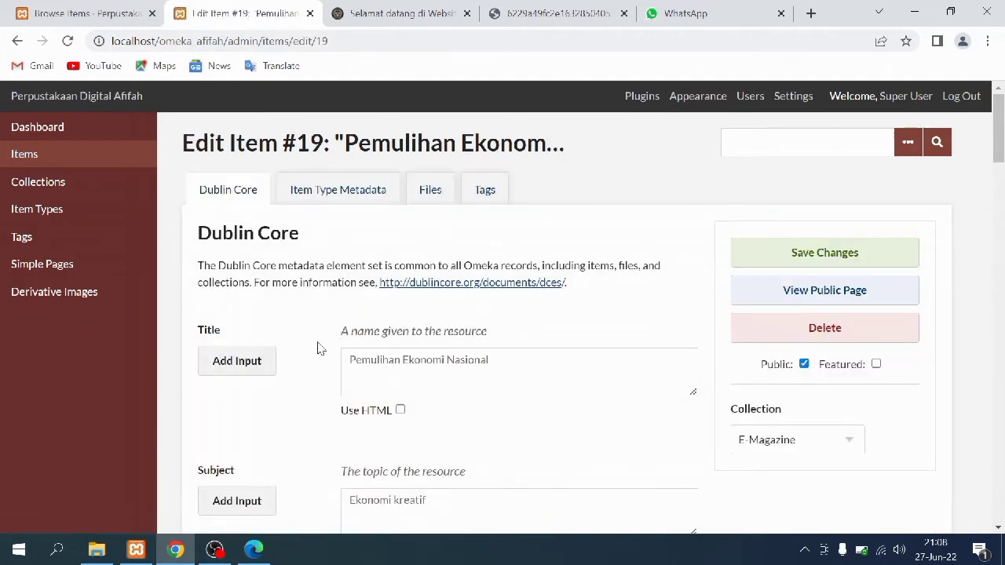
Scroll through item #19's Dublin Core fields on the edit form
scroll(317, 349, "down", 2)
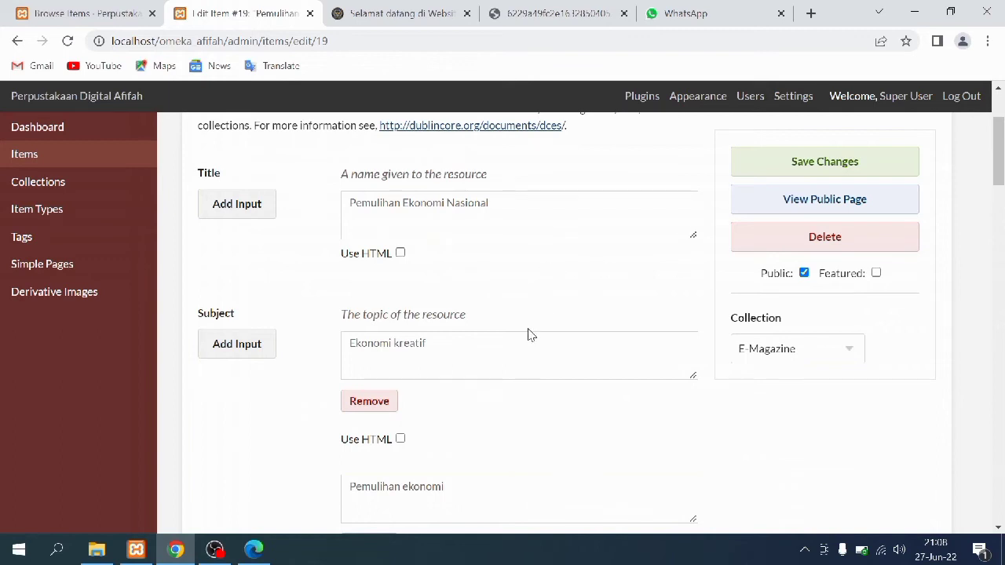
scroll(528, 336, "down", 1)
scroll(529, 335, "down", 1)
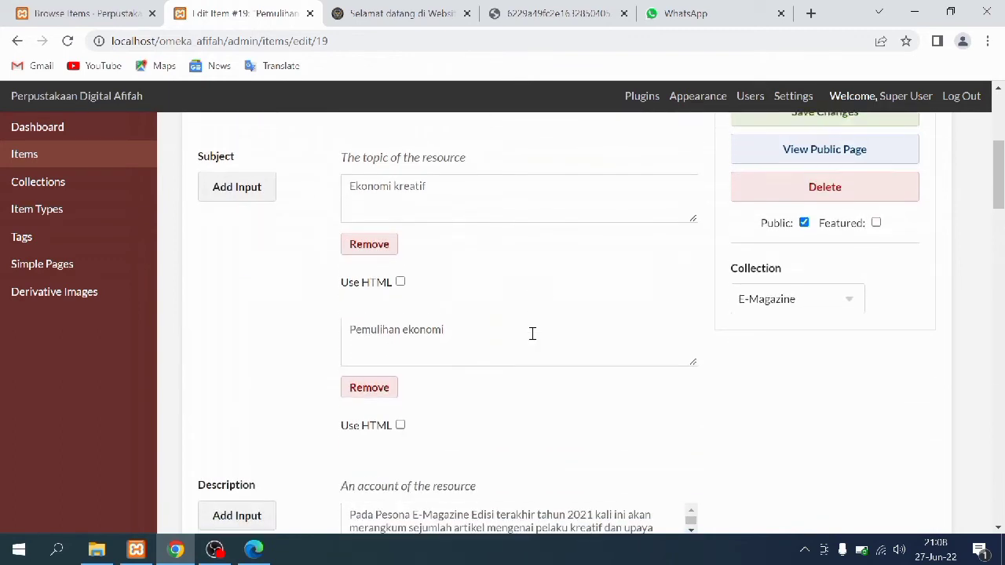
scroll(656, 419, "down", 3)
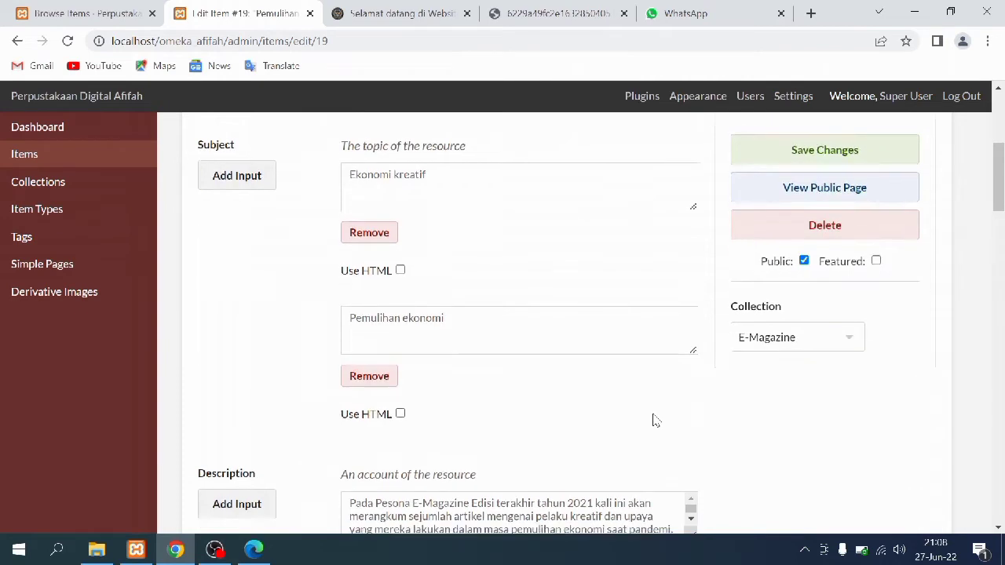
scroll(686, 309, "down", 1)
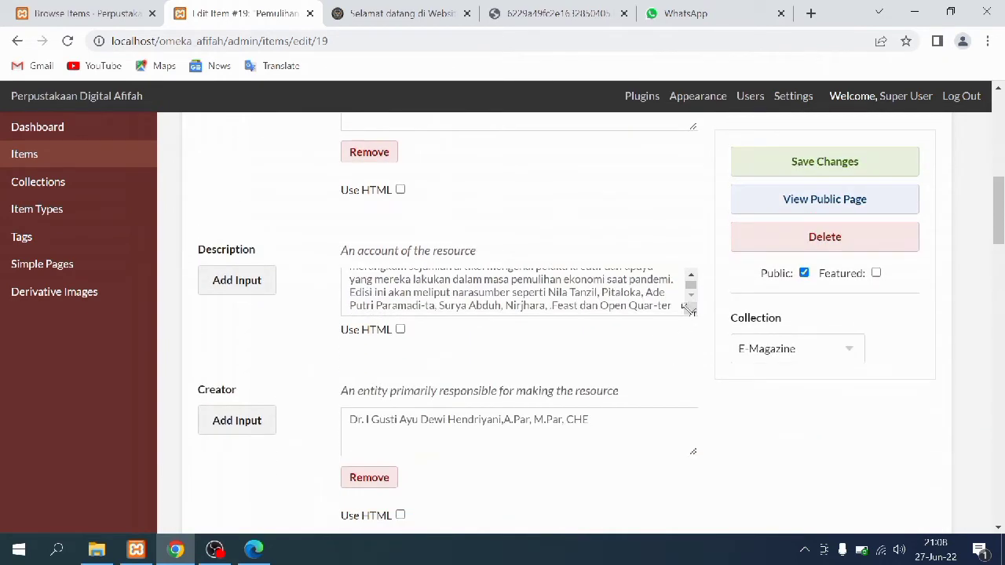
left_click_drag(691, 314, 695, 387)
scroll(673, 386, "down", 2)
scroll(667, 355, "up", 2)
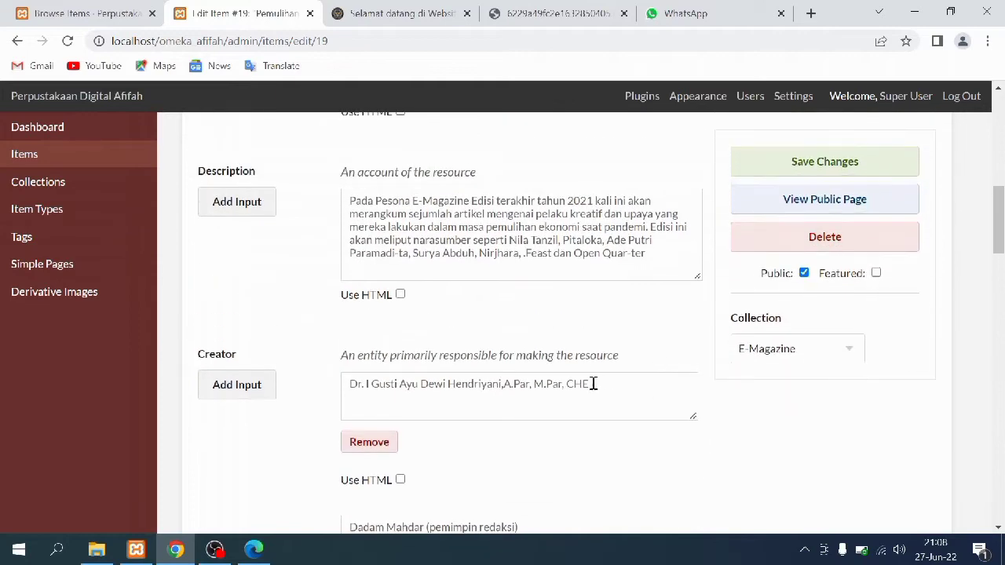
Compare item #19's Creator entry with the credits in the Pesona magazine PDF
left_click(260, 550)
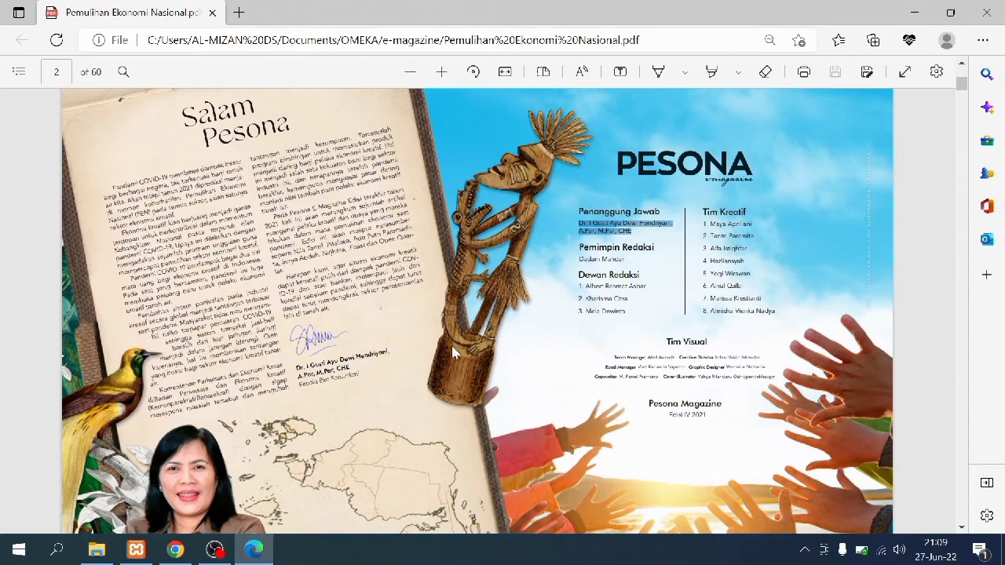
left_click(175, 550)
scroll(404, 379, "down", 2)
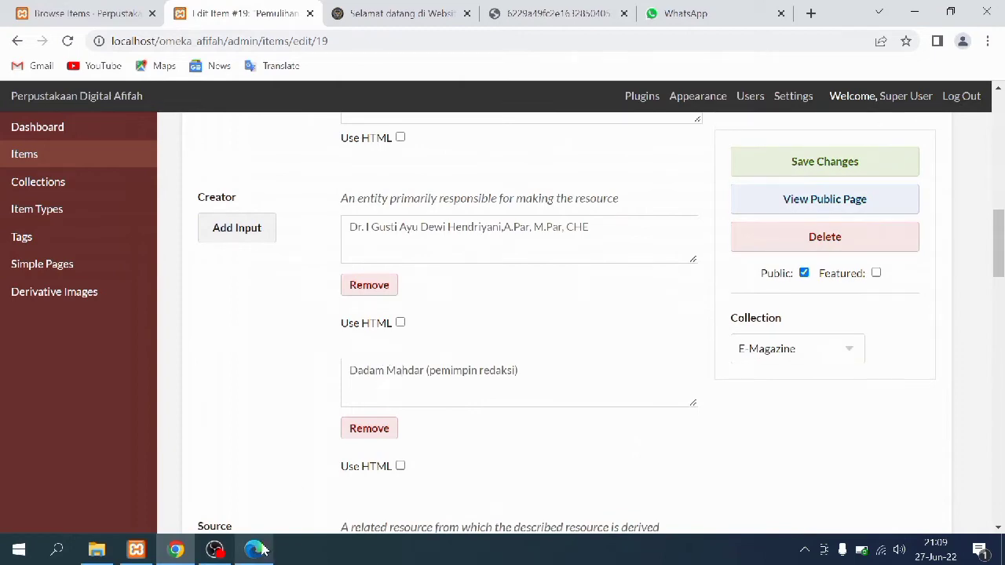
left_click(262, 551)
left_click(568, 212)
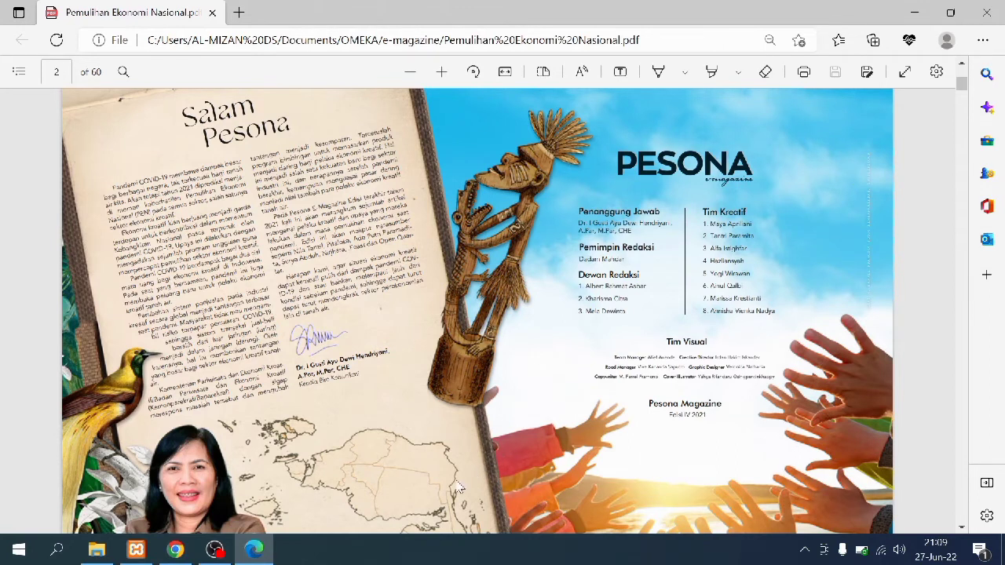
left_click(176, 554)
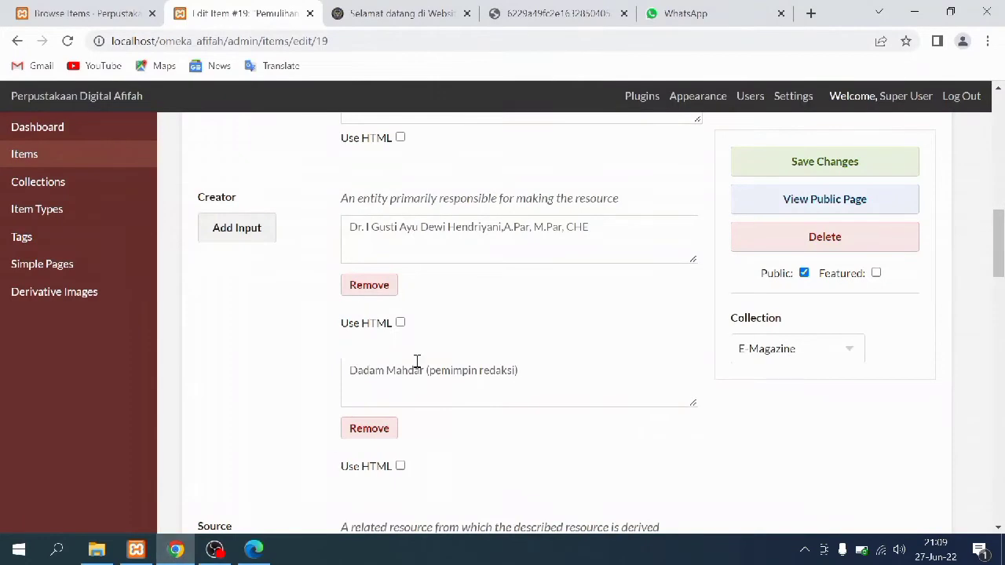
scroll(417, 363, "down", 3)
scroll(418, 363, "down", 1)
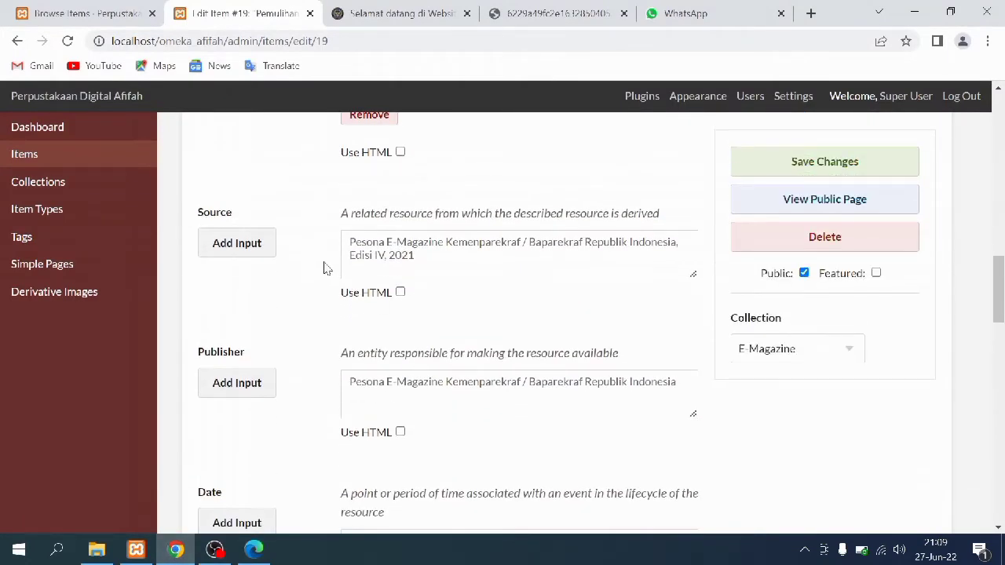
Verify the 2021 date against the website's 'Edisi IV Tahun 2021' edition text
left_click(351, 8)
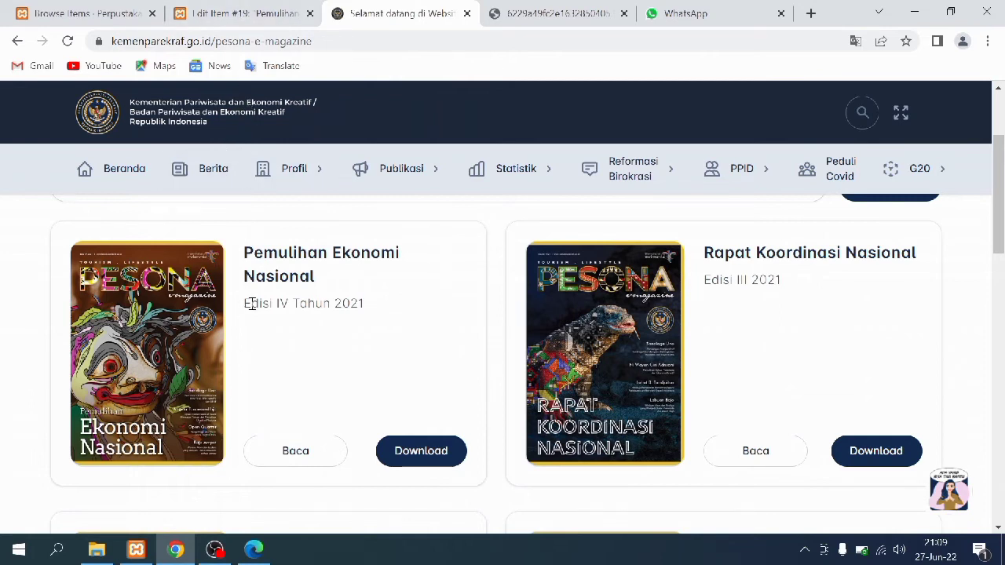
left_click_drag(252, 304, 387, 312)
key("ctrl+shift+Tab")
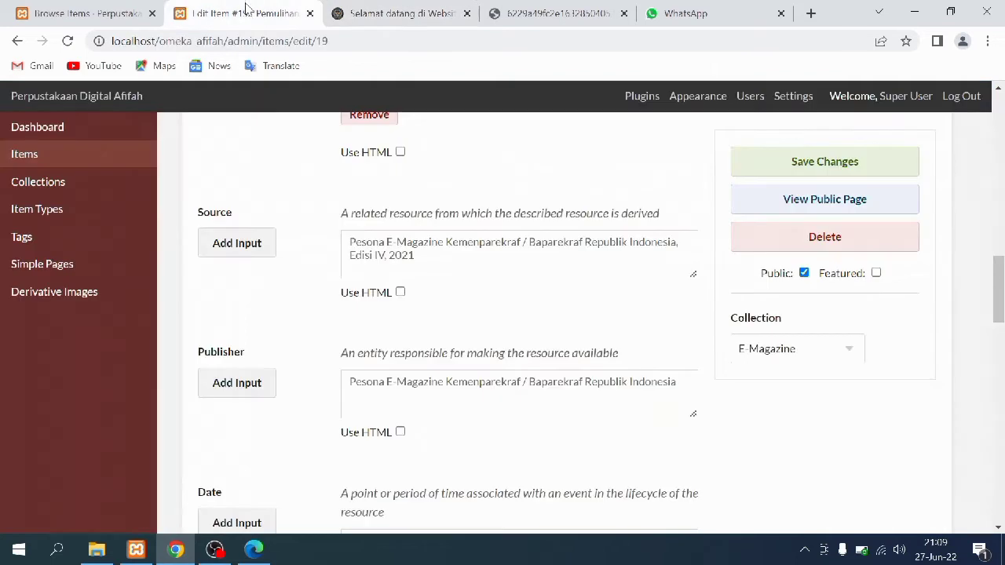
scroll(469, 269, "down", 1)
scroll(507, 253, "down", 2)
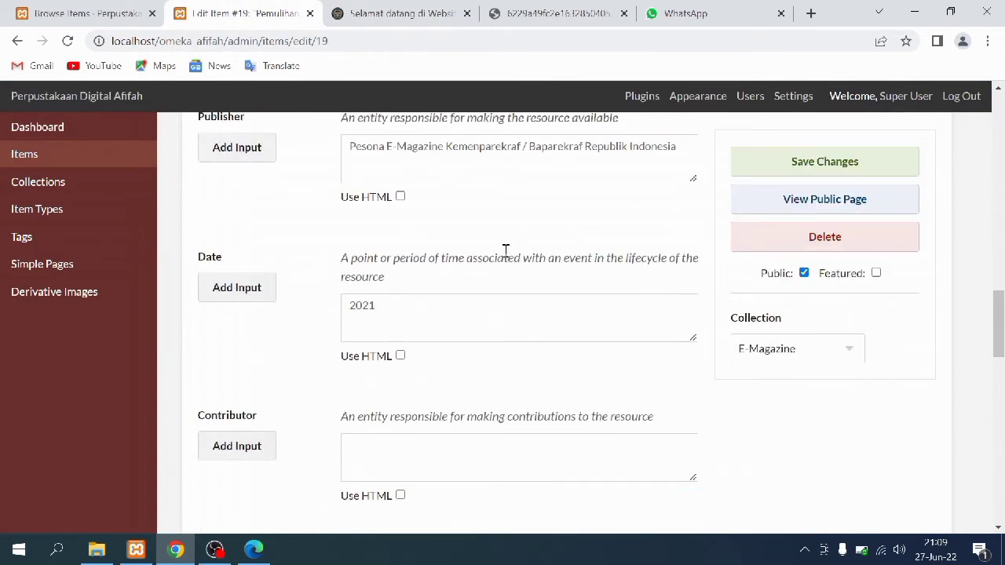
scroll(506, 250, "up", 1)
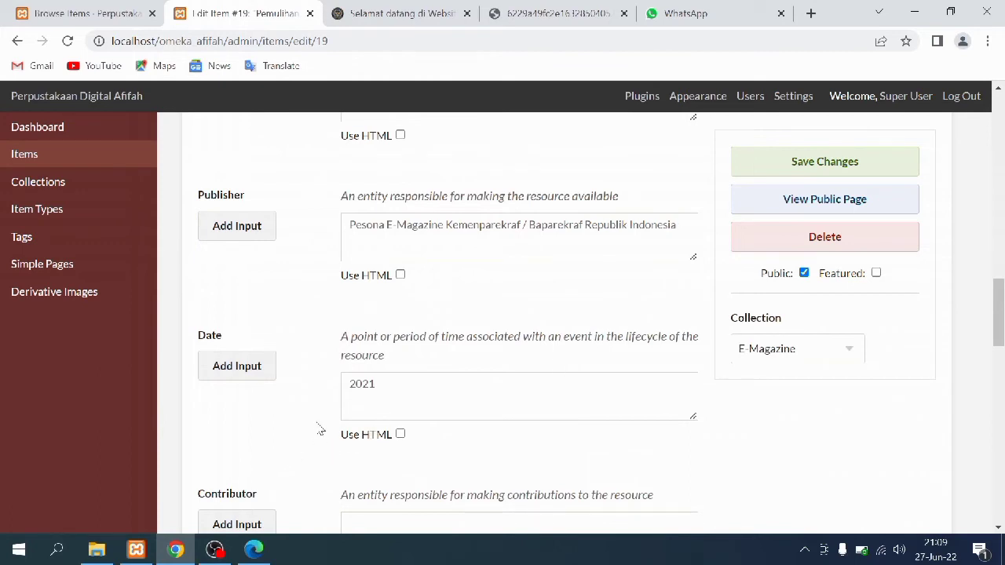
left_click(384, 14)
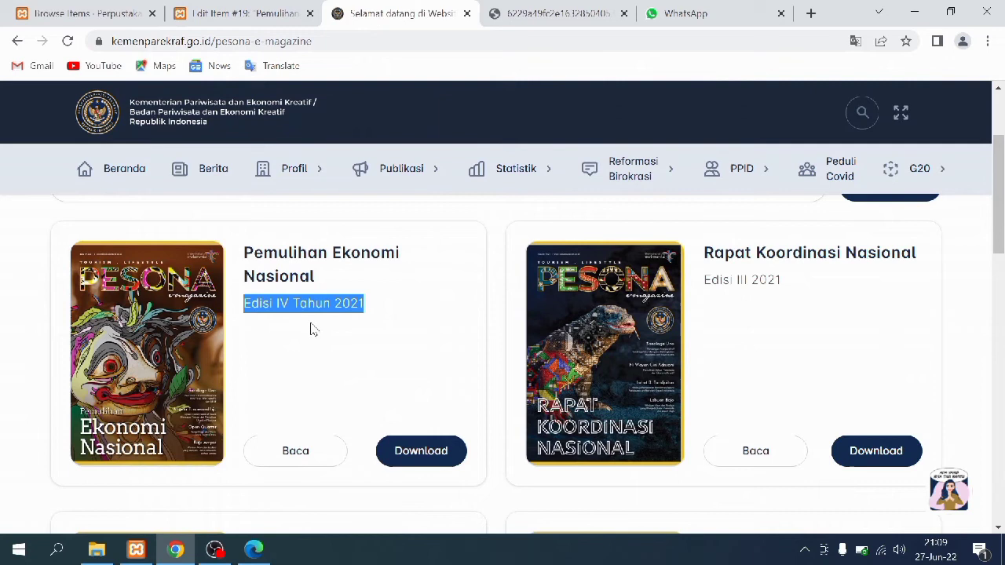
left_click(250, 15)
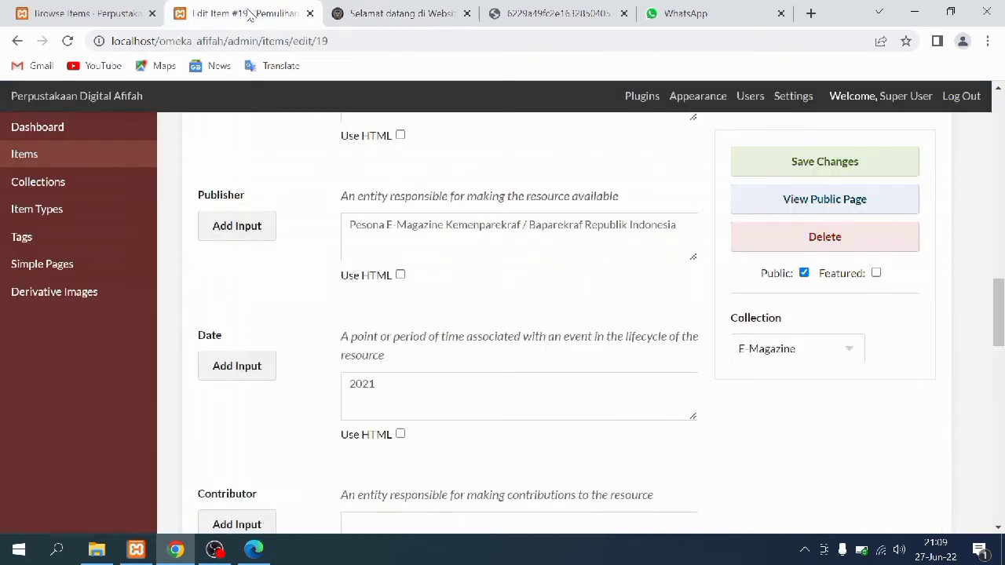
Check item #19's Identifier, Format PDF, Language ID and Type Text fields
scroll(343, 376, "down", 6)
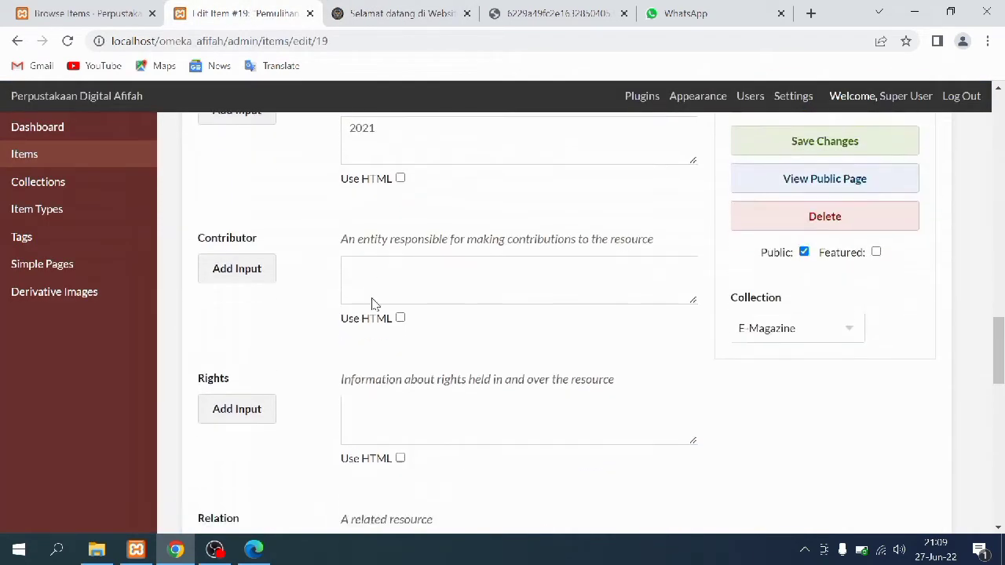
scroll(373, 298, "down", 3)
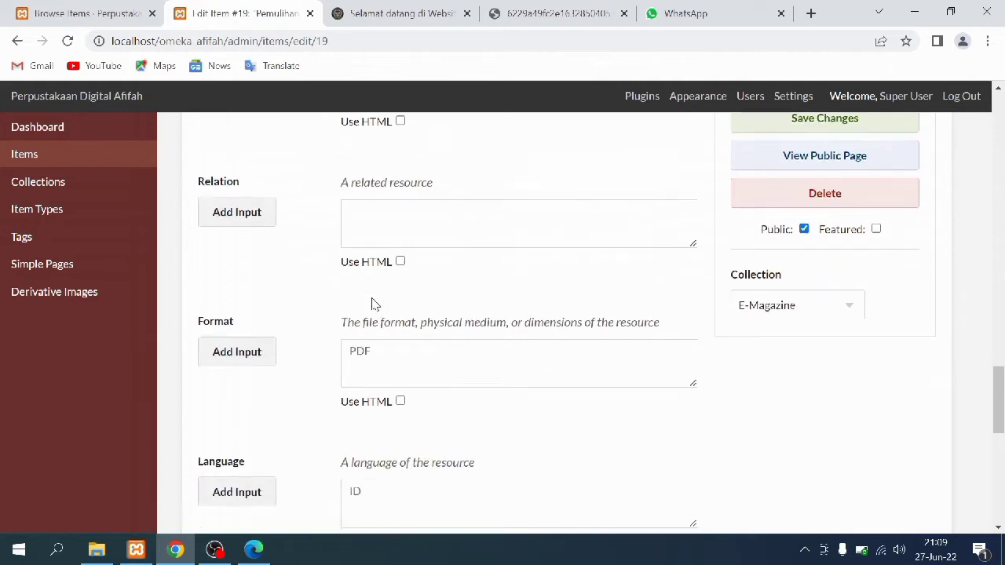
scroll(285, 280, "down", 1)
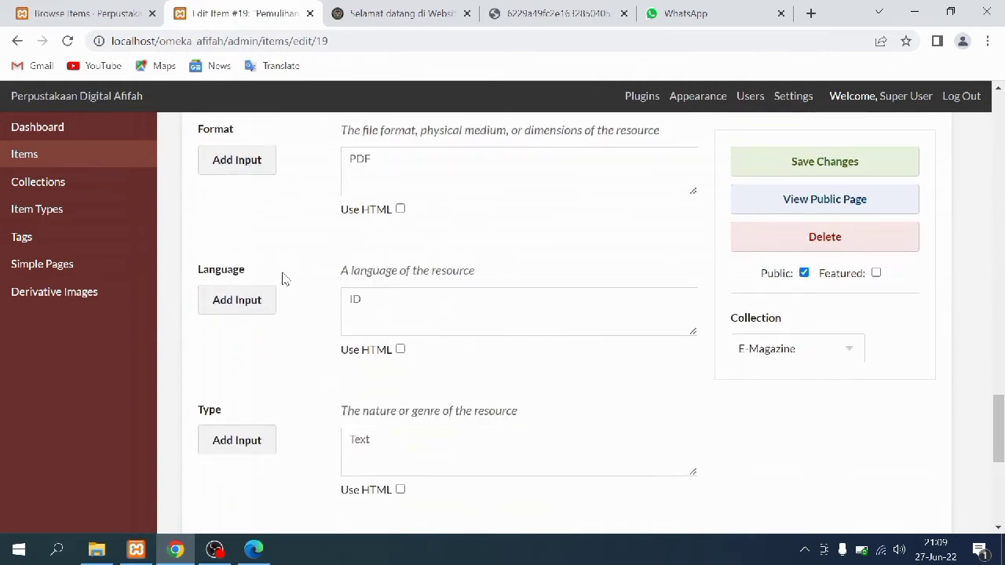
scroll(392, 432, "down", 1)
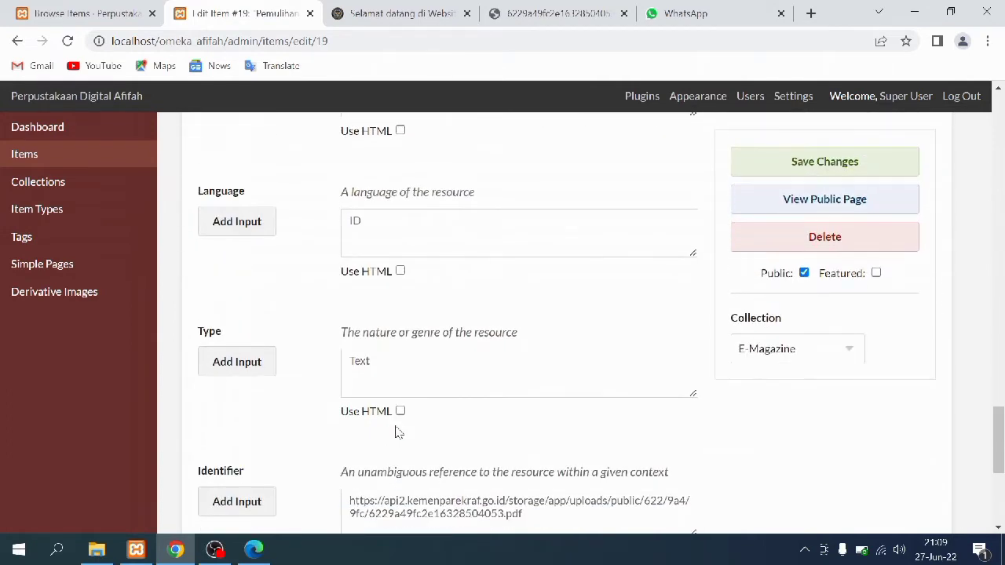
scroll(396, 429, "down", 3)
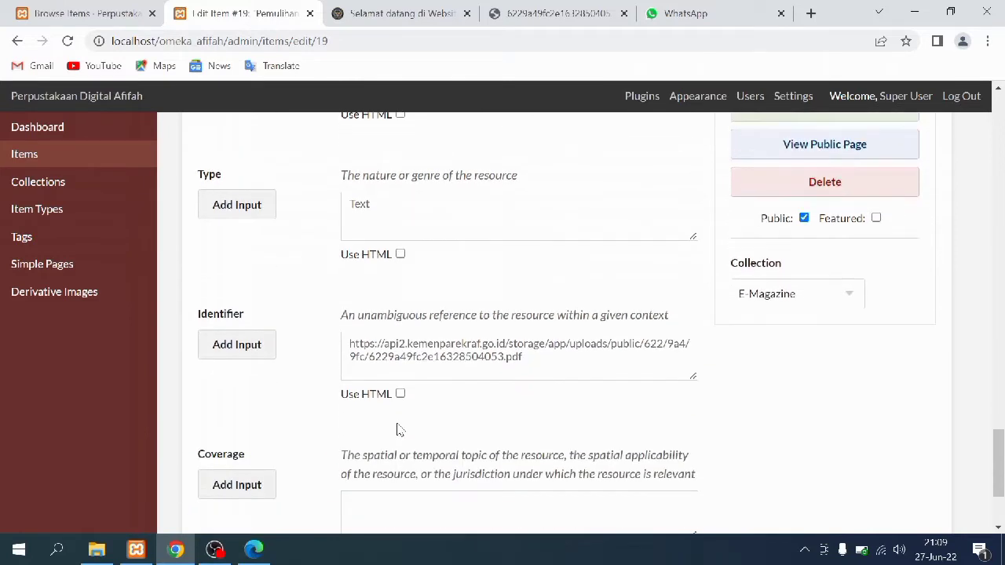
scroll(397, 429, "down", 1)
scroll(401, 417, "up", 1)
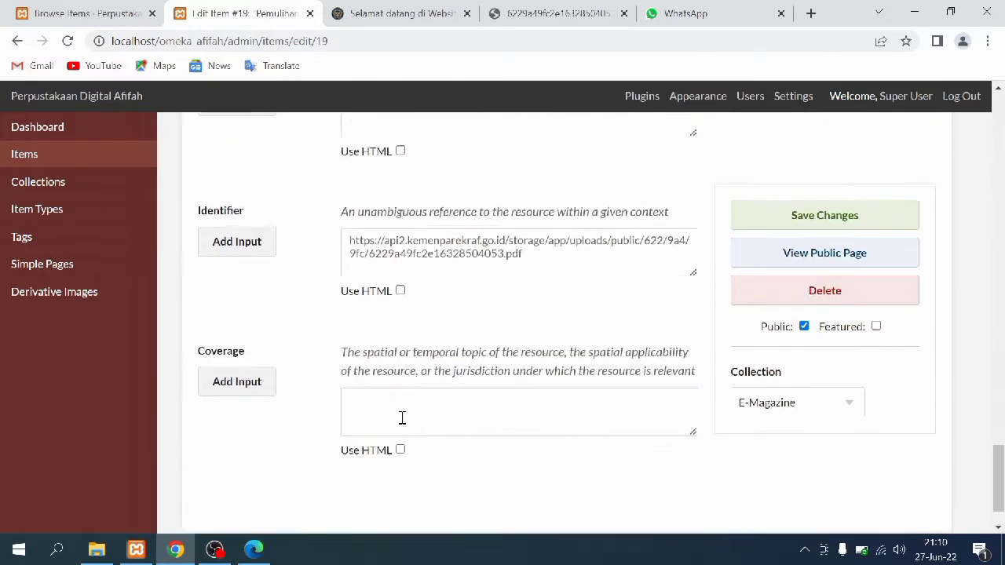
scroll(438, 402, "up", 1)
scroll(401, 395, "down", 3)
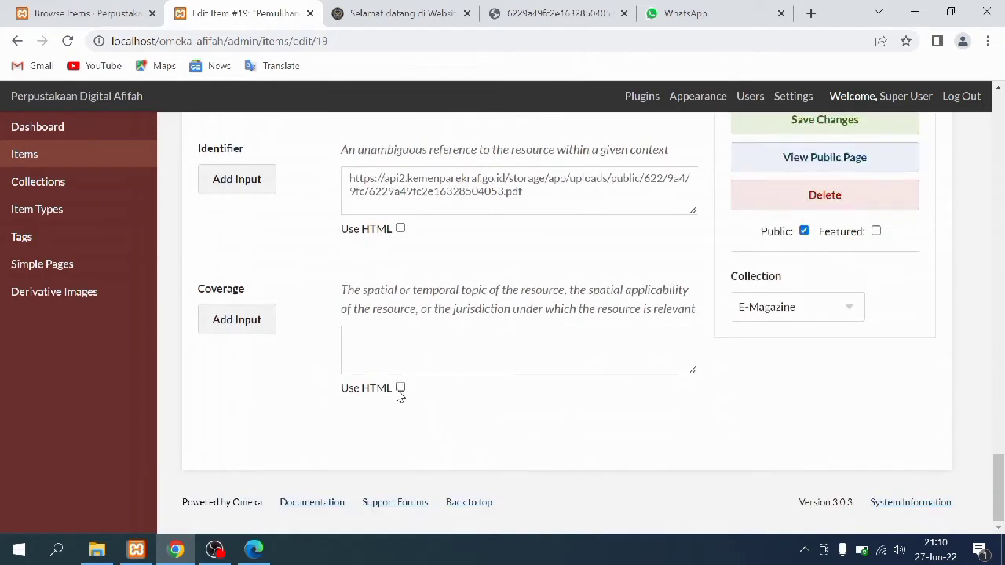
Check the online Pesona magazine PDF and select its web address
left_click(544, 6)
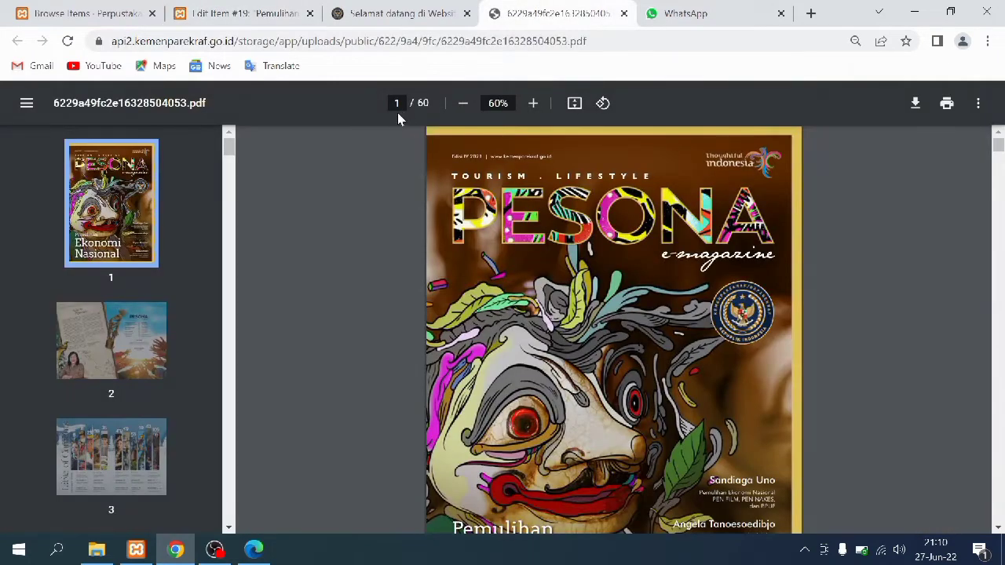
left_click_drag(610, 46, 336, 45)
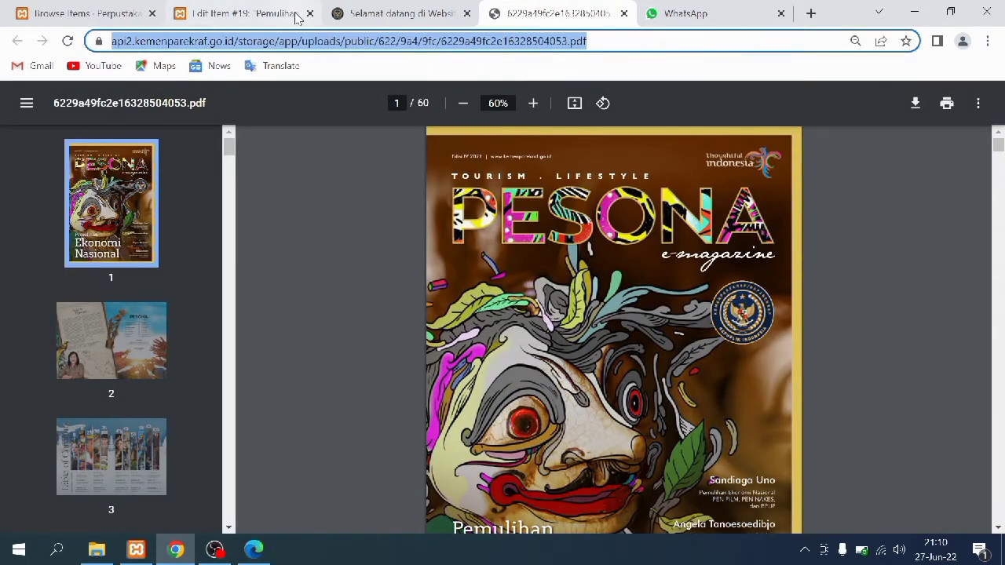
left_click(270, 8)
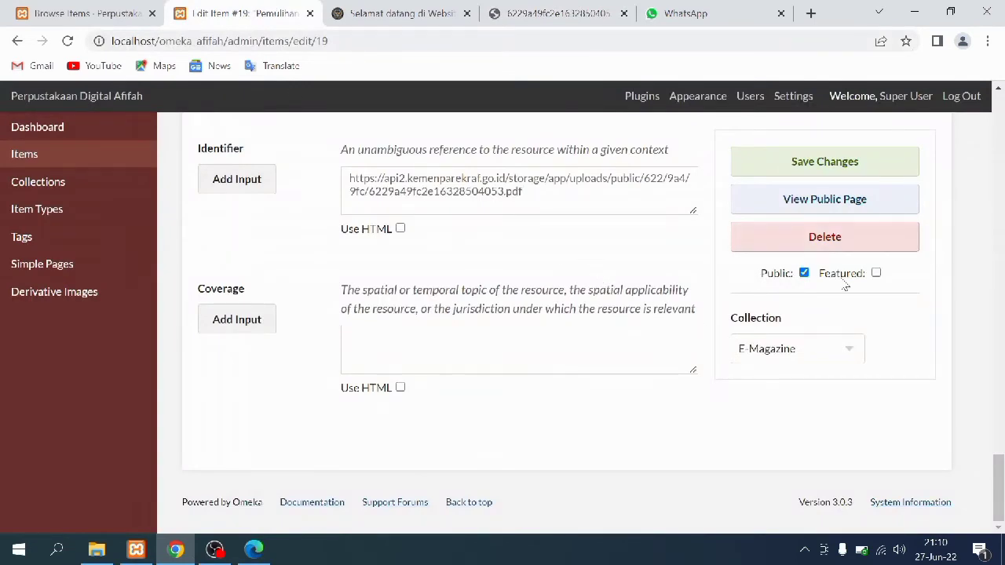
Check item #19's Item Type Metadata, attached PDF and two tags, then save it
left_click_drag(998, 474, 980, 85)
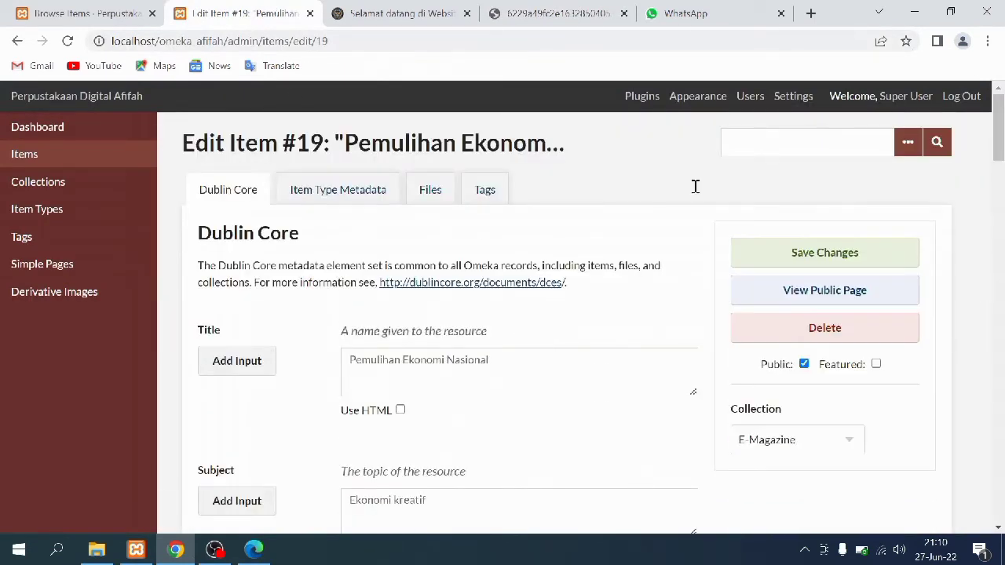
left_click(339, 190)
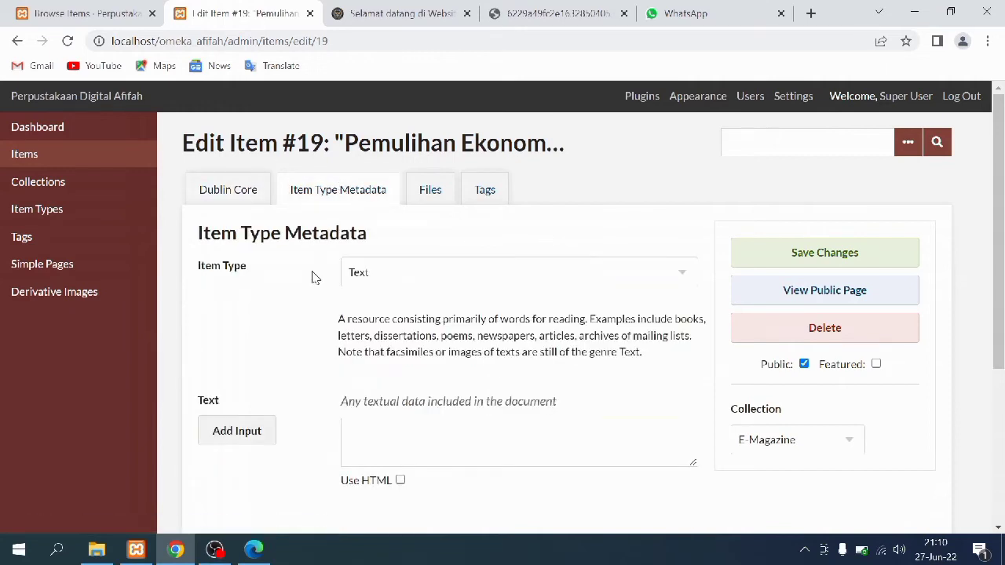
left_click(431, 189)
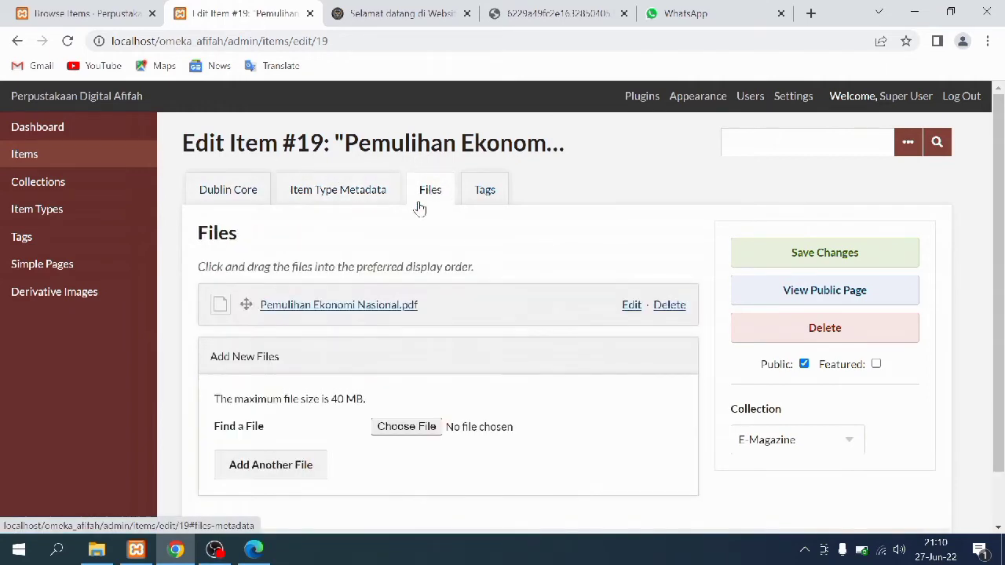
left_click(485, 190)
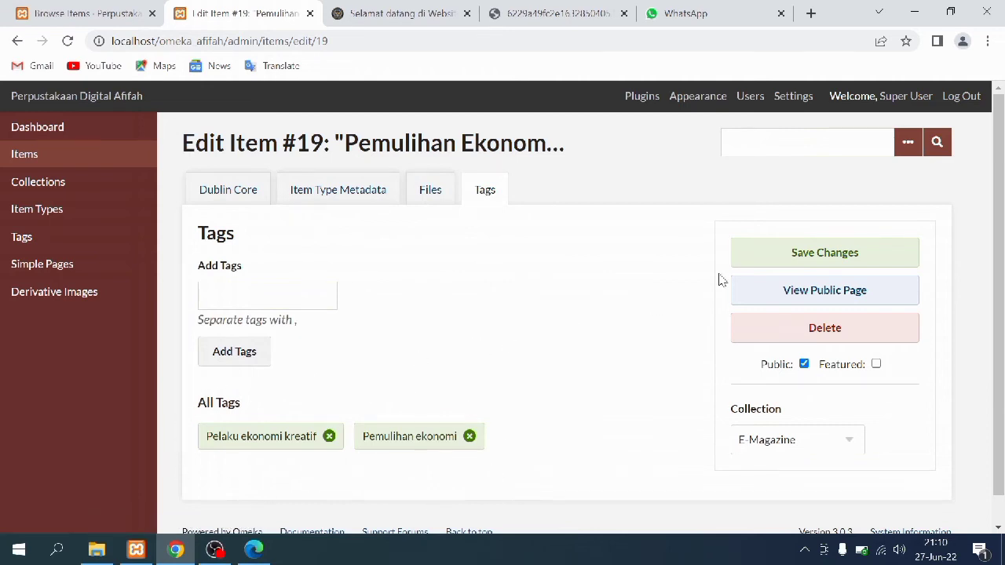
left_click(739, 261)
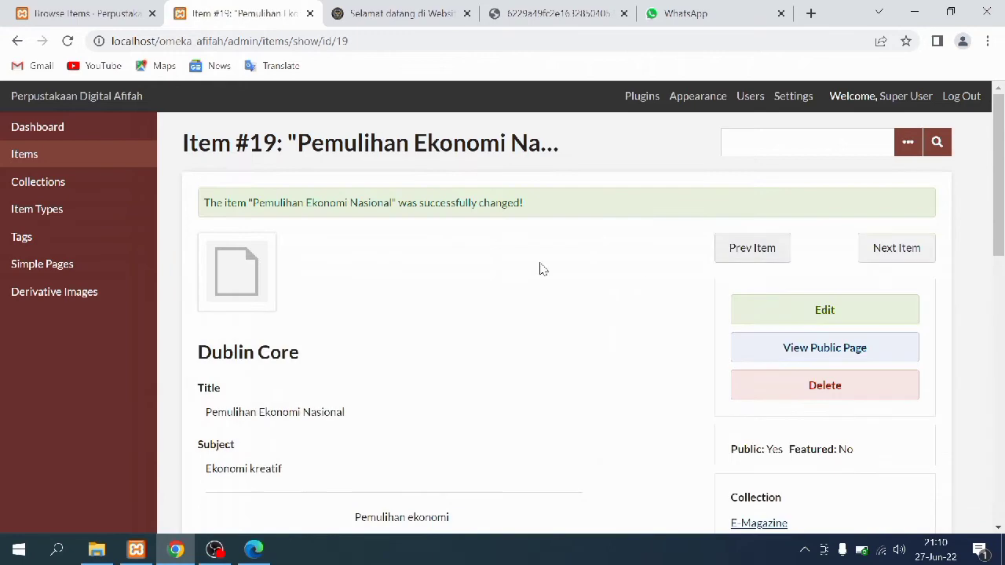
scroll(440, 289, "down", 4)
scroll(439, 292, "down", 5)
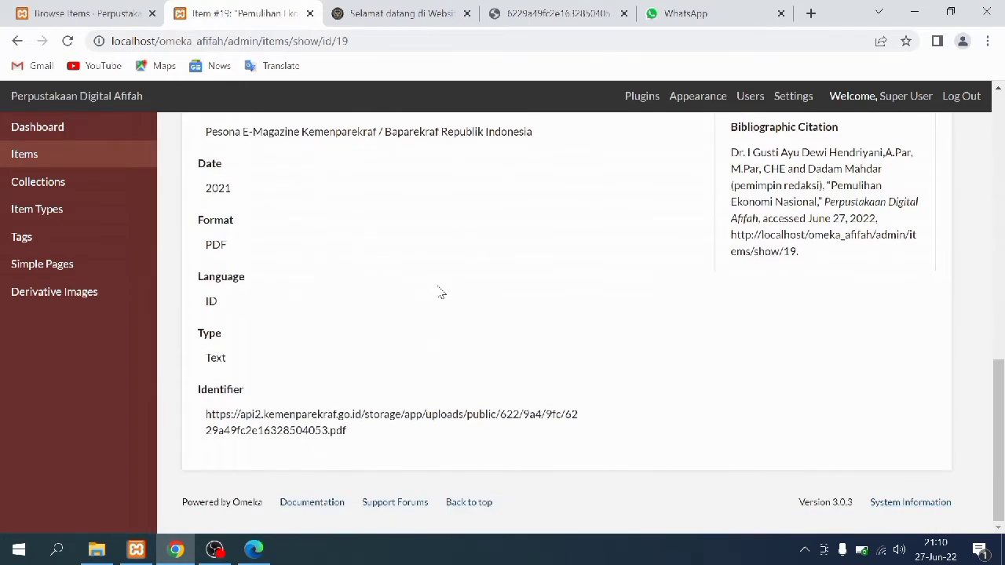
scroll(440, 292, "up", 10)
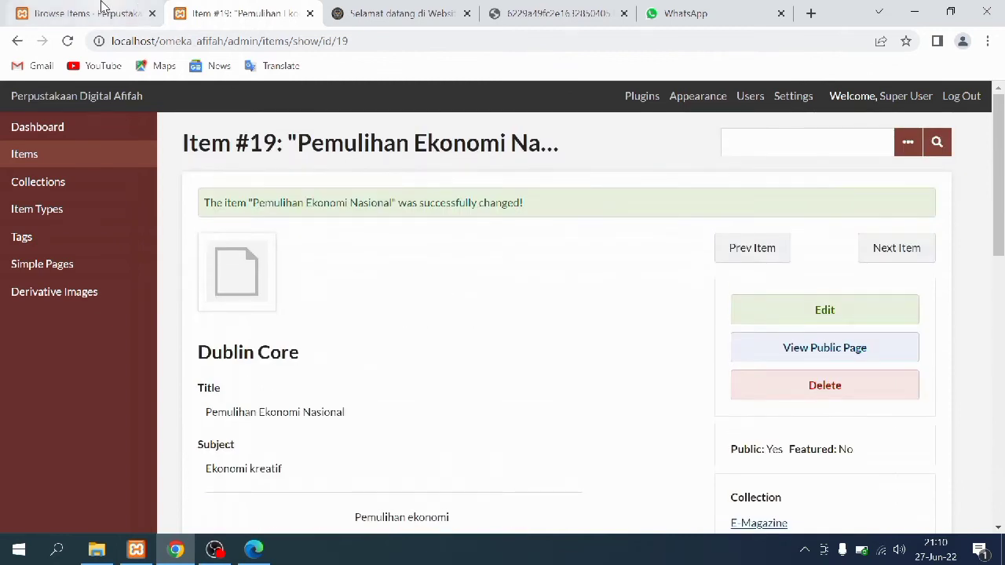
left_click(101, 10)
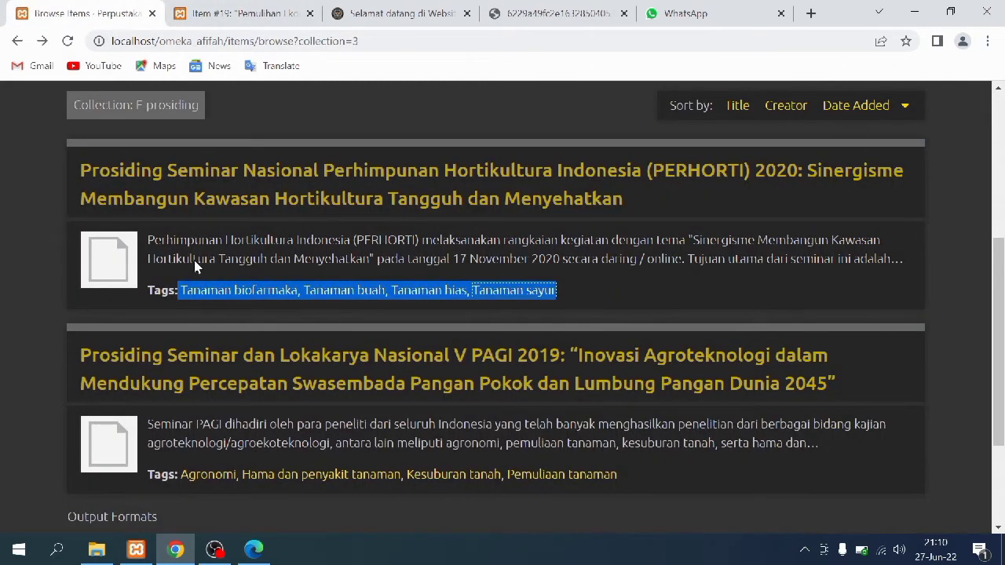
scroll(216, 315, "up", 3)
left_click(341, 208)
scroll(125, 406, "down", 6)
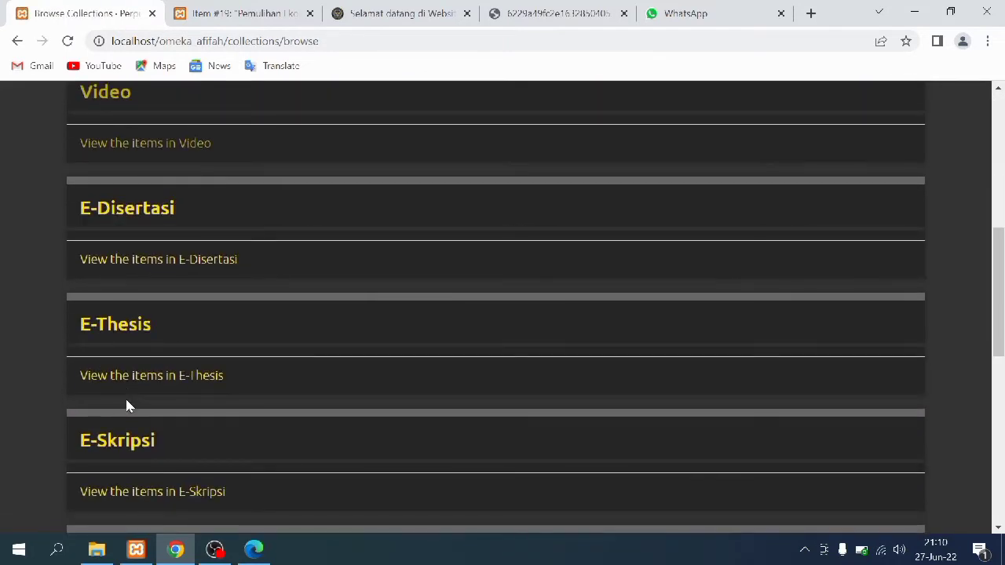
scroll(125, 406, "down", 2)
left_click(128, 448)
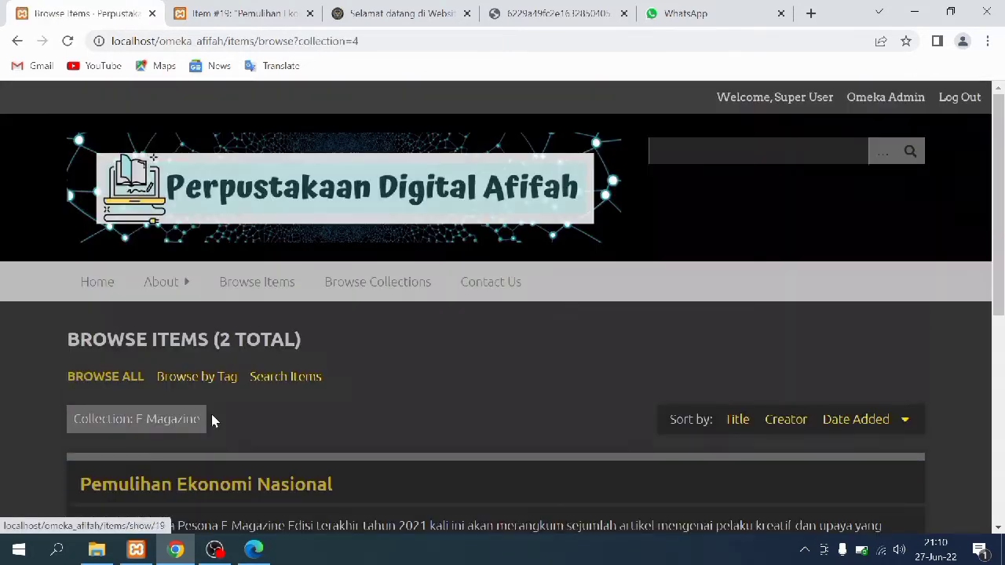
scroll(225, 408, "down", 2)
left_click(120, 391)
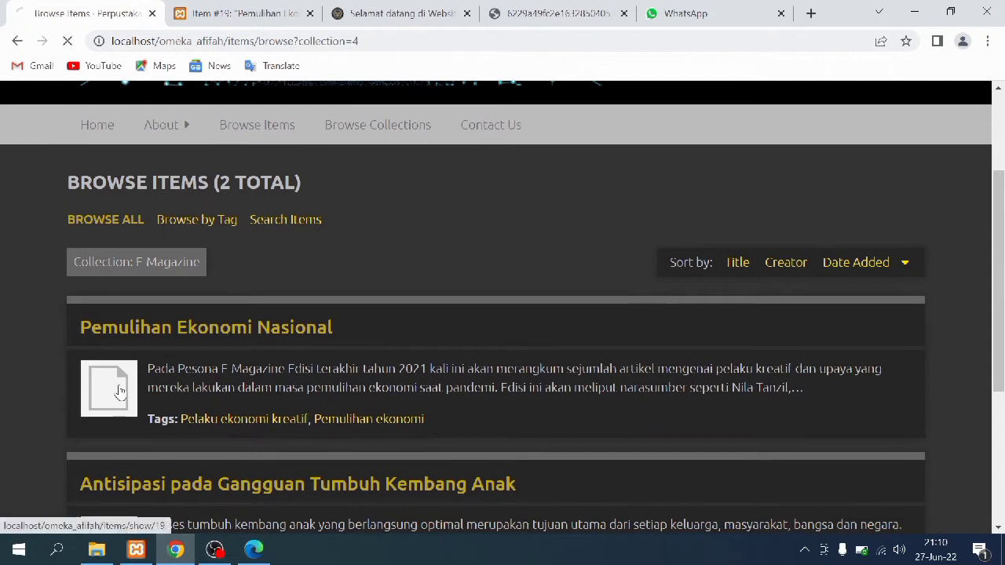
scroll(583, 366, "down", 1)
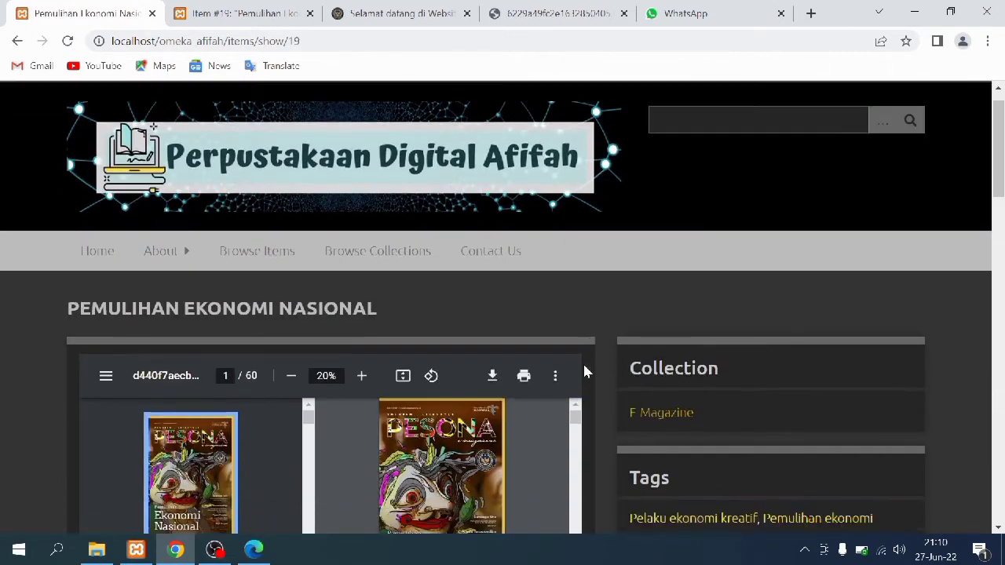
scroll(584, 371, "down", 4)
scroll(584, 371, "down", 3)
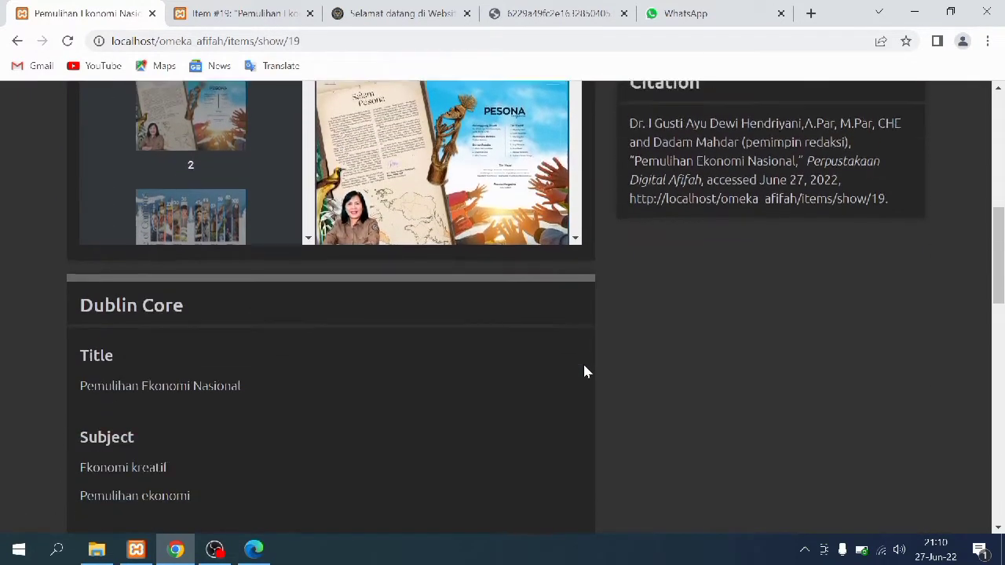
scroll(584, 371, "down", 6)
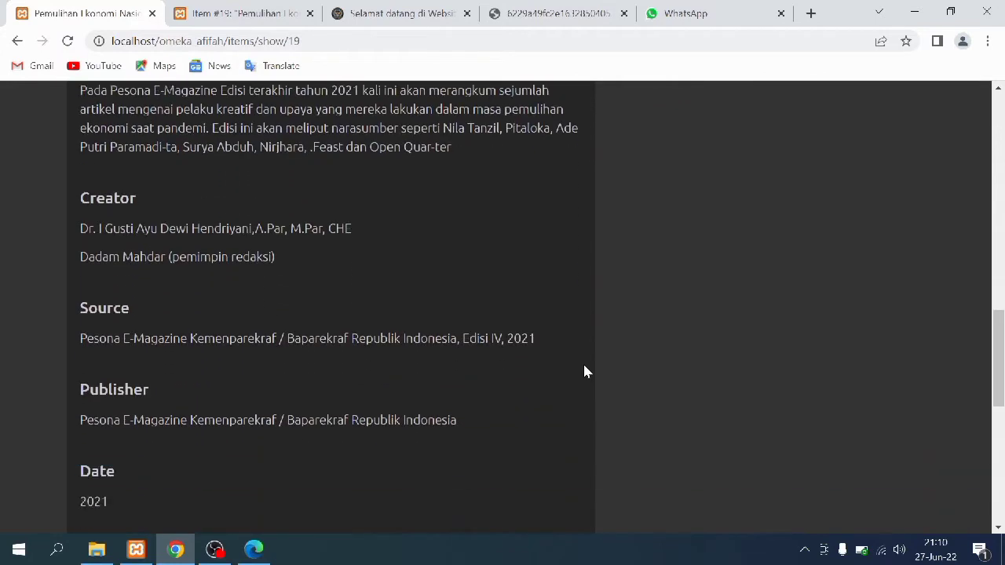
scroll(584, 371, "down", 7)
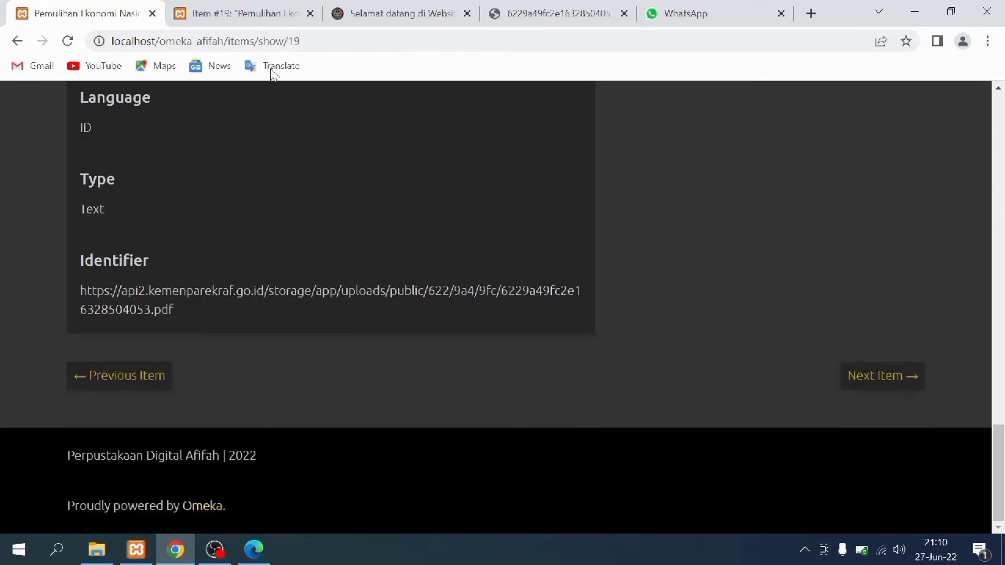
left_click(198, 7)
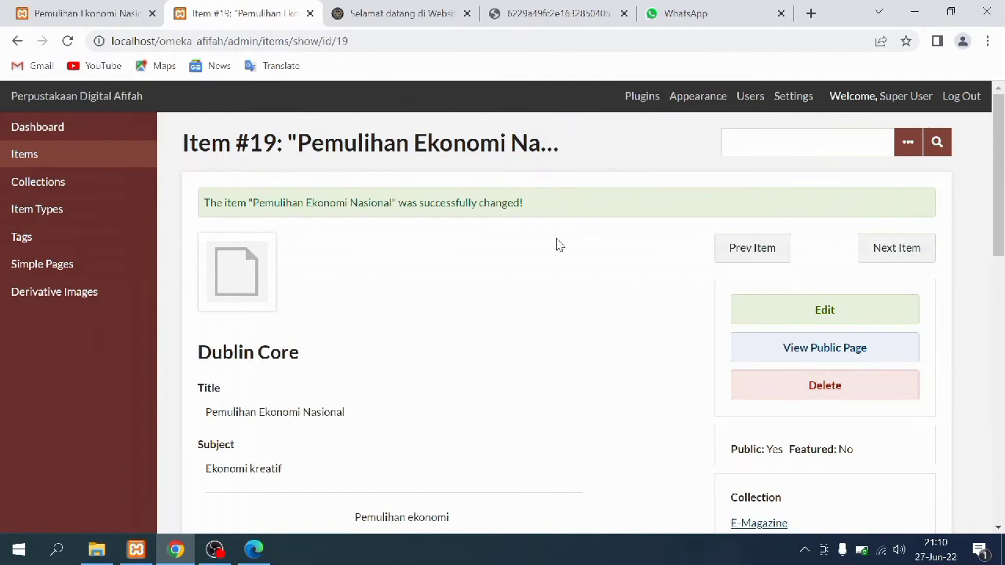
Go through Collections to E-Magazine and edit item #18, Antisipasi pada Gangguan Tumbuh Kembang Anak
left_click(114, 161)
scroll(416, 277, "down", 1)
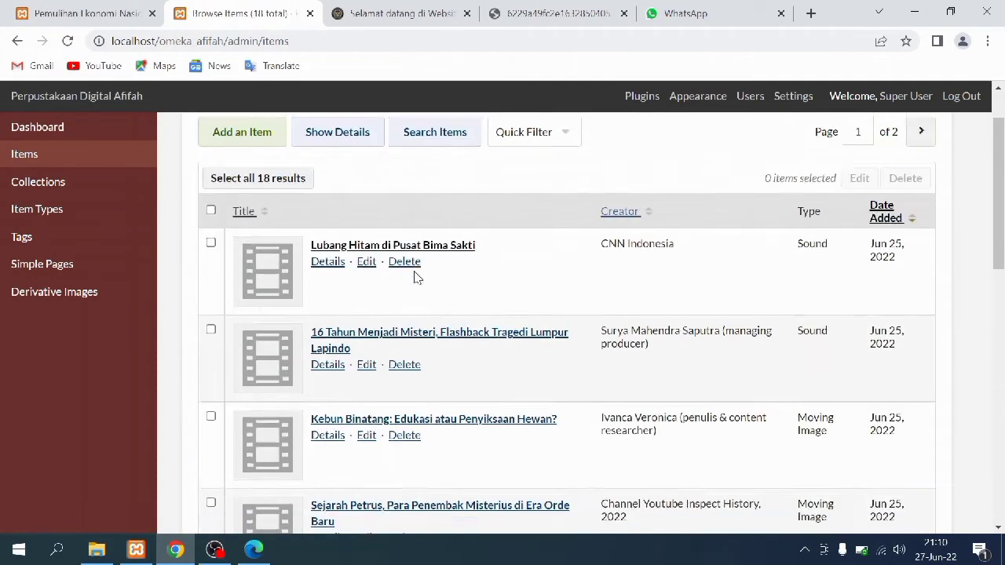
left_click(76, 191)
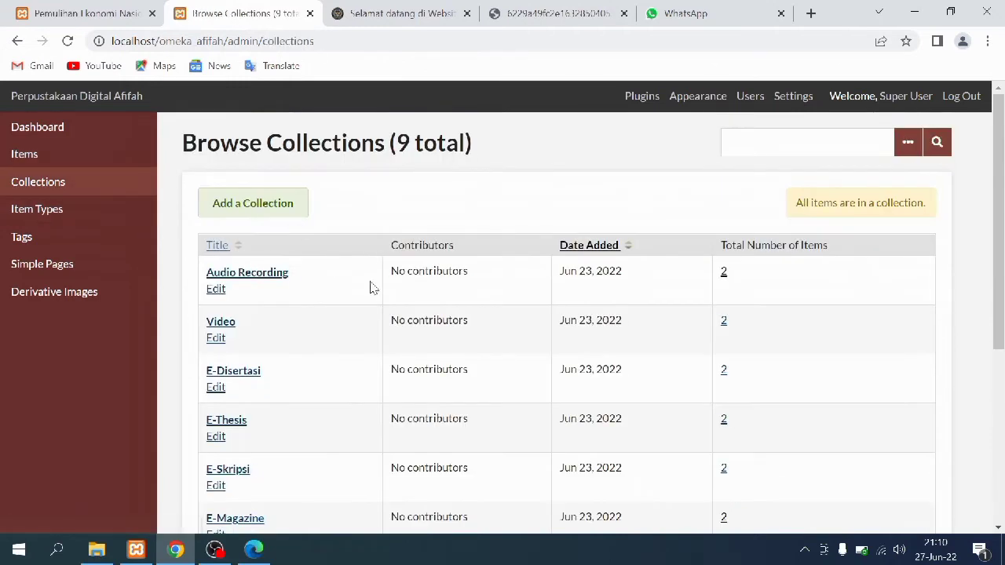
scroll(373, 289, "down", 3)
left_click(722, 284)
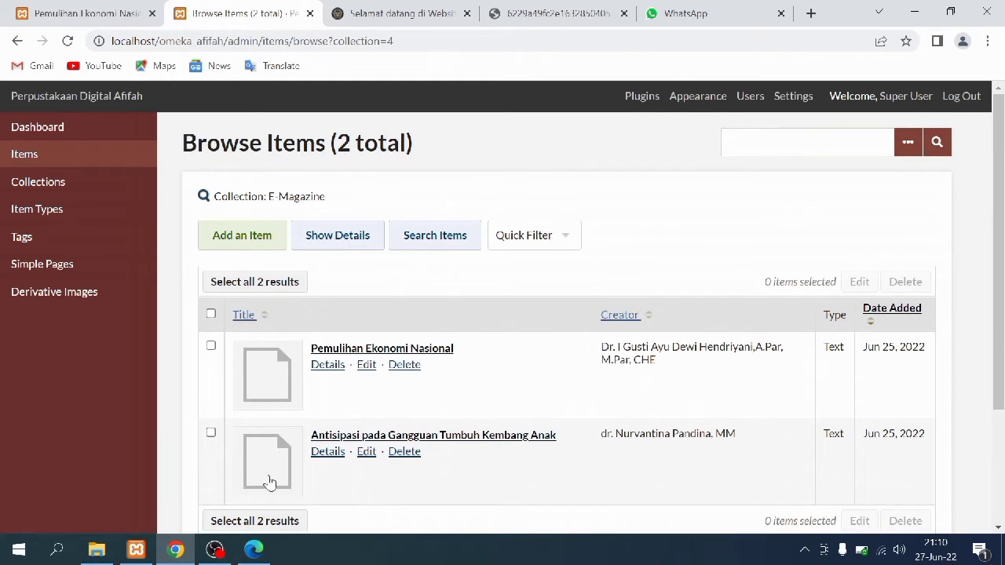
left_click(268, 481)
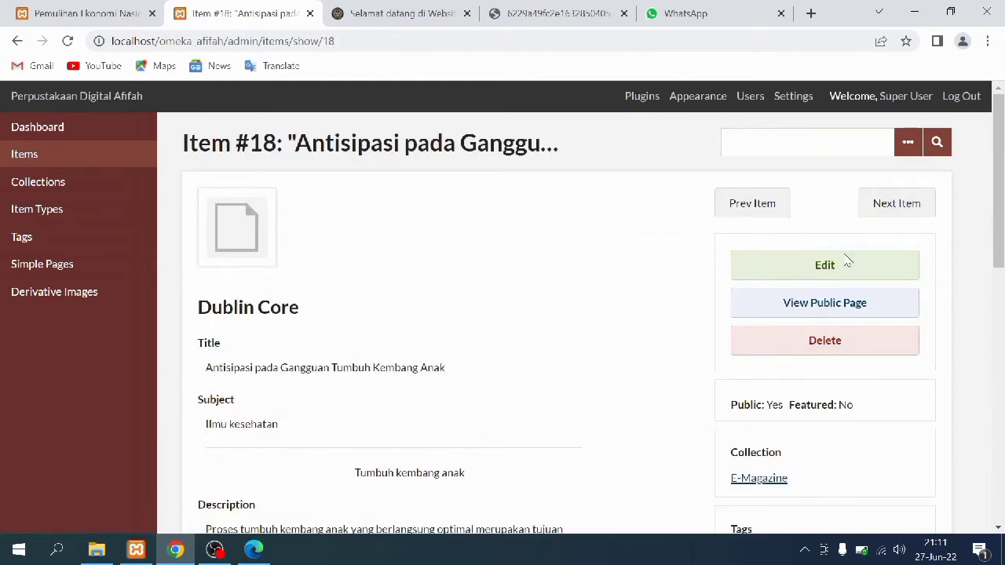
left_click(846, 264)
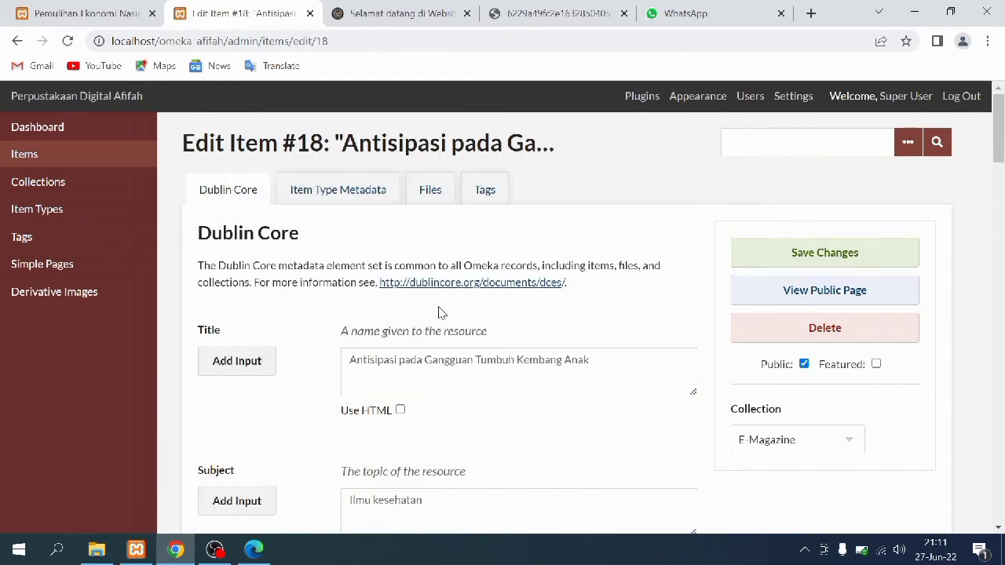
Scroll item #18's Dublin Core fields and check its Item Type Metadata, Files and Tags
scroll(438, 313, "down", 3)
scroll(415, 282, "up", 1)
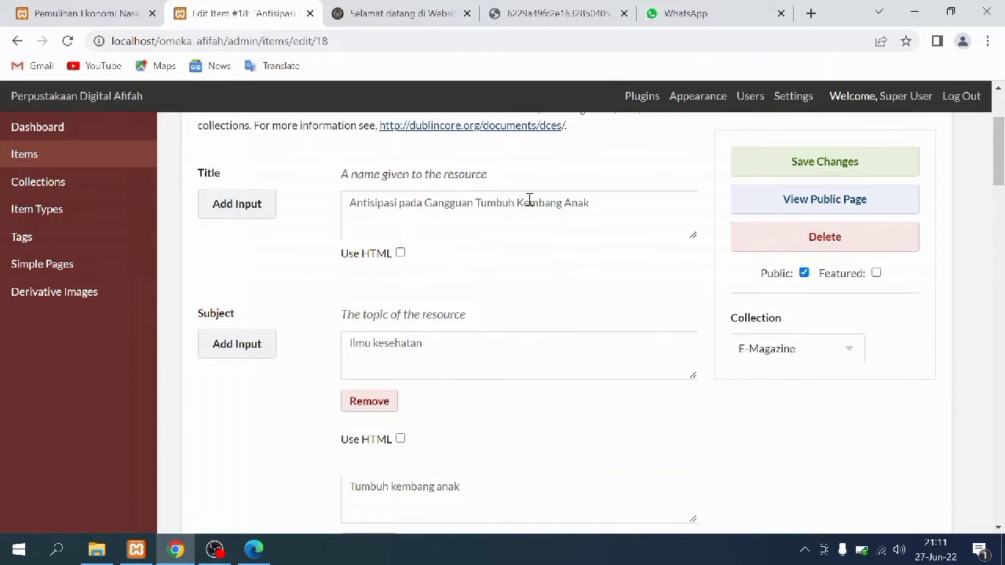
scroll(555, 339, "down", 5)
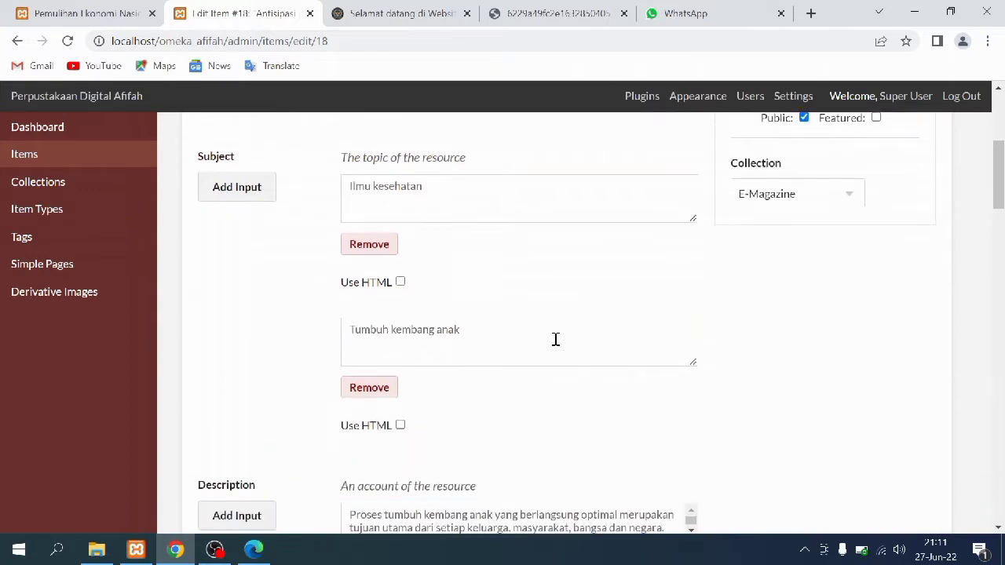
scroll(555, 346, "down", 6)
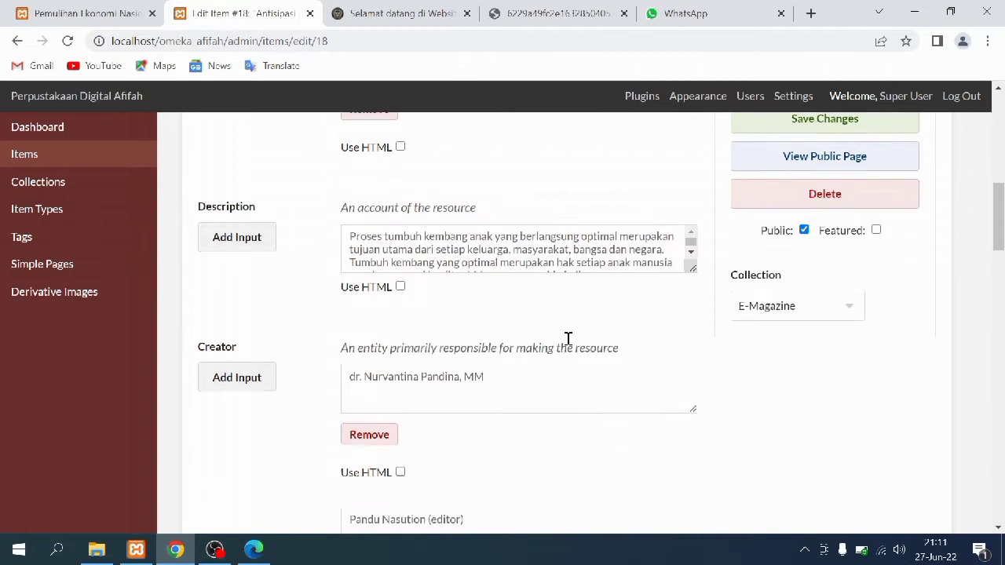
scroll(570, 345, "down", 2)
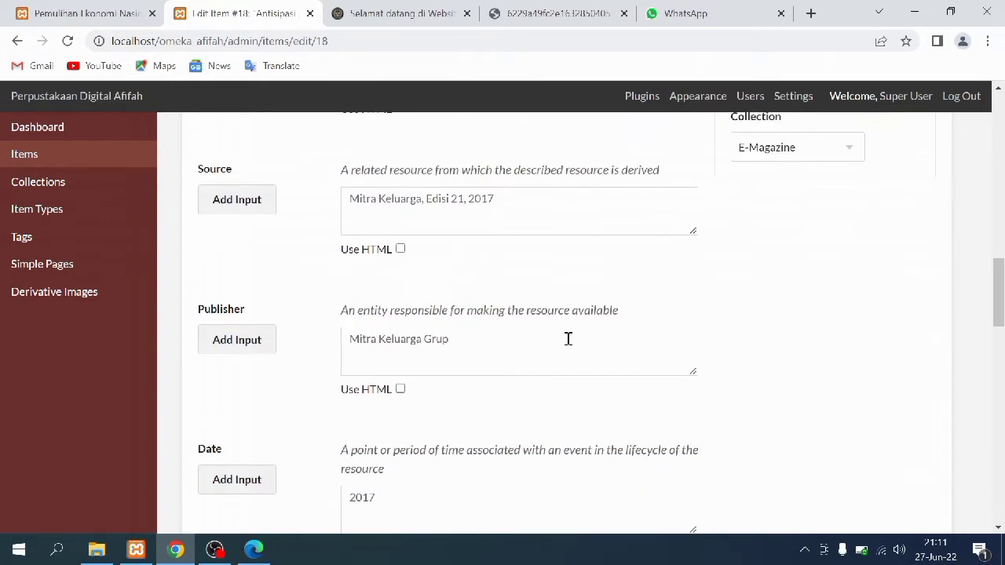
scroll(570, 346, "up", 1)
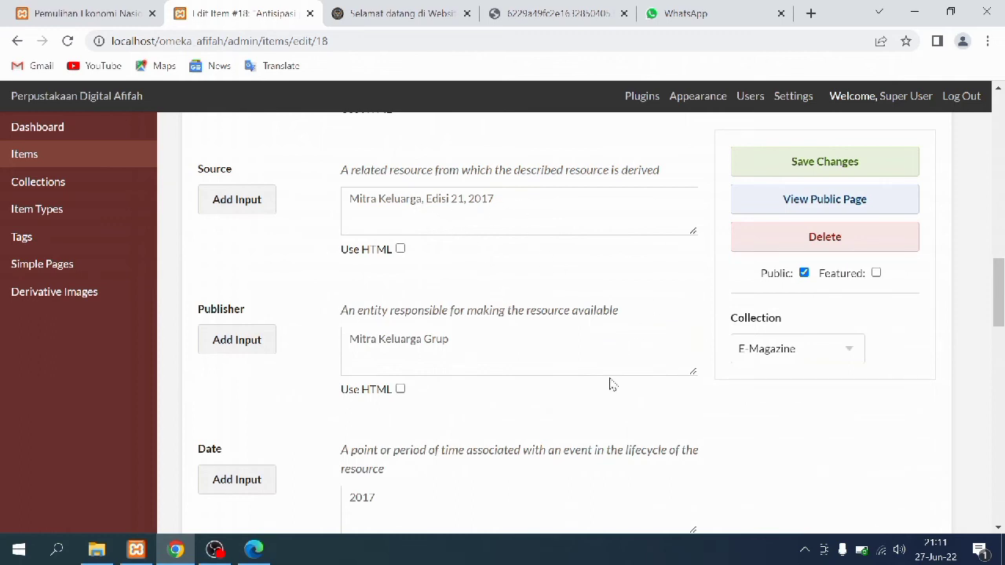
scroll(610, 386, "down", 8)
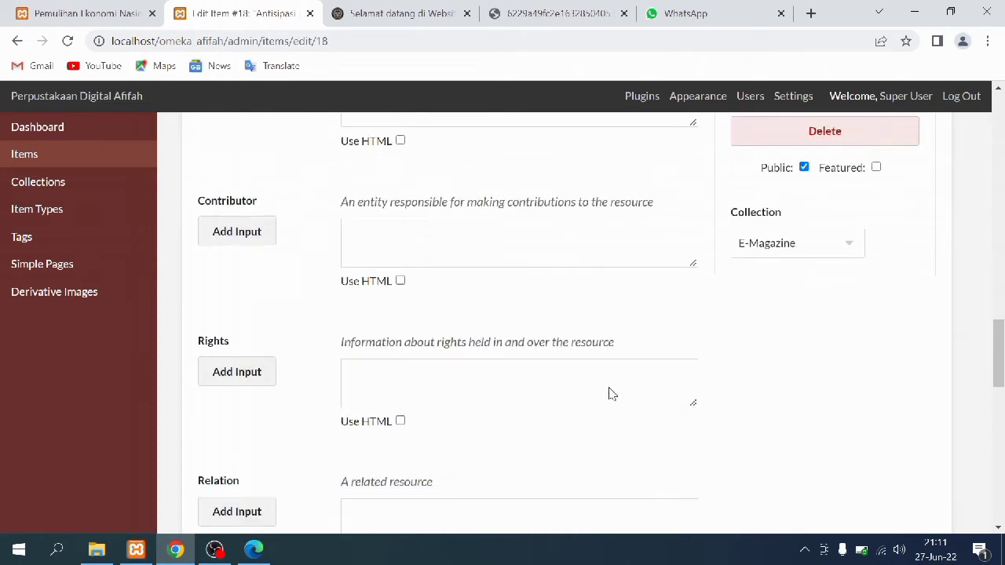
scroll(610, 388, "down", 2)
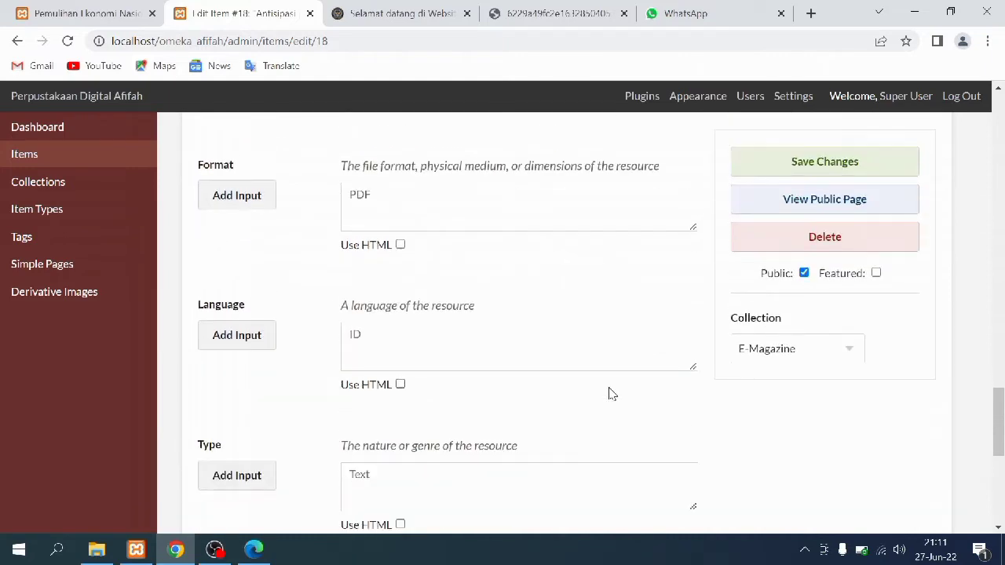
scroll(611, 393, "down", 5)
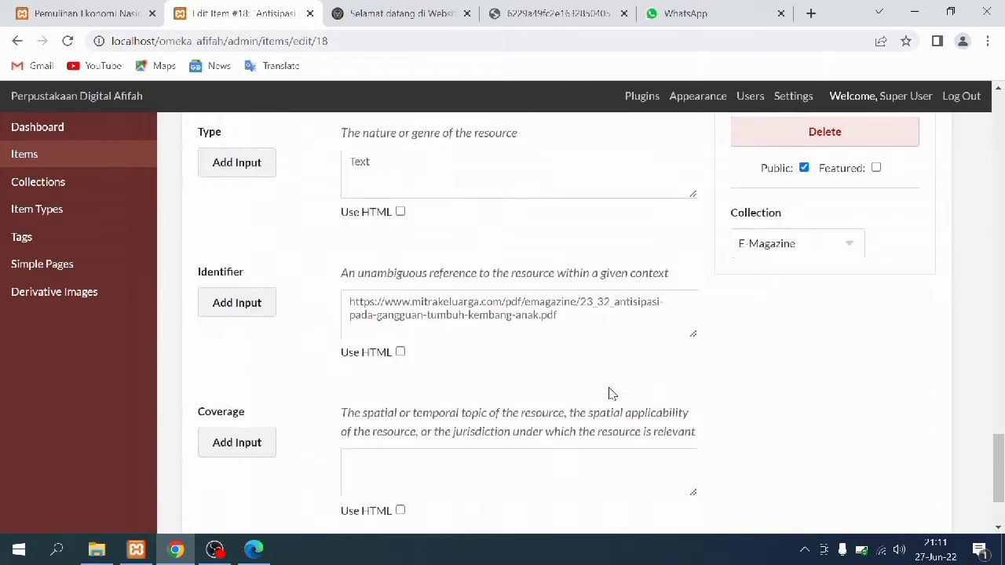
scroll(610, 388, "down", 1)
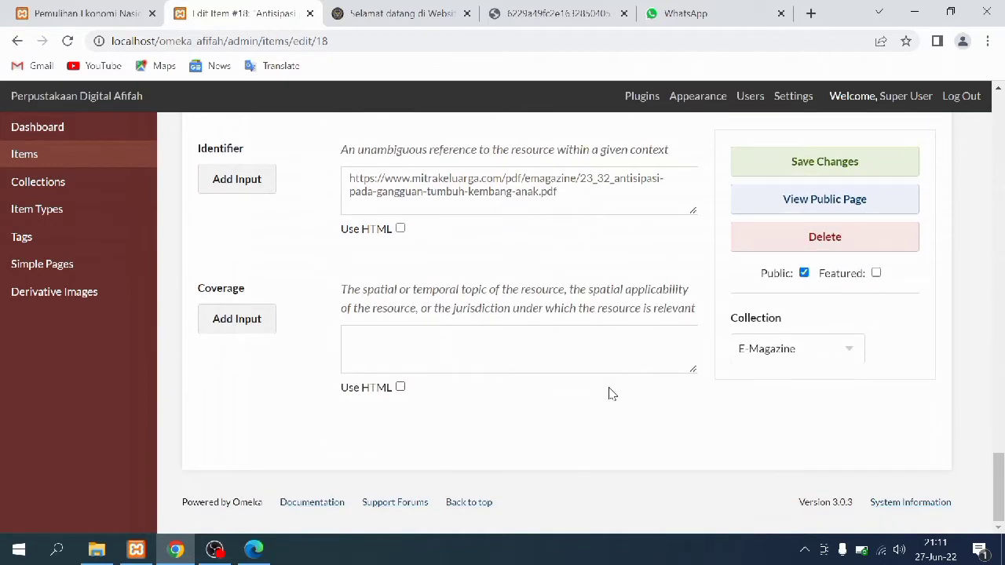
left_click_drag(999, 473, 998, 108)
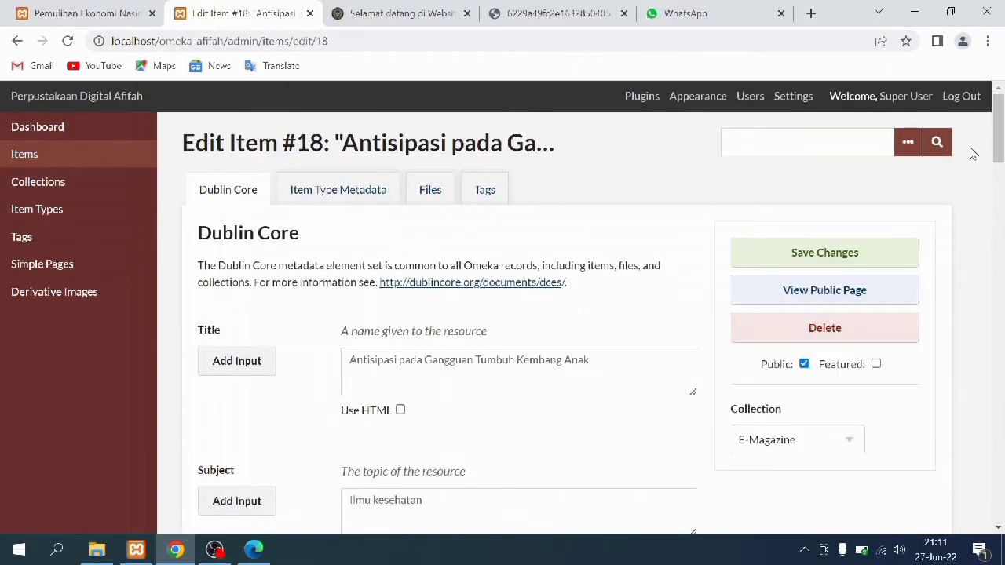
left_click(325, 190)
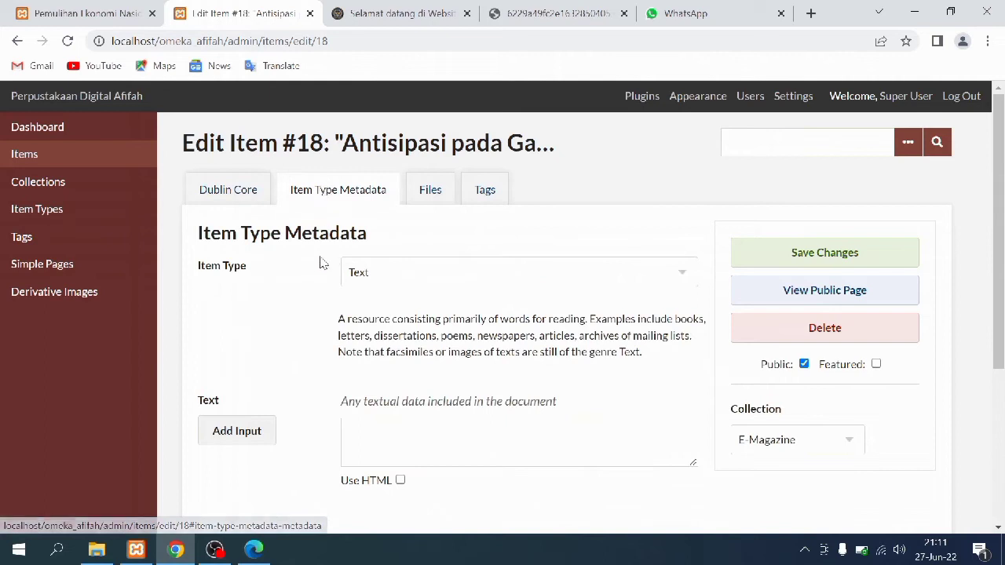
left_click(430, 196)
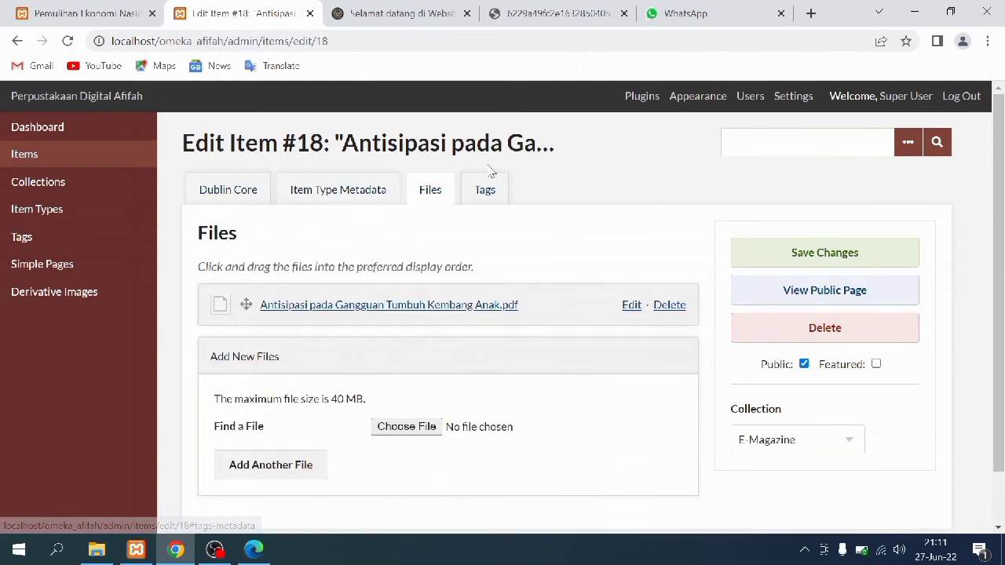
left_click(484, 191)
Leave the Pemulihan Ekonomi Nasional page for E-Magazine and read Antisipasi's public page with its PDF
left_click(72, 10)
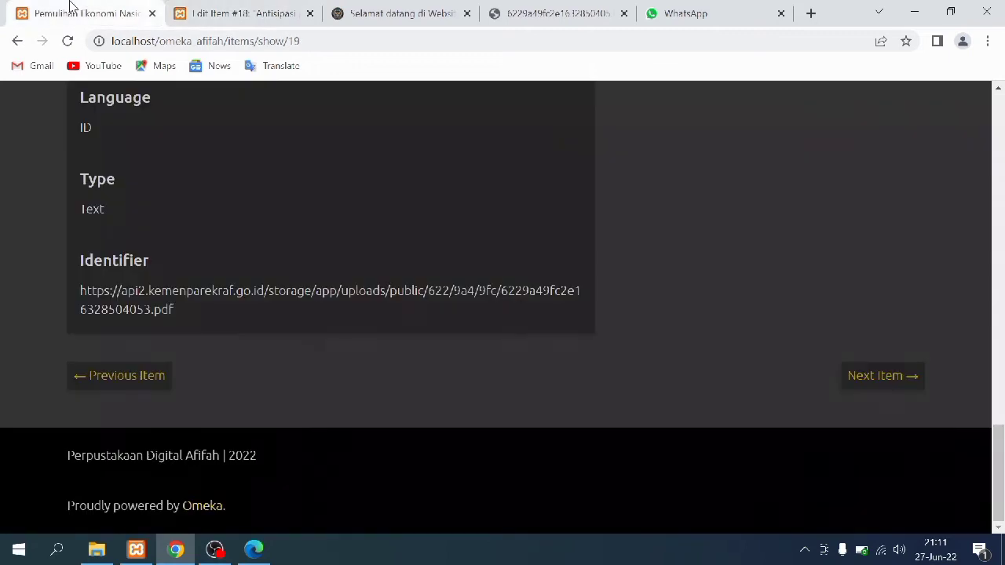
scroll(90, 236, "up", 20)
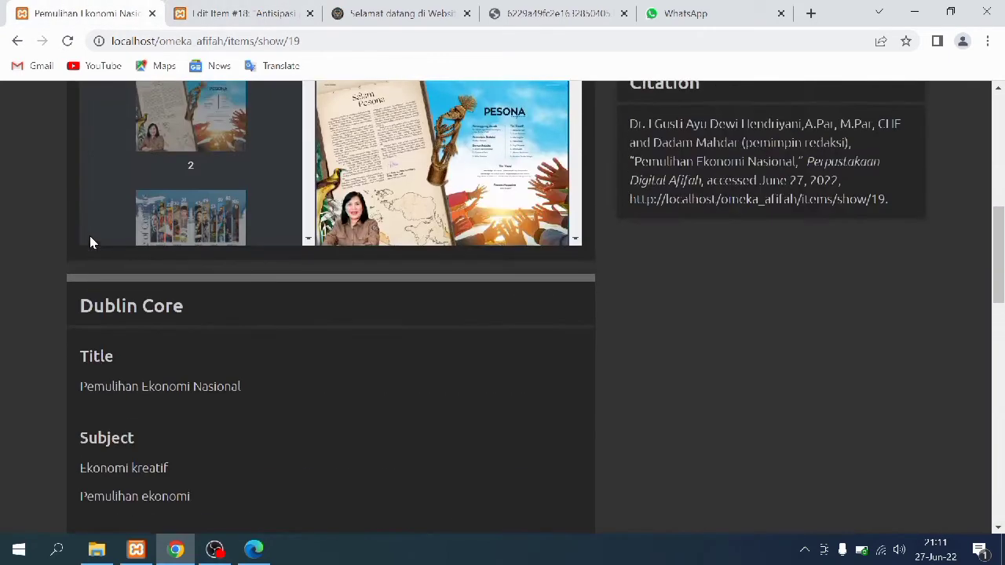
left_click(17, 41)
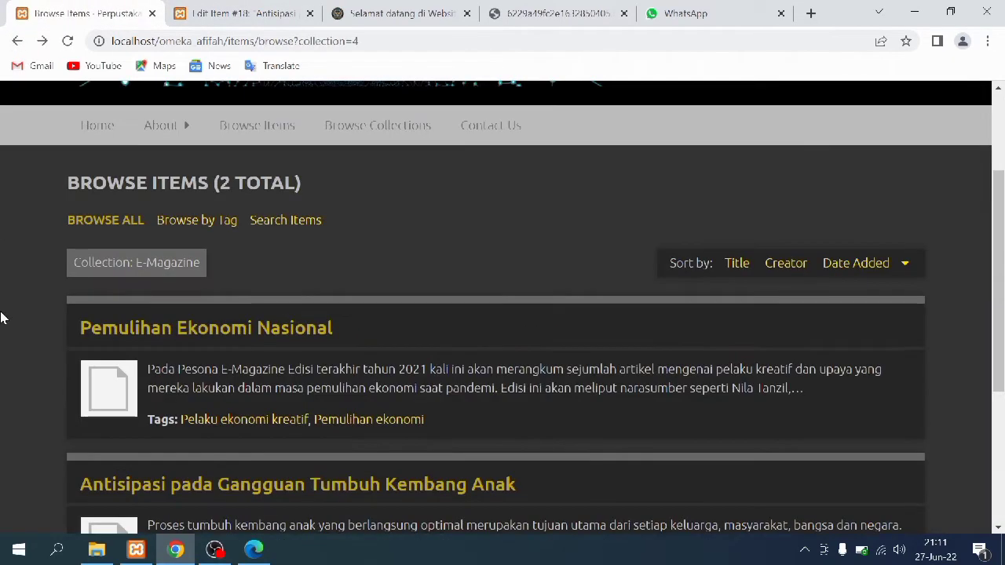
scroll(154, 368, "down", 3)
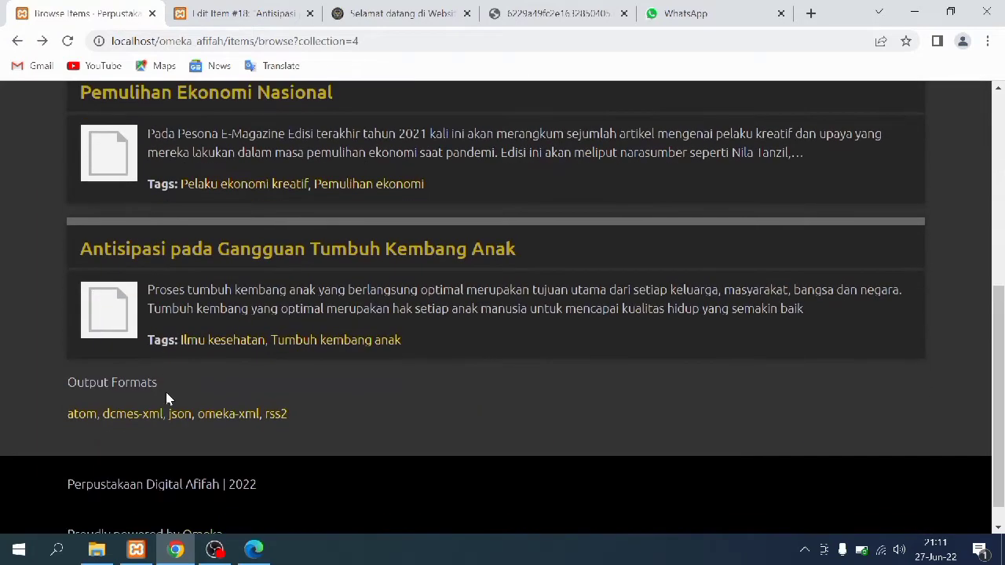
left_click(110, 318)
scroll(75, 416, "down", 4)
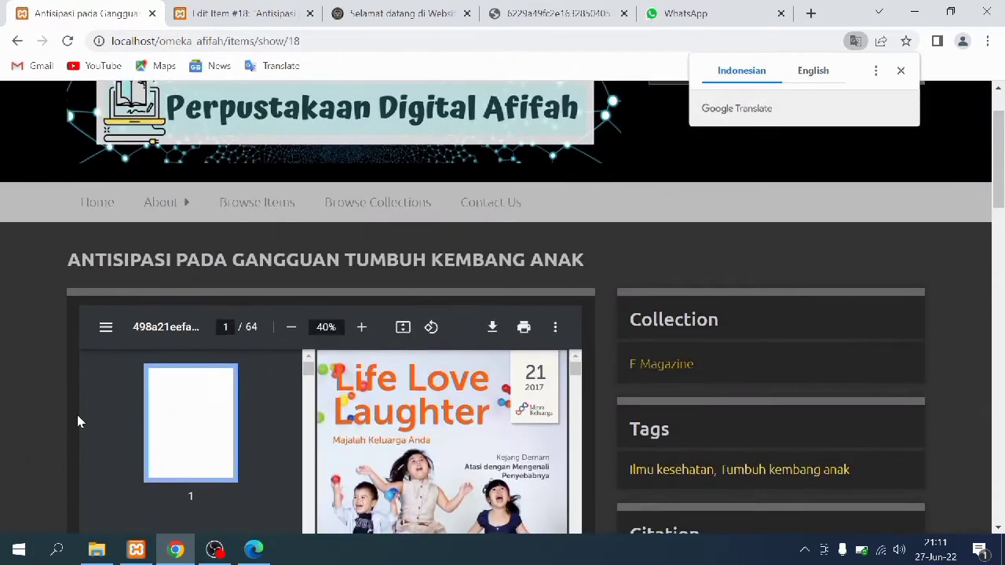
scroll(72, 417, "down", 10)
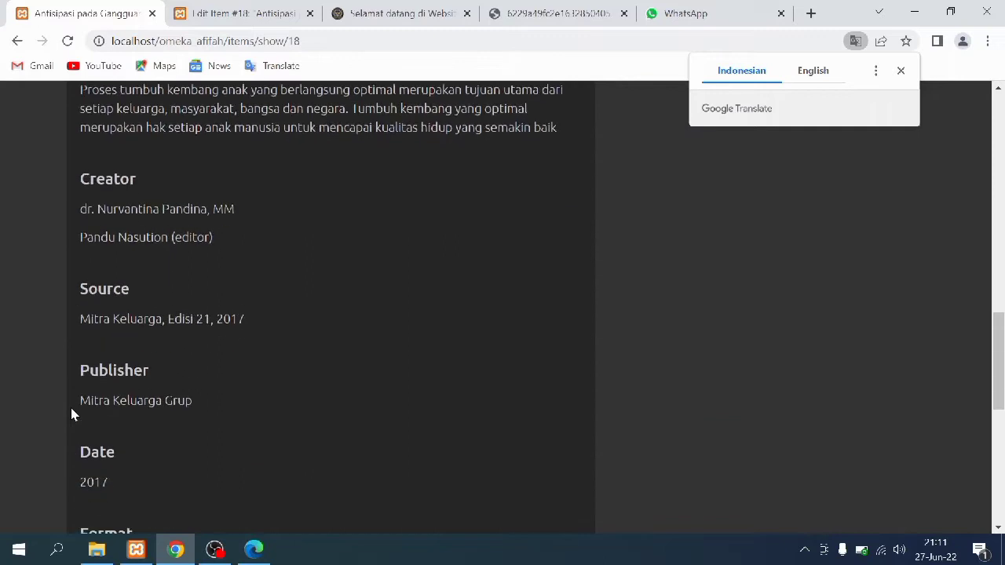
scroll(71, 409, "down", 6)
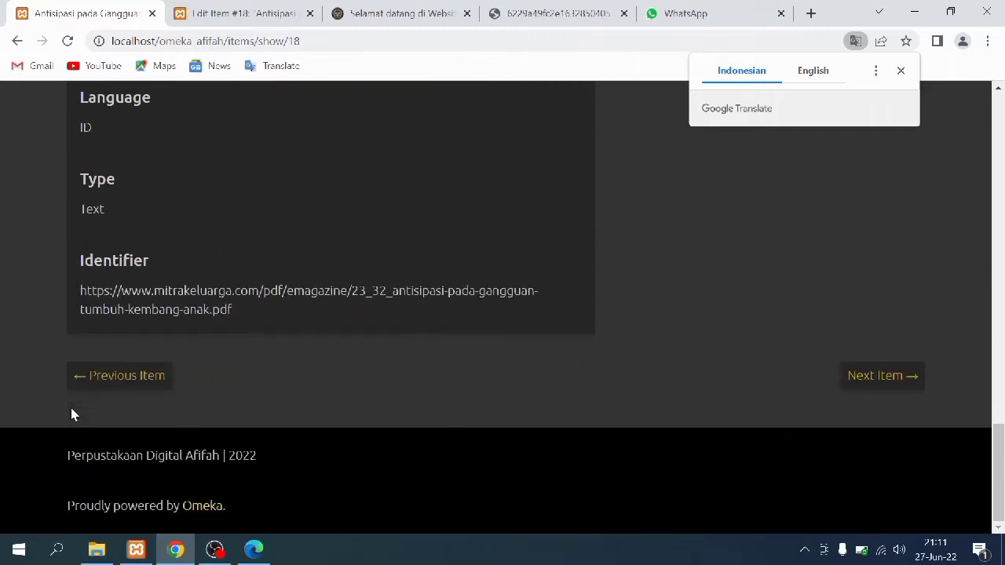
scroll(81, 404, "up", 5)
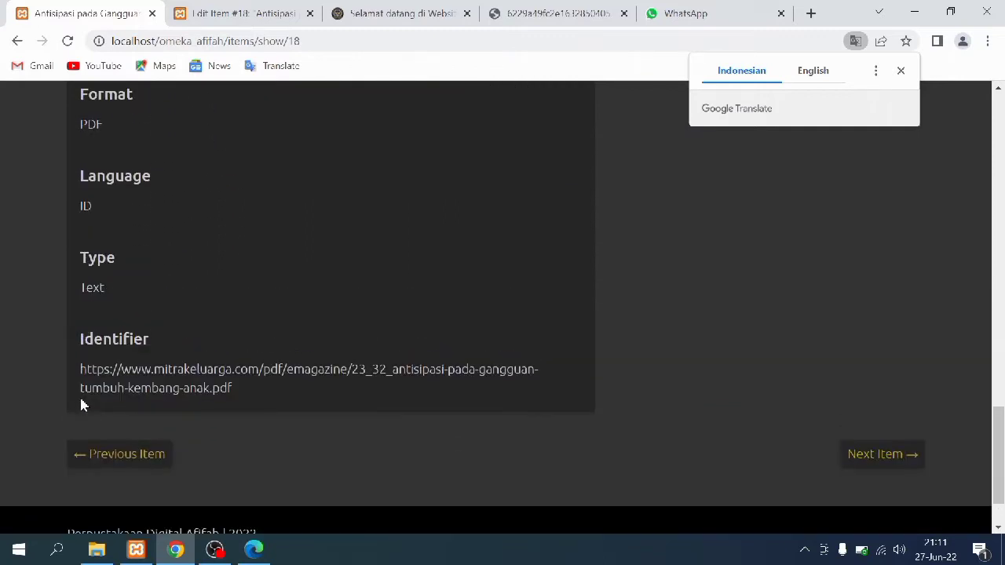
scroll(82, 403, "up", 4)
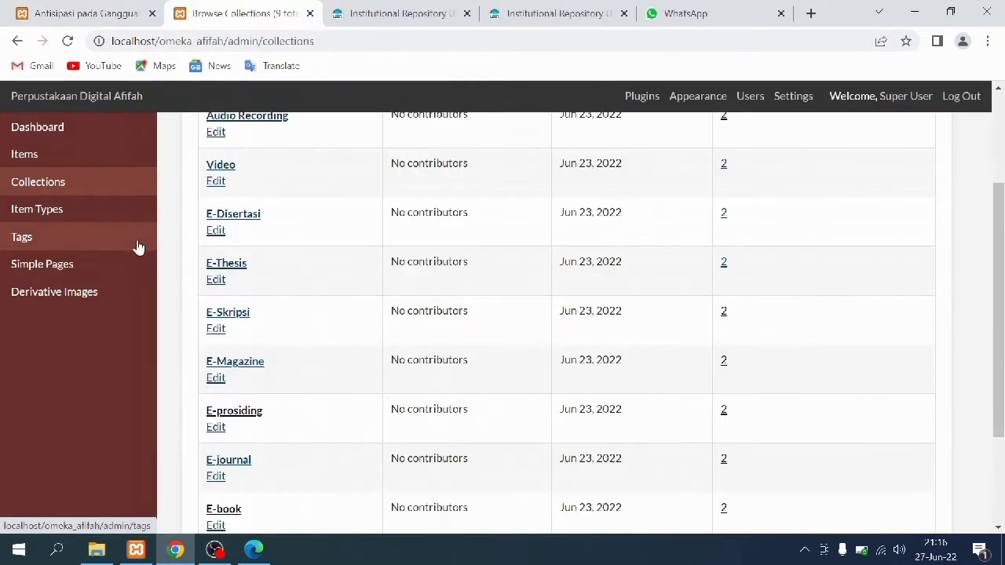
Edit Program Library Class (#14) from E-Skripsi and drag its Description box taller to show the abstract
left_click(725, 317)
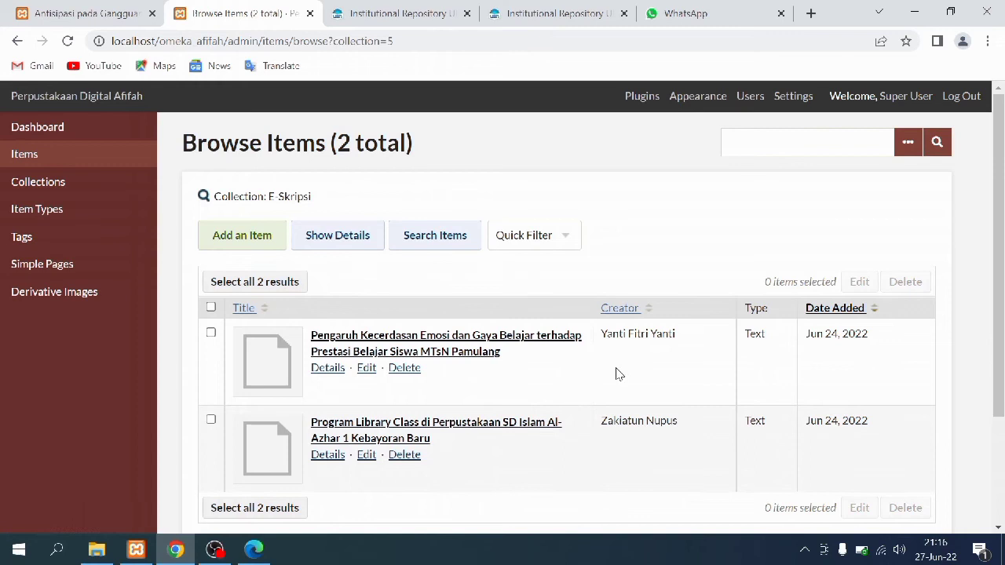
left_click(241, 464)
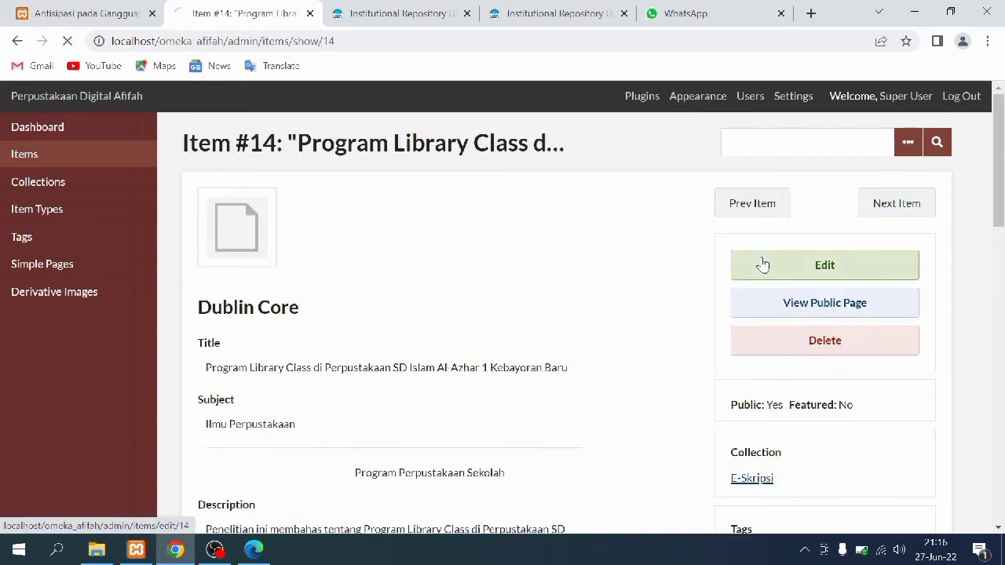
left_click(760, 266)
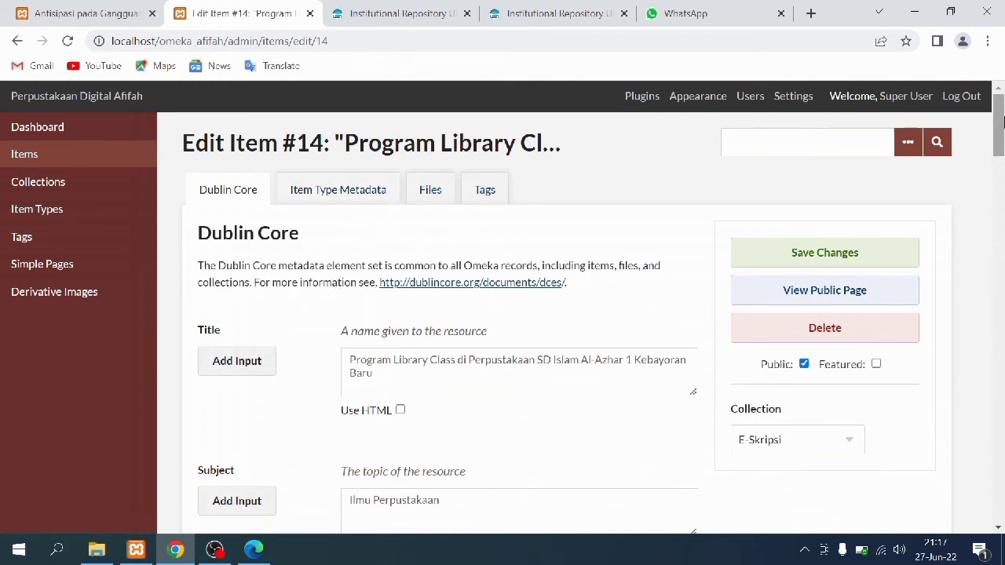
left_click_drag(999, 139, 999, 155)
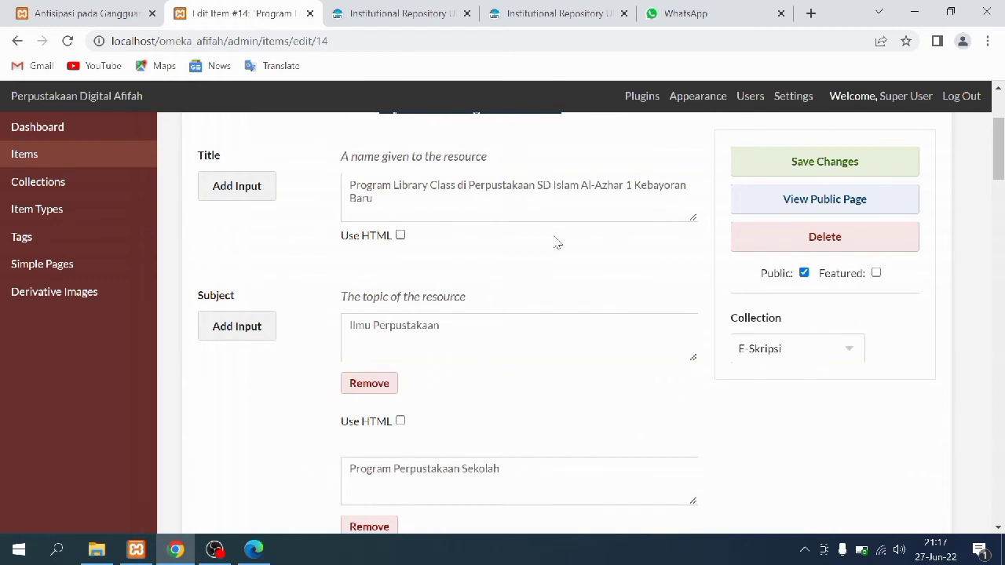
left_click_drag(1000, 145, 1002, 169)
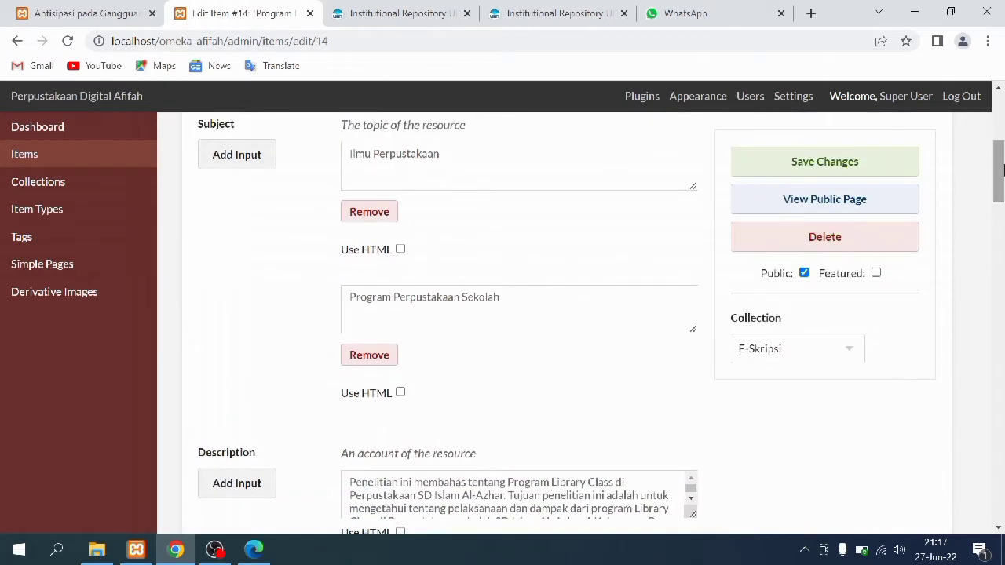
left_click_drag(1000, 168, 1003, 208)
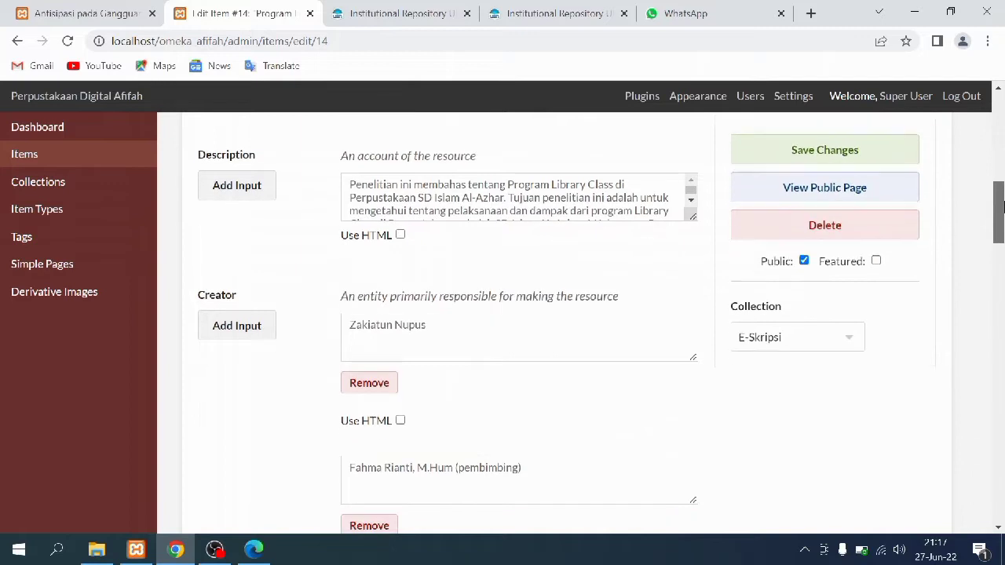
left_click_drag(689, 214, 696, 403)
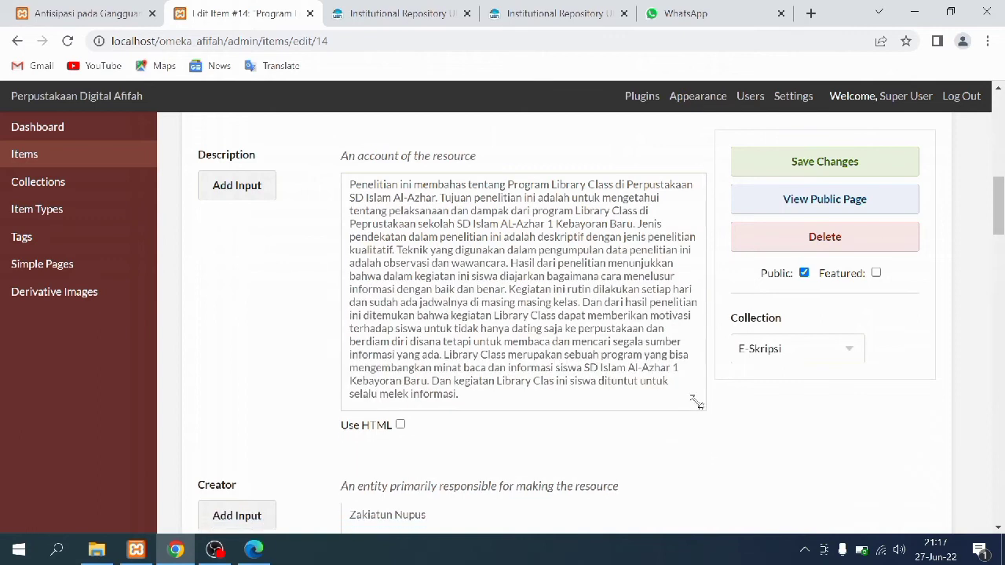
Open the thesis's repository record, mark its Abstract heading, then scroll item #14's form past Publisher and Date
left_click(398, 11)
left_click(539, 11)
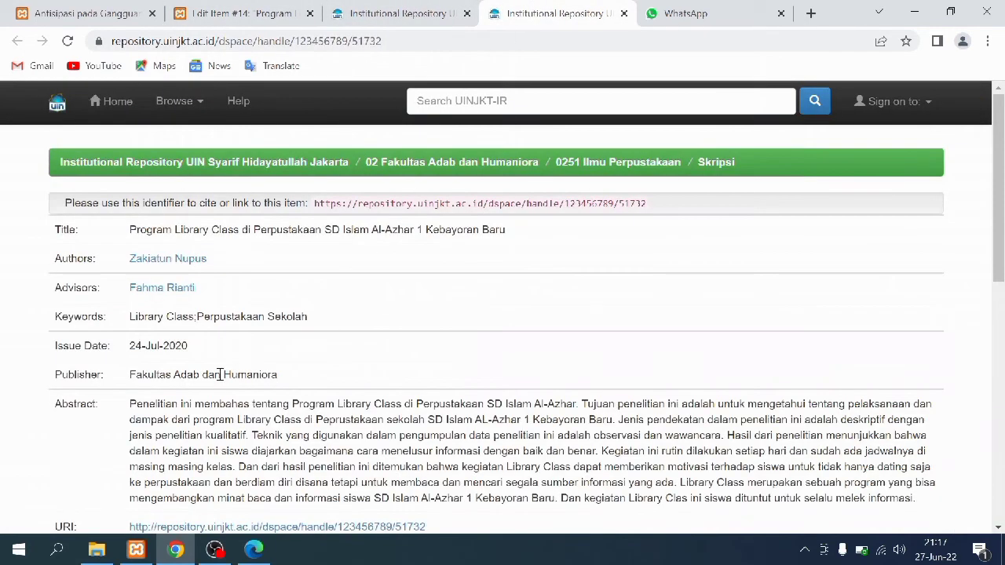
left_click_drag(55, 405, 98, 406)
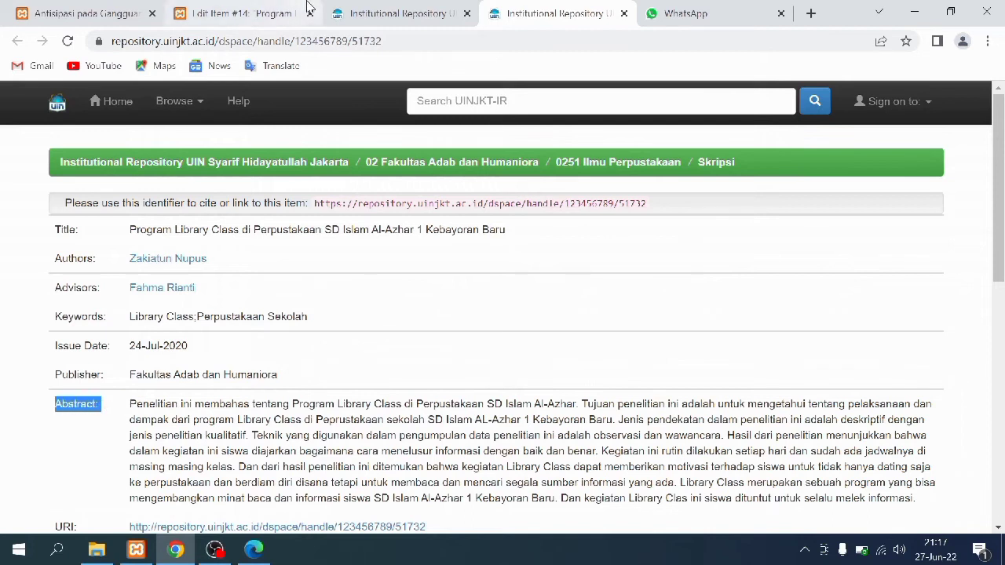
left_click(259, 9)
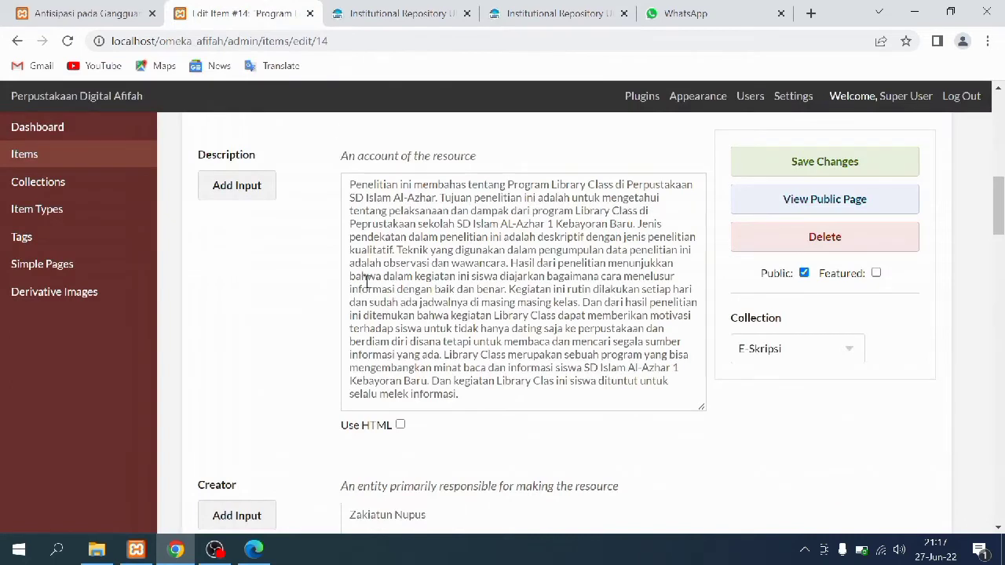
scroll(366, 283, "down", 4)
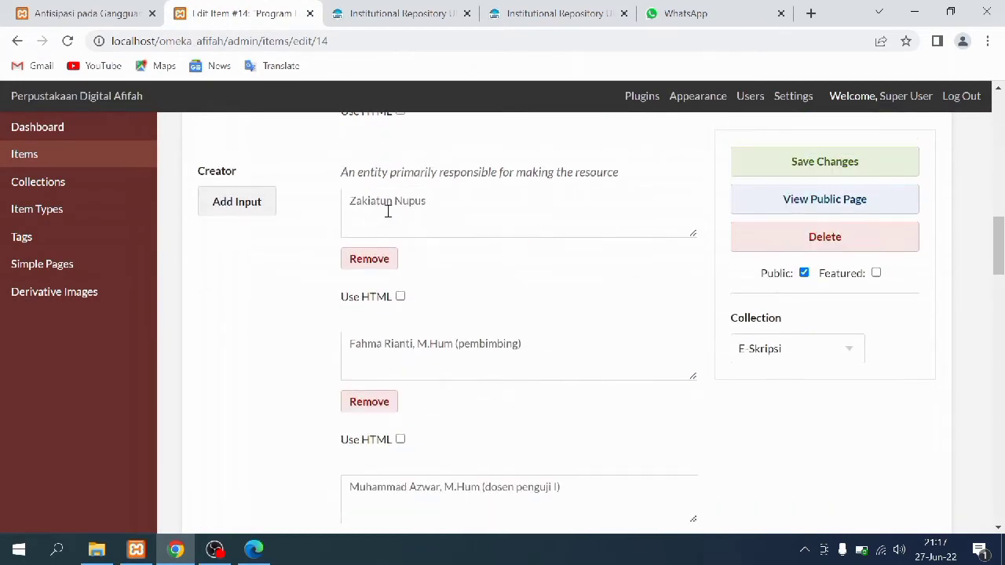
scroll(517, 220, "down", 1)
scroll(518, 227, "up", 1)
scroll(479, 330, "down", 3)
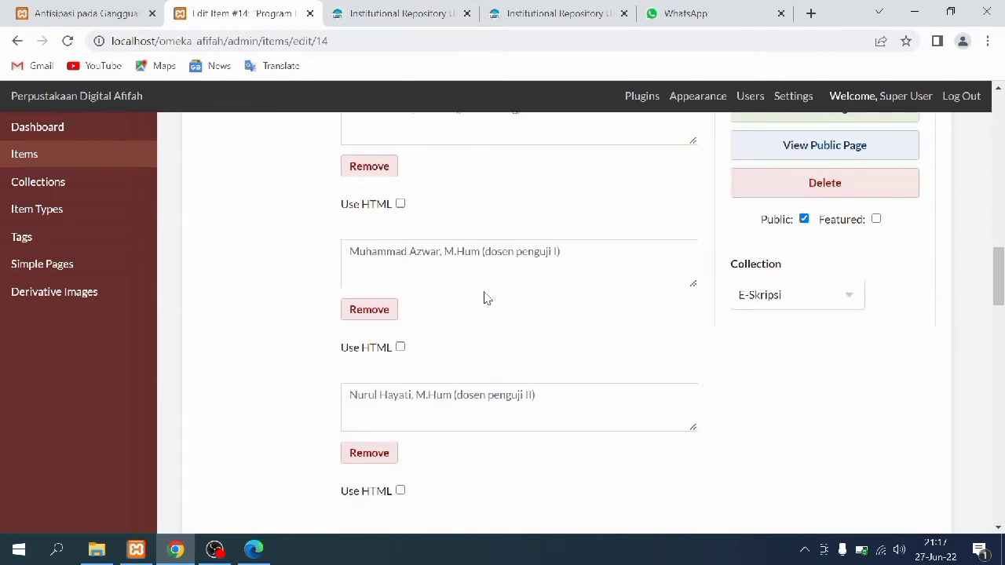
scroll(484, 298, "up", 1)
scroll(492, 269, "down", 4)
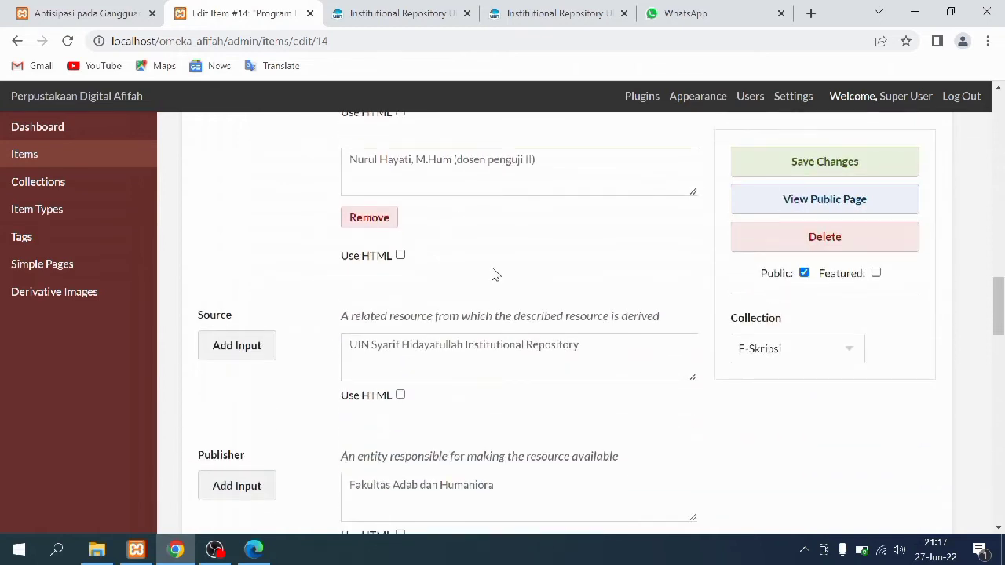
scroll(495, 276, "down", 2)
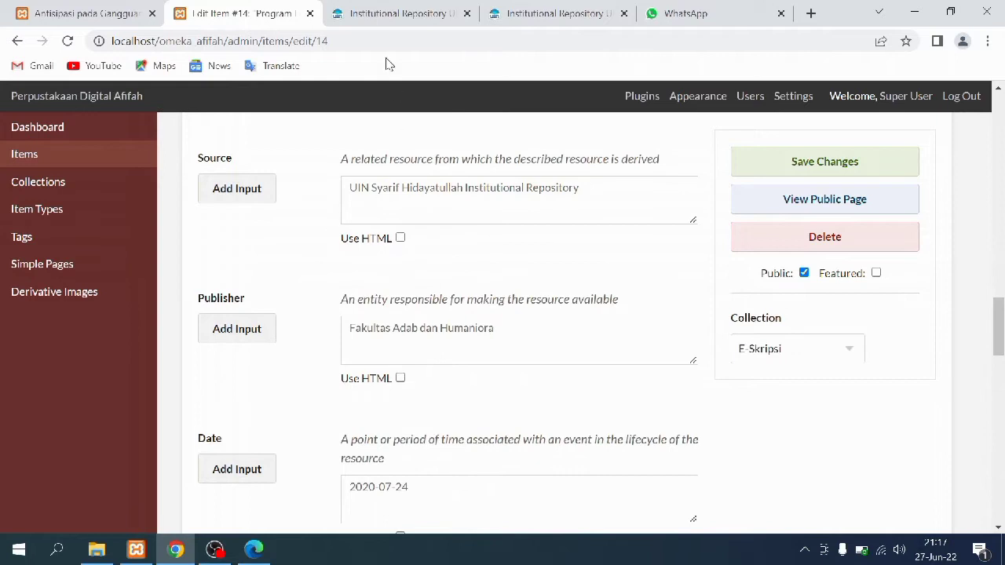
Look over the institutional repository home page, then reopen the thesis's repository record for comparison
left_click(372, 9)
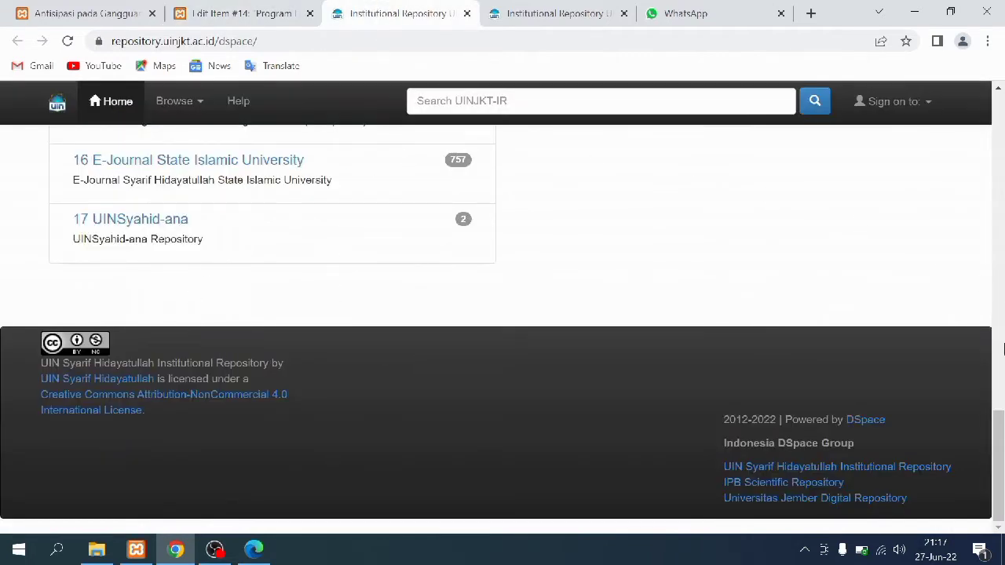
left_click_drag(999, 448, 999, 126)
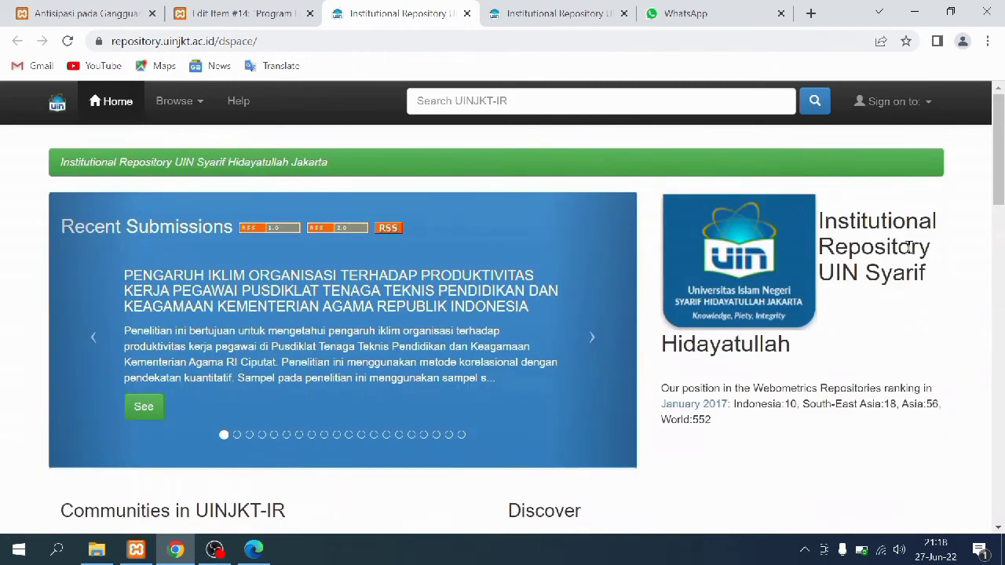
left_click(281, 9)
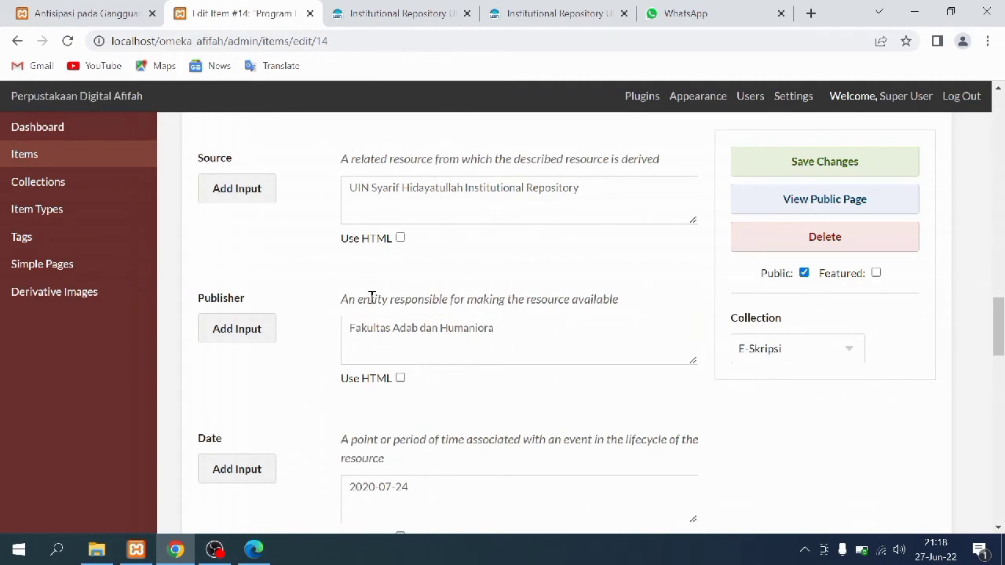
scroll(377, 354, "down", 2)
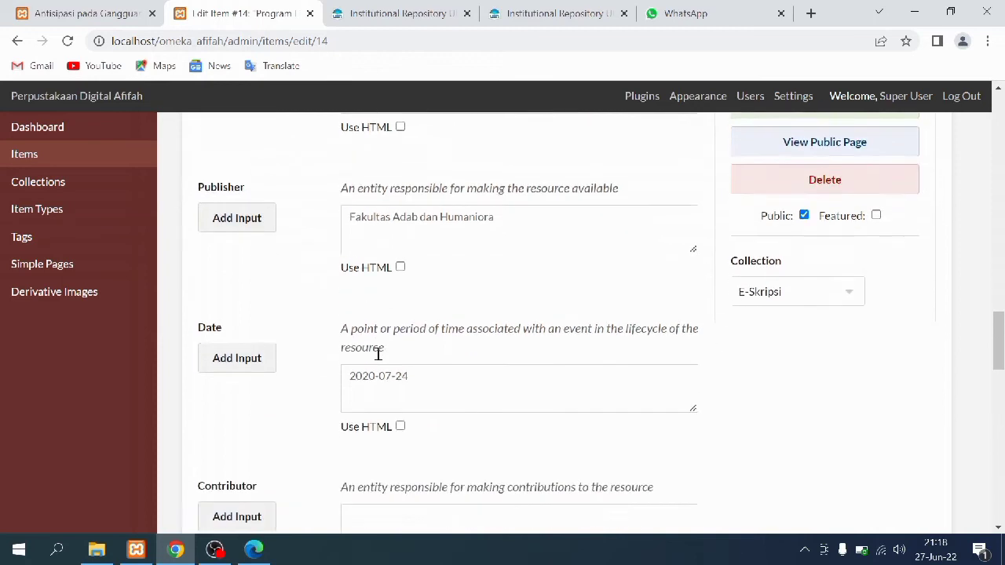
left_click(537, 11)
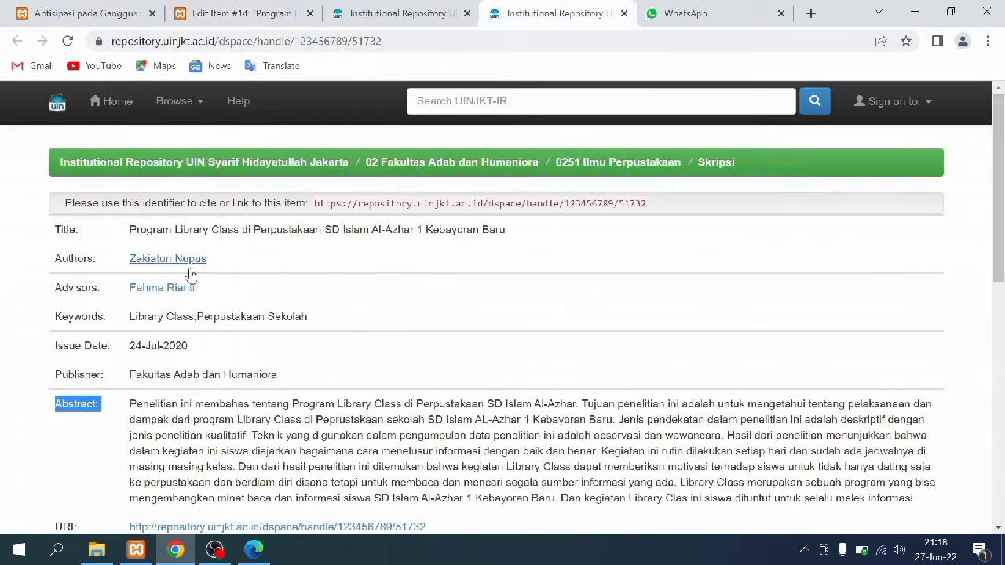
Compare the repository's Publisher row and the thesis PDF against item #14's fields
left_click_drag(52, 378, 281, 377)
left_click(297, 8)
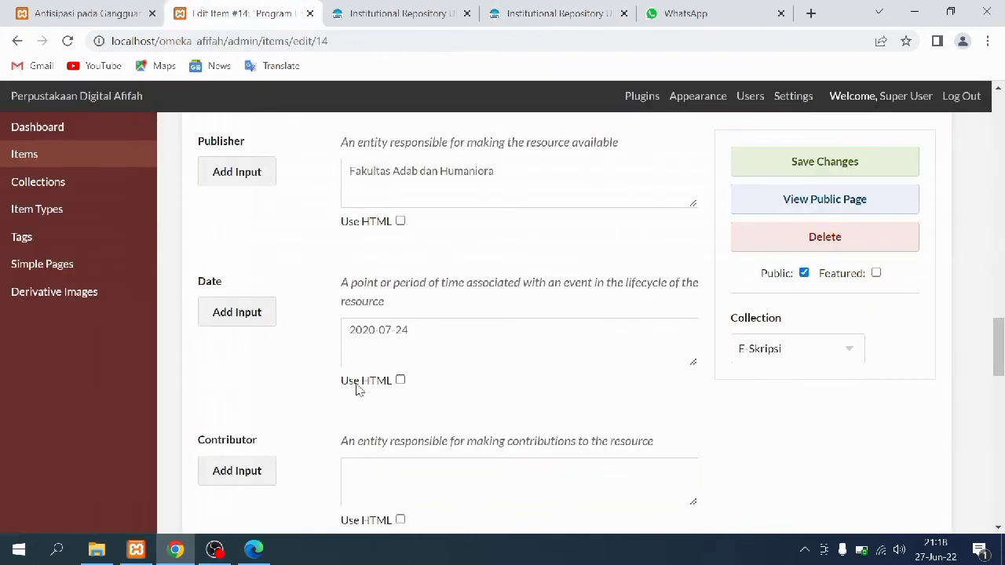
scroll(385, 312, "down", 3)
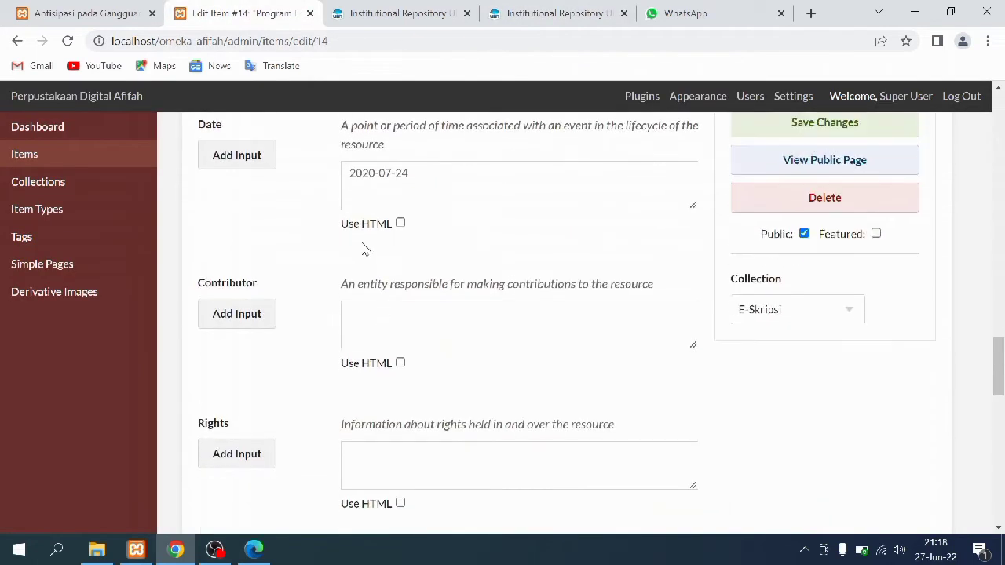
left_click(254, 549)
scroll(530, 336, "down", 5)
scroll(530, 335, "down", 10)
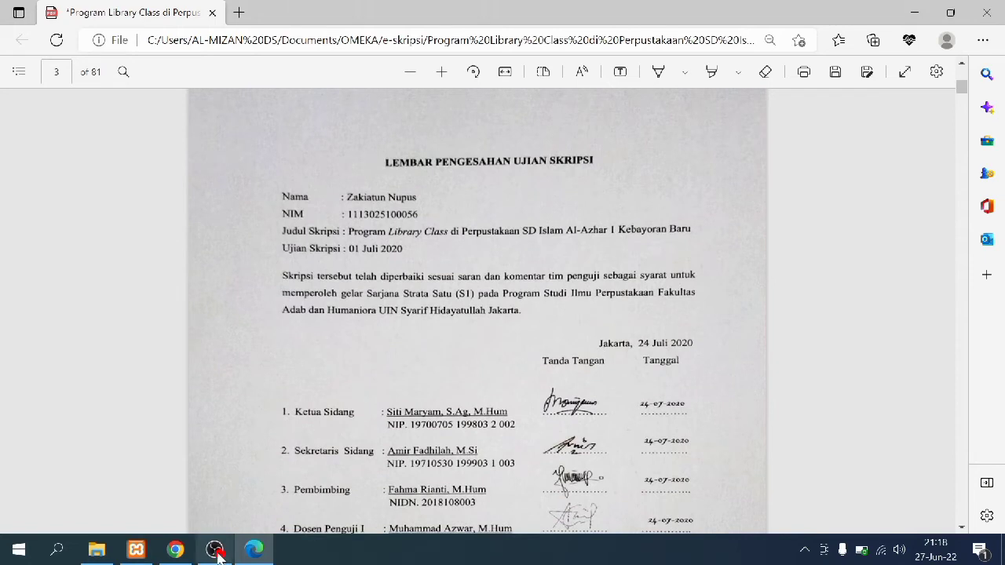
left_click(179, 551)
Scroll through item #14's fields and recheck the repository record, selecting its web address
scroll(274, 287, "down", 4)
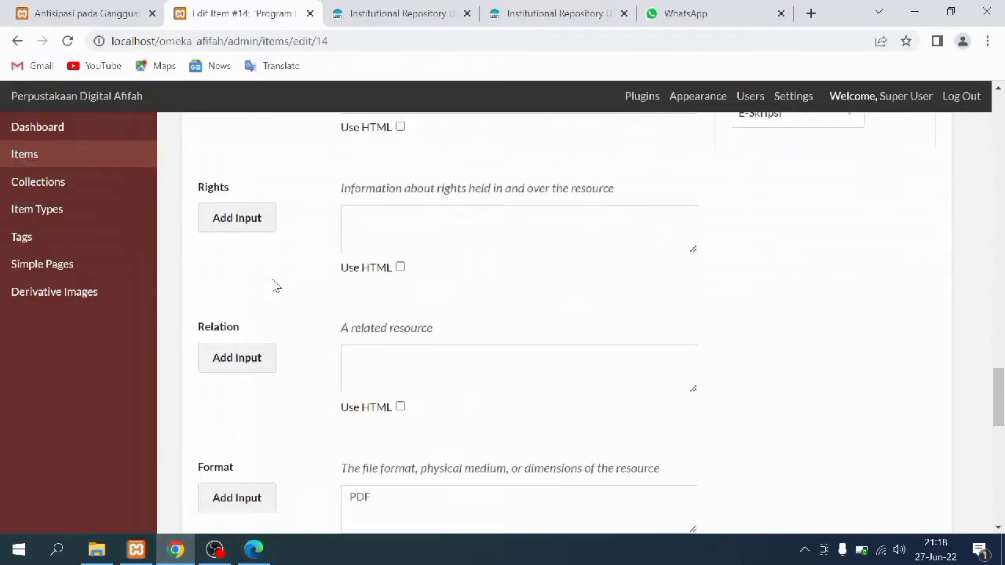
scroll(274, 286, "up", 2)
scroll(276, 287, "down", 4)
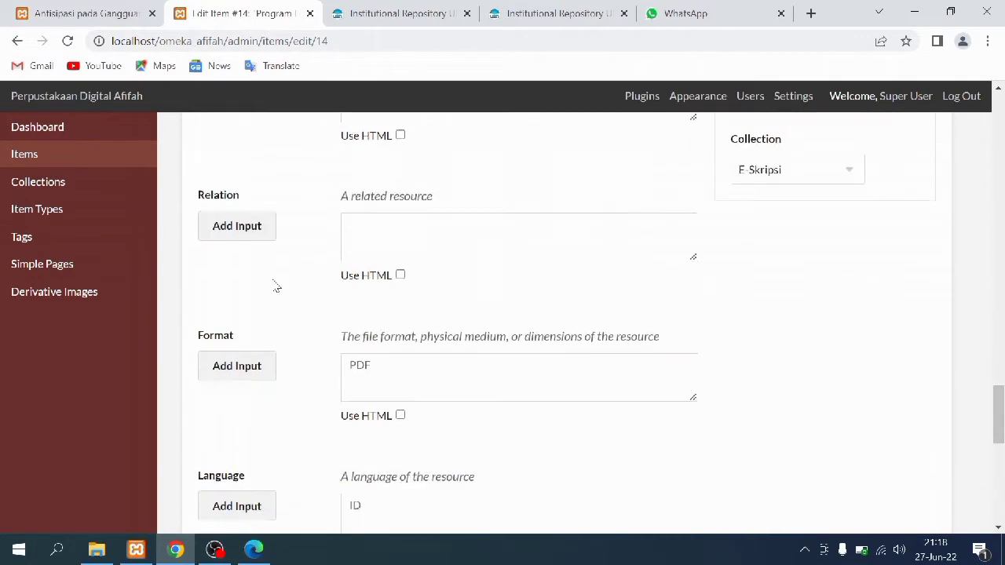
scroll(277, 285, "up", 1)
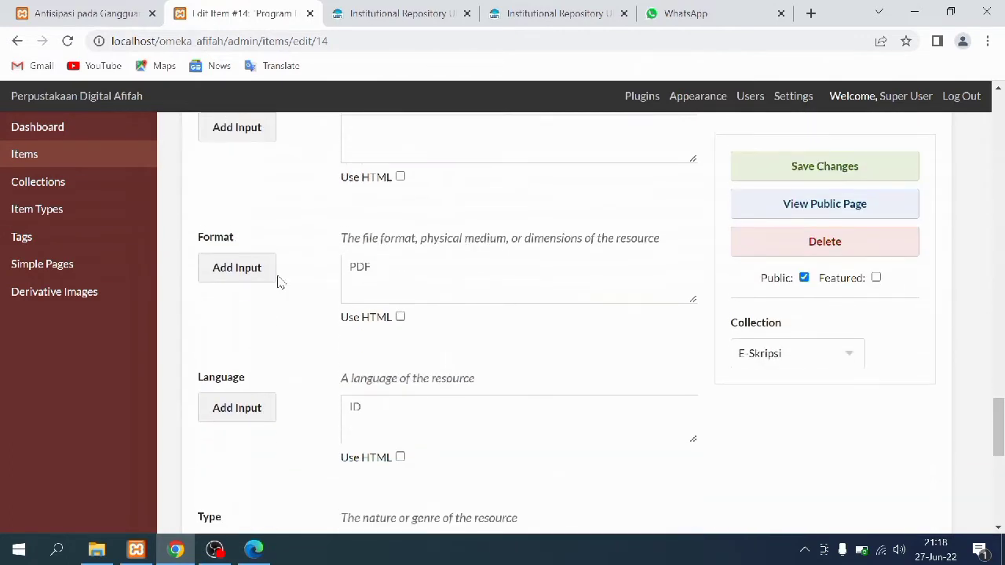
scroll(281, 280, "up", 4)
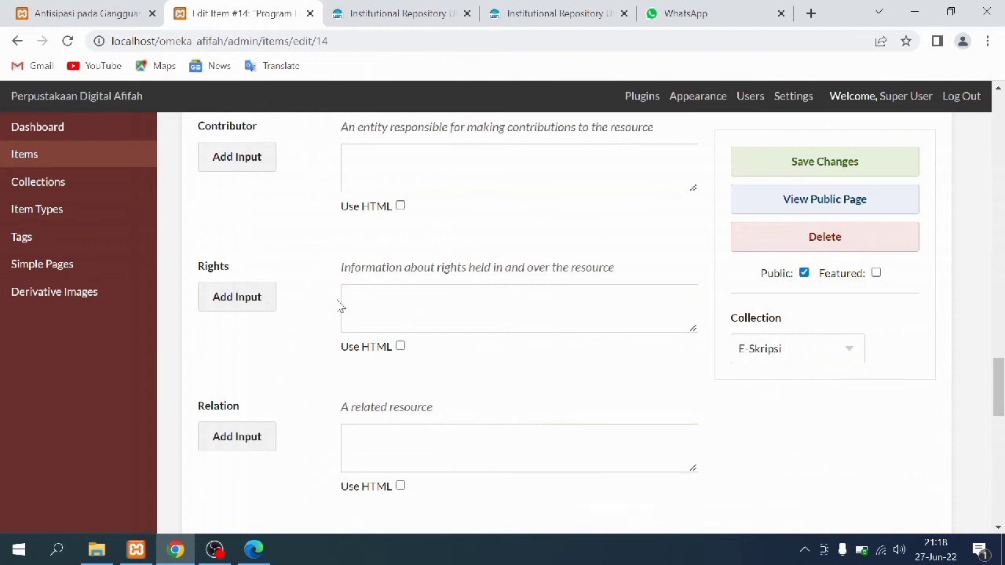
scroll(342, 303, "down", 7)
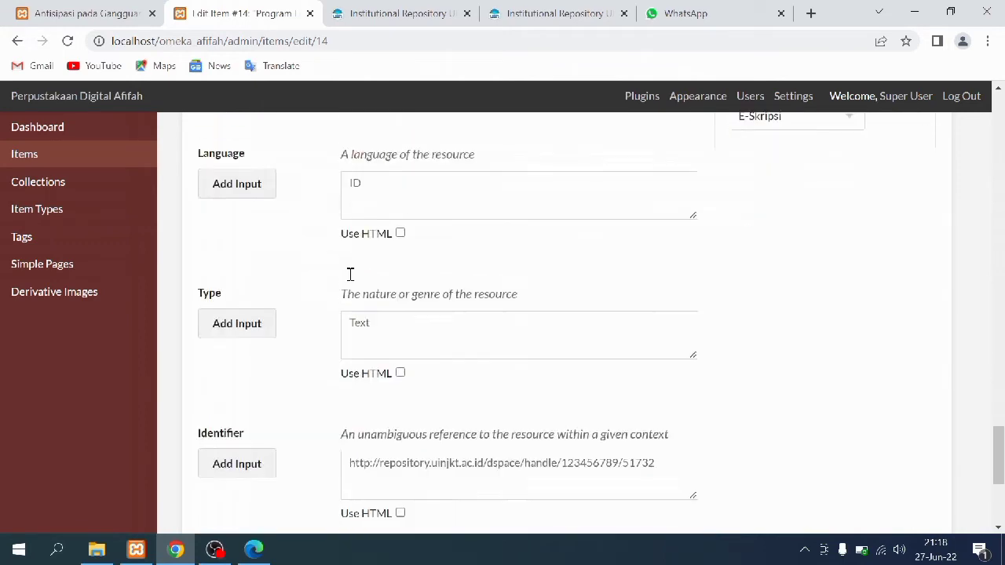
scroll(350, 274, "up", 2)
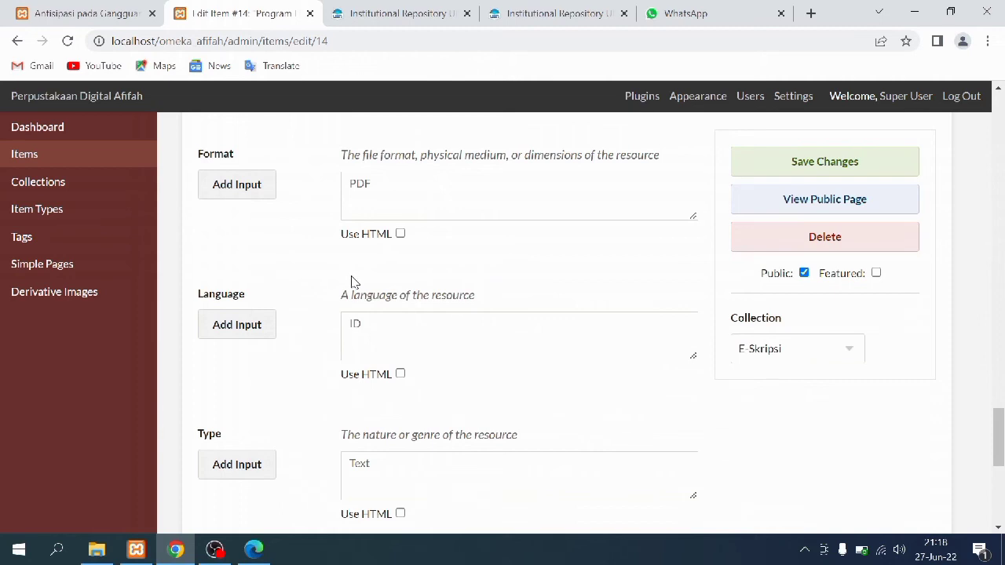
scroll(267, 409, "down", 5)
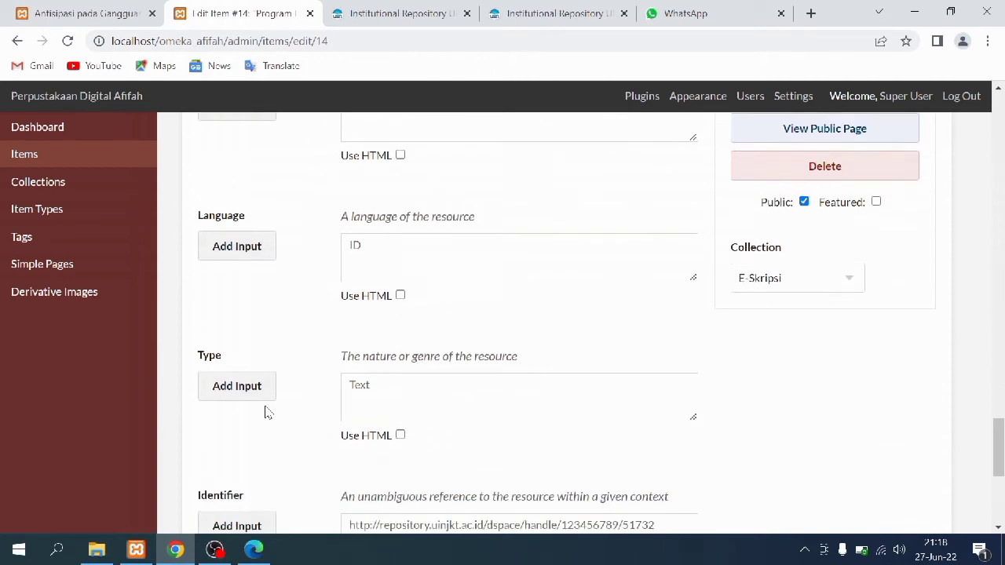
scroll(267, 410, "down", 1)
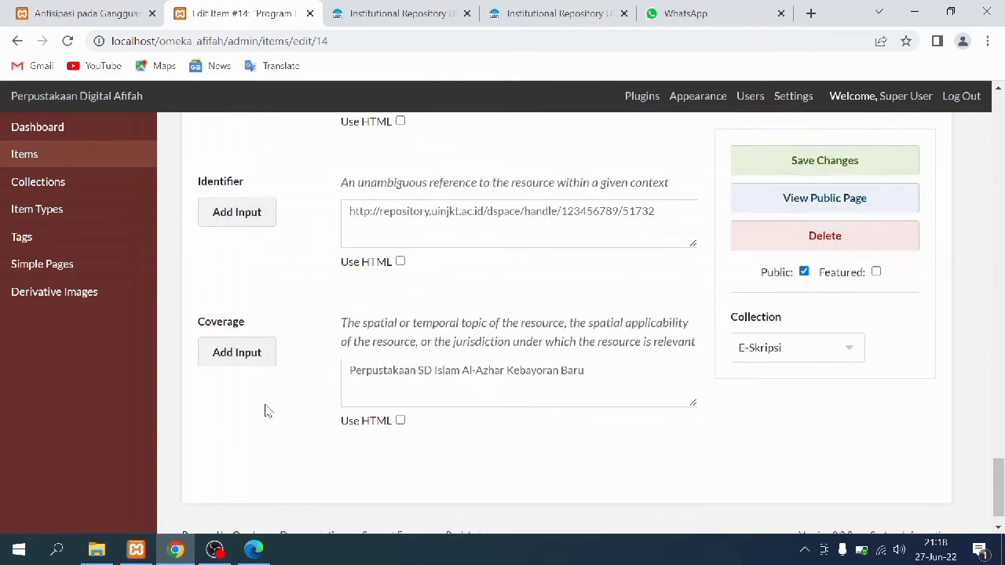
left_click(571, 8)
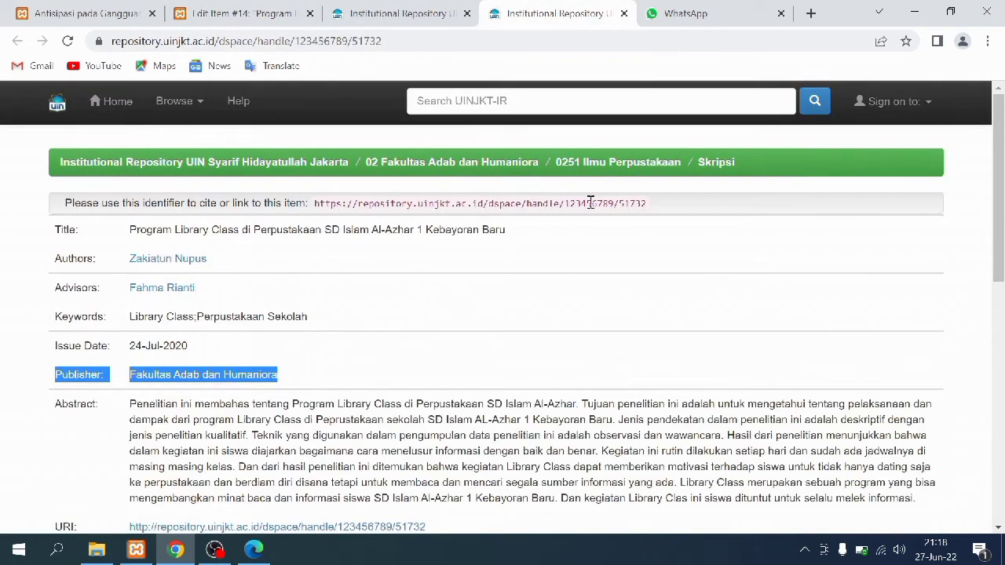
left_click(658, 214)
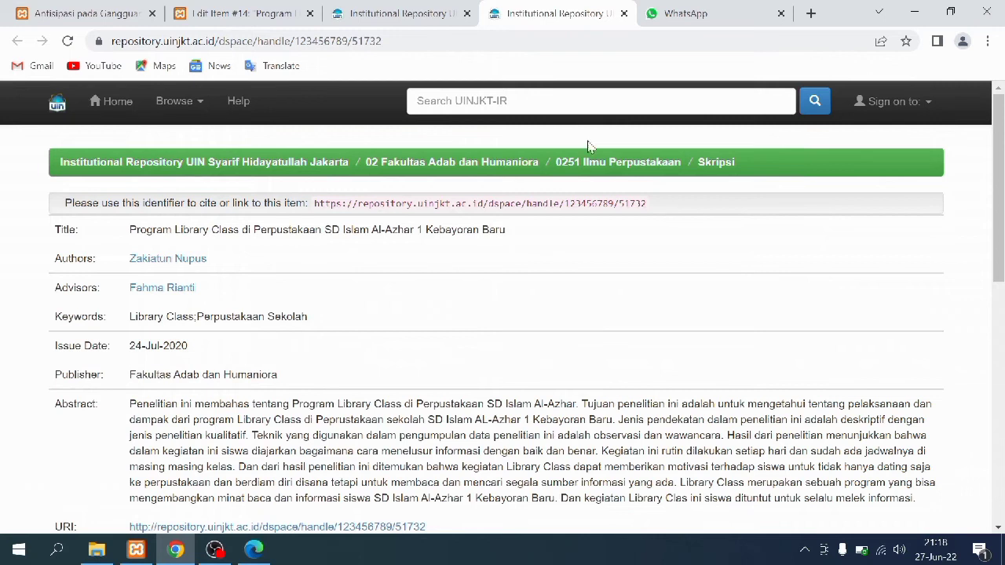
left_click_drag(426, 40, 118, 48)
left_click(236, 11)
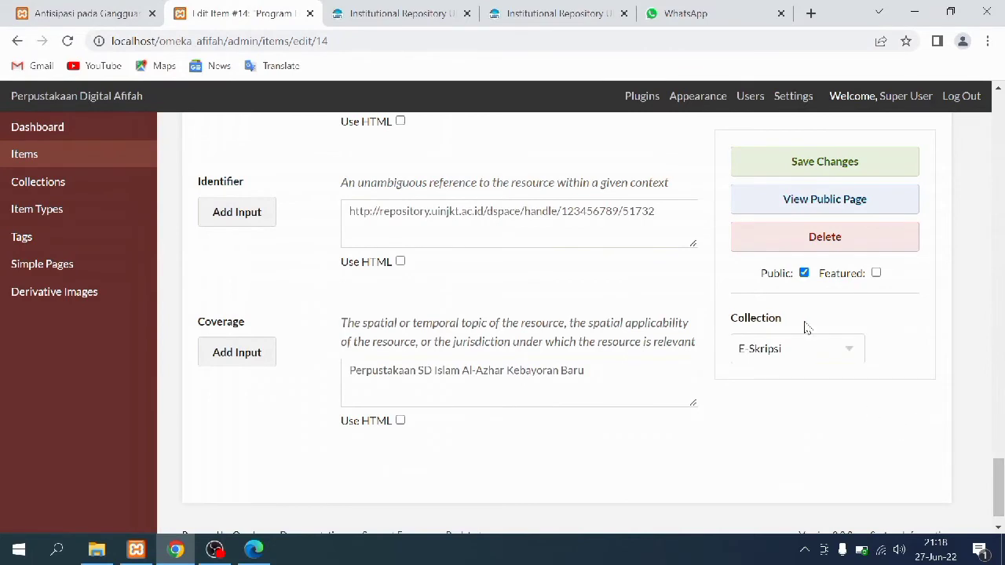
Check item #14's Item Type Metadata, Files and Tags, then save the item
left_click_drag(997, 479, 964, 114)
left_click(314, 191)
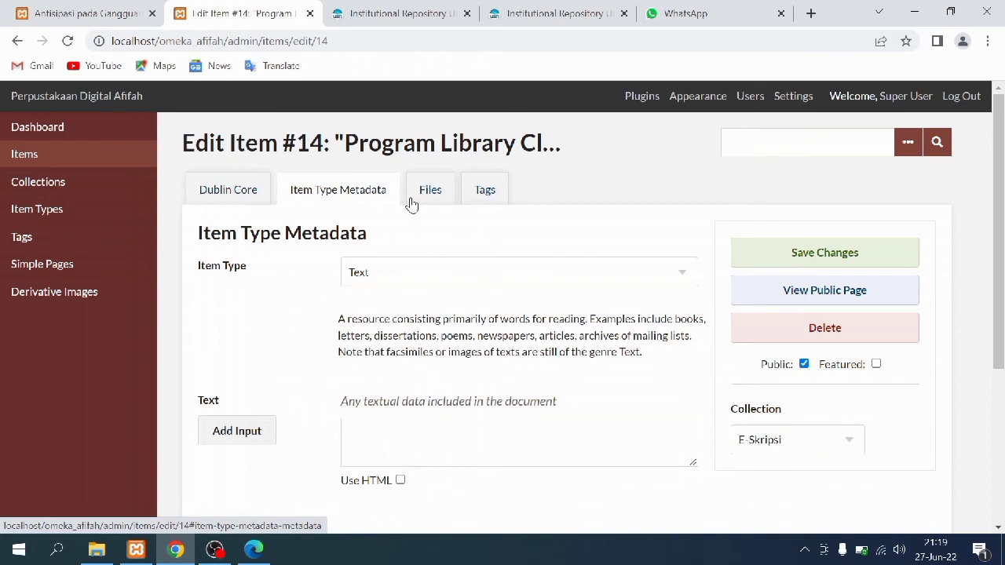
left_click(449, 201)
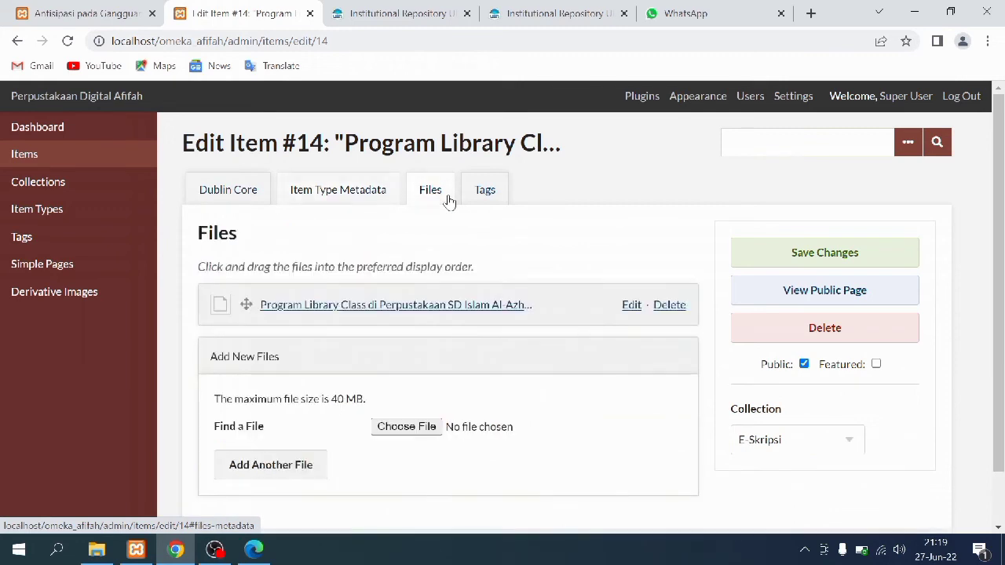
left_click(490, 197)
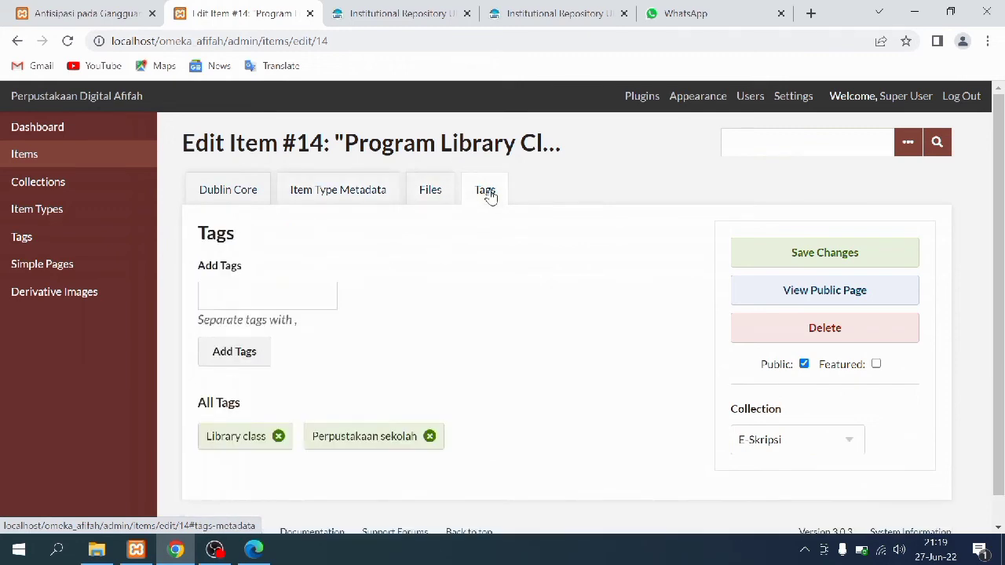
left_click(765, 251)
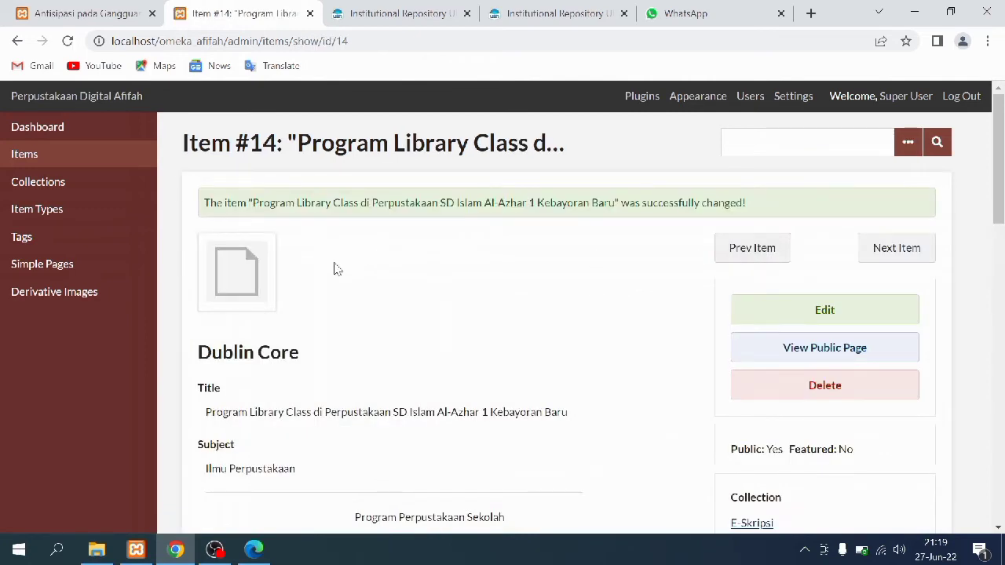
Scroll item #14's admin view, then open its public page via the public E-Skripsi collection
scroll(336, 270, "down", 4)
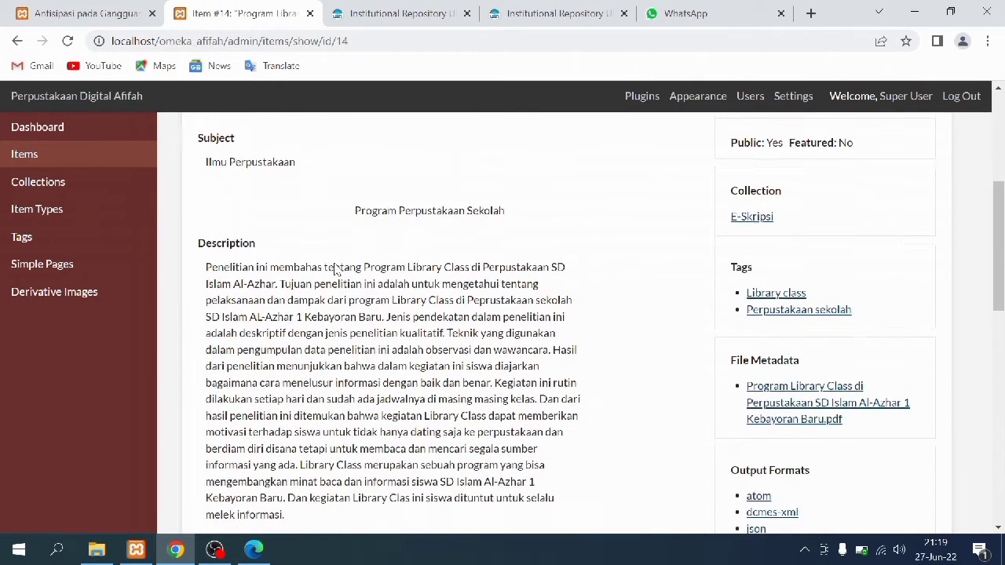
scroll(335, 270, "down", 2)
scroll(335, 264, "down", 6)
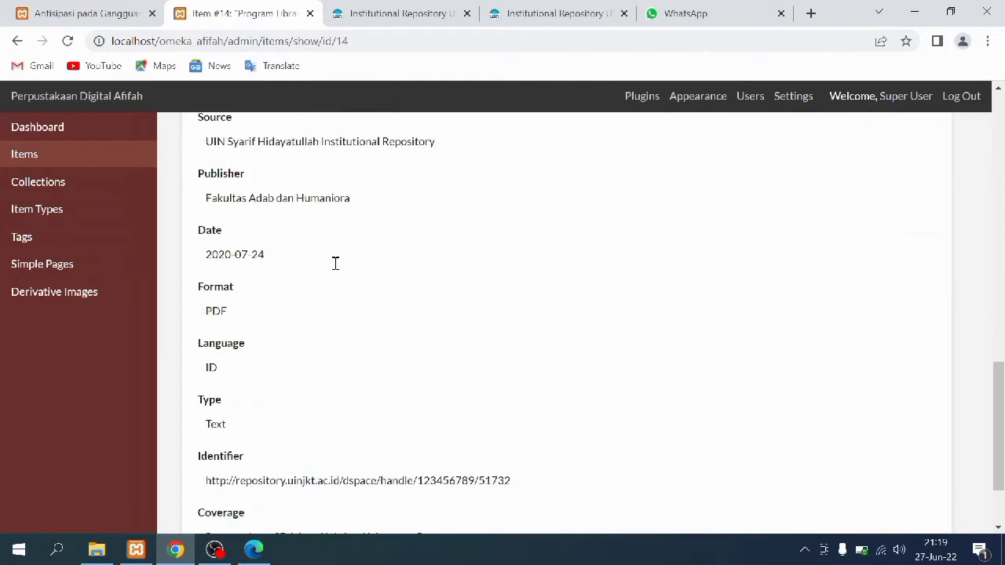
scroll(335, 269, "down", 1)
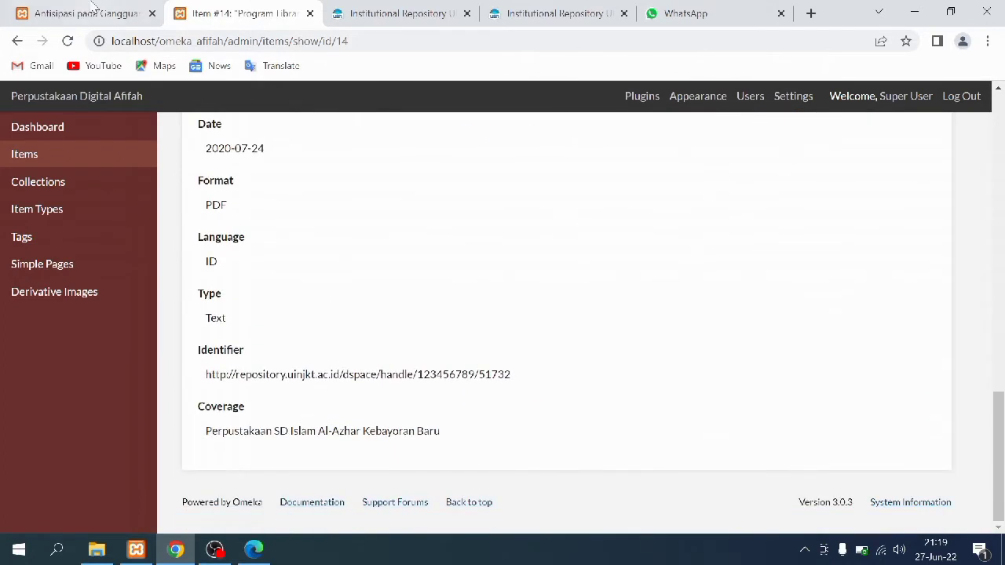
left_click(93, 10)
left_click(330, 287)
scroll(209, 353, "down", 5)
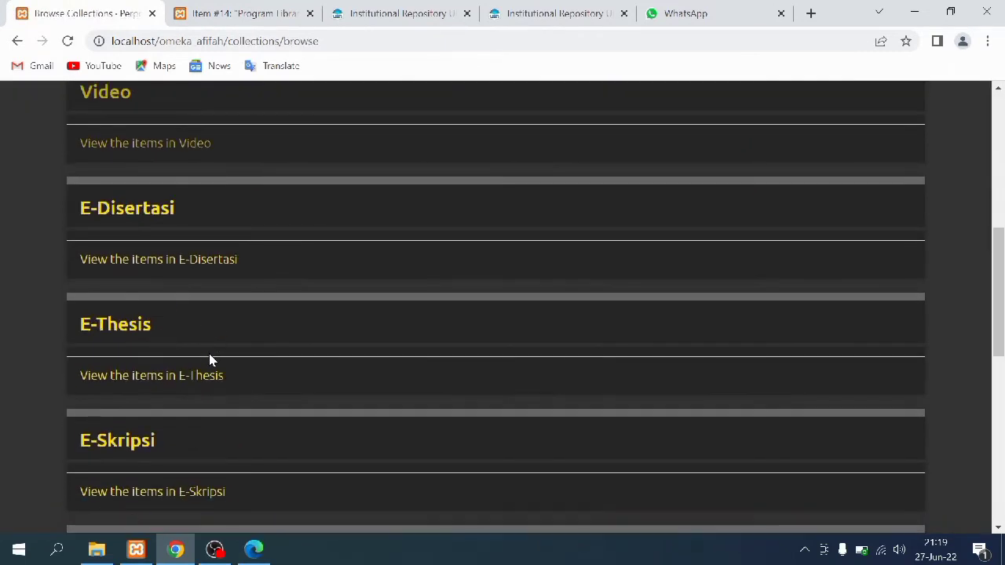
left_click(147, 494)
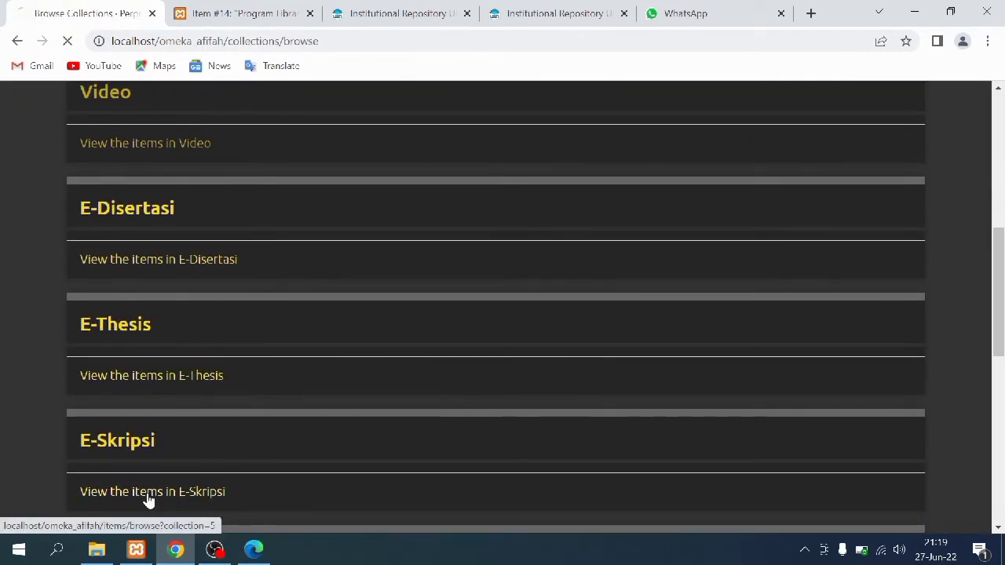
scroll(371, 358, "down", 4)
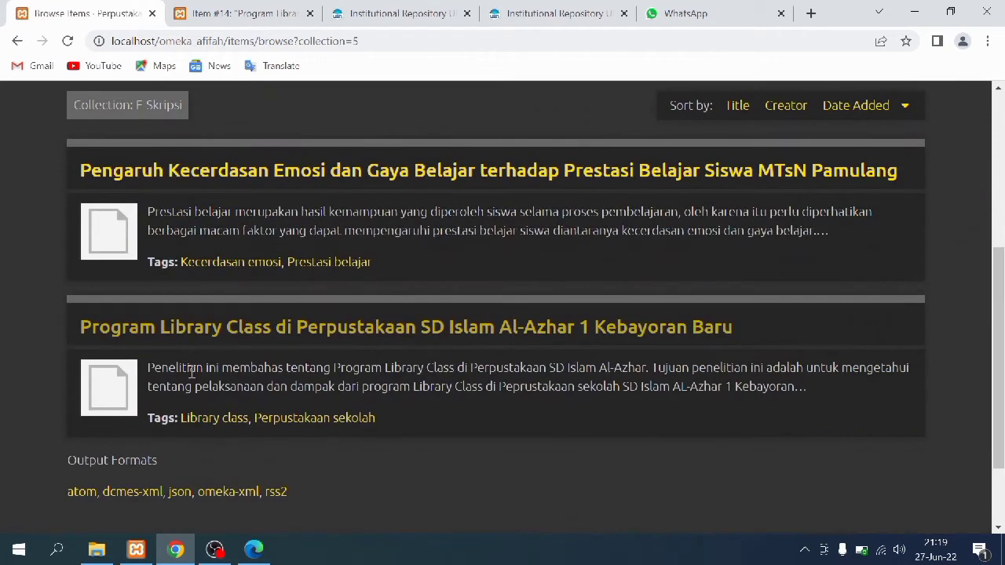
left_click(123, 388)
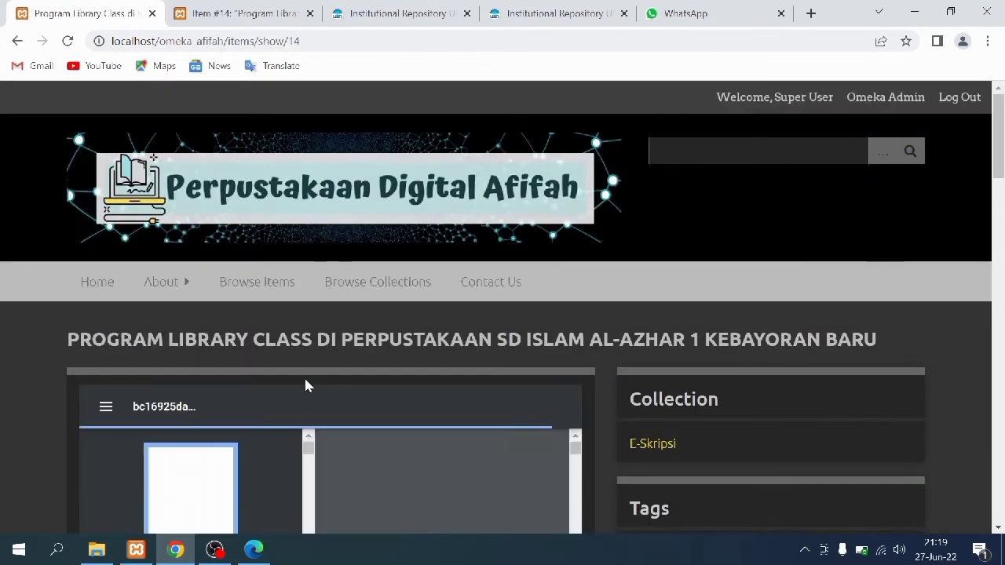
Read the public Program Library Class page down to the footer, then go back to item #14's admin page
scroll(306, 377, "down", 3)
scroll(310, 379, "down", 3)
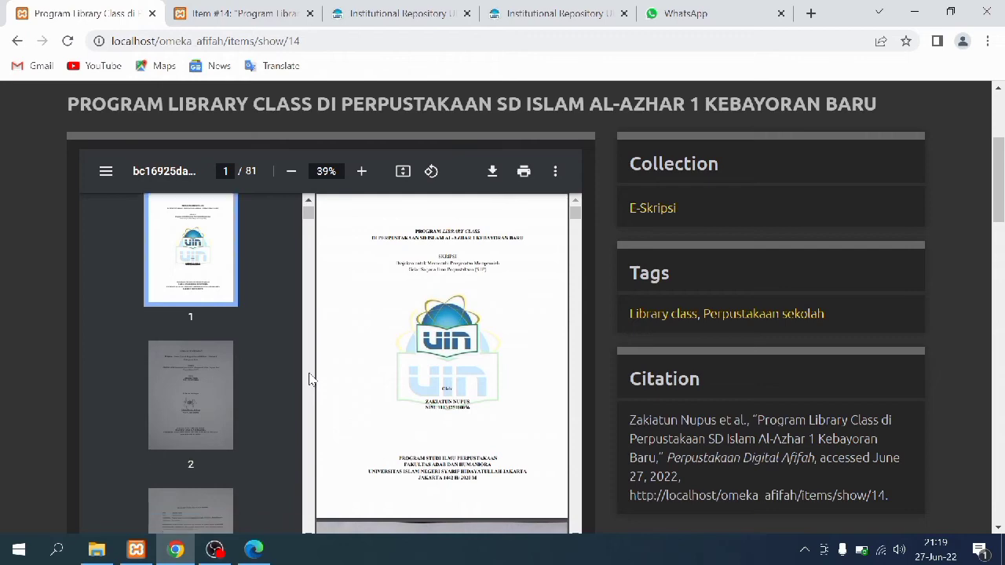
scroll(28, 423, "down", 3)
scroll(28, 416, "down", 3)
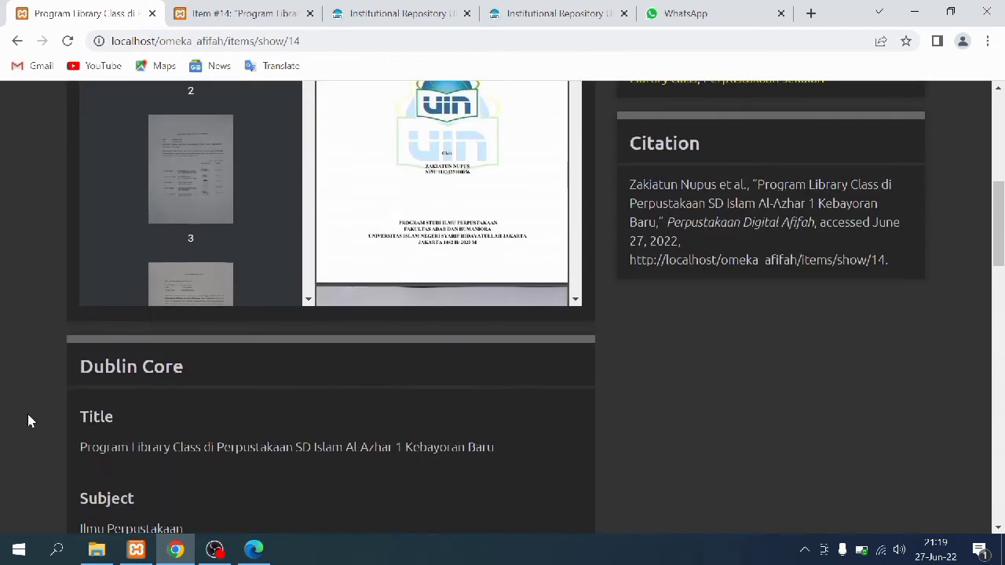
scroll(28, 420, "down", 7)
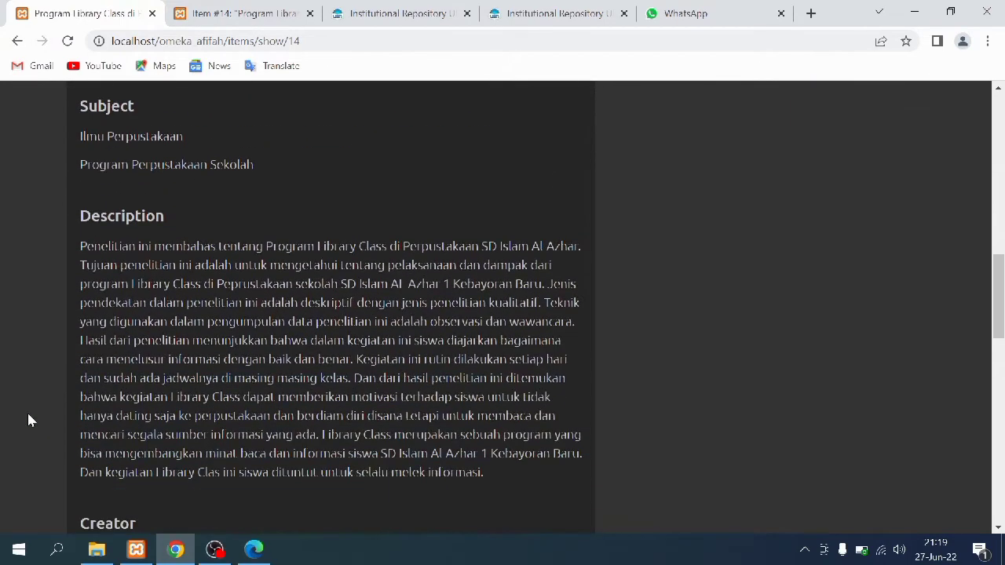
scroll(29, 415, "down", 7)
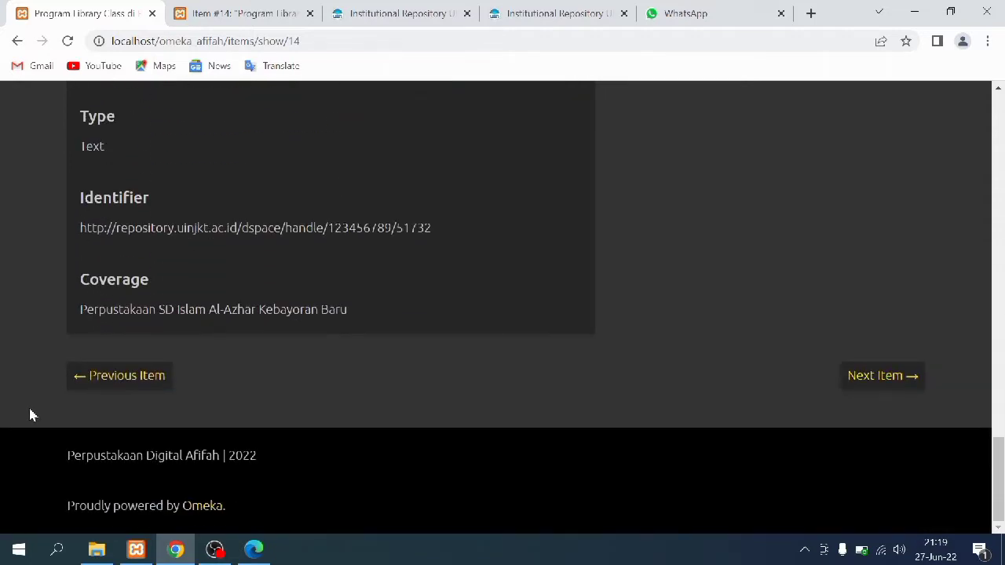
left_click(236, 11)
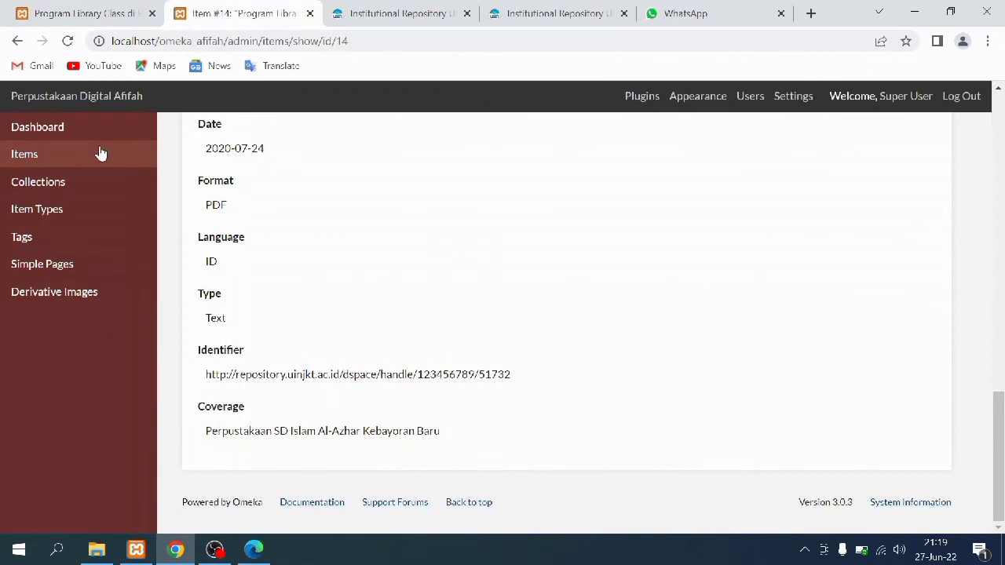
Open E-Skripsi item #15 for editing from the Collections list
left_click(93, 182)
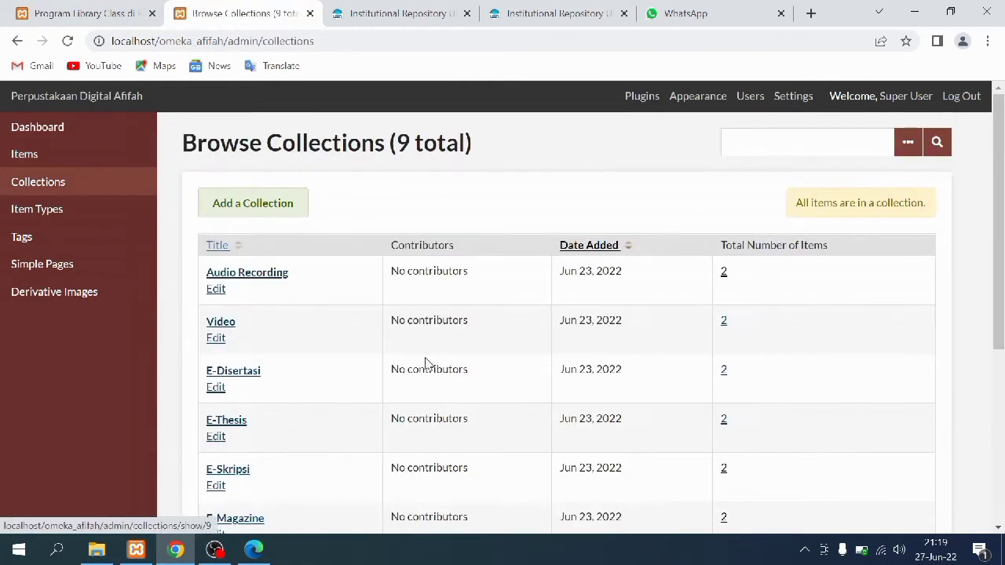
scroll(448, 370, "down", 1)
left_click(724, 391)
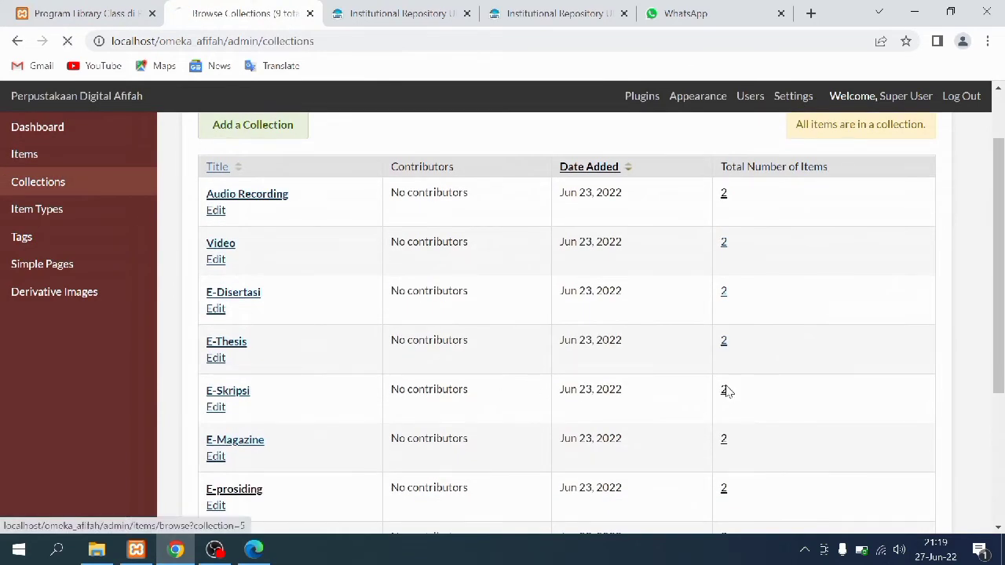
left_click(275, 345)
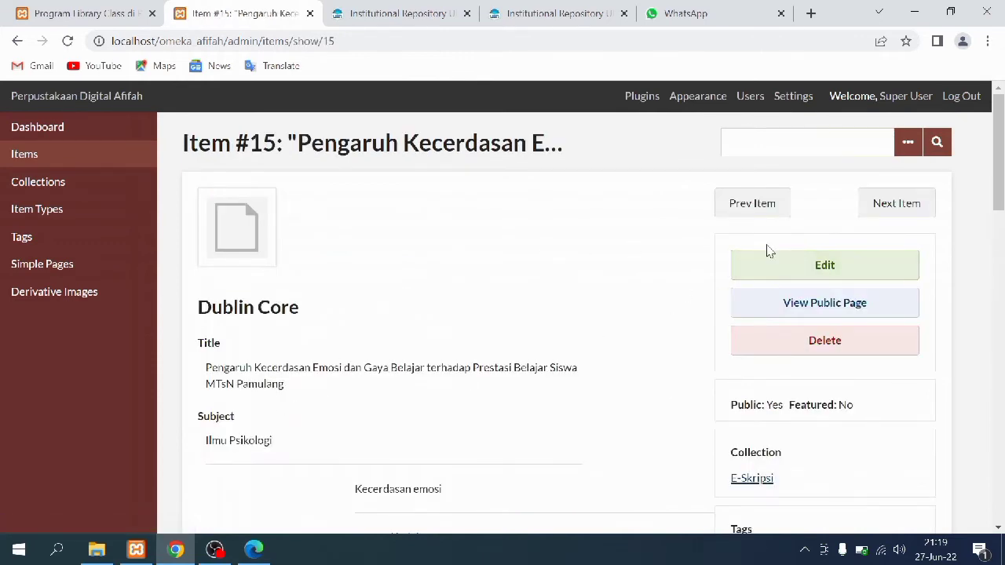
left_click(768, 264)
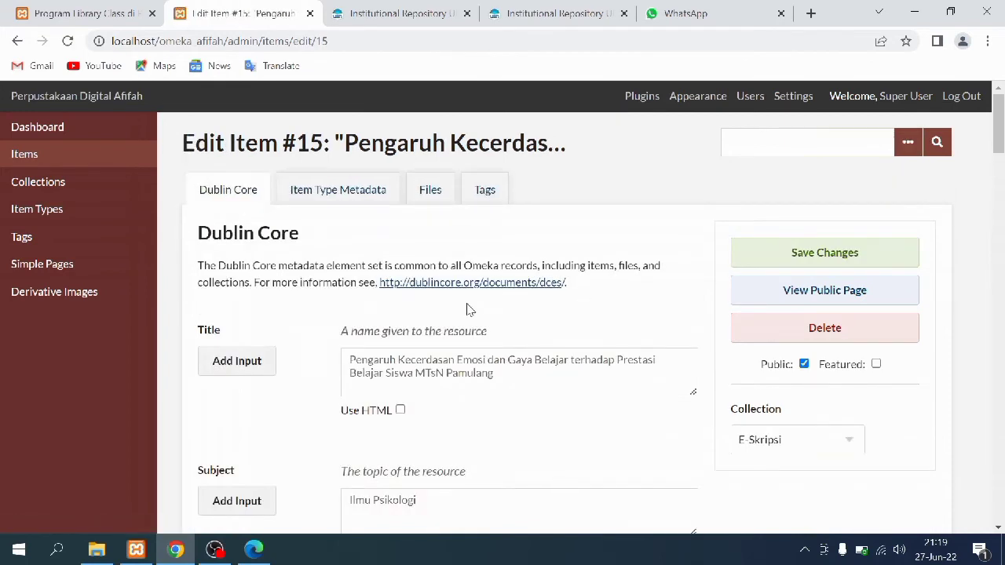
Scroll through all of item #15's Dublin Core fields
scroll(469, 303, "down", 2)
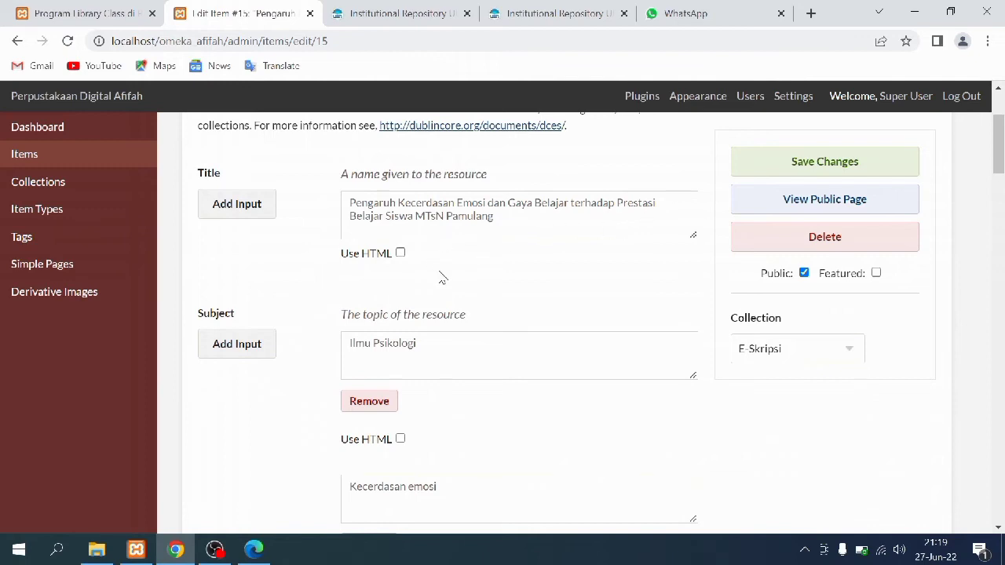
scroll(440, 274, "down", 1)
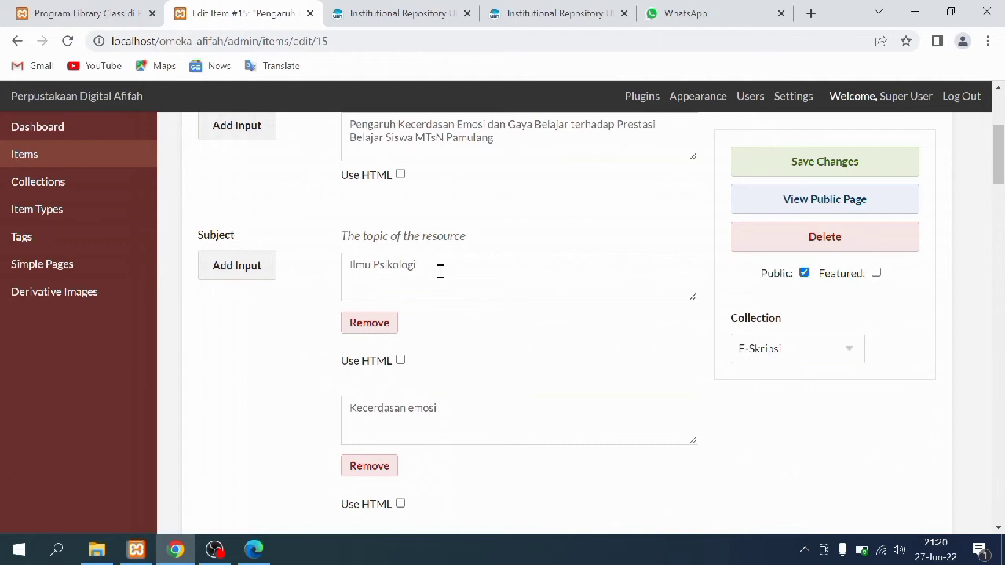
scroll(441, 274, "down", 2)
scroll(442, 278, "up", 1)
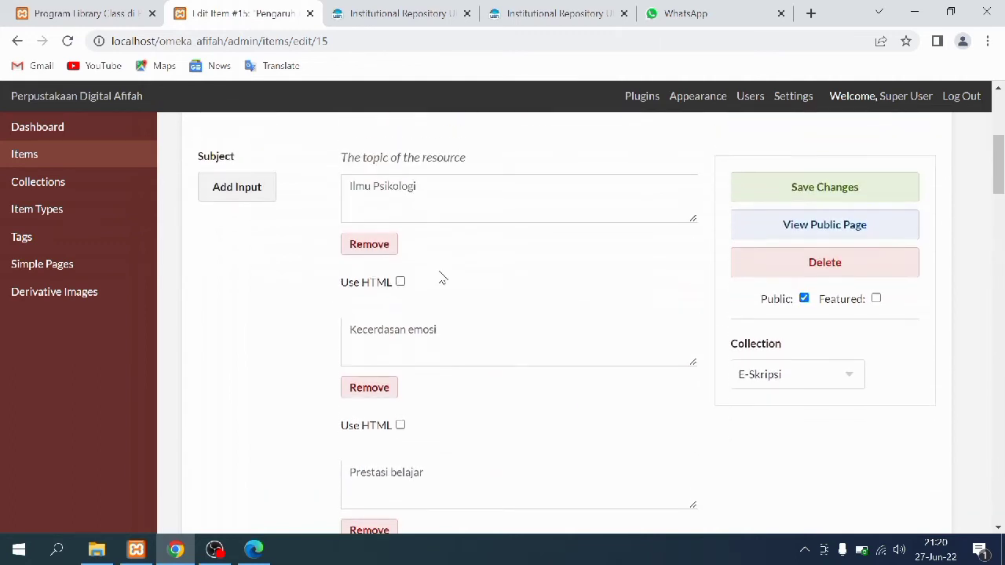
scroll(442, 278, "down", 6)
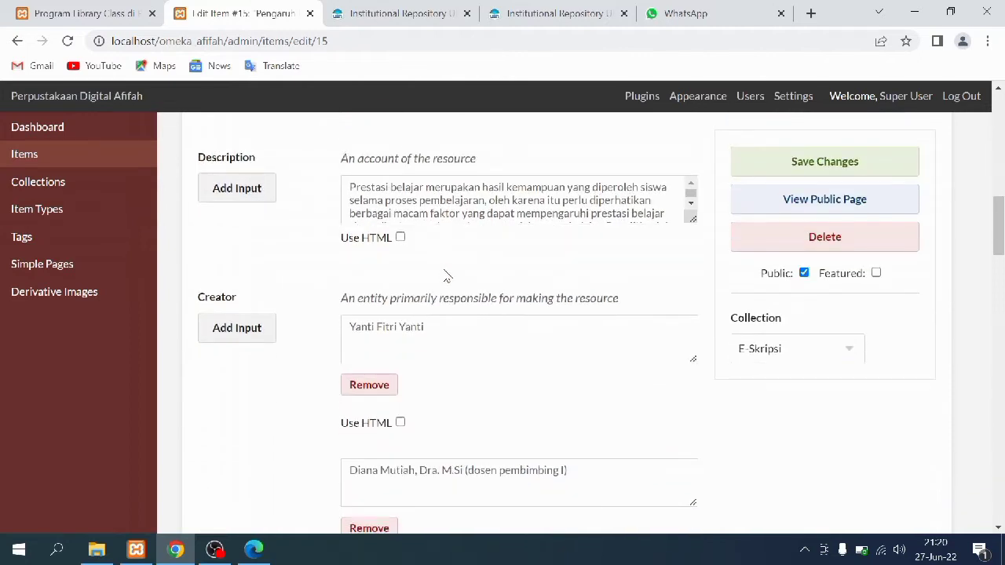
scroll(482, 310, "down", 4)
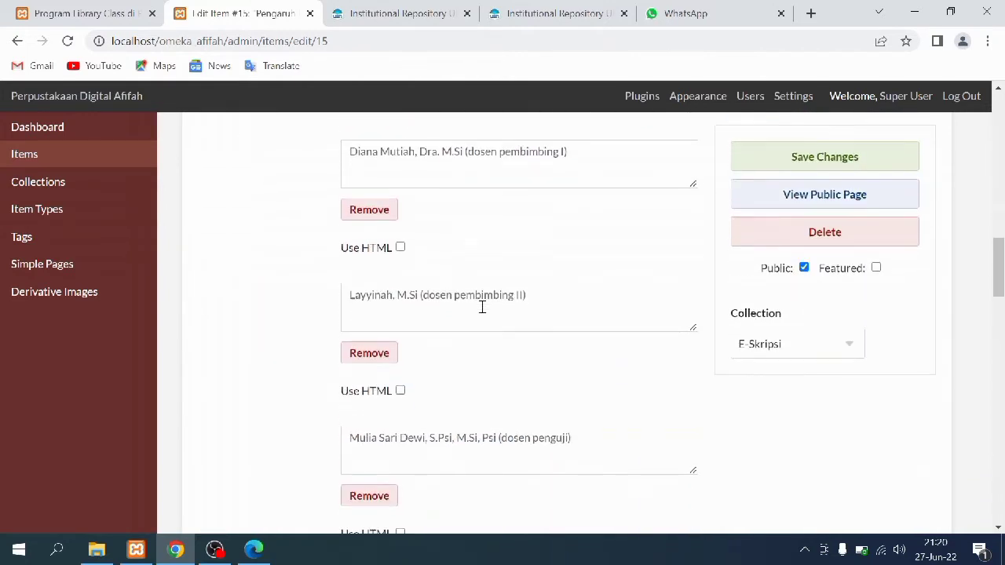
scroll(482, 308, "down", 5)
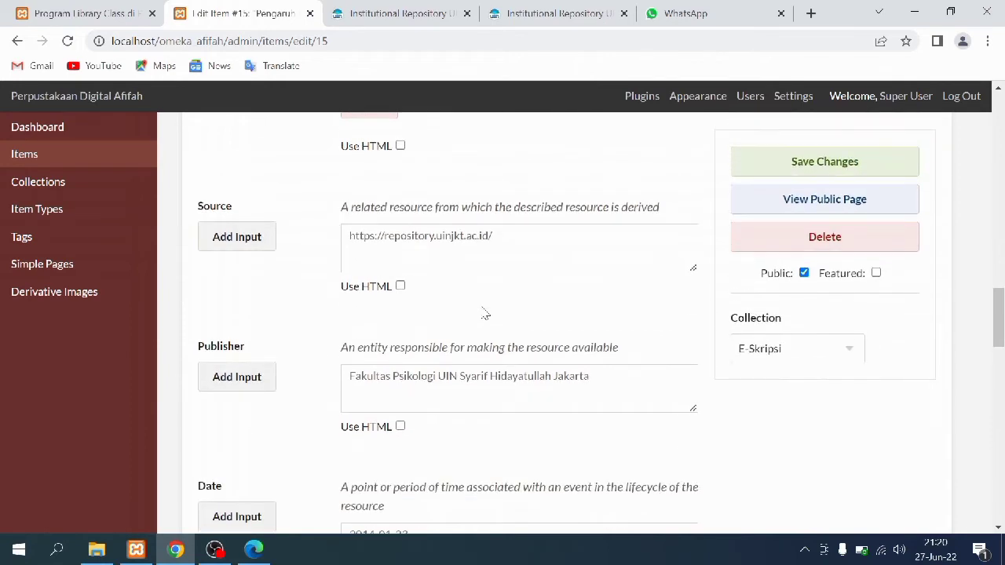
scroll(485, 314, "down", 1)
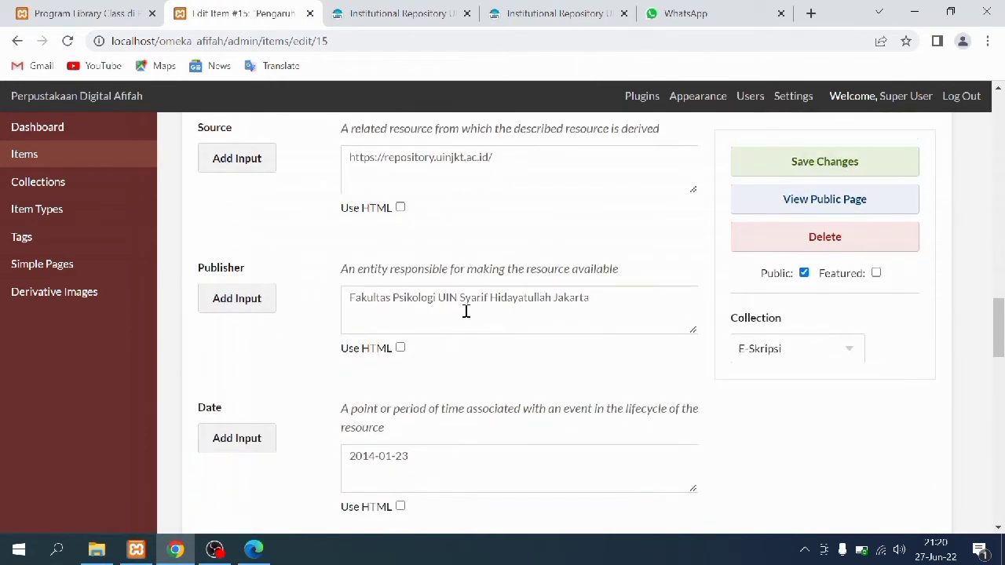
scroll(324, 353, "down", 1)
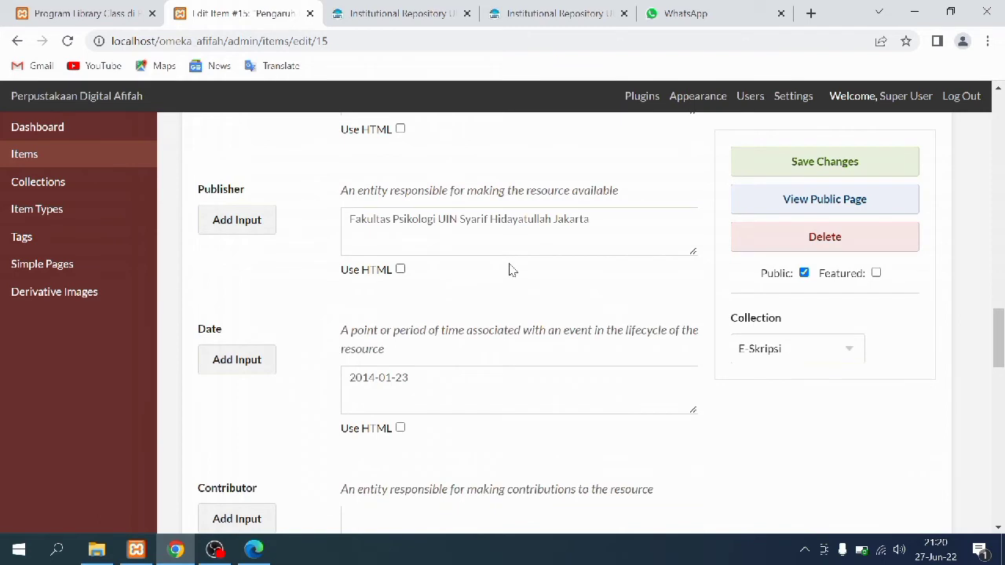
scroll(463, 321, "down", 2)
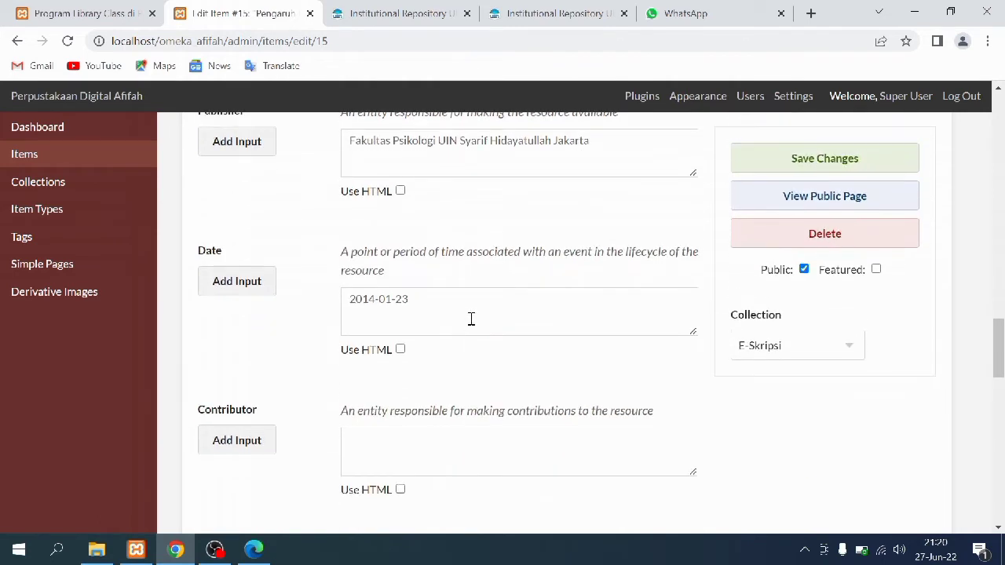
scroll(471, 322, "down", 5)
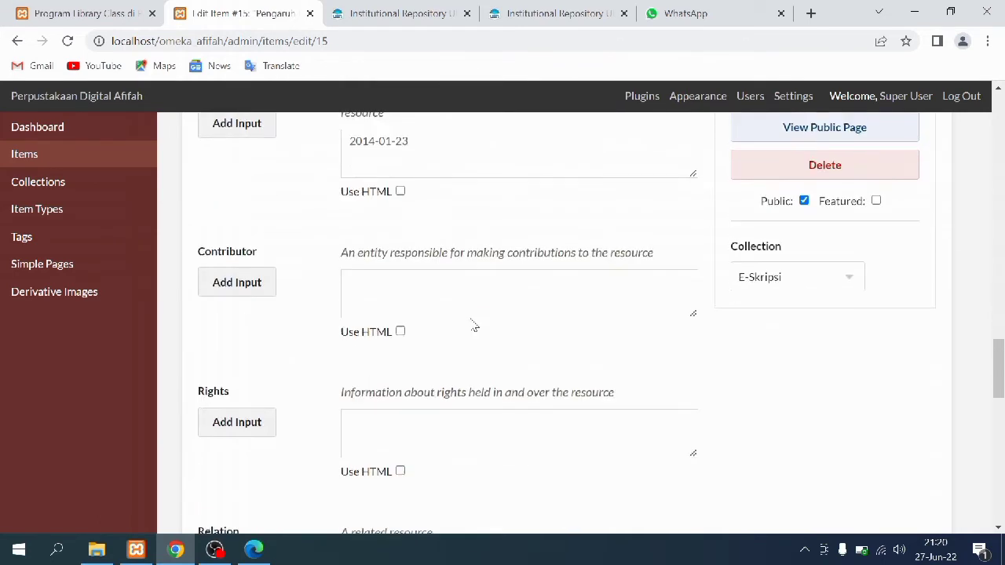
scroll(471, 320, "down", 6)
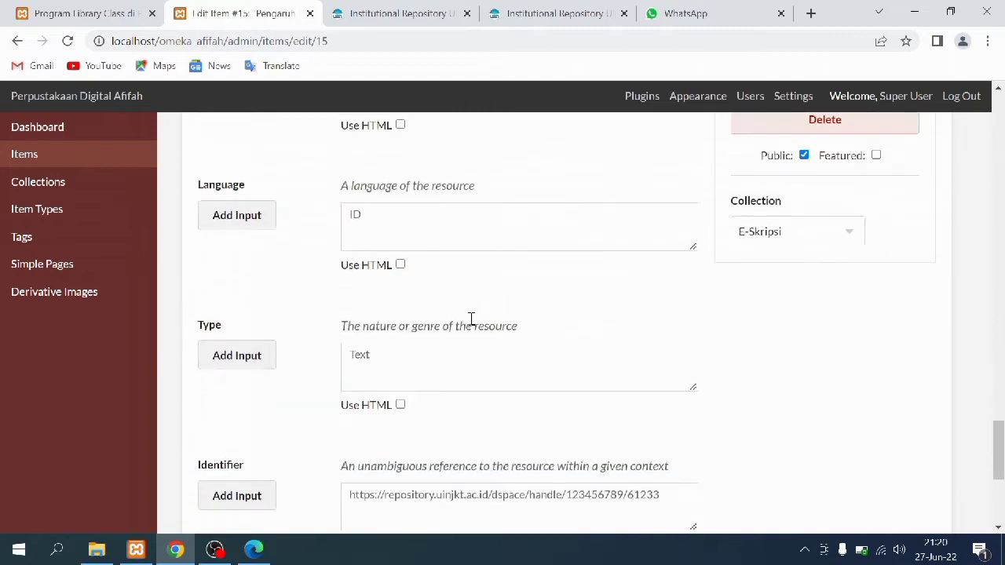
scroll(474, 325, "down", 1)
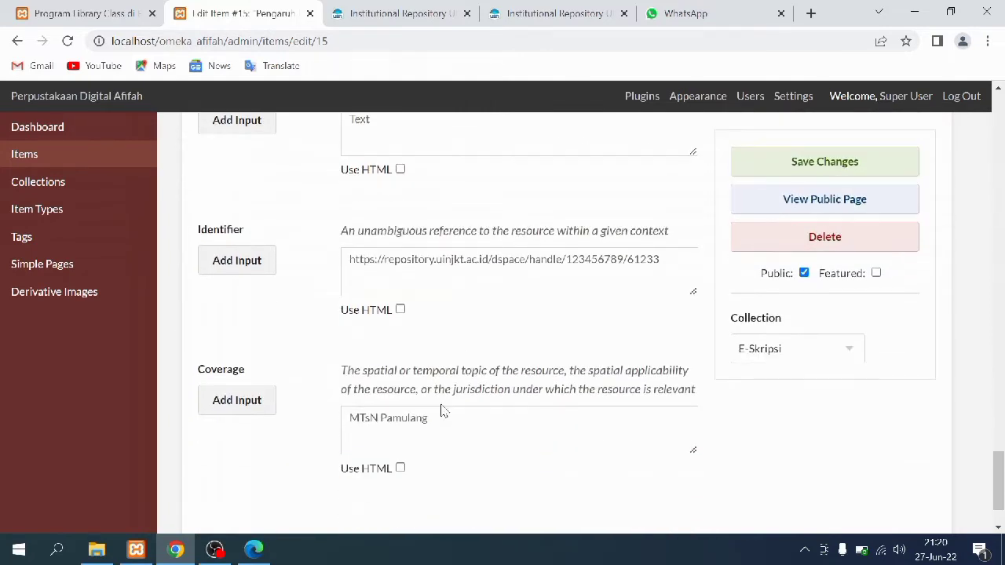
scroll(471, 419, "down", 1)
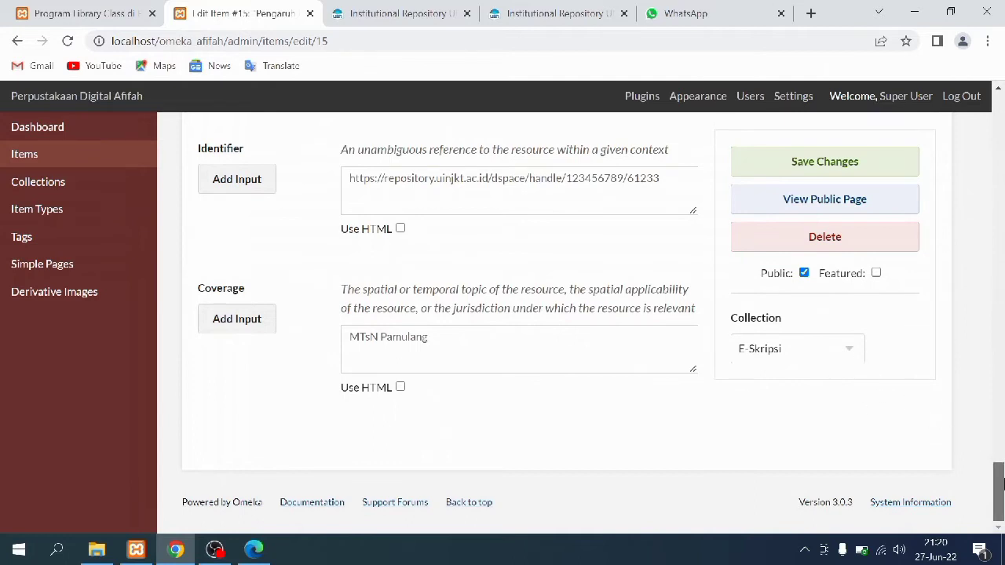
left_click_drag(998, 491, 998, 117)
Check item #15's Item Type Metadata, Files and Tags, then save it
left_click(311, 189)
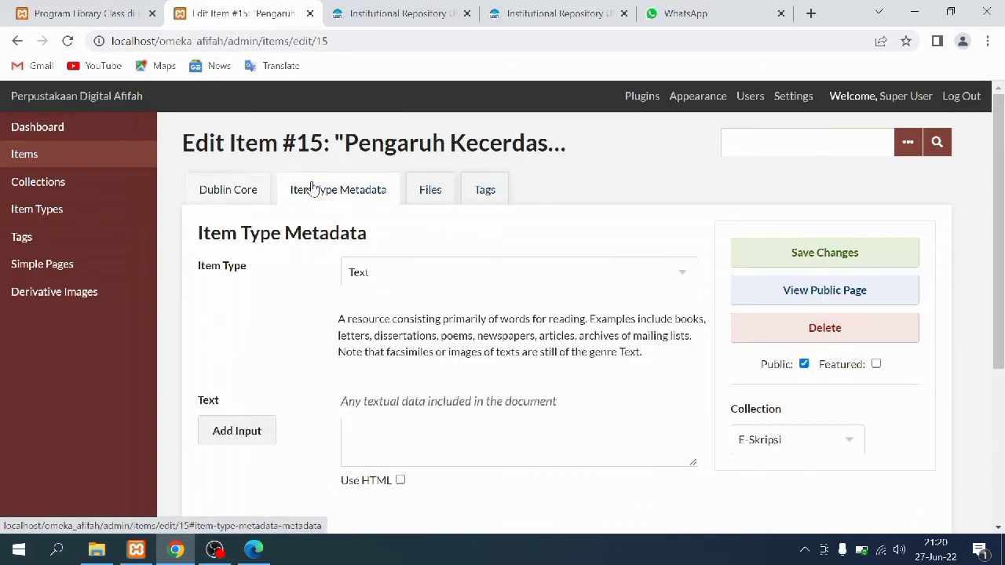
left_click(429, 191)
left_click(485, 191)
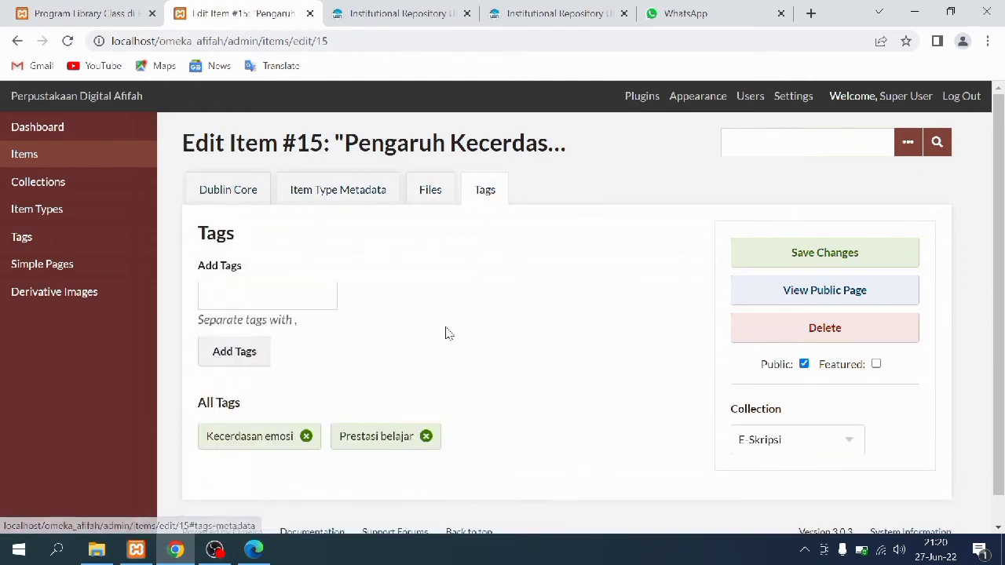
left_click(781, 260)
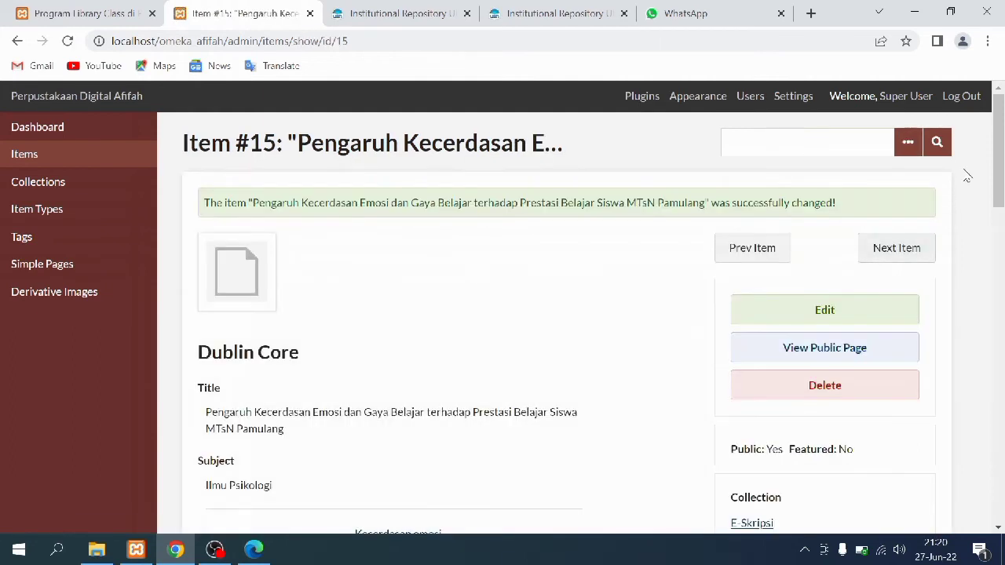
Scroll saved item #15's admin view, then open its public page showing the 164-page thesis PDF
left_click_drag(998, 122, 1002, 440)
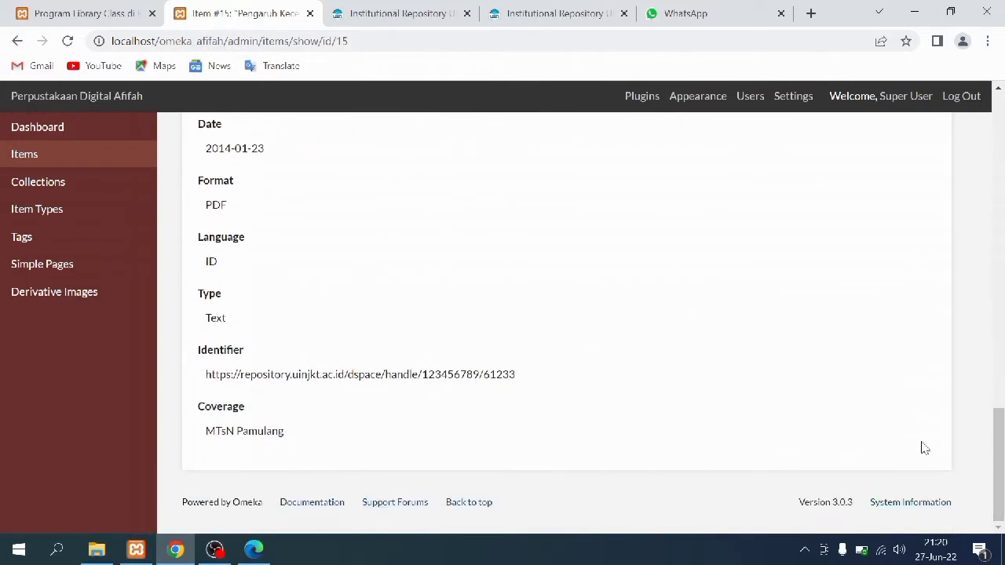
left_click(108, 8)
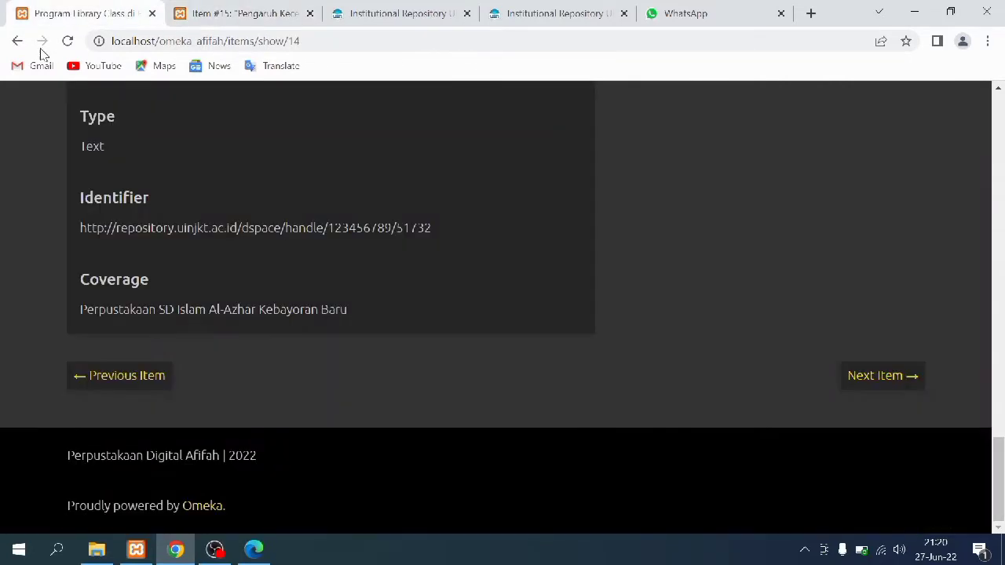
left_click(17, 41)
left_click(126, 223)
left_click_drag(1001, 116, 1001, 483)
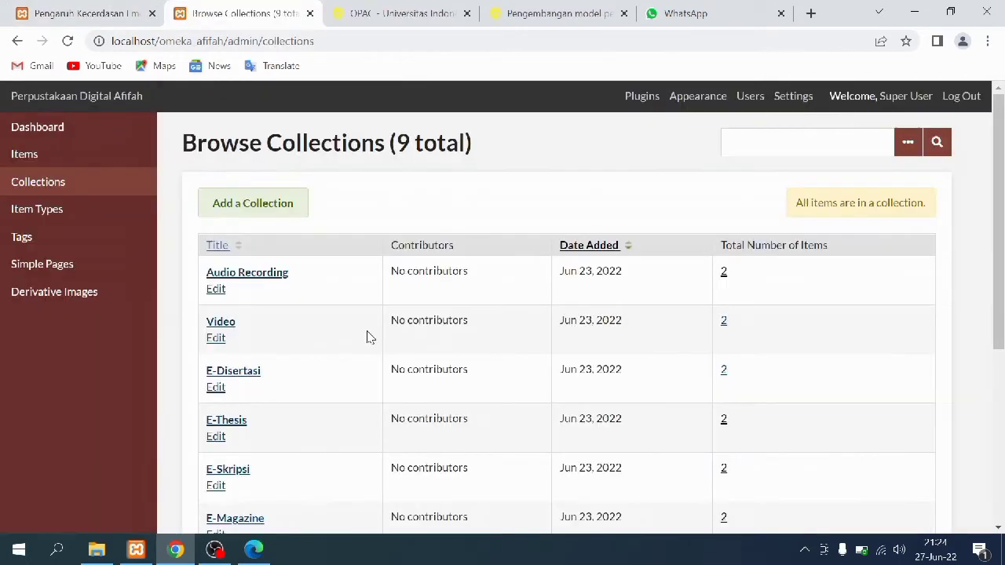
List E-Thesis items and open #17, Pengembangan Model Perencanaan Alokasi Personel Perawatan, down to its three tags
scroll(372, 335, "down", 1)
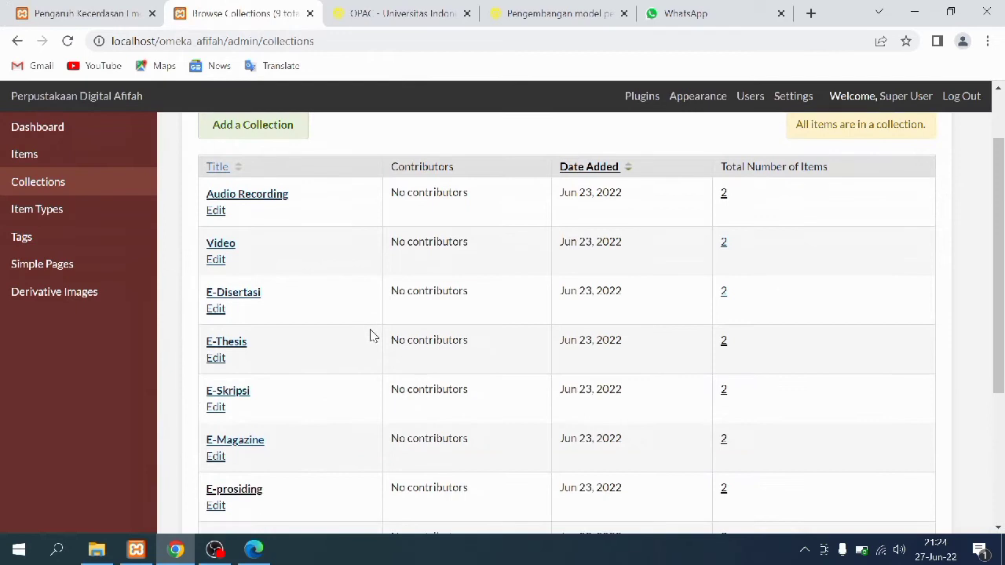
left_click(723, 342)
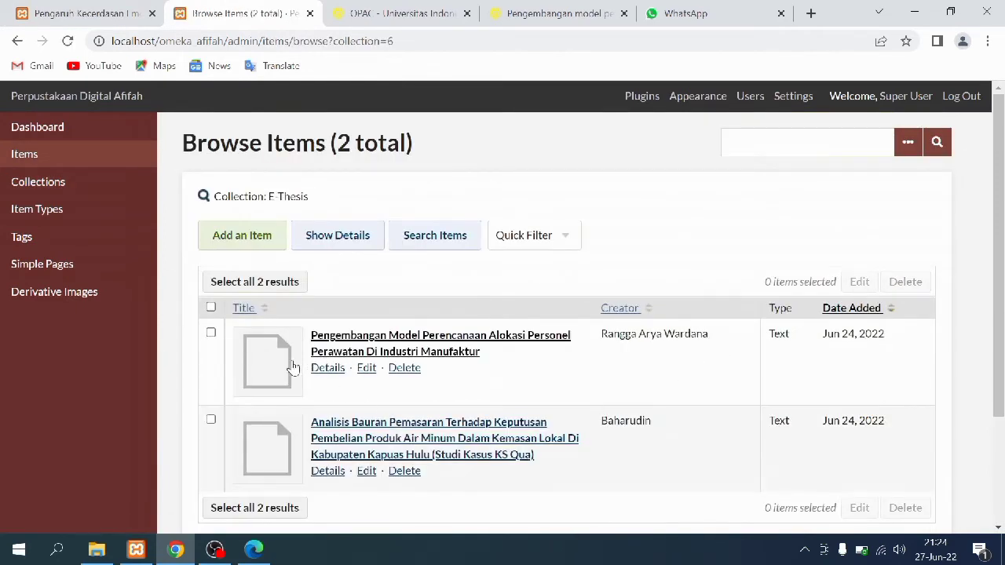
left_click(259, 369)
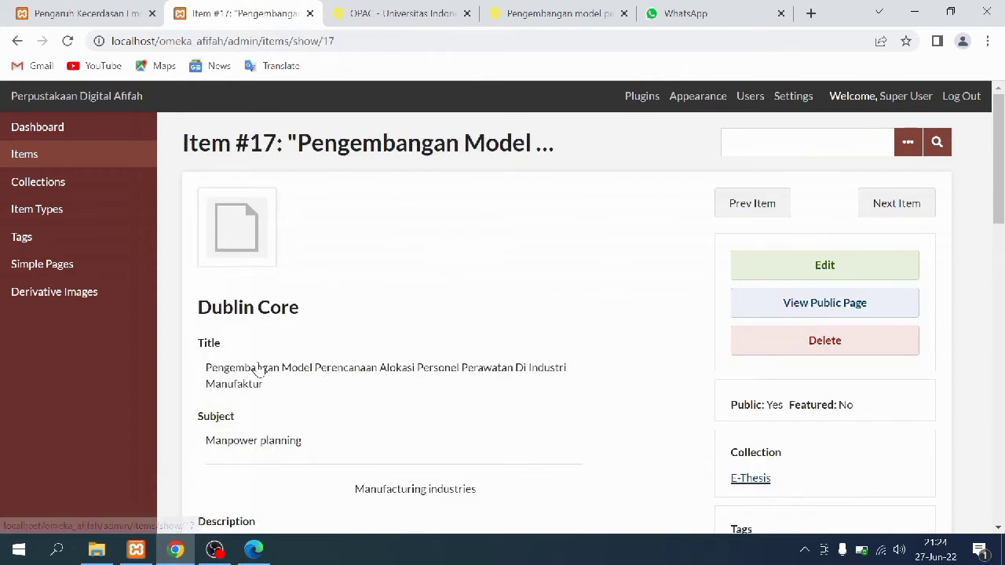
scroll(551, 436, "down", 1)
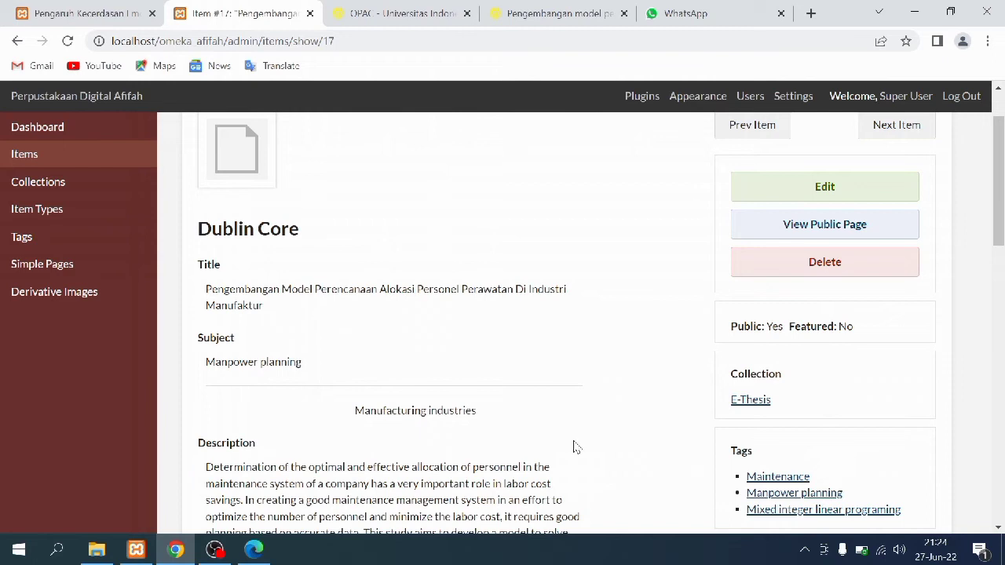
Open the edit form for item #17, the maintenance personnel allocation thesis
left_click(758, 189)
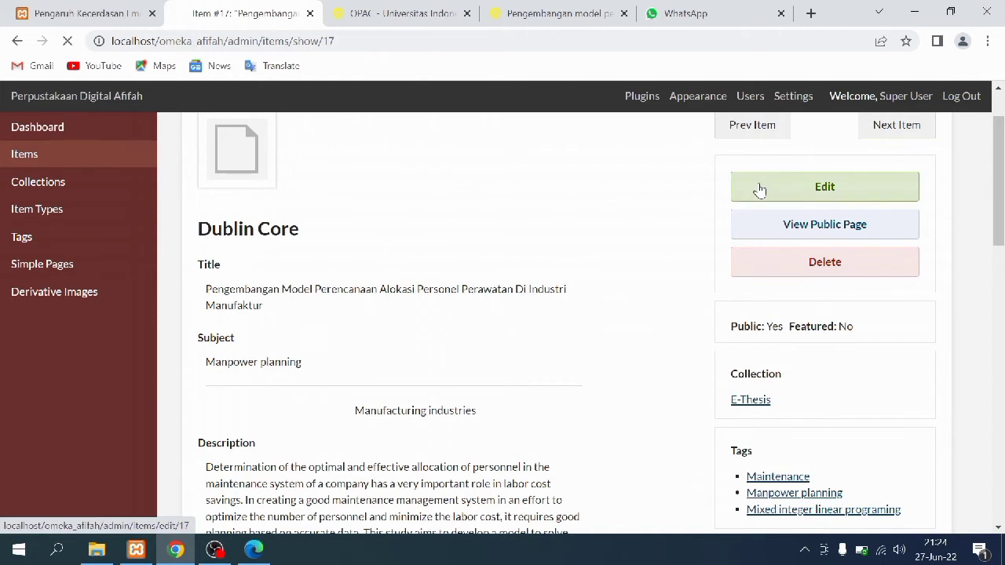
Compare item #17's subjects with the two subject terms in the lib.ui.ac.id catalogue record
scroll(497, 395, "down", 2)
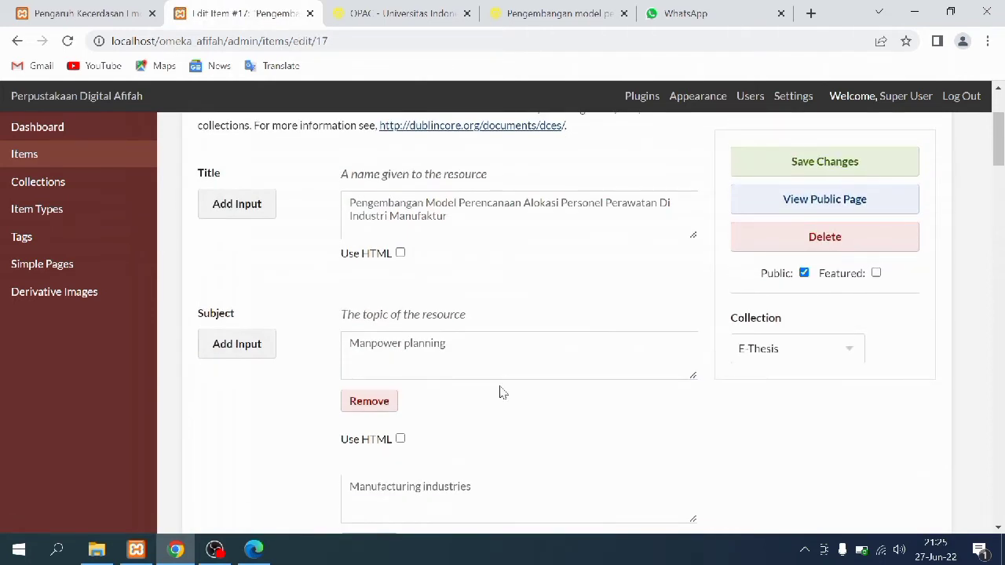
scroll(503, 392, "down", 1)
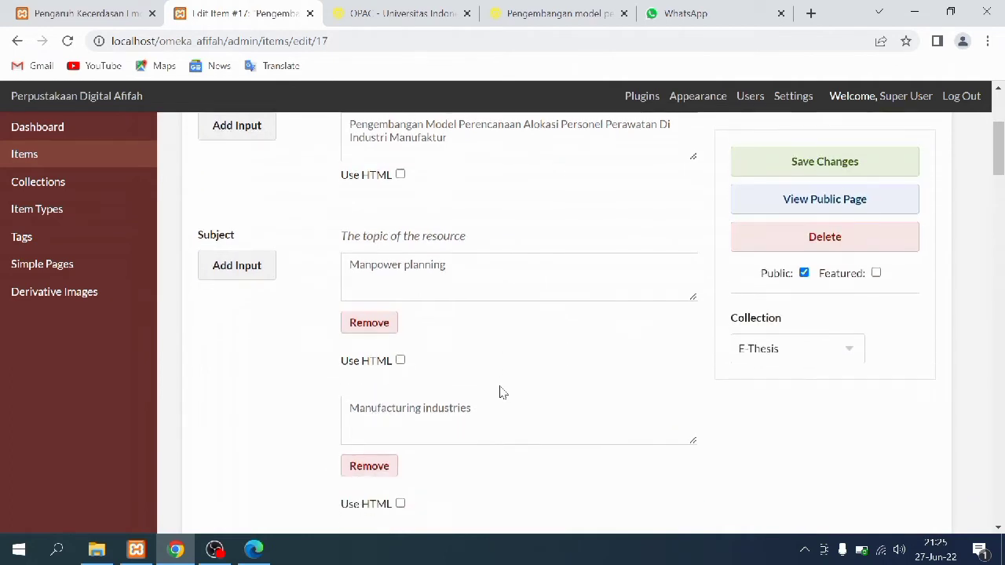
left_click(550, 10)
scroll(440, 308, "down", 7)
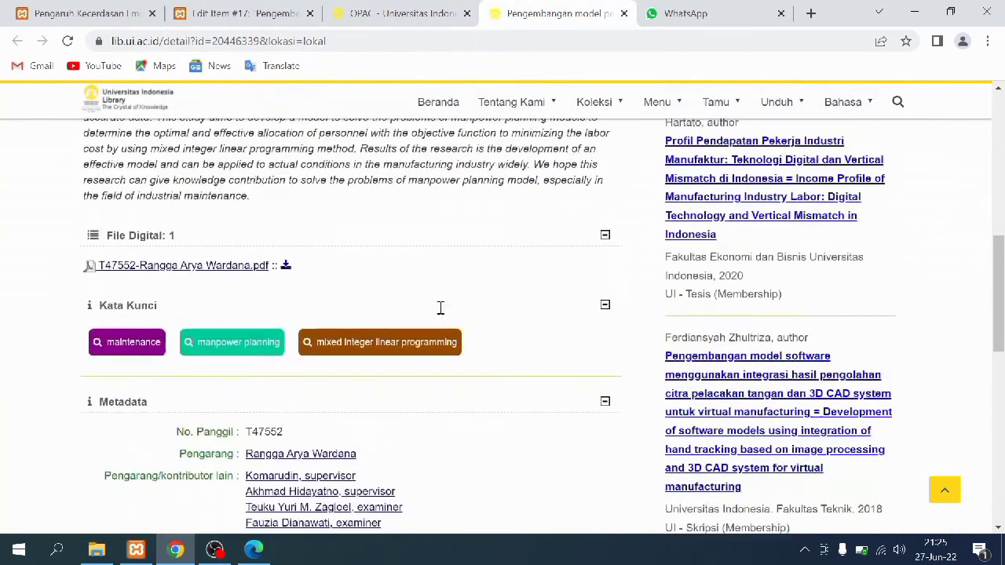
scroll(439, 310, "down", 1)
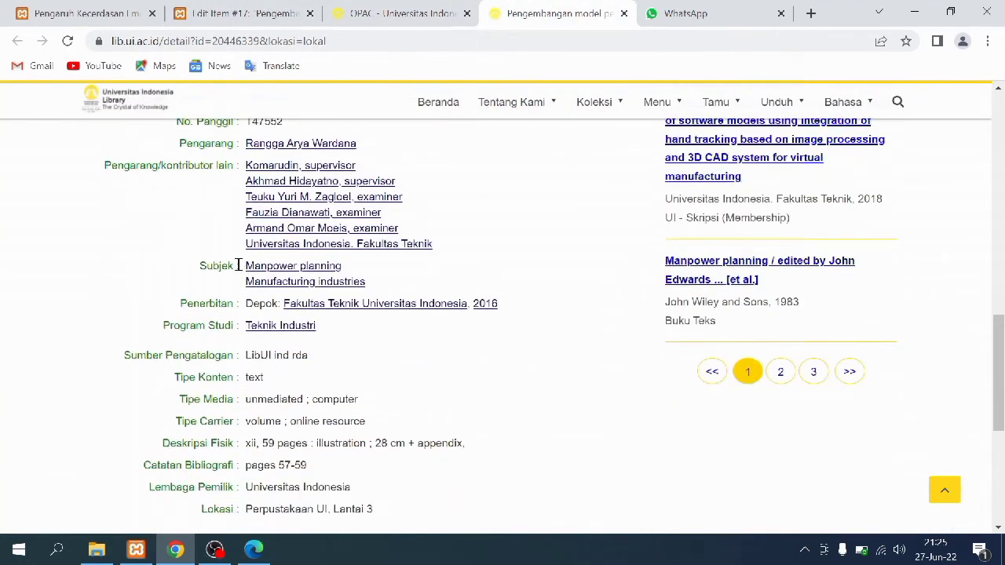
left_click_drag(243, 266, 376, 283)
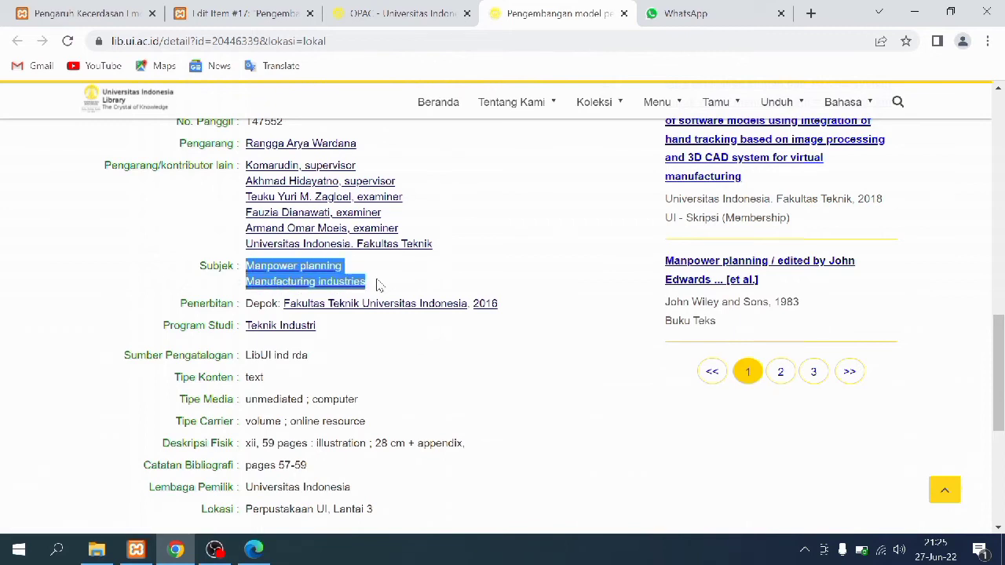
left_click(376, 284)
Enlarge item #17's Description field to show the full abstract, and recheck it against the catalogue
left_click(221, 9)
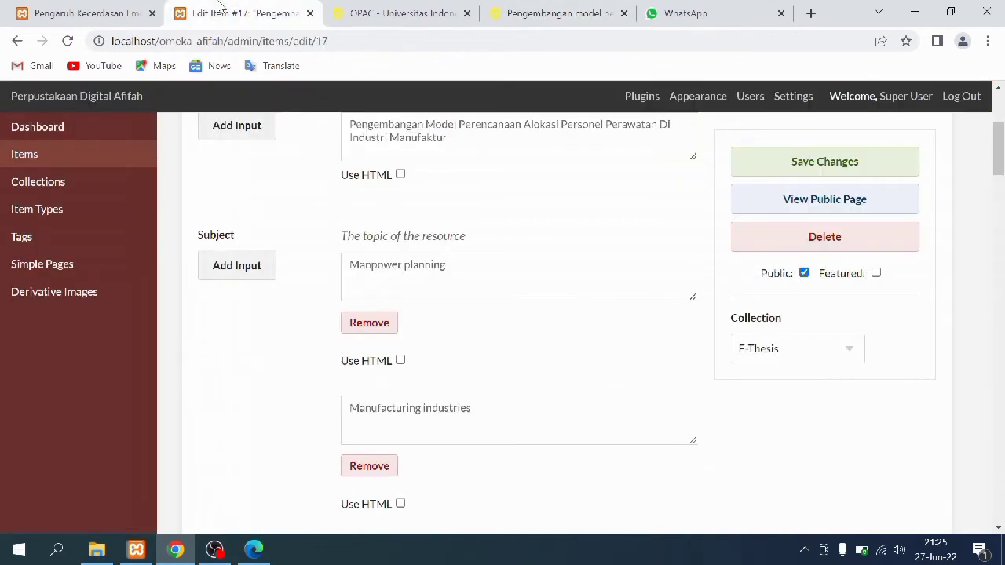
scroll(402, 334, "down", 1)
scroll(401, 333, "down", 1)
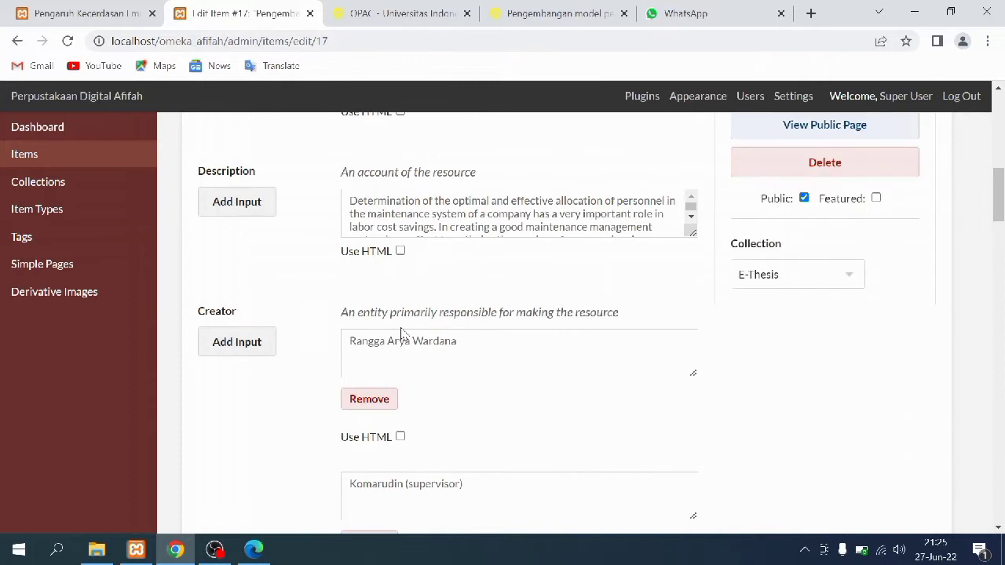
left_click_drag(689, 230, 688, 382)
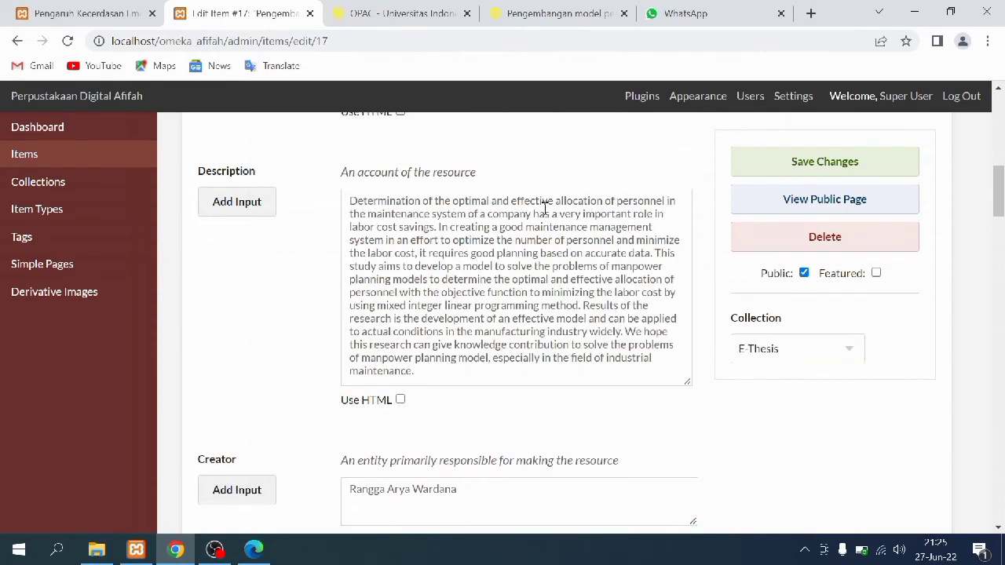
left_click(525, 7)
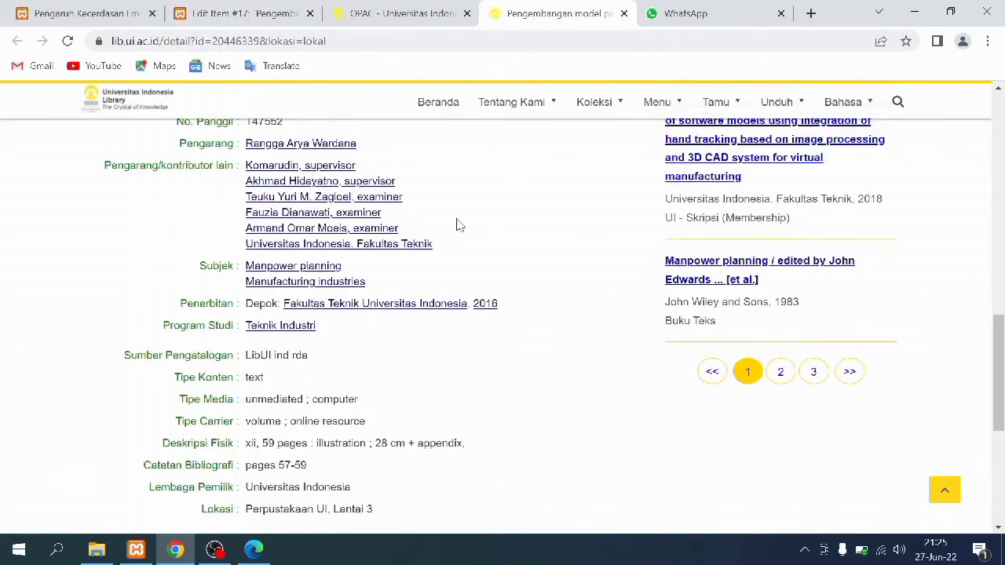
scroll(459, 225, "up", 8)
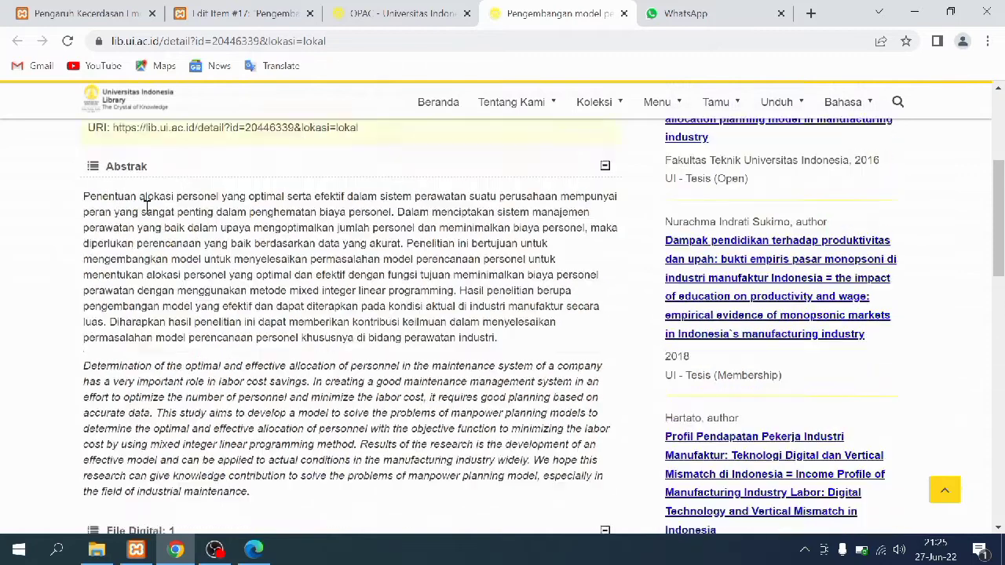
left_click(397, 13)
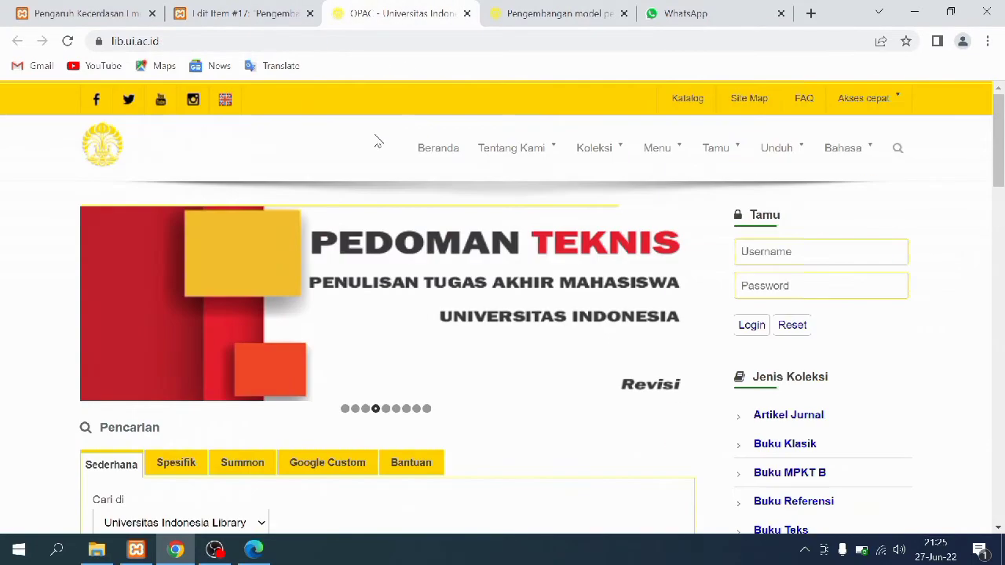
left_click(267, 10)
Check item #17's Creator, Source and Publisher fields against the library catalogue
scroll(399, 240, "down", 4)
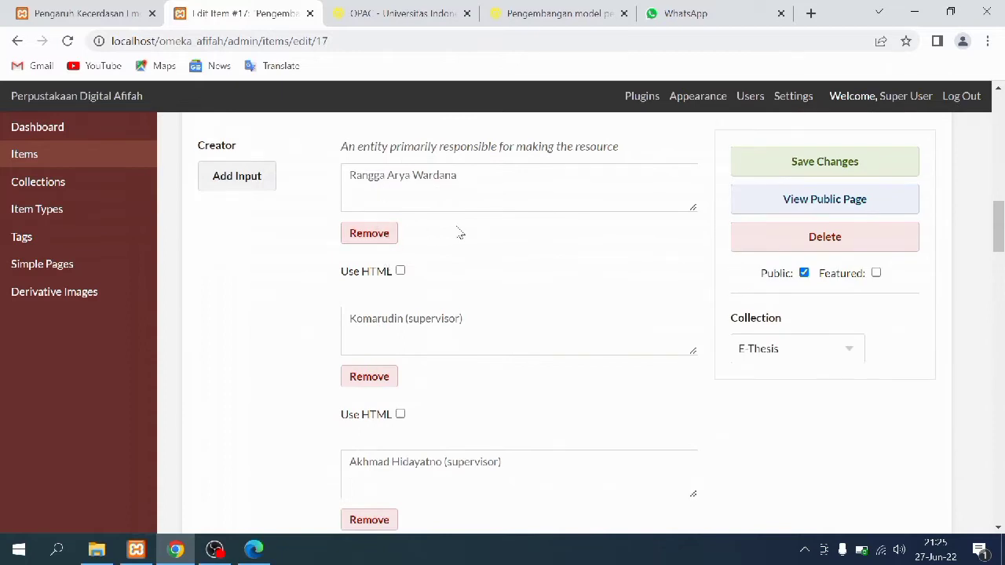
scroll(469, 251, "down", 4)
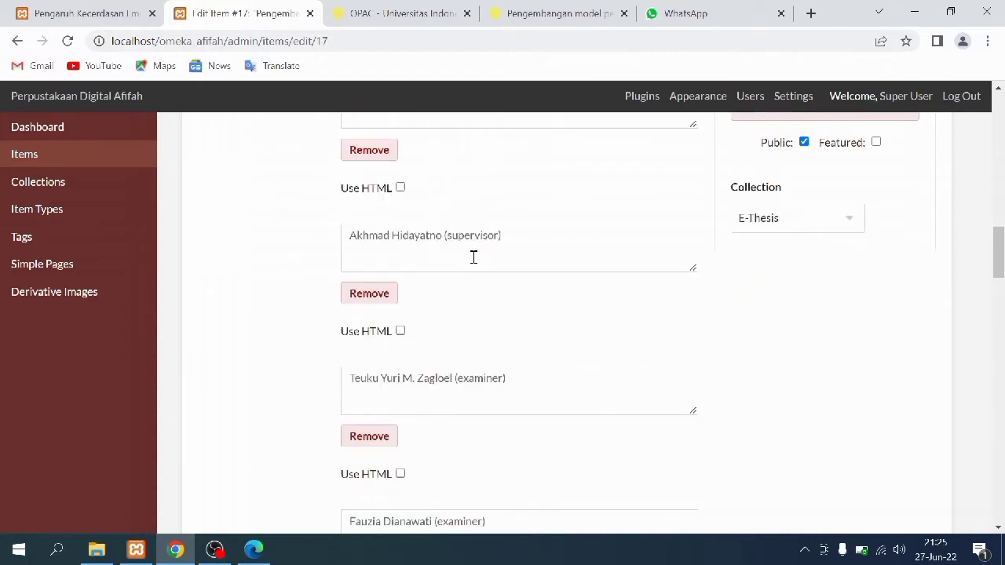
scroll(474, 266, "down", 3)
scroll(473, 265, "up", 2)
scroll(473, 265, "down", 4)
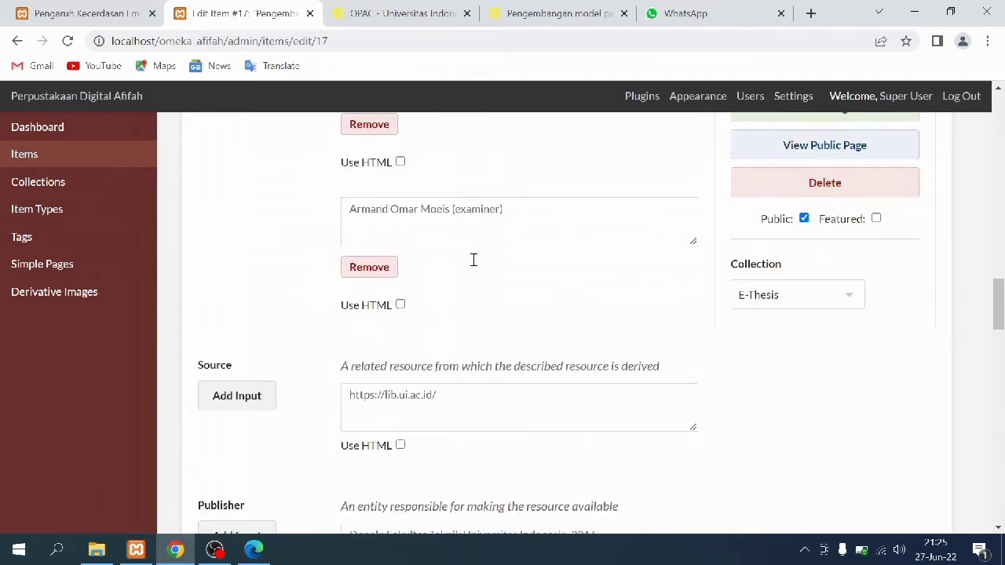
scroll(474, 265, "down", 1)
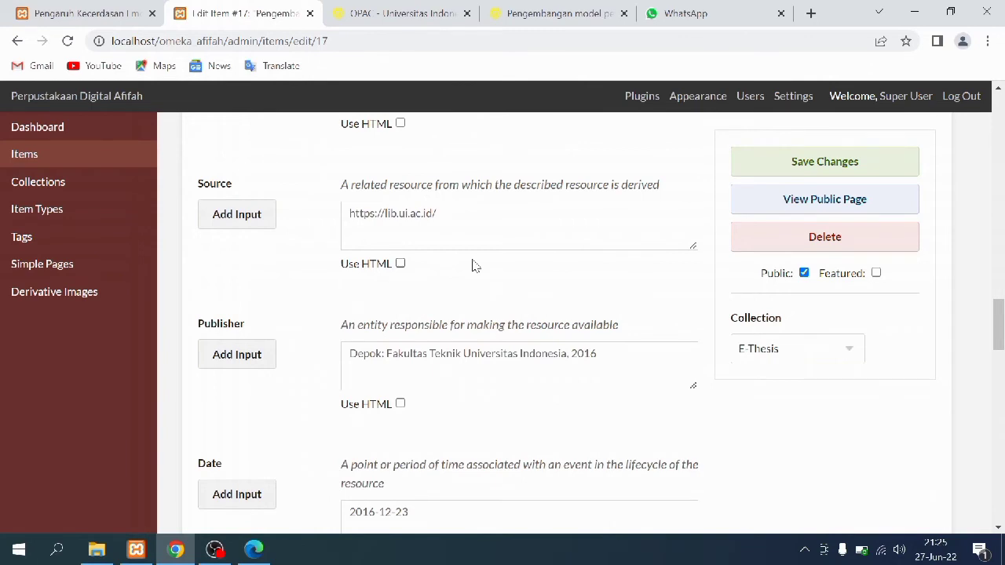
scroll(474, 265, "down", 1)
scroll(431, 170, "up", 1)
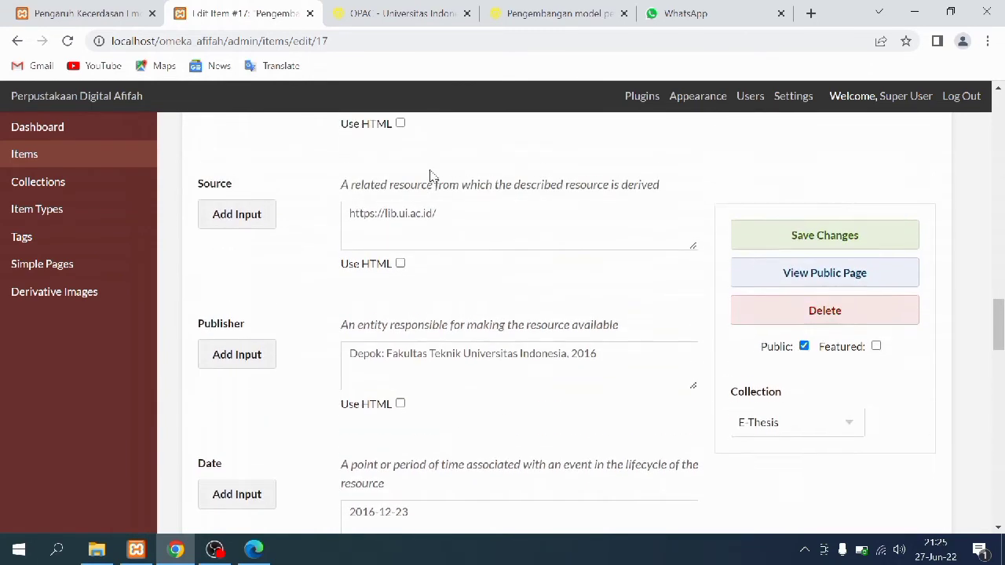
left_click(439, 13)
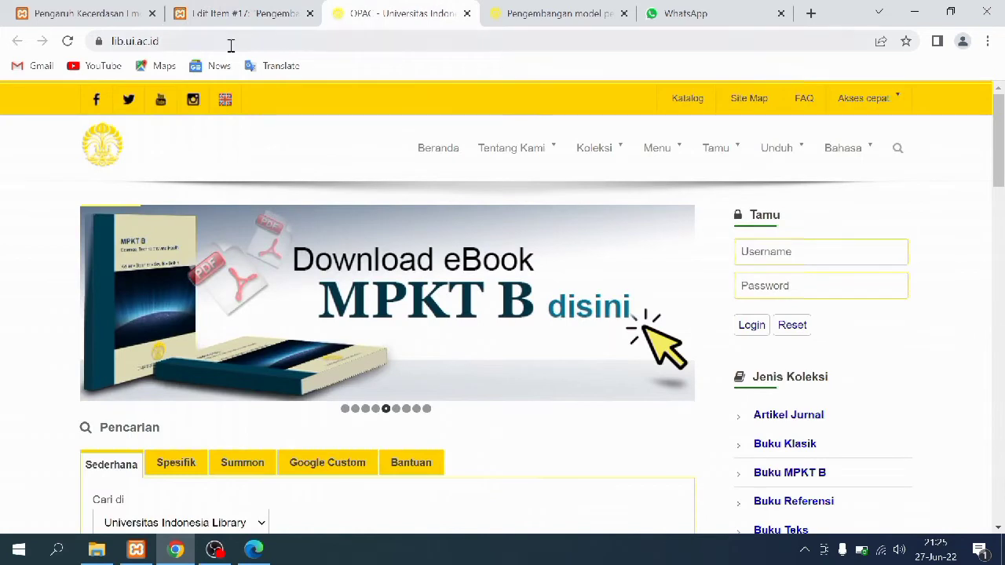
left_click(198, 6)
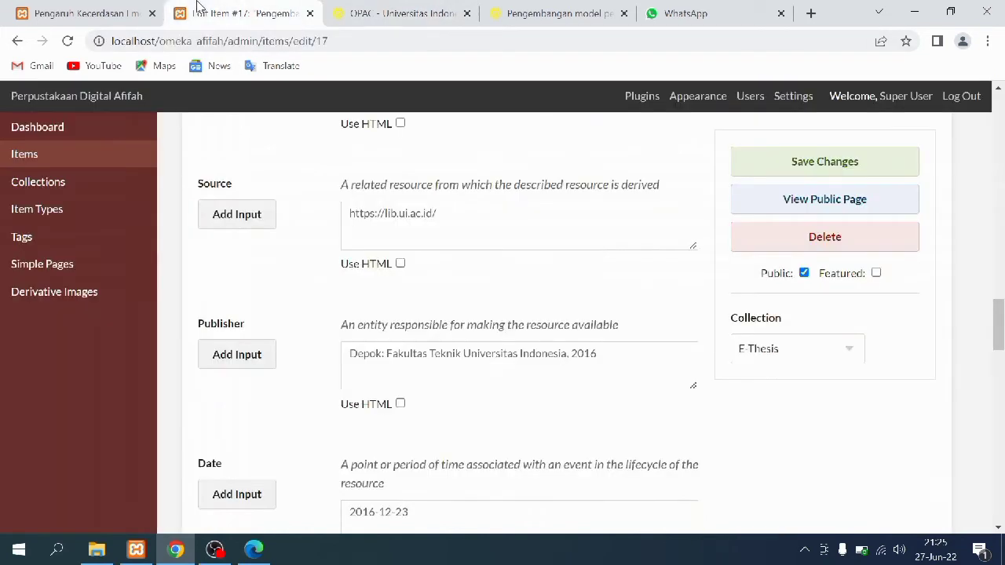
Review the Date, Format and Identifier fields, then save item #17's changes
scroll(347, 326, "down", 2)
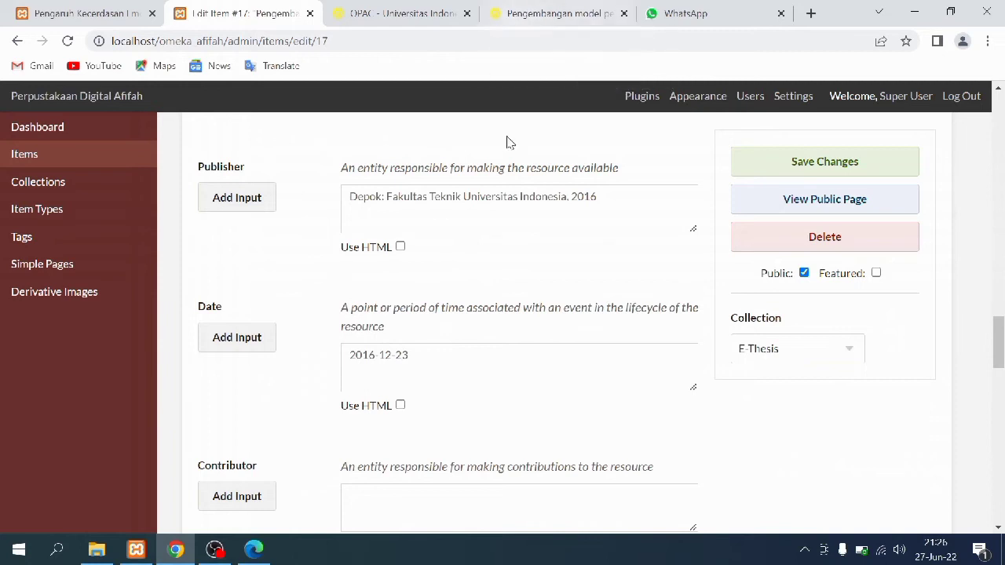
scroll(462, 298, "down", 2)
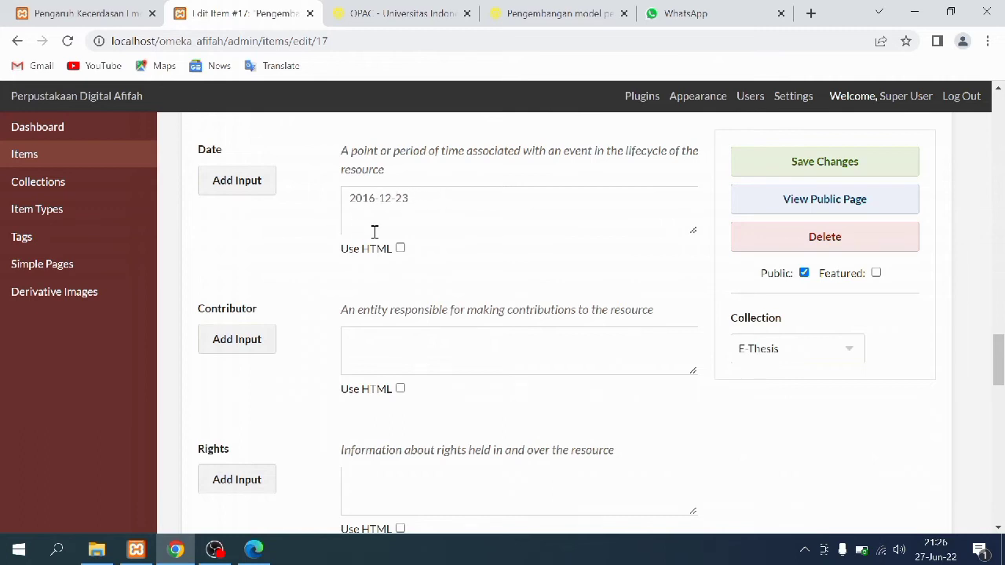
scroll(426, 266, "down", 1)
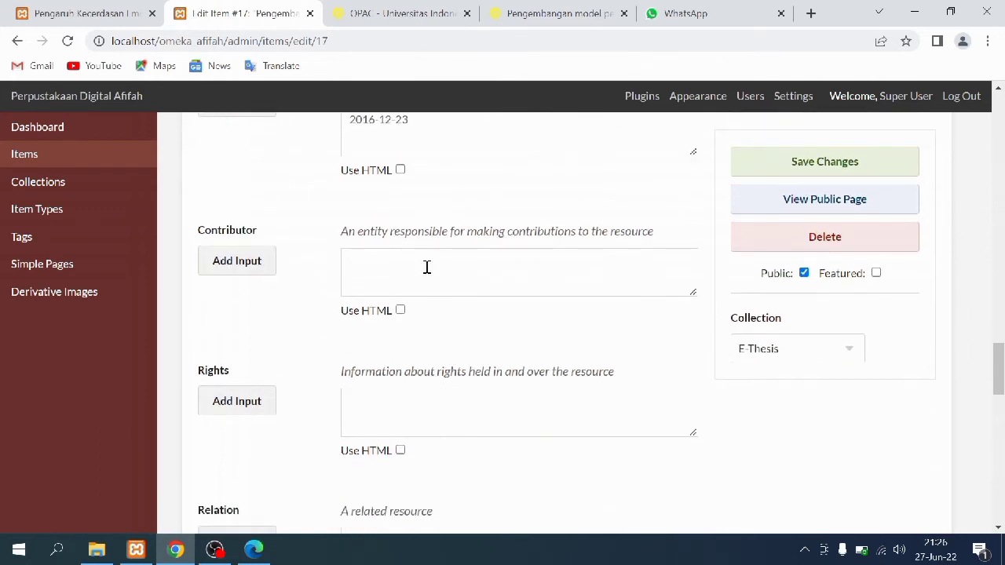
scroll(428, 268, "down", 2)
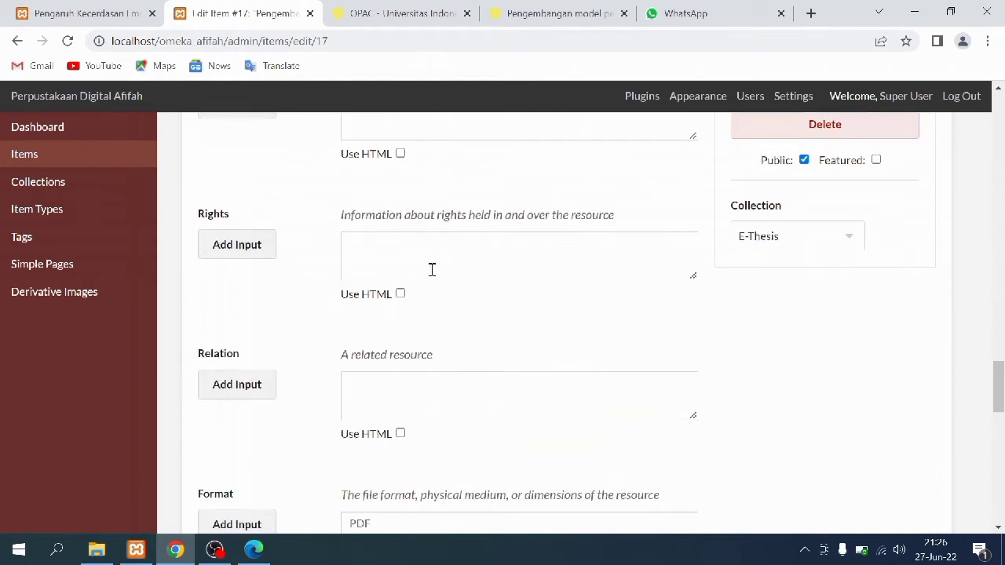
scroll(432, 269, "down", 3)
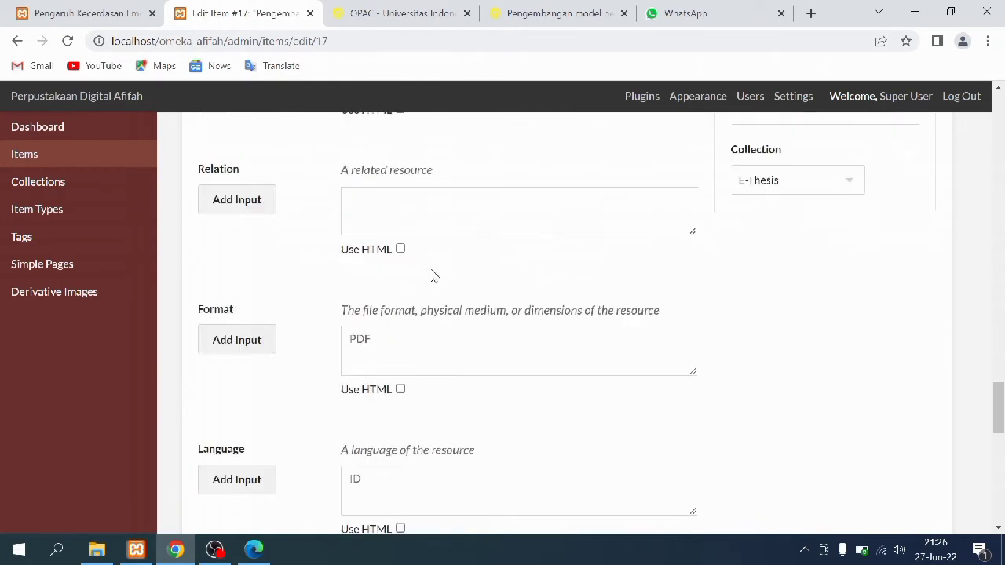
scroll(431, 275, "down", 4)
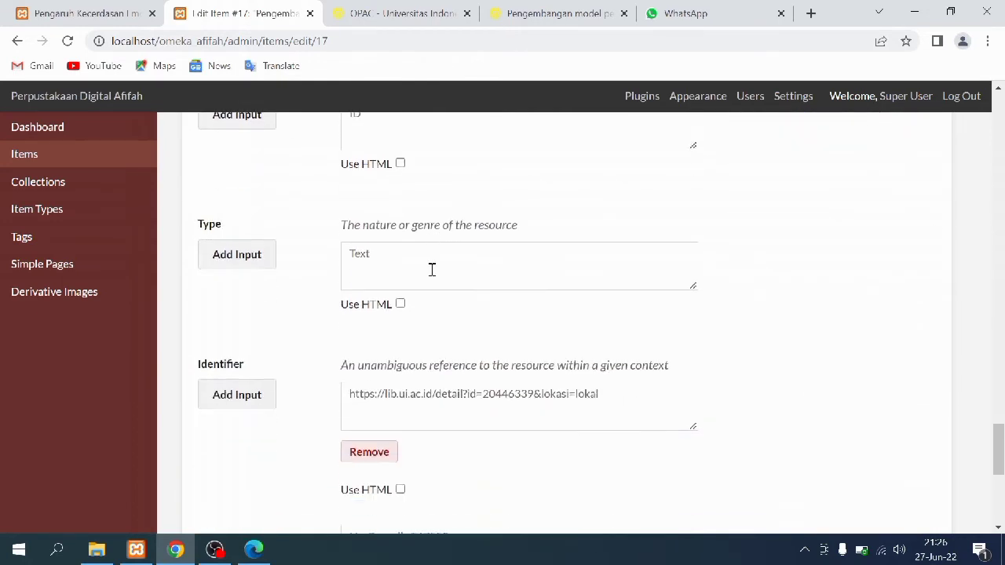
scroll(432, 271, "down", 4)
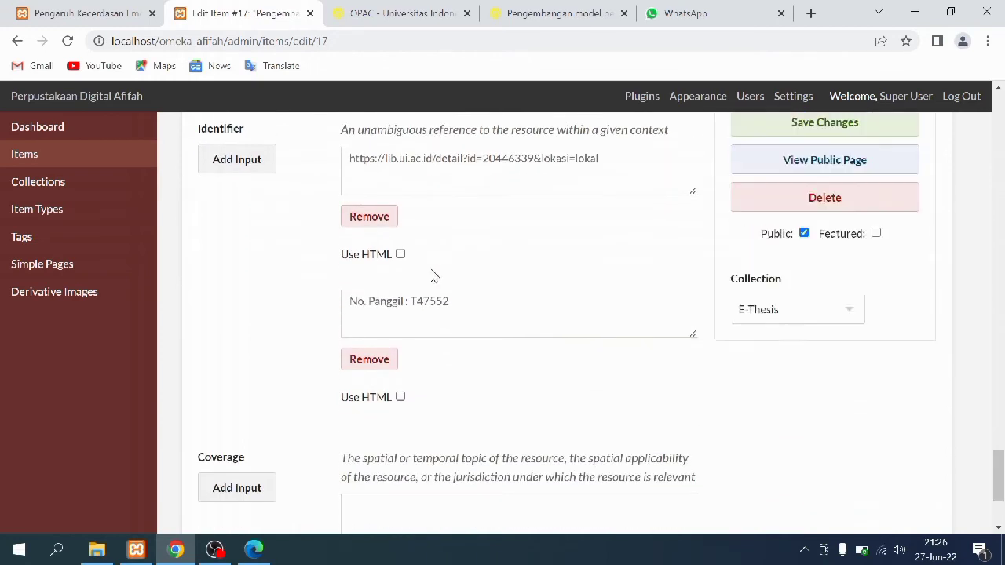
scroll(434, 277, "down", 1)
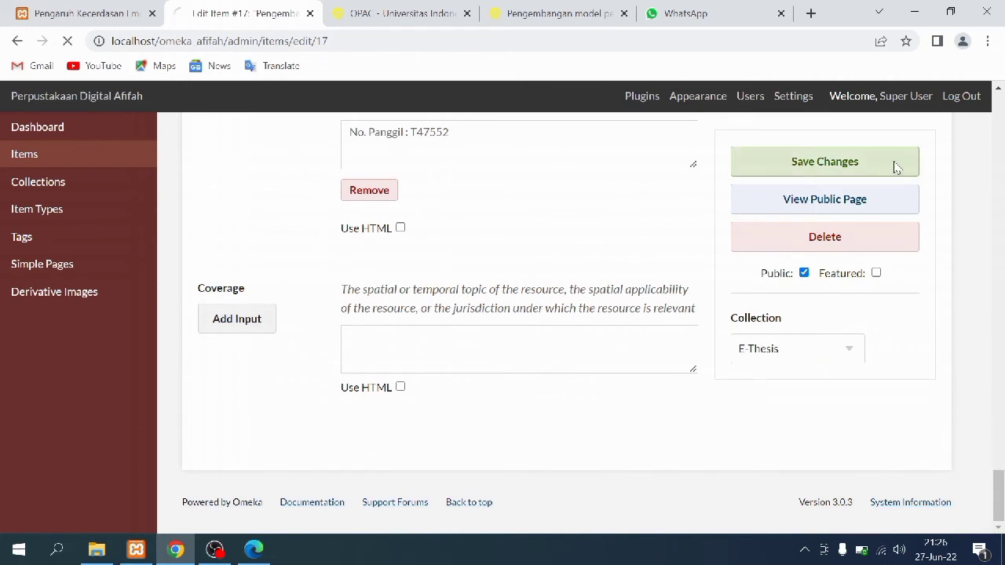
scroll(292, 292, "down", 2)
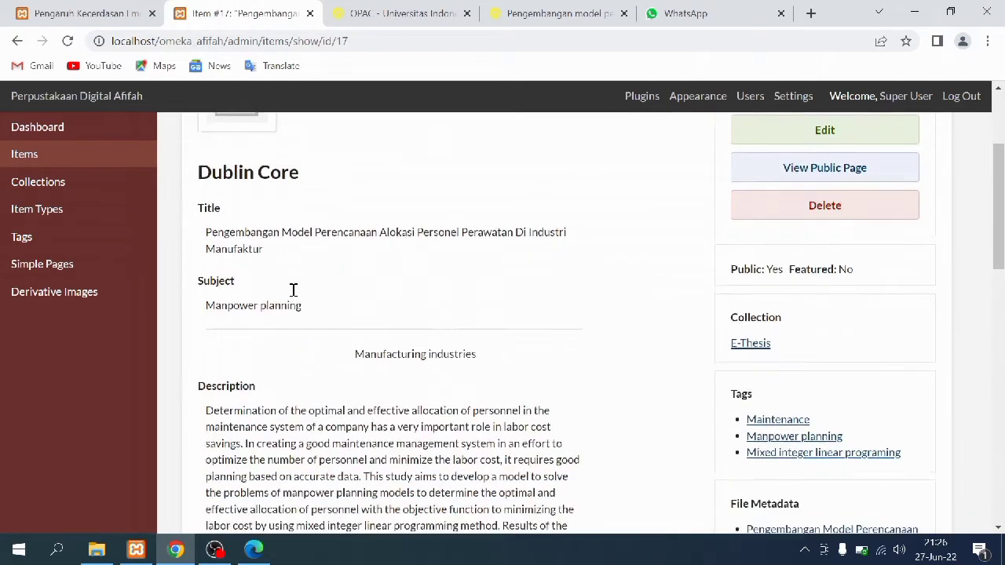
On the public site, list the items in the E-Thesis collection from the collections page
scroll(293, 290, "down", 7)
scroll(292, 290, "down", 5)
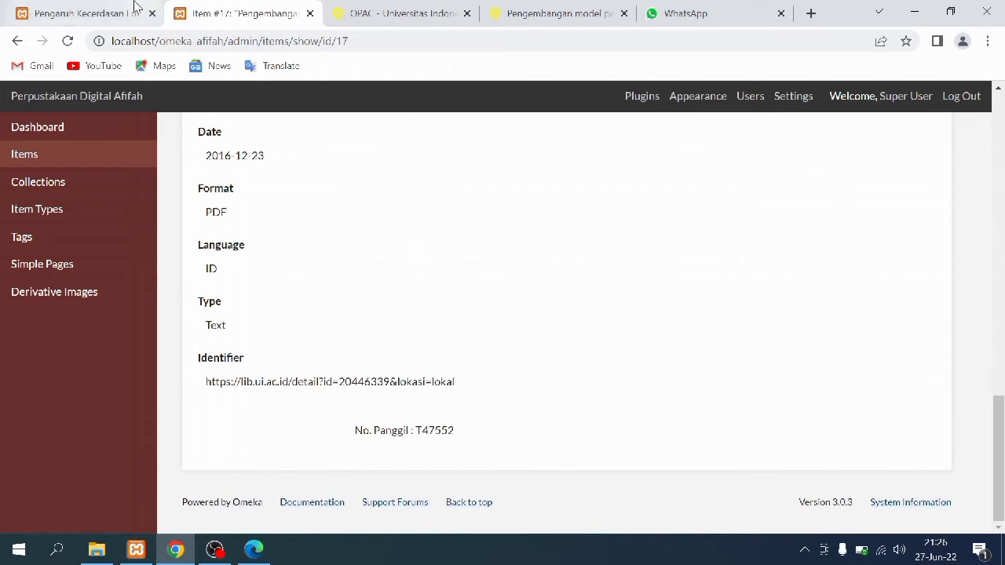
left_click(126, 10)
scroll(201, 252, "up", 20)
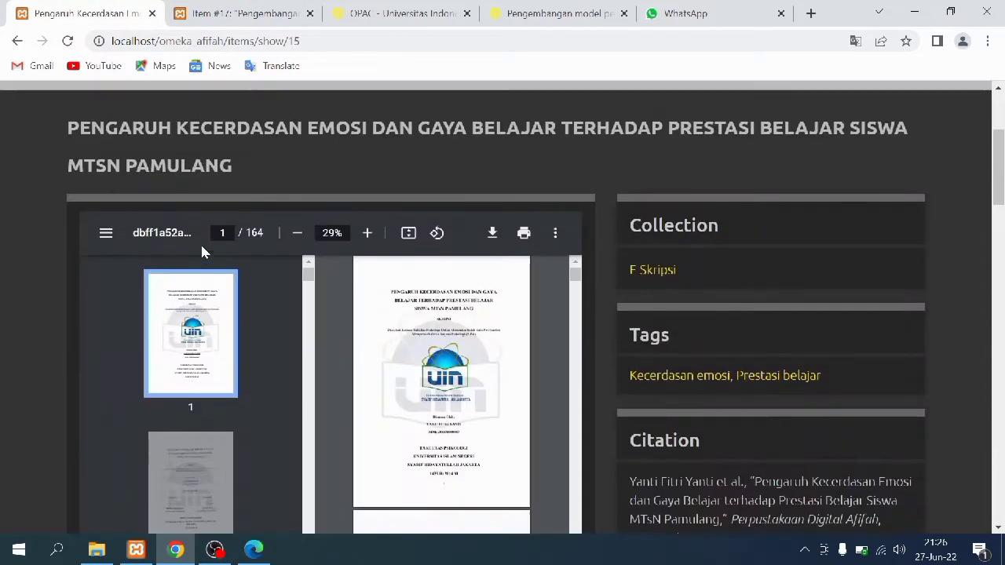
scroll(202, 251, "up", 5)
left_click(379, 281)
scroll(200, 418, "down", 5)
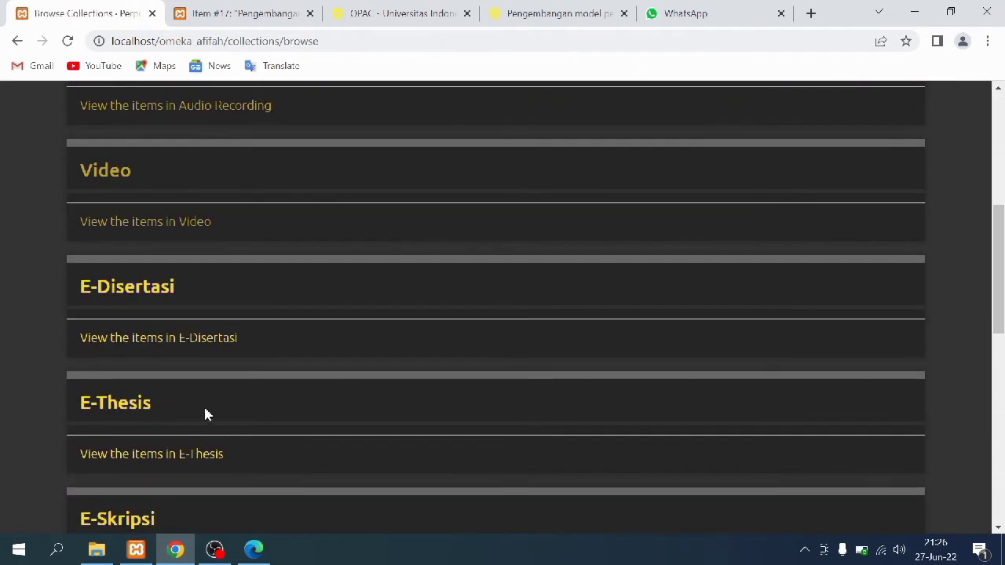
left_click(136, 451)
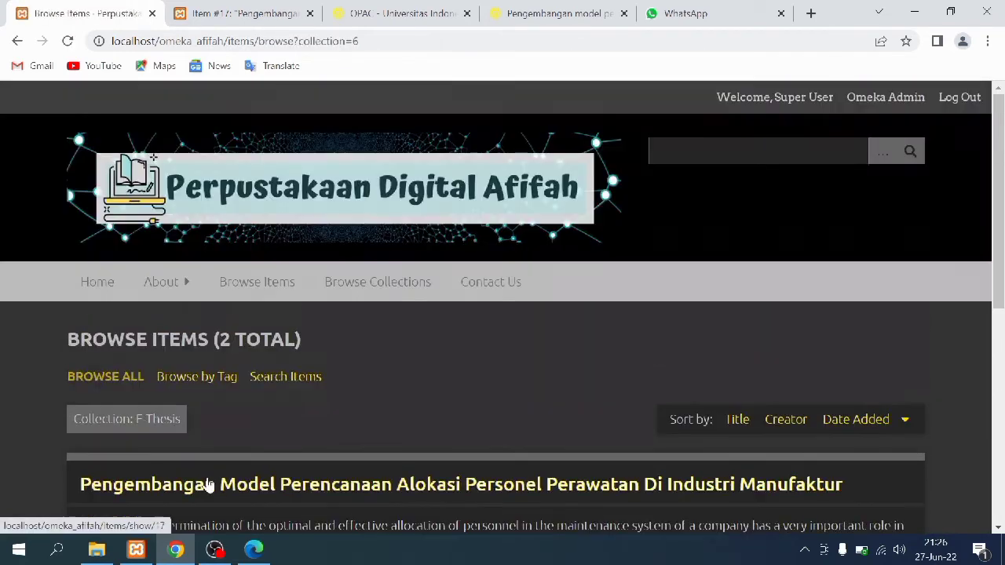
Review the first thesis's public page, then return to Item #17's admin record
scroll(572, 474, "down", 4)
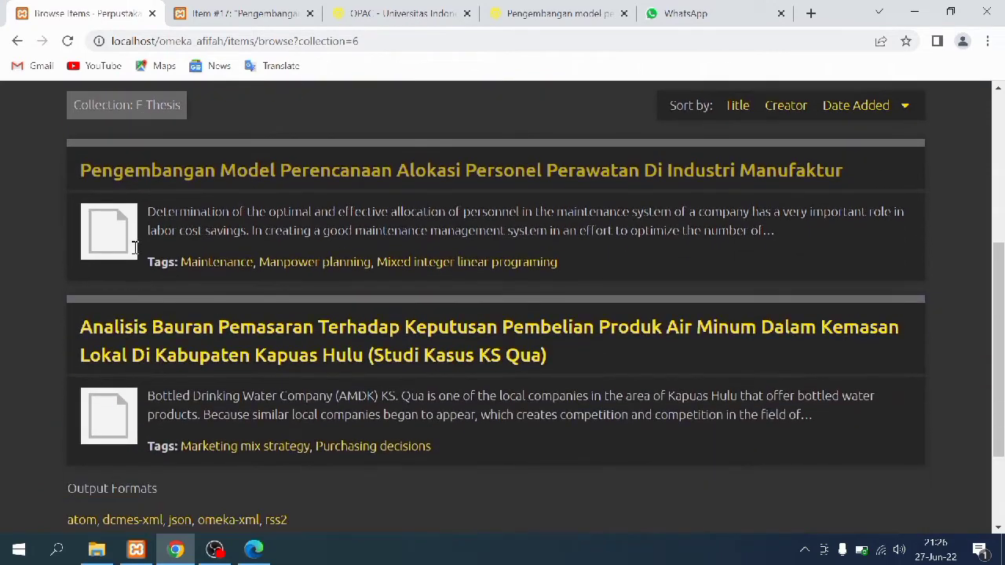
left_click(102, 228)
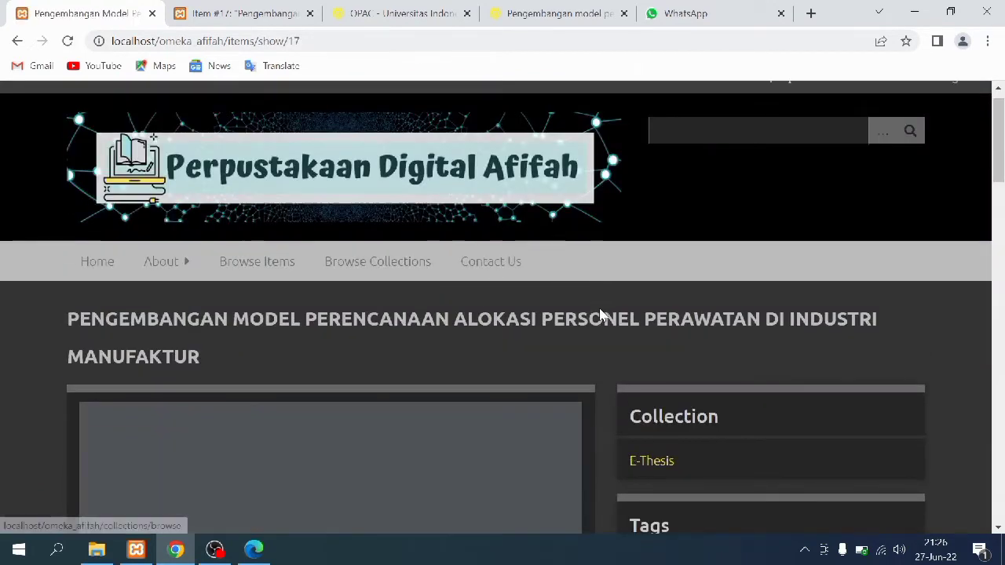
scroll(598, 315, "down", 2)
scroll(599, 315, "down", 7)
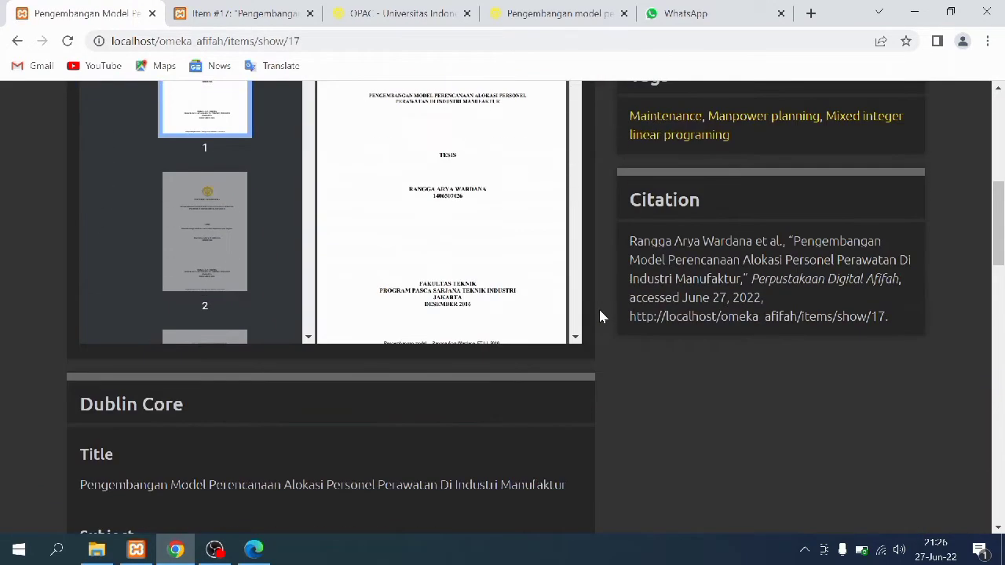
scroll(599, 316, "down", 8)
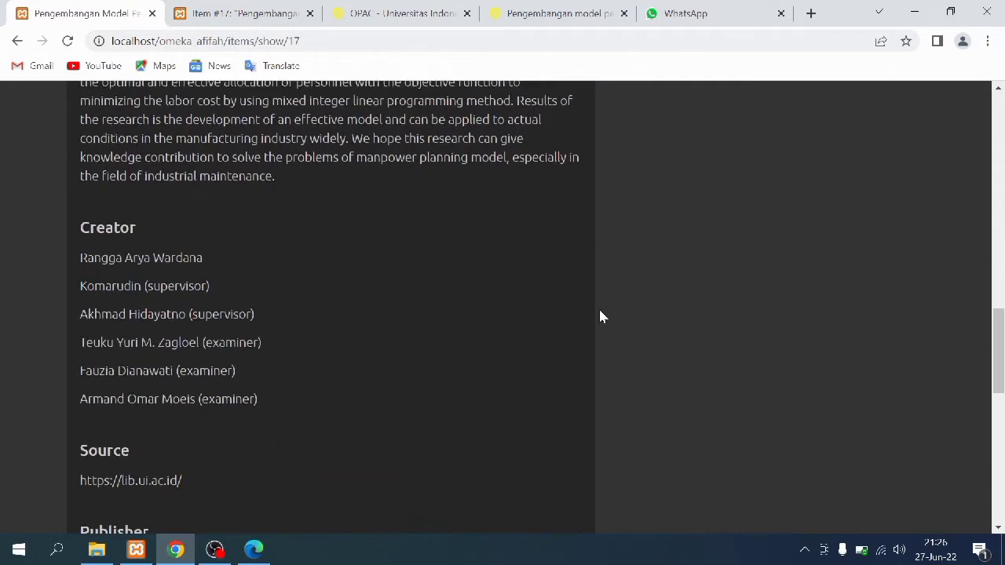
scroll(599, 316, "down", 8)
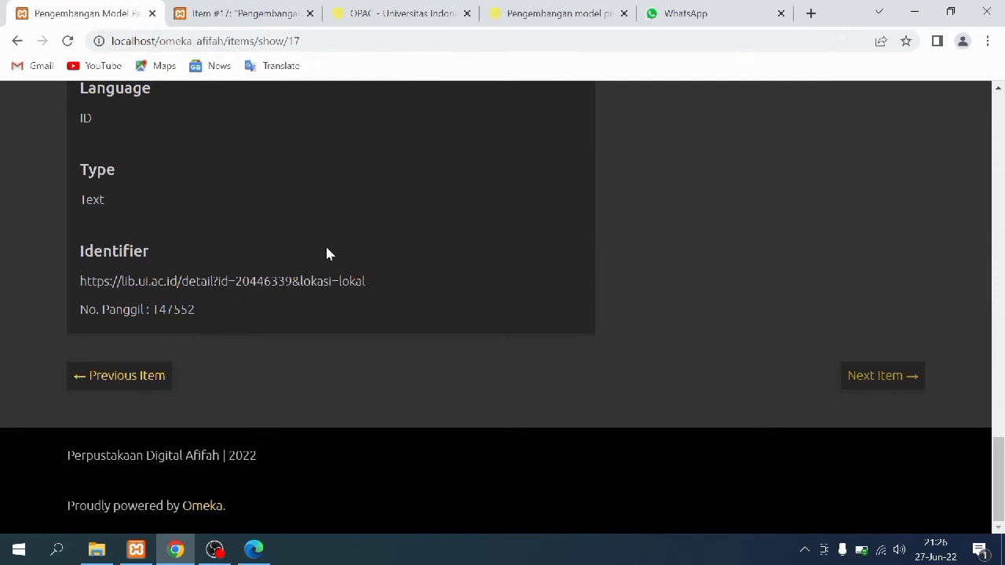
left_click(257, 6)
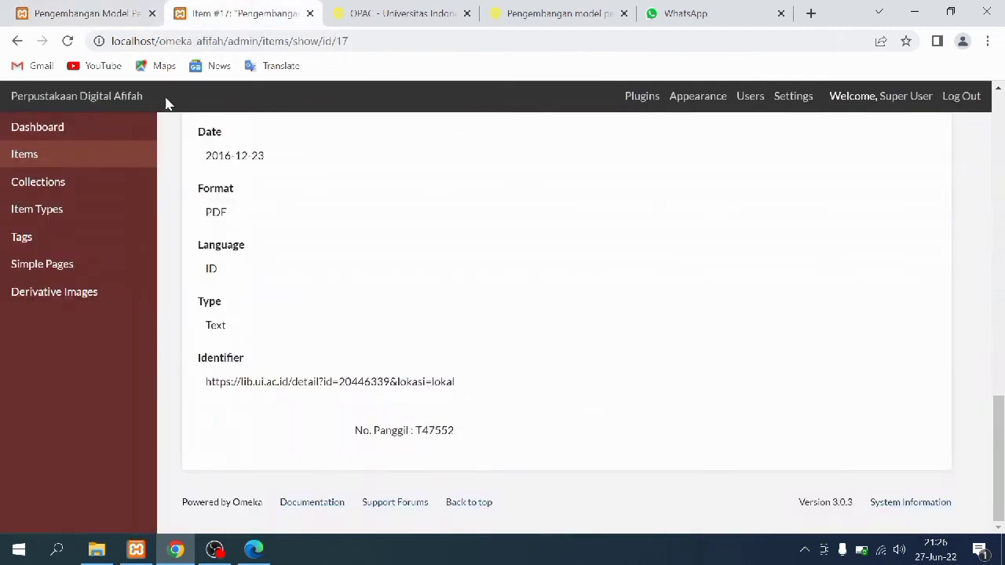
Open Item #16, the bottled-water thesis in E-Thesis, for editing
left_click(121, 185)
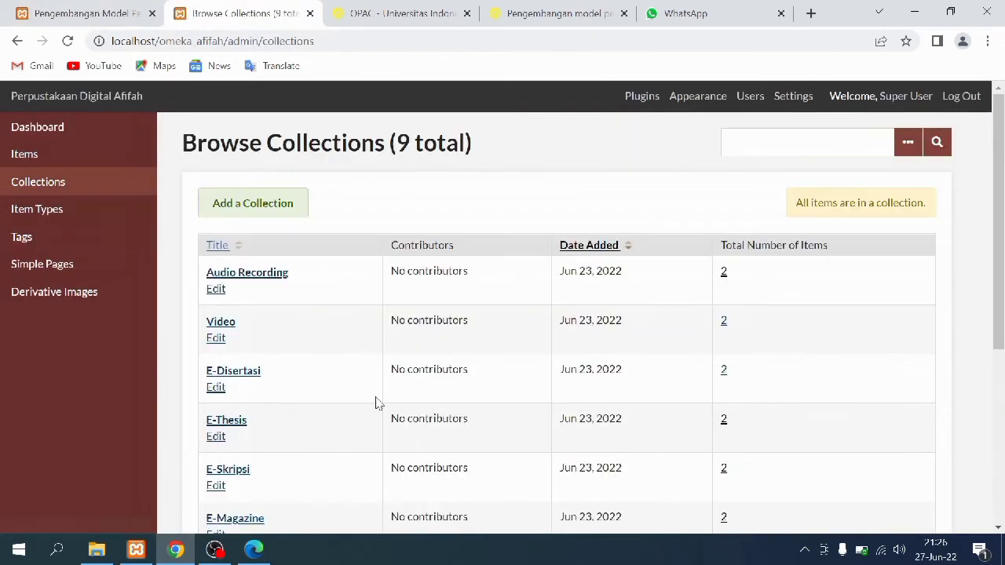
scroll(471, 377, "down", 1)
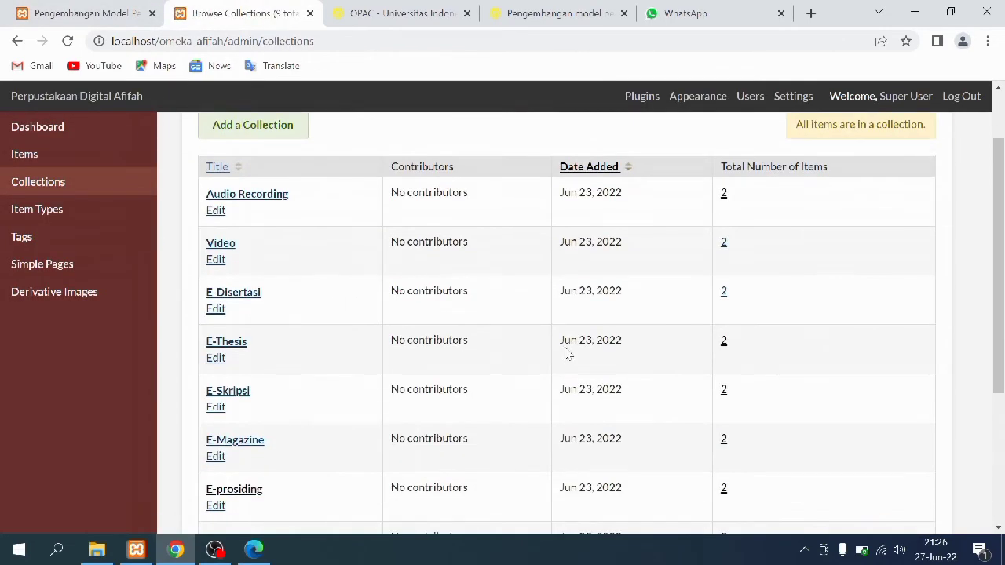
left_click(723, 344)
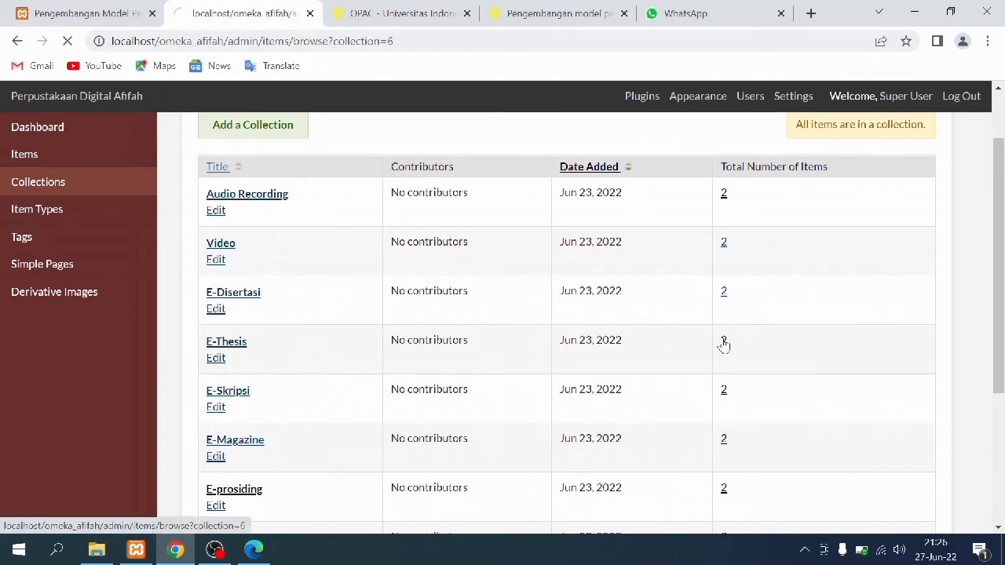
left_click(282, 445)
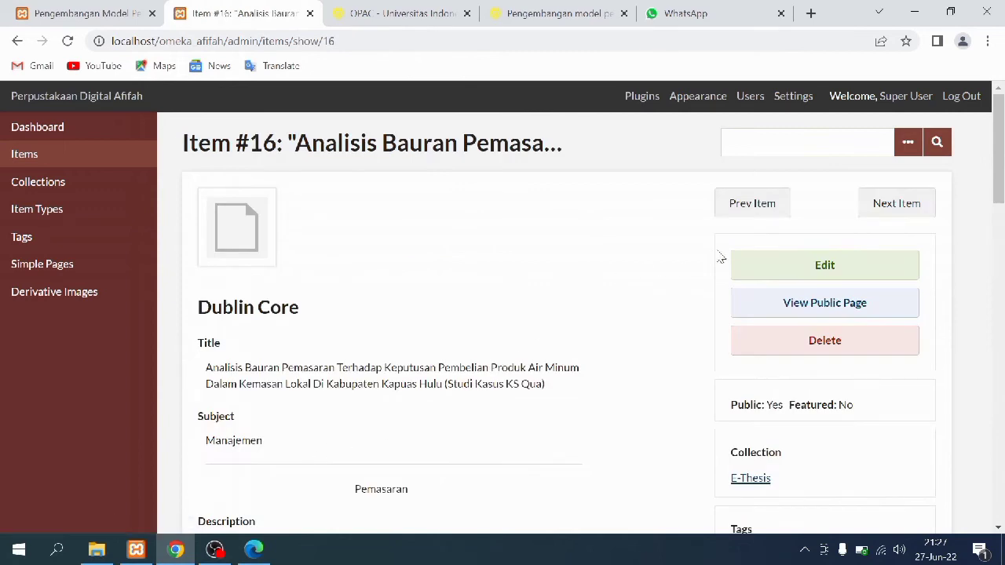
left_click(758, 267)
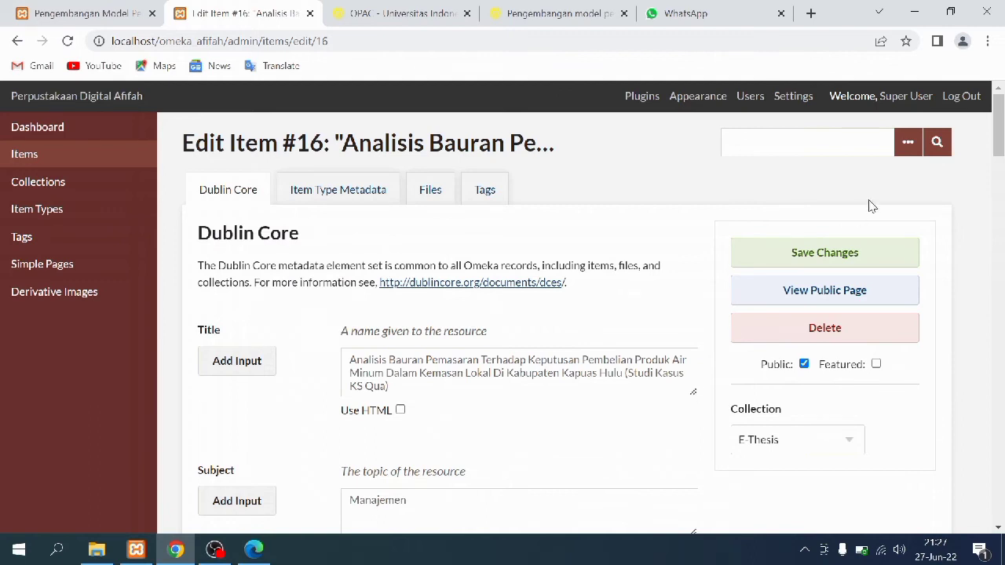
Review item #16's Dublin Core fields, Item Type Metadata, Files and Tags
left_click_drag(1000, 118, 1002, 143)
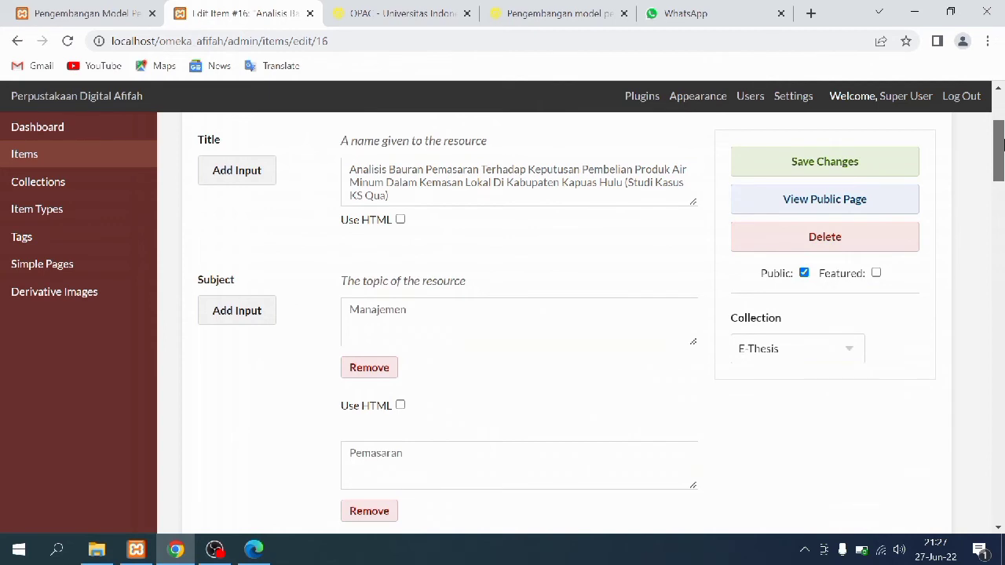
left_click_drag(1002, 143, 1002, 485)
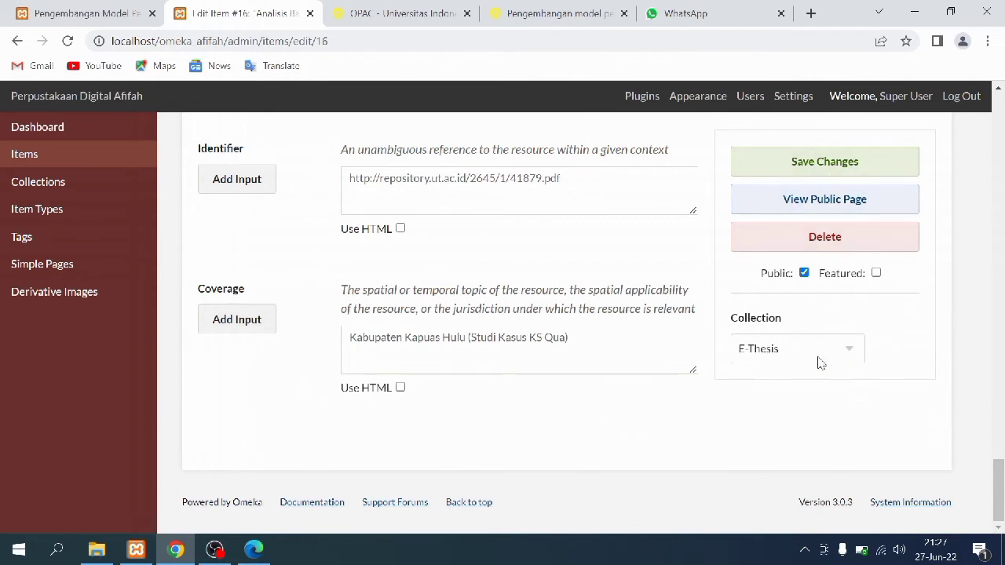
left_click_drag(998, 476, 995, 105)
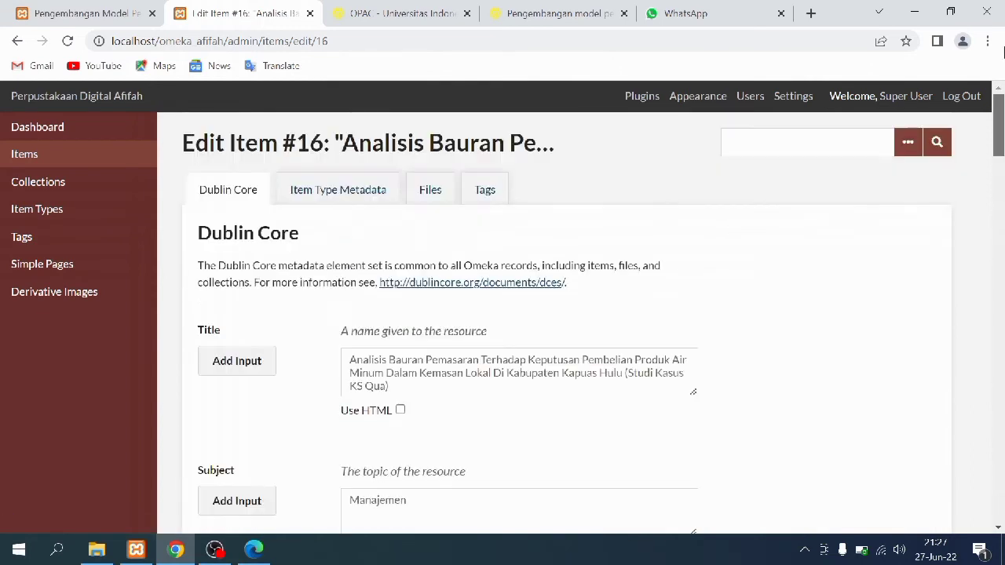
left_click(329, 201)
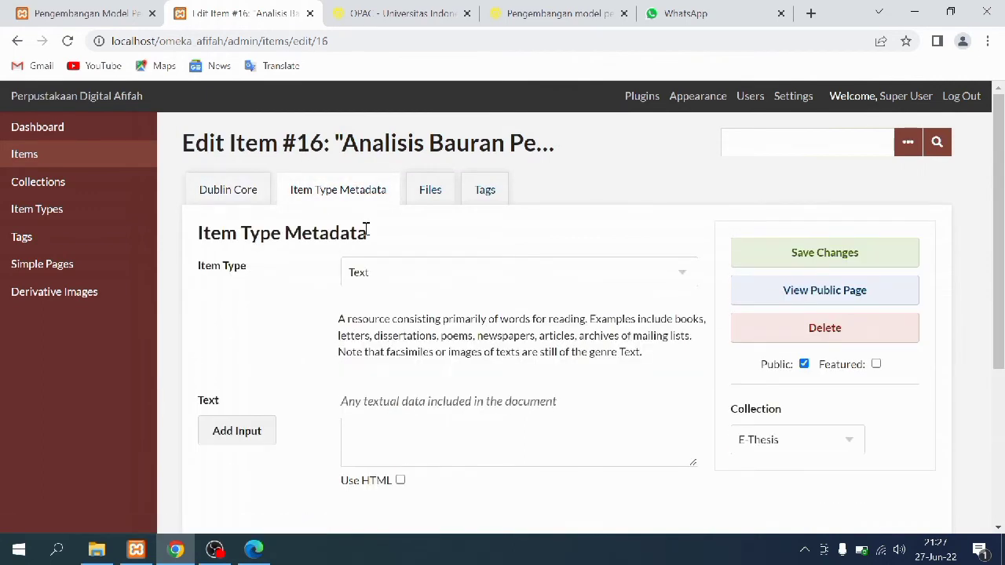
left_click(428, 193)
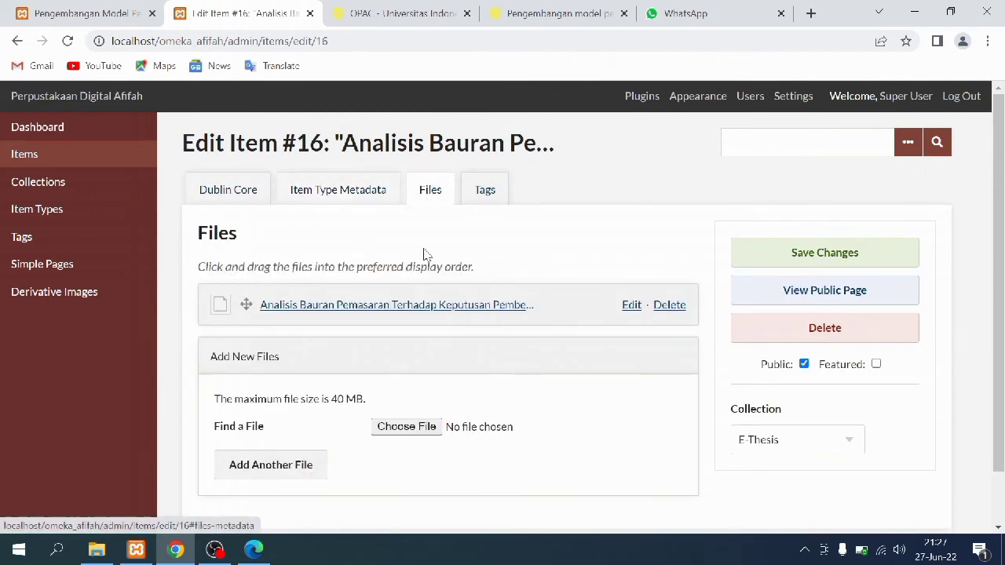
left_click(480, 189)
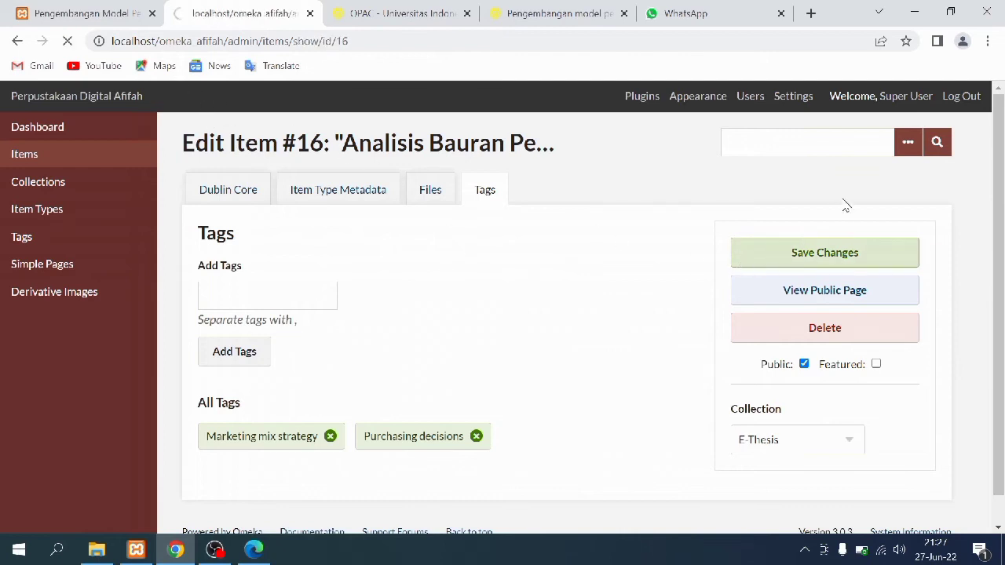
Check Item #16's saved record, then go back to the public E-Thesis item list
left_click_drag(1003, 109, 1002, 456)
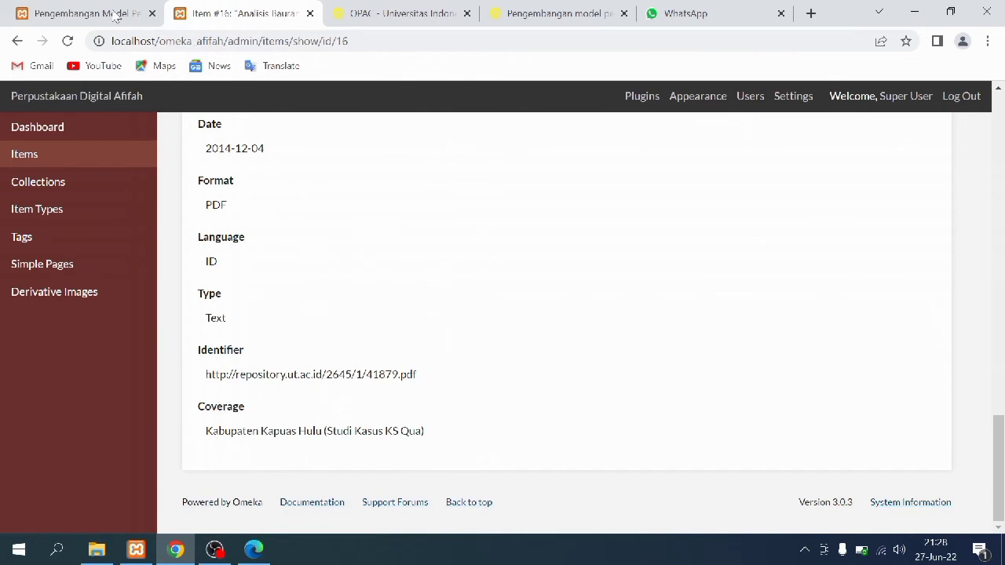
left_click(94, 13)
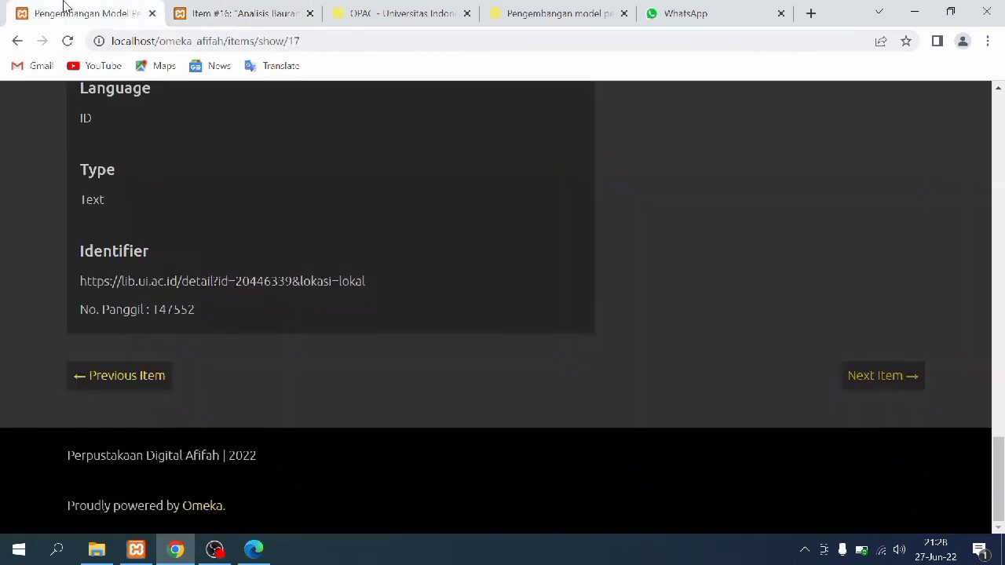
left_click(14, 42)
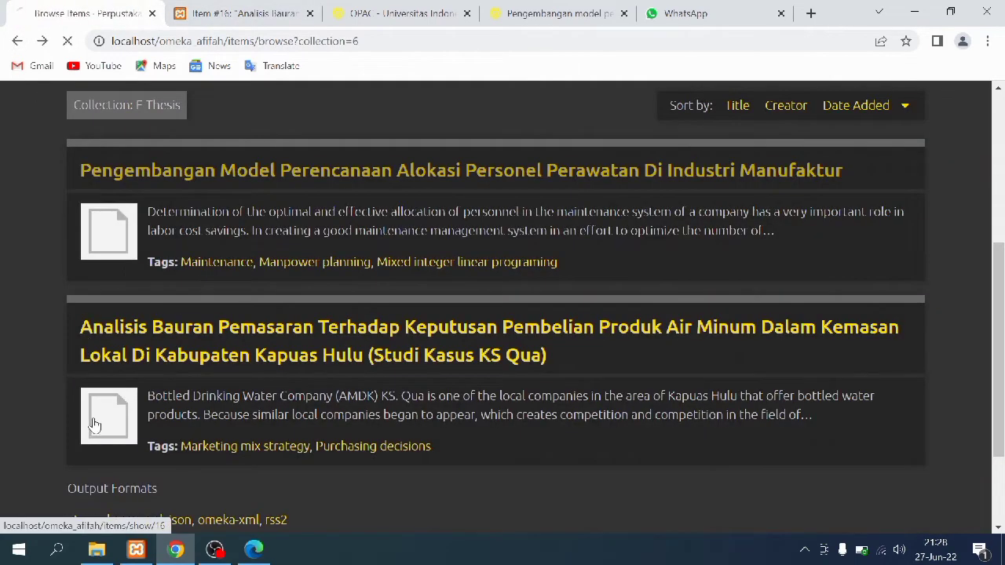
Read the Kapuas Hulu thesis's public page: embedded PDF, E-Thesis collection, tags and Dublin Core record
left_click(94, 425)
scroll(0, 301, "down", 2)
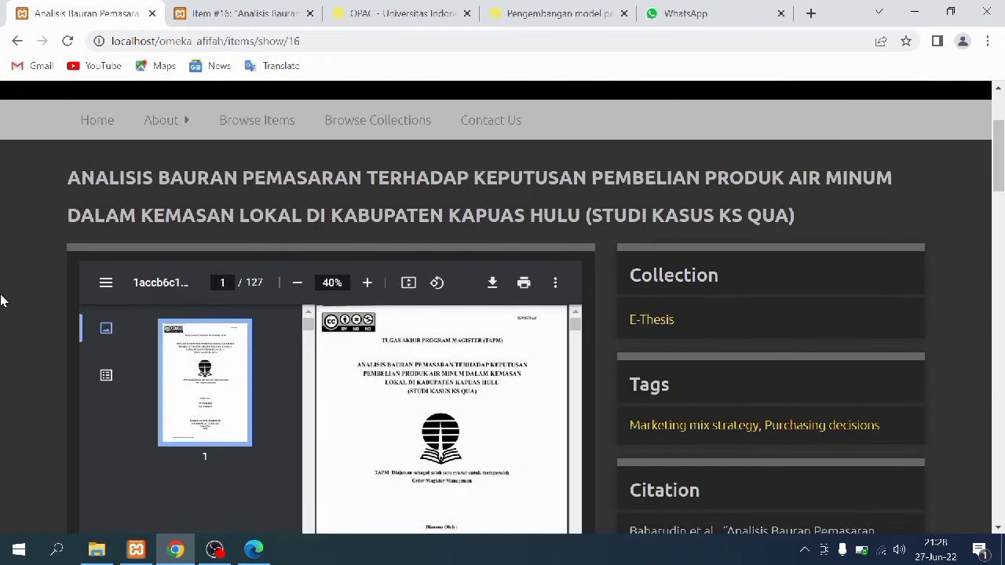
scroll(0, 300, "down", 1)
scroll(0, 300, "down", 4)
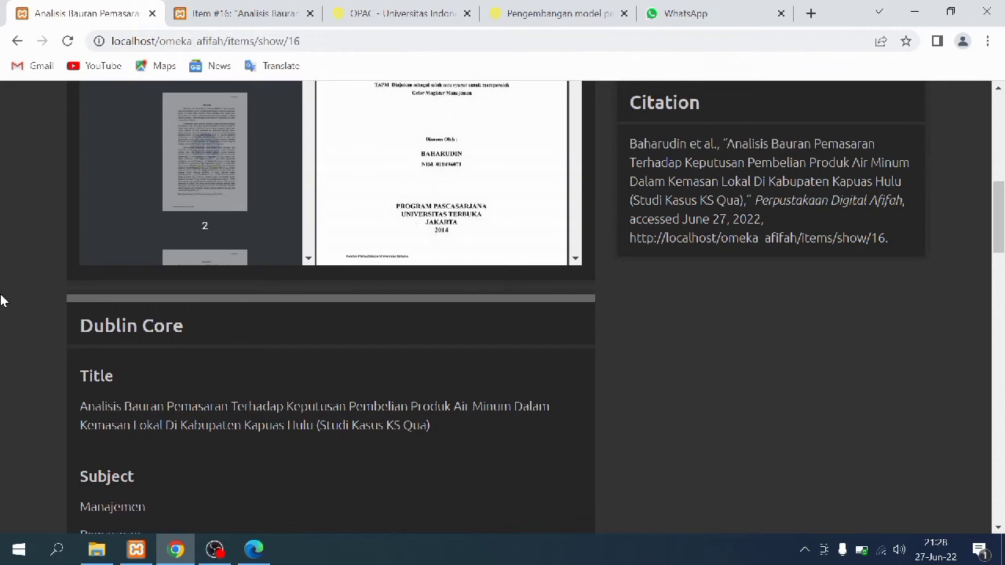
scroll(2, 300, "down", 3)
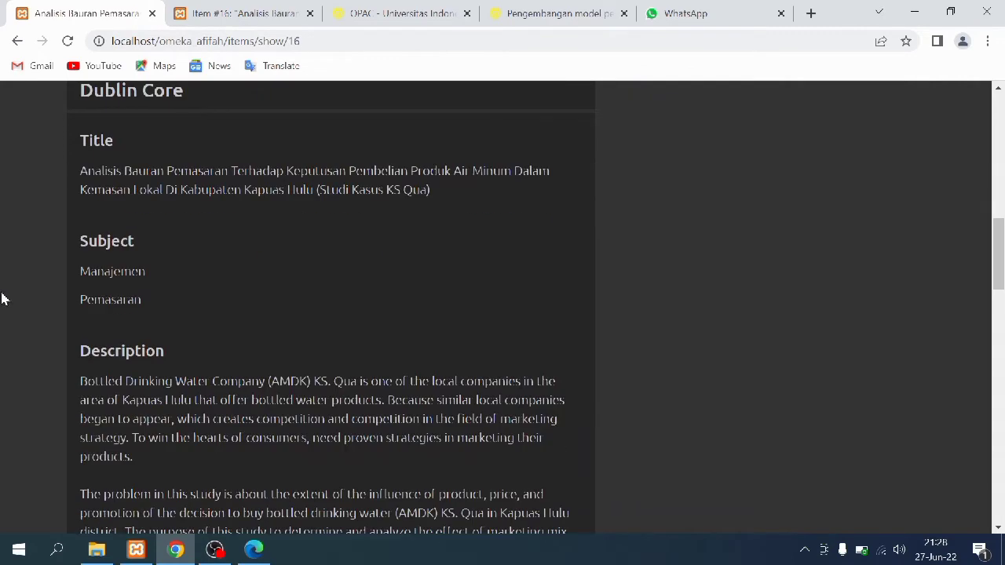
scroll(2, 299, "down", 7)
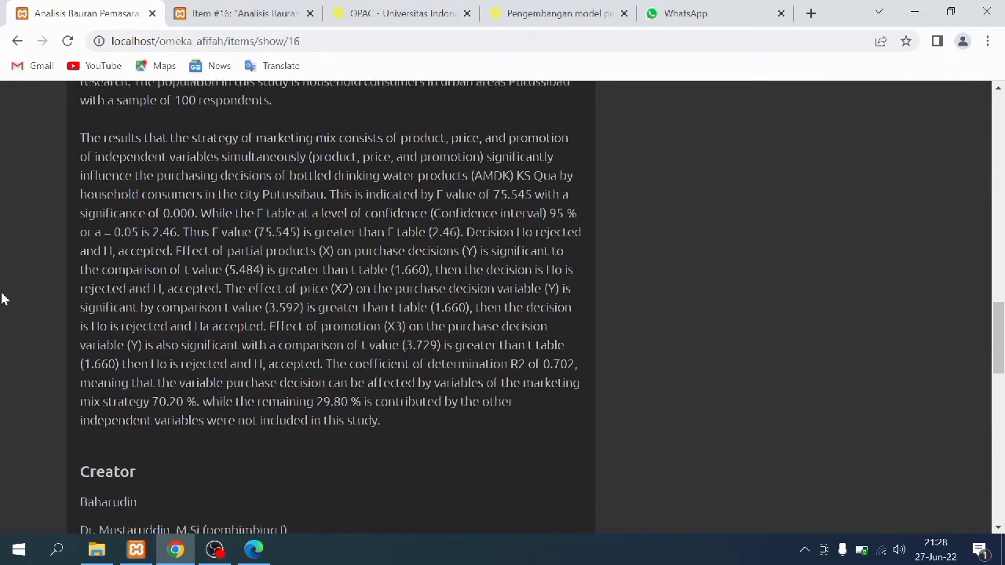
scroll(3, 300, "down", 10)
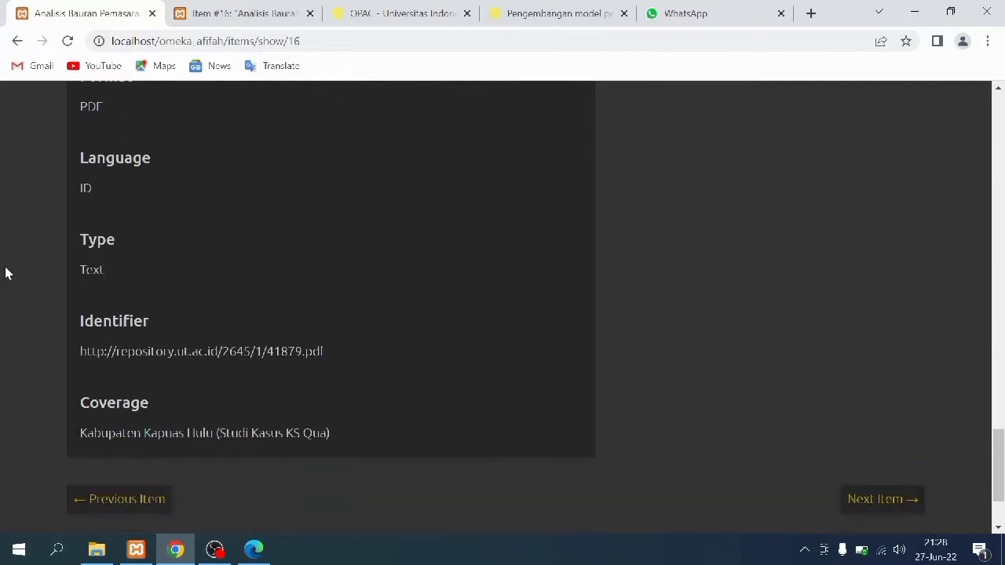
scroll(6, 273, "down", 2)
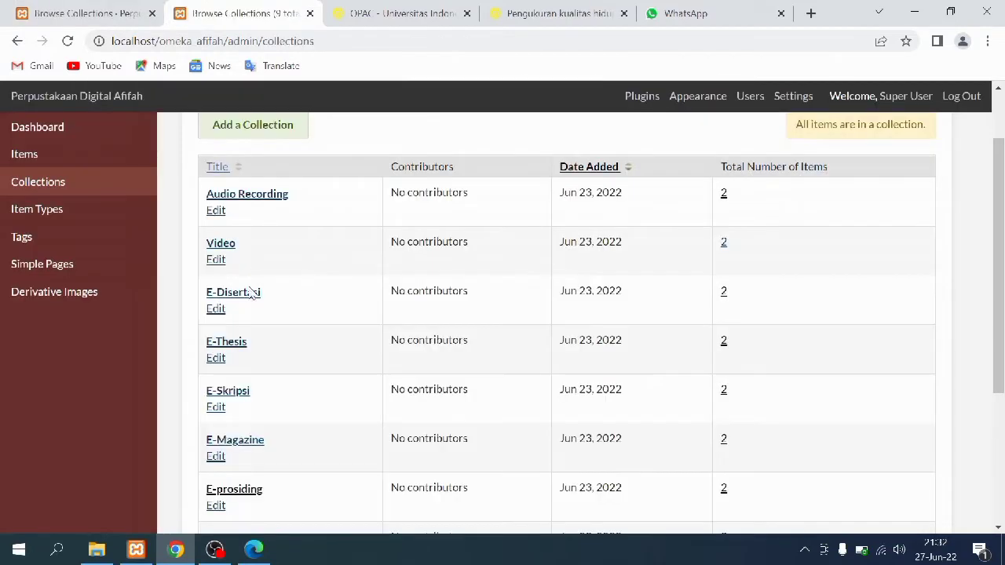
Open Item #13, the first E-Disertasi item, for editing
left_click(724, 291)
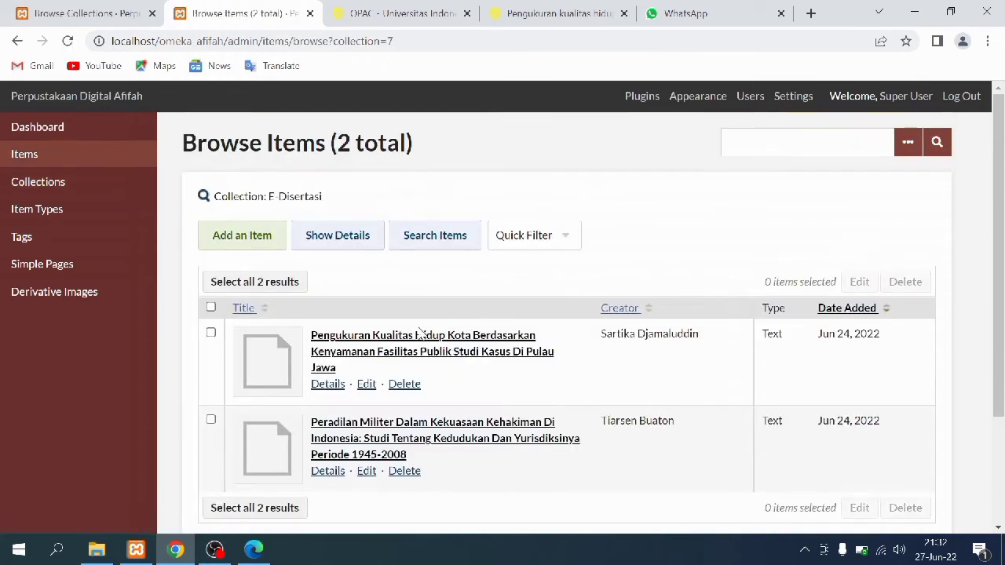
scroll(420, 334, "down", 1)
left_click(252, 296)
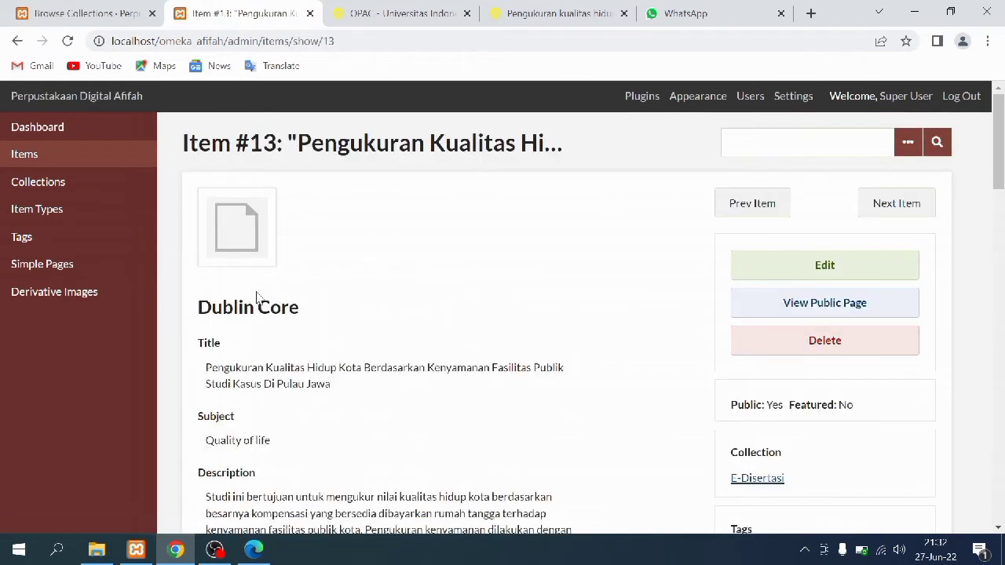
left_click(788, 271)
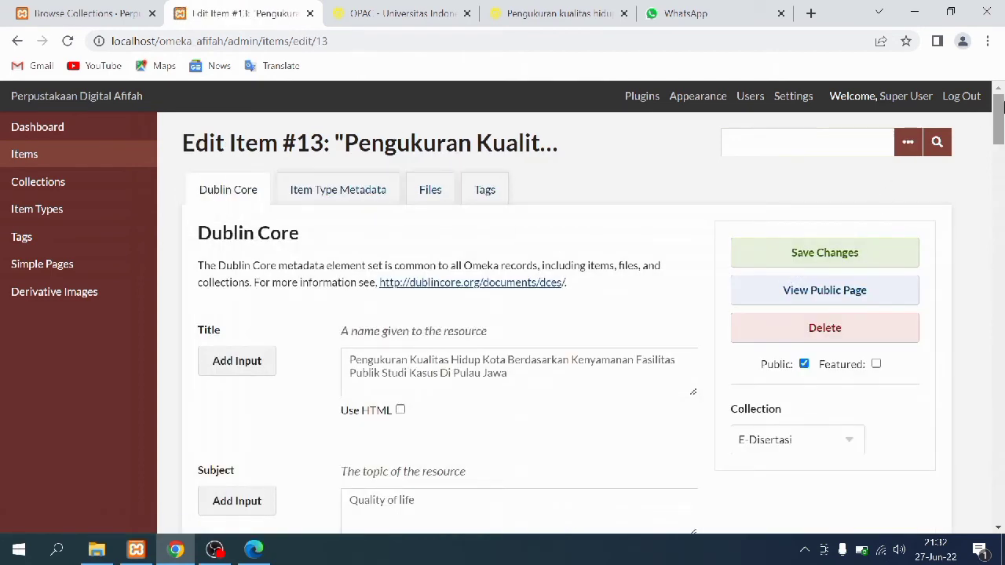
Expand item #13's Description box and read through the whole urban quality-of-life abstract
left_click_drag(1003, 118, 1002, 141)
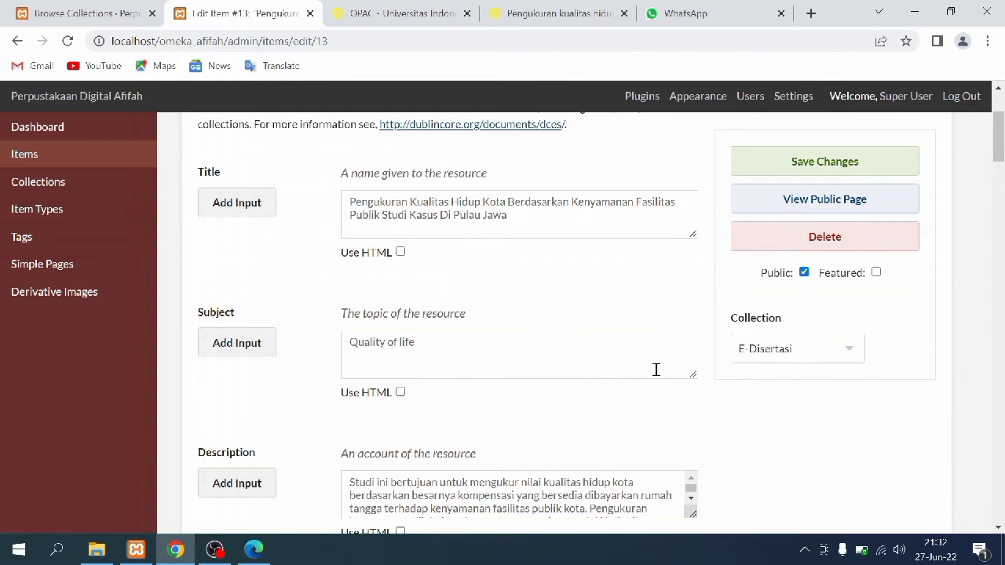
scroll(696, 372, "down", 3)
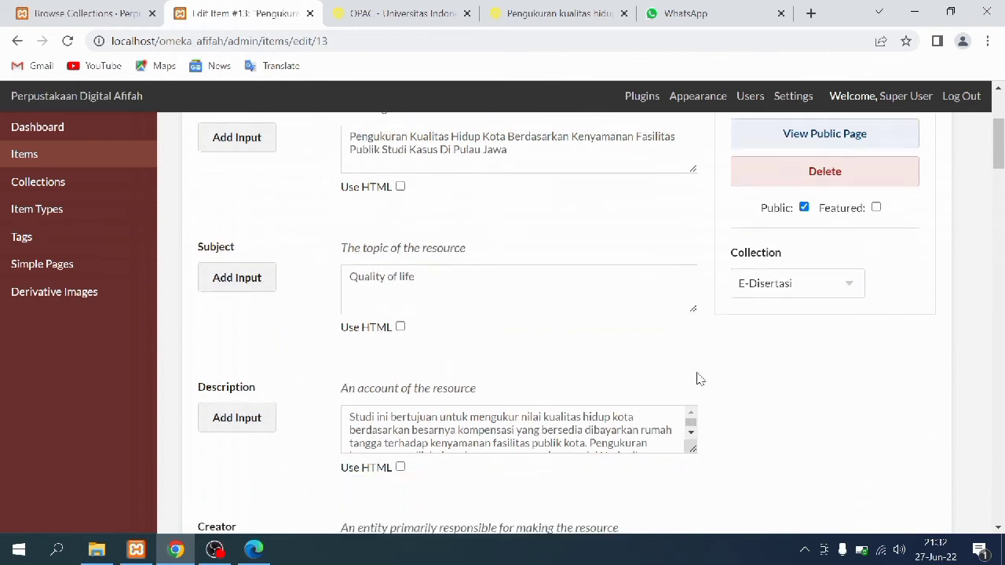
scroll(700, 380, "down", 1)
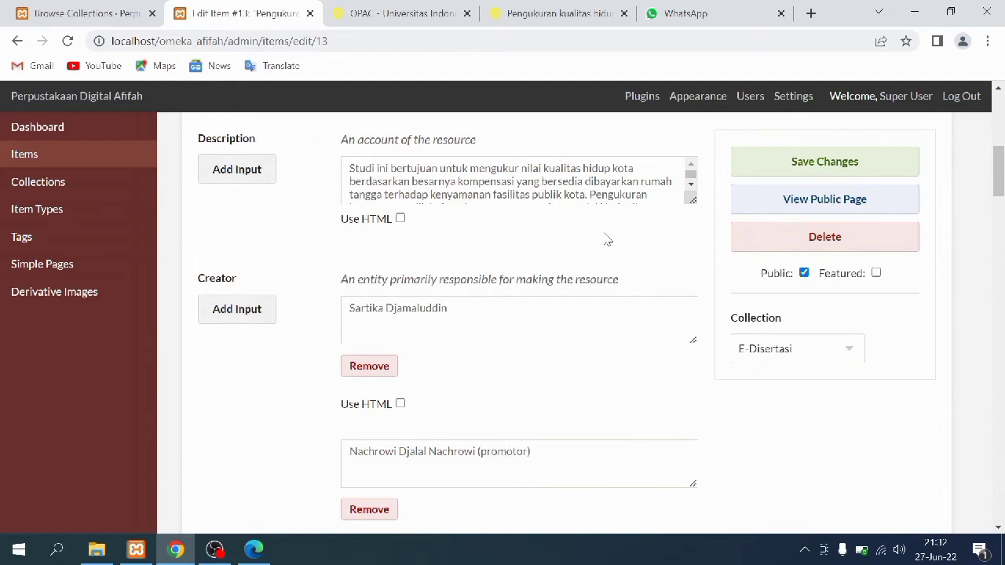
left_click_drag(693, 201, 700, 510)
scroll(648, 414, "down", 3)
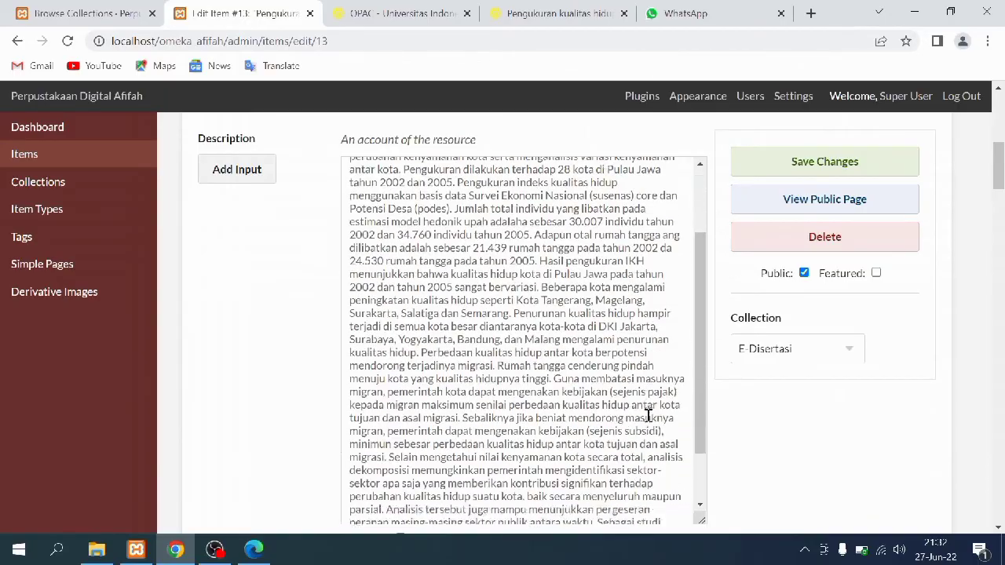
left_click(539, 7)
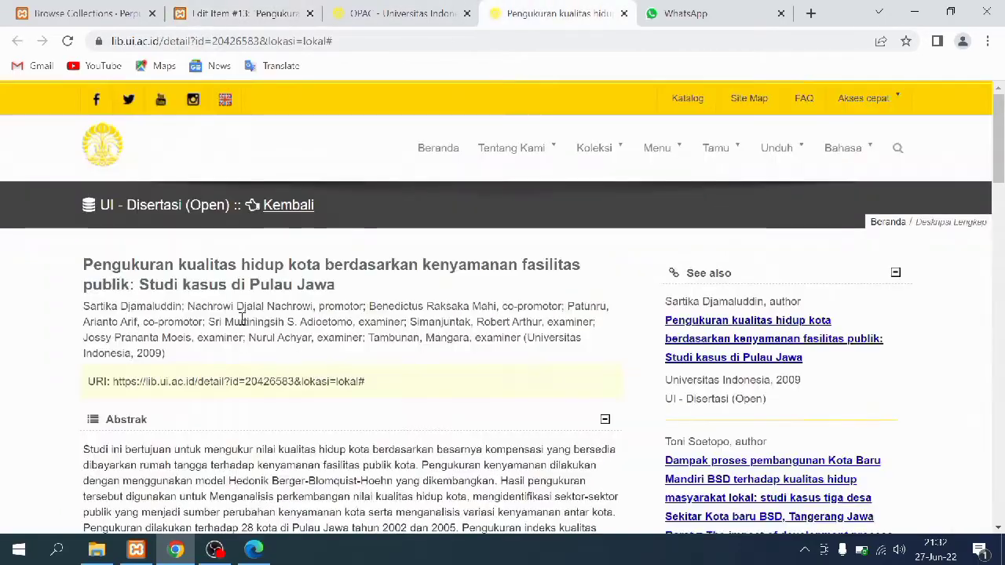
scroll(241, 320, "down", 7)
scroll(242, 336, "up", 7)
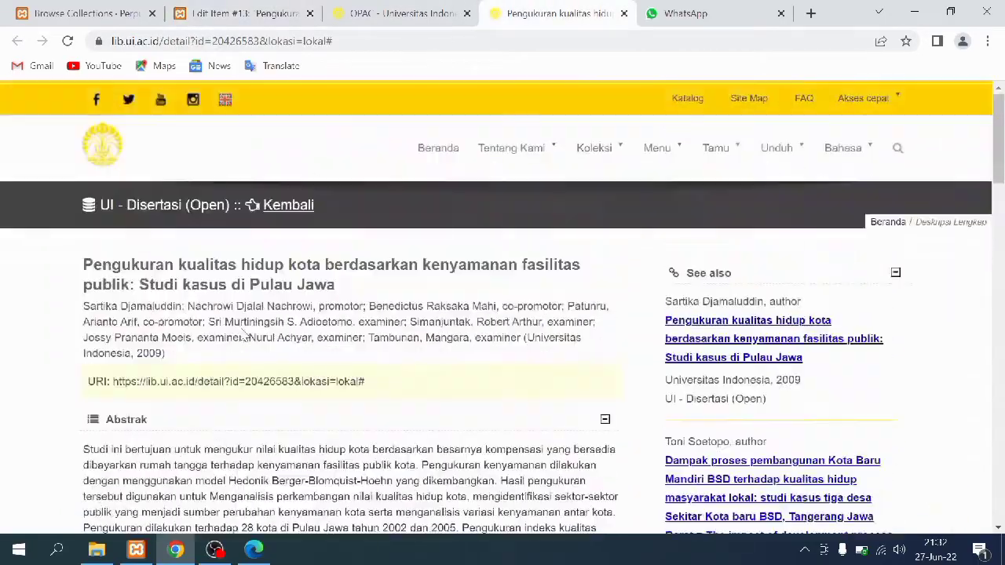
left_click(279, 6)
scroll(325, 301, "down", 7)
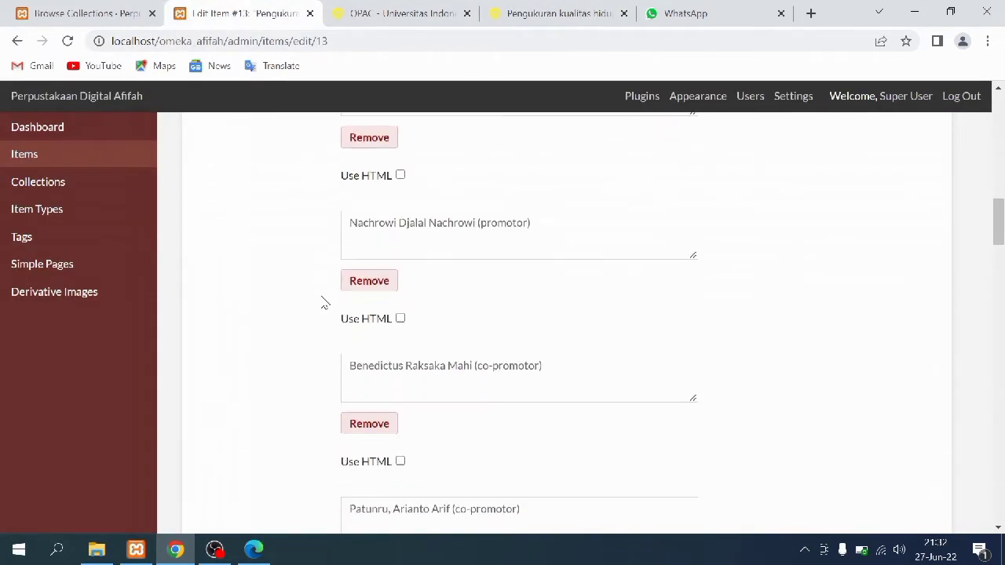
scroll(325, 301, "up", 2)
scroll(325, 303, "down", 1)
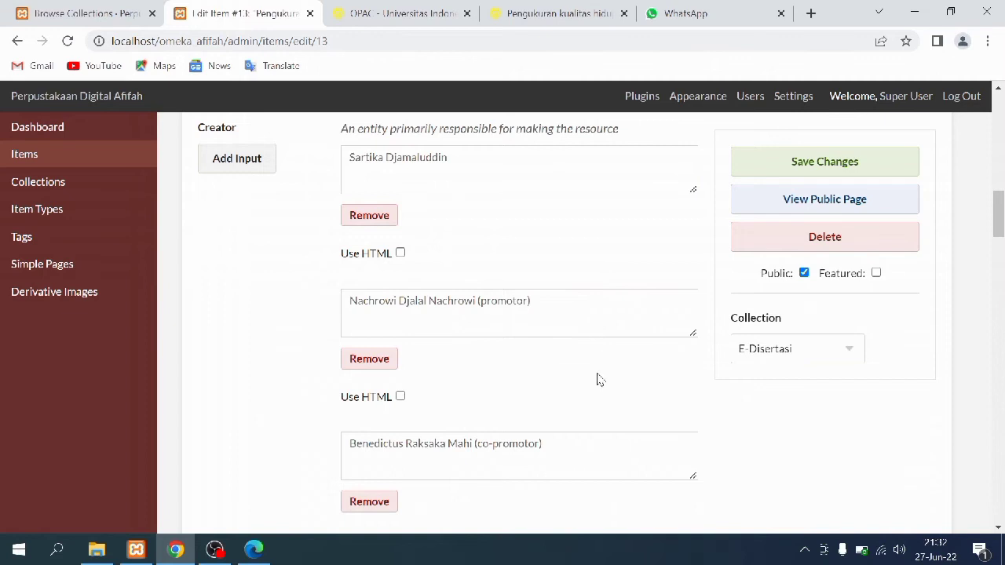
scroll(597, 380, "down", 1)
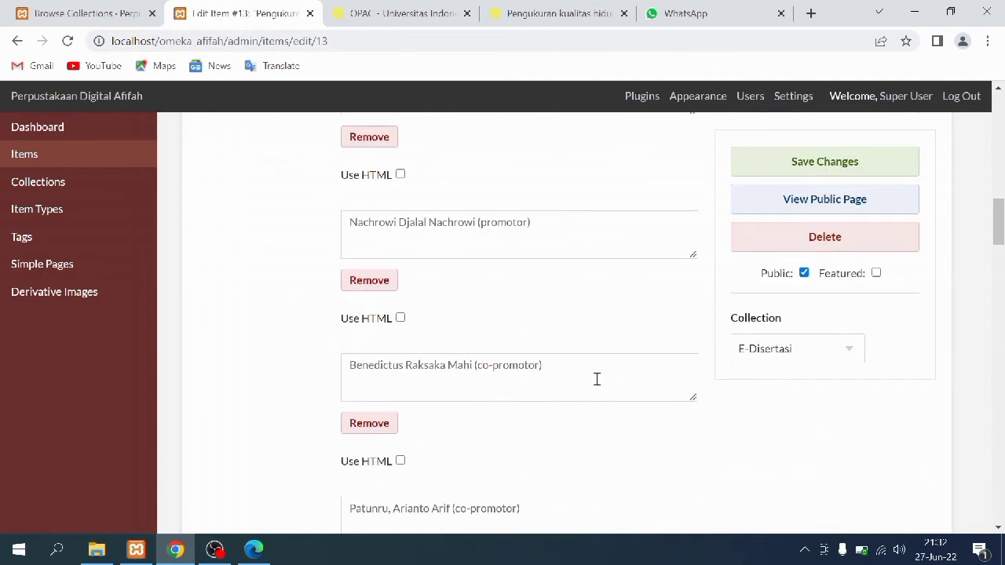
scroll(596, 379, "down", 6)
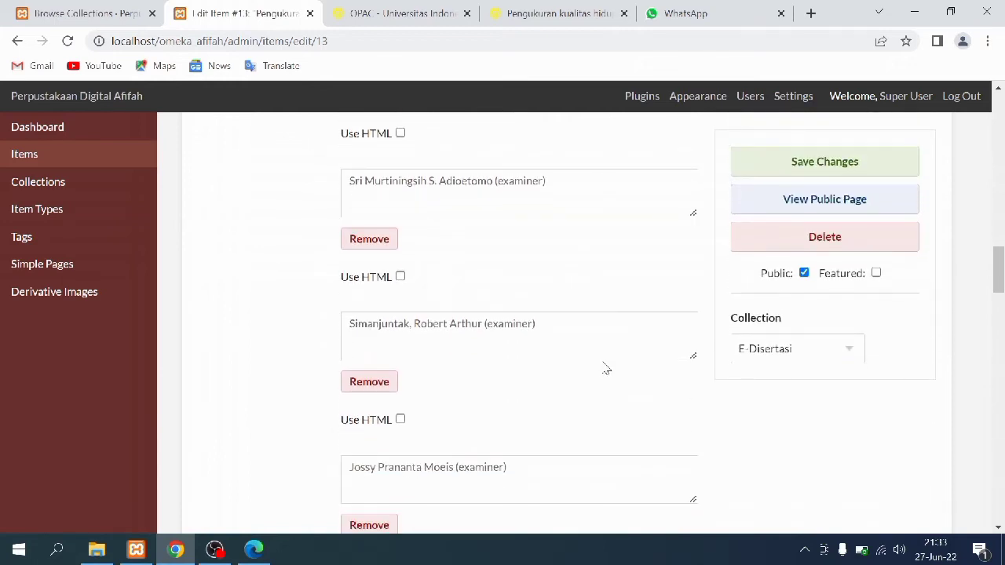
scroll(606, 369, "down", 6)
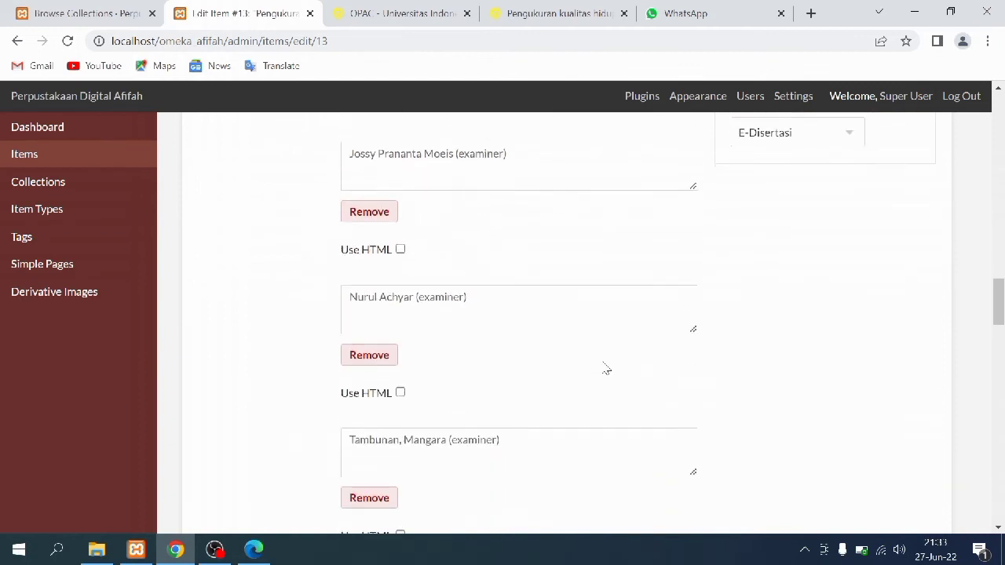
scroll(603, 361, "down", 4)
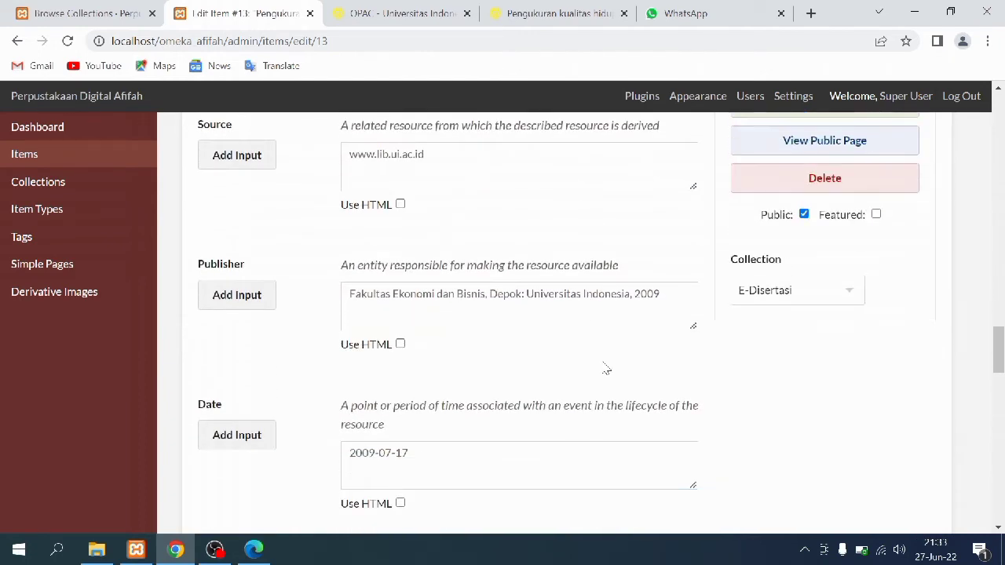
left_click(400, 14)
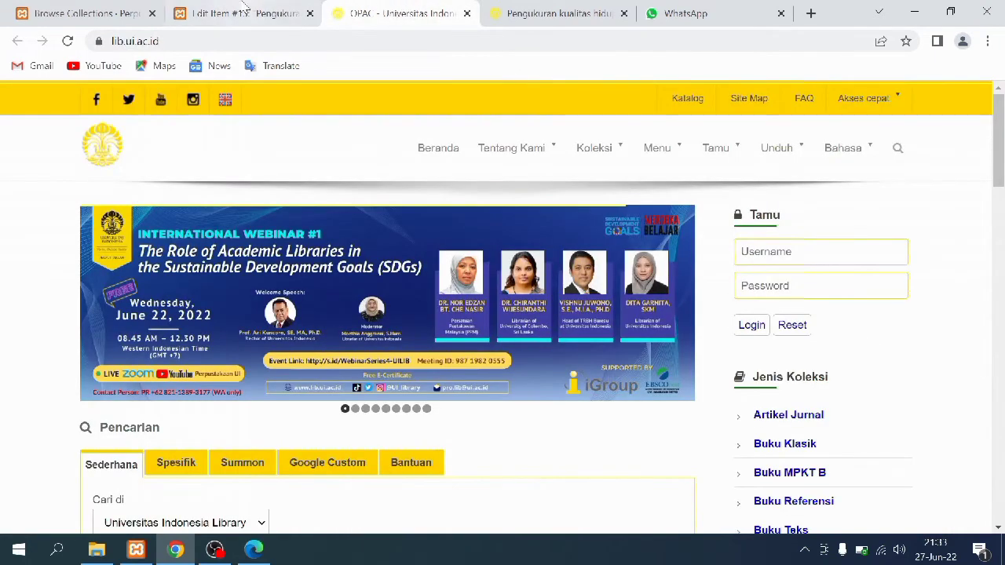
left_click(246, 8)
scroll(240, 314, "down", 2)
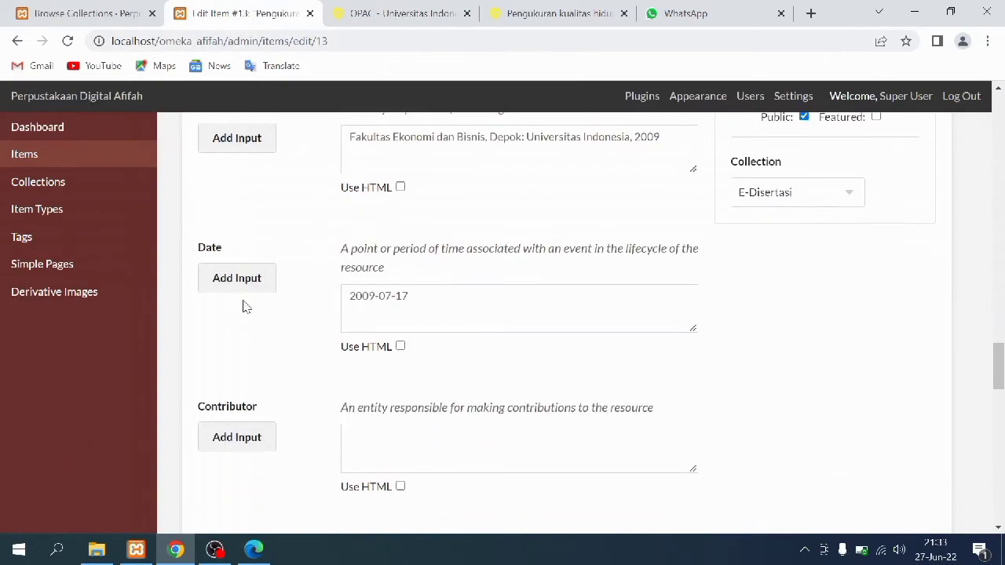
scroll(242, 305, "up", 1)
left_click(561, 10)
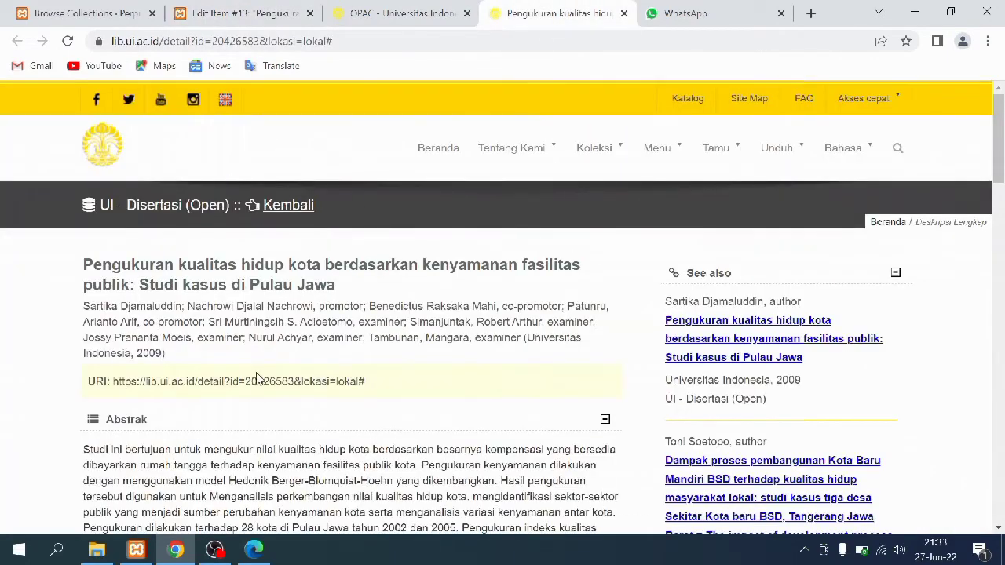
scroll(258, 378, "down", 15)
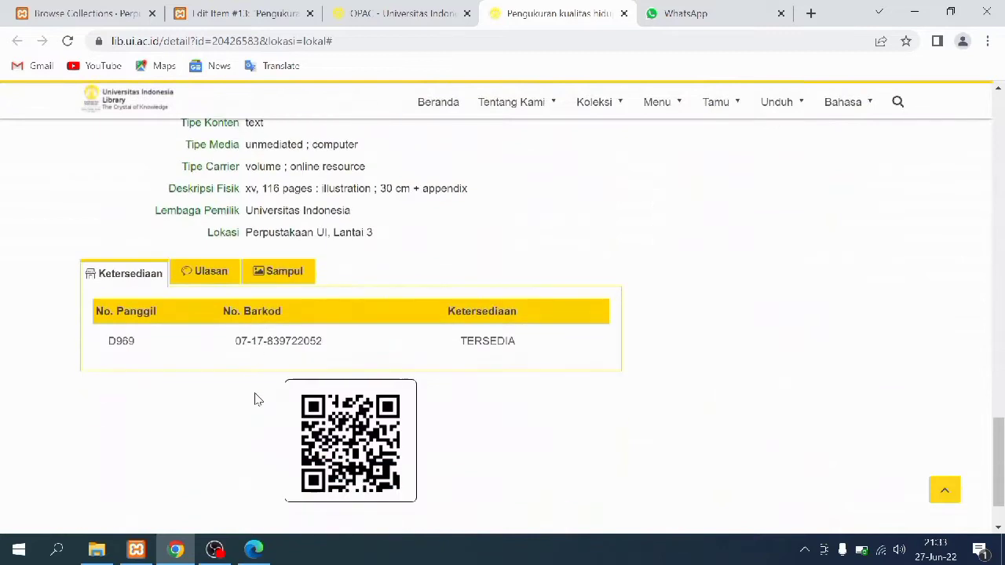
scroll(254, 399, "up", 4)
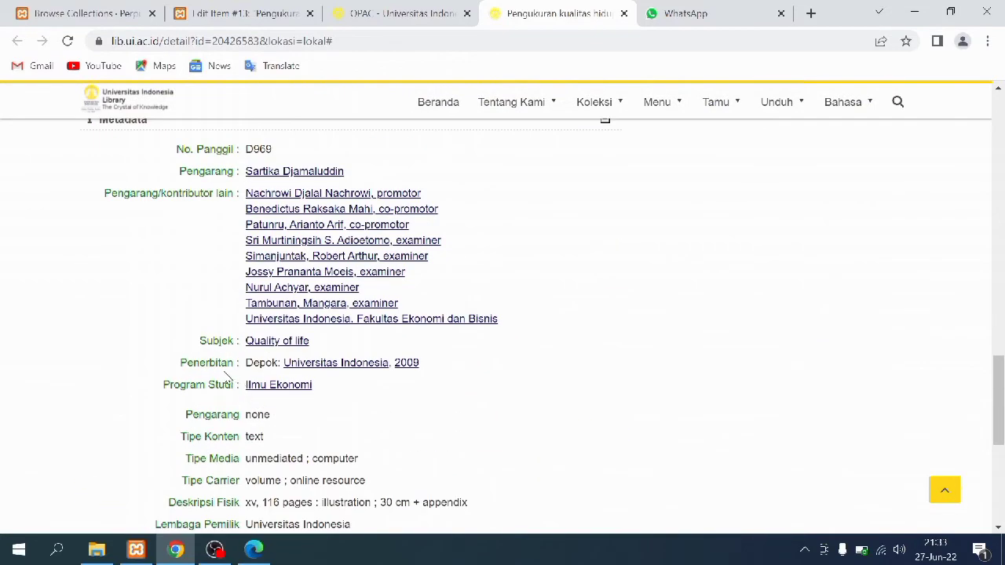
left_click(240, 11)
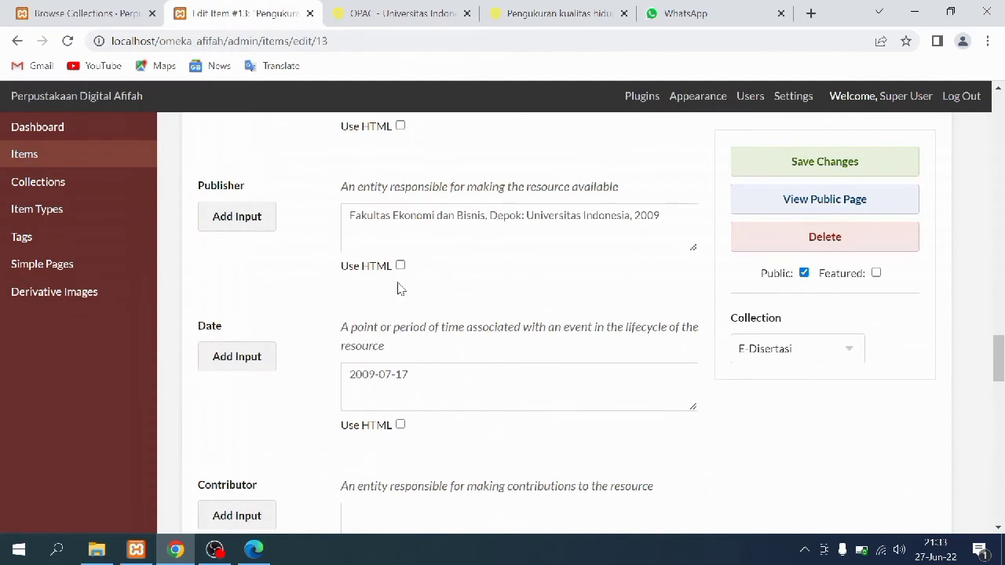
scroll(377, 329, "down", 2)
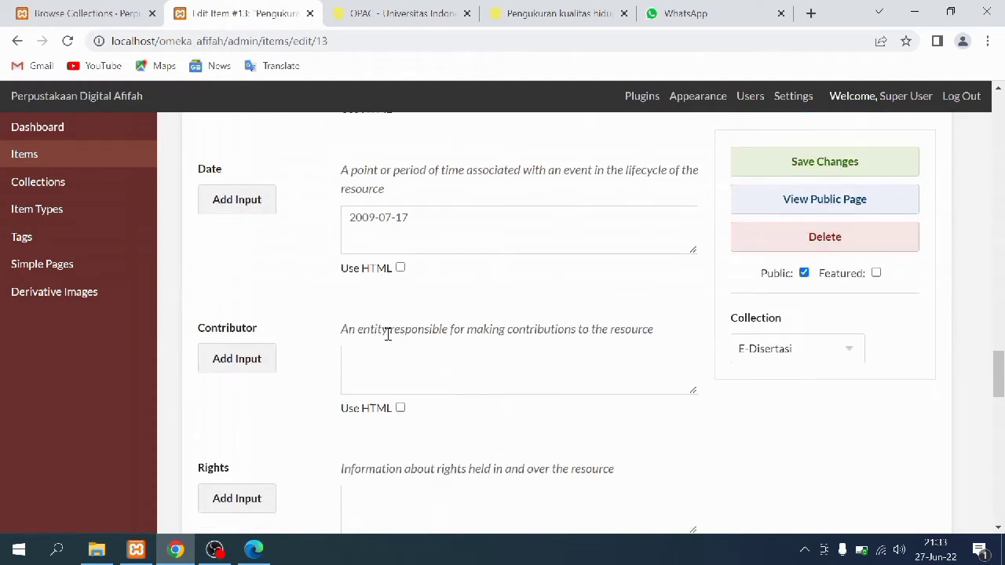
scroll(389, 333, "down", 1)
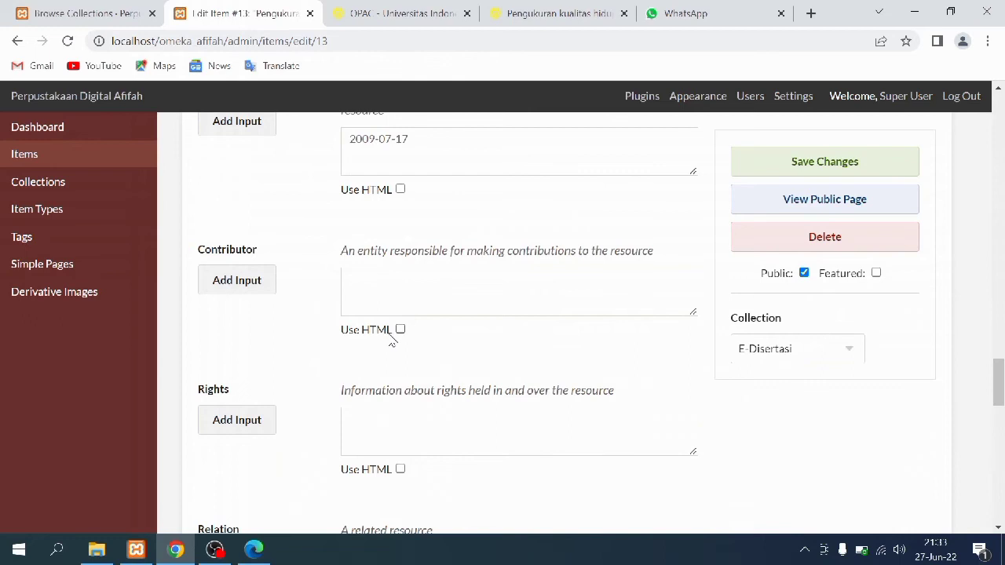
scroll(393, 339, "down", 3)
scroll(391, 337, "up", 1)
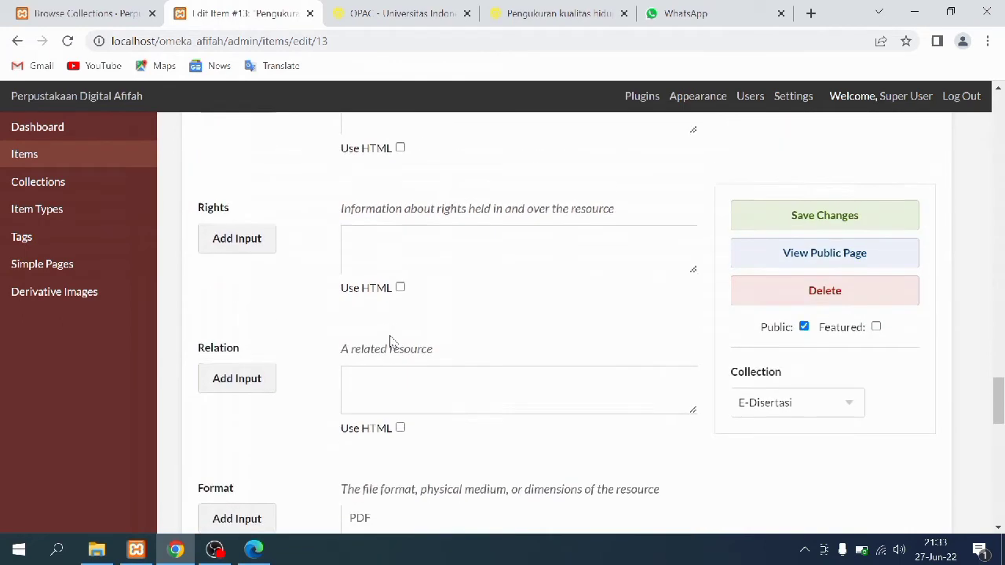
scroll(390, 341, "up", 1)
scroll(390, 338, "down", 5)
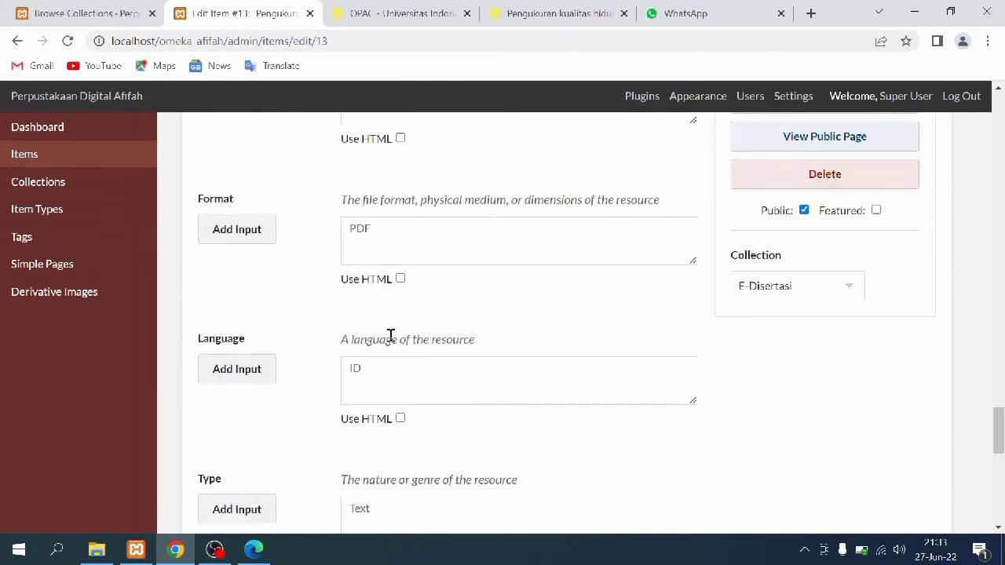
scroll(391, 337, "down", 1)
scroll(343, 387, "down", 3)
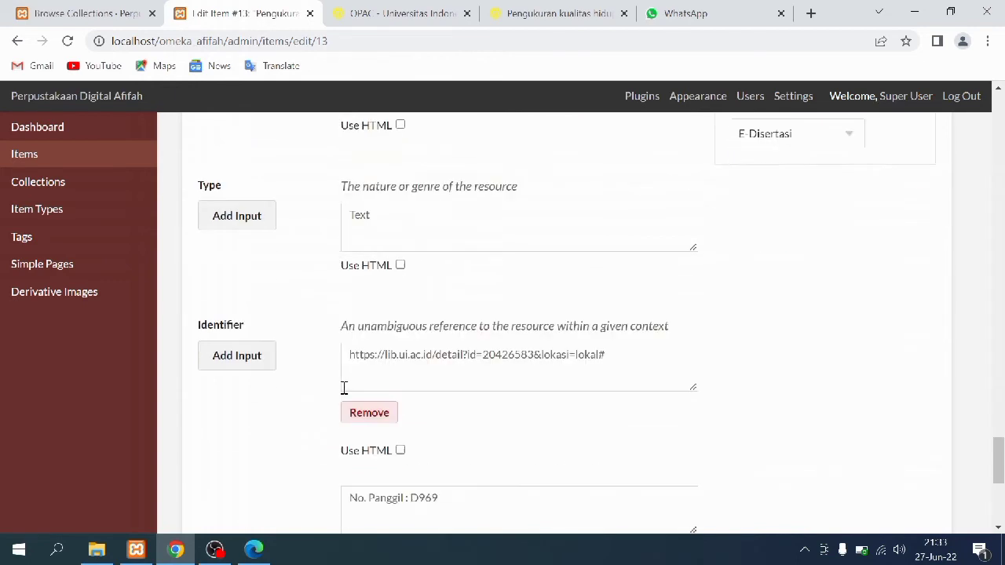
scroll(355, 321, "down", 1)
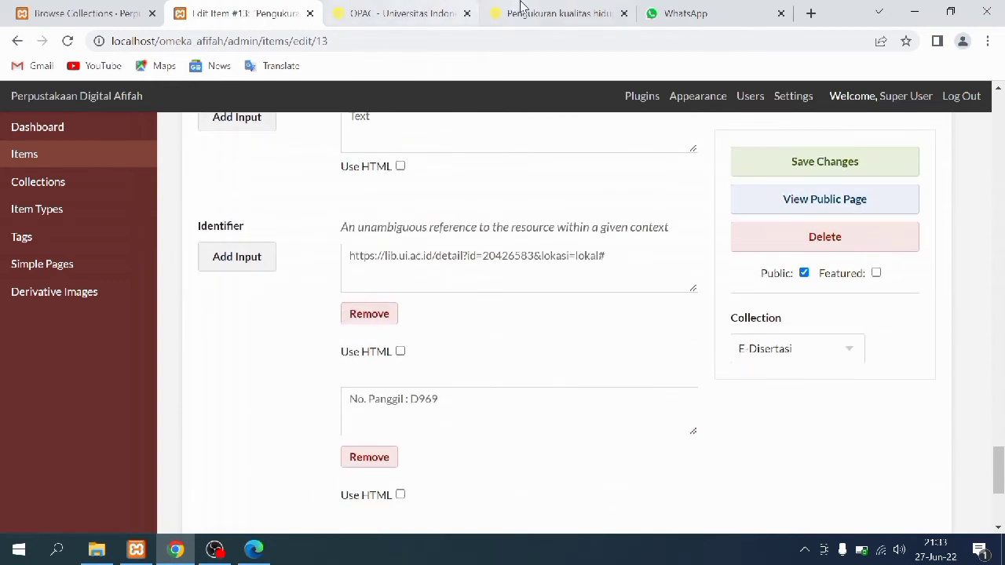
left_click(542, 10)
Review item #13's Coverage, Item Type Metadata, Files and Tags, then save it
left_click(256, 9)
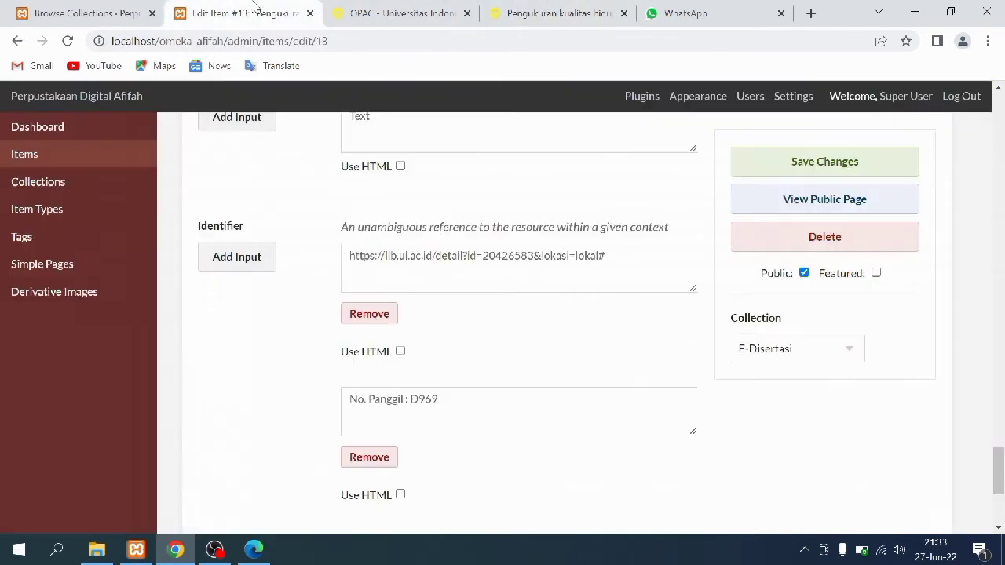
scroll(198, 389, "down", 3)
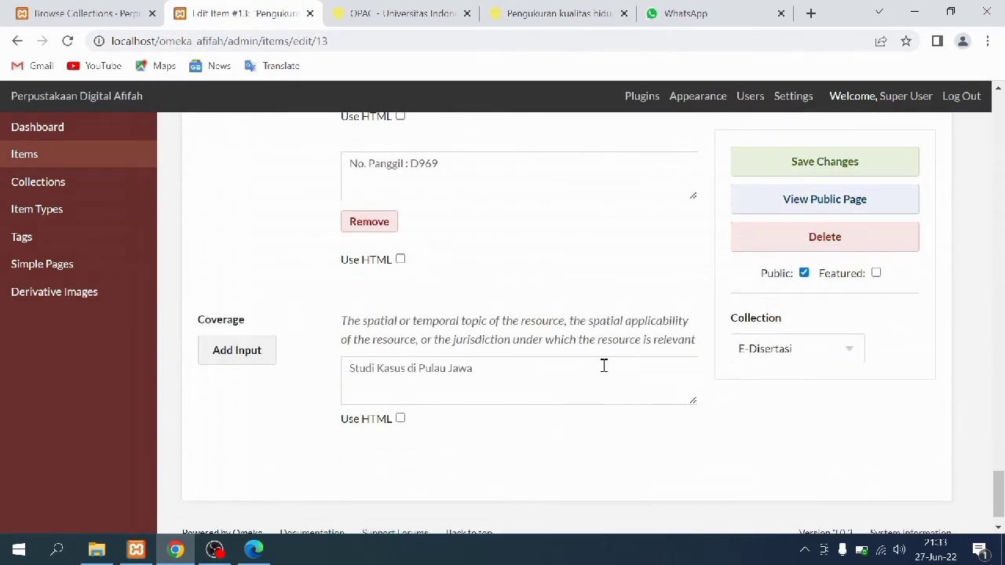
left_click_drag(1003, 494, 1002, 99)
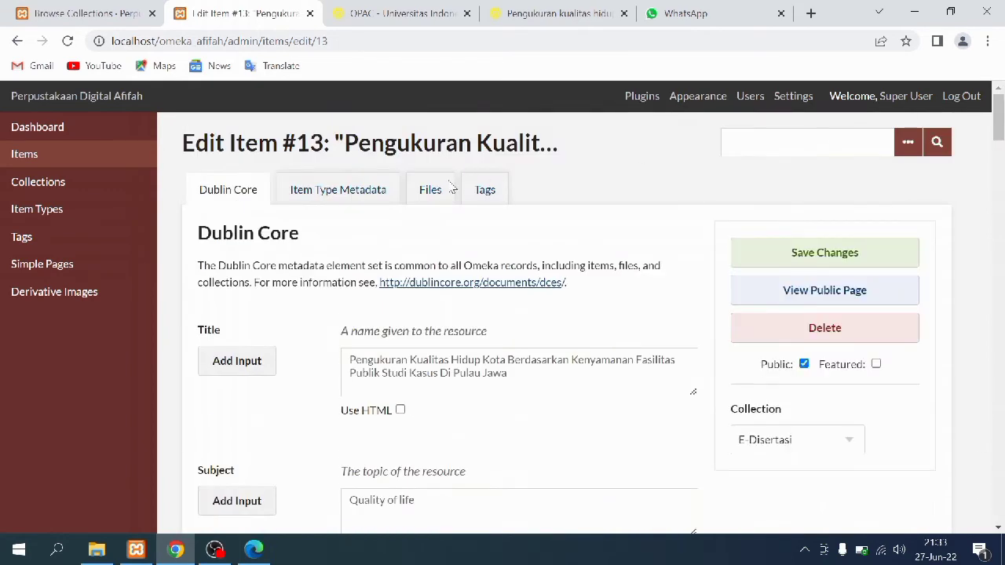
left_click(384, 197)
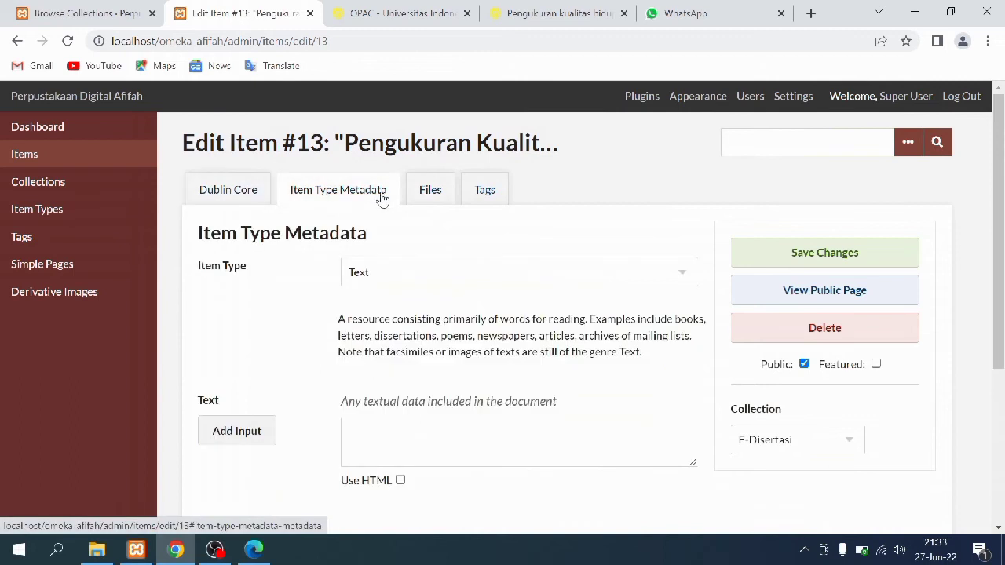
left_click(424, 196)
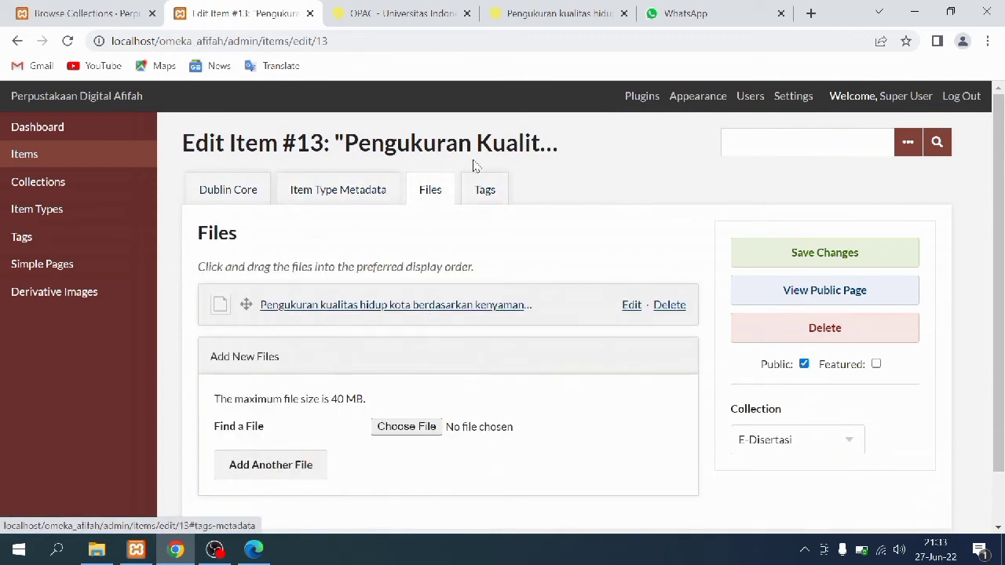
left_click(478, 191)
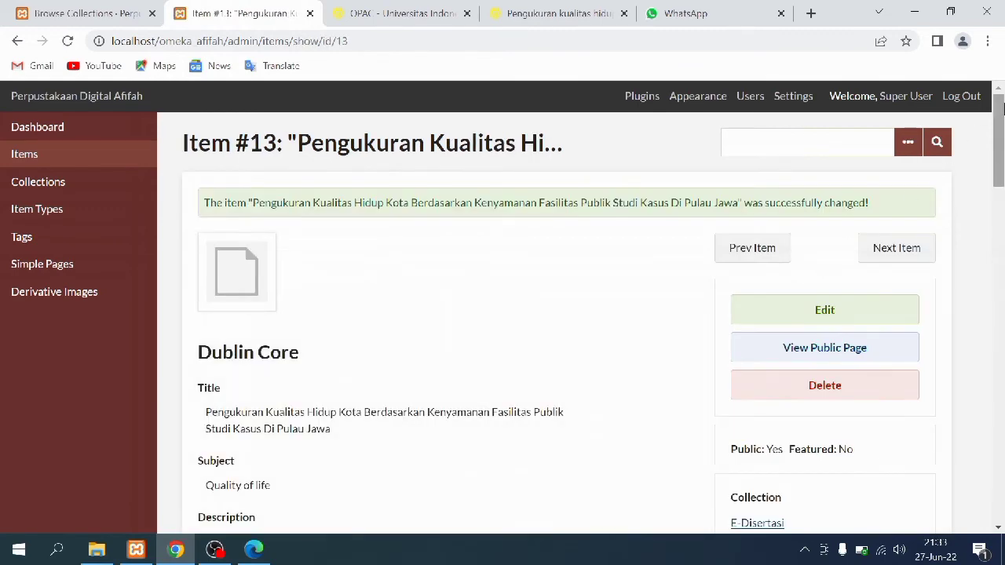
left_click_drag(1002, 108, 1003, 449)
Read the quality-of-life dissertation's public page, its PDF, tags and record, then return to admin
left_click(89, 13)
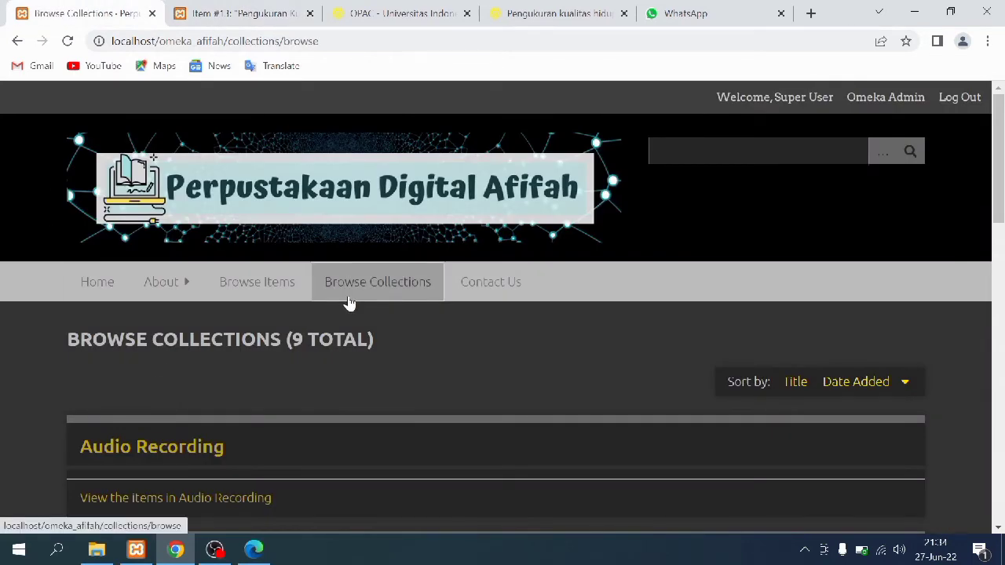
scroll(349, 314, "down", 5)
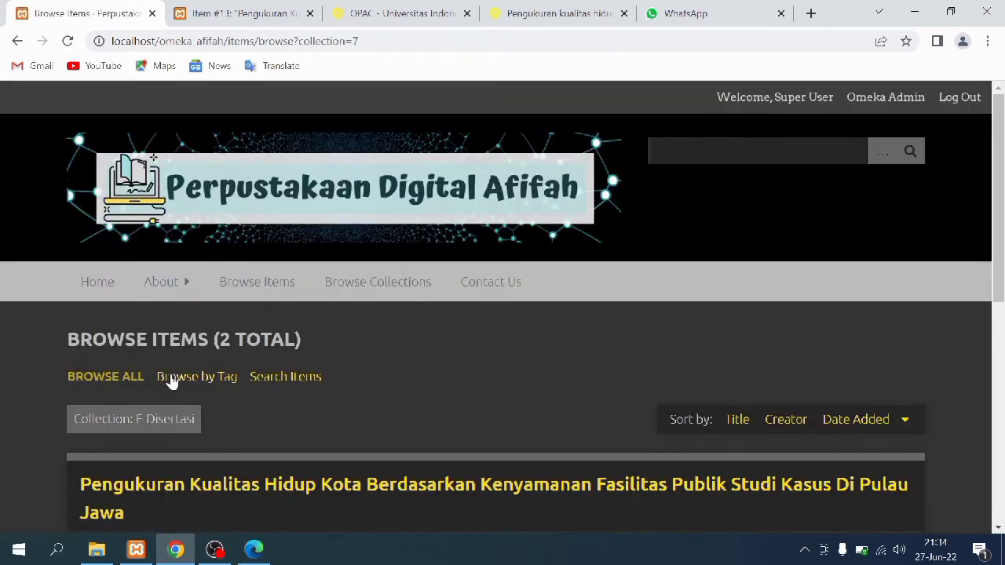
scroll(168, 382, "down", 5)
left_click(89, 195)
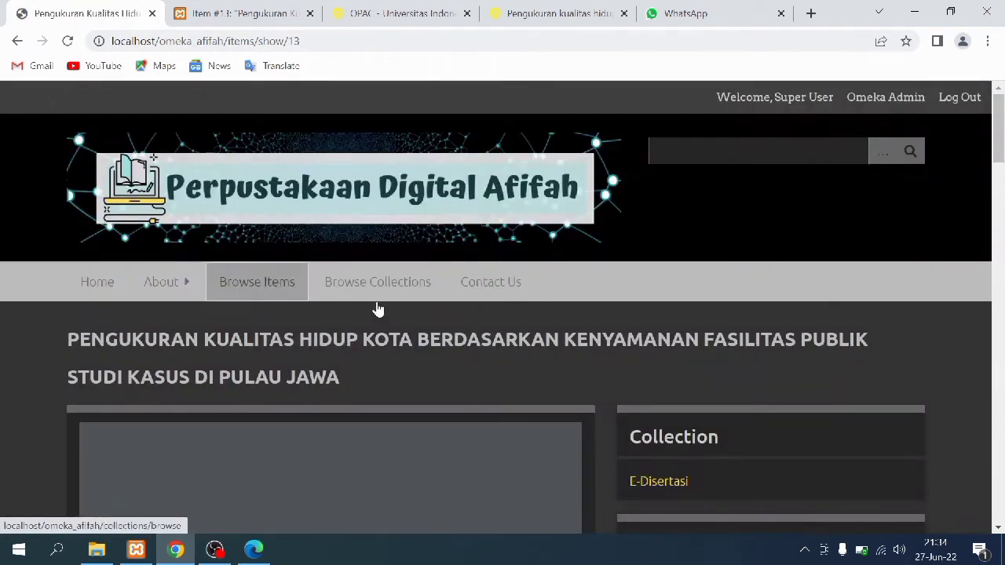
scroll(399, 306, "down", 3)
scroll(574, 247, "down", 3)
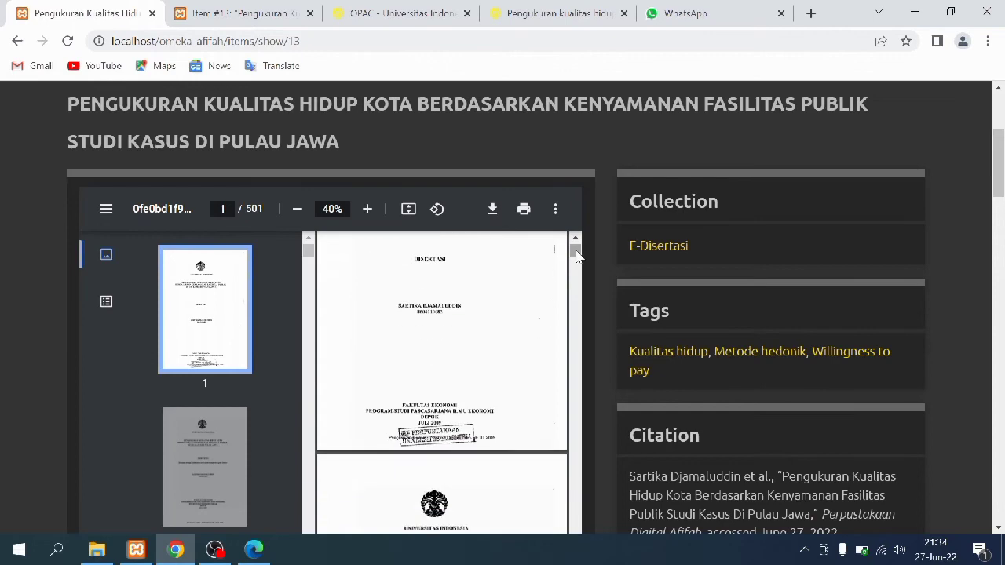
scroll(589, 289, "down", 3)
scroll(590, 298, "down", 10)
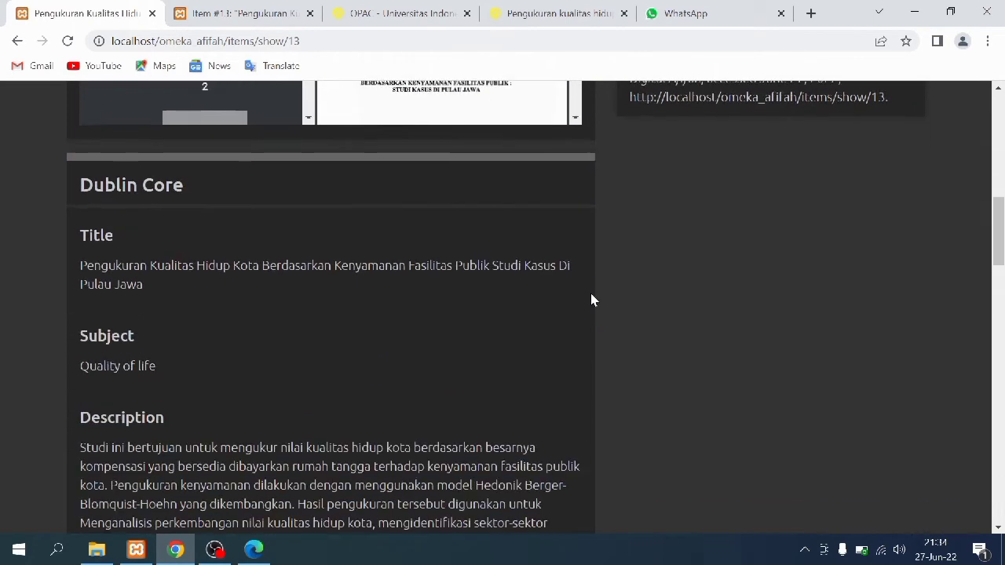
scroll(592, 300, "down", 8)
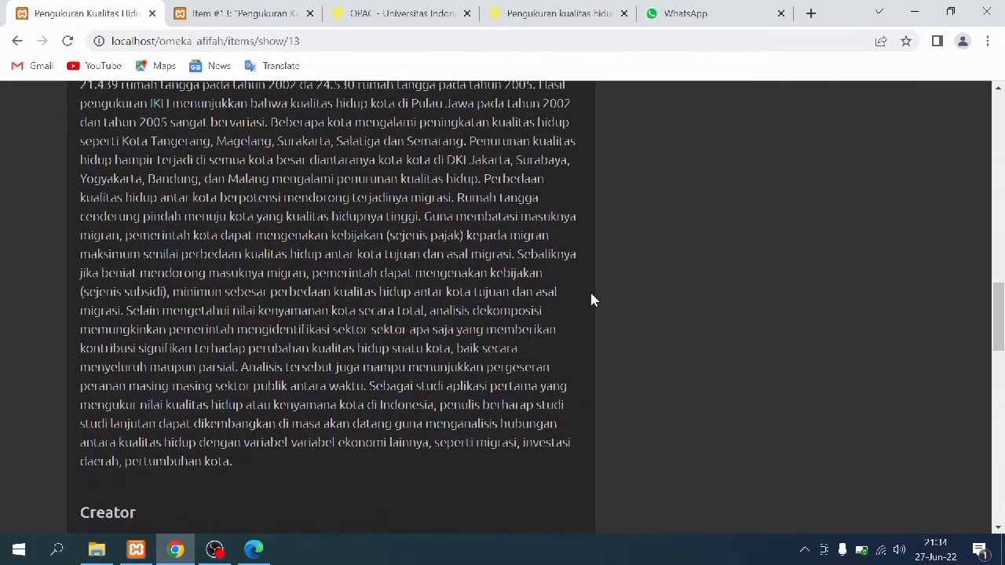
scroll(593, 300, "down", 7)
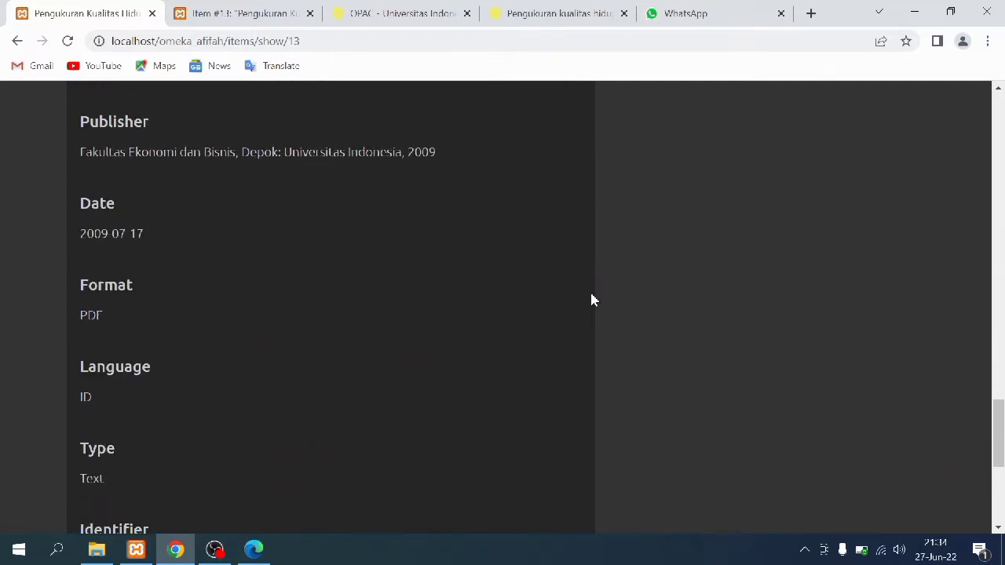
left_click(218, 7)
Open item #12, the Peradilan Militer dissertation in E-Disertasi, and scroll its edit form
left_click(123, 187)
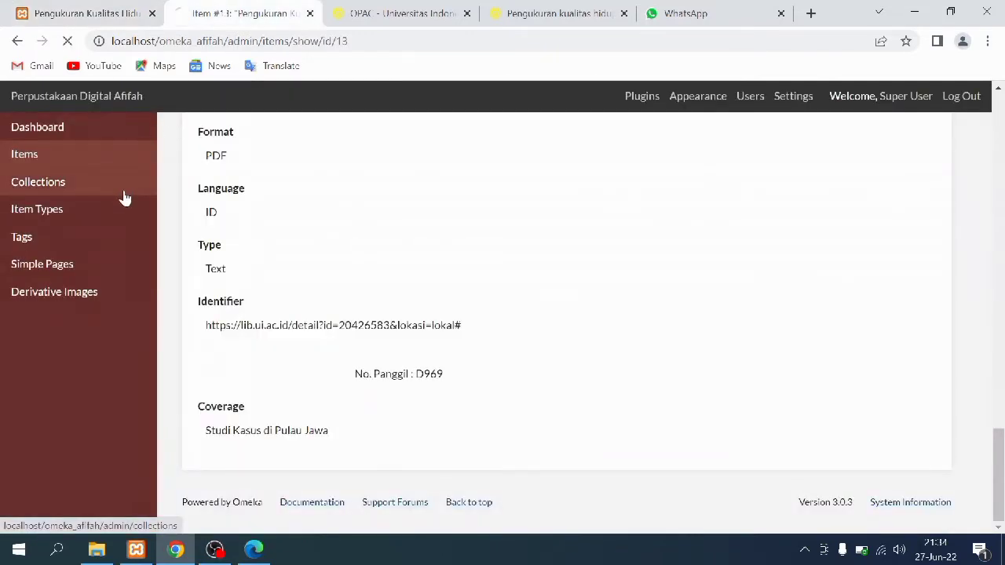
scroll(677, 411, "down", 1)
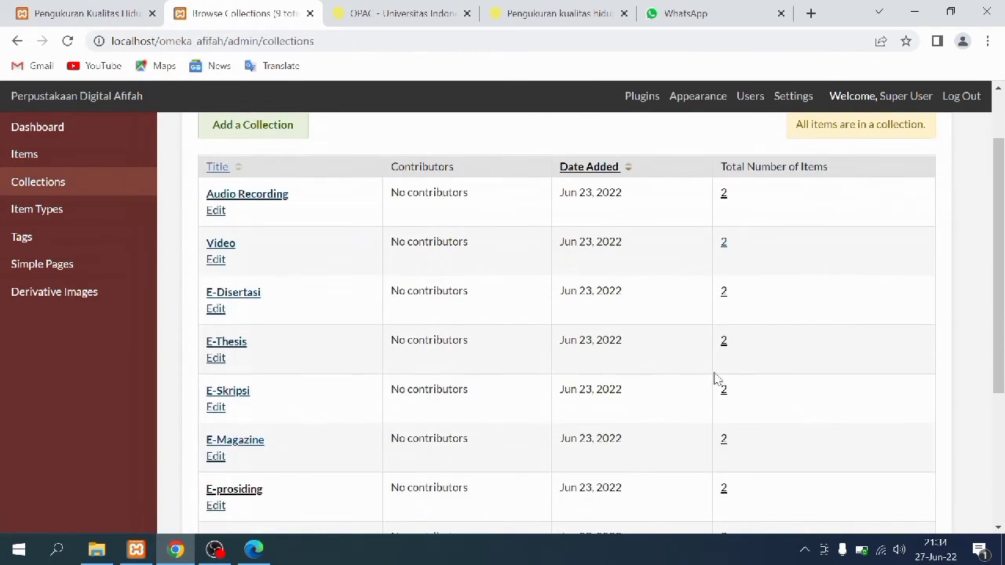
left_click(726, 296)
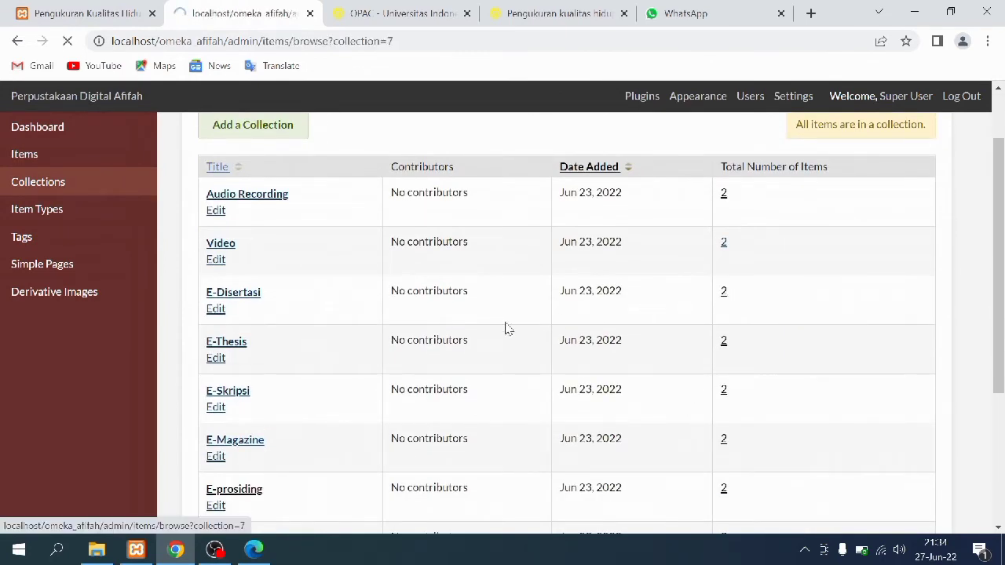
left_click(270, 448)
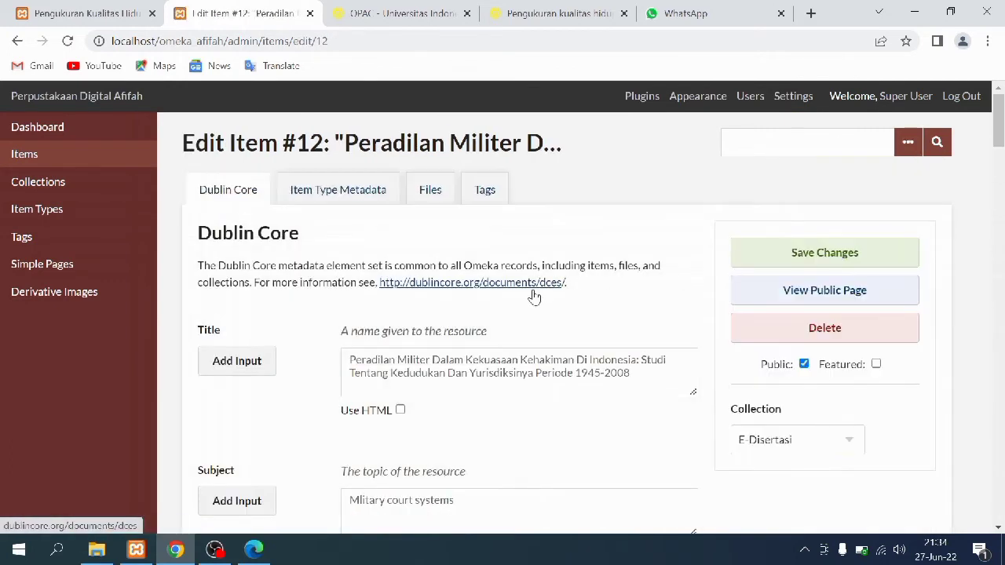
scroll(511, 333, "down", 2)
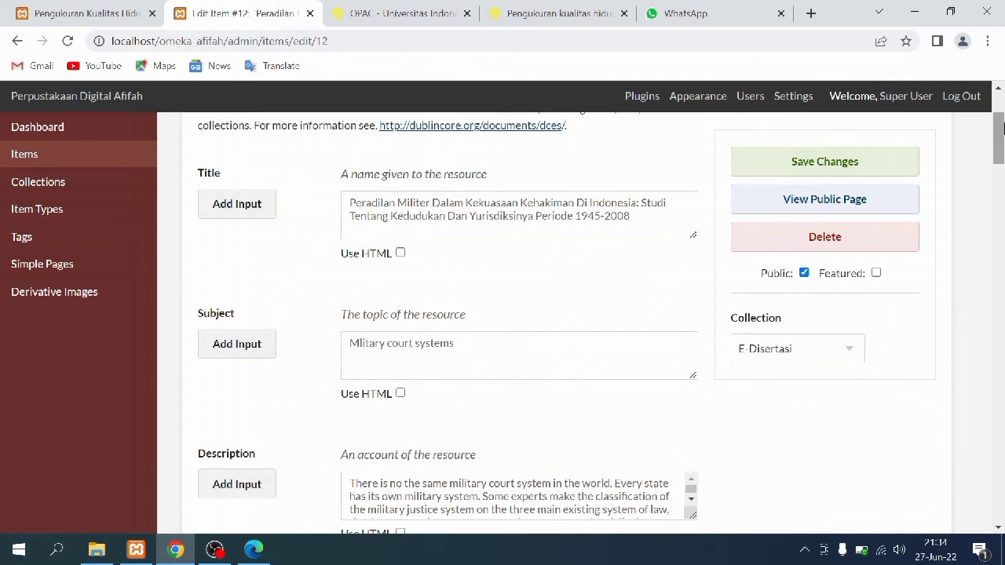
left_click_drag(1001, 129, 995, 102)
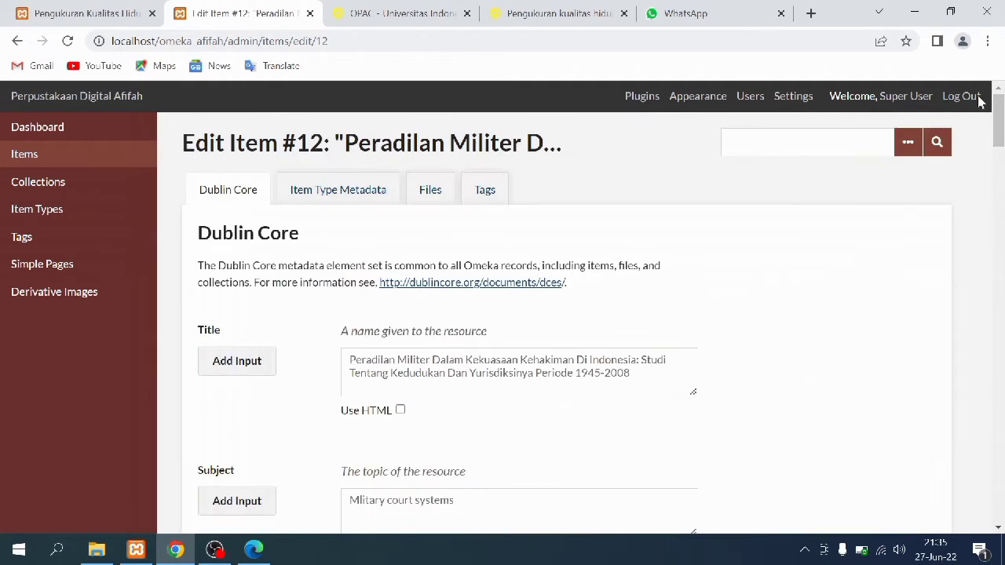
Review item #12's Item Type Metadata, Files and Tags tabs
left_click(342, 191)
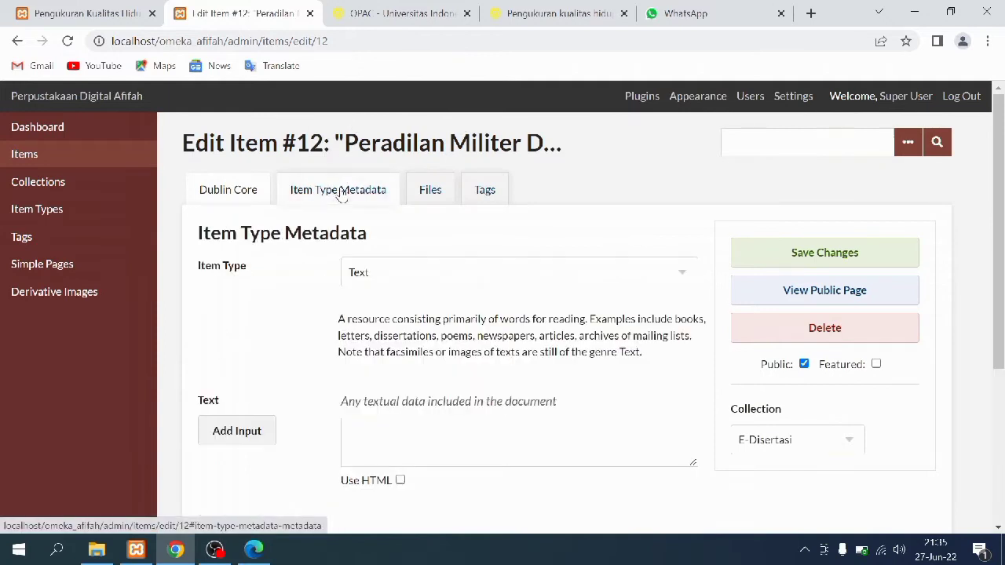
left_click(430, 190)
left_click(482, 192)
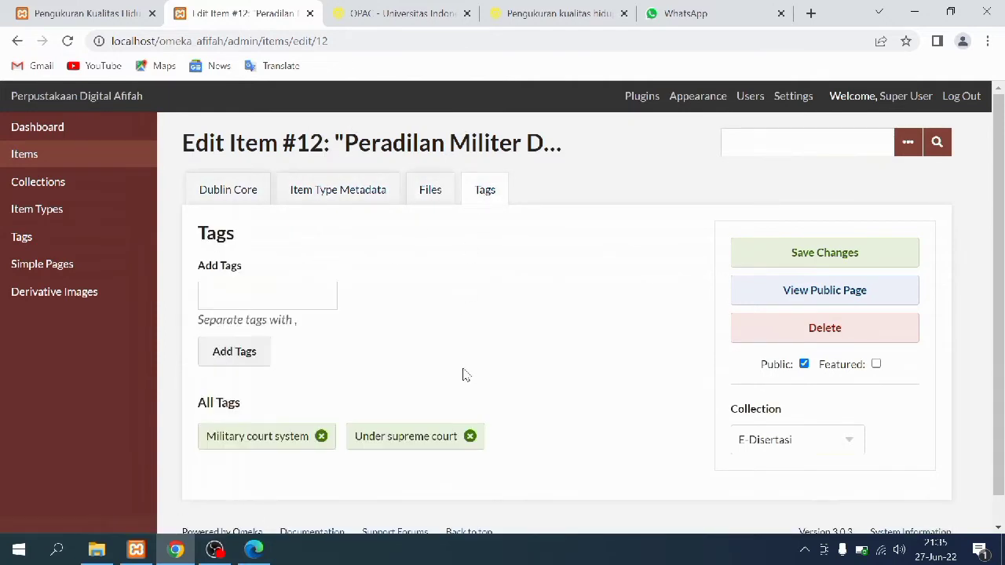
View the Peradilan Militer item's public page and scroll through its record
left_click(81, 9)
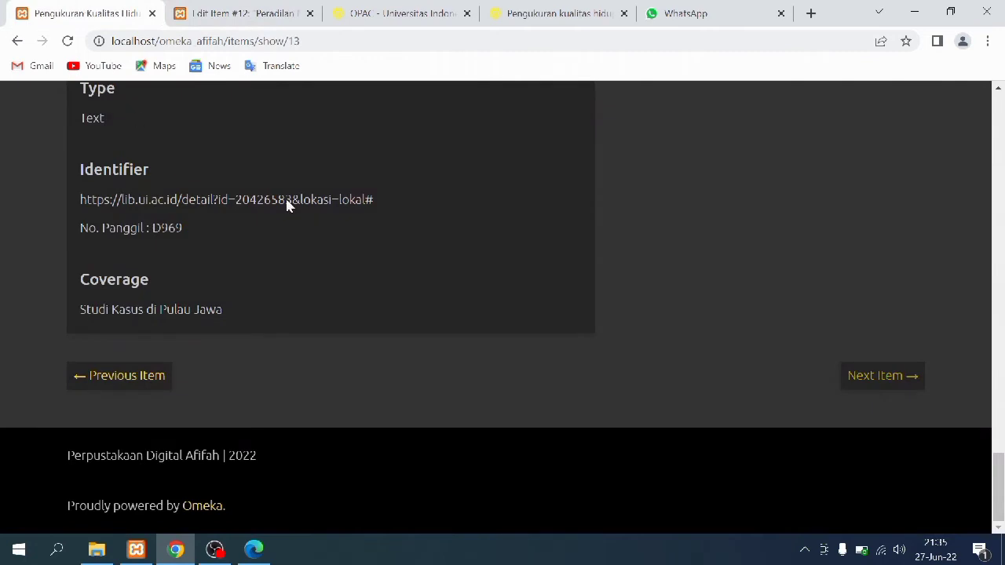
left_click_drag(1001, 482, 1002, 123)
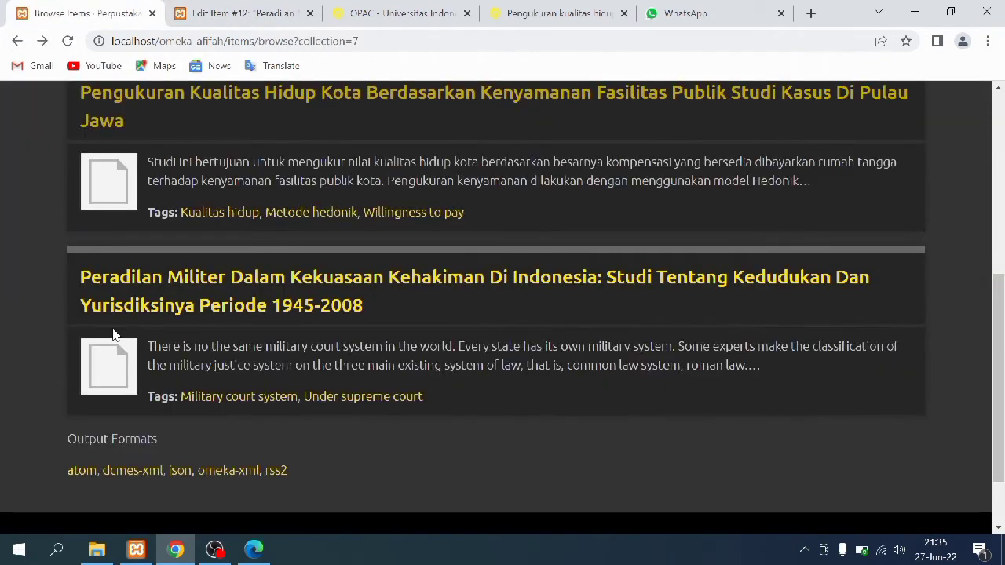
left_click(112, 352)
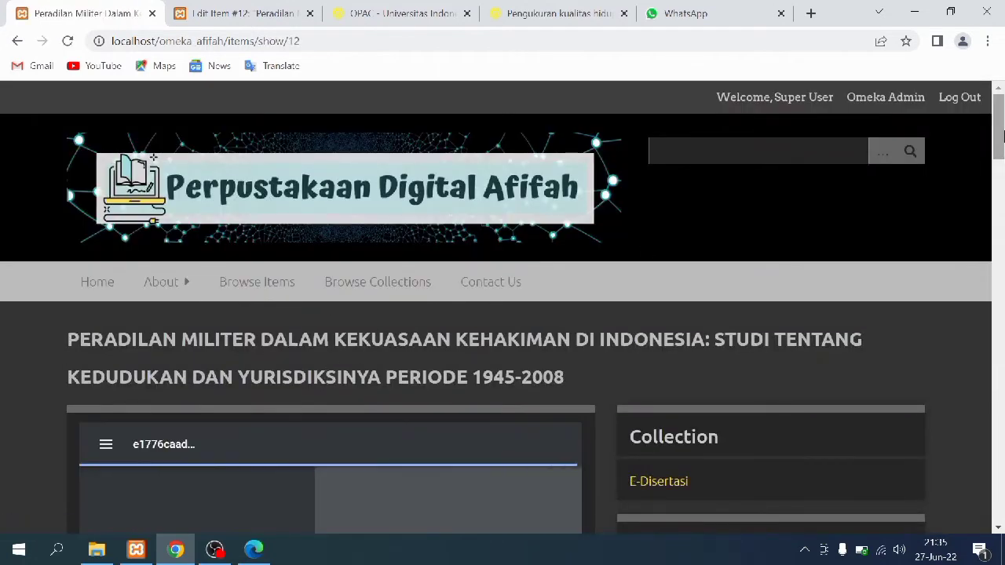
left_click_drag(999, 135, 1001, 500)
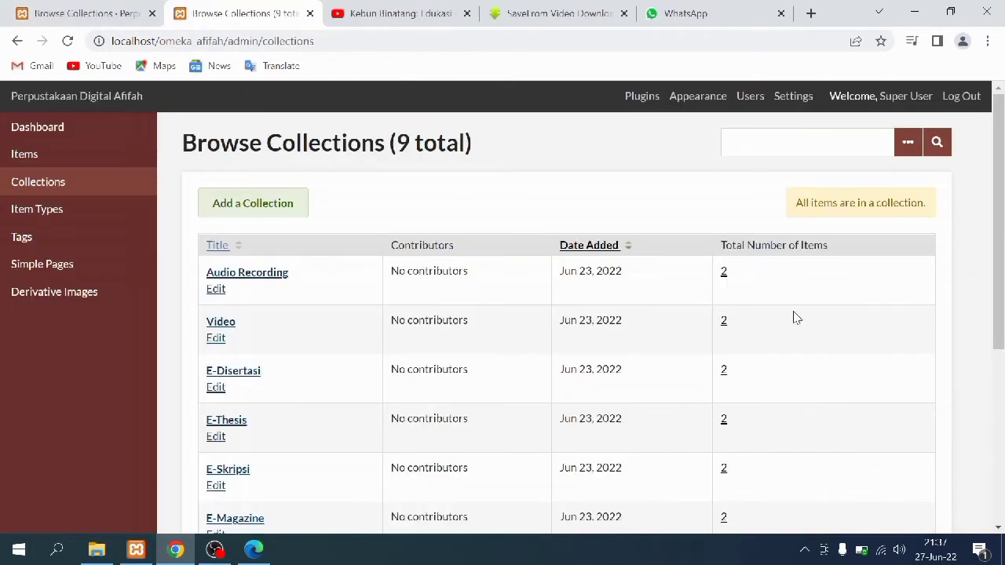
Edit Kebun Binatang (item #21) from the Video collection and enlarge its Description to show all references
left_click(723, 323)
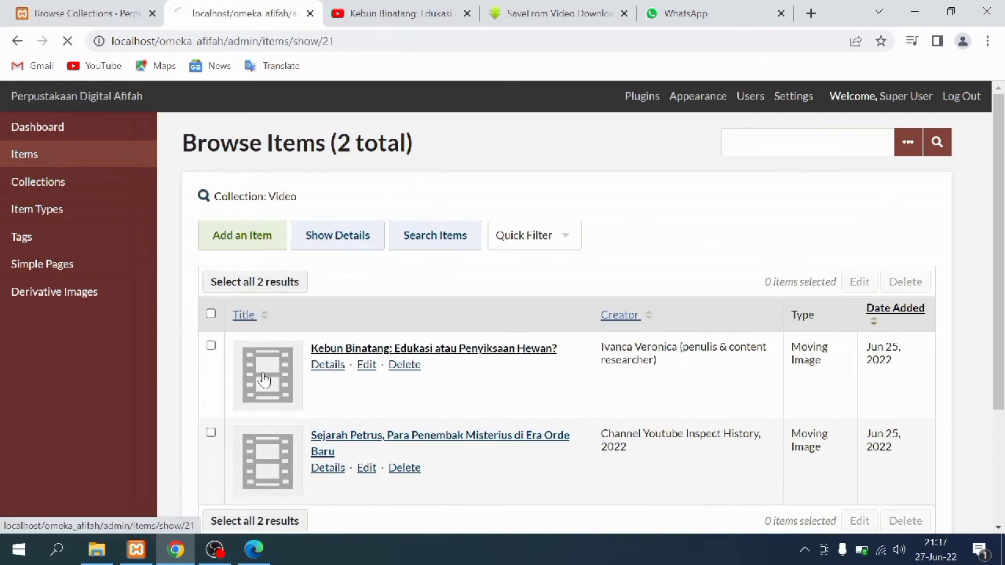
left_click(754, 264)
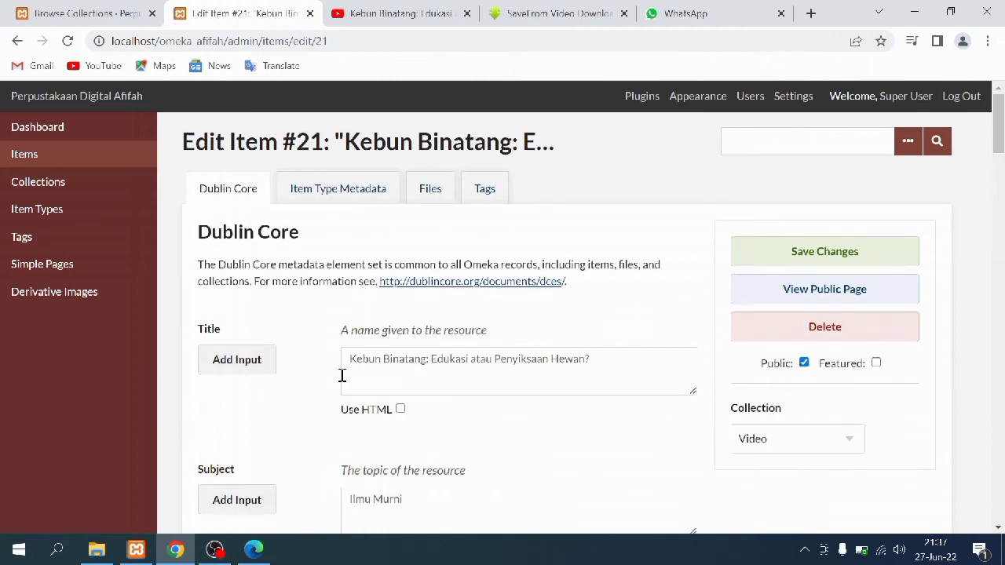
scroll(341, 375, "down", 2)
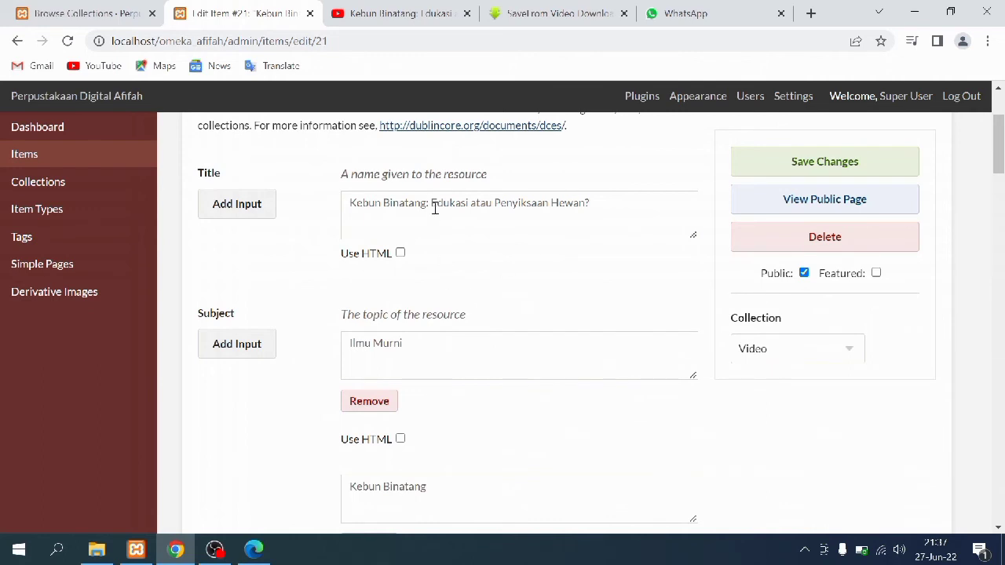
scroll(462, 345, "down", 2)
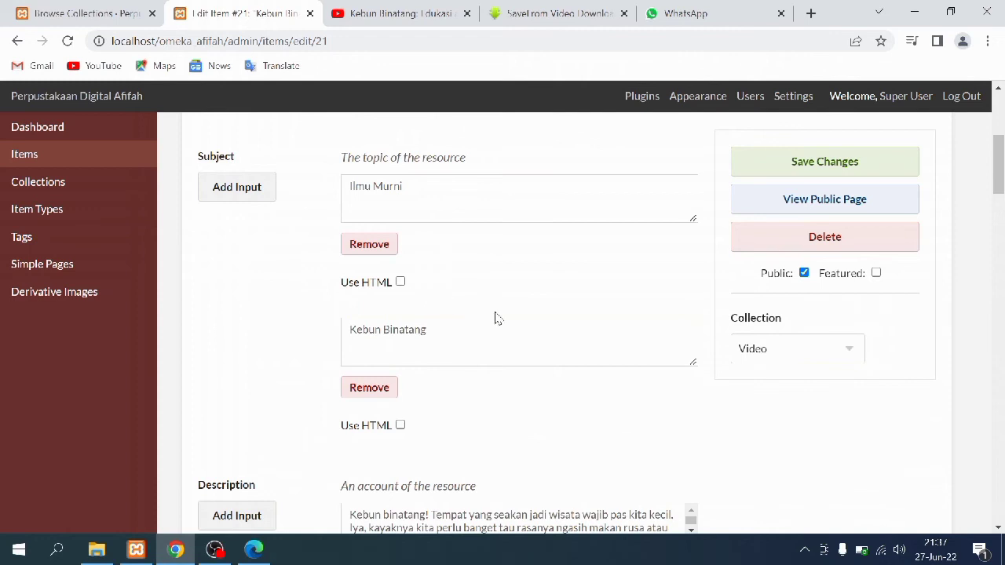
scroll(581, 360, "down", 4)
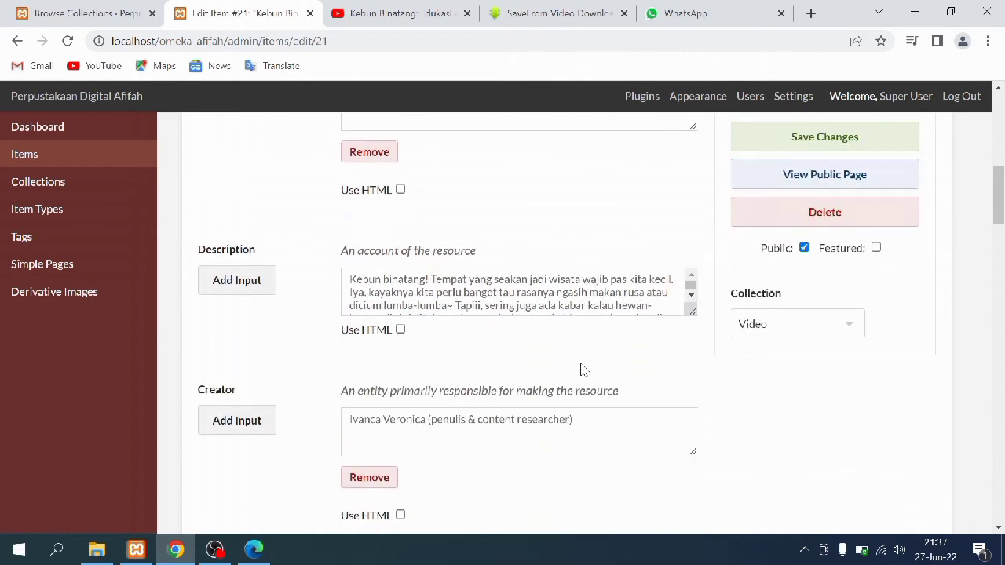
left_click_drag(693, 233, 725, 528)
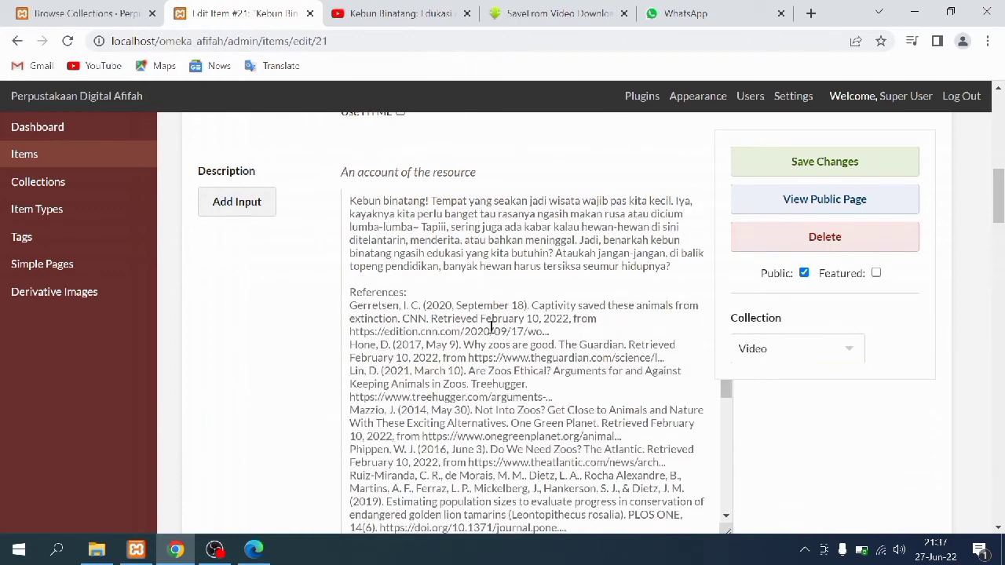
scroll(377, 247, "down", 1)
scroll(308, 258, "down", 4)
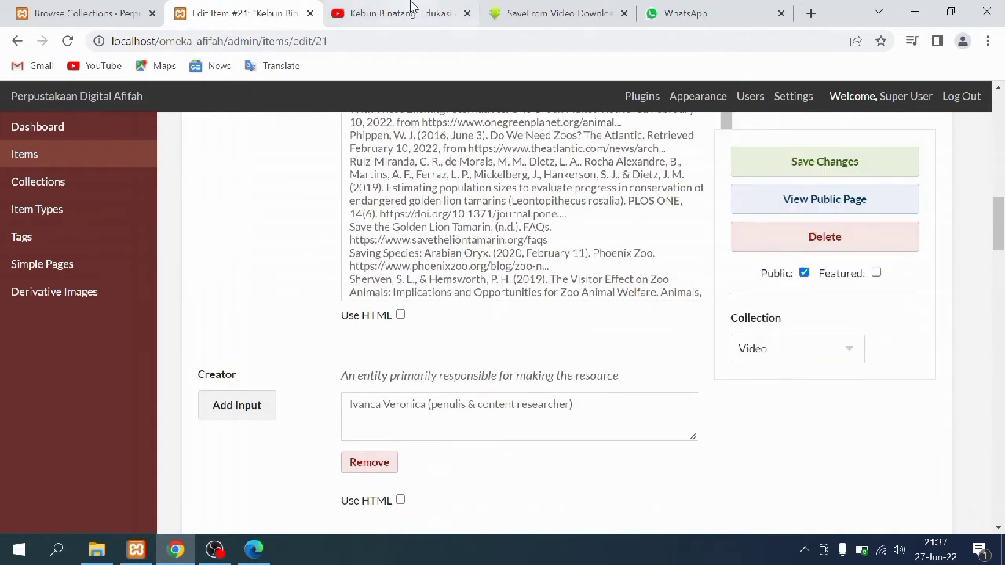
left_click(401, 14)
Expand and read the Kebun Binatang video's full YouTube description
scroll(63, 456, "down", 3)
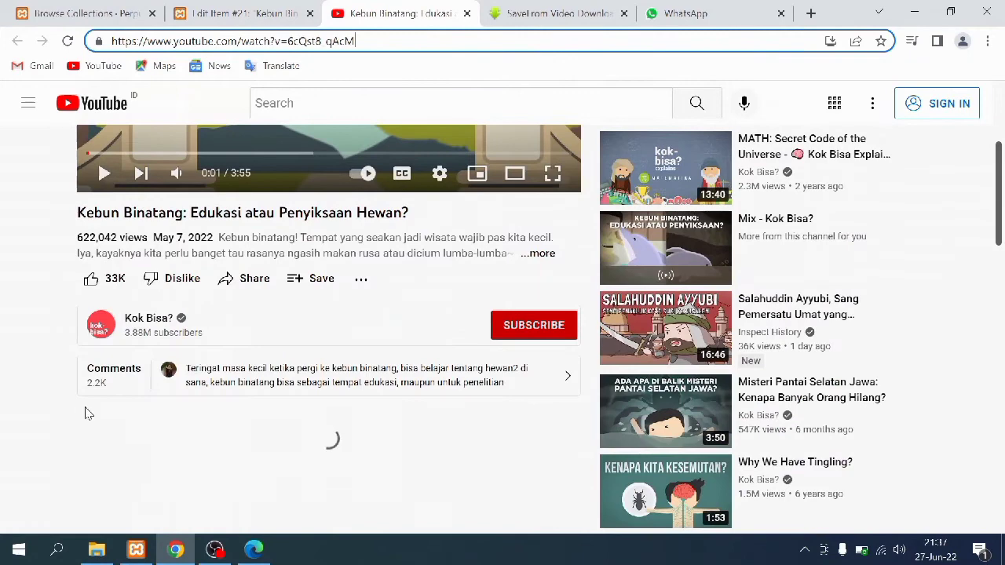
left_click(538, 253)
scroll(116, 339, "down", 4)
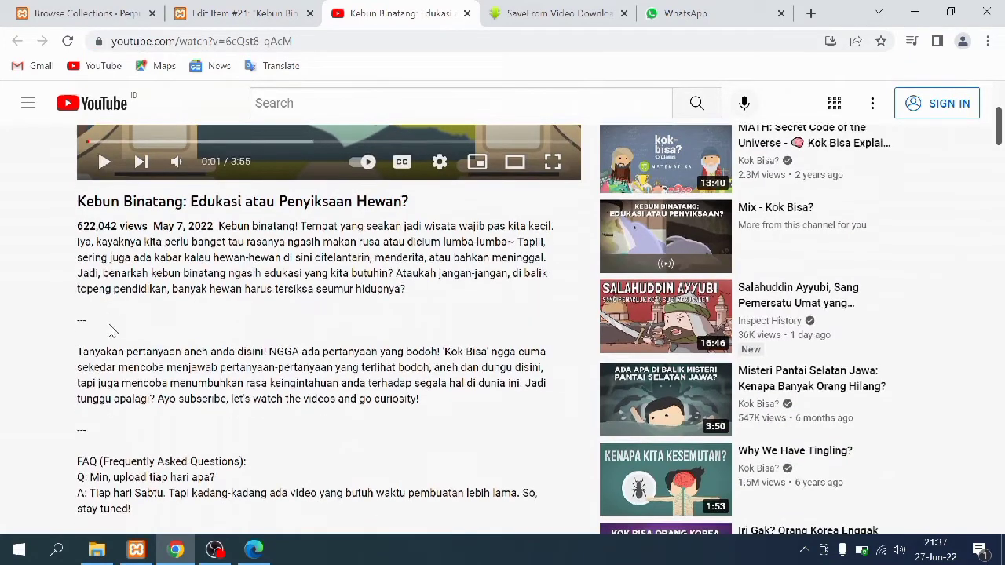
scroll(187, 236, "down", 7)
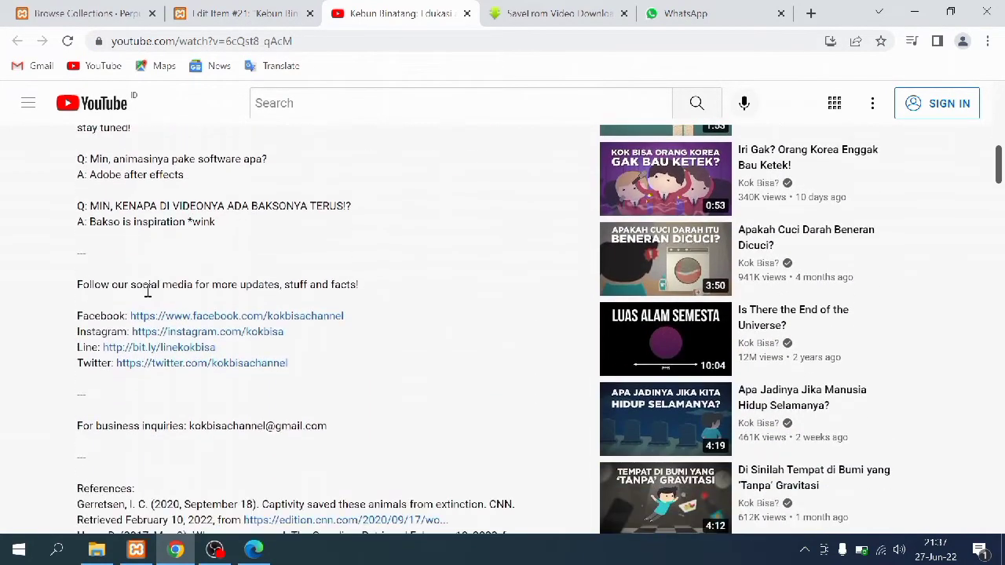
scroll(138, 316, "down", 3)
scroll(139, 316, "up", 8)
Check item 21's form, then scrub the video's closing credits to about 3:42
left_click(255, 10)
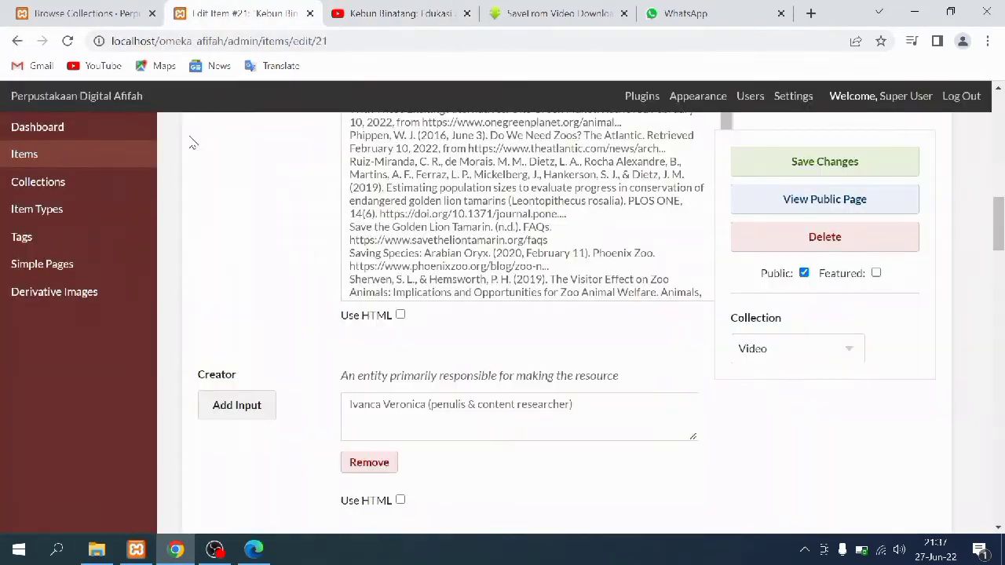
scroll(311, 328, "down", 3)
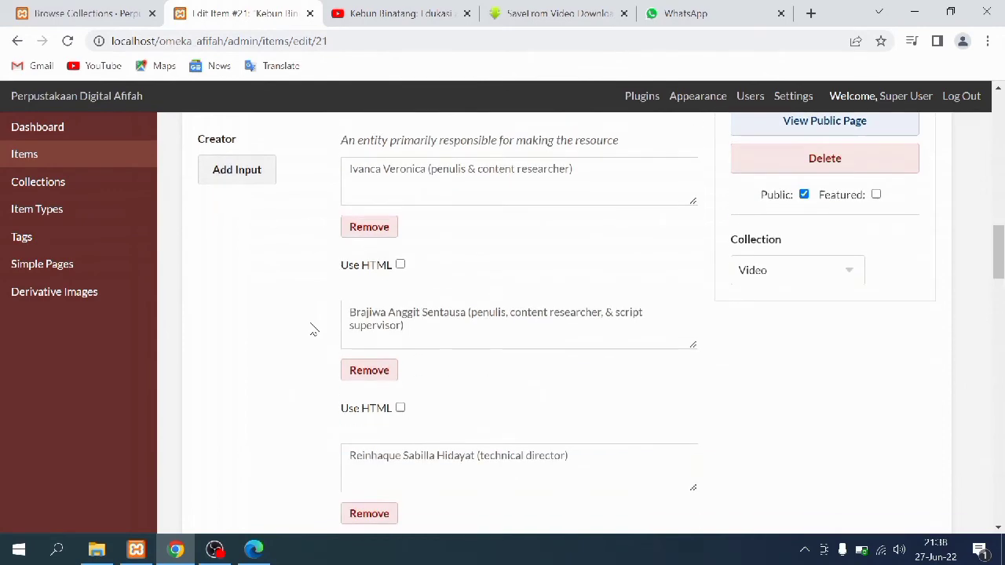
left_click(428, 10)
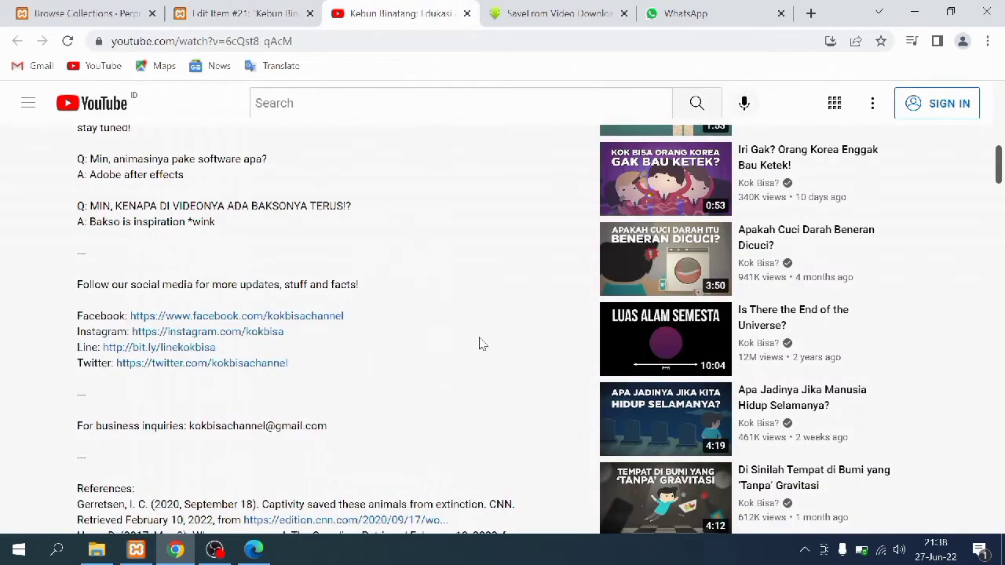
scroll(482, 344, "up", 10)
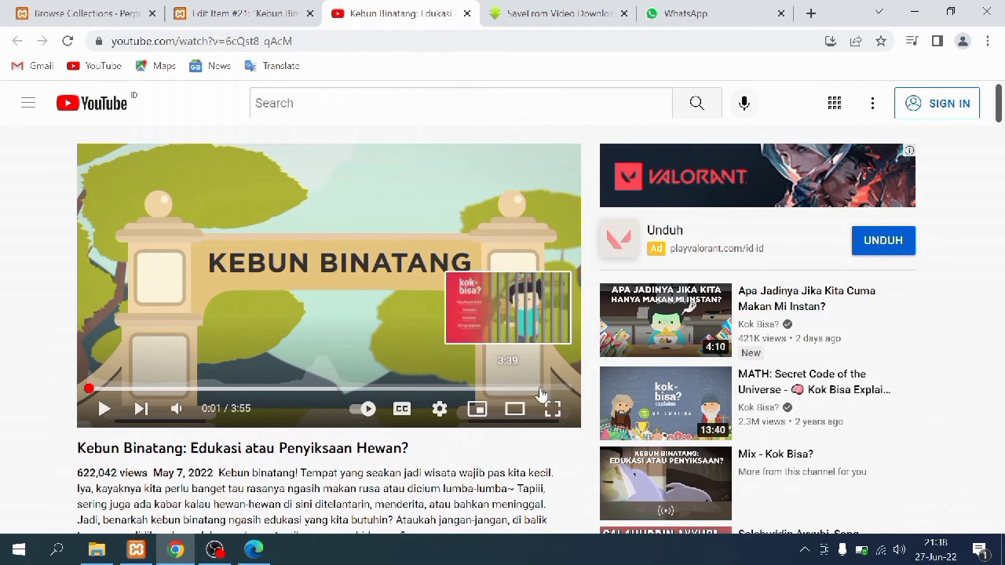
left_click(523, 390)
left_click(526, 390)
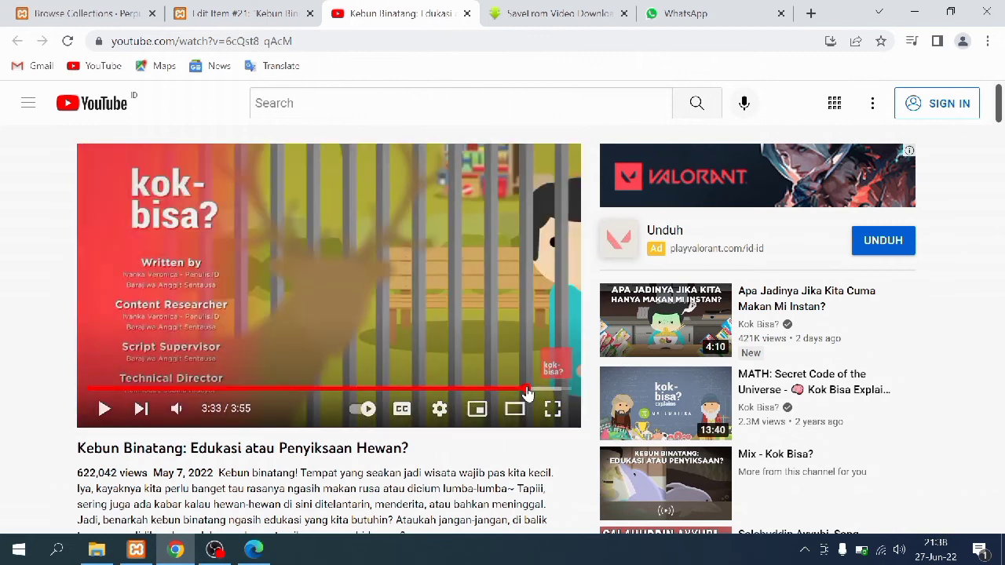
left_click(527, 390)
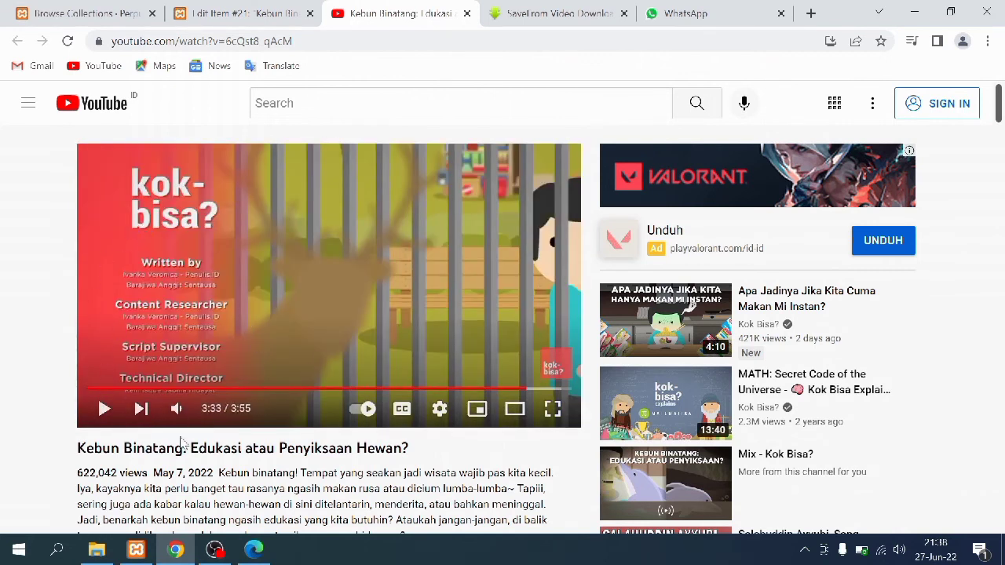
left_click_drag(526, 392, 532, 391)
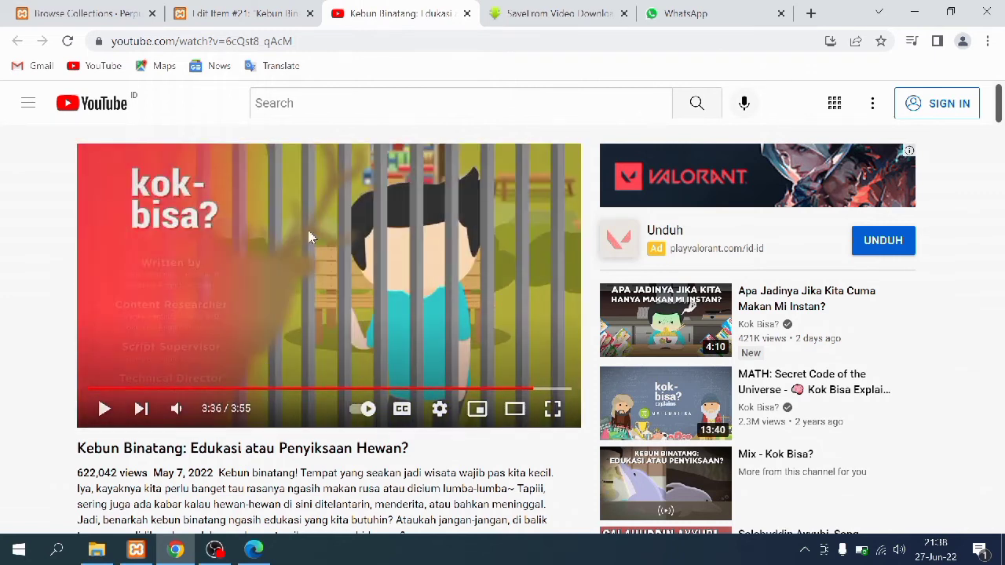
left_click(545, 388)
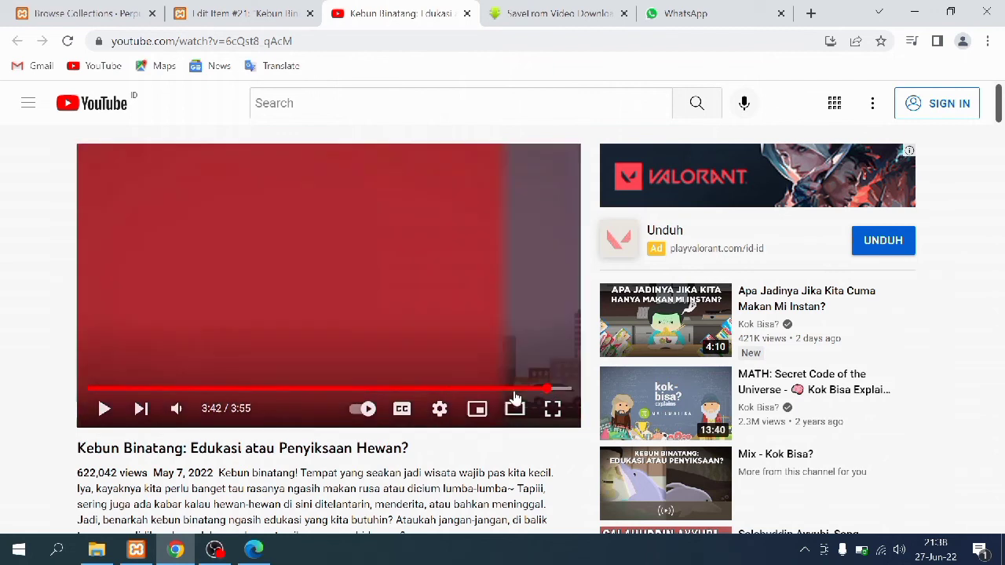
Compare item 21's Date and other fields with the YouTube video's details
left_click(242, 11)
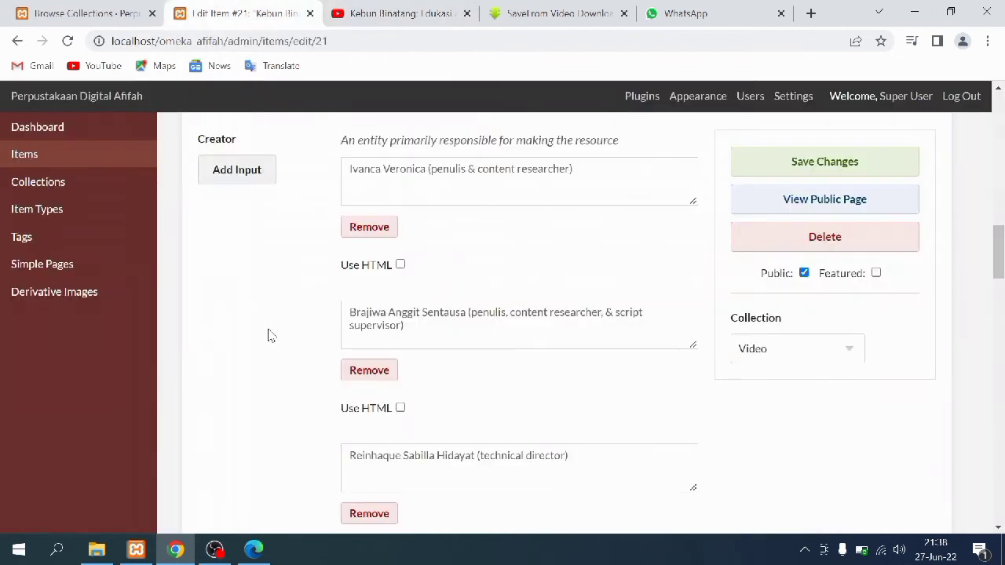
scroll(274, 347, "down", 6)
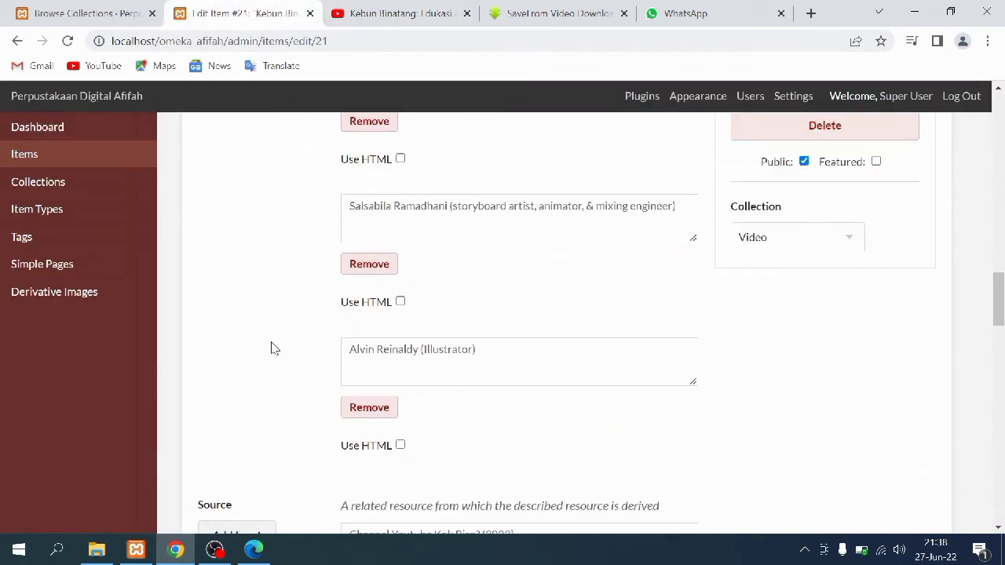
scroll(274, 347, "down", 4)
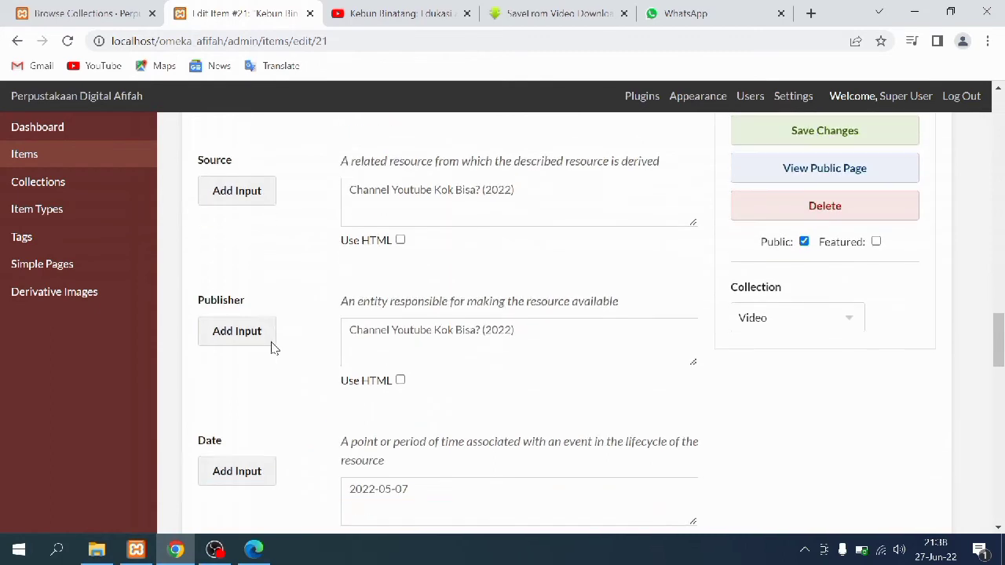
scroll(1002, 336, "up", 1)
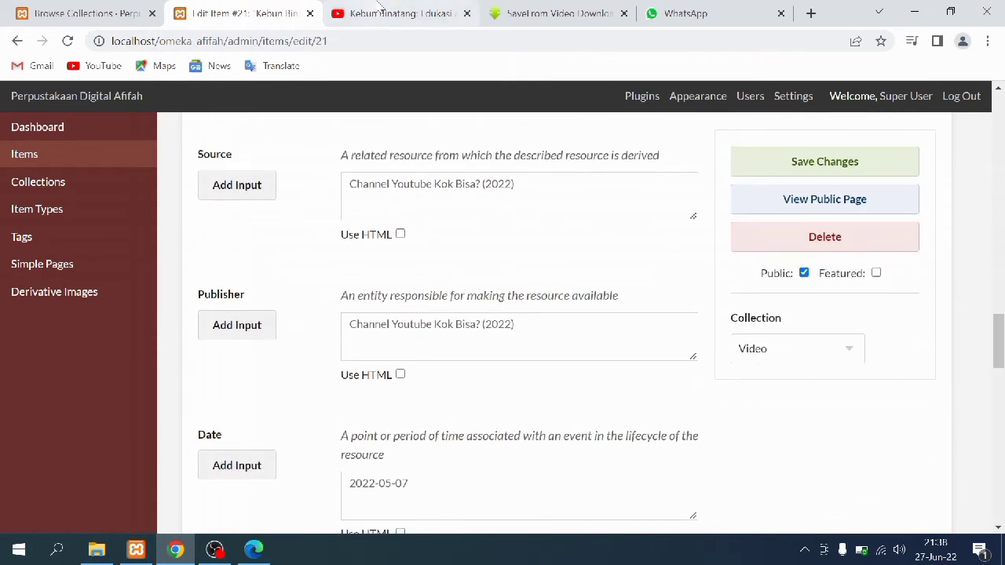
left_click(380, 8)
scroll(177, 383, "down", 10)
scroll(176, 383, "down", 15)
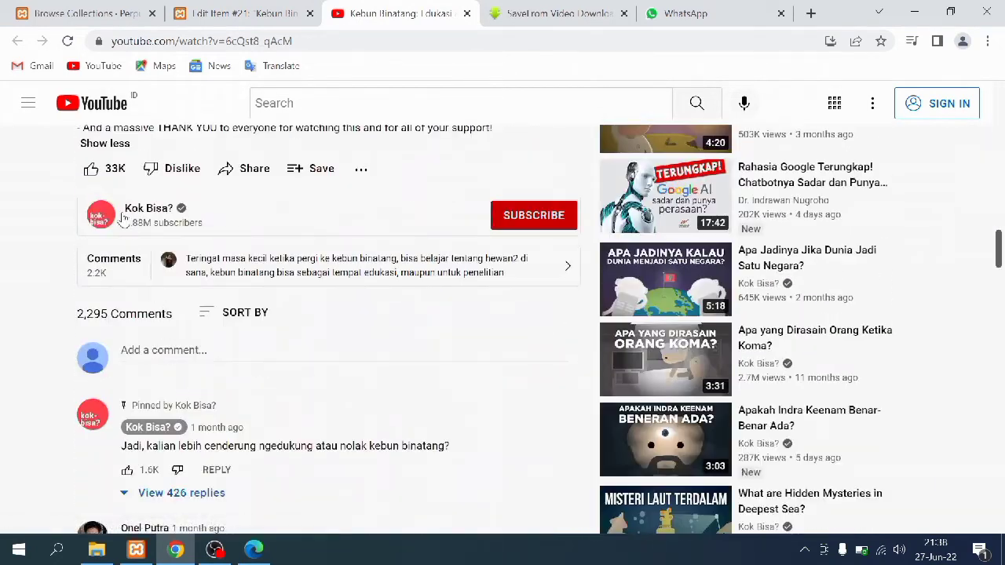
left_click(227, 13)
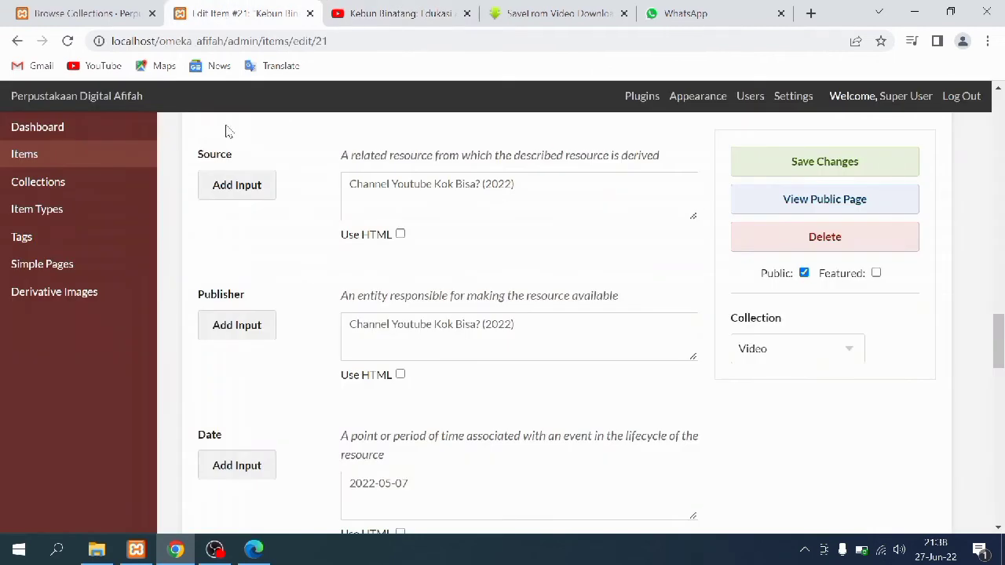
scroll(374, 487, "down", 2)
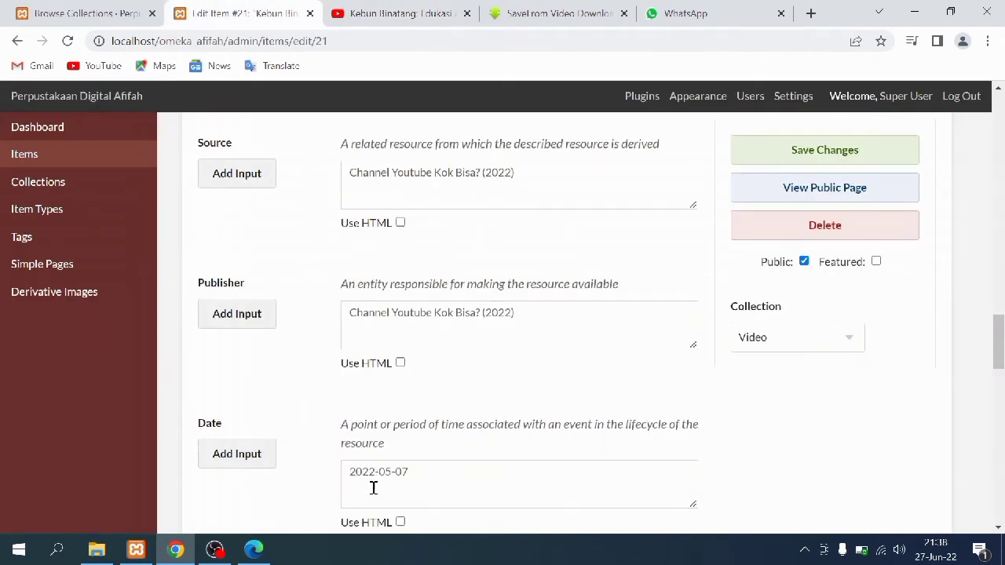
left_click(426, 12)
scroll(424, 329, "up", 15)
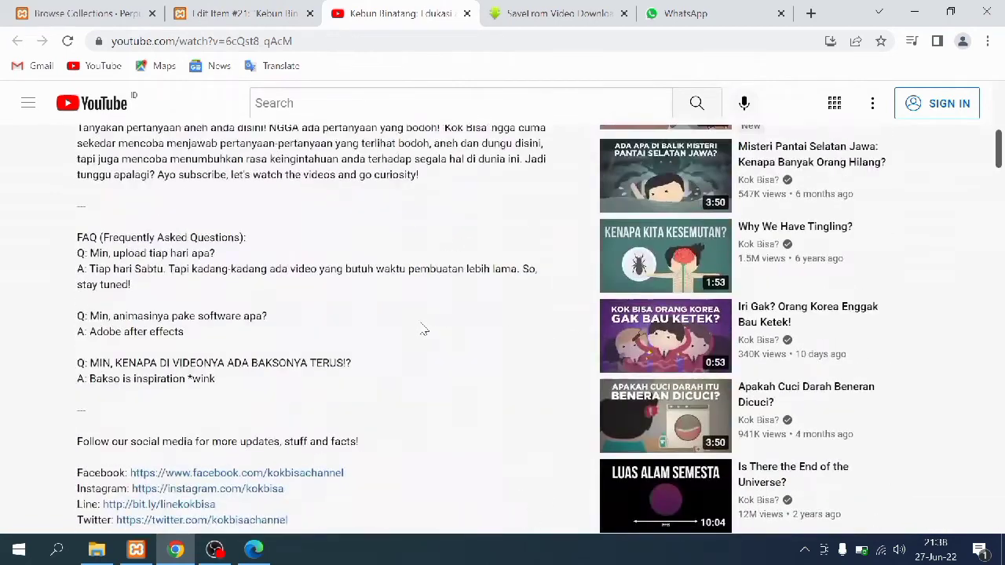
scroll(421, 328, "down", 1)
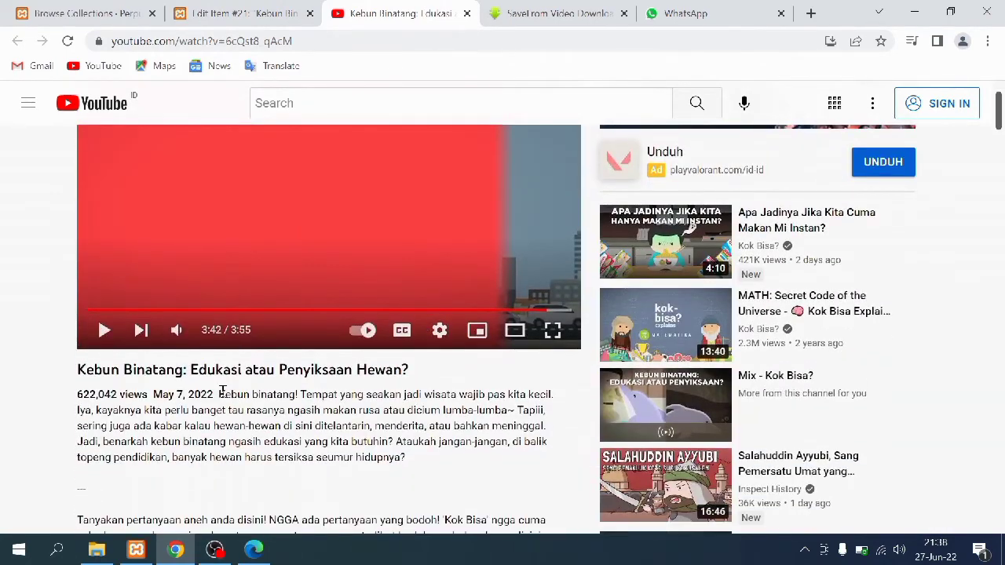
left_click(255, 8)
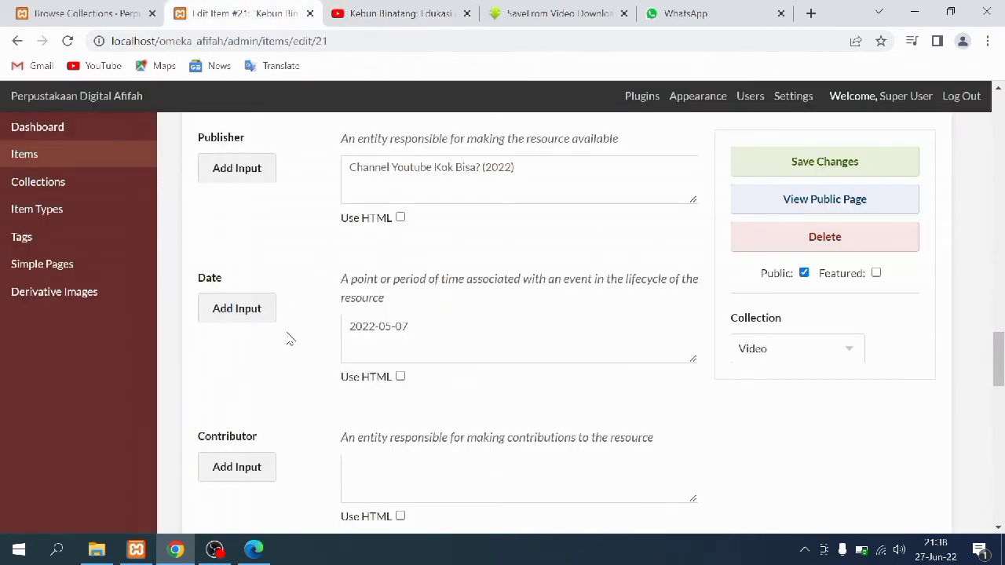
scroll(289, 339, "down", 4)
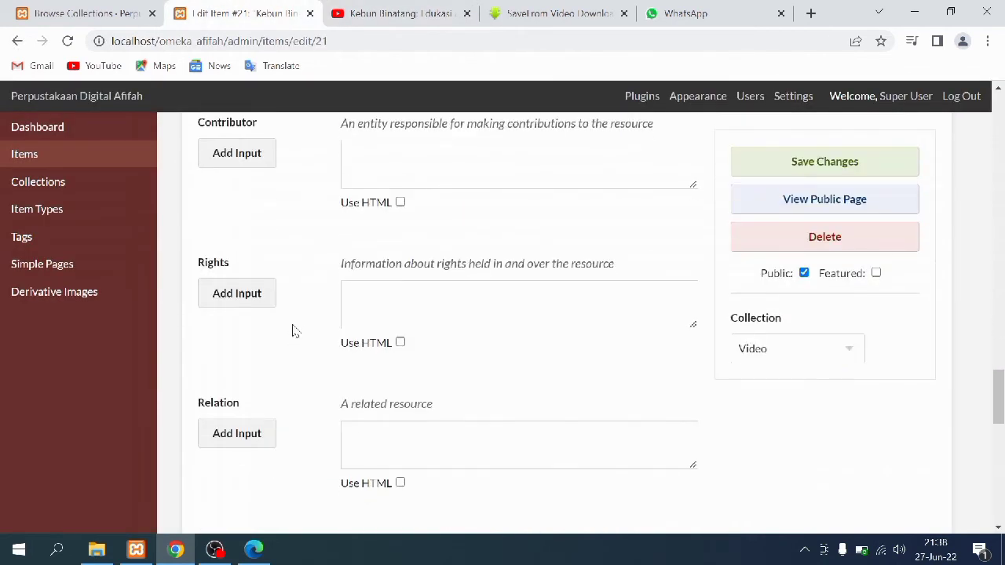
scroll(296, 339, "down", 5)
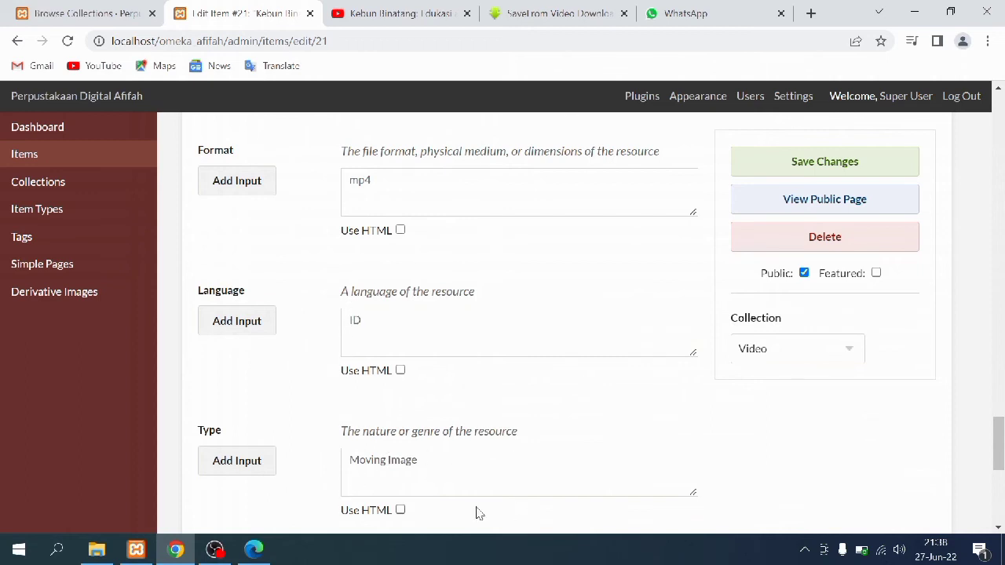
scroll(414, 484, "down", 5)
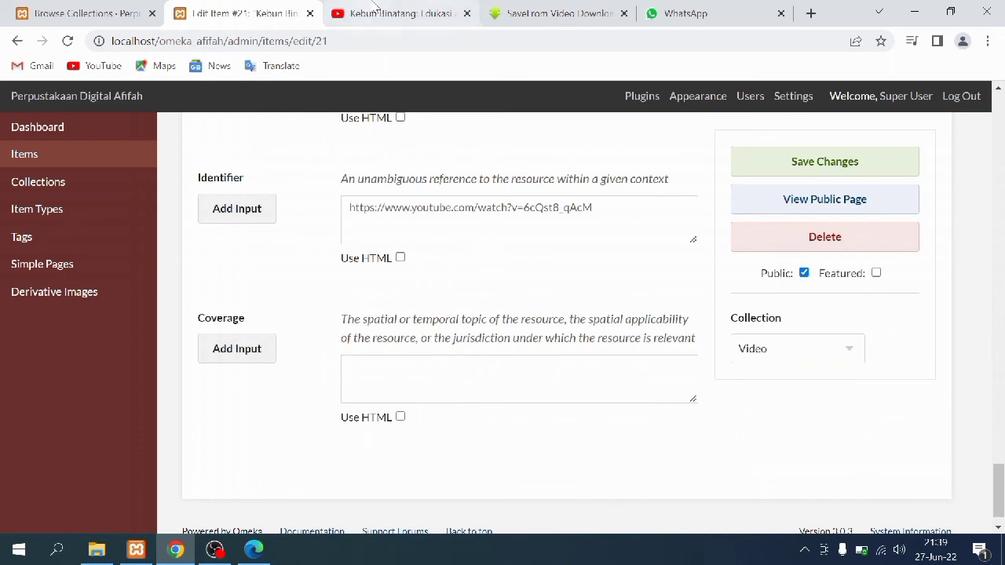
Select the video's YouTube URL and compare it with item 21's Identifier field
left_click(376, 11)
left_click_drag(323, 44, 110, 47)
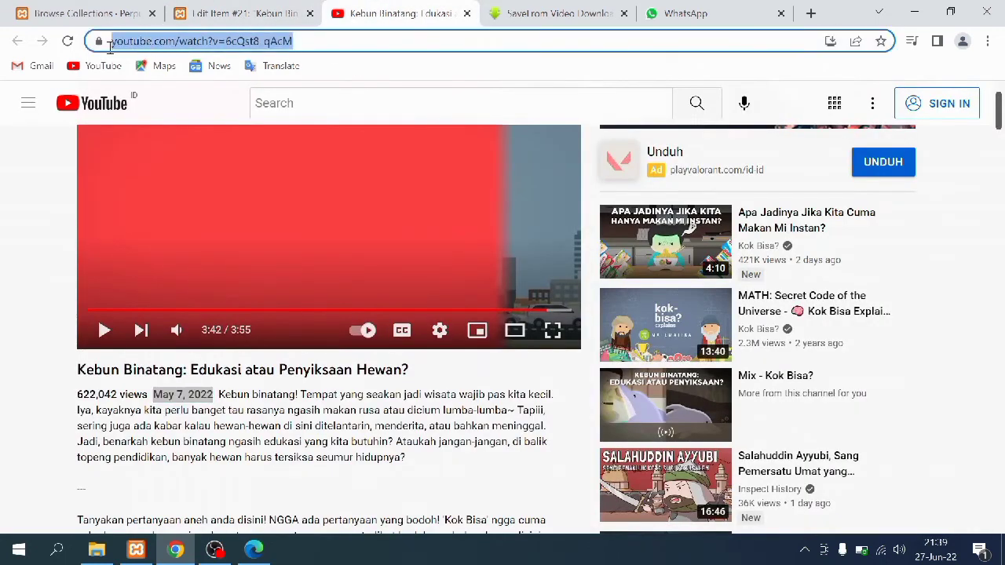
left_click(209, 9)
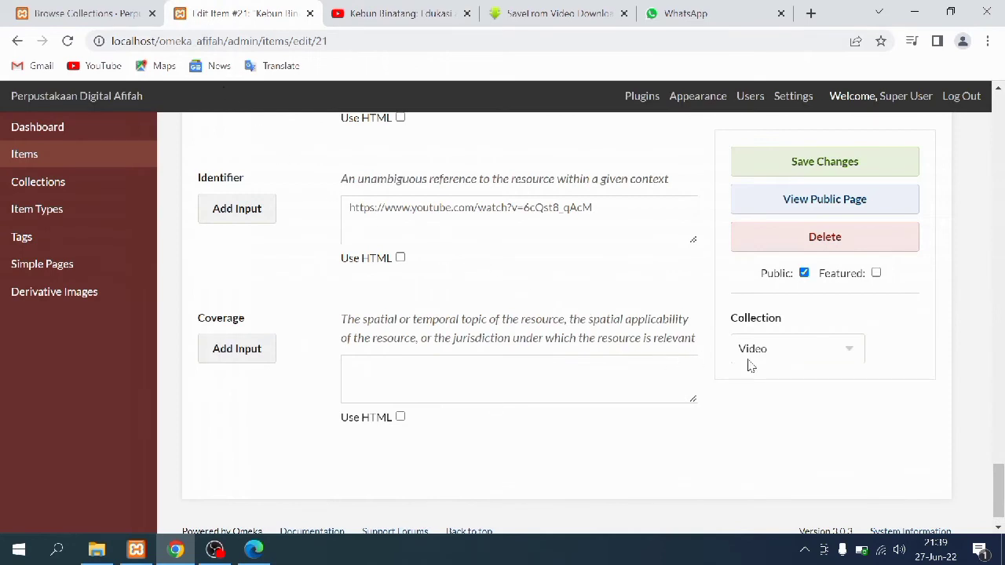
left_click_drag(1004, 497, 1001, 102)
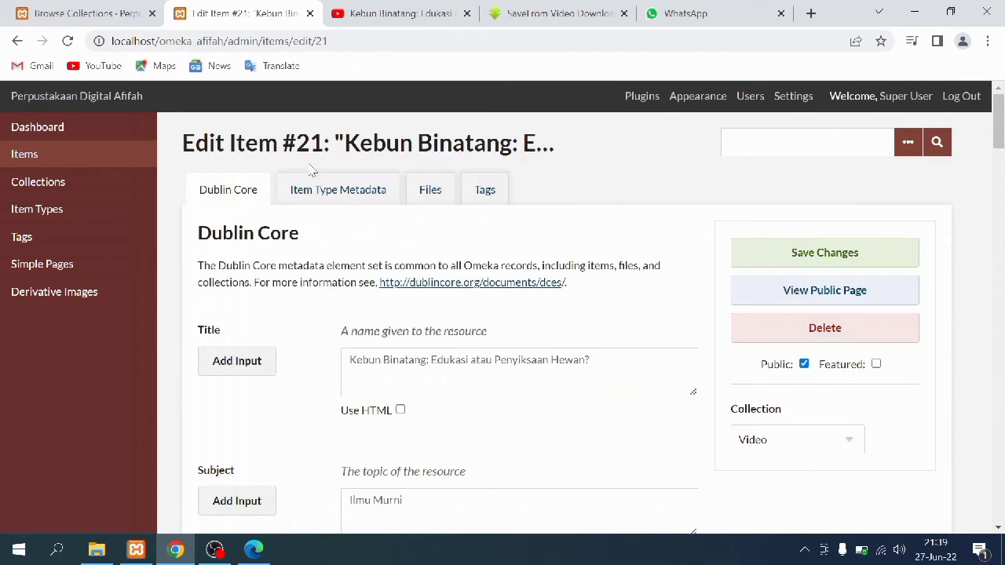
Review item 21's Item Type Metadata, attached mp4 and Tags, cross-checking the YouTube URL
left_click(303, 190)
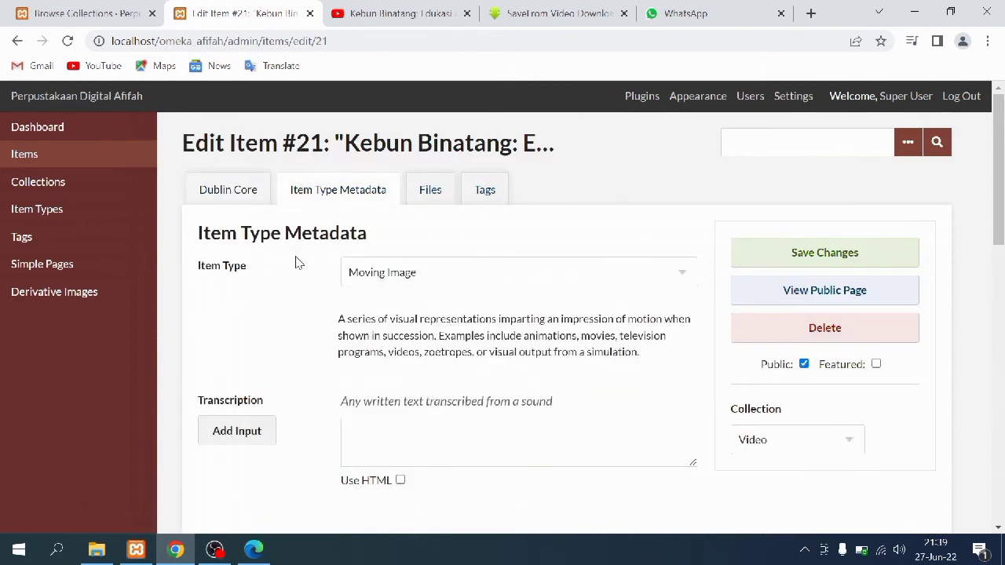
left_click(430, 205)
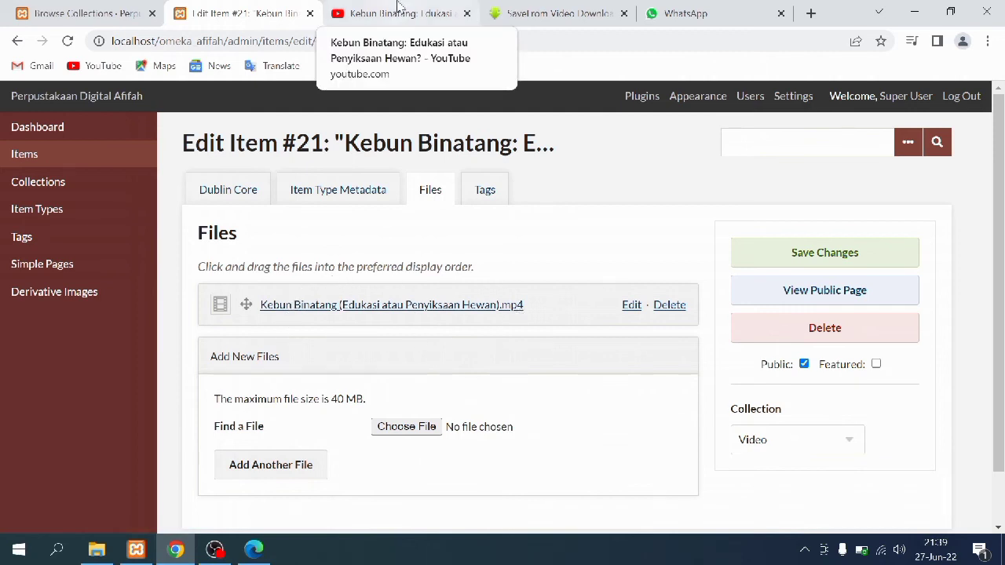
left_click(398, 9)
left_click_drag(333, 45, 102, 47)
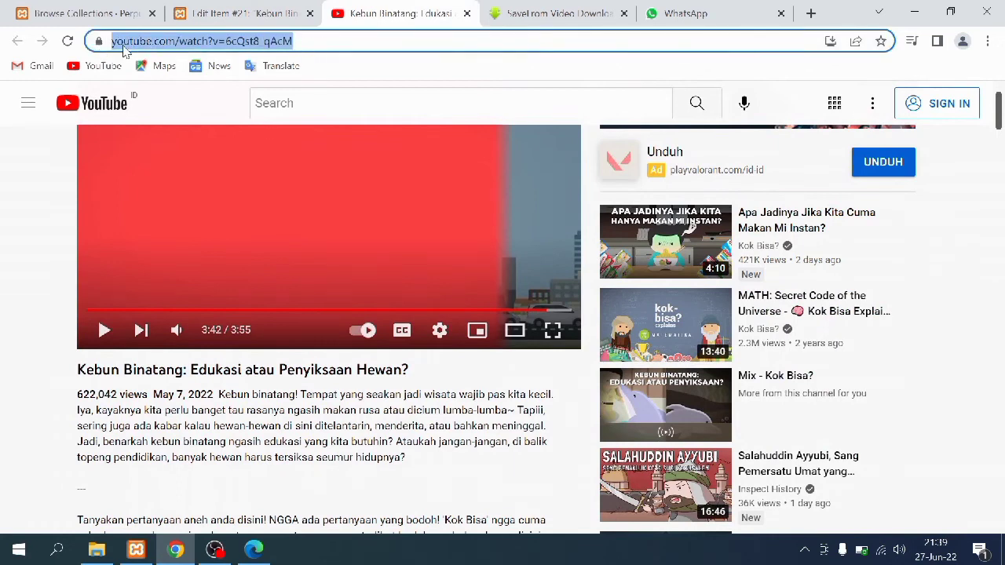
left_click(539, 8)
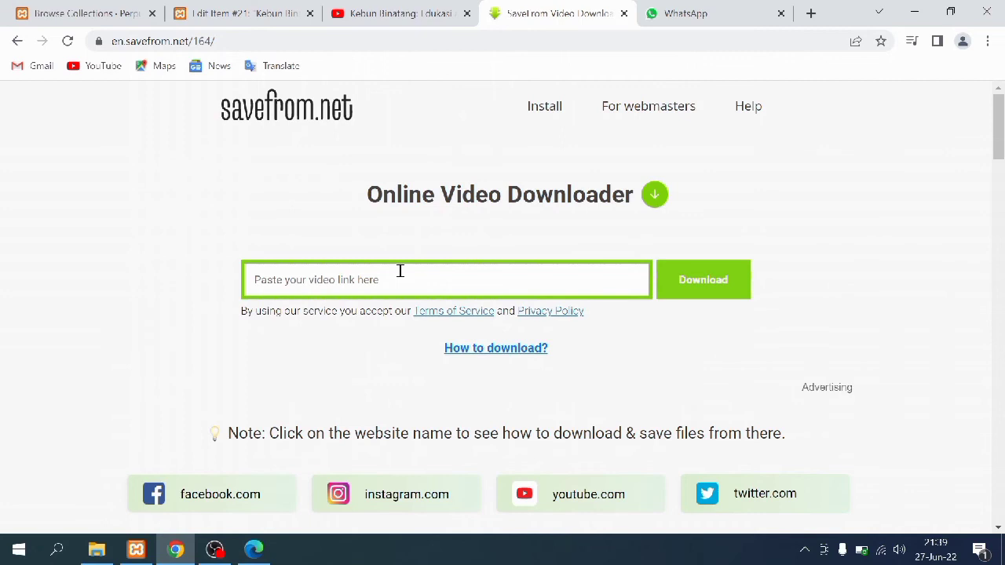
left_click(192, 8)
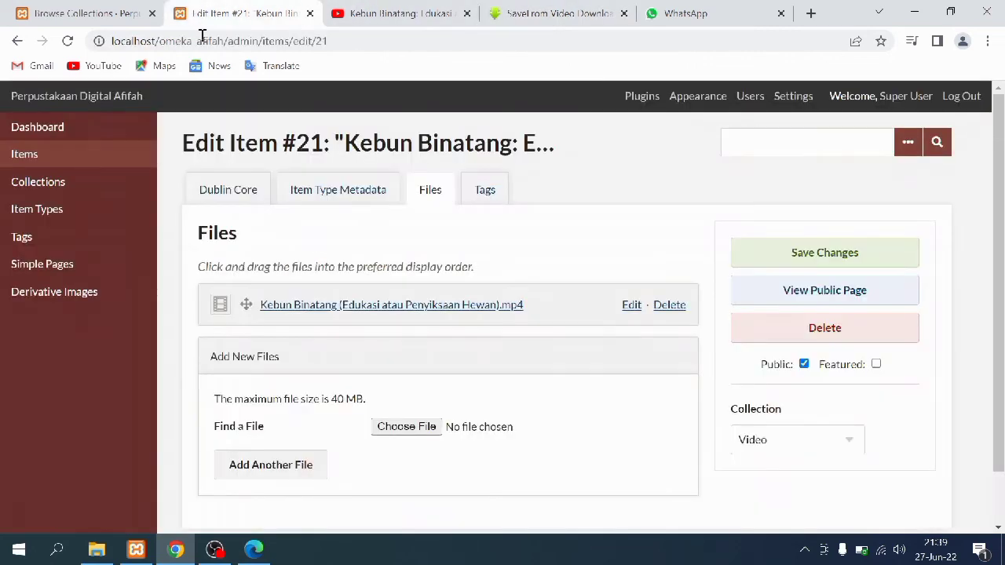
left_click(482, 191)
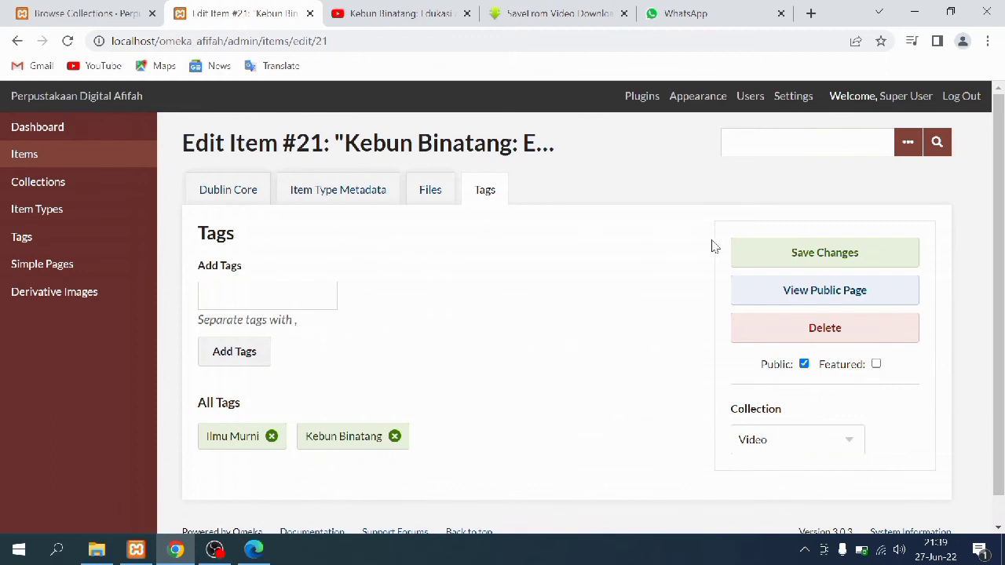
left_click_drag(1000, 114, 1001, 442)
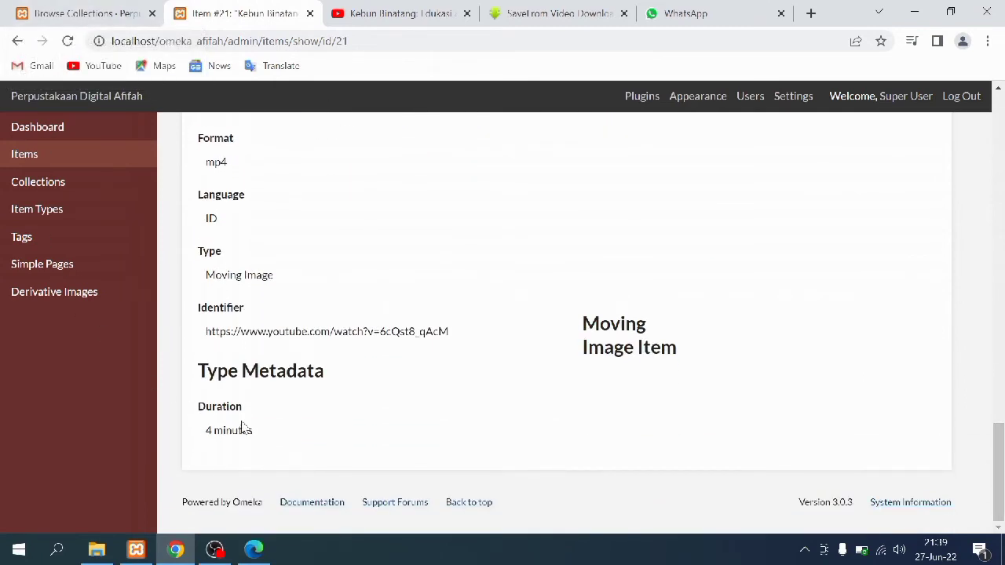
Open the Kebun Binatang item's public page from the public Video collection list
left_click(62, 8)
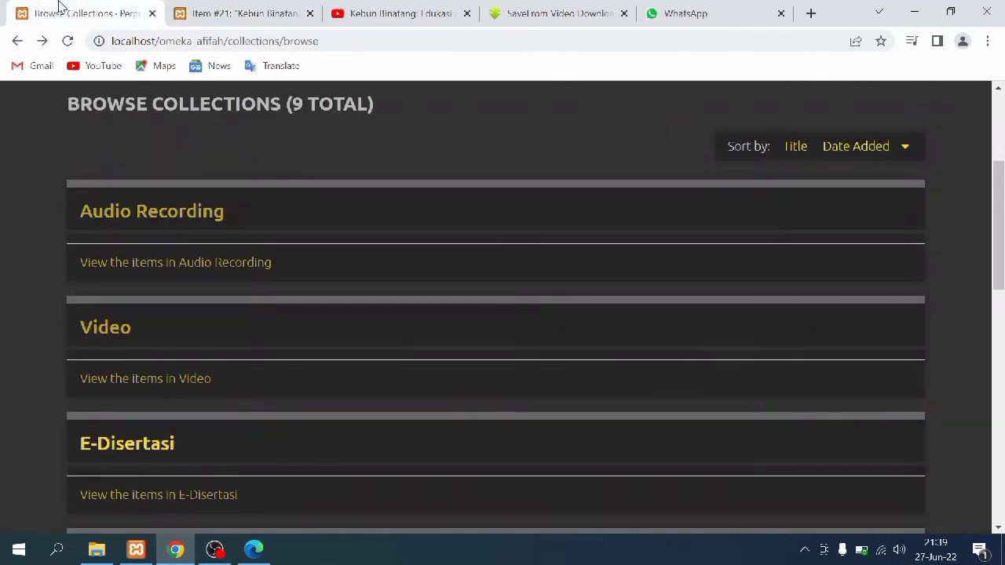
left_click(92, 383)
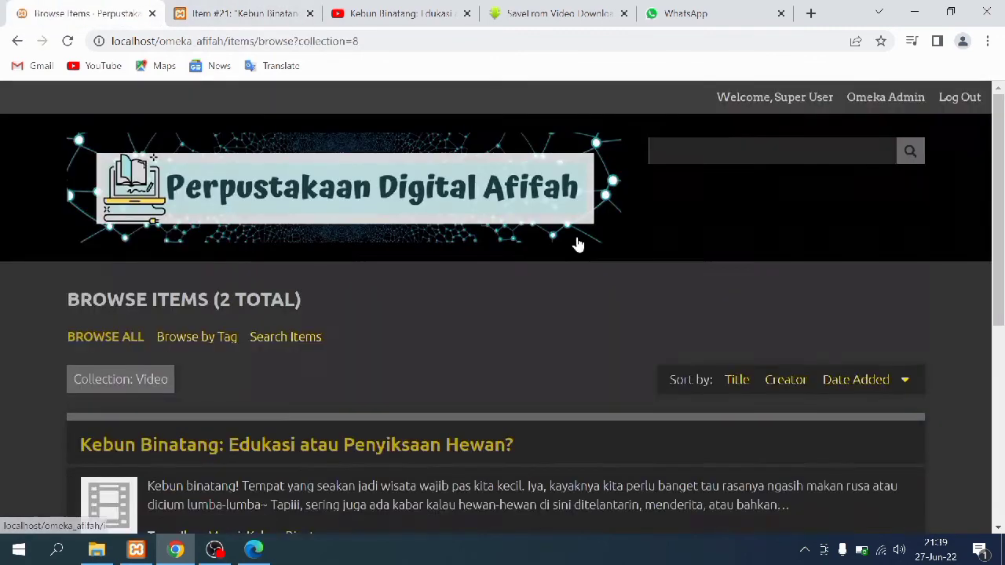
scroll(358, 259, "down", 4)
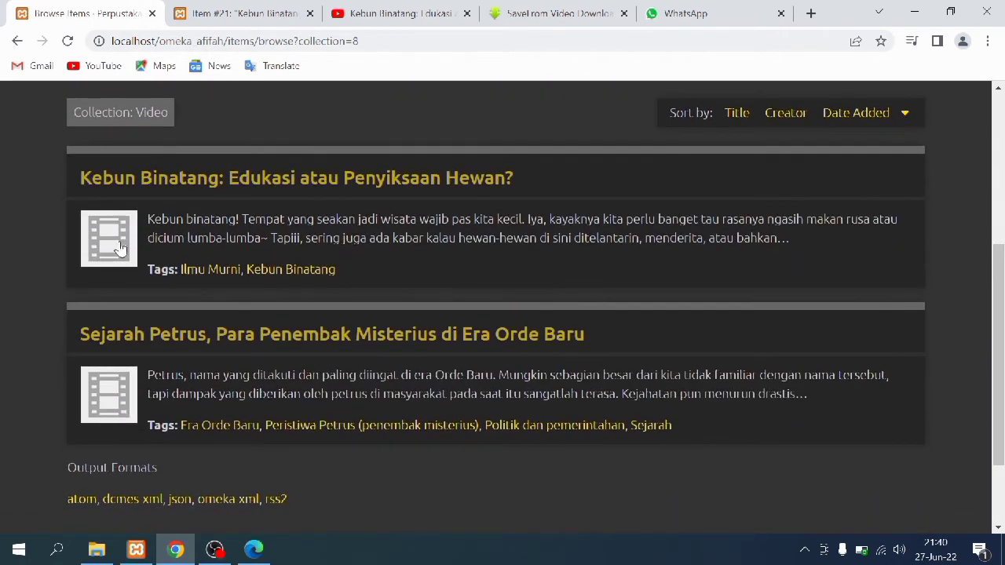
left_click(122, 243)
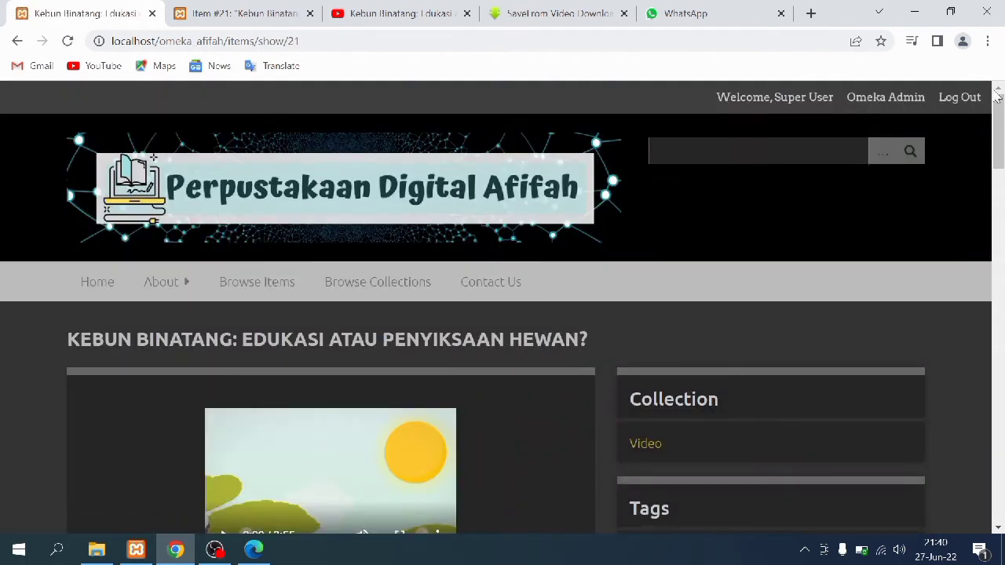
left_click_drag(998, 110, 997, 124)
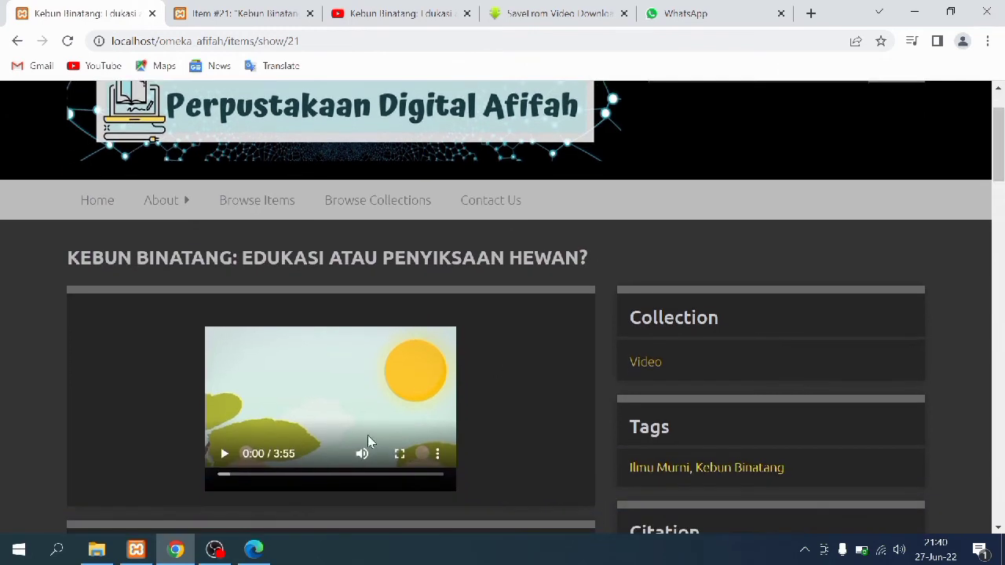
Play the embedded video, skipping forward and pausing at 0:35
left_click(225, 463)
left_click_drag(233, 476, 255, 478)
left_click(224, 459)
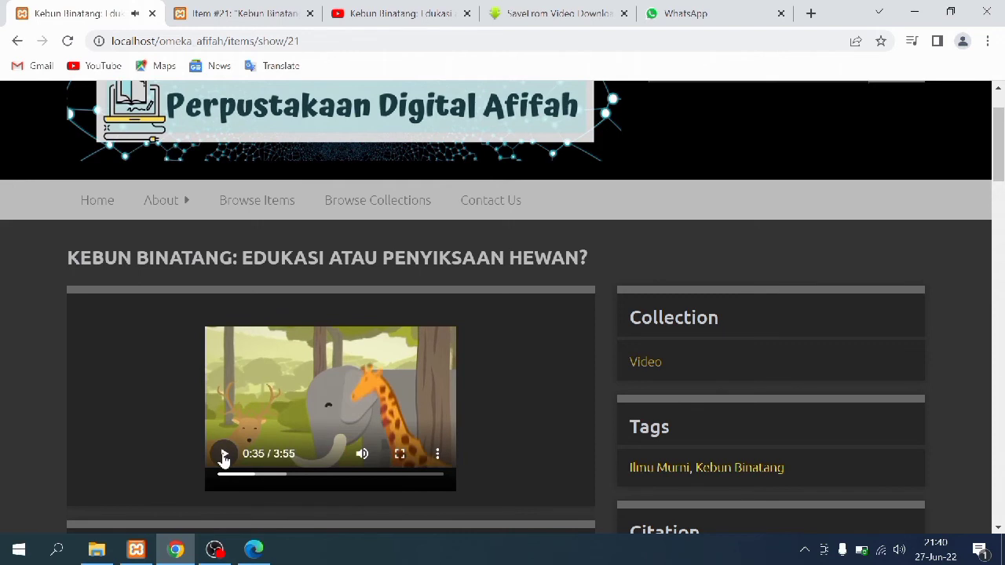
left_click_drag(1001, 132, 1001, 163)
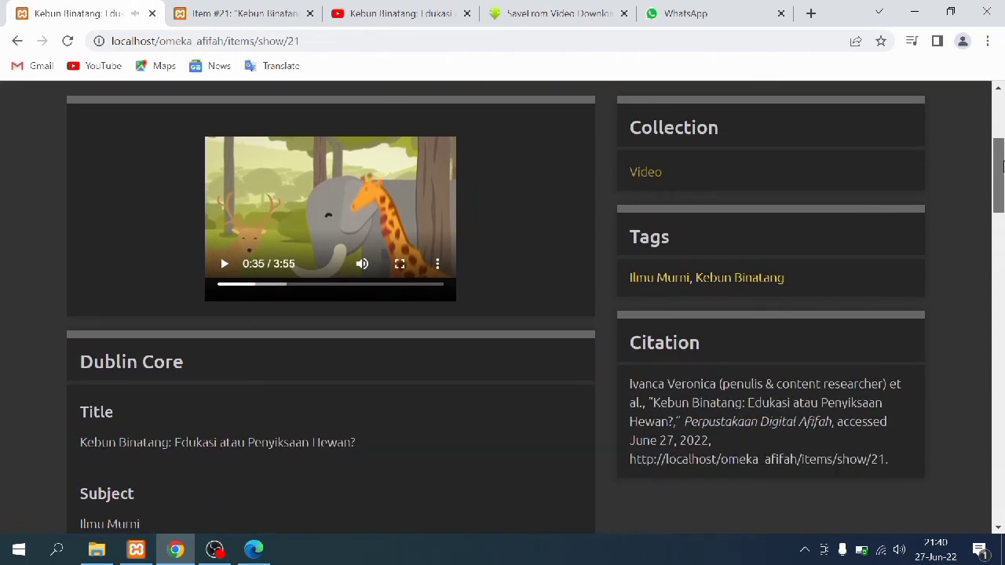
Watch the video fullscreen up to 1:10, pause, exit fullscreen and return to the admin record
left_click(399, 265)
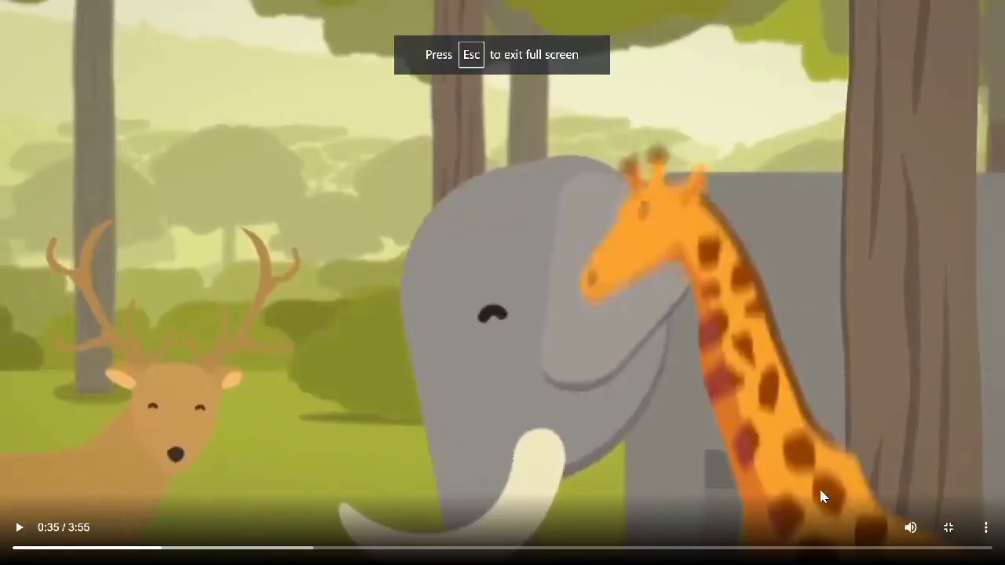
left_click(981, 527)
left_click(834, 390)
left_click(832, 385)
left_click_drag(192, 547, 346, 547)
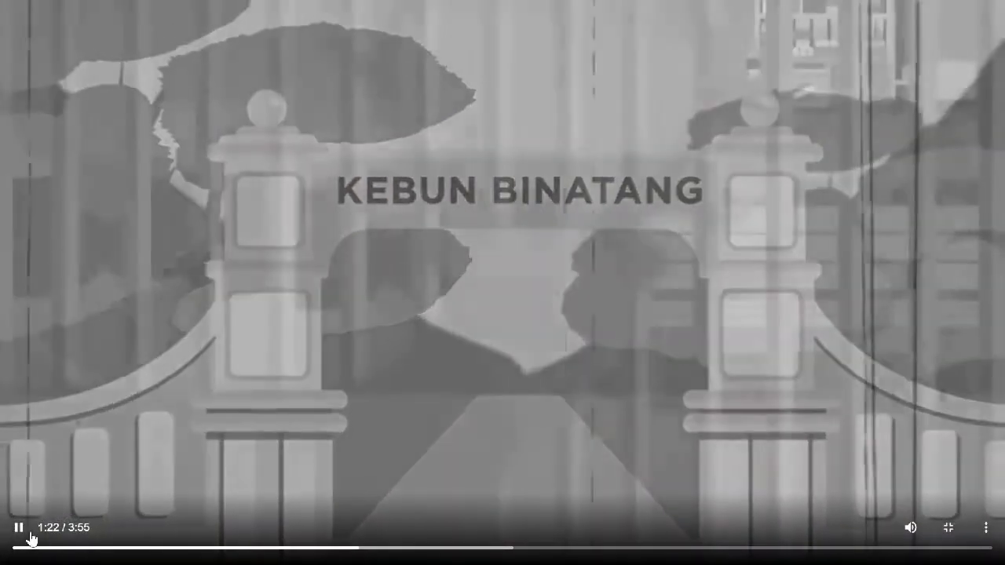
left_click(17, 537)
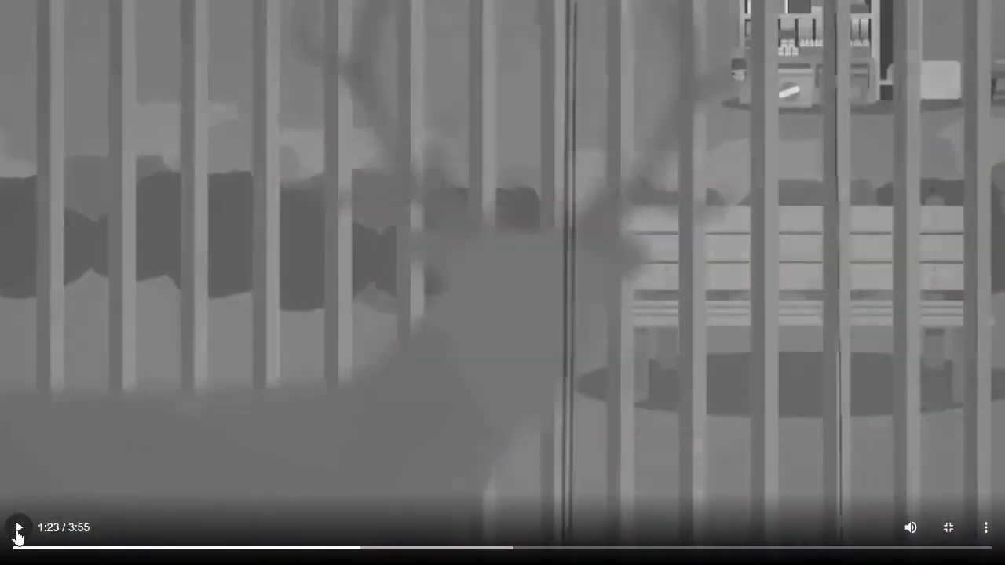
left_click(949, 529)
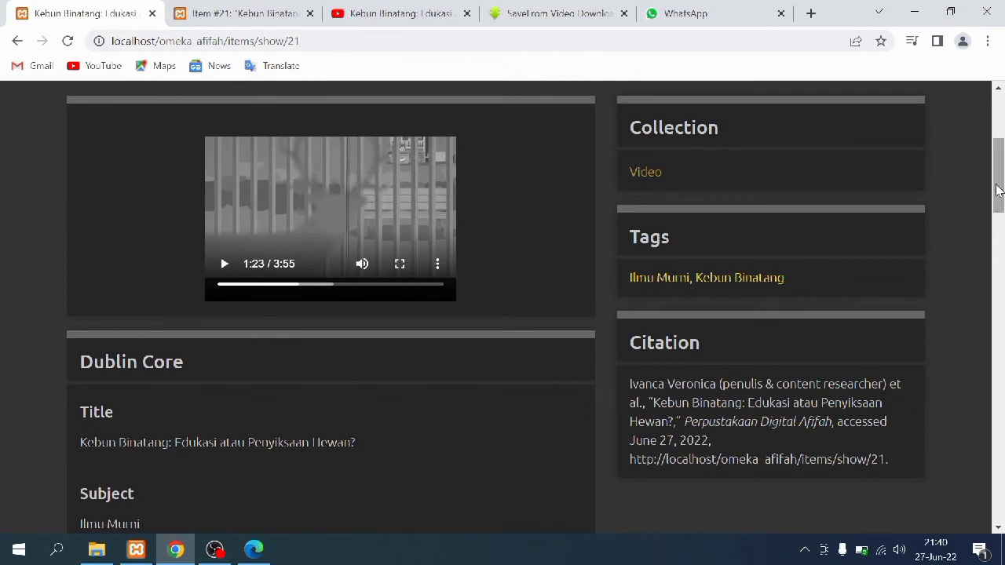
left_click_drag(999, 180, 1003, 496)
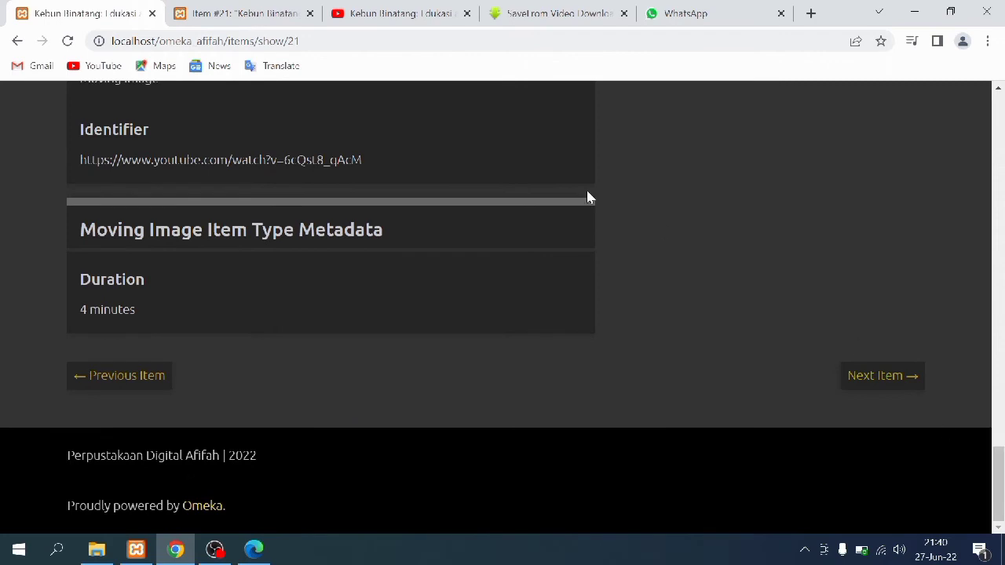
left_click(209, 7)
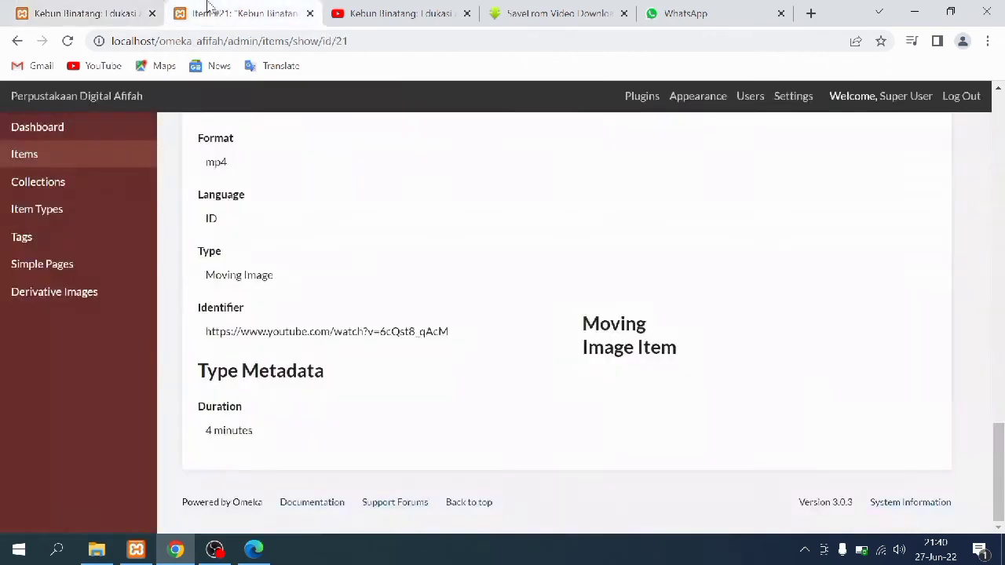
Open item #20, Sejarah Petrus, for editing and scroll through its fields
left_click(83, 189)
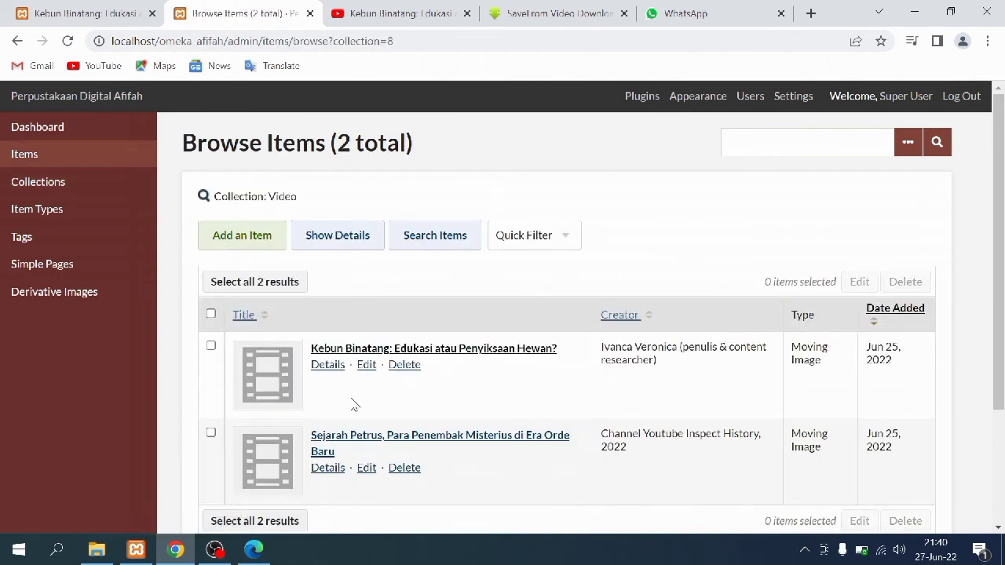
left_click(277, 457)
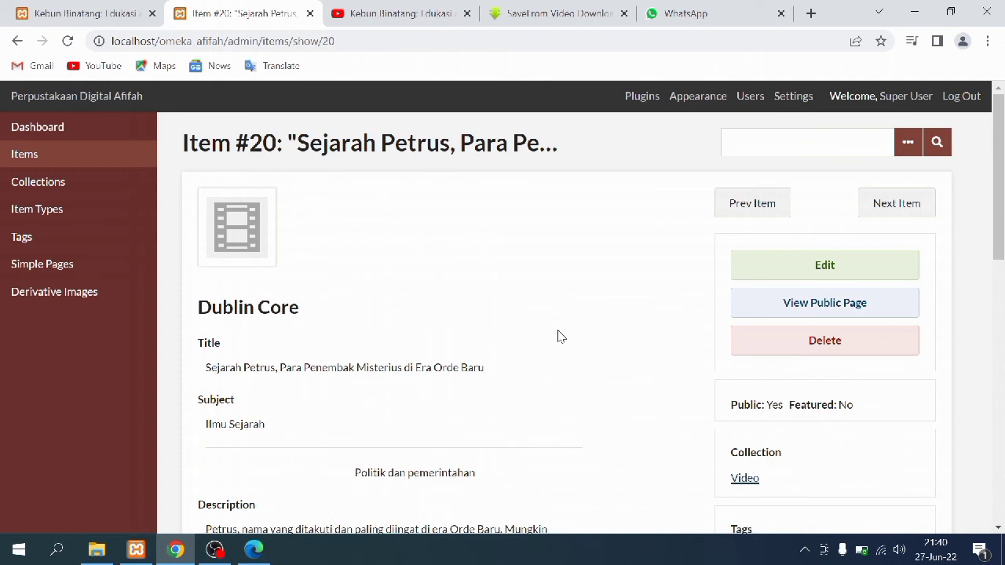
left_click(756, 263)
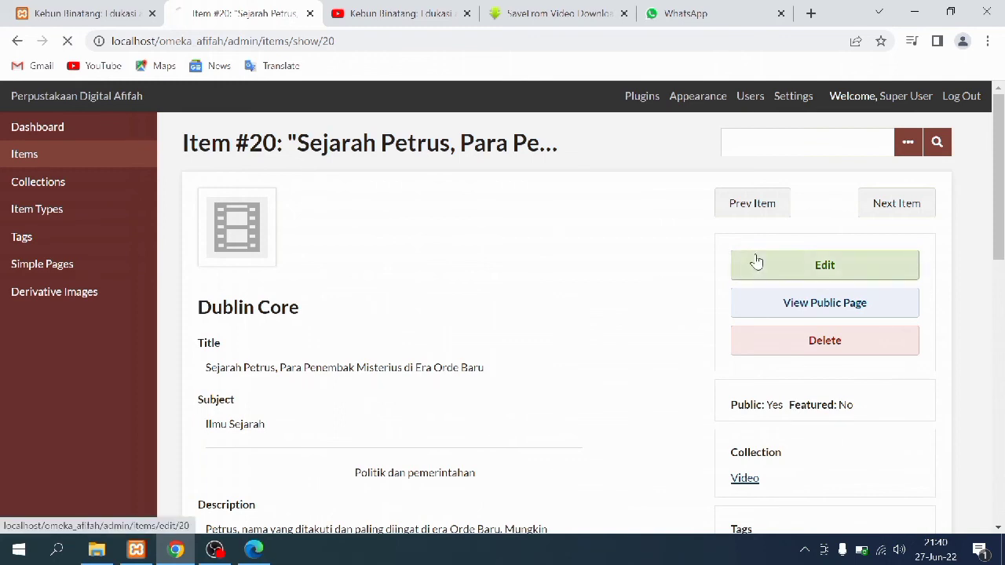
scroll(464, 306, "down", 1)
scroll(441, 320, "down", 2)
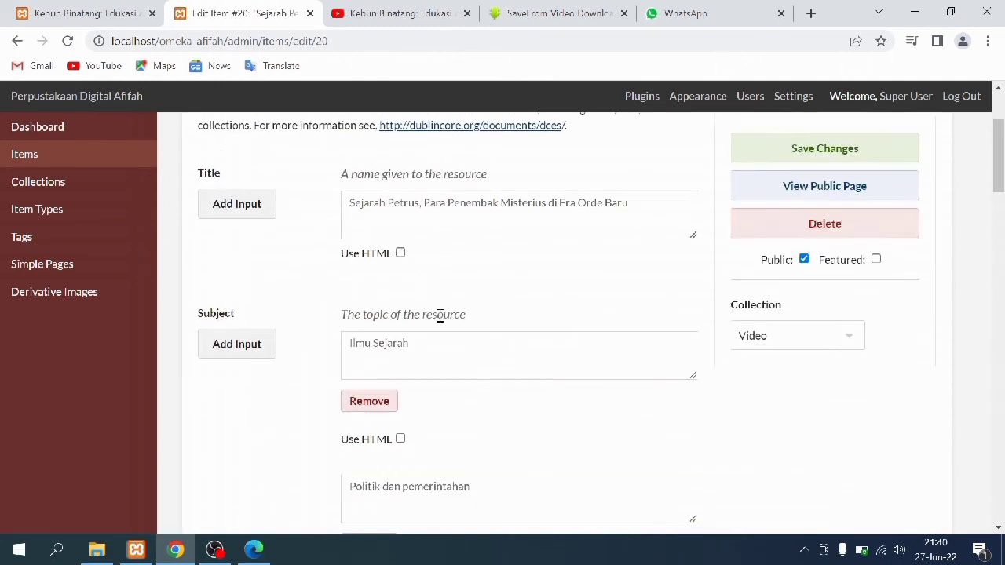
scroll(440, 315, "down", 4)
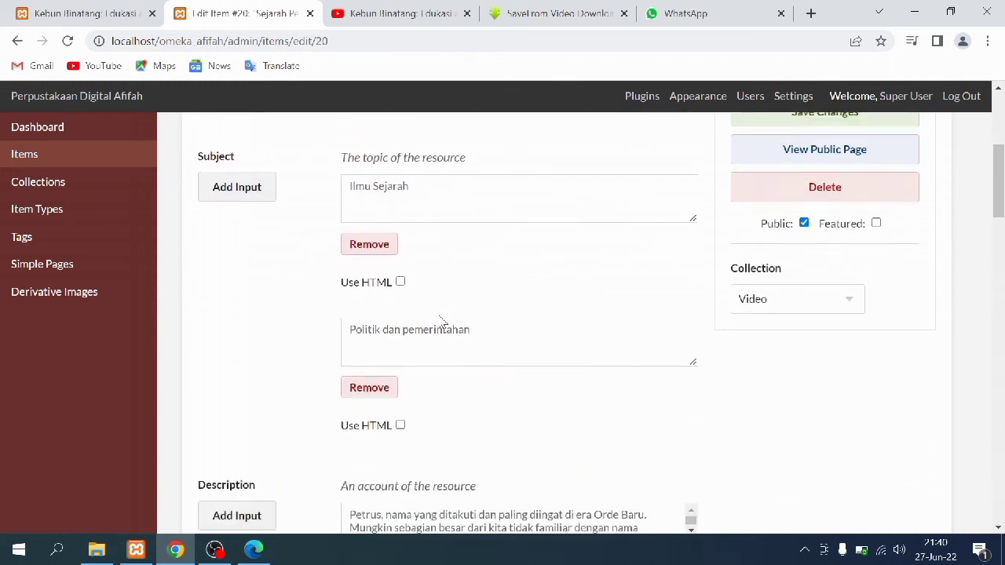
scroll(442, 322, "down", 6)
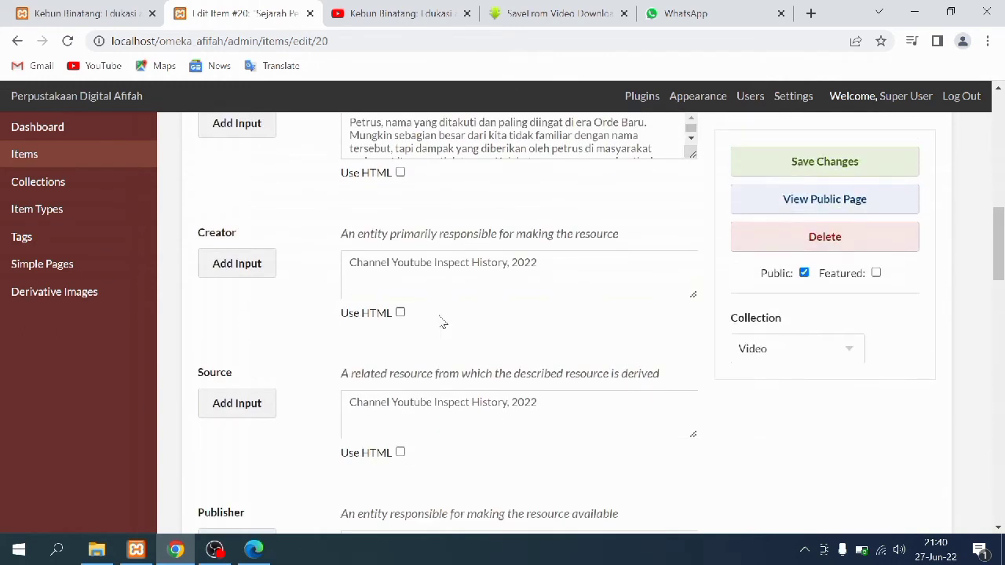
scroll(440, 315, "down", 5)
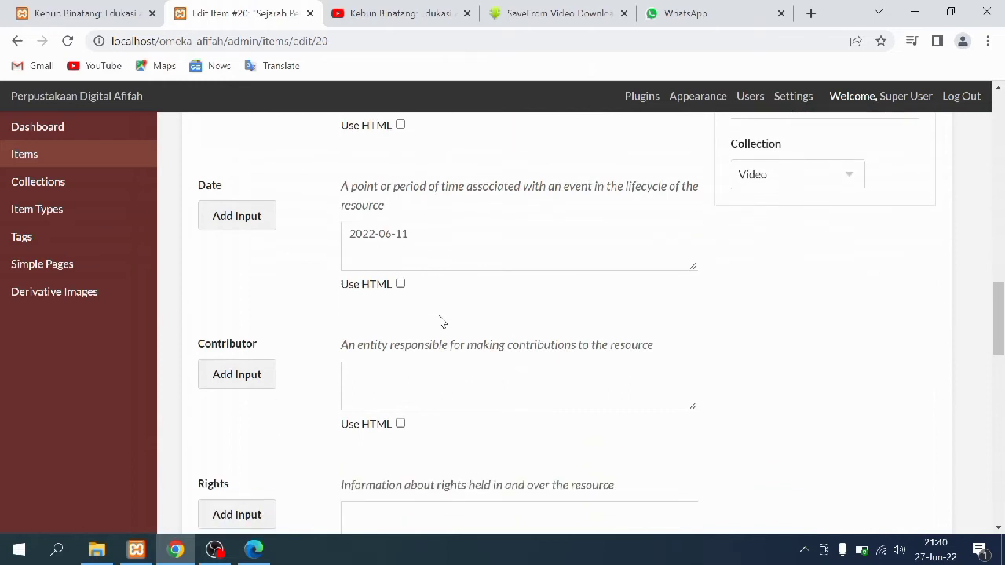
scroll(441, 322, "down", 4)
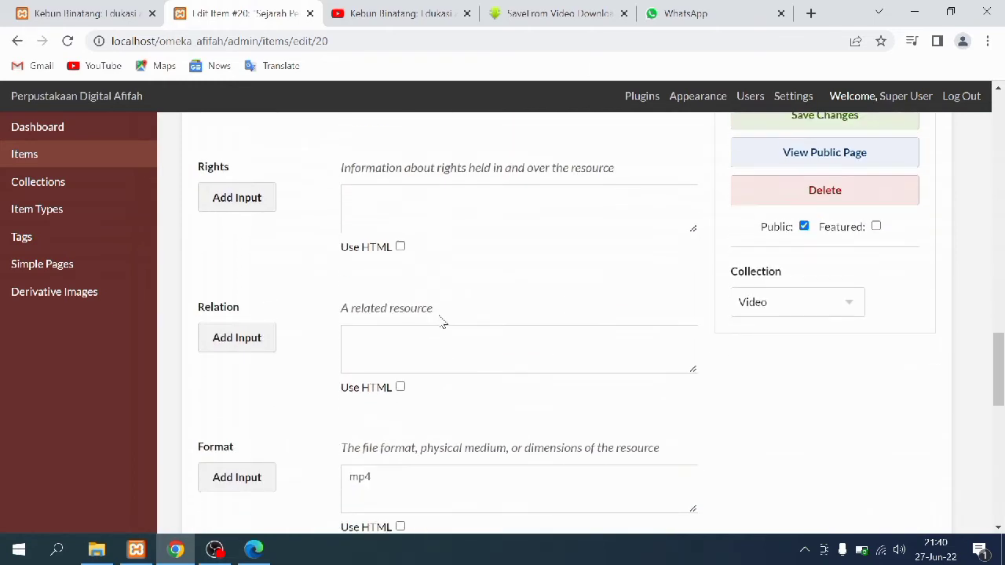
scroll(440, 316, "down", 5)
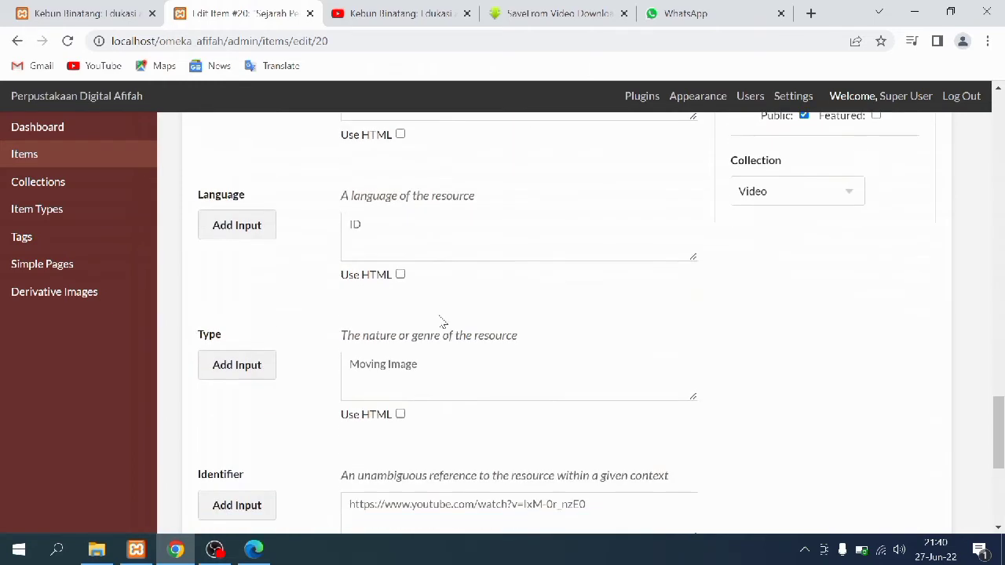
scroll(442, 322, "down", 2)
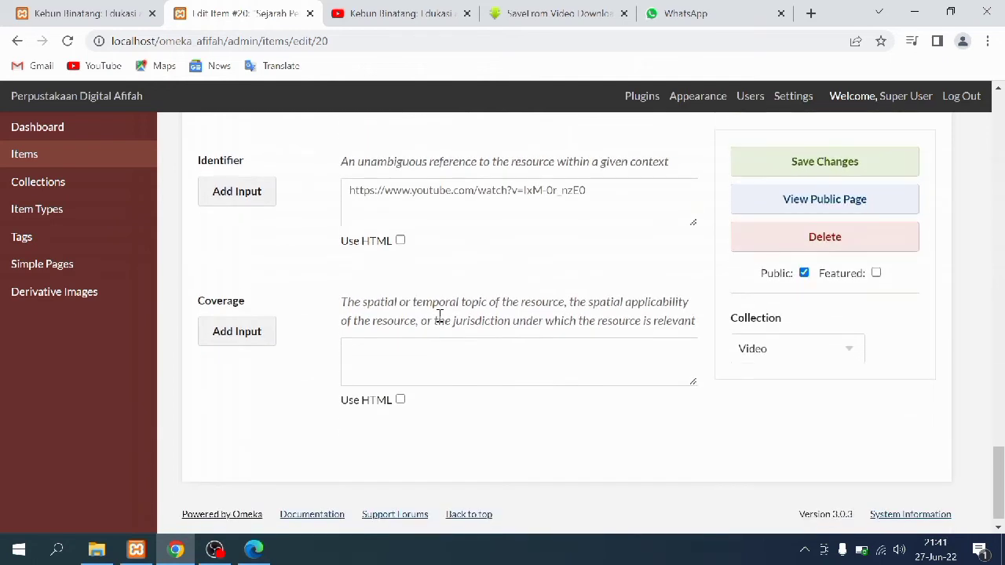
left_click_drag(999, 480, 984, 82)
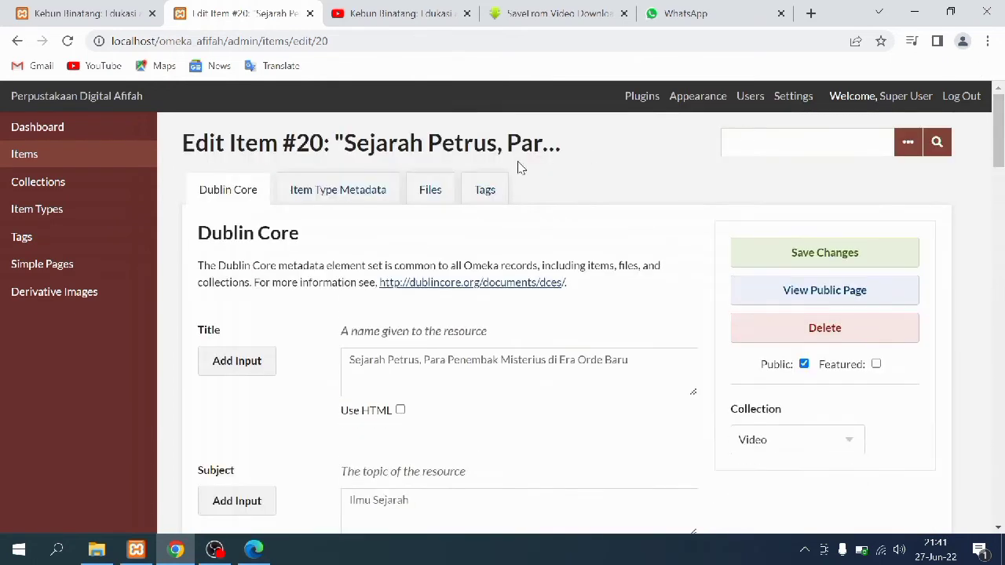
Review item #20's Item Type Metadata, Files and Tags tabs
left_click(336, 191)
left_click(436, 184)
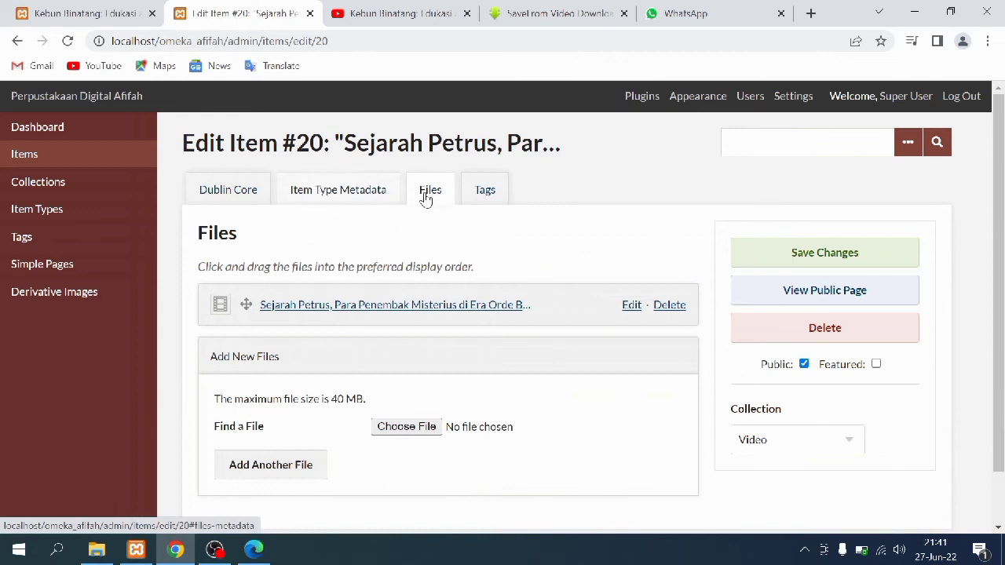
left_click(482, 187)
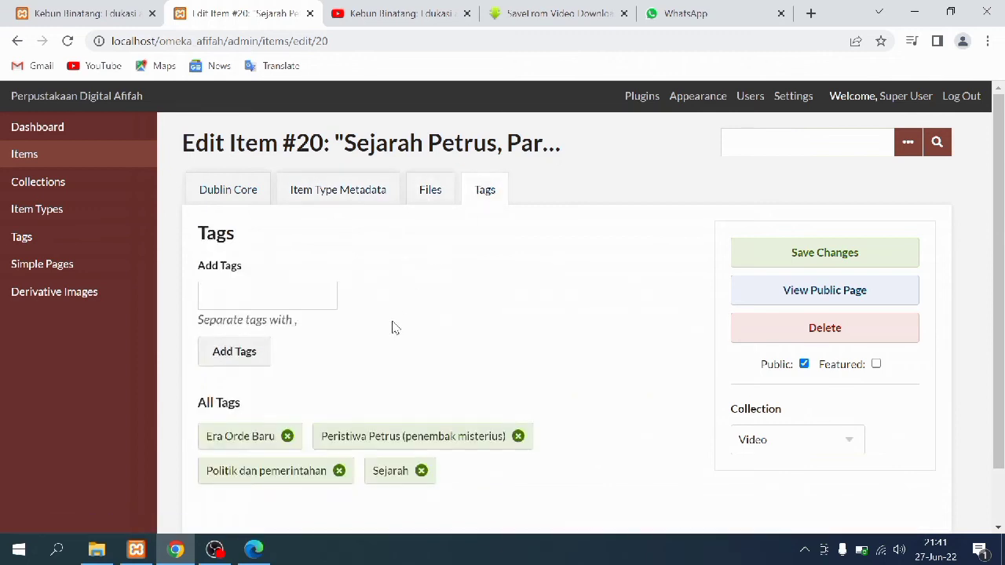
left_click(116, 10)
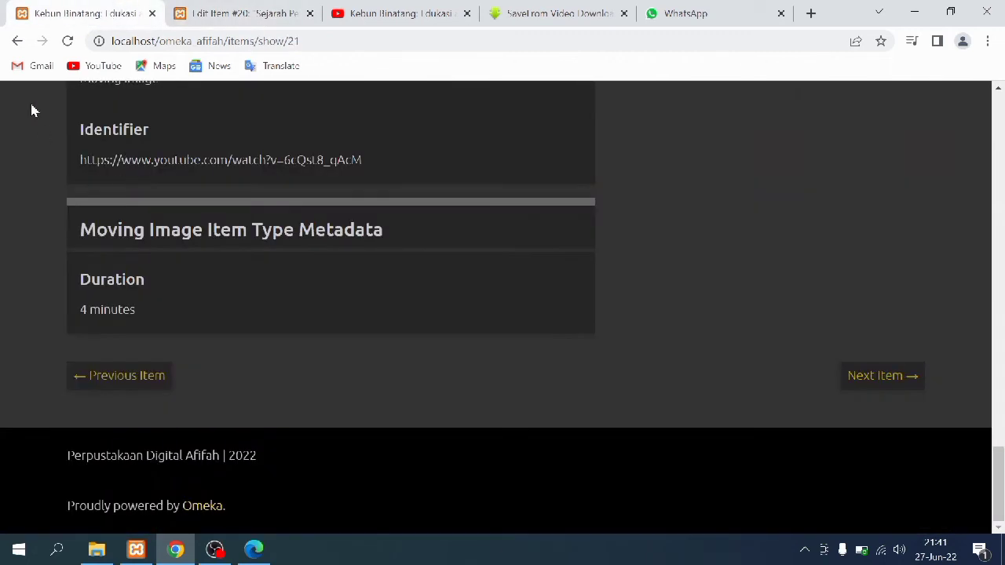
View the Sejarah Petrus public page, whose record shows a 15-minute duration
left_click(17, 41)
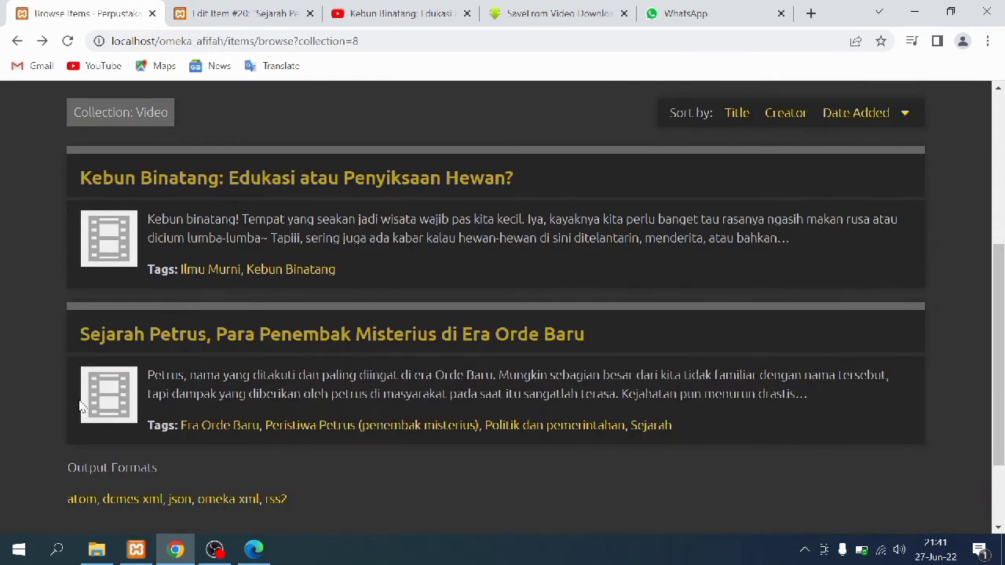
left_click(111, 392)
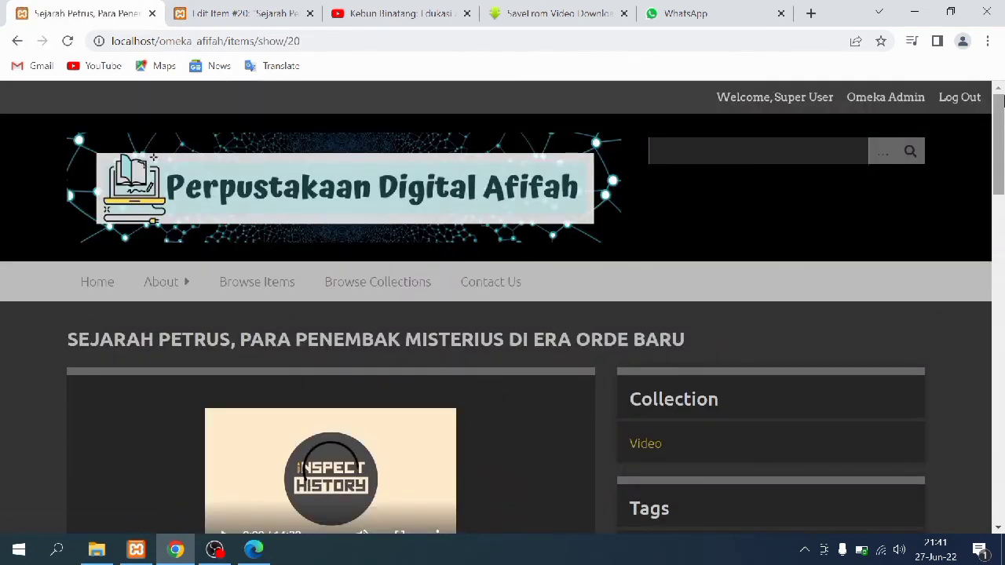
left_click_drag(1000, 94, 1001, 454)
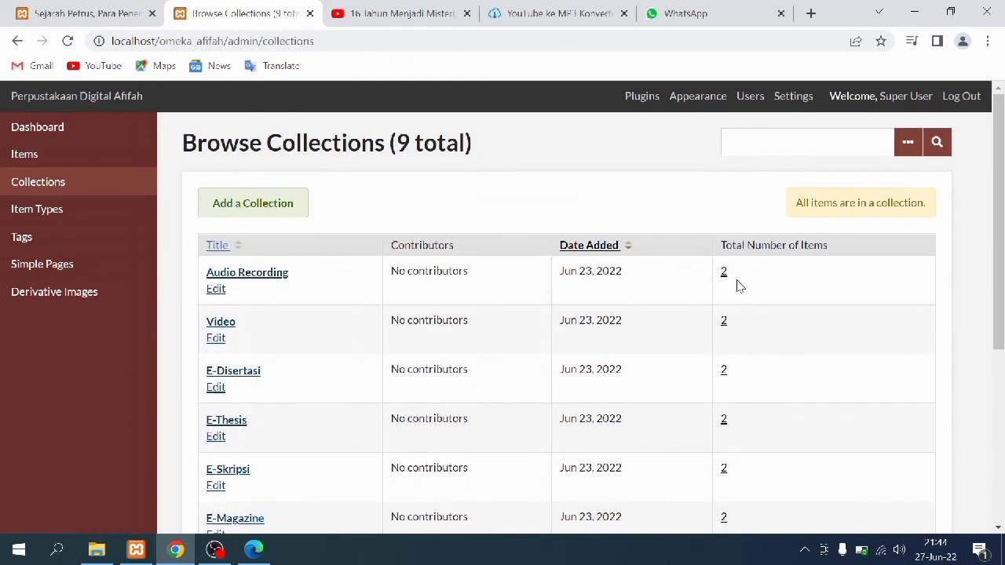
Edit item #22, 16 Tahun Menjadi Misteri (Lumpur Lapindo), and enlarge its Description box
left_click(724, 272)
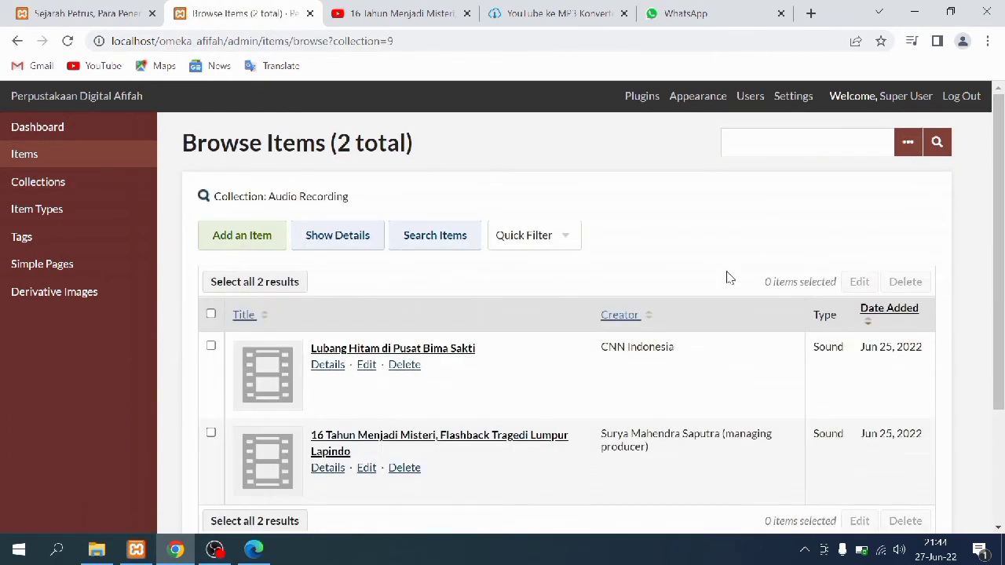
left_click(273, 445)
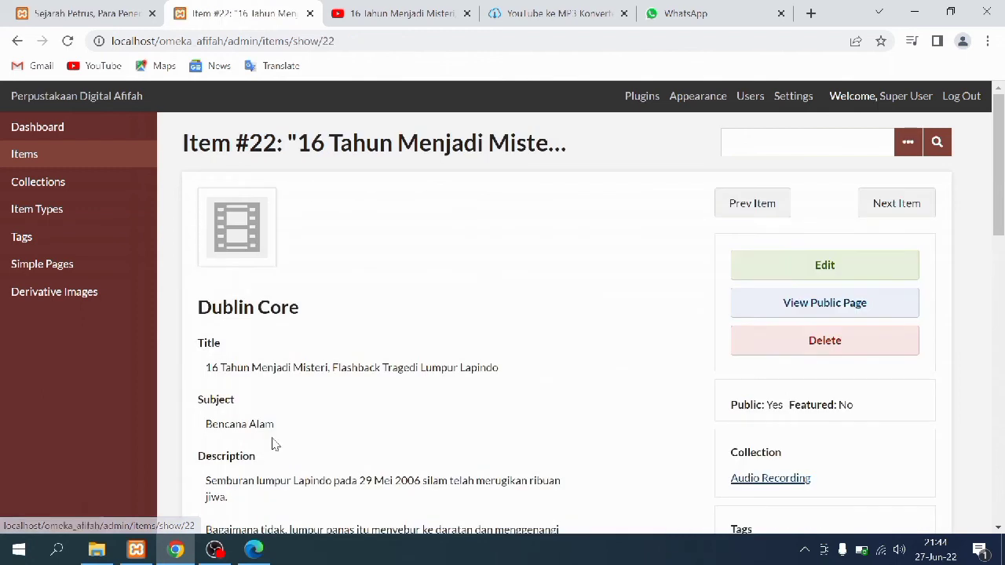
left_click(859, 261)
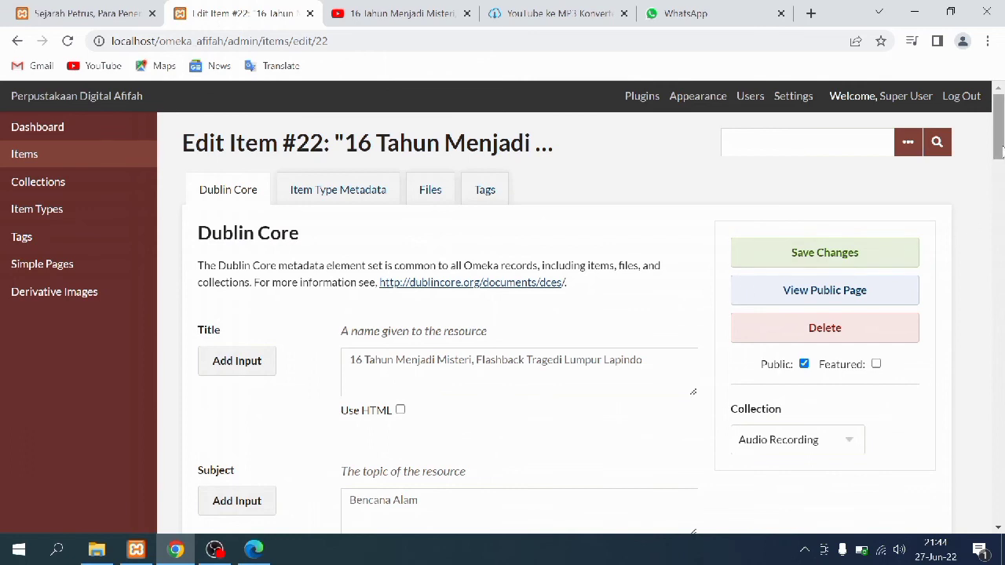
scroll(1002, 172, "down", 2)
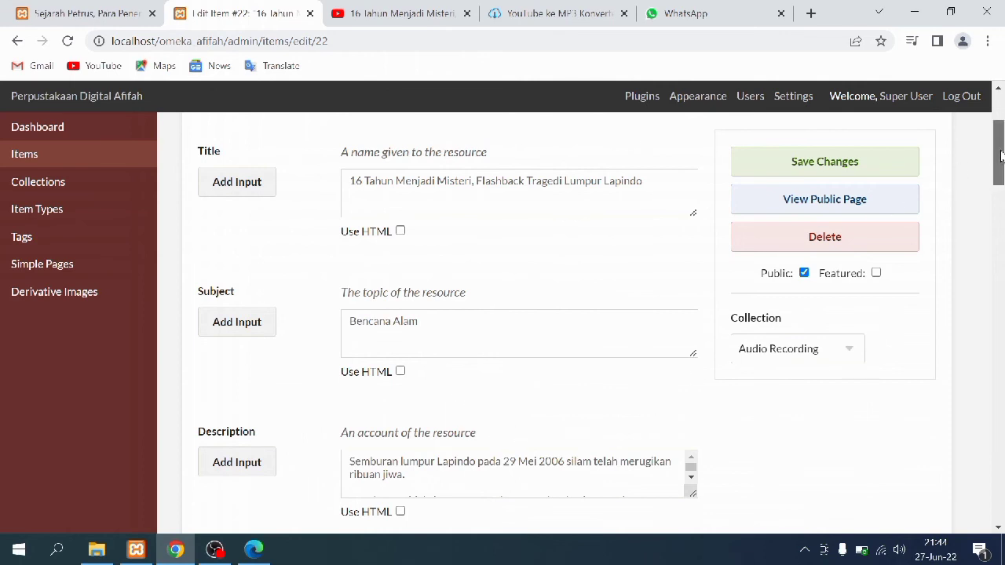
scroll(910, 178, "down", 3)
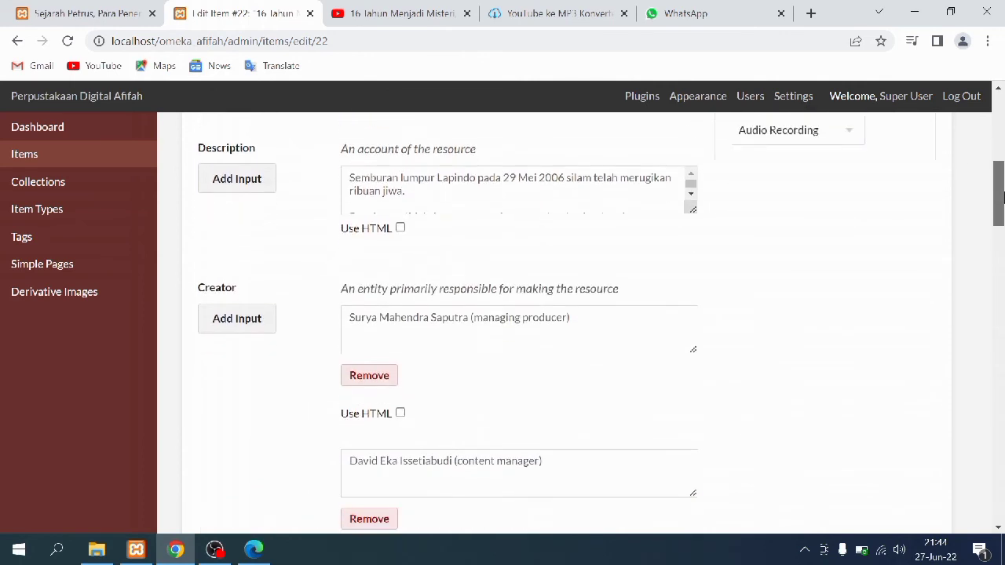
left_click_drag(691, 209, 713, 292)
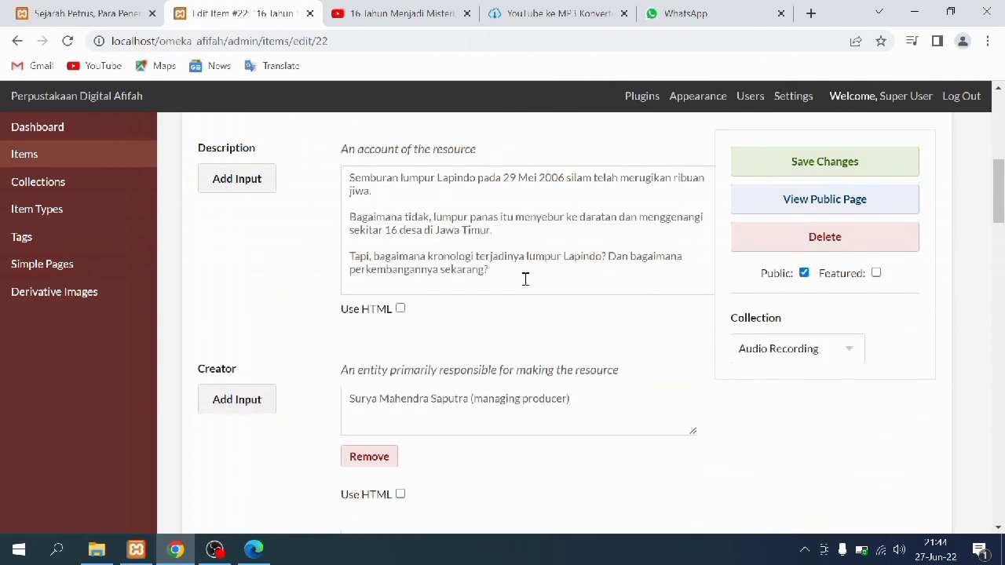
left_click(381, 7)
Check the YouTube video's credits against item 22's edit form
scroll(157, 377, "down", 5)
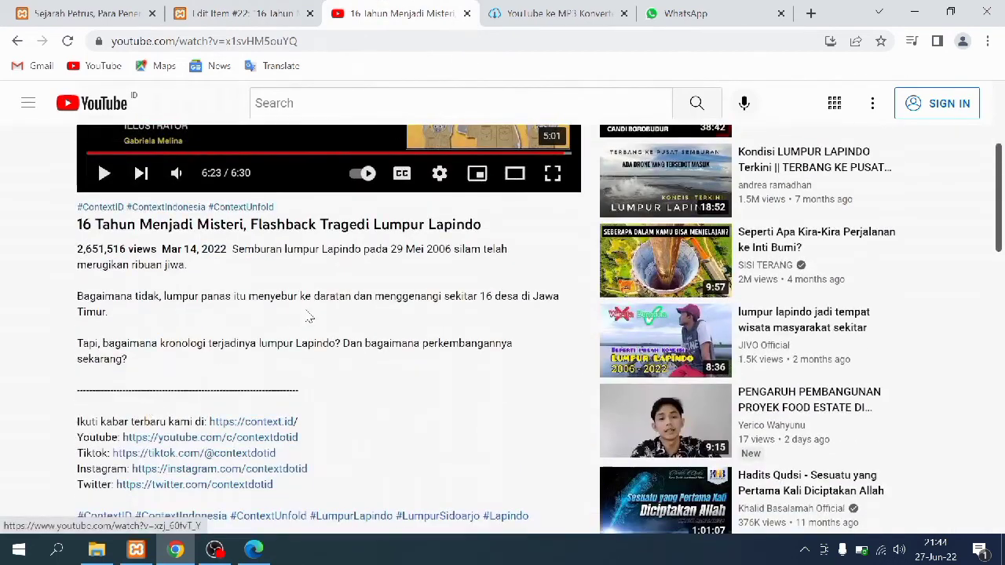
scroll(309, 316, "down", 3)
scroll(254, 360, "up", 5)
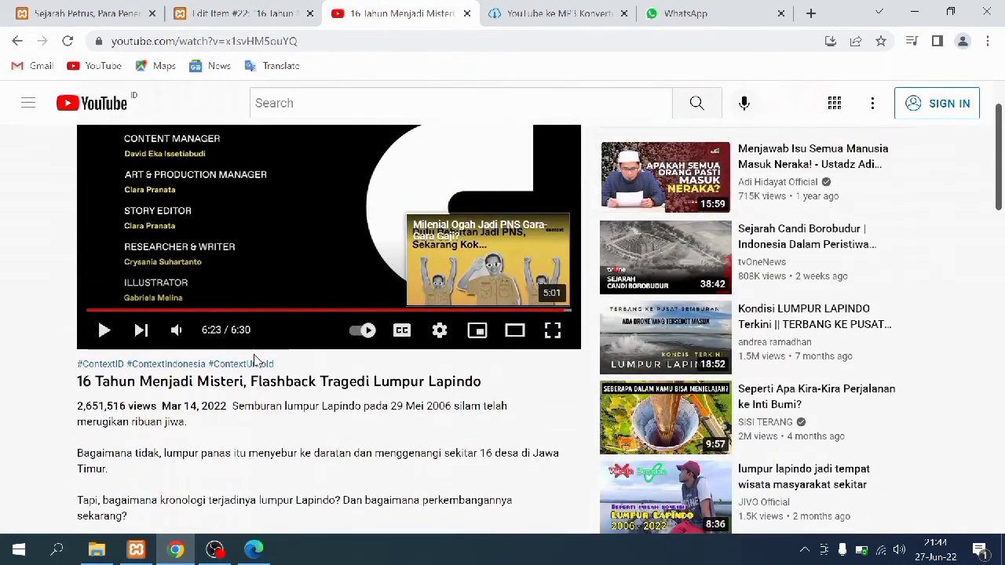
scroll(235, 345, "down", 1)
left_click(238, 10)
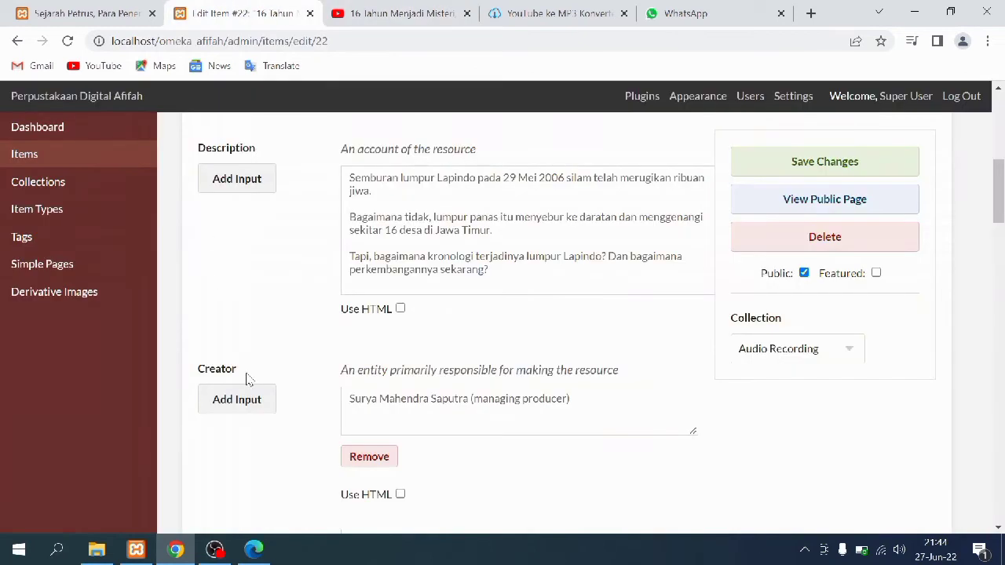
scroll(298, 369, "down", 3)
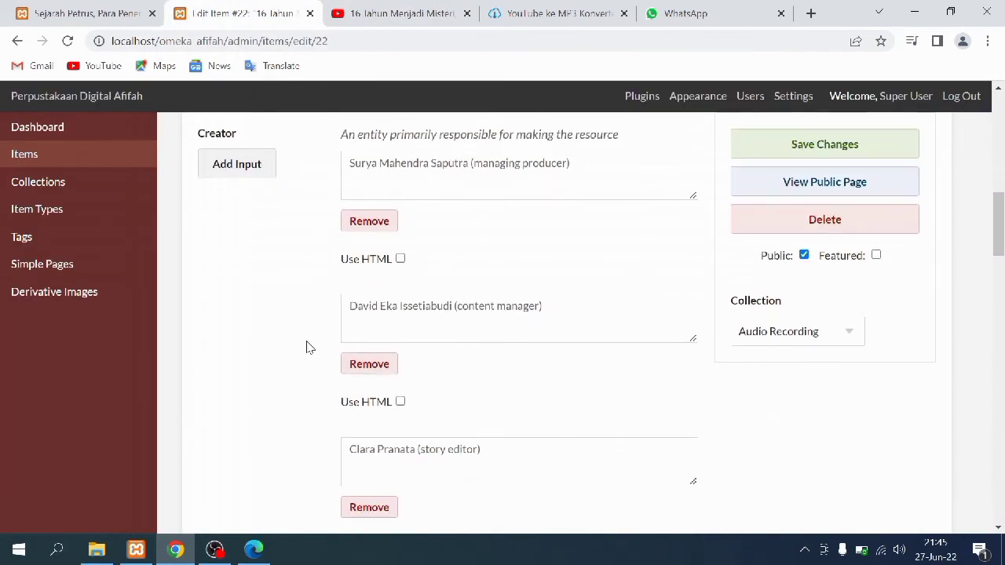
left_click(377, 14)
scroll(249, 376, "up", 2)
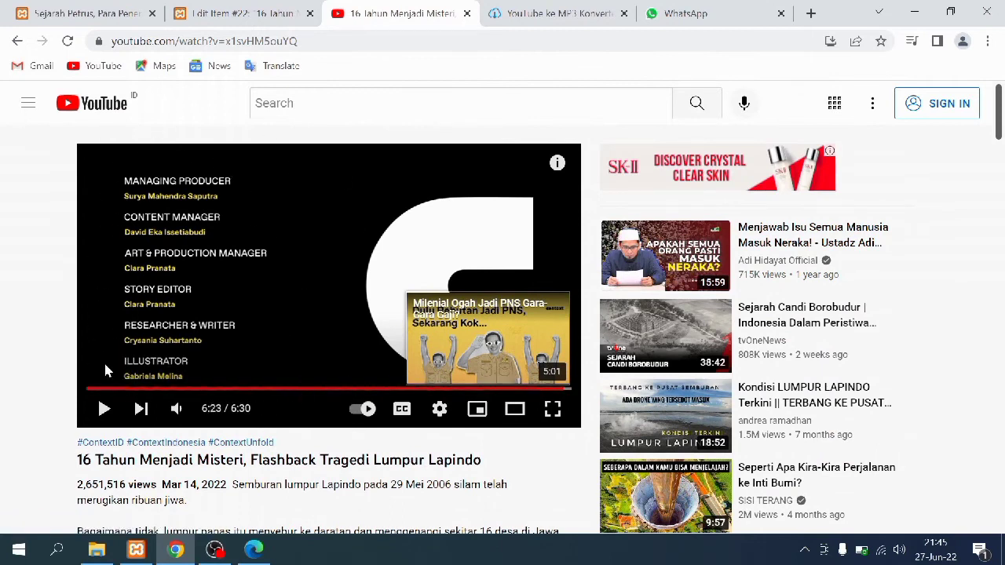
Compare the video's upload date with item 22's Date field, 2022-14-03
left_click(255, 9)
scroll(242, 462, "down", 7)
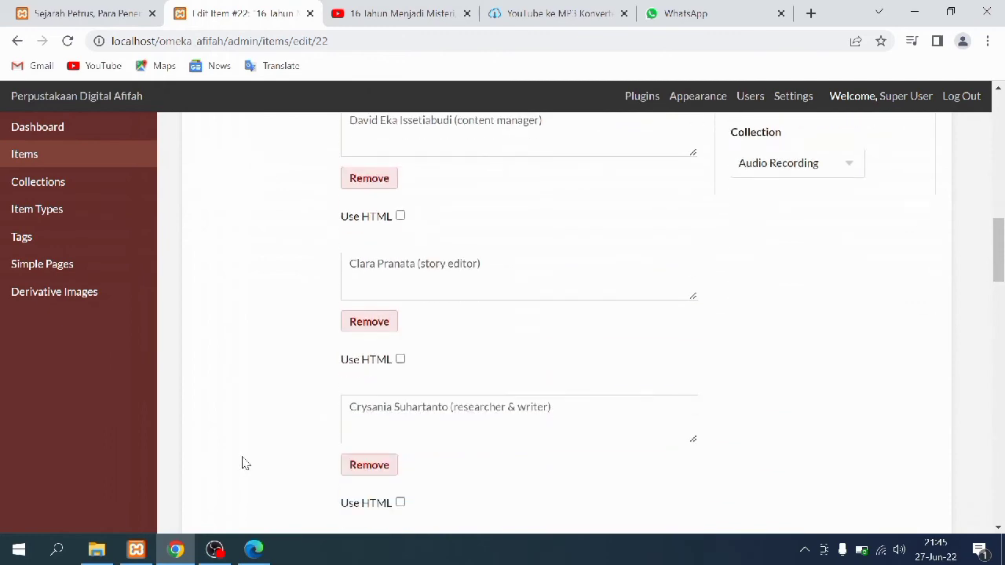
scroll(244, 459, "down", 3)
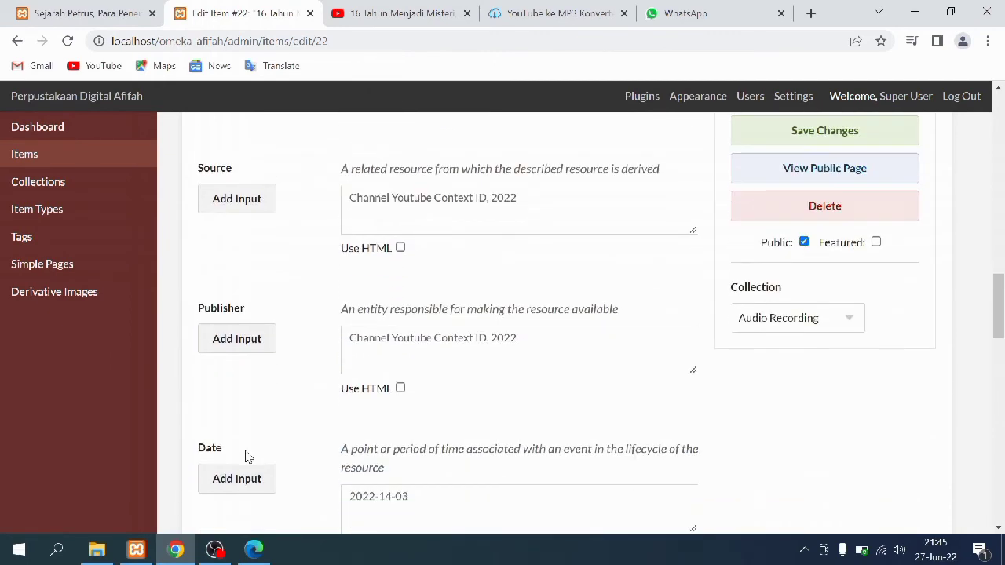
left_click(383, 9)
scroll(54, 419, "down", 8)
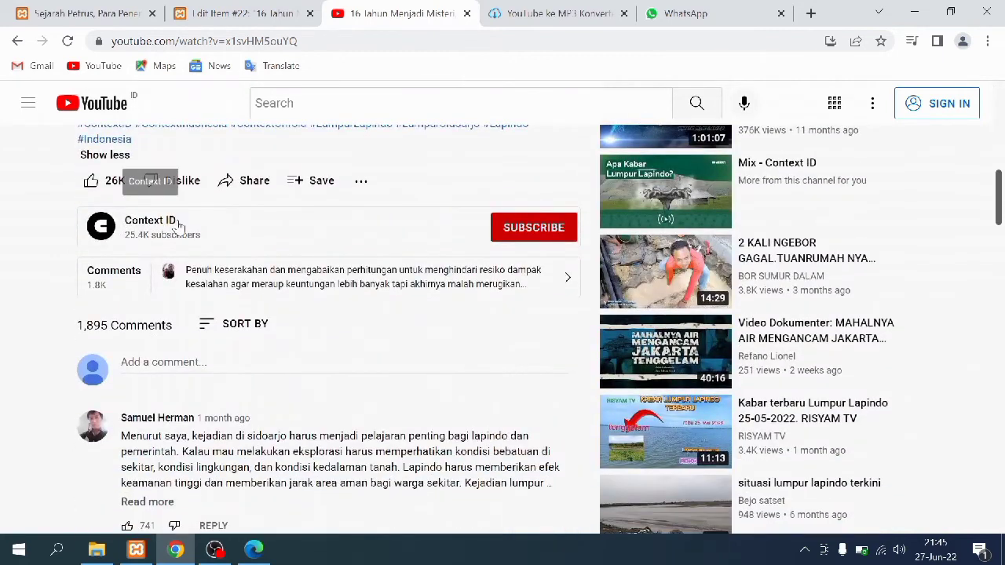
left_click(222, 10)
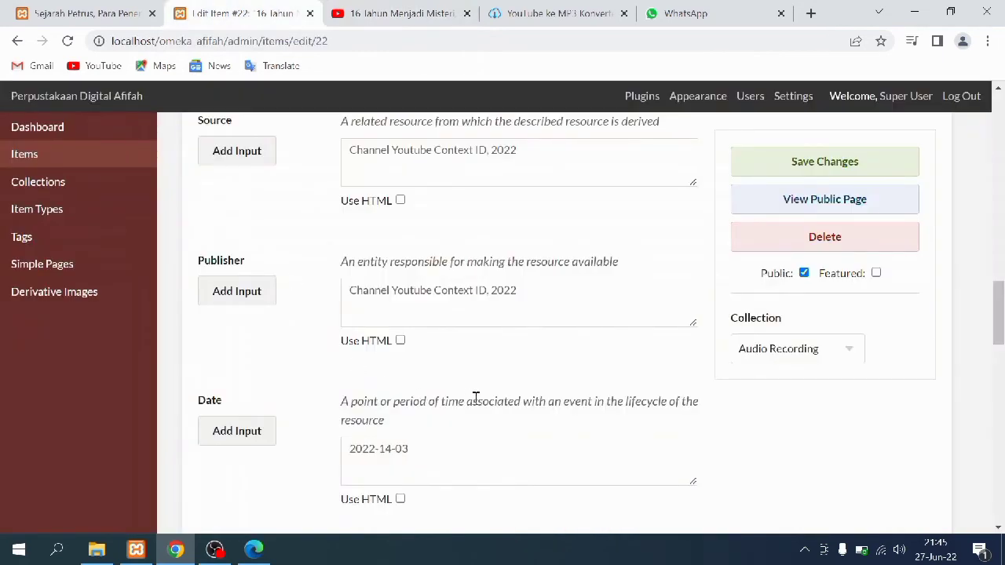
scroll(537, 380, "down", 2)
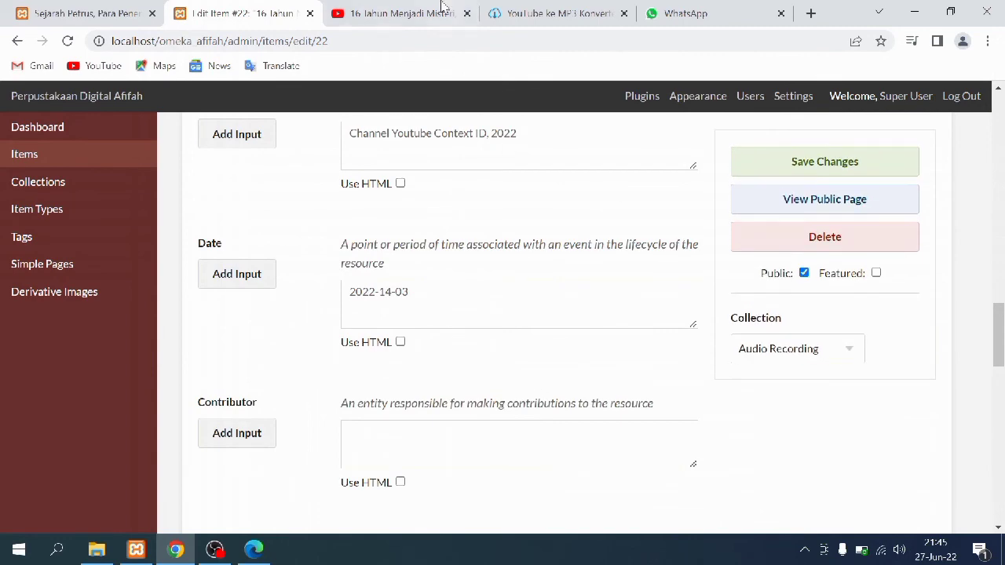
left_click(413, 7)
scroll(357, 340, "up", 8)
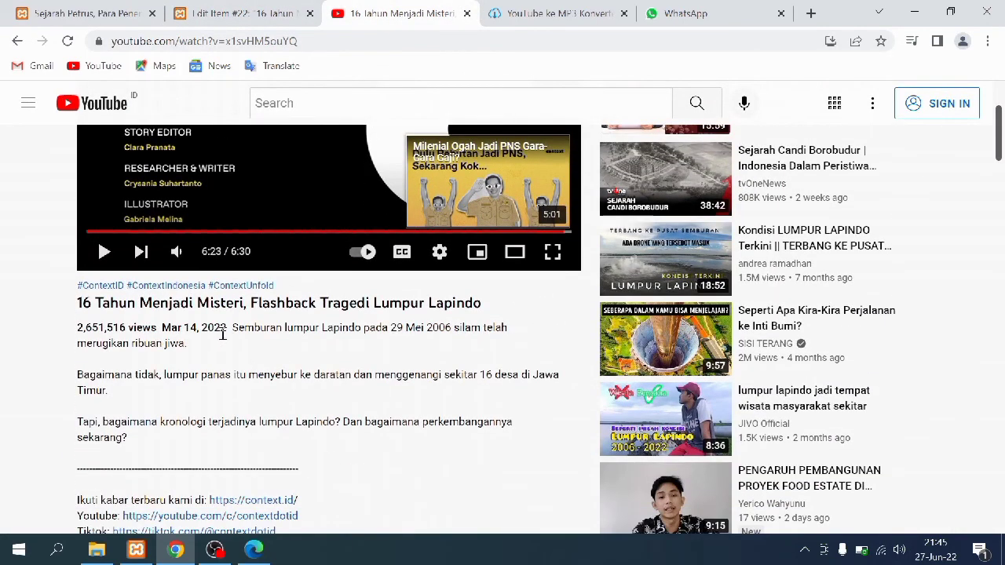
left_click(265, 15)
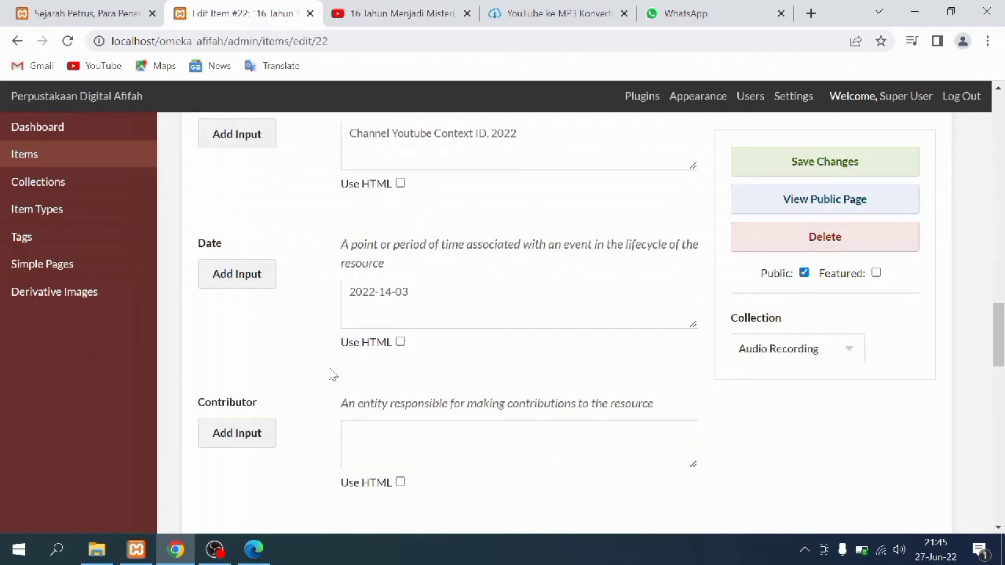
scroll(423, 338, "down", 2)
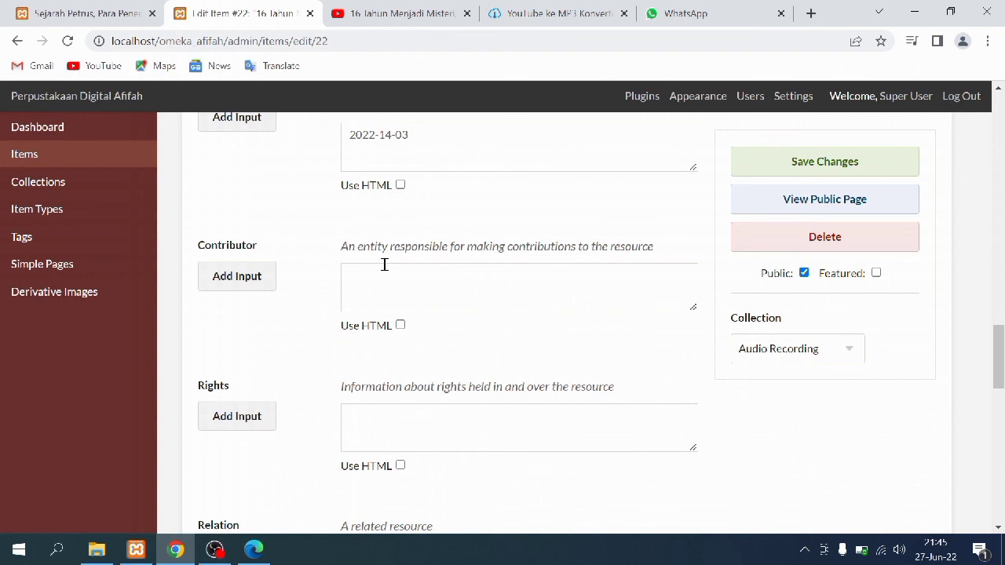
Correct item 22's malformed Date 2022-14-03 and review the fields from Format through Coverage
left_click(411, 135)
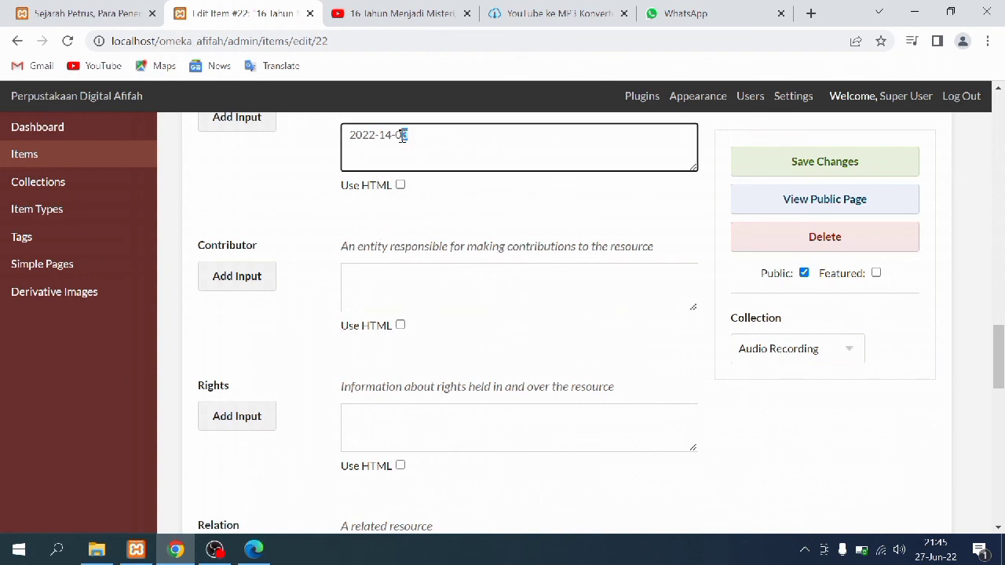
type("0")
scroll(385, 264, "down", 1)
scroll(385, 264, "down", 1)
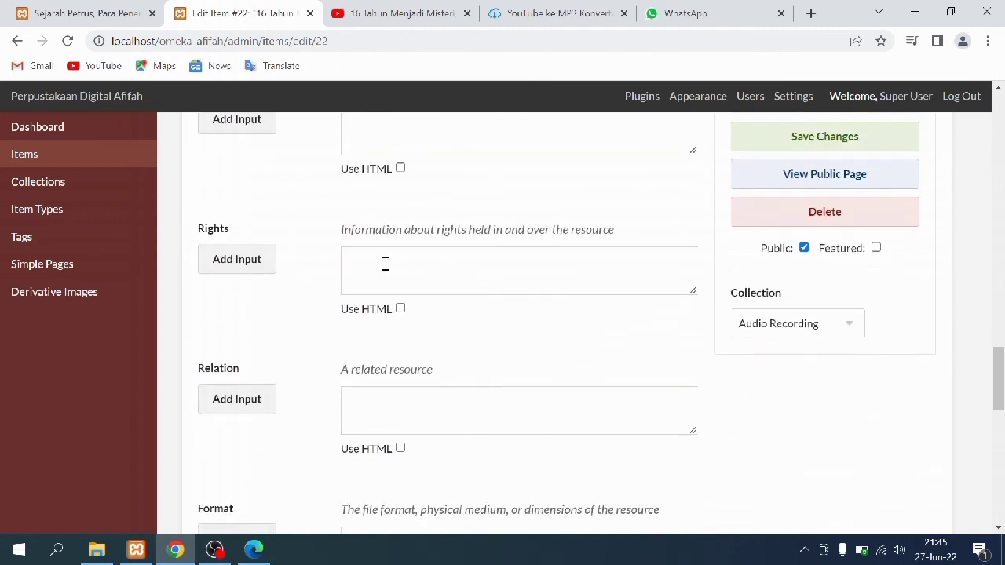
scroll(386, 263, "down", 3)
scroll(386, 264, "down", 2)
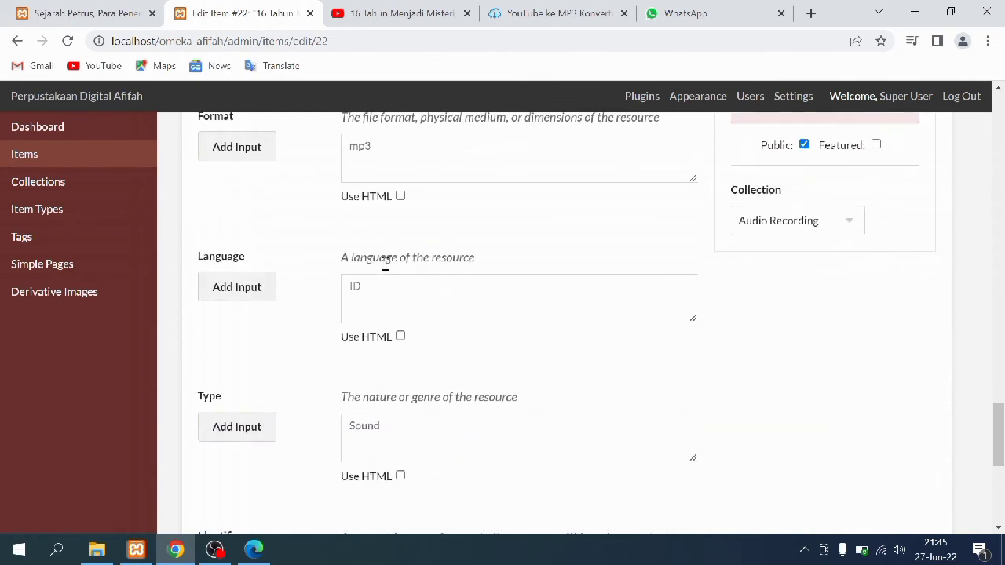
scroll(386, 265, "up", 1)
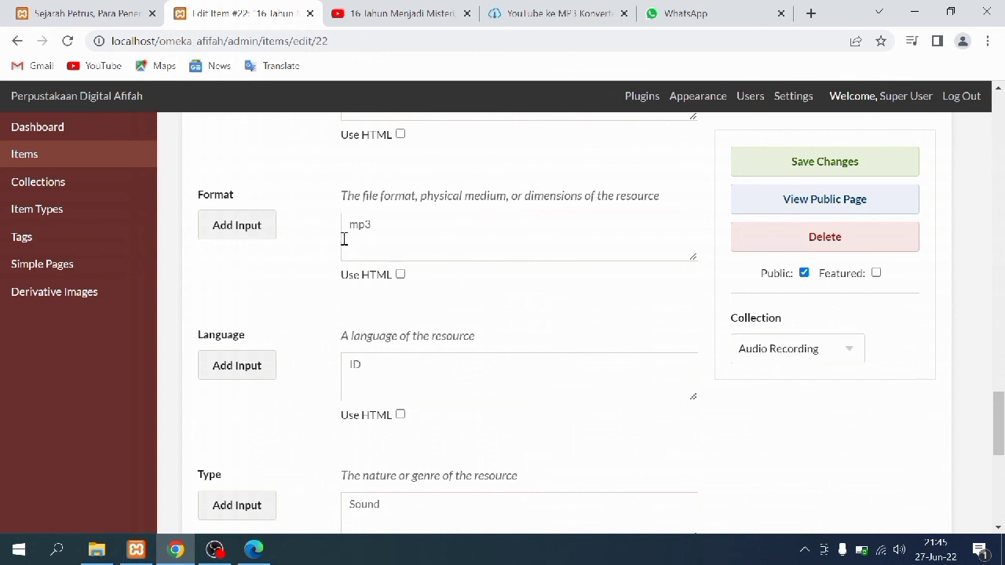
scroll(393, 227, "down", 2)
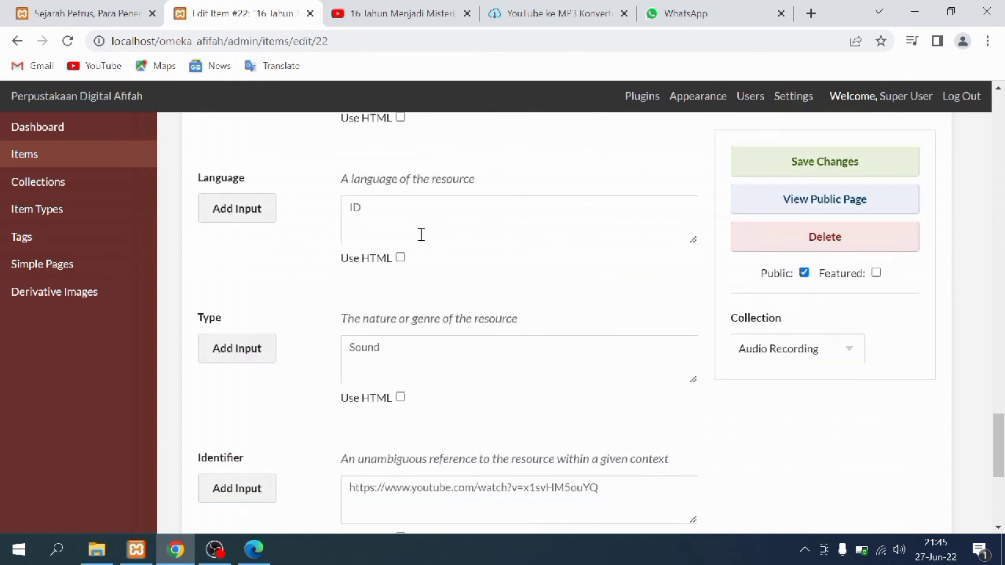
scroll(418, 237, "down", 2)
scroll(455, 279, "down", 1)
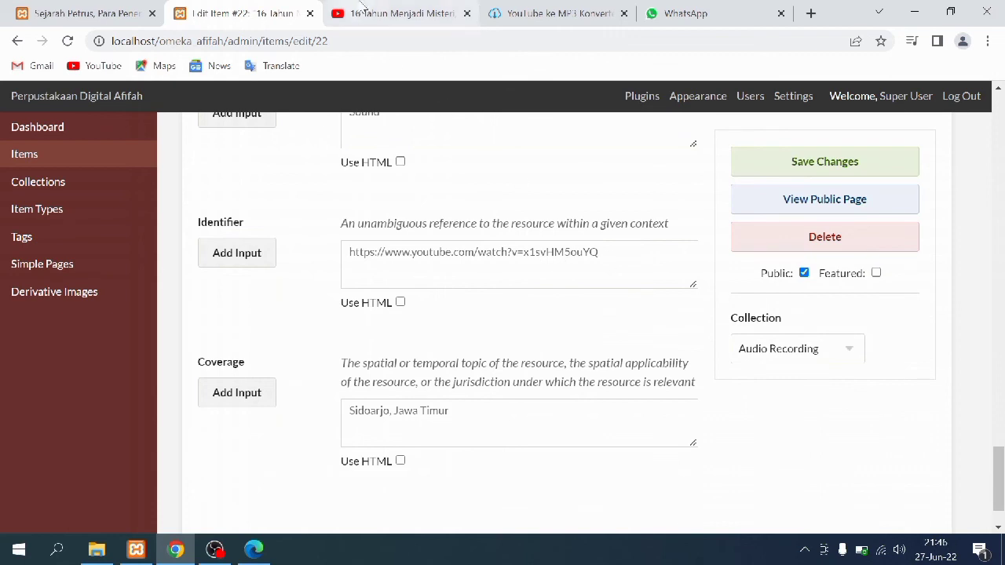
Compare item 22's Identifier link against the YouTube video's web address
left_click(363, 13)
left_click_drag(329, 41, 113, 46)
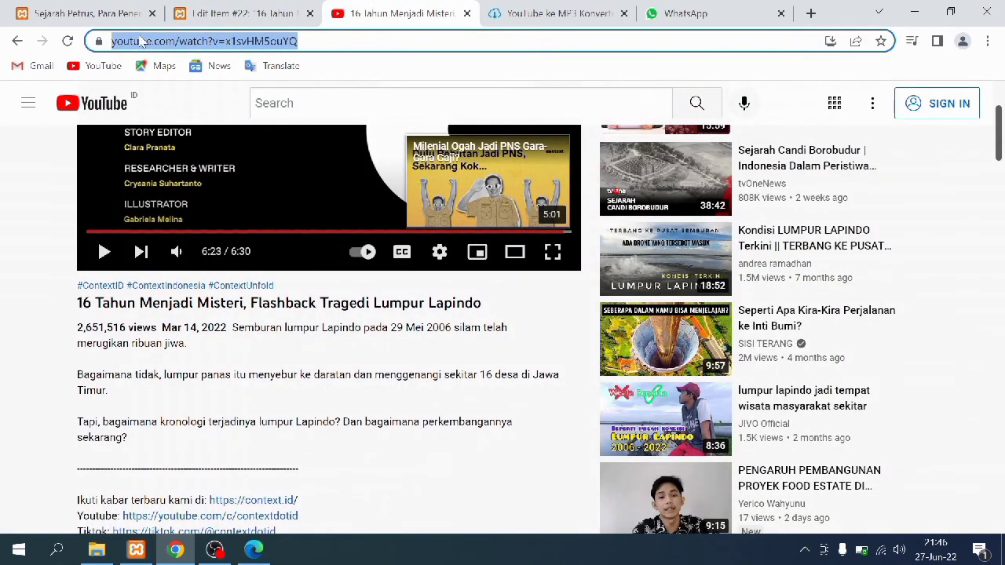
left_click(226, 8)
scroll(342, 388, "down", 1)
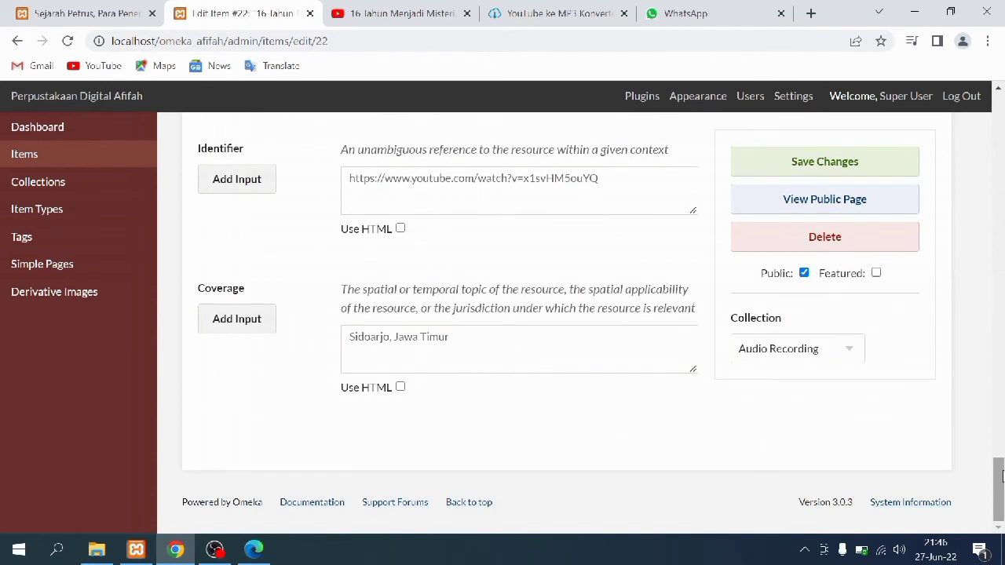
left_click_drag(998, 475, 998, 102)
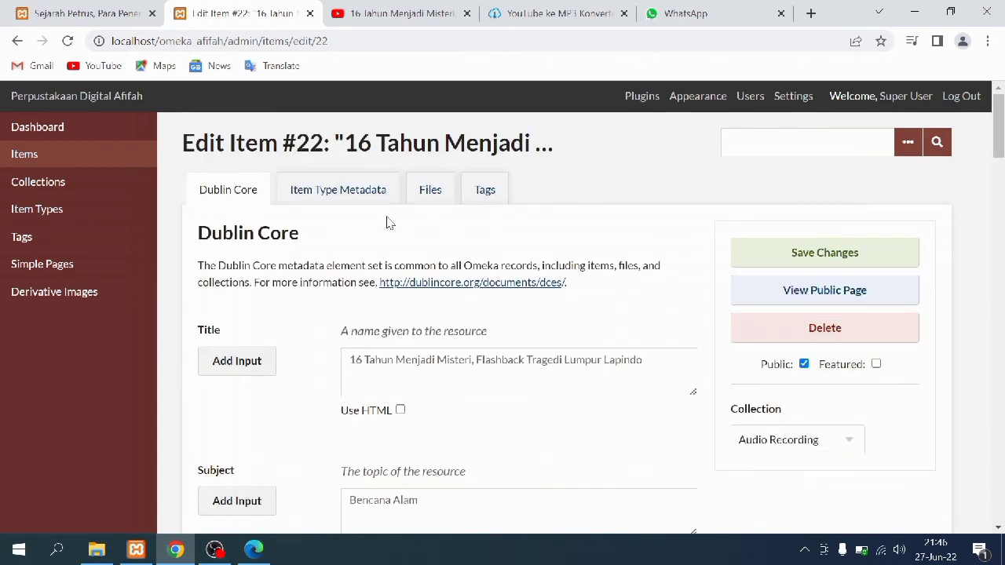
Review item 22's Item Type Metadata, its one attached file and its tags
left_click(339, 201)
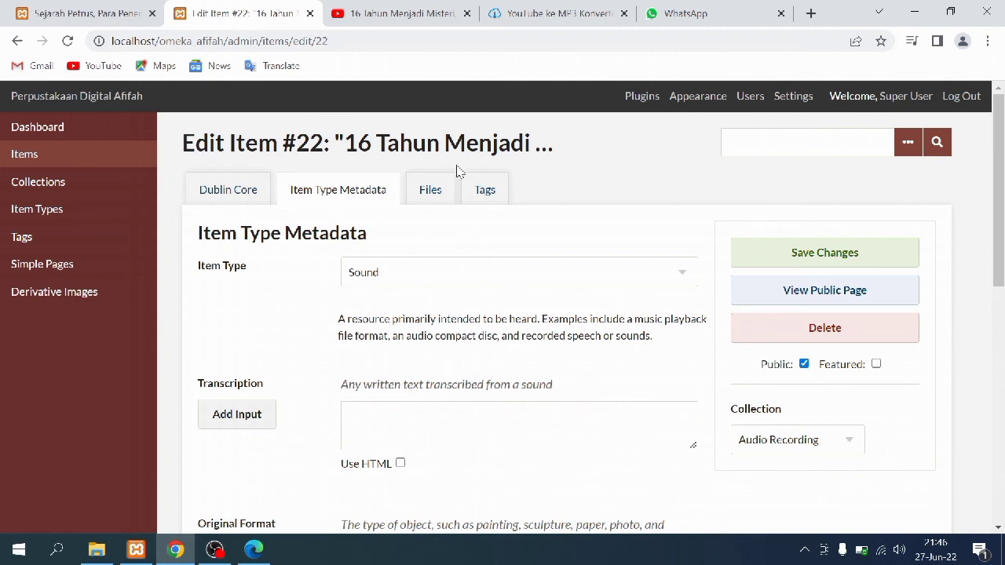
left_click(427, 189)
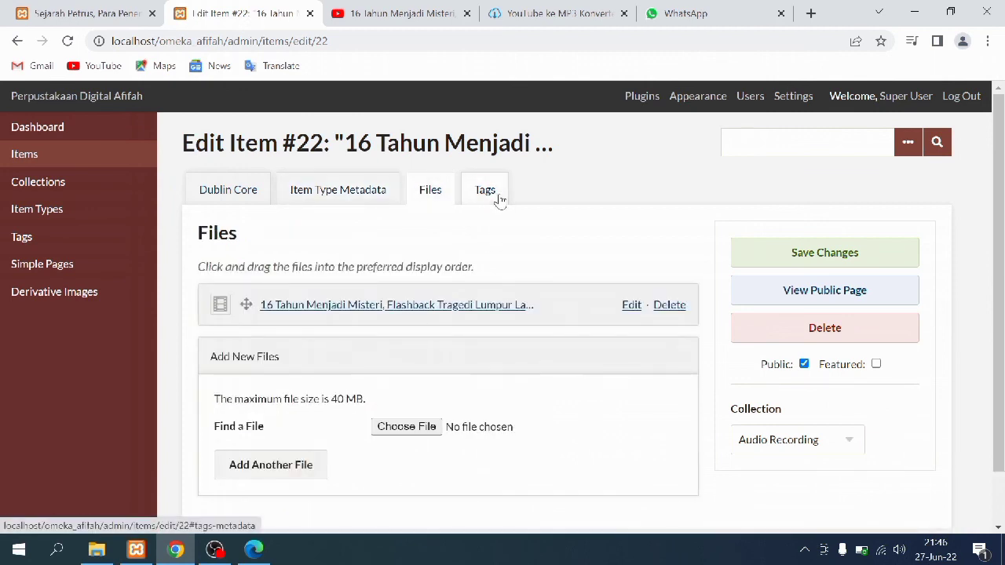
left_click(497, 198)
left_click(435, 189)
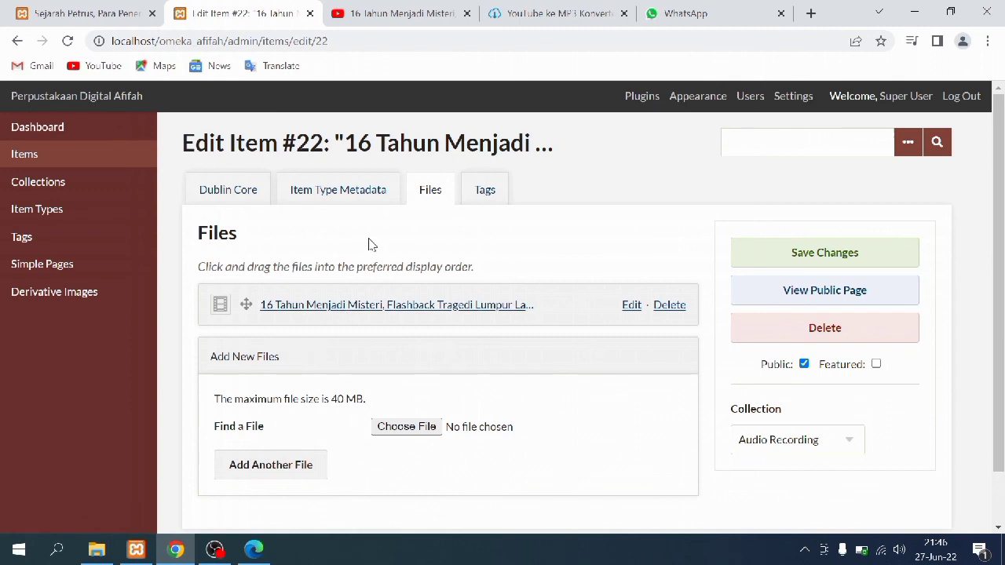
Check the YouTube video, then bring up the YouTube ke MP3 Konverter page and its address
left_click(386, 23)
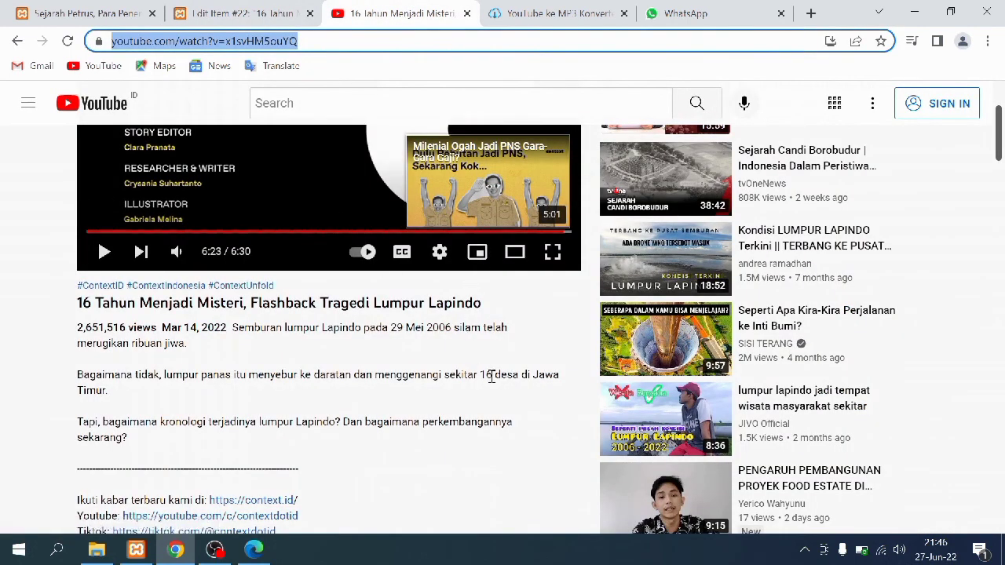
left_click(526, 17)
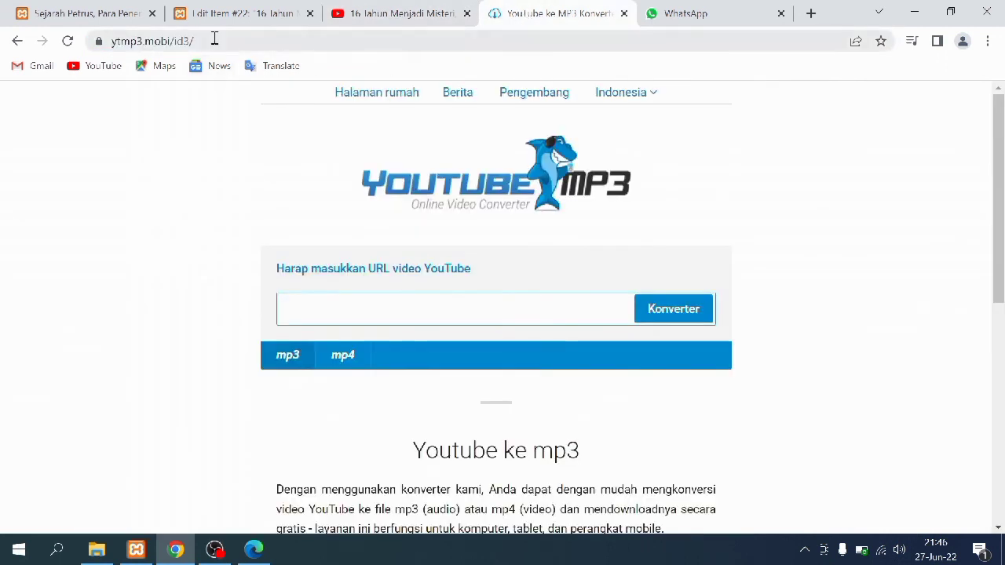
left_click(156, 41)
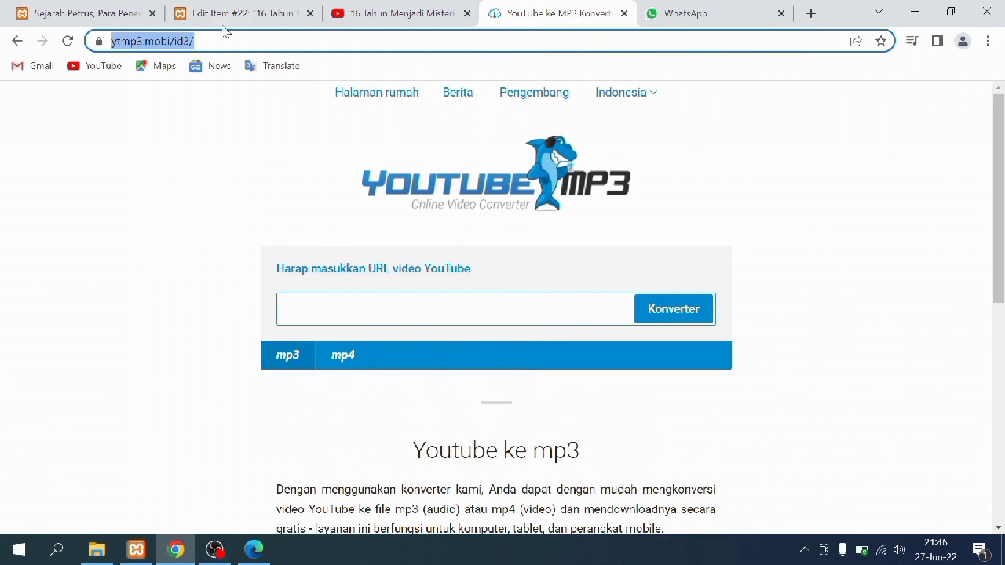
Save item 22 with Date 2022-03-14, verify the saved item page, then open the Sejarah Petrus page
left_click(452, 6)
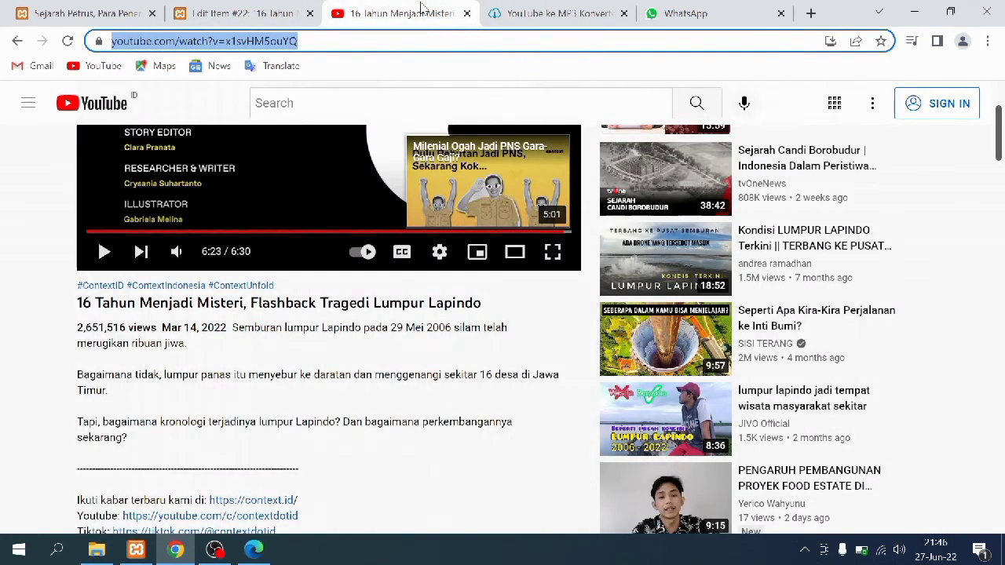
left_click(261, 6)
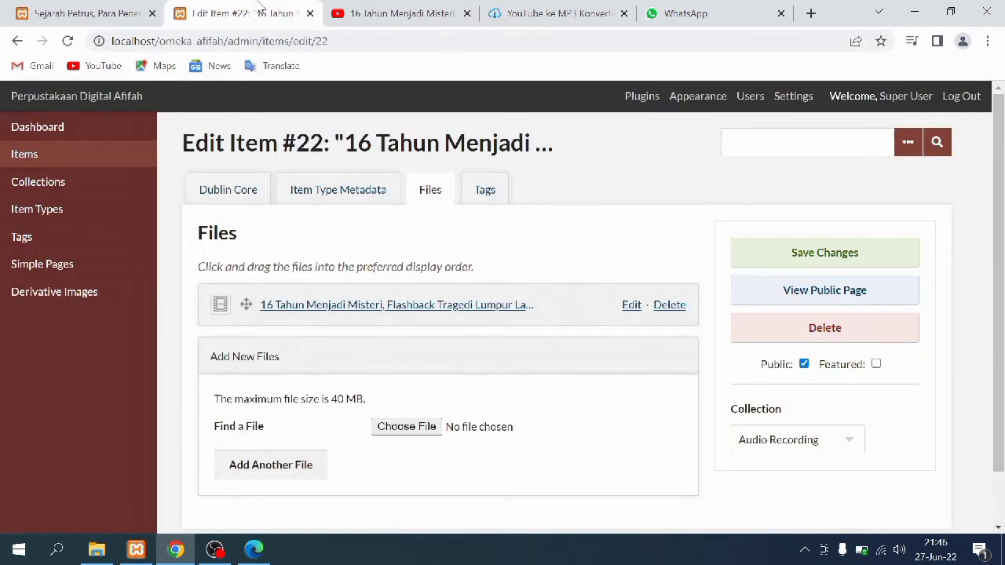
left_click(481, 193)
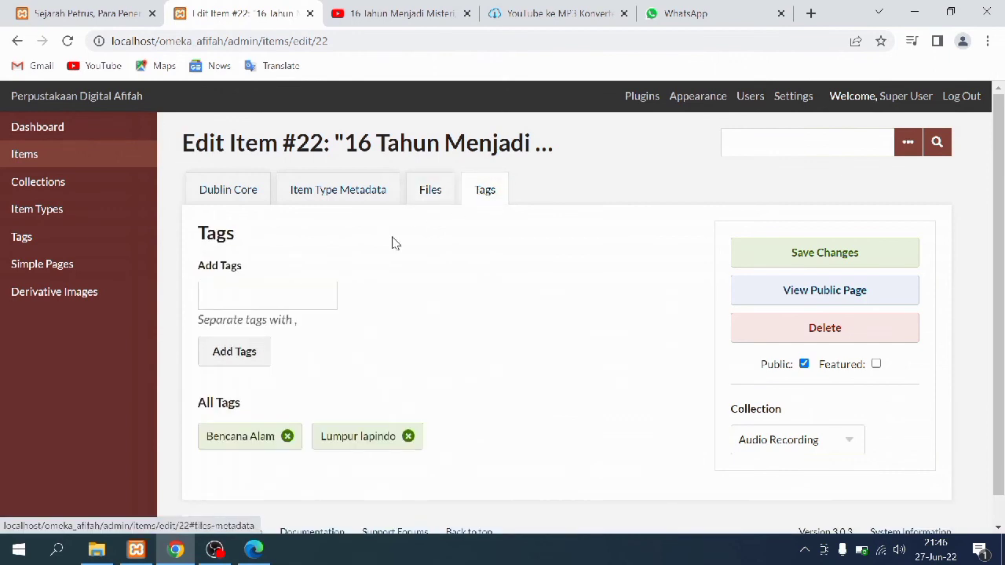
left_click(796, 264)
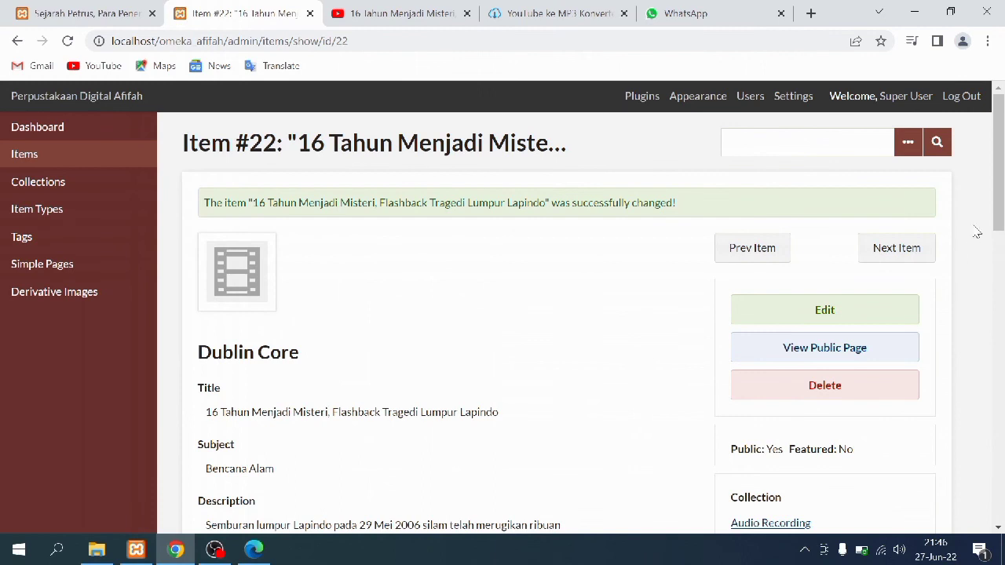
left_click_drag(1000, 124, 1003, 407)
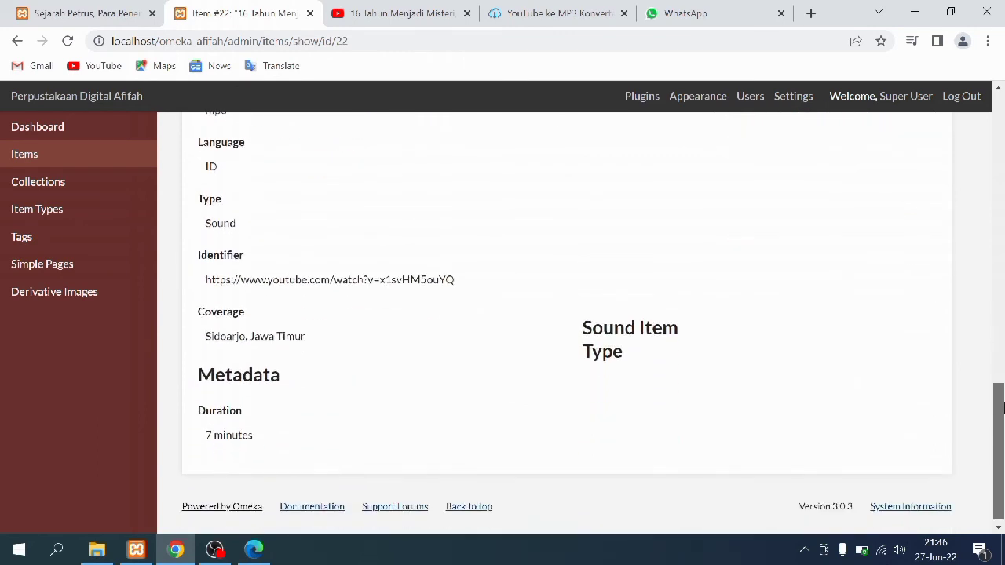
left_click(86, 13)
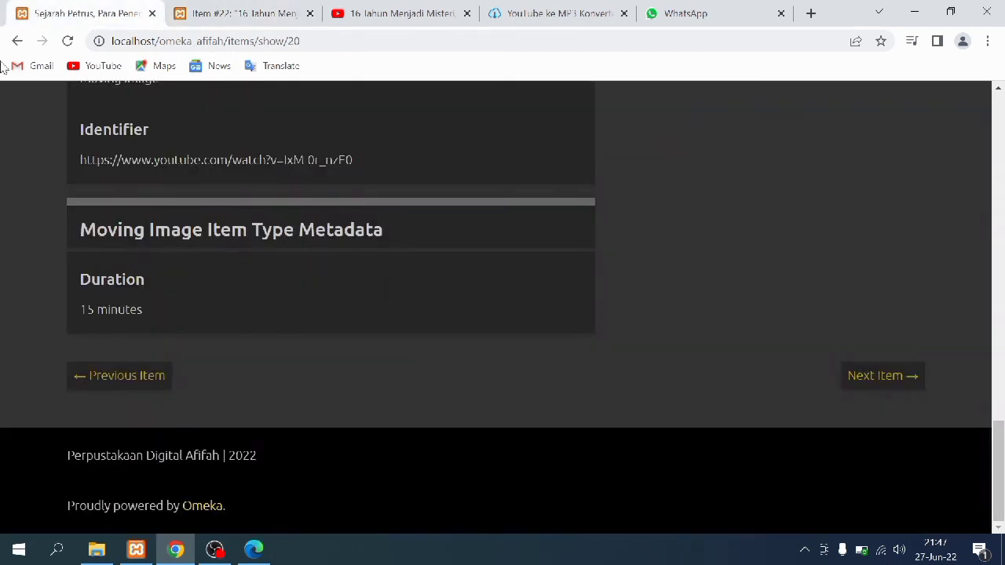
Go from the Video collection to the Audio Recording collection and open the Lapindo mudflow item
left_click(17, 41)
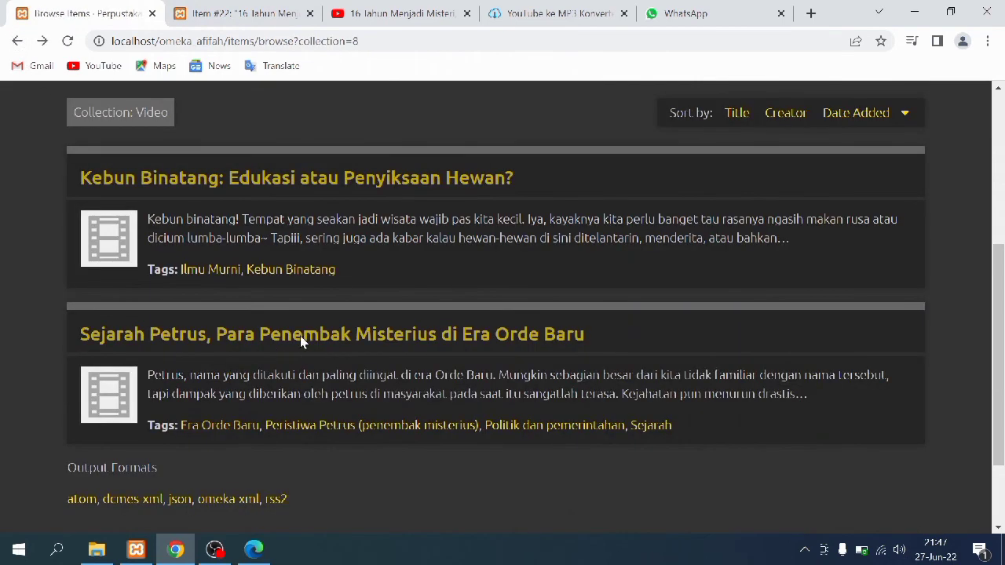
left_click(16, 41)
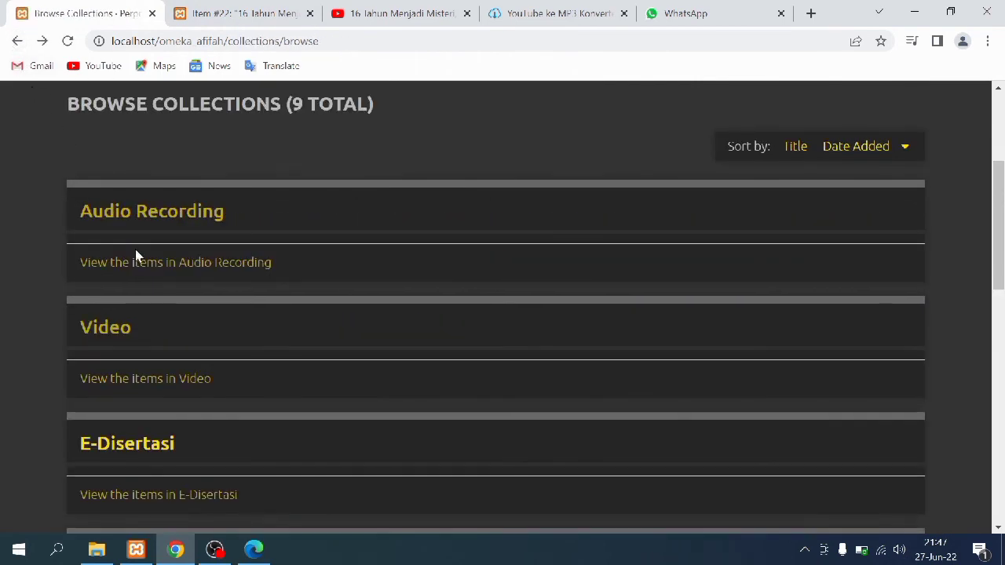
left_click(146, 270)
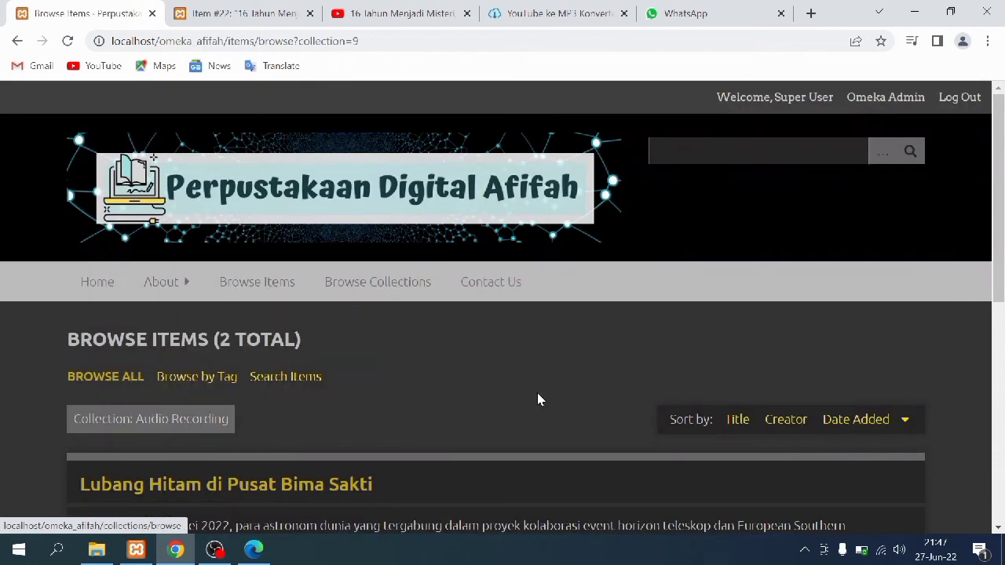
scroll(1002, 124, "down", 7)
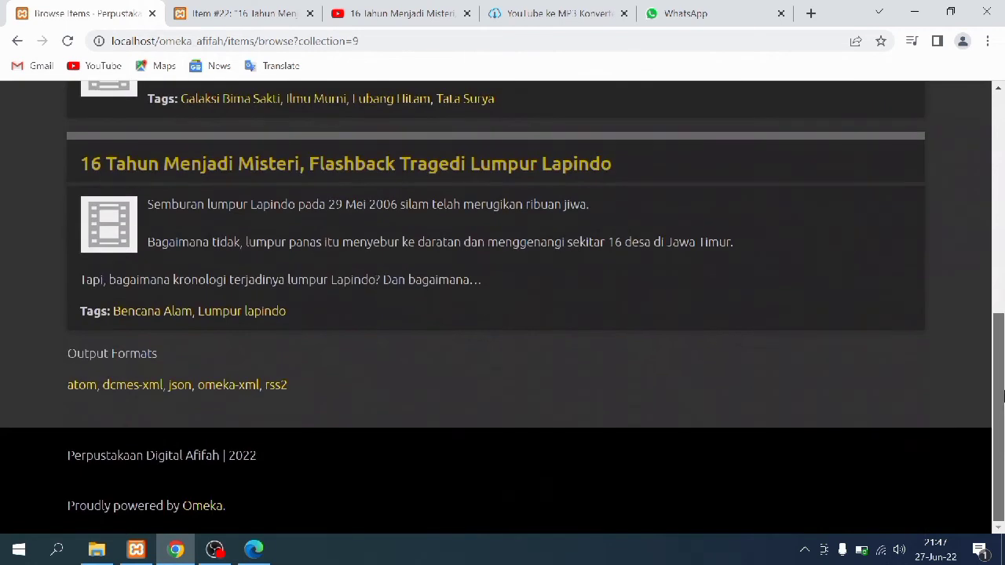
left_click(132, 230)
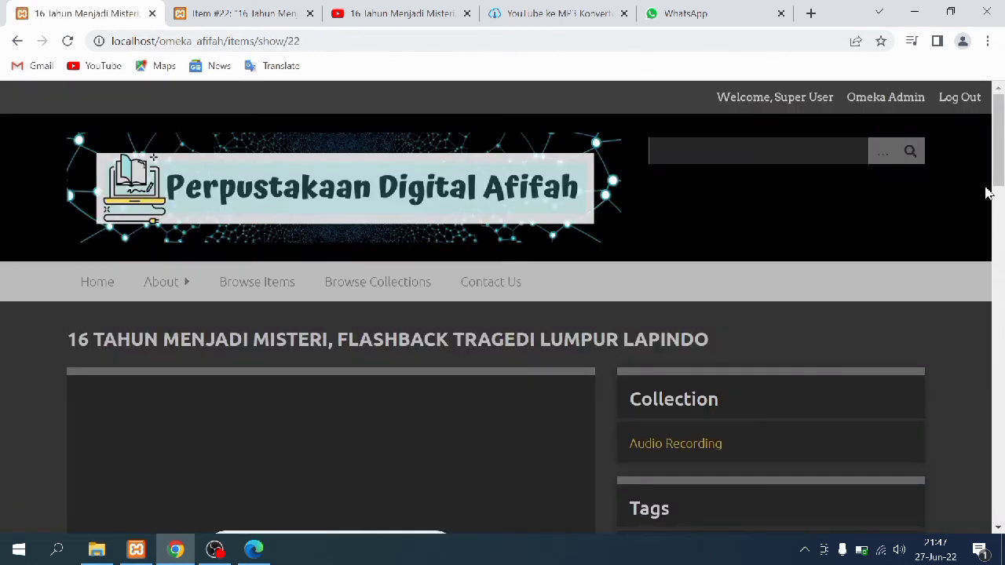
Pause the Lapindo item's audio, check its corrected date, then return to the admin collections list
scroll(989, 188, "down", 2)
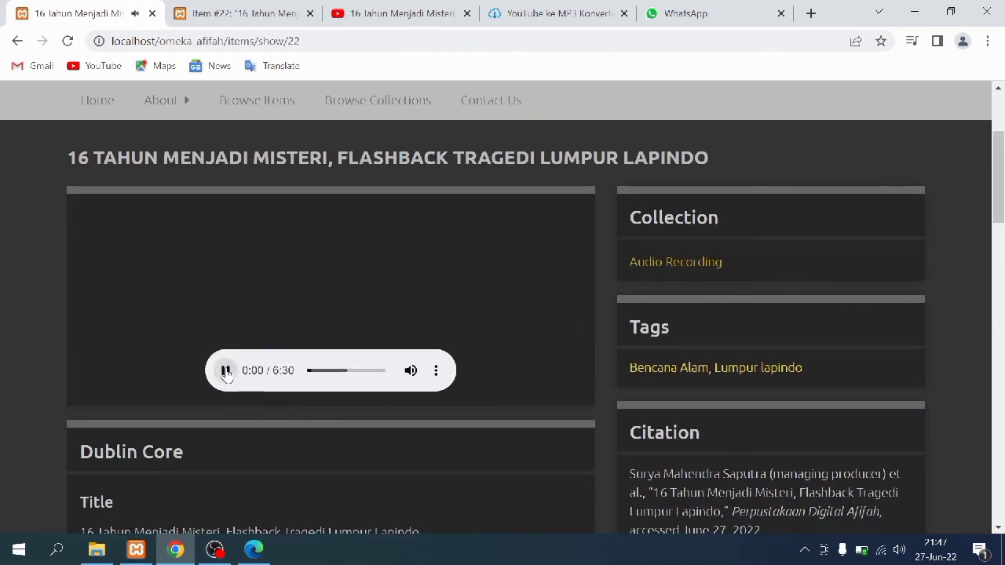
left_click(224, 371)
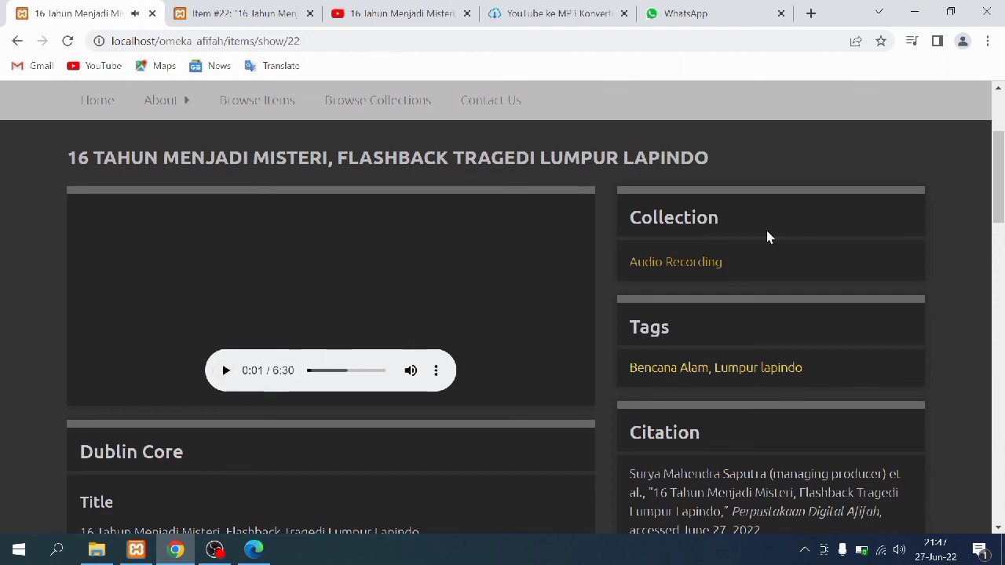
left_click_drag(1002, 171, 1003, 322)
left_click_drag(1001, 361, 1002, 493)
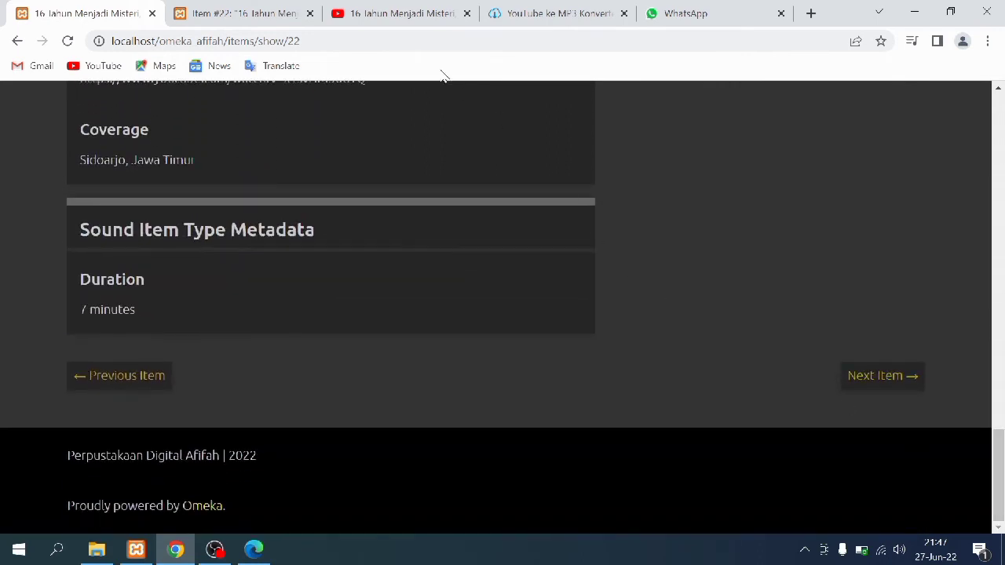
left_click(267, 10)
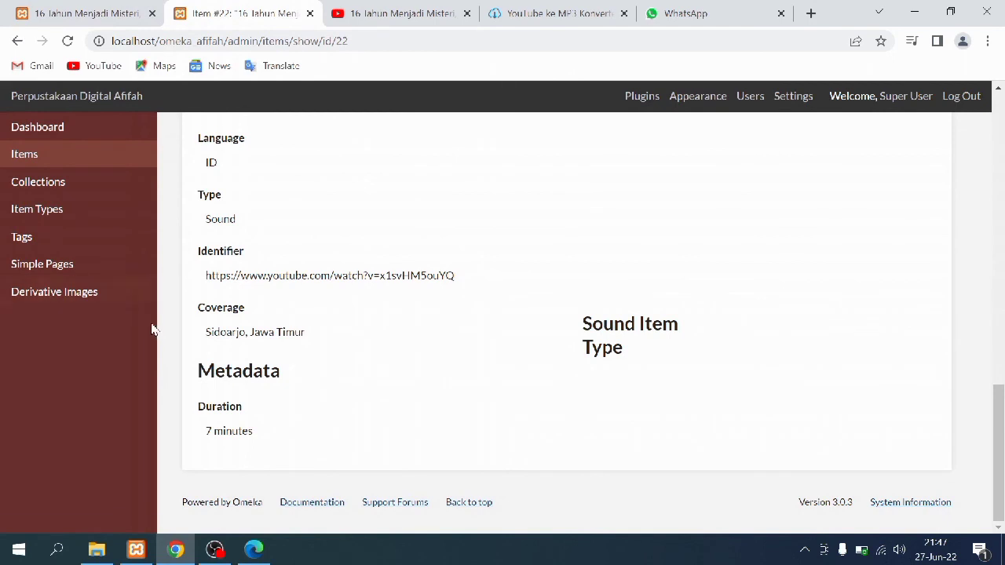
left_click(113, 181)
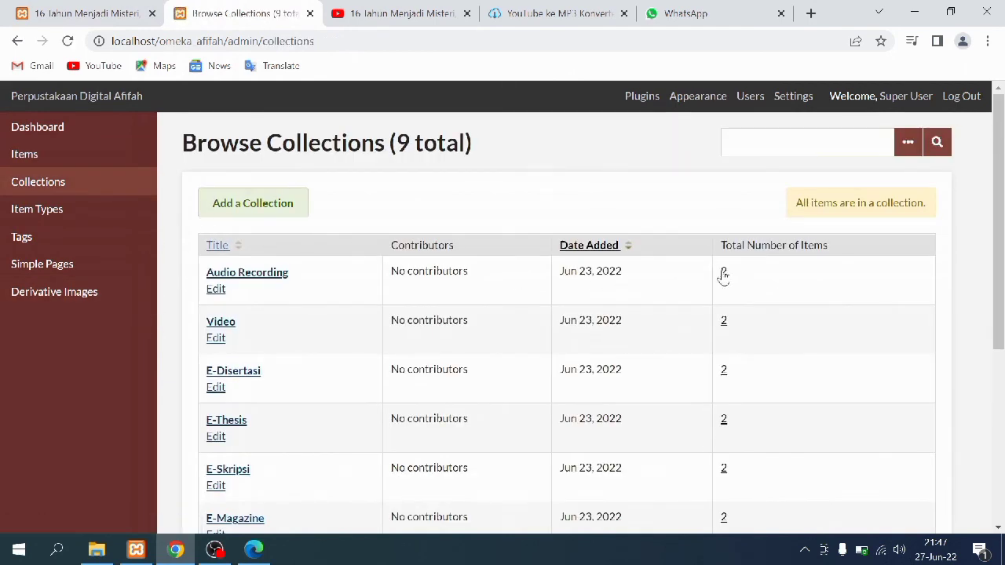
Open item 23, Lubang Hitam di Pusat Bima Sakti, from Audio Recording for editing
left_click(723, 274)
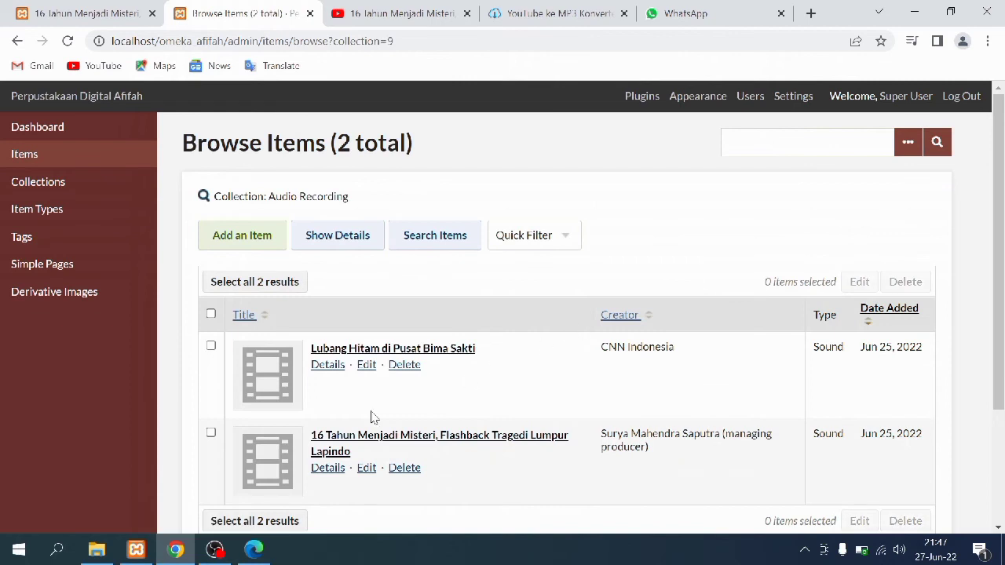
left_click(268, 381)
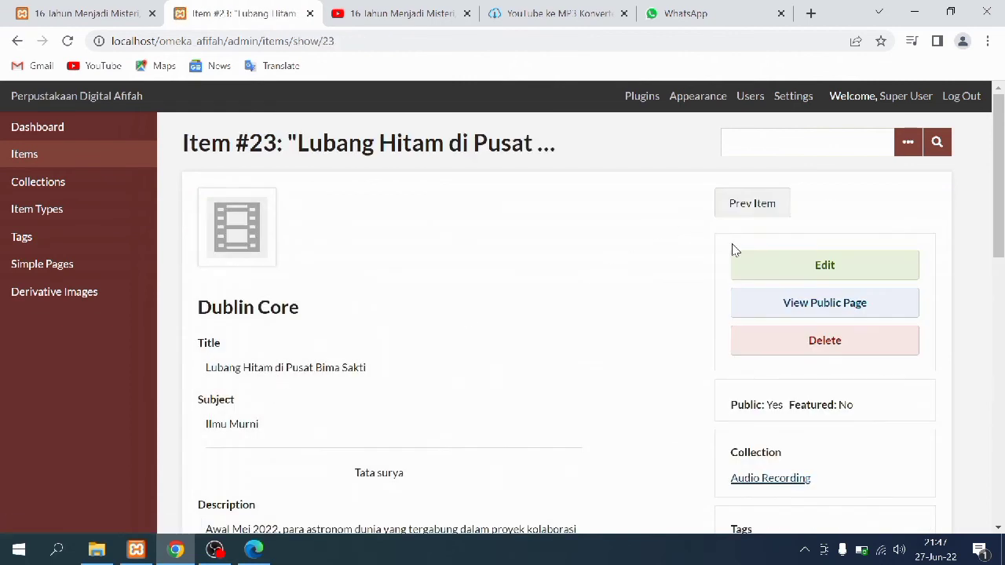
left_click(737, 266)
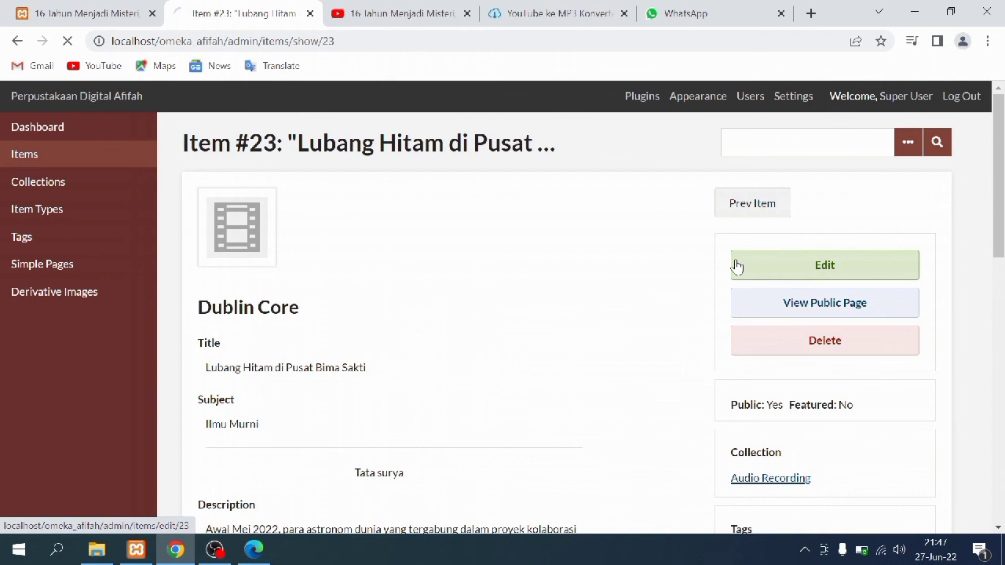
mouse_move(995, 116)
left_mouse_down()
mouse_move(1002, 474)
mouse_move(1002, 110)
left_mouse_up()
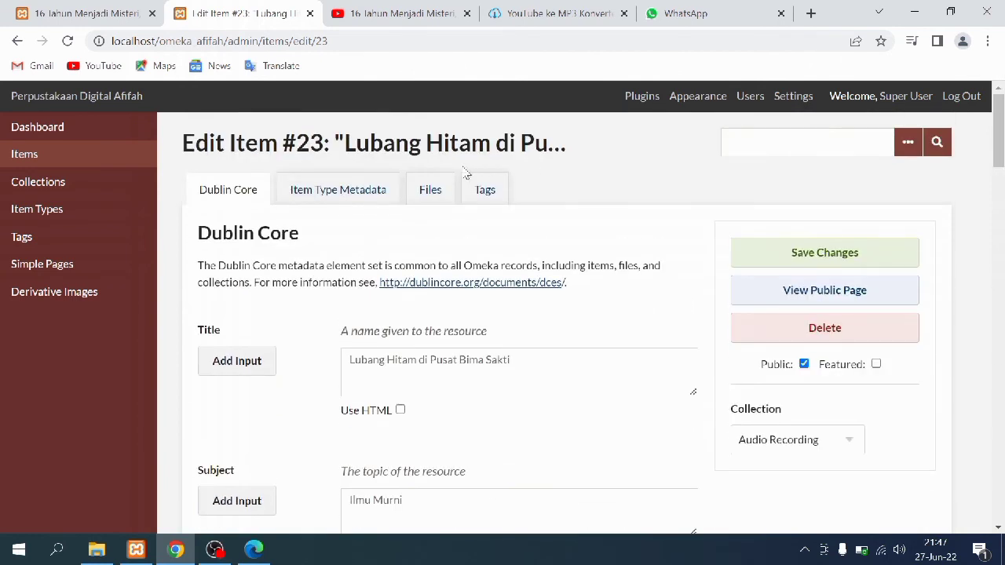
Check item 23's Sound metadata, file and tags, and save it with Date 2022-06-07
left_click(314, 196)
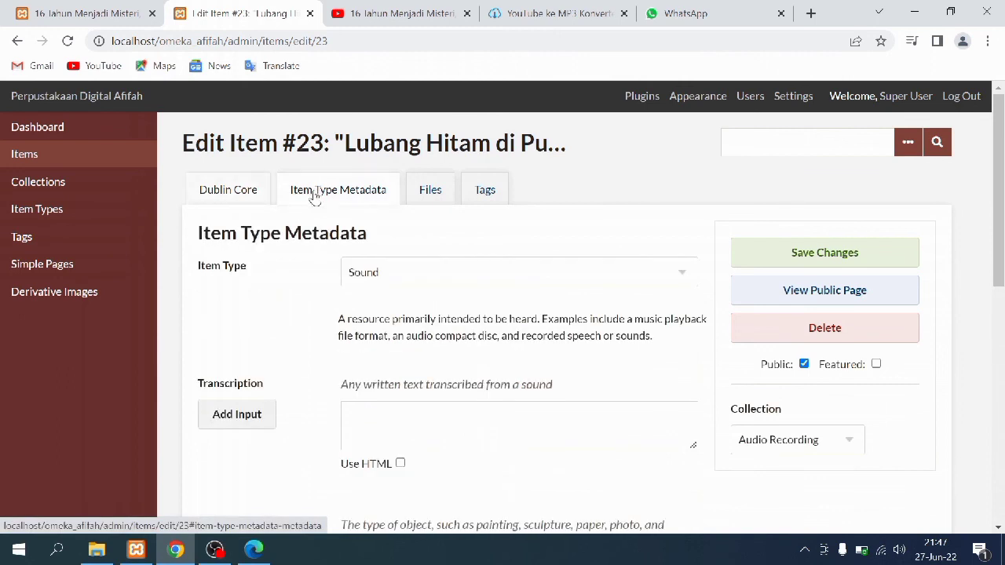
left_click(424, 197)
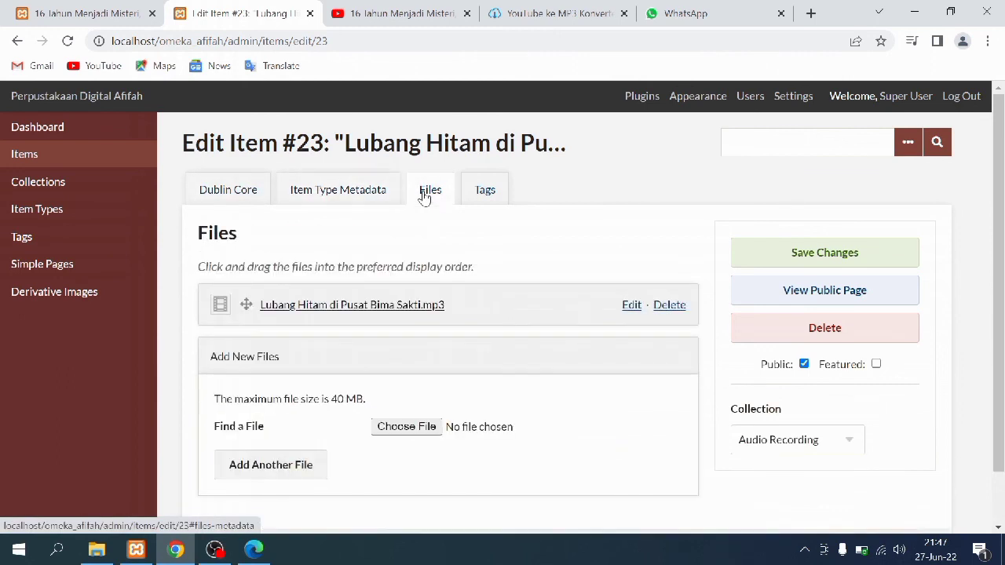
left_click(493, 200)
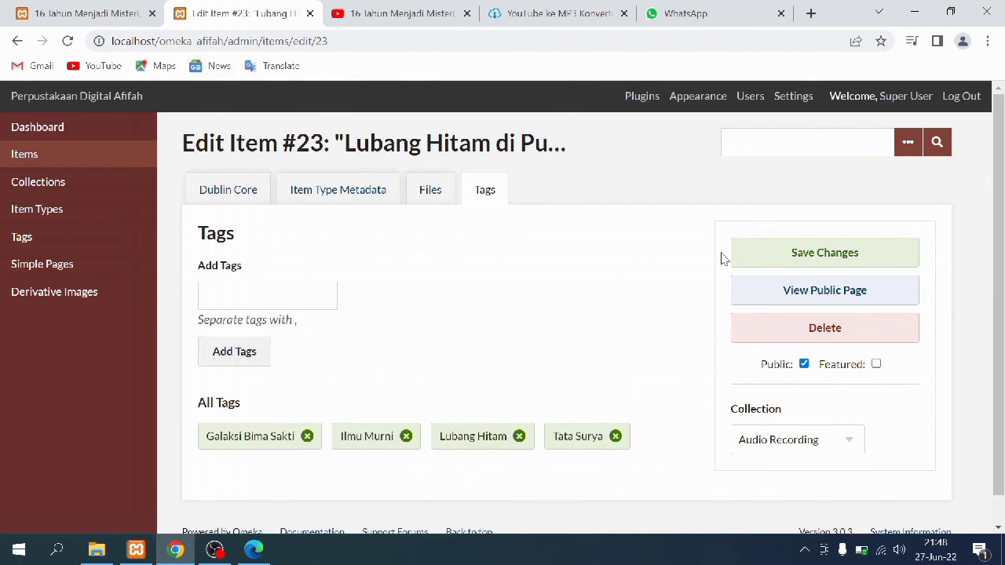
left_click(830, 253)
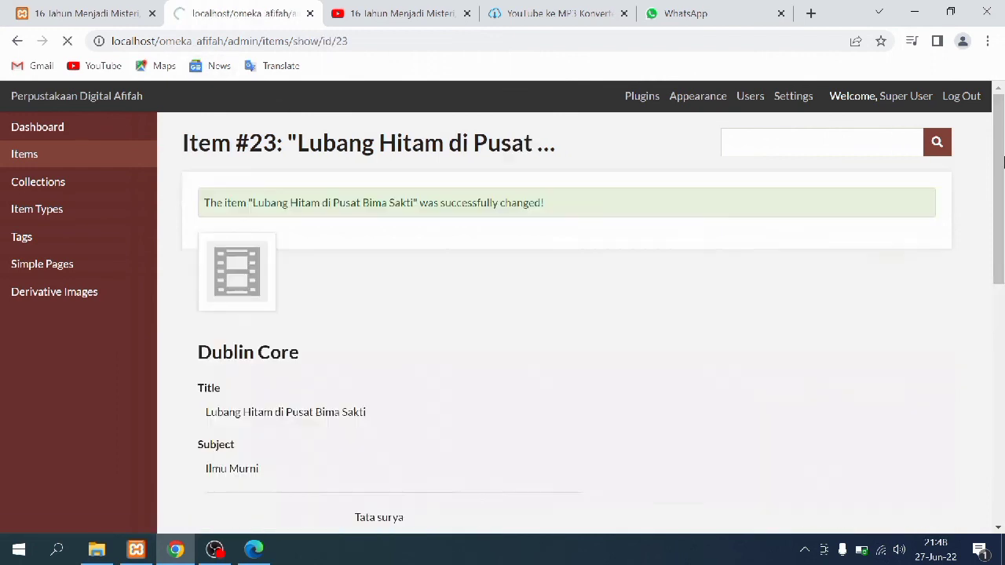
left_click_drag(1003, 161, 1002, 442)
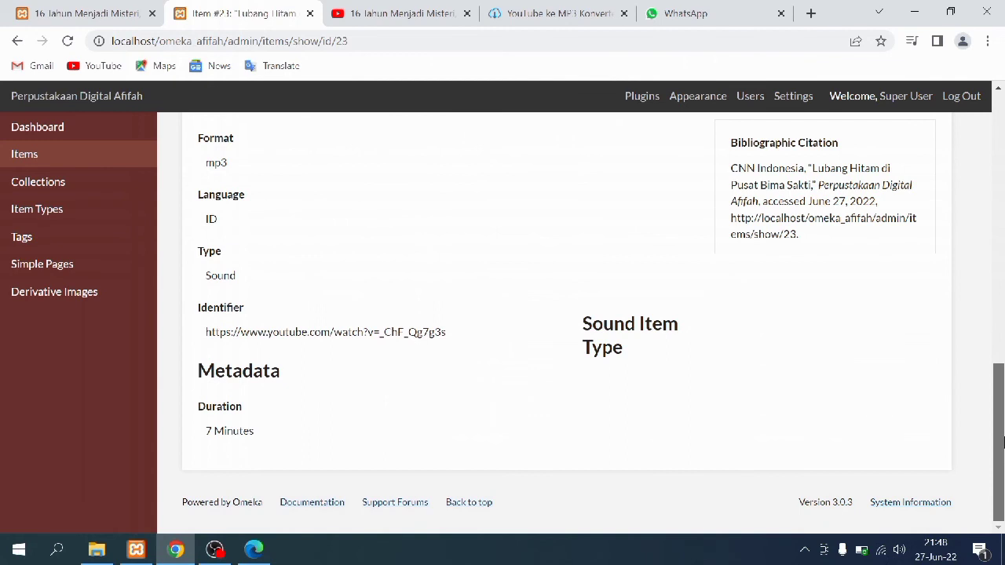
left_click(46, 6)
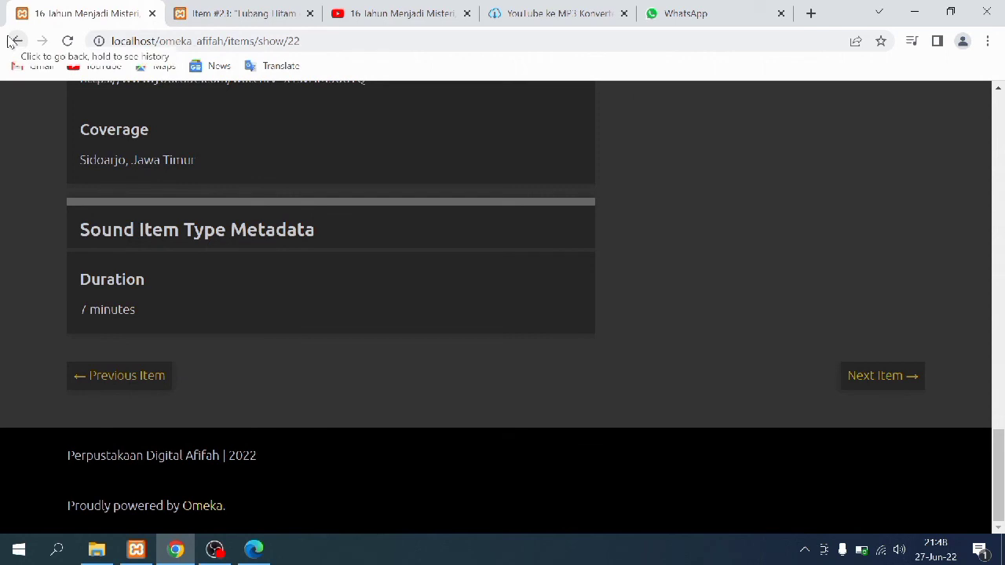
Open the public page of Lubang Hitam di Pusat Bima Sakti and review its audio and tags
left_click(11, 40)
scroll(359, 289, "up", 2)
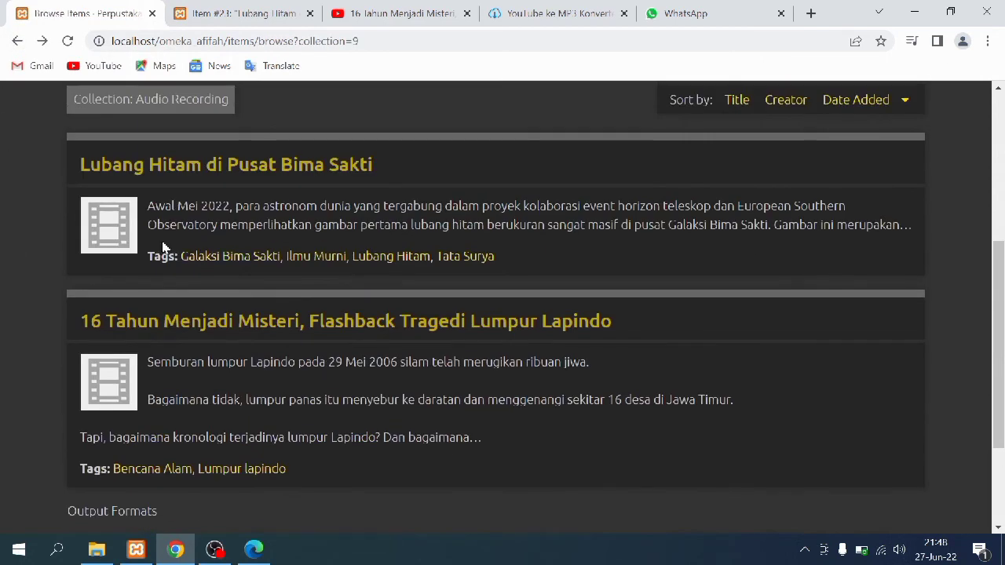
left_click(127, 238)
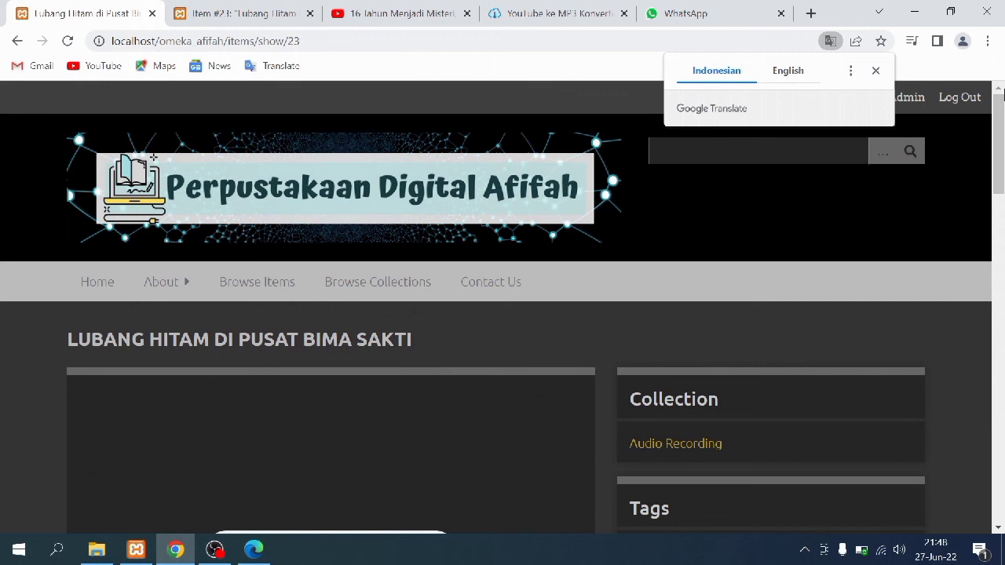
scroll(1003, 145, "down", 2)
left_click_drag(1002, 145, 1002, 466)
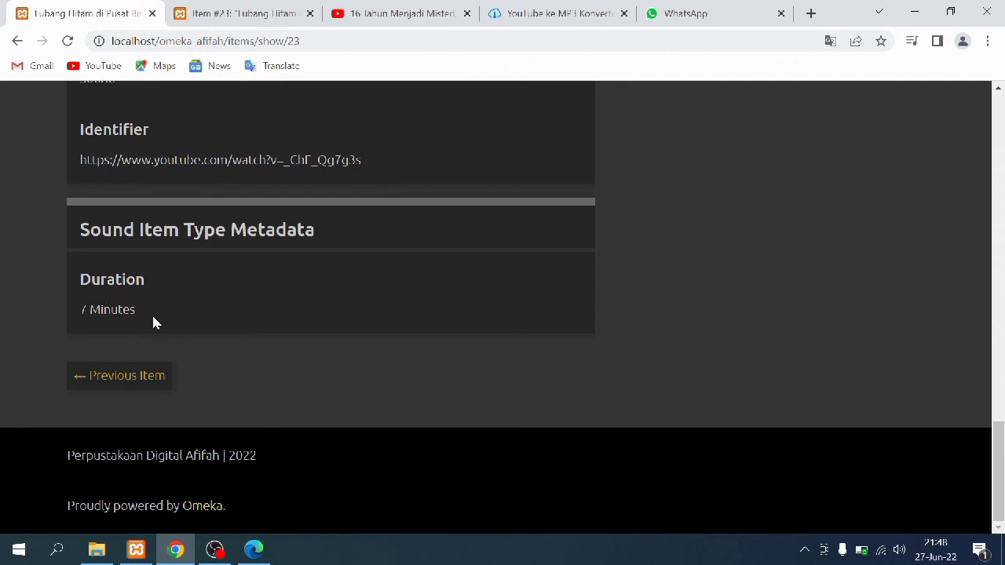
In item 23's admin edit form, verify the Sound metadata Duration reads 7 Minutes
left_click(274, 9)
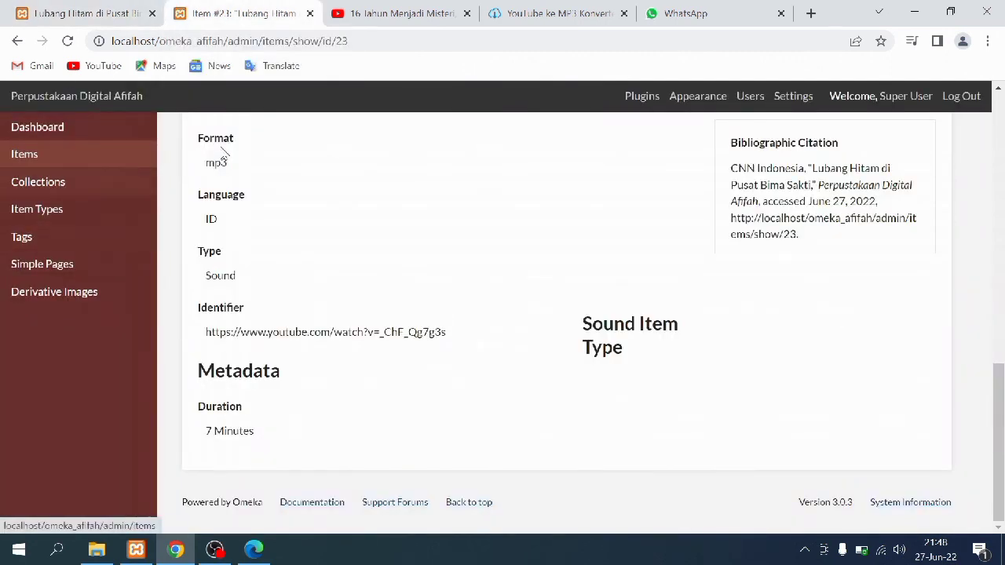
scroll(339, 203, "up", 5)
scroll(339, 203, "up", 5)
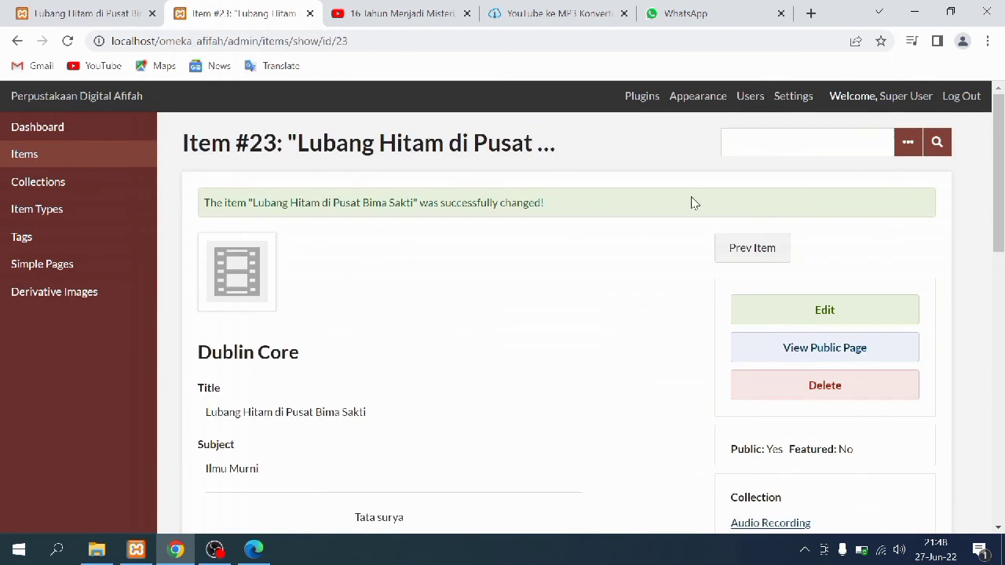
left_click(861, 306)
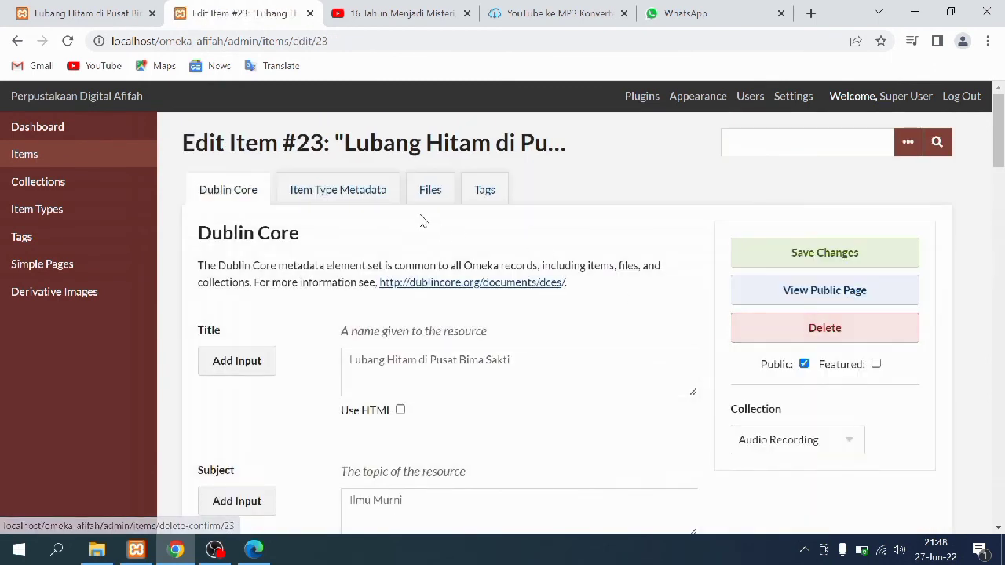
left_click(380, 189)
scroll(299, 310, "down", 3)
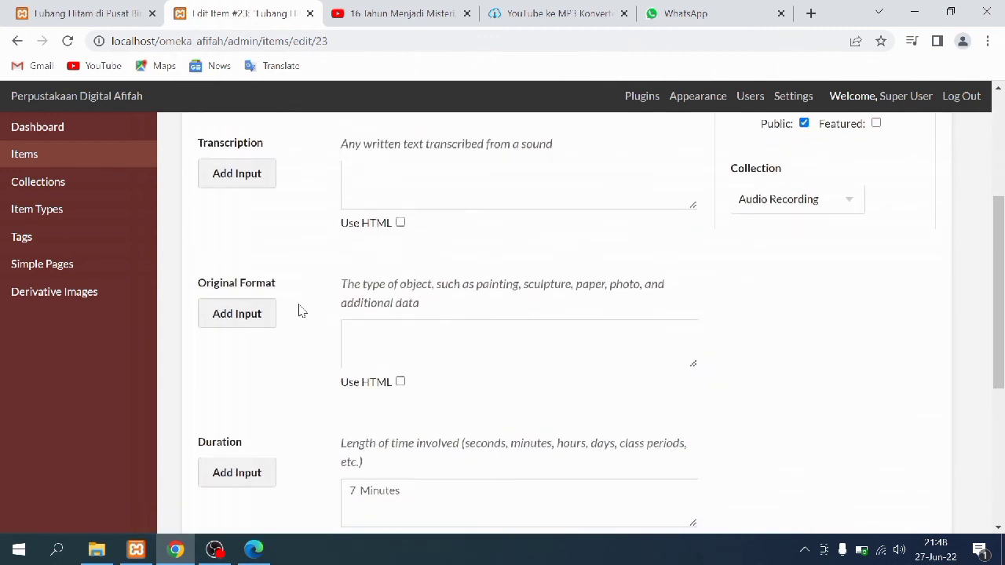
scroll(298, 310, "down", 4)
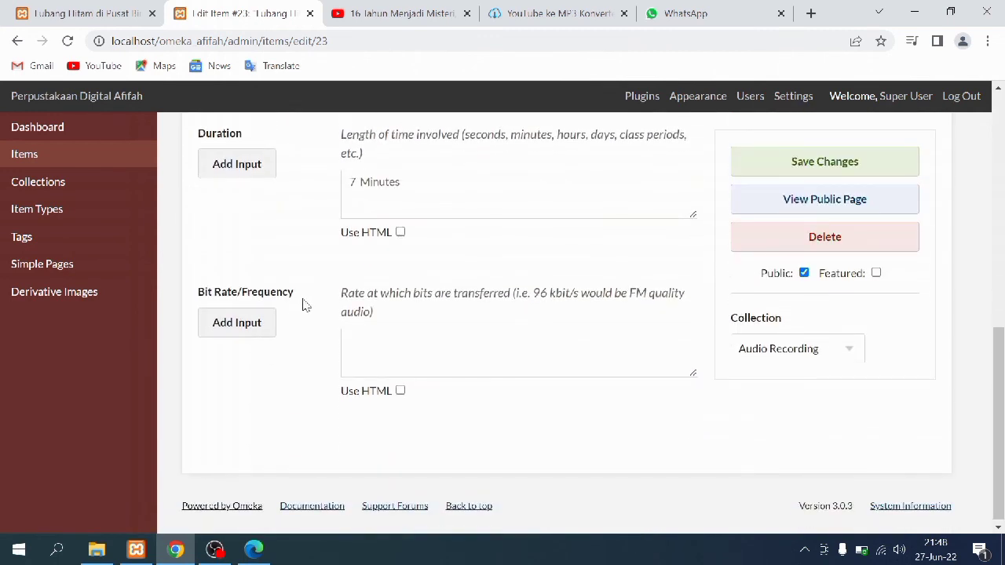
scroll(305, 306, "up", 1)
left_click_drag(408, 260, 339, 267)
left_click(353, 277)
scroll(668, 202, "up", 6)
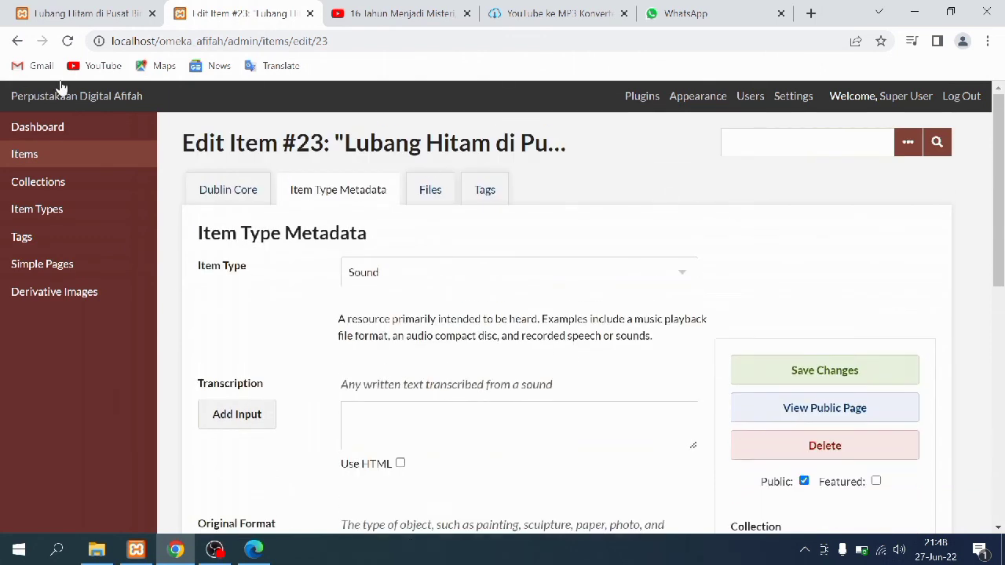
Go back to item 23's public page showing the 7:27 audio and four tags
left_click(79, 13)
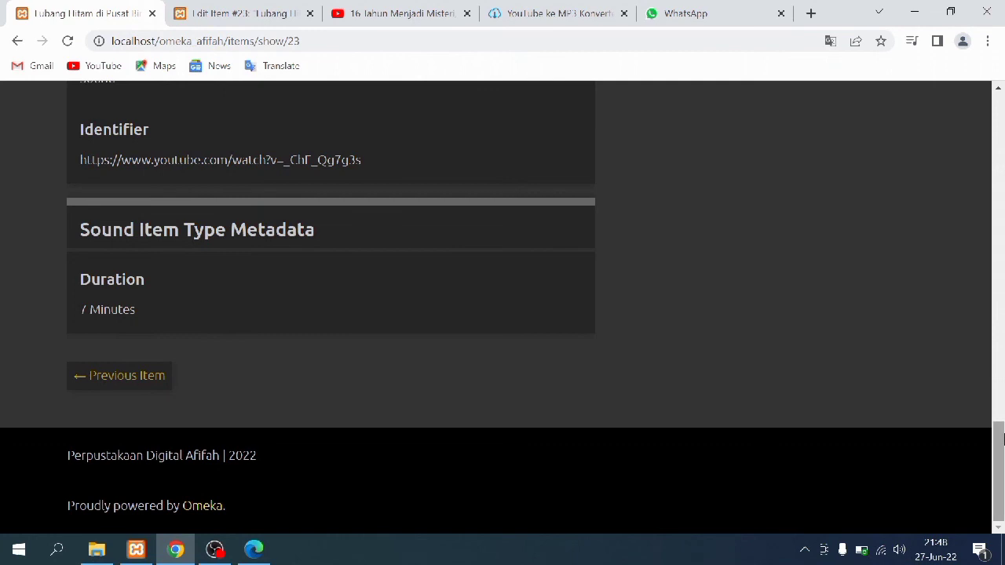
left_click_drag(998, 471, 950, 150)
left_click(689, 303)
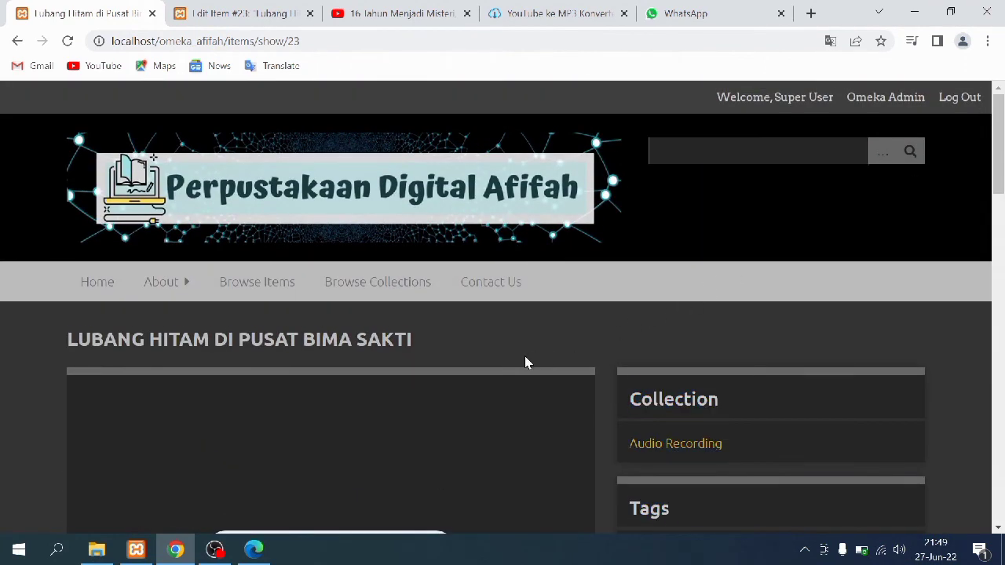